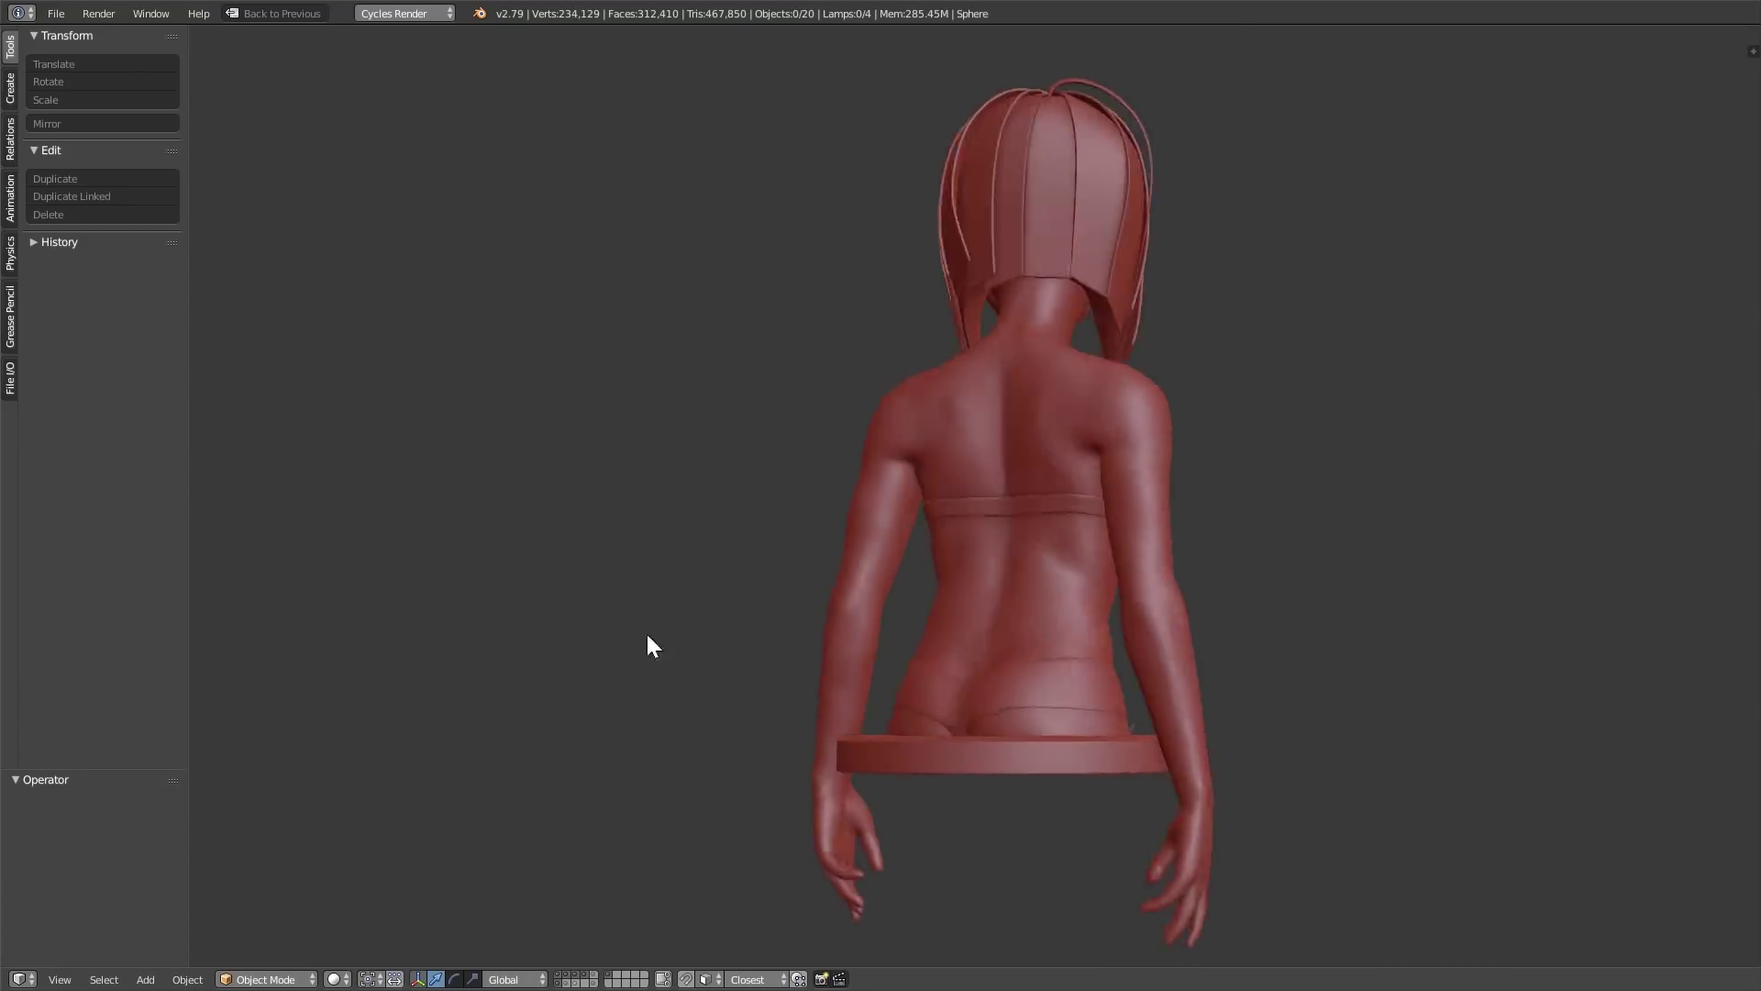
- Hide the layers that hold the separate detailed hair strands, keeping the smooth base hair visible
middle_click_drag(649, 641, 1061, 629)
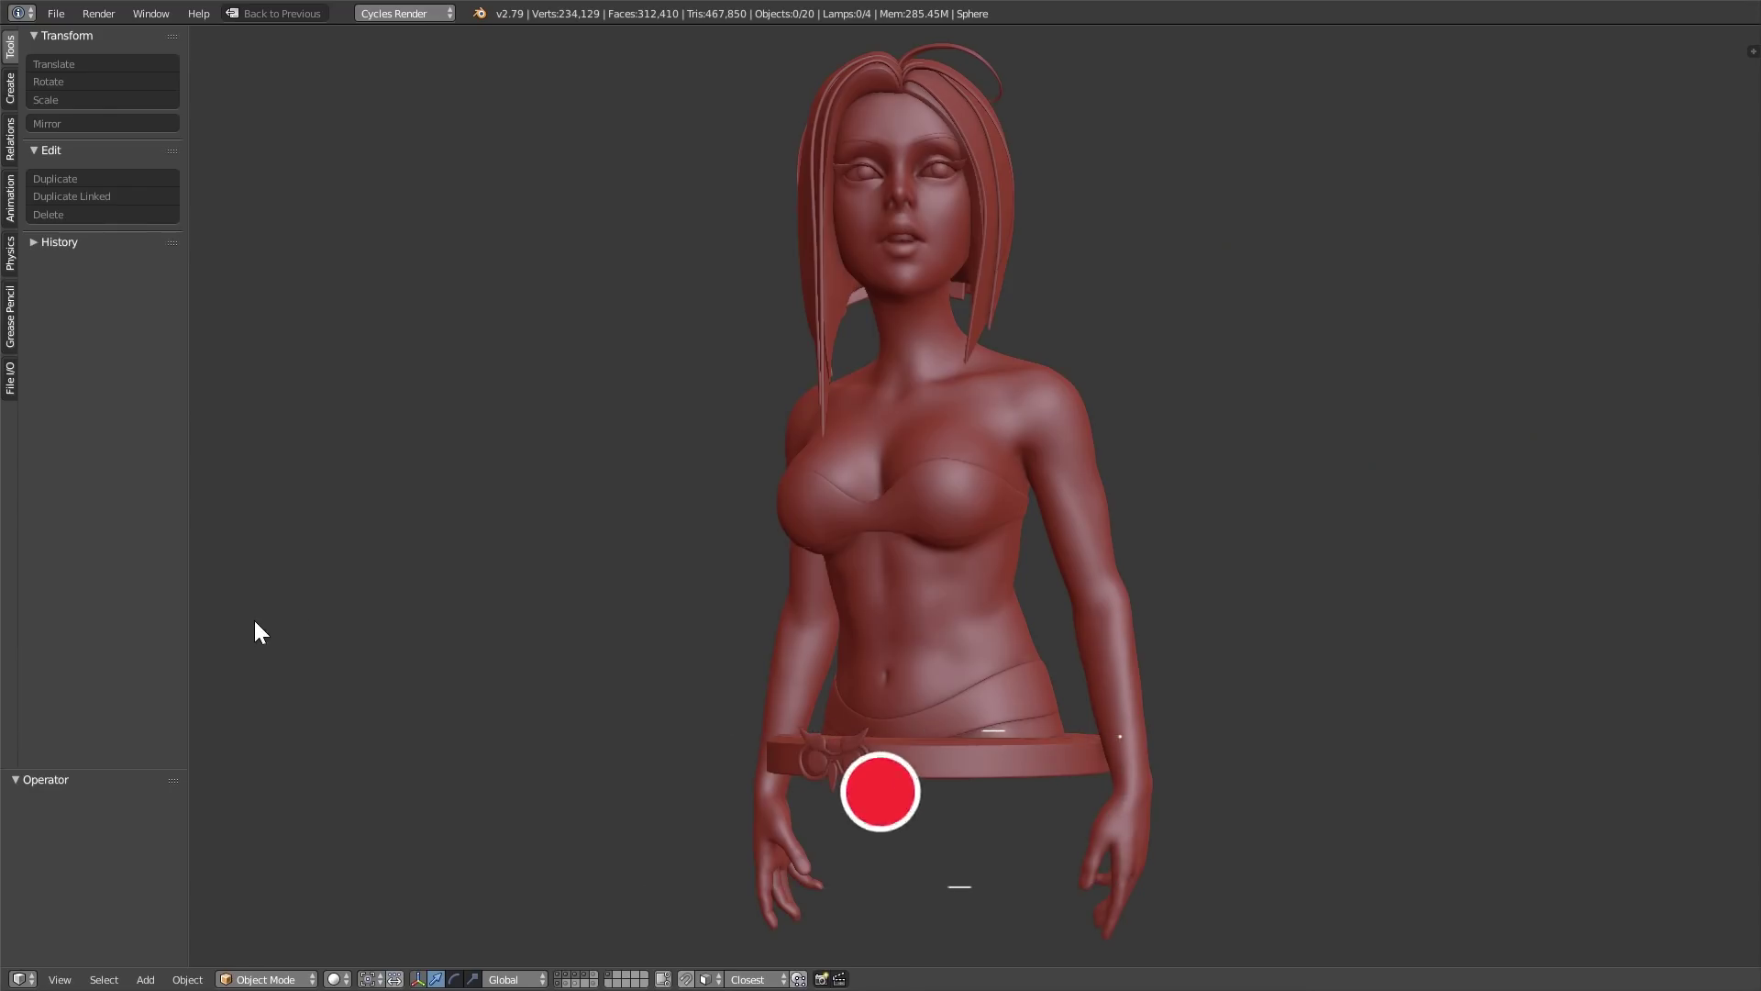
middle_click_drag(237, 636, 1063, 606)
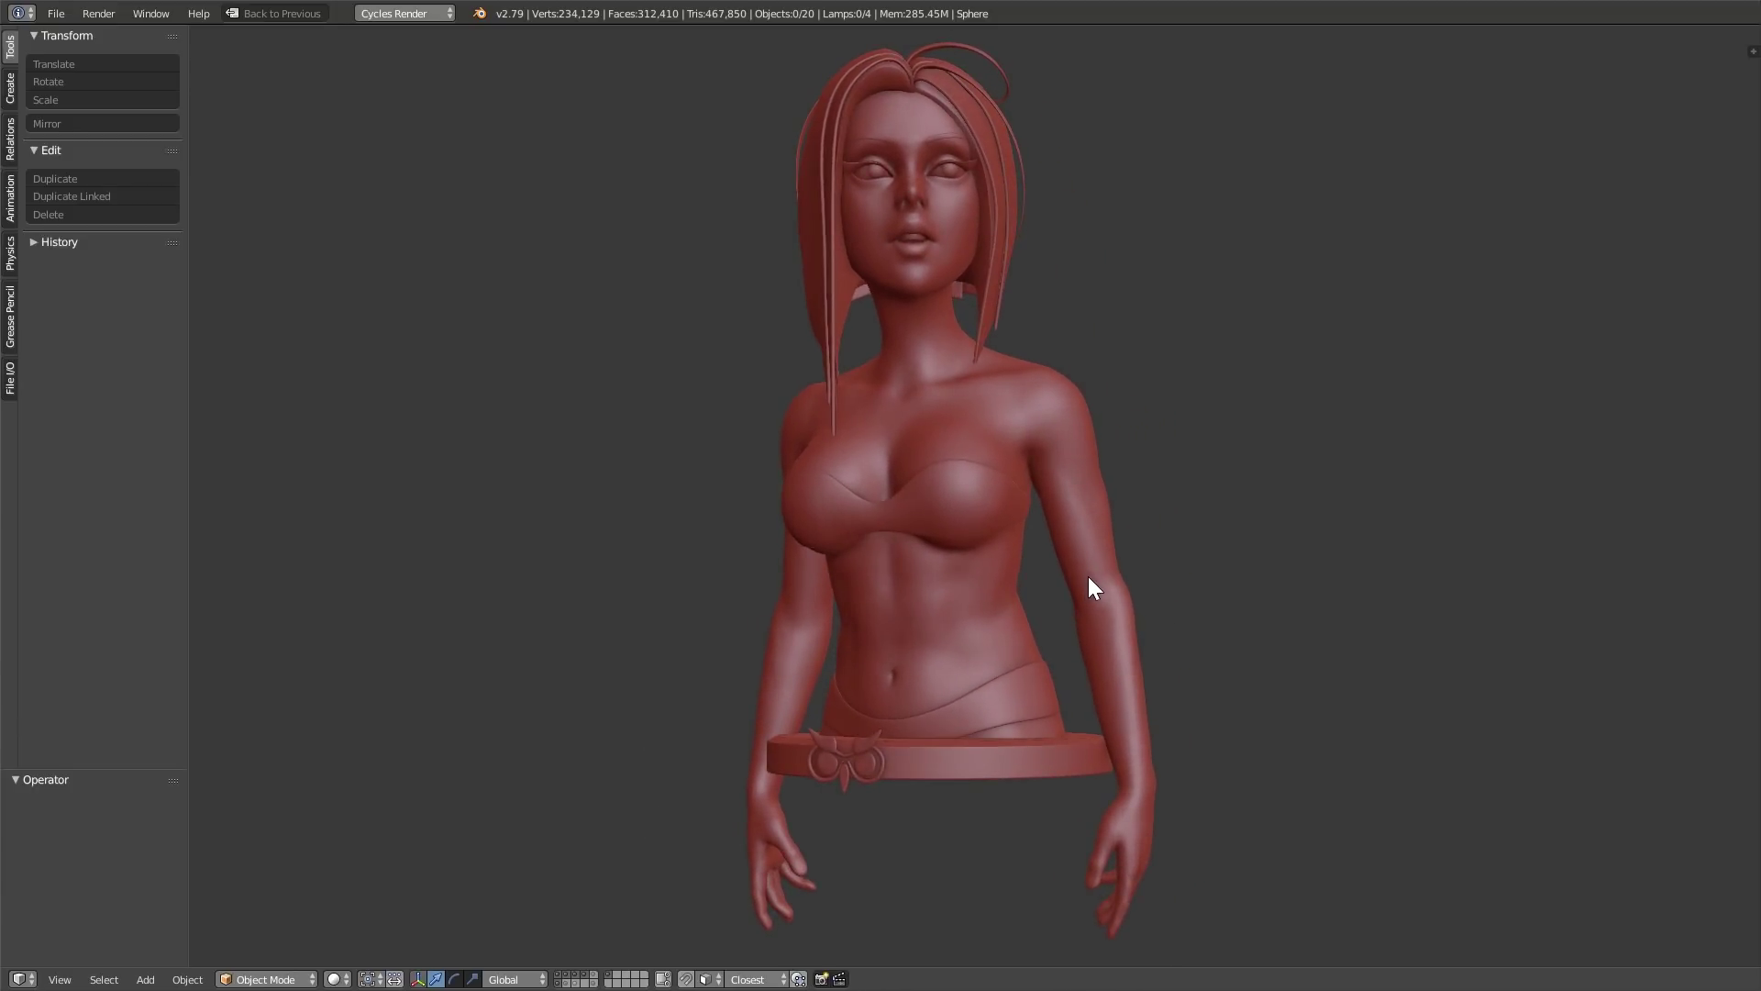
left_click(584, 975, "shift")
left_click(575, 975, "shift")
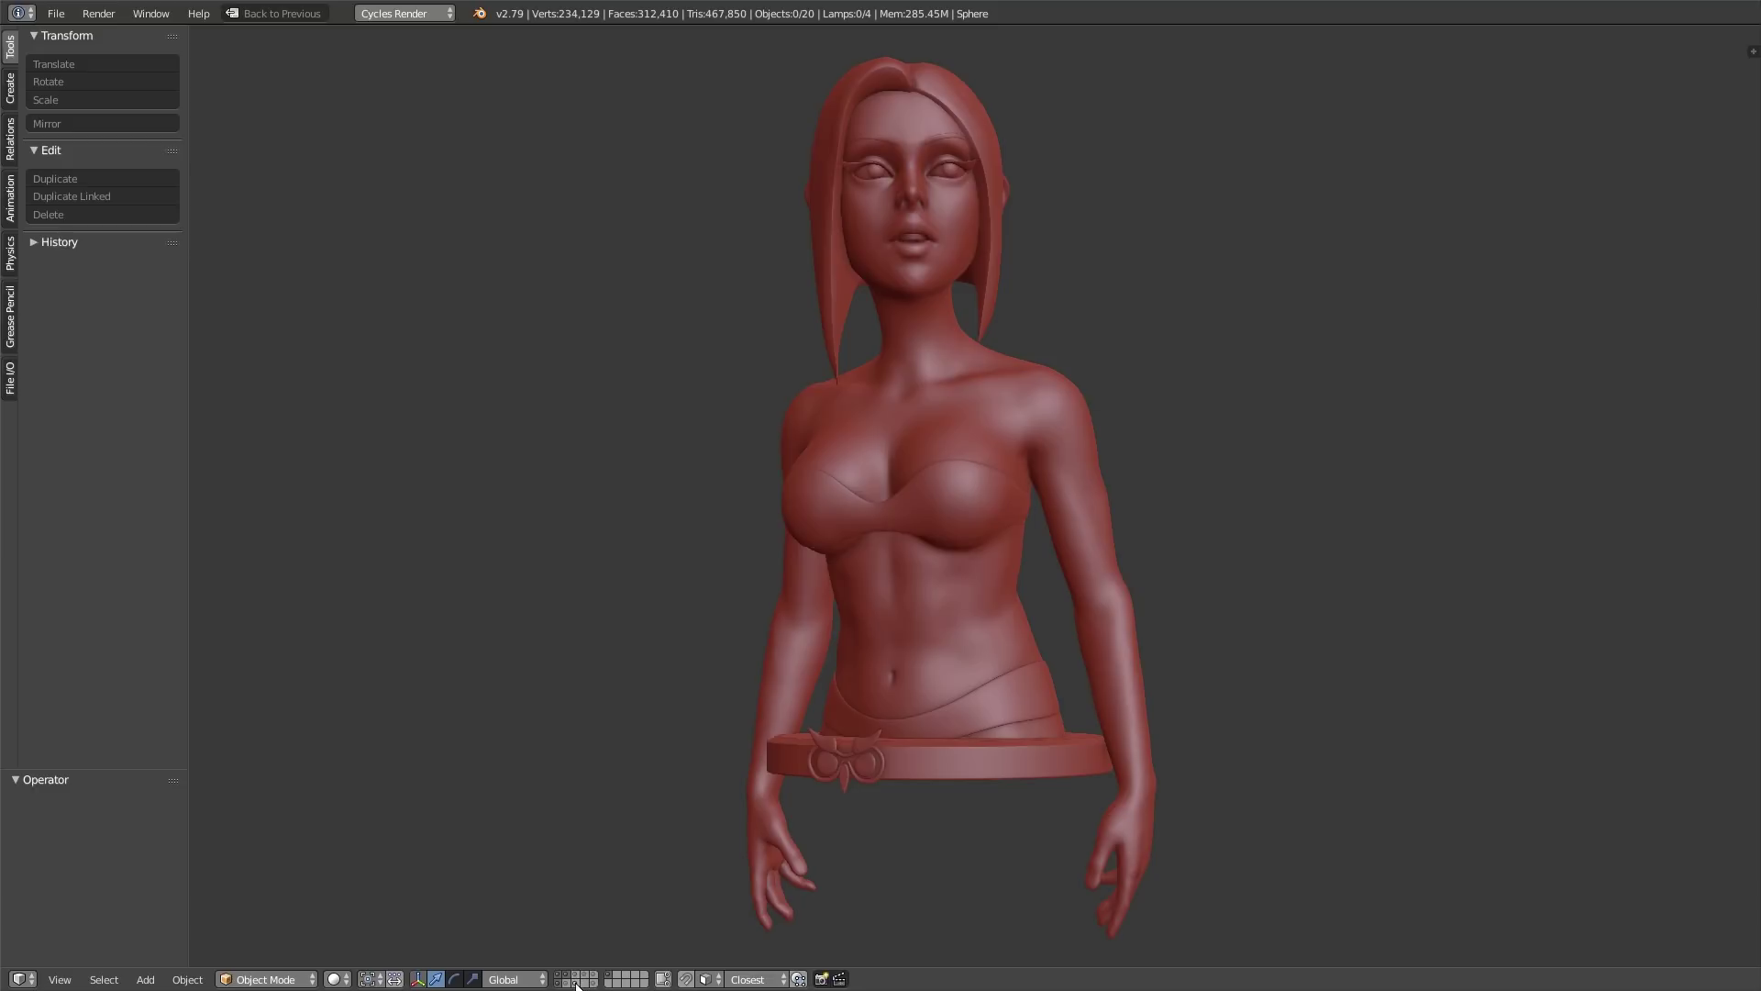
- Place a low-poly mesh sphere inside the head and switch it to Sculpt Mode
left_click(581, 974)
key("shift+a")
mouse_move(929, 603)
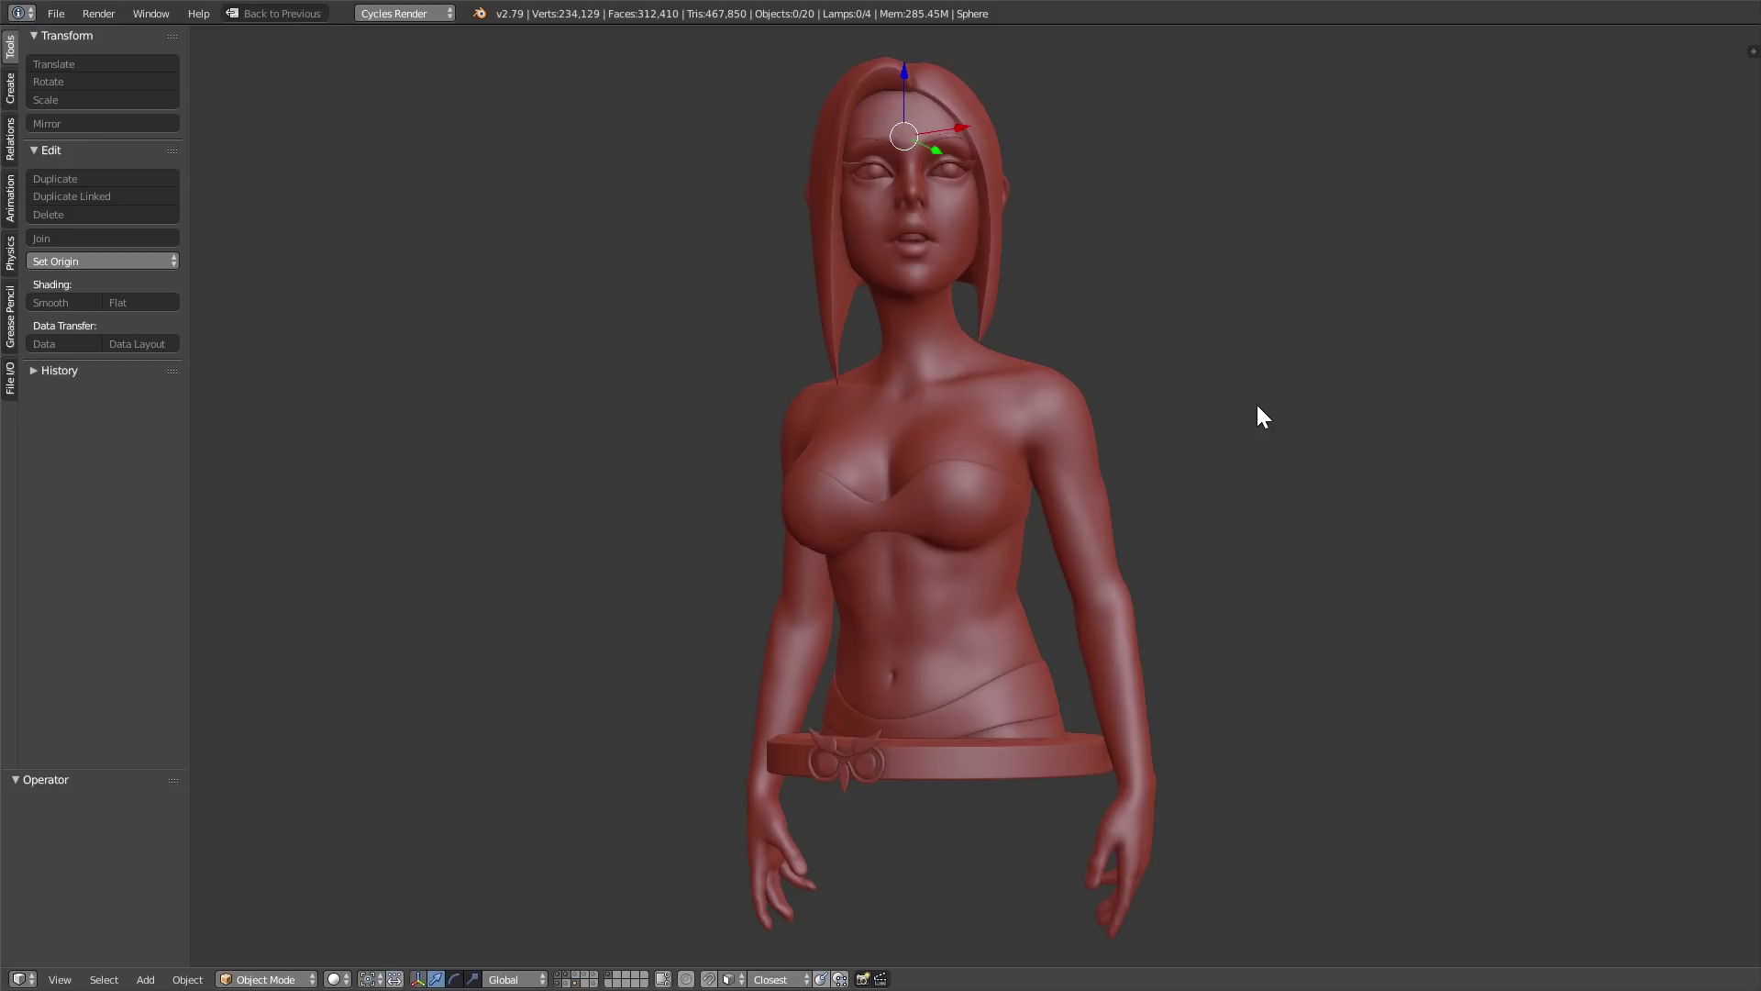
left_click(295, 978)
left_click(297, 916)
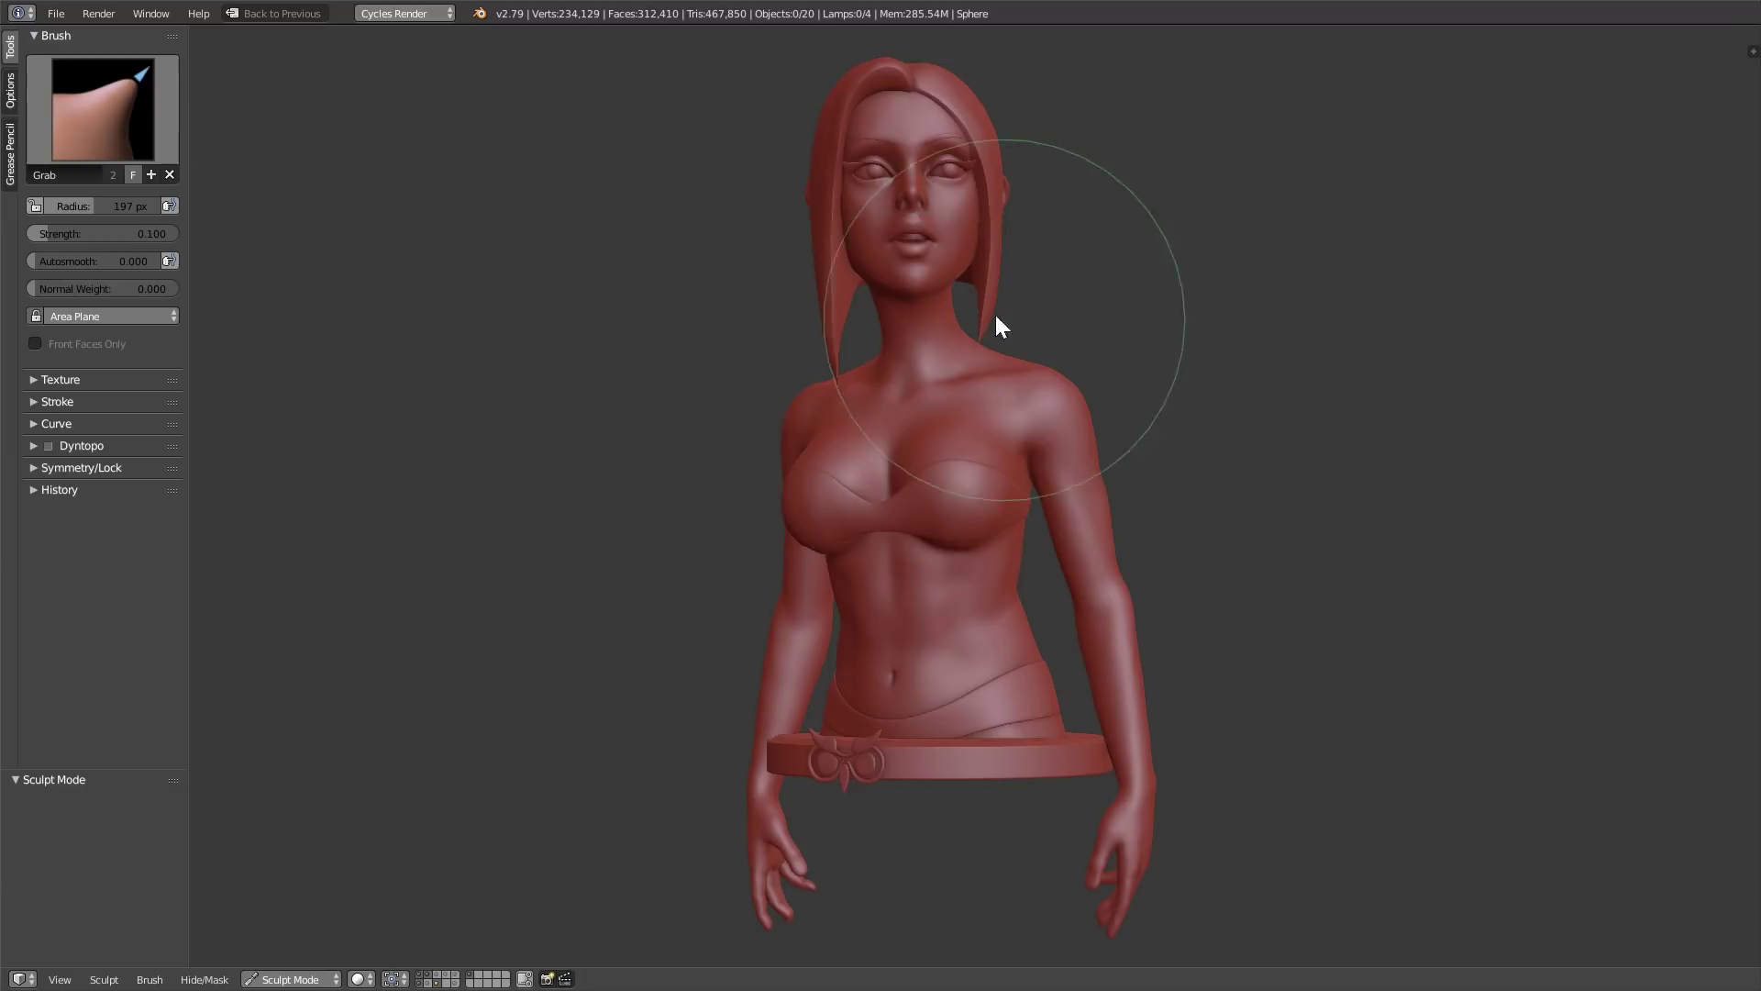
- Check the brush symmetry settings and pull the sphere out of the character's left temple with the Grab brush
scroll(970, 361, "up", 5)
left_click(80, 468)
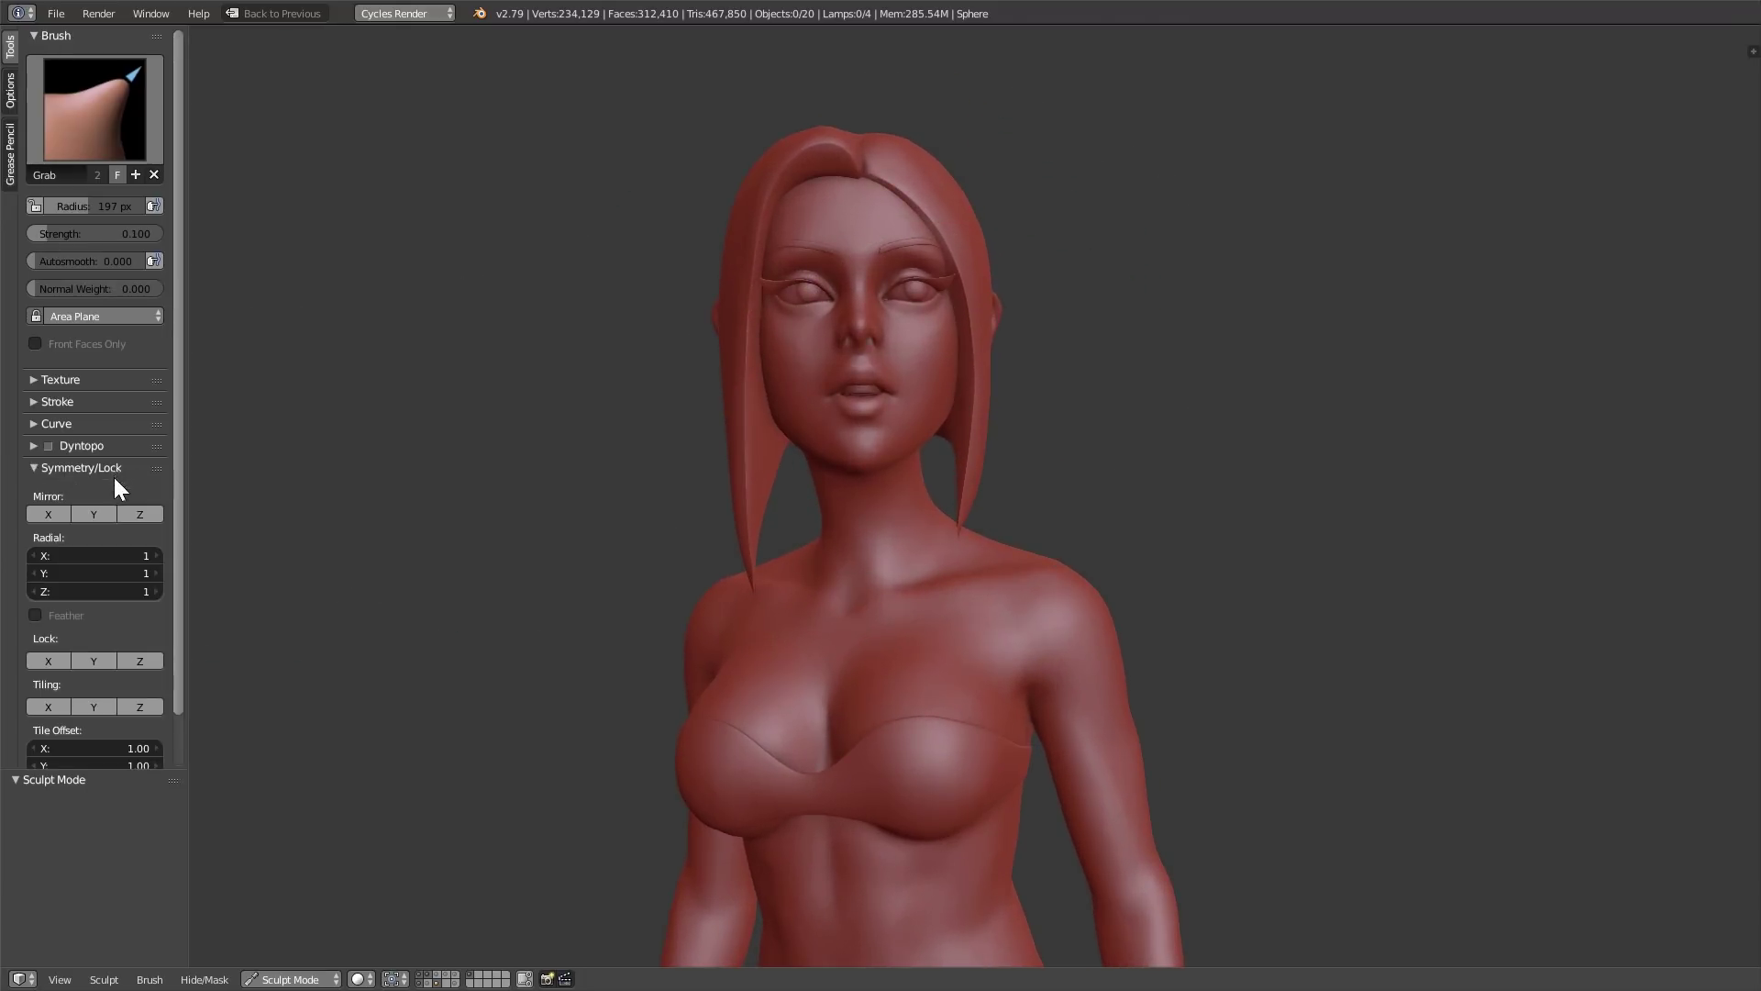
left_click(107, 468)
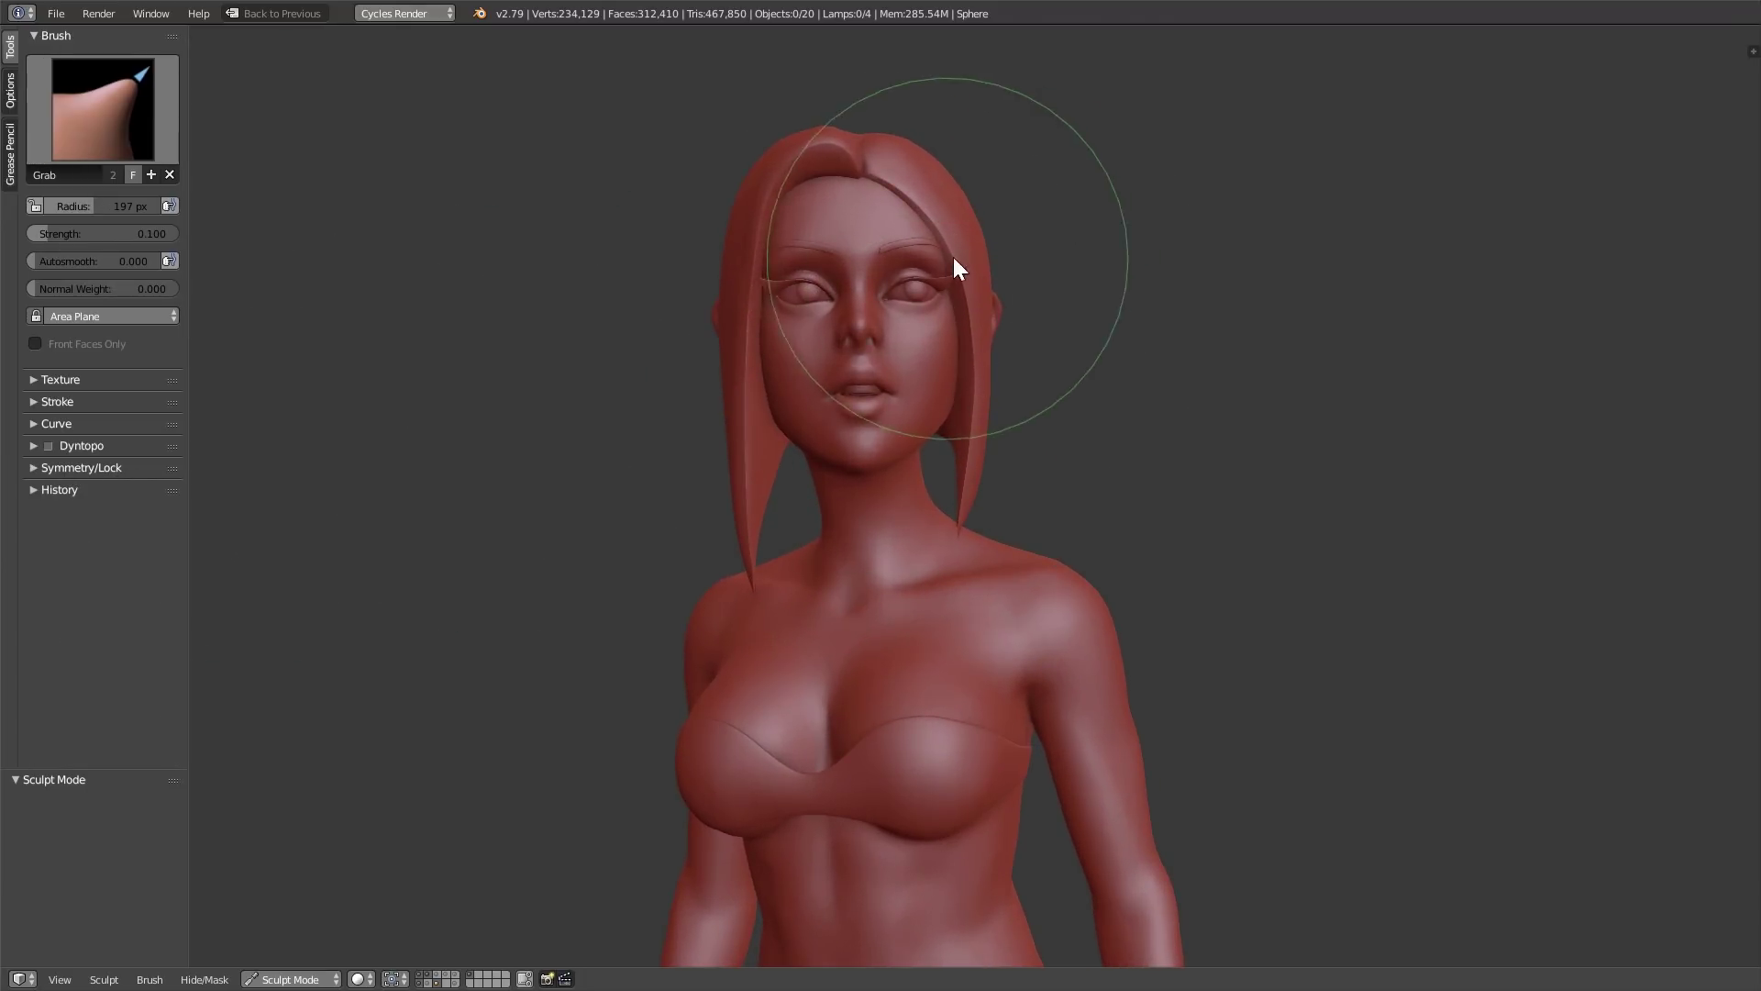
key("g")
mouse_move(938, 206)
left_mouse_down()
mouse_move(1070, 236)
mouse_move(1033, 248)
mouse_move(1250, 338)
mouse_move(1075, 344)
left_mouse_up()
- Resize the Grab brush and pull the left hair mass down beside the cheek
key("f")
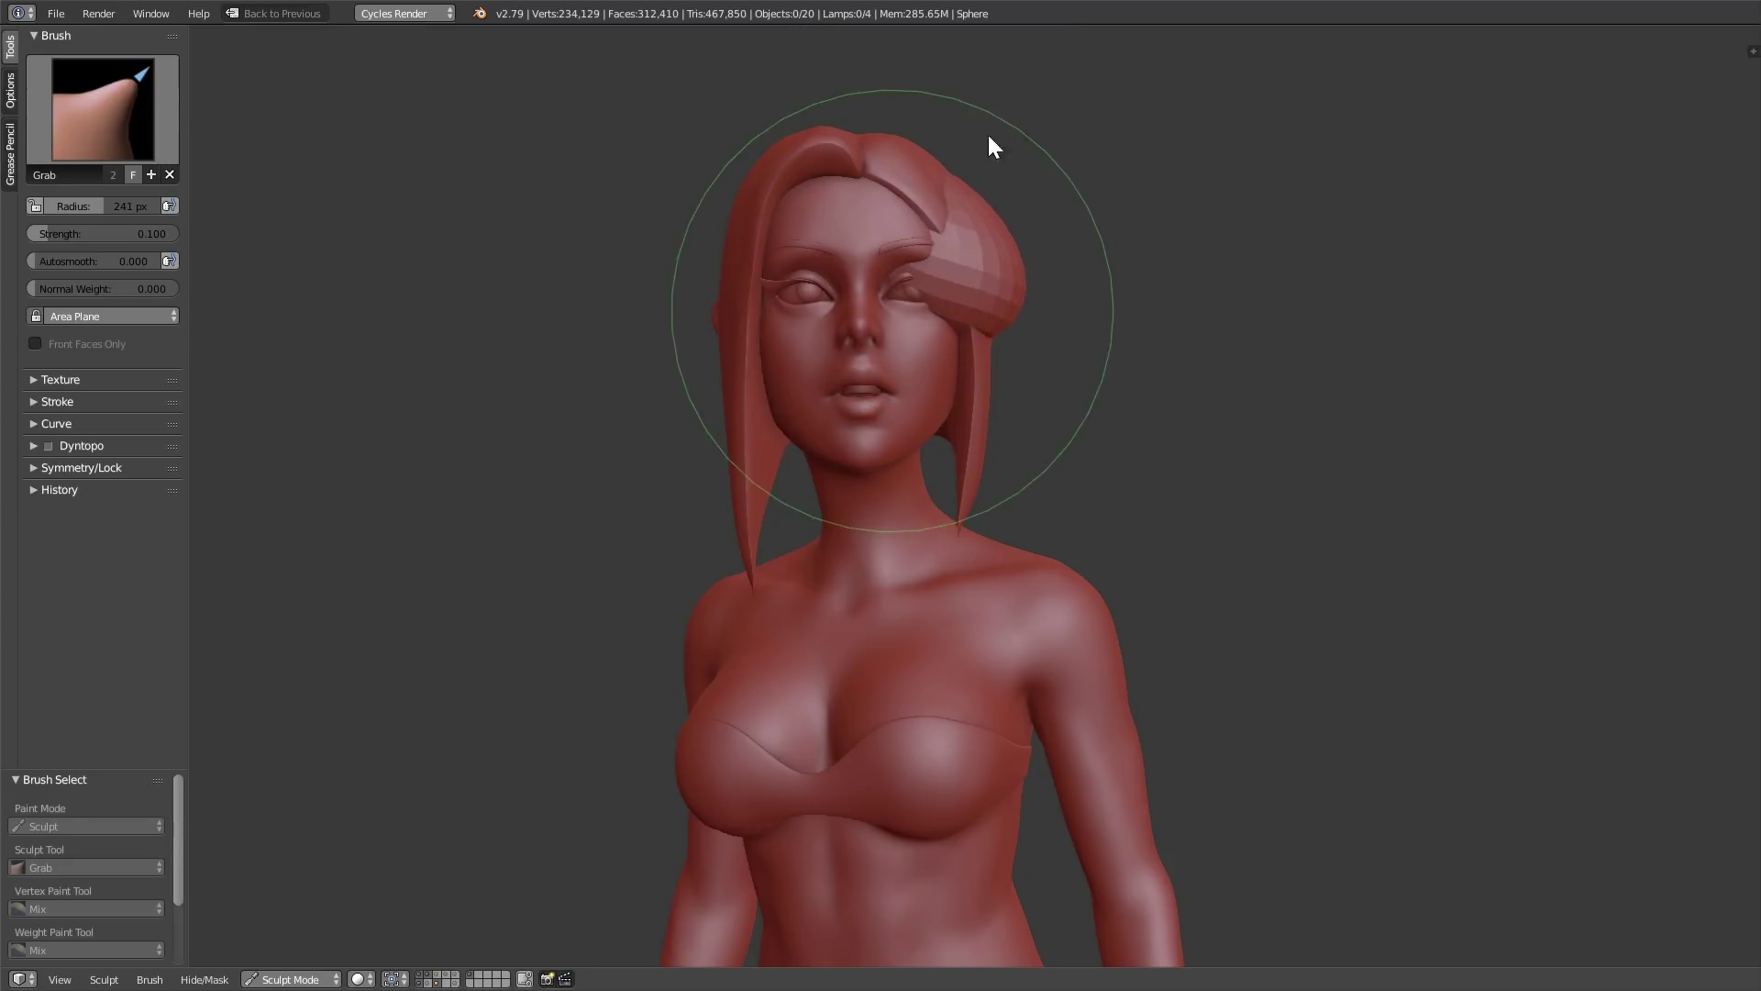
left_click(989, 332)
key("f")
left_click(1024, 326)
mouse_move(1004, 308)
left_mouse_down()
mouse_move(1023, 739)
mouse_move(976, 646)
left_mouse_up()
left_click_drag(918, 311, 903, 342)
- Lengthen the left side lock with the Grab brush so it hangs down to the shoulder
middle_click_drag(1066, 401, 1047, 372, "shift")
key("f")
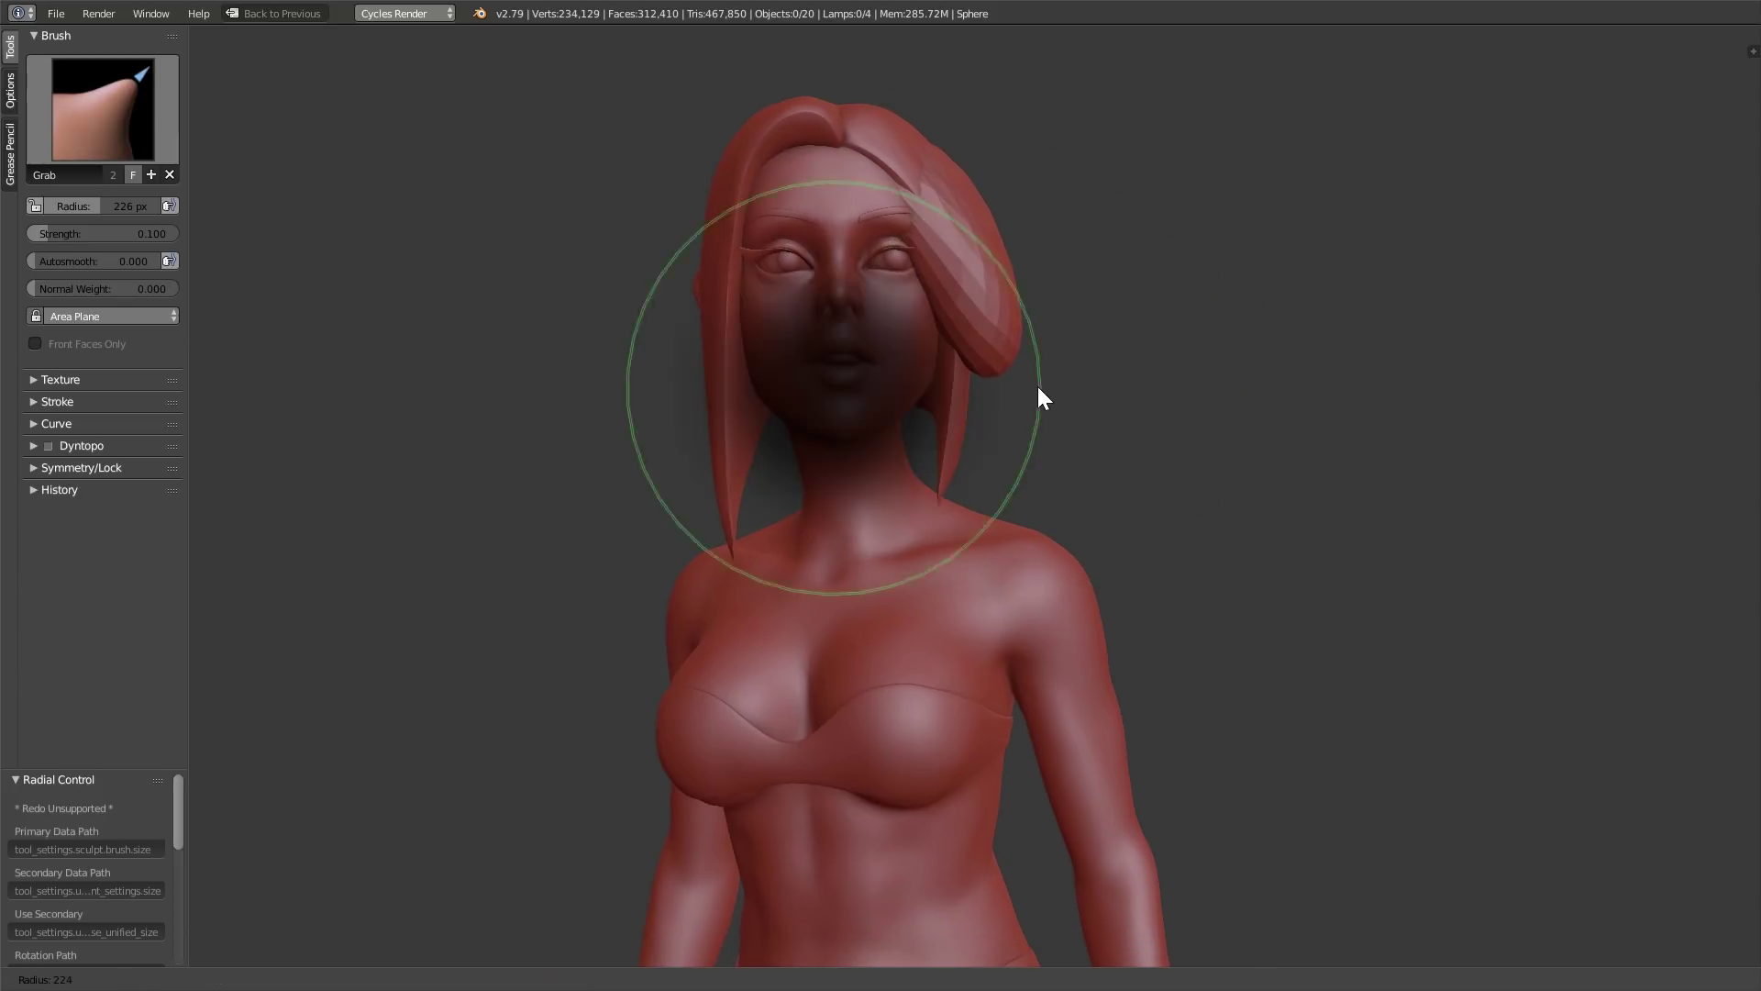
left_click(996, 383)
mouse_move(1005, 355)
left_mouse_down()
mouse_move(993, 482)
mouse_move(968, 497)
mouse_move(1007, 509)
mouse_move(986, 596)
left_mouse_up()
key("f")
left_click(1092, 566)
key("f")
left_click(922, 319)
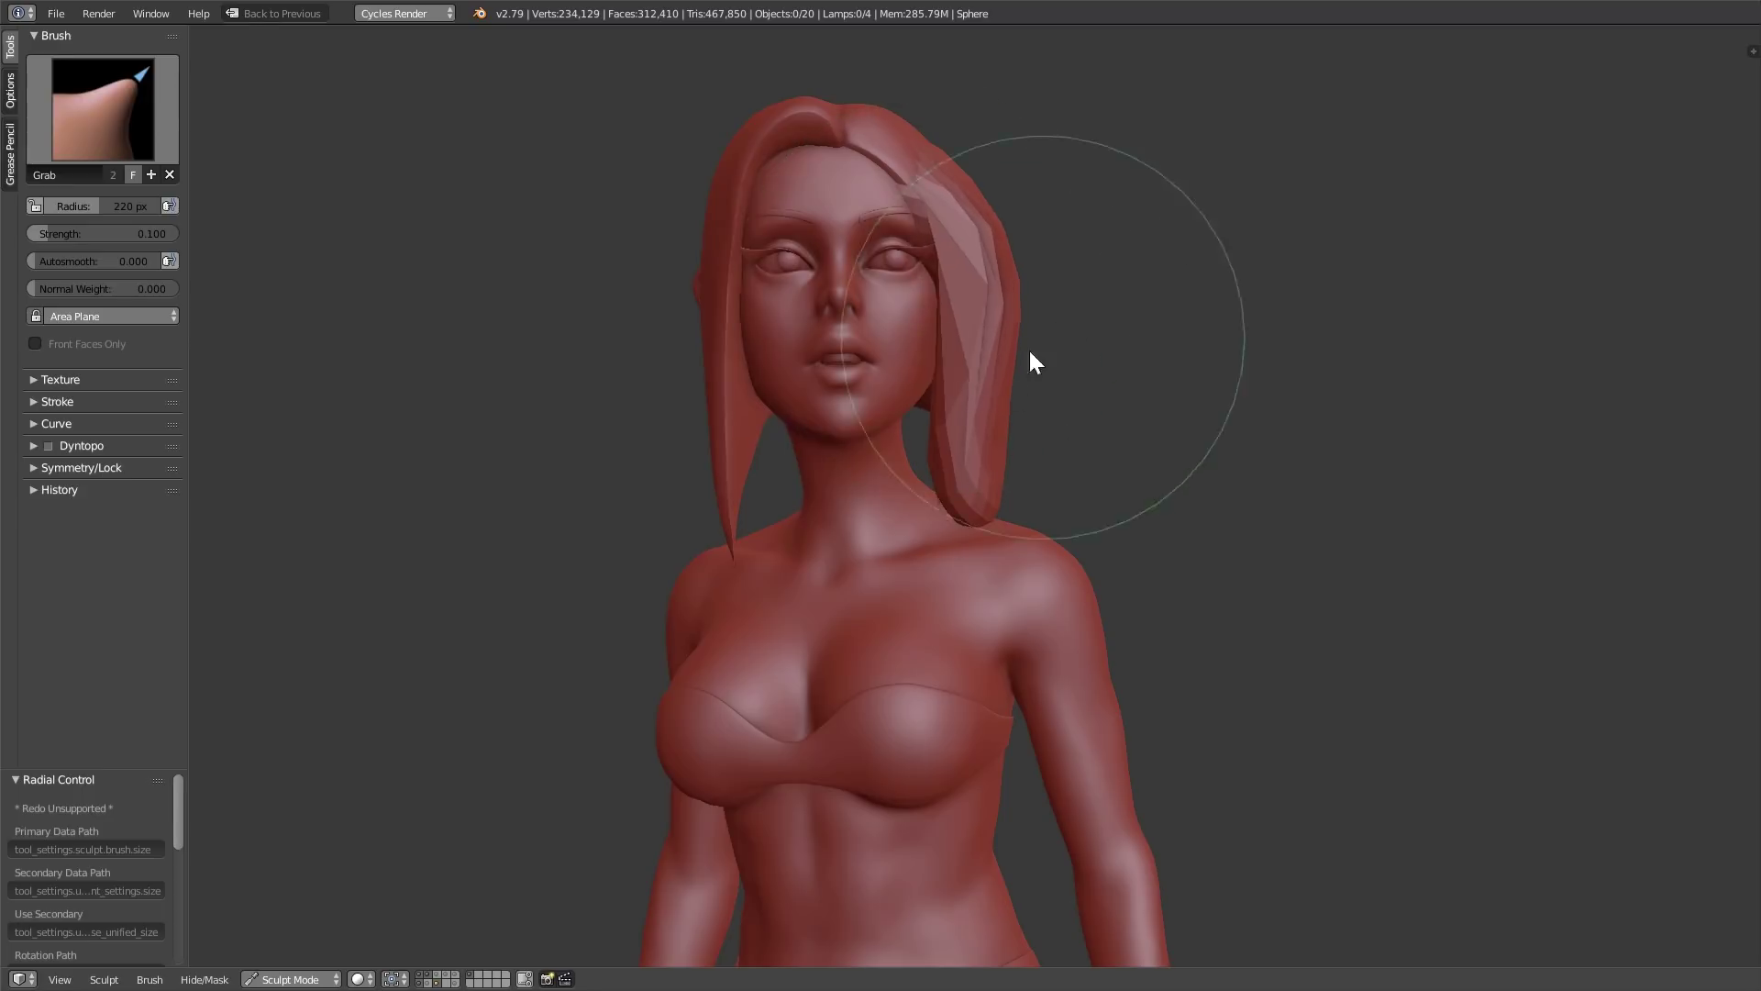
- Pull the upper part of the left hair mass back over the side of the head
mouse_move(967, 482)
middle_mouse_down()
mouse_move(965, 597)
mouse_move(857, 539)
middle_mouse_up()
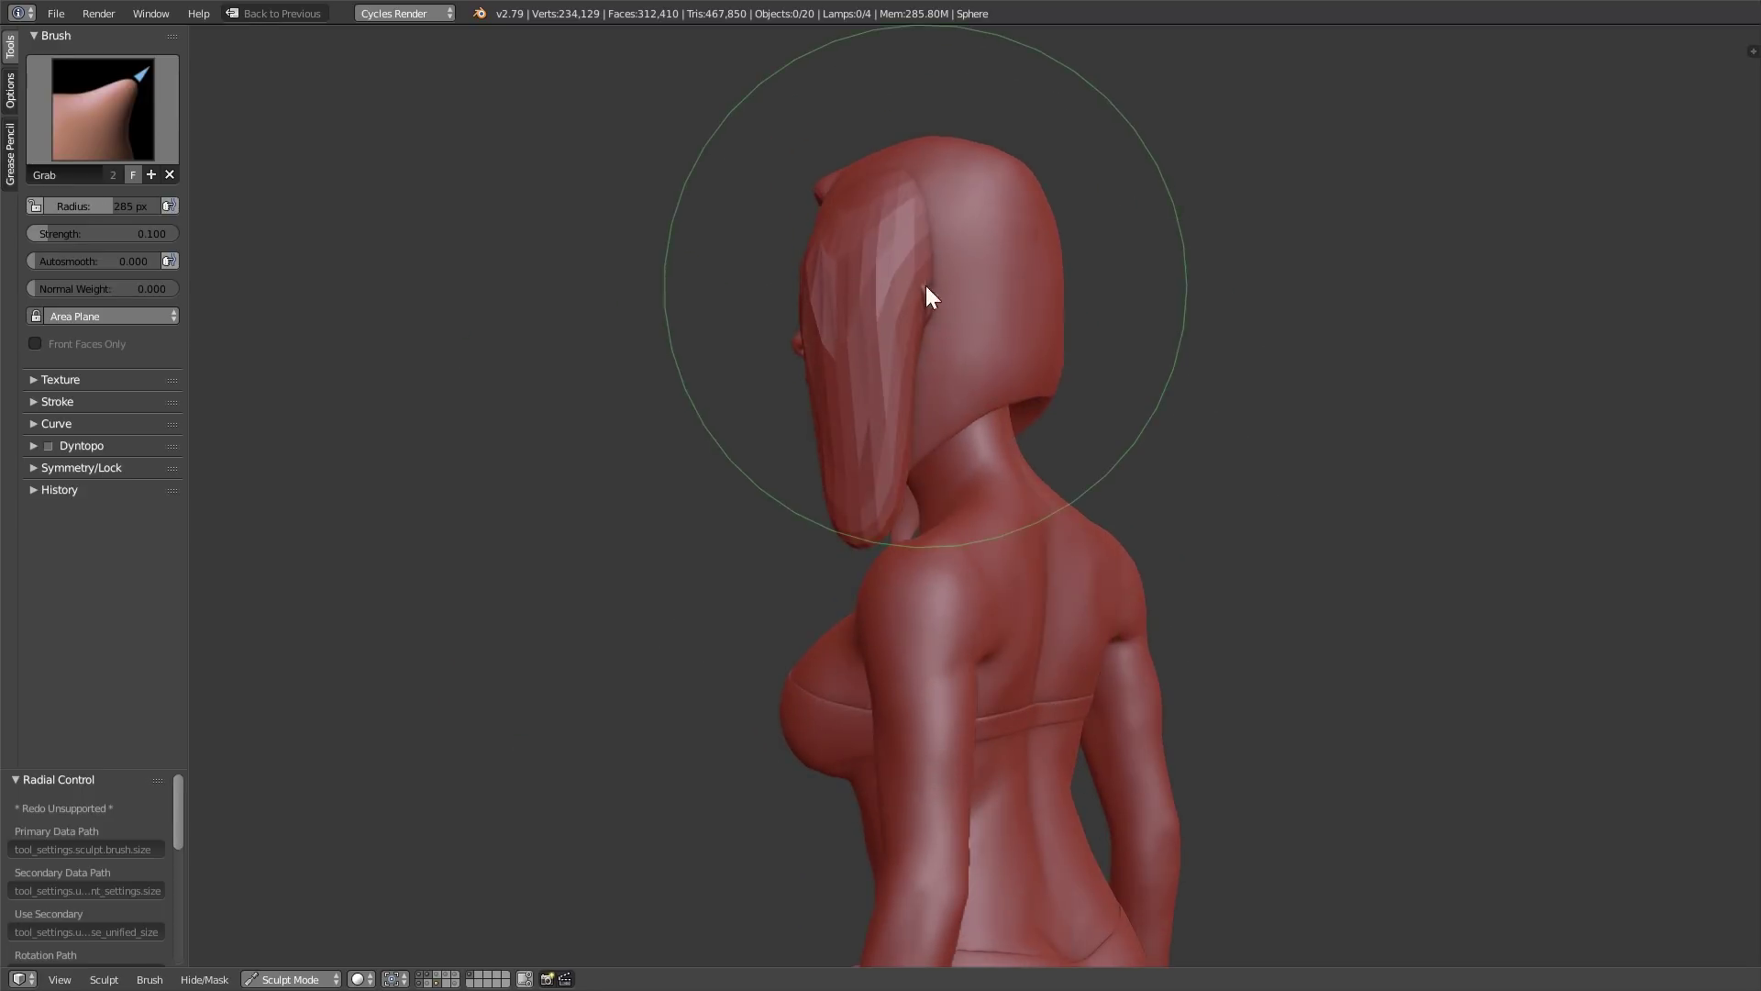
mouse_move(906, 250)
left_mouse_down()
mouse_move(915, 145)
mouse_move(865, 128)
left_mouse_up()
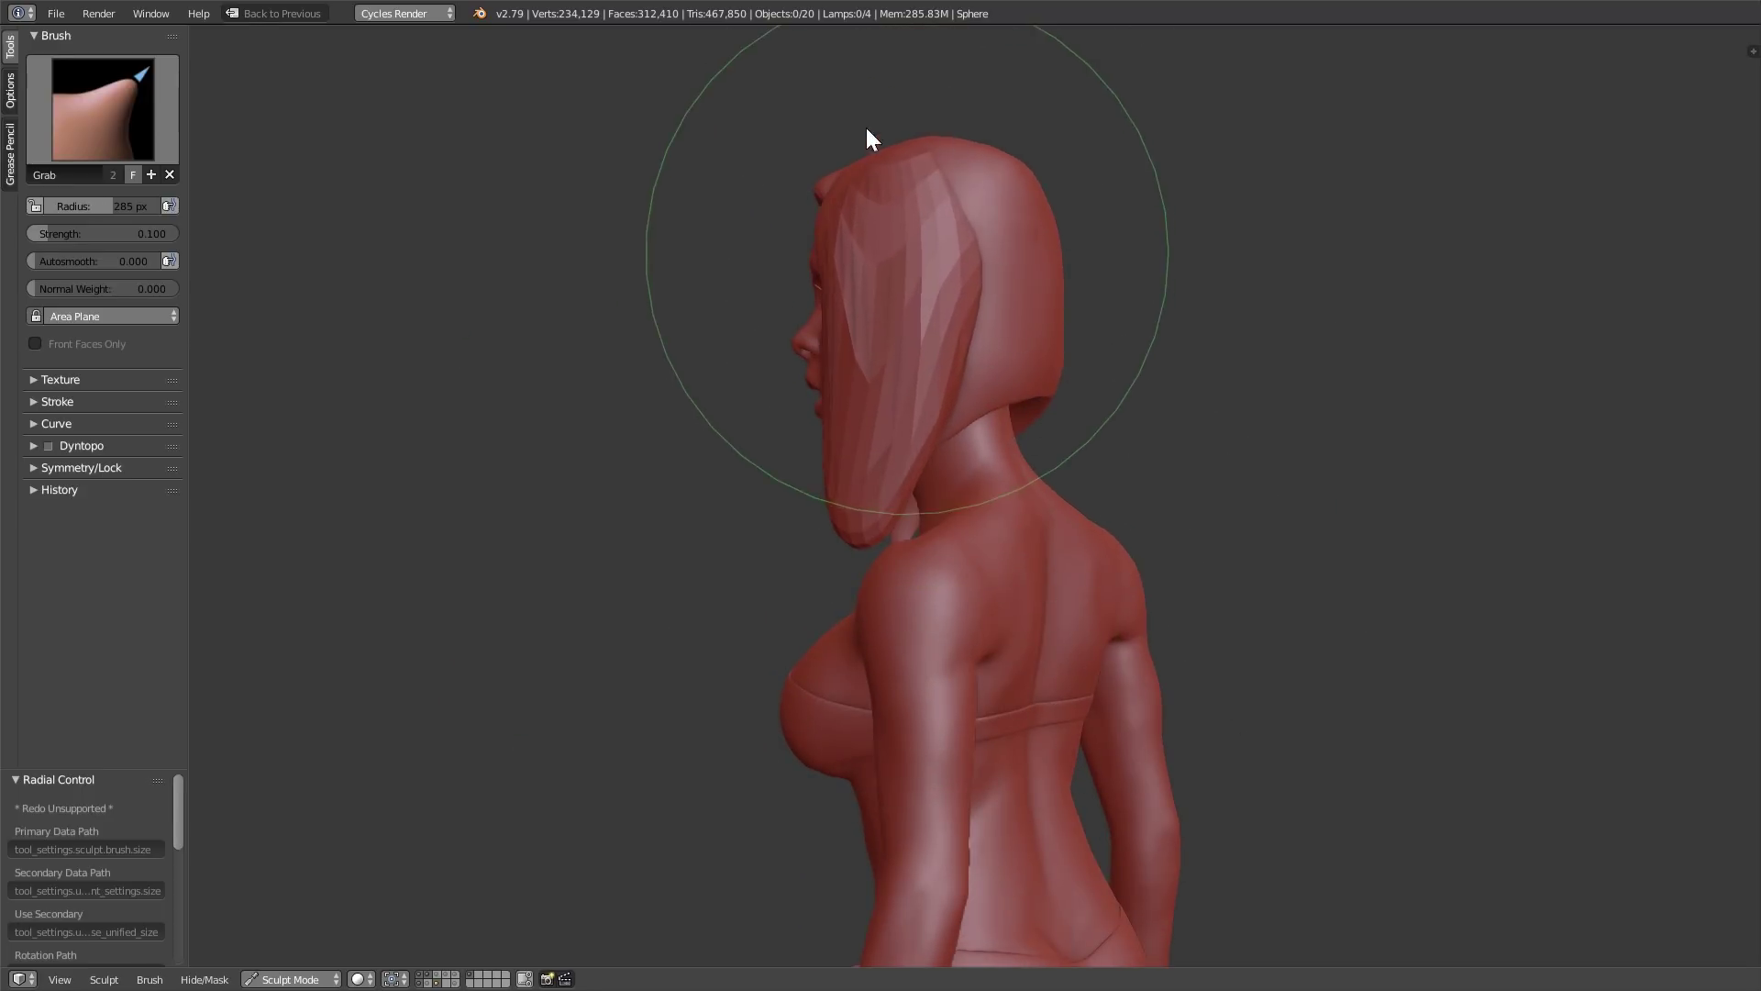
key("f")
left_click(938, 264)
- Pull the rear edge of the left hair mass backward and down behind the neck
middle_click_drag(1101, 157, 984, 344)
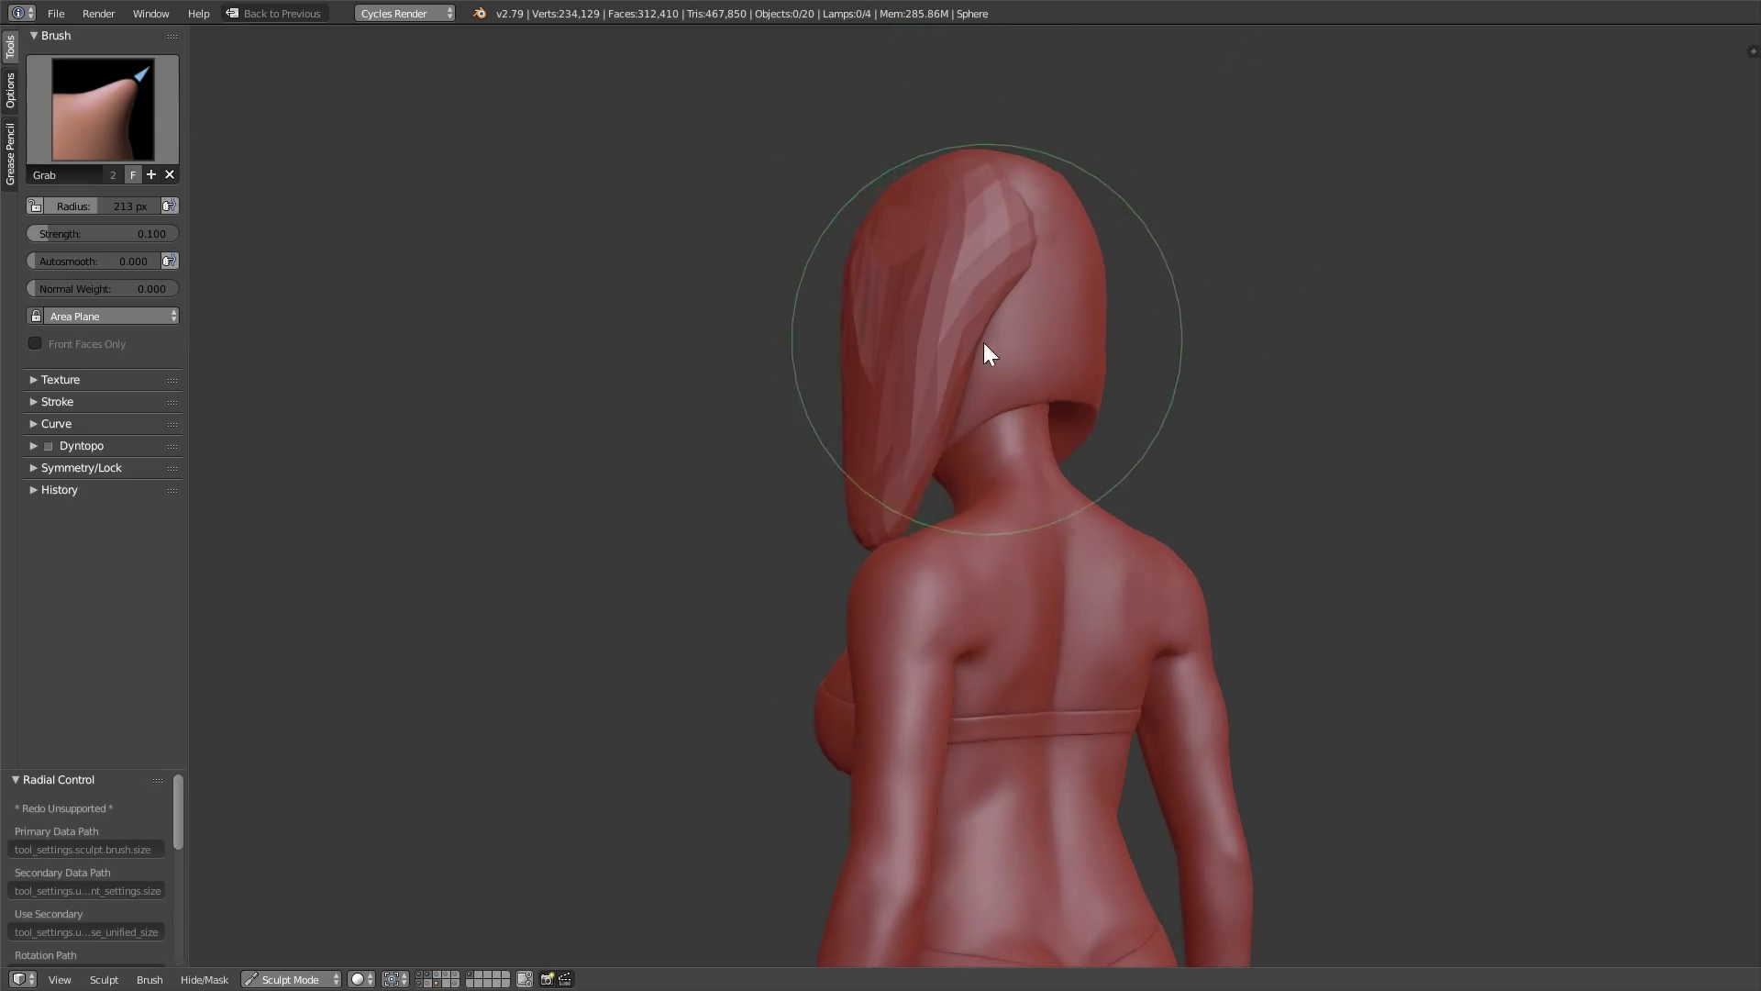
key("f")
left_click(959, 345)
left_click_drag(1002, 346, 1046, 492)
middle_click_drag(1048, 371, 1096, 377)
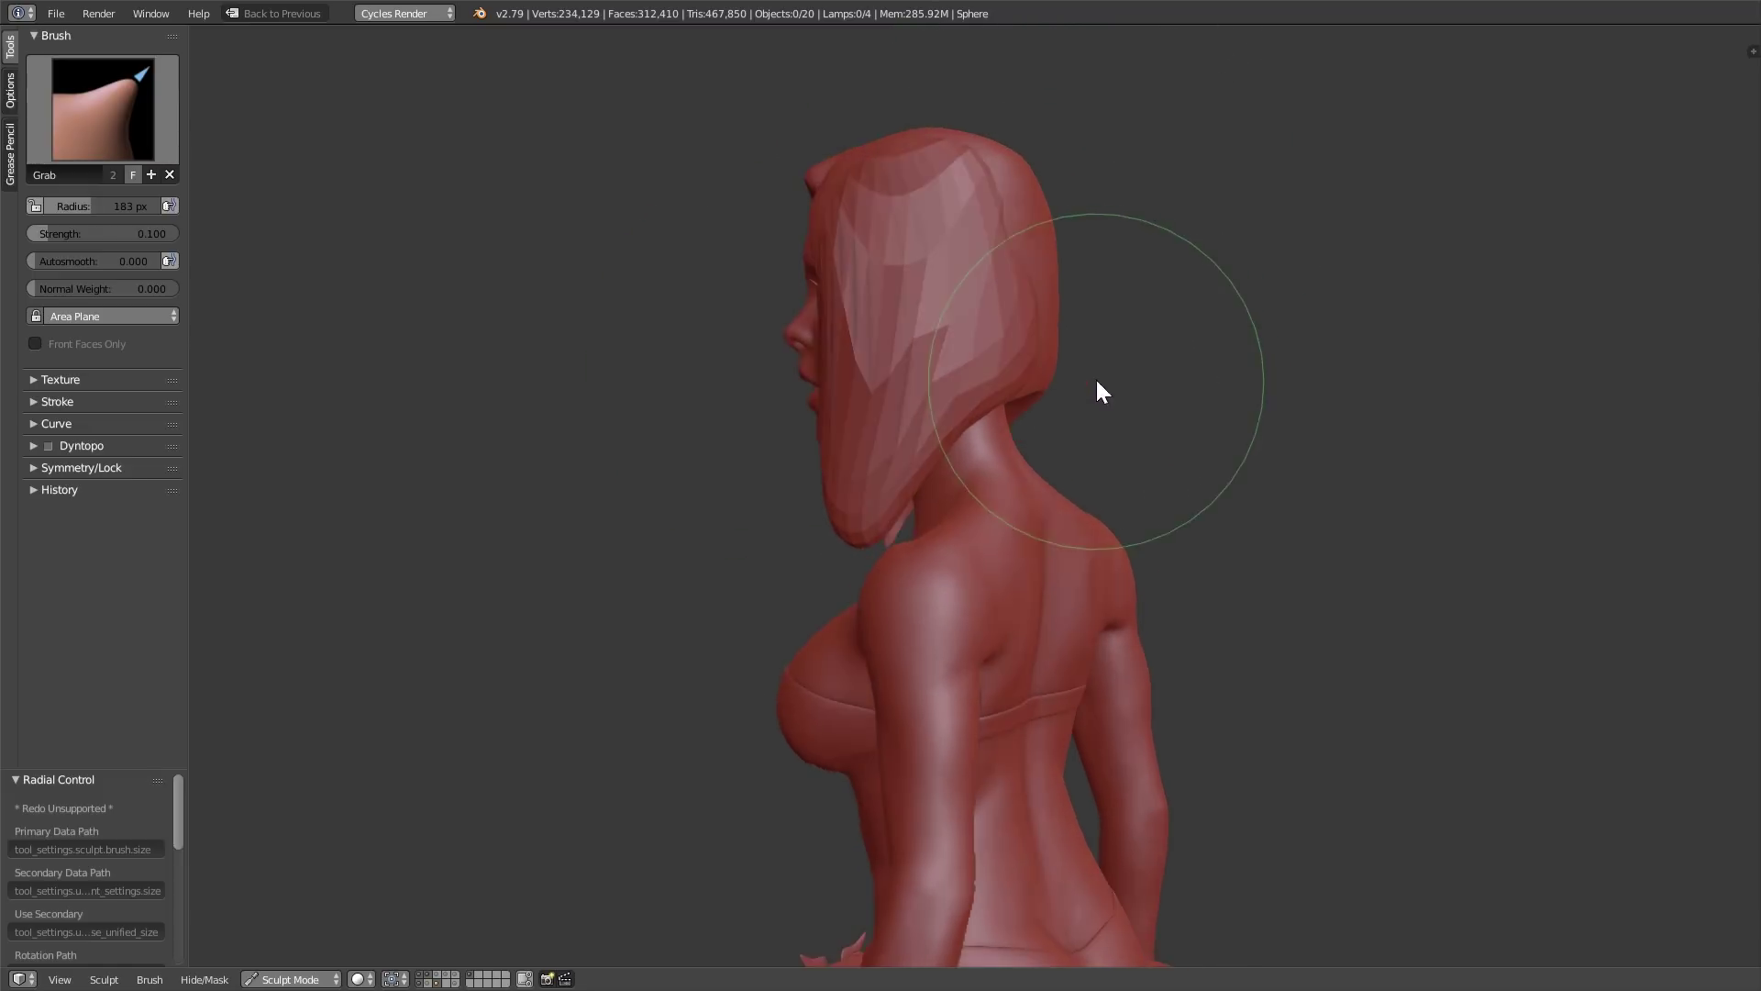
- Extend the hair mass around onto the left half of the back of the head, adjusting the Grab radius
key("f")
left_click(1028, 275)
middle_click_drag(1115, 245, 989, 295)
key("f")
left_click(1055, 220)
key("f")
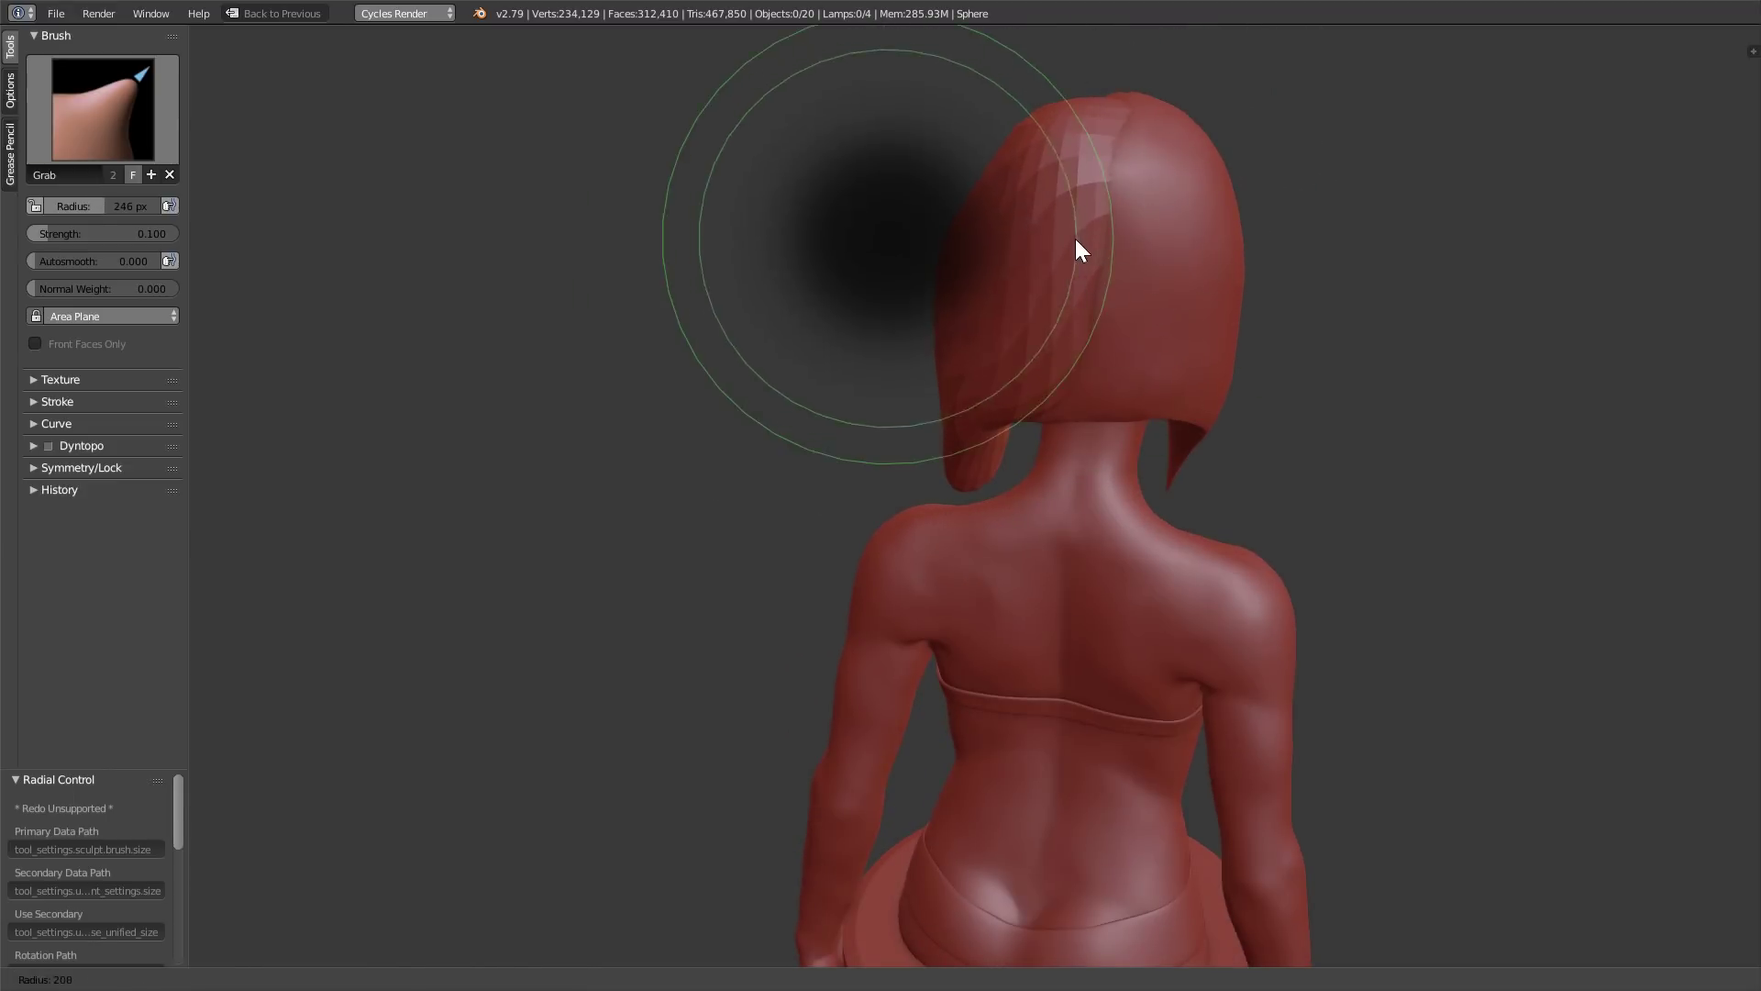
left_click(1077, 240)
- Move the edge of the rear hair past the middle of the back of the head
middle_click_drag(1078, 241, 1163, 263)
mouse_move(1140, 321)
middle_mouse_down()
mouse_move(1147, 360)
mouse_move(1118, 358)
mouse_move(1083, 393)
middle_mouse_up()
key("f")
left_click(1084, 358)
key("f")
left_click(1059, 394)
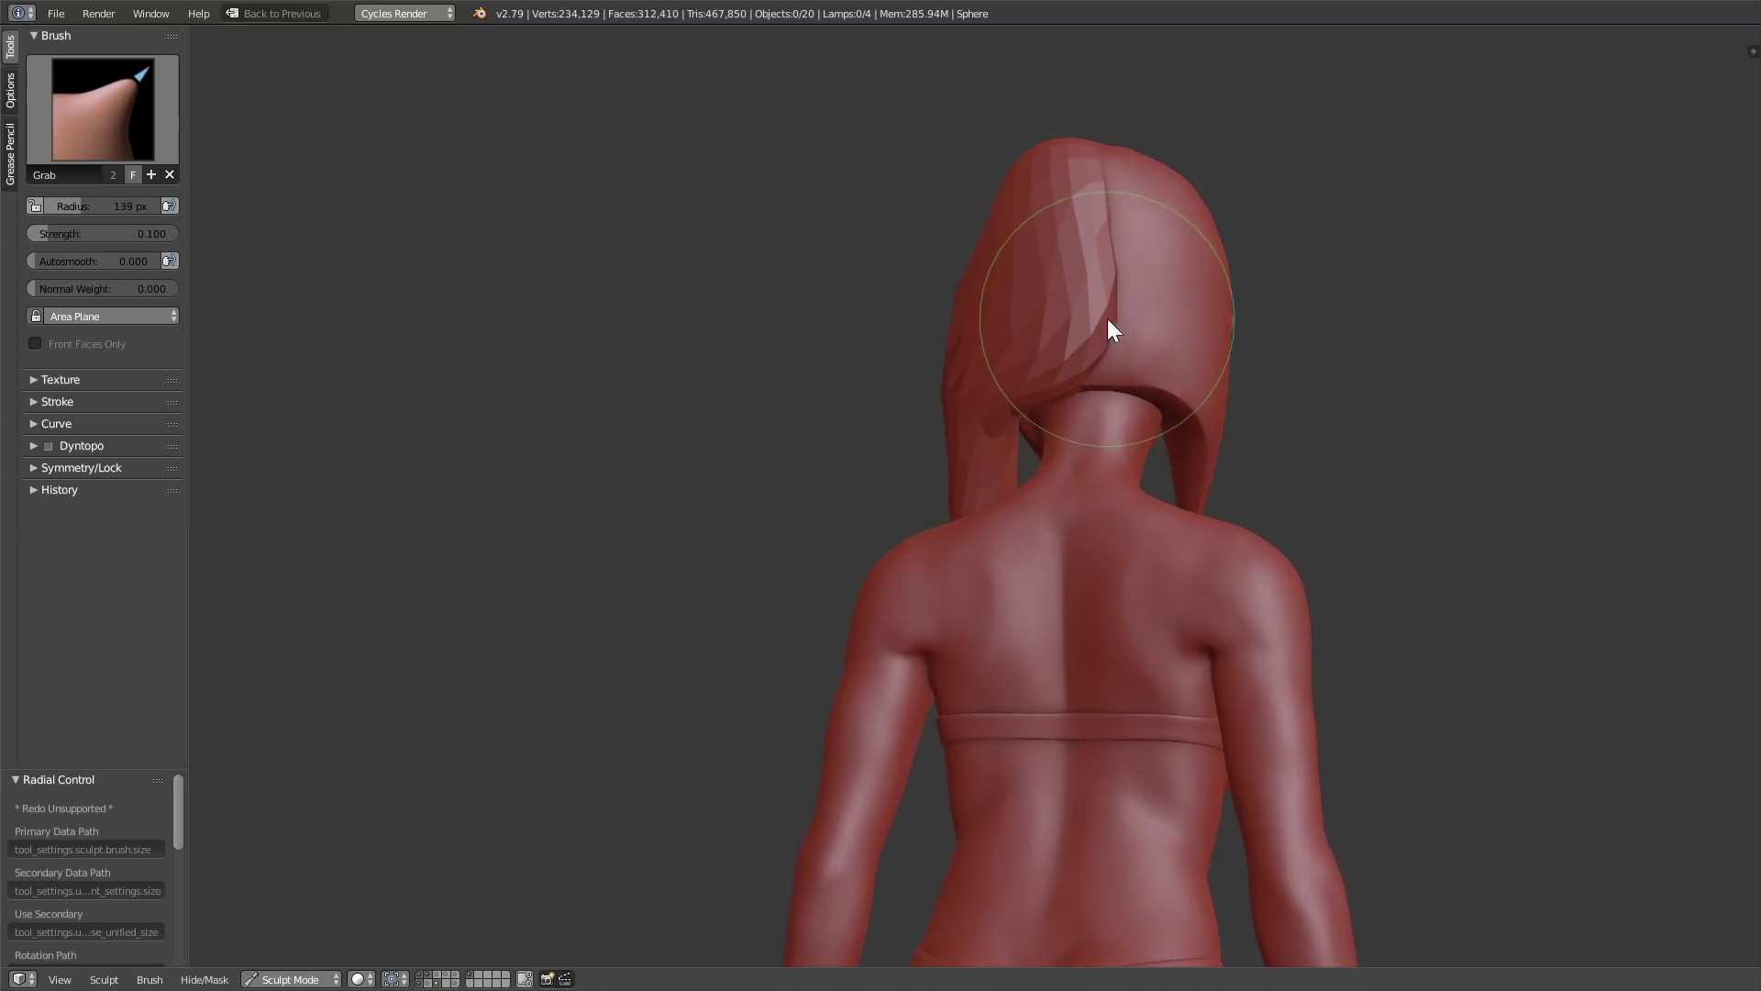
key("f")
left_click(1174, 229)
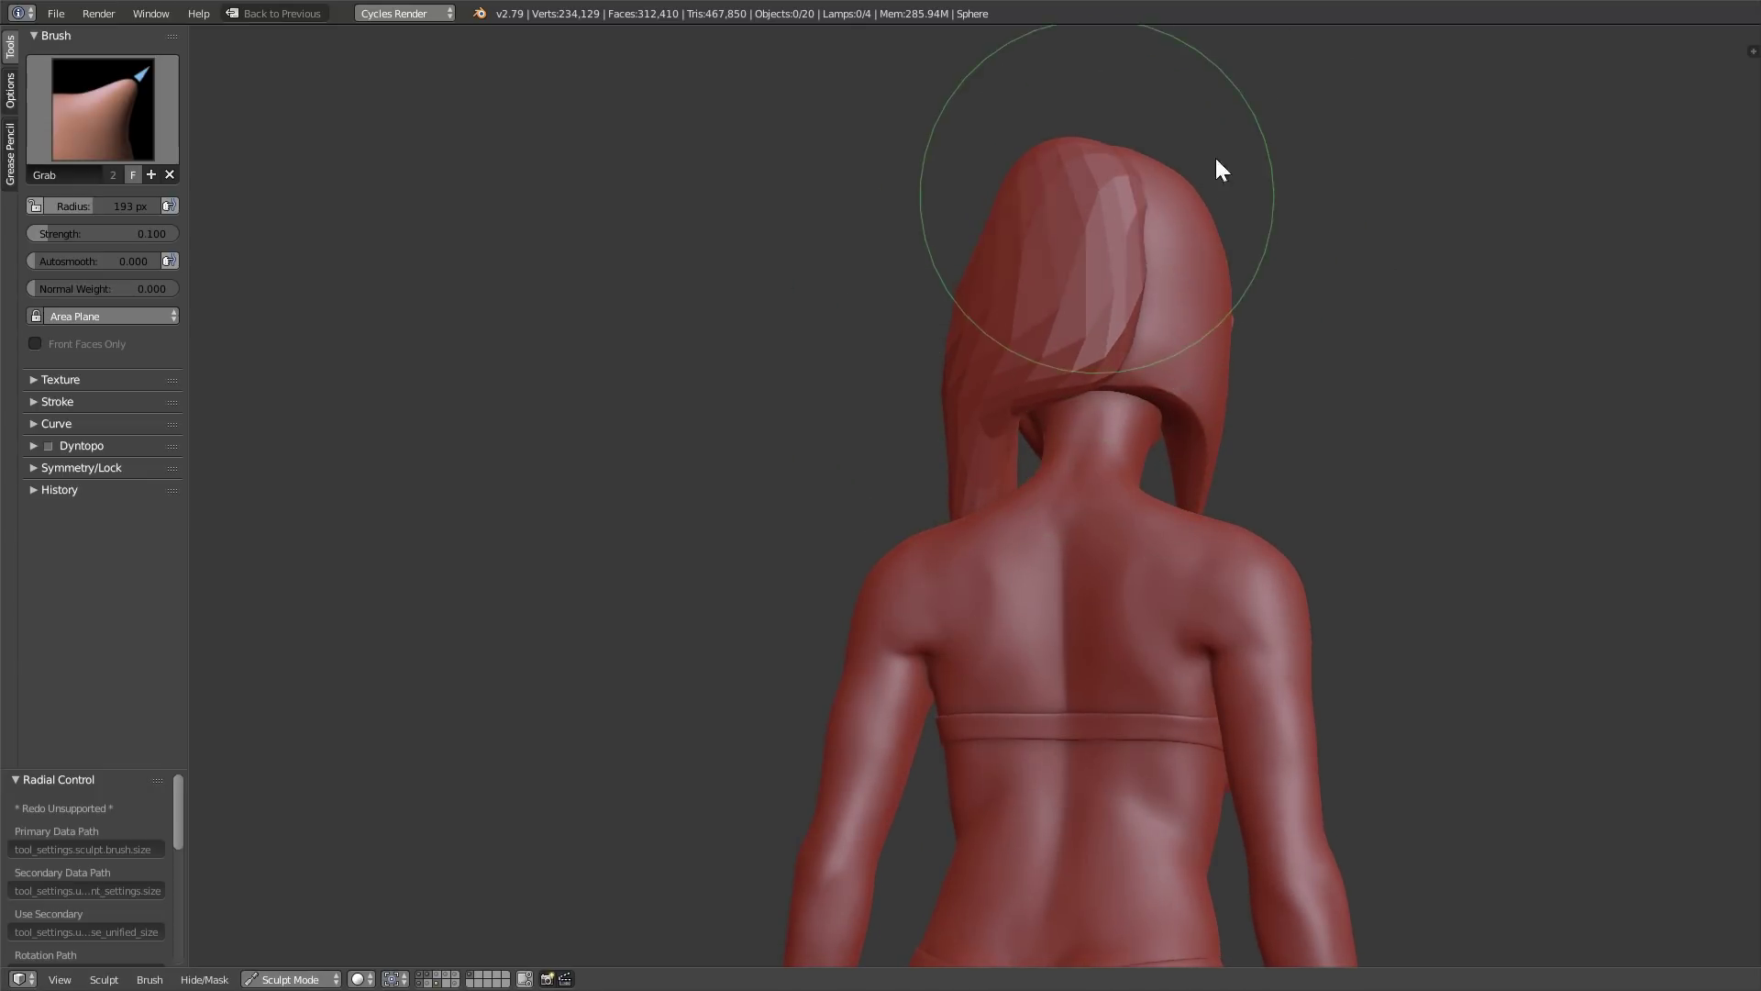
- Shape the rear hair from below with a resized Grab brush, working on its edge above the nape
mouse_move(1210, 306)
middle_mouse_down()
mouse_move(1152, 303)
mouse_move(1163, 210)
middle_mouse_up()
key("f")
left_click(1072, 316)
key("f")
left_click(1224, 211)
key("f")
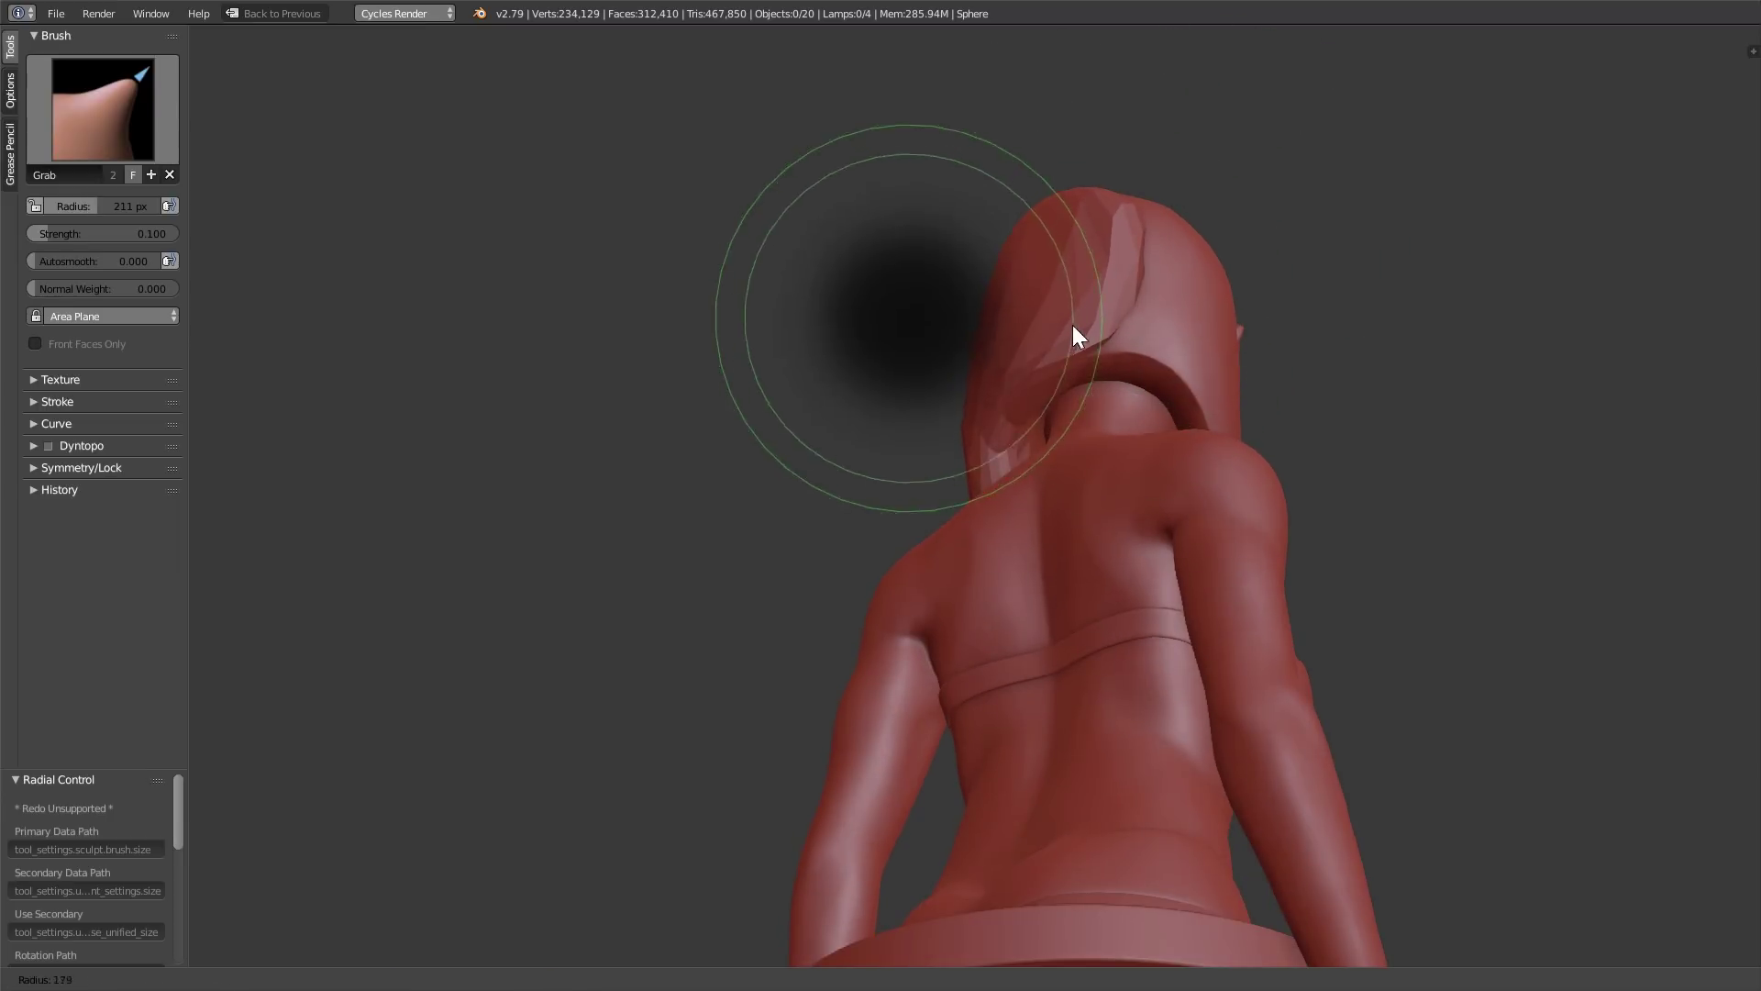
left_click(1027, 323)
- Stretch the rear hair down to the nape and farther across toward the character's right side
key("KP_2")
middle_click_drag(1235, 411, 1175, 432)
key("f")
left_click(1067, 370)
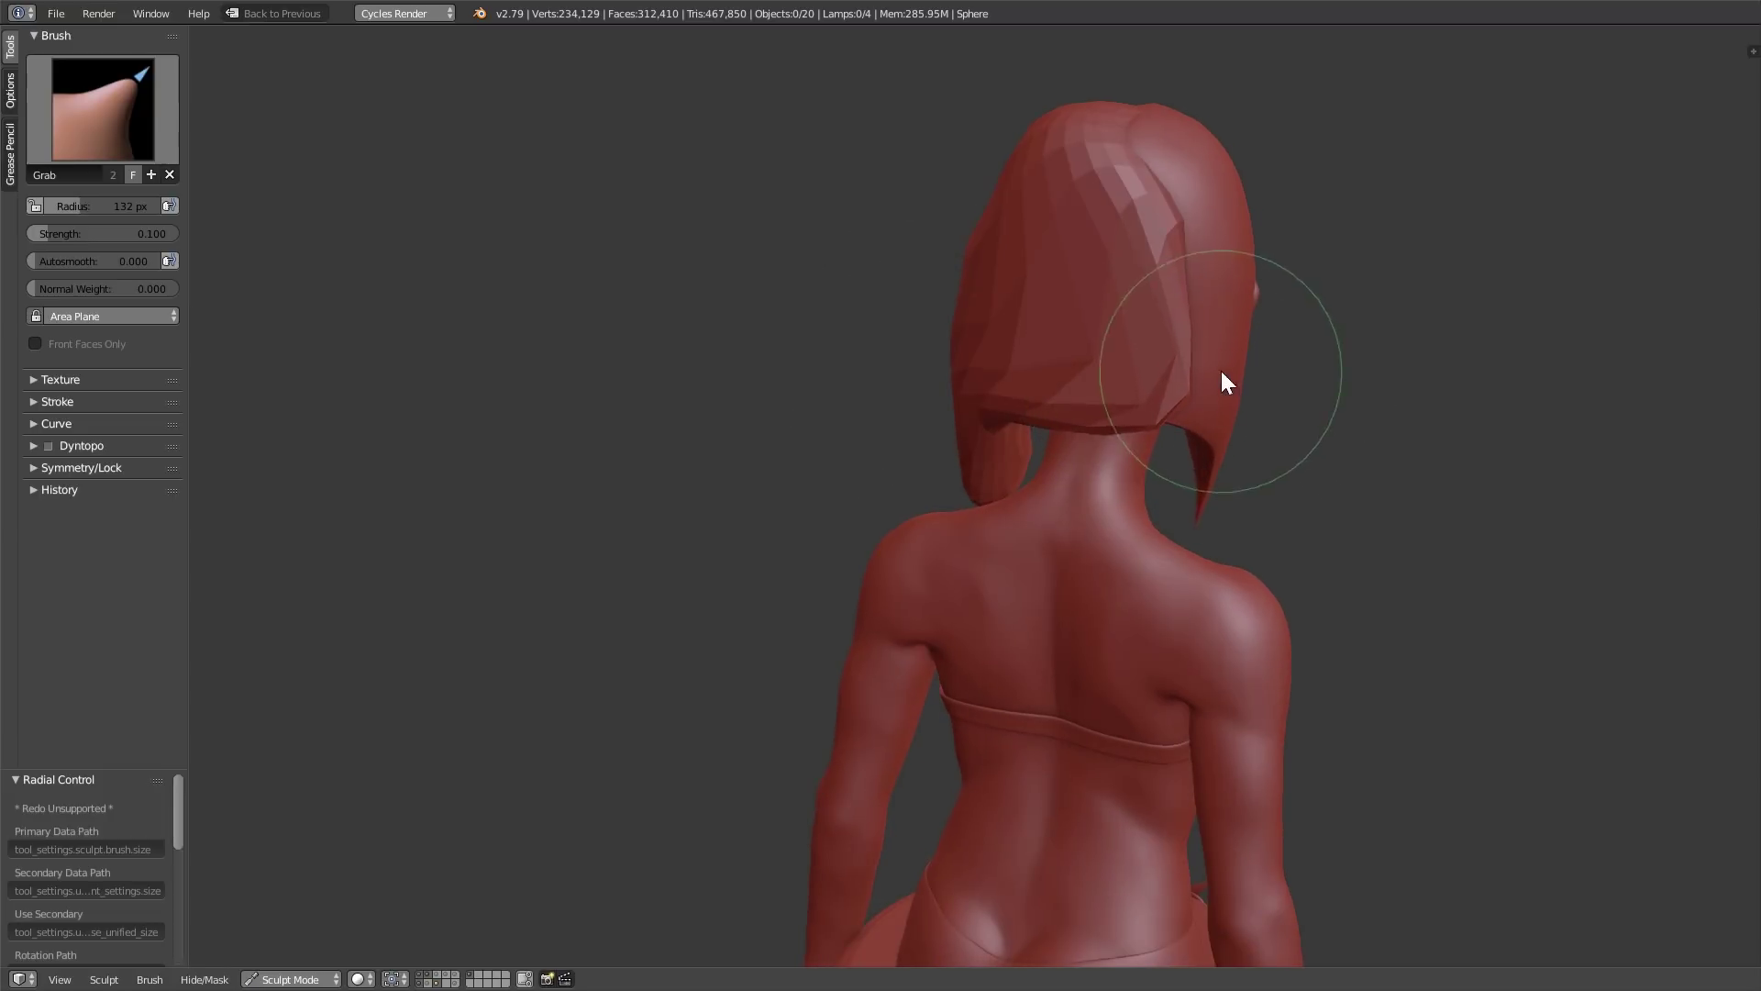
middle_click_drag(1220, 371, 1216, 440)
key("f")
left_click(1237, 333)
- Pull the upper rear hair around the right side of the crown with a larger Grab brush
key("KP_8")
key("KP_6")
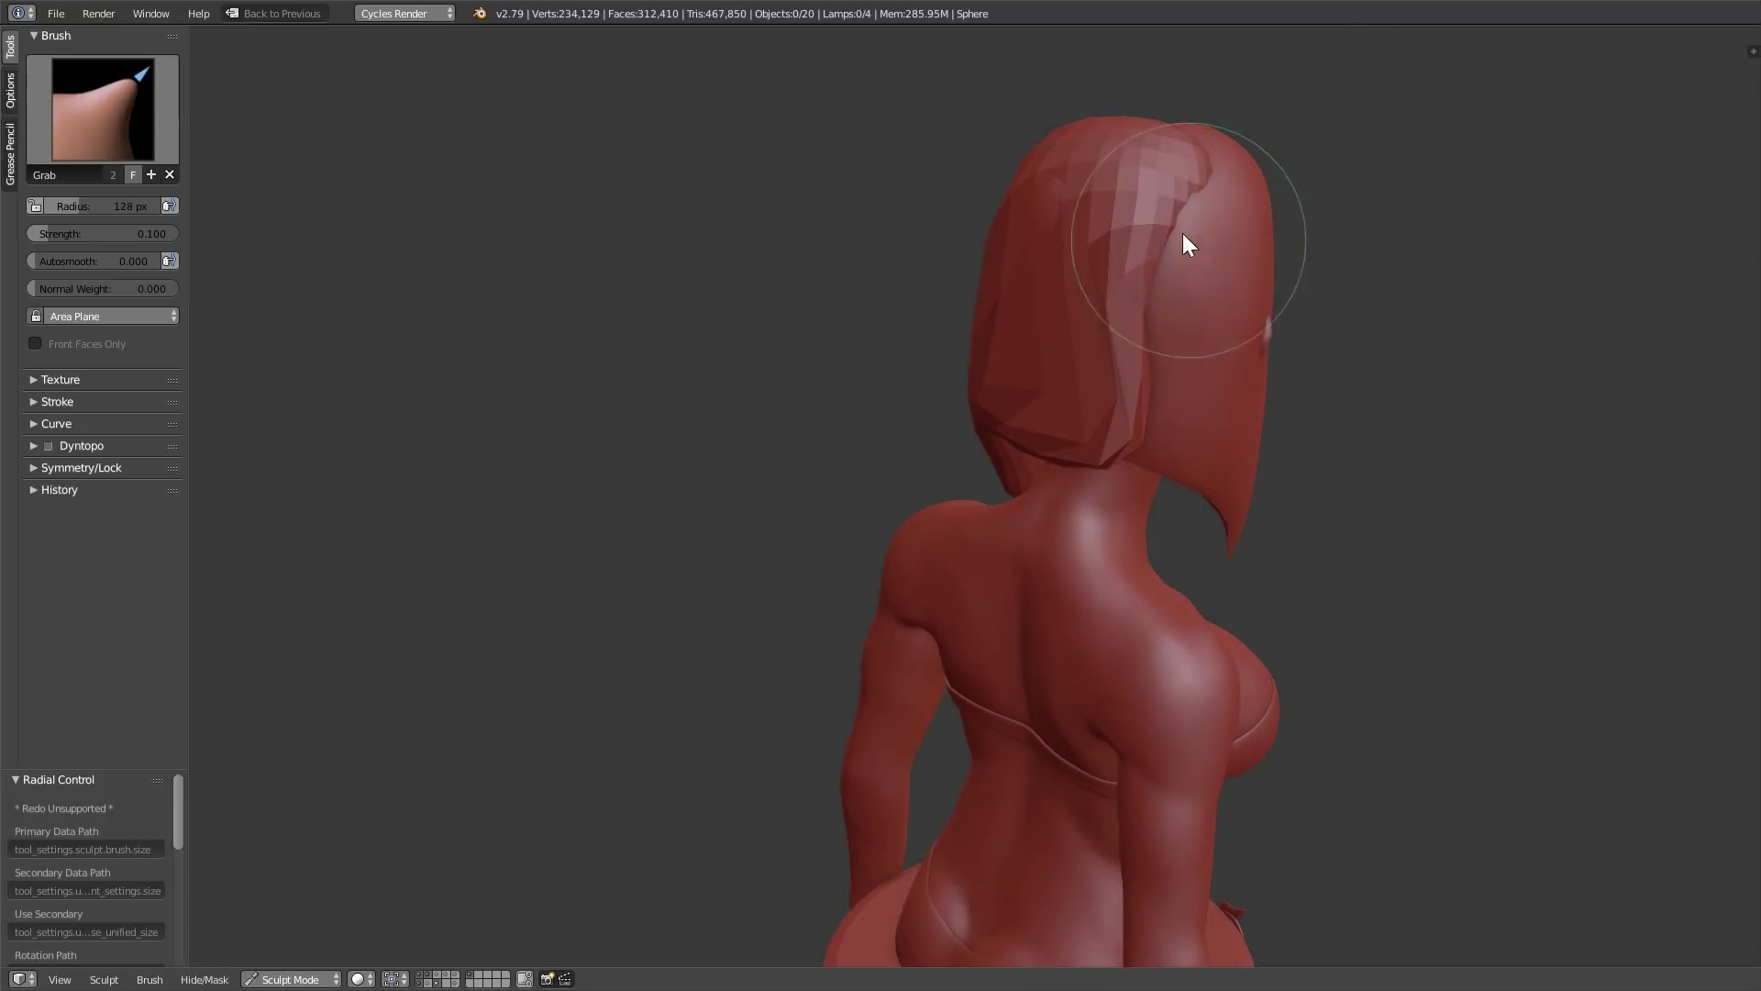
key("f")
left_click(1358, 302)
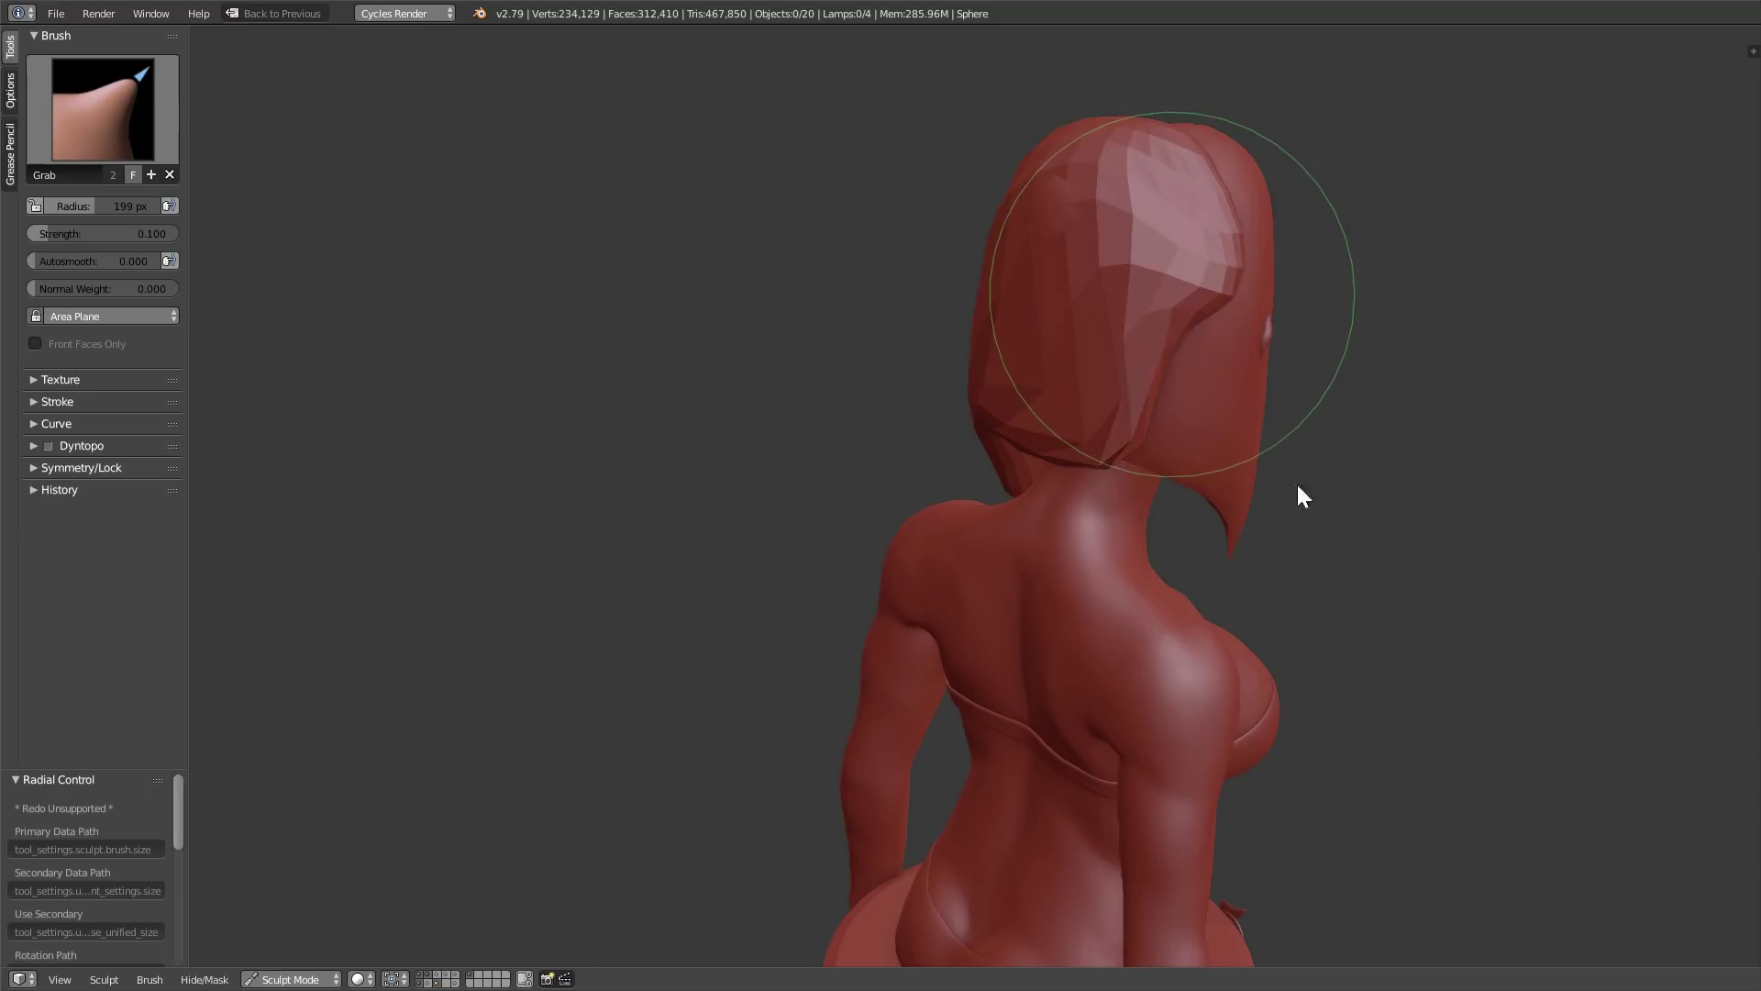
key("f")
left_click(1065, 230)
- Pull the lower rear hair outward and down behind the character's right ear
mouse_move(1192, 321)
middle_mouse_down()
mouse_move(1140, 338)
mouse_move(962, 333)
middle_mouse_up()
key("f")
left_click(855, 356)
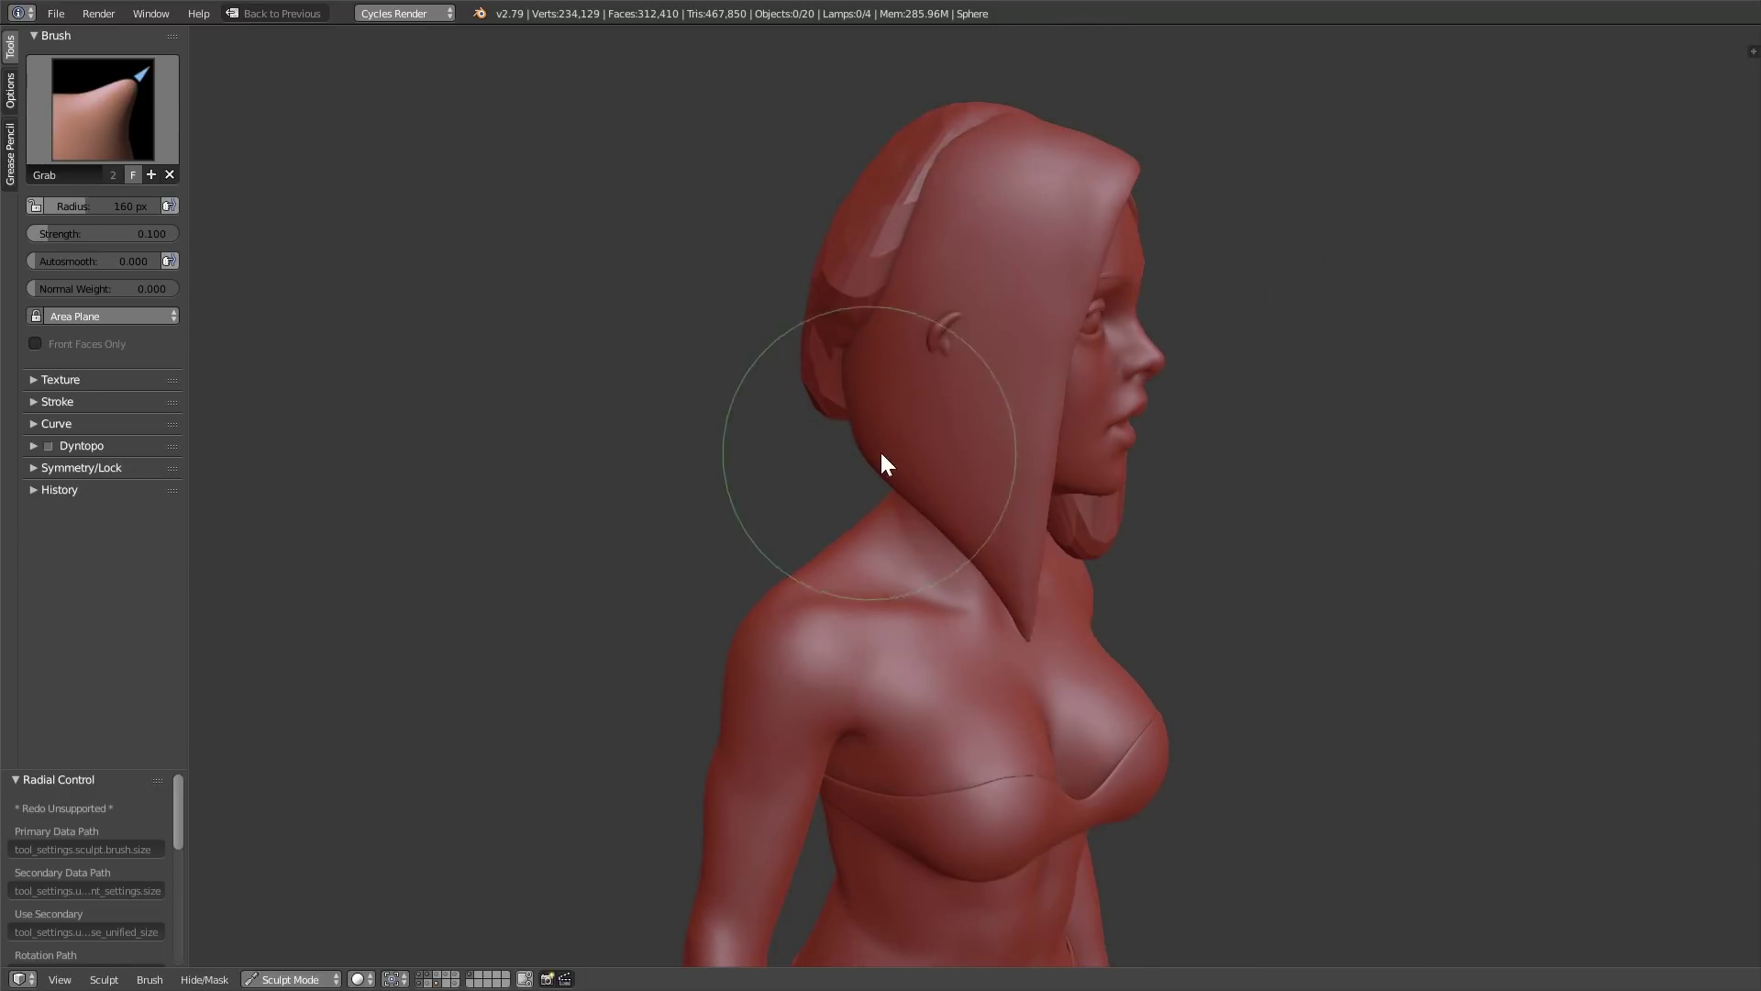
middle_click_drag(879, 449, 1036, 440)
key("f")
left_click(1155, 388)
mouse_move(1156, 389)
left_mouse_down()
mouse_move(1241, 578)
mouse_move(1207, 626)
mouse_move(1199, 560)
left_mouse_up()
key("f")
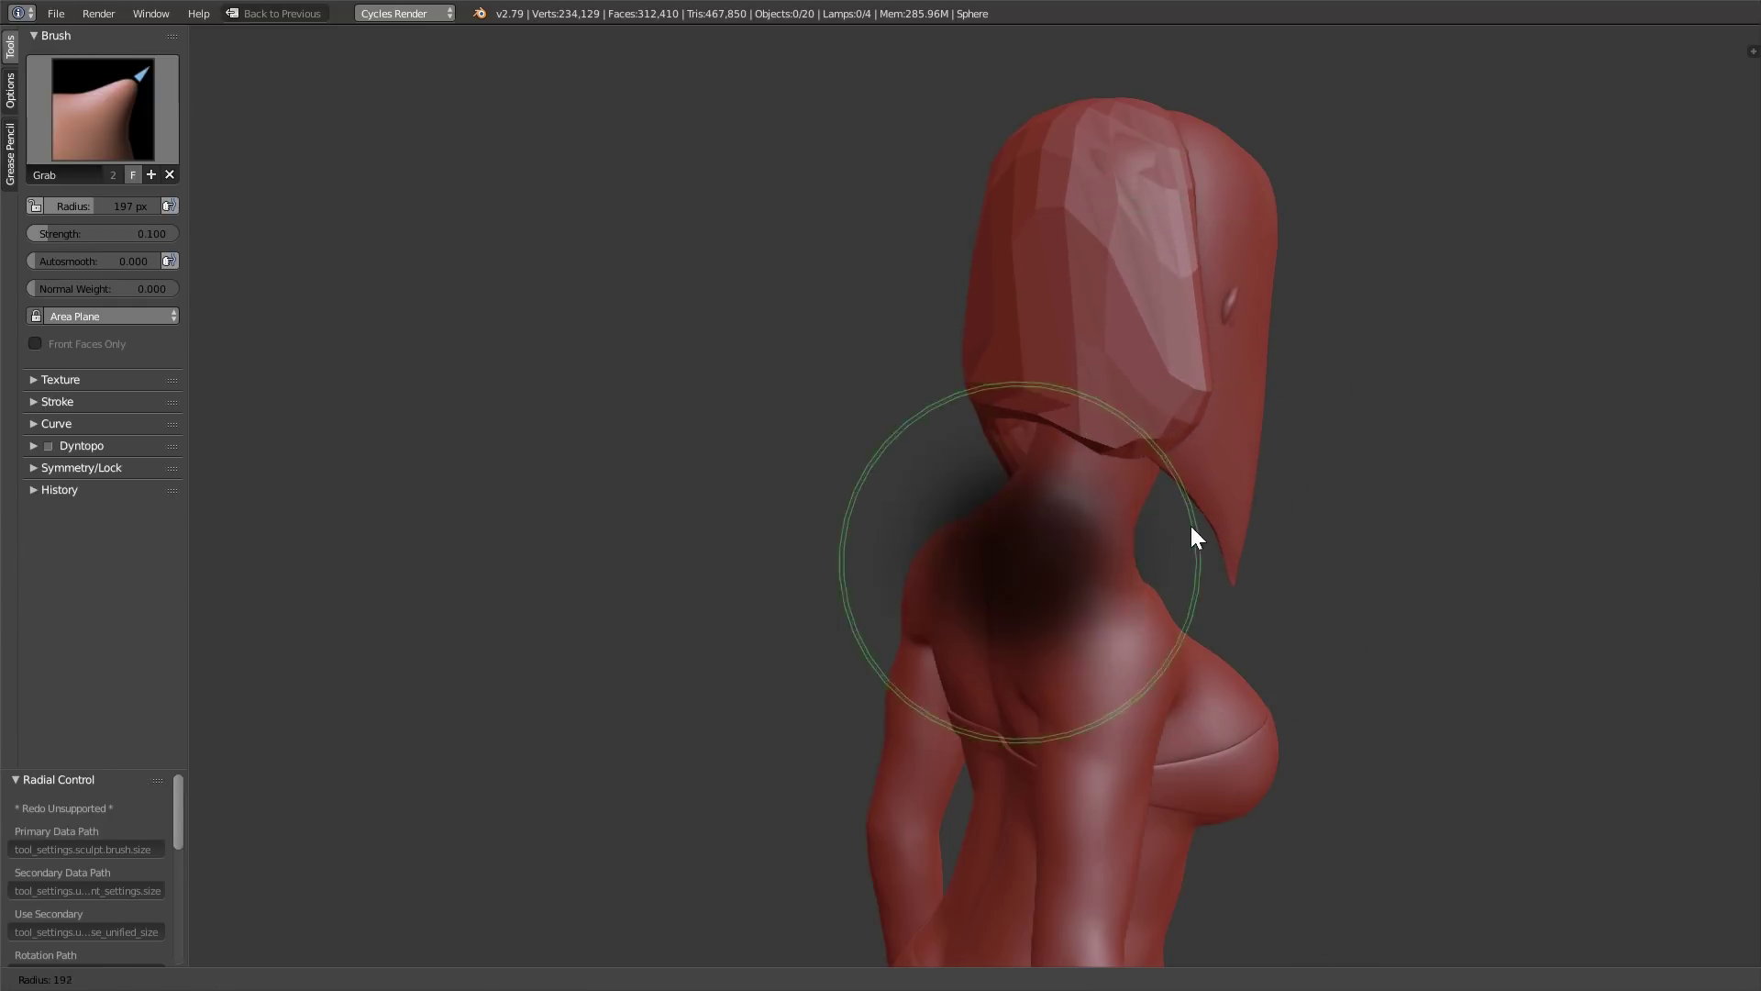
left_click(1133, 528)
- Fill out the right rear hair in profile and pull its top edge forward along the crown
middle_click_drag(1164, 515, 1102, 481)
key("f")
left_click(1109, 484)
key("f")
left_click(1101, 188)
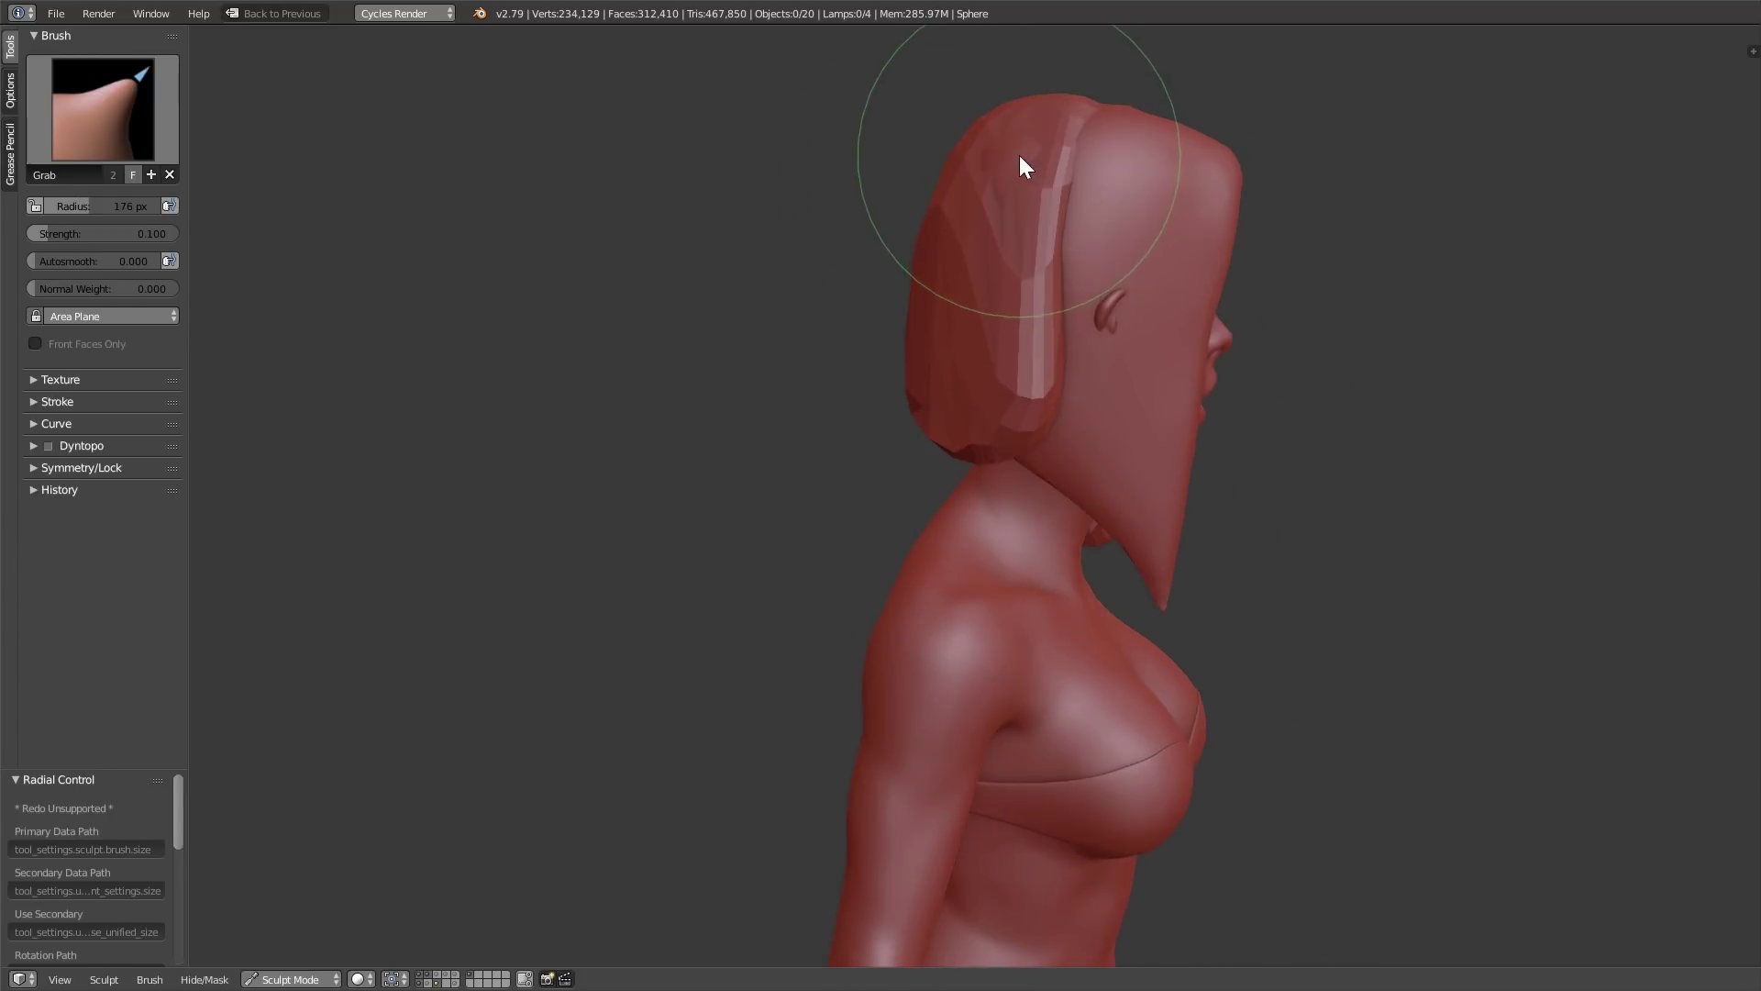
key("f")
left_click(1085, 132)
left_click_drag(1094, 123, 1200, 103)
- Pull the right rear hair down behind the pointed front lock toward the shoulder
middle_click_drag(1319, 133, 921, 371)
key("f")
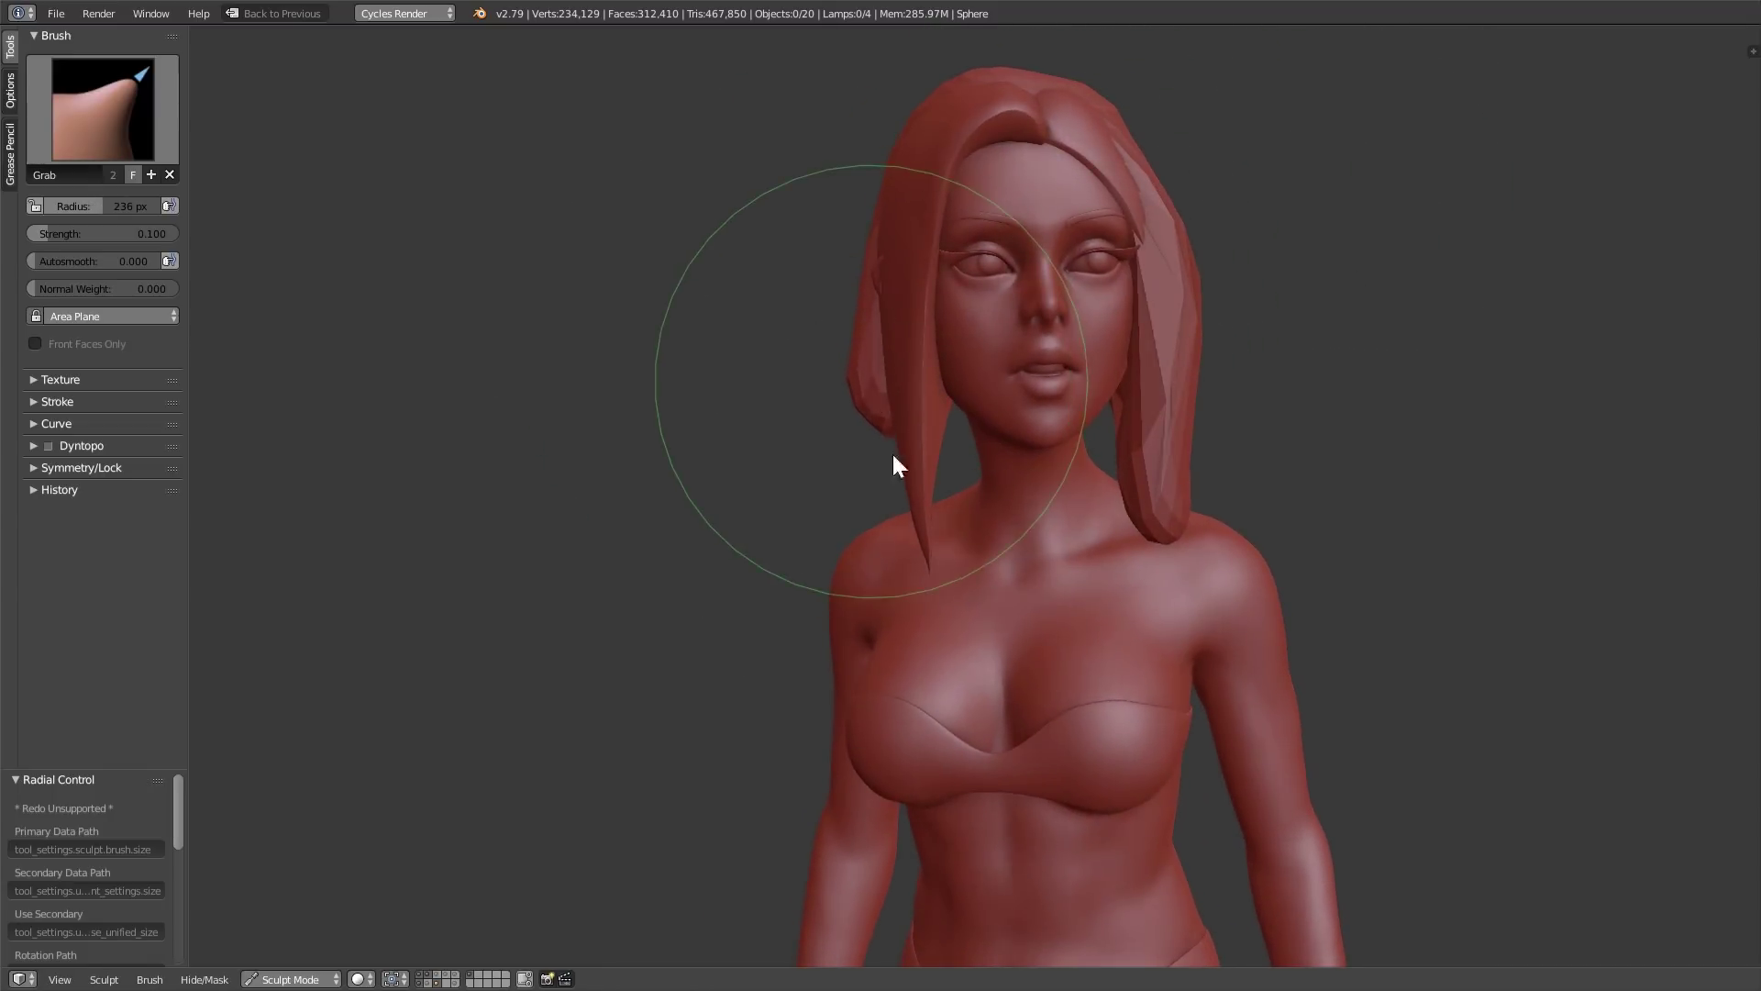
left_click(942, 578)
key("f")
left_click(897, 590)
left_click_drag(877, 427, 944, 561)
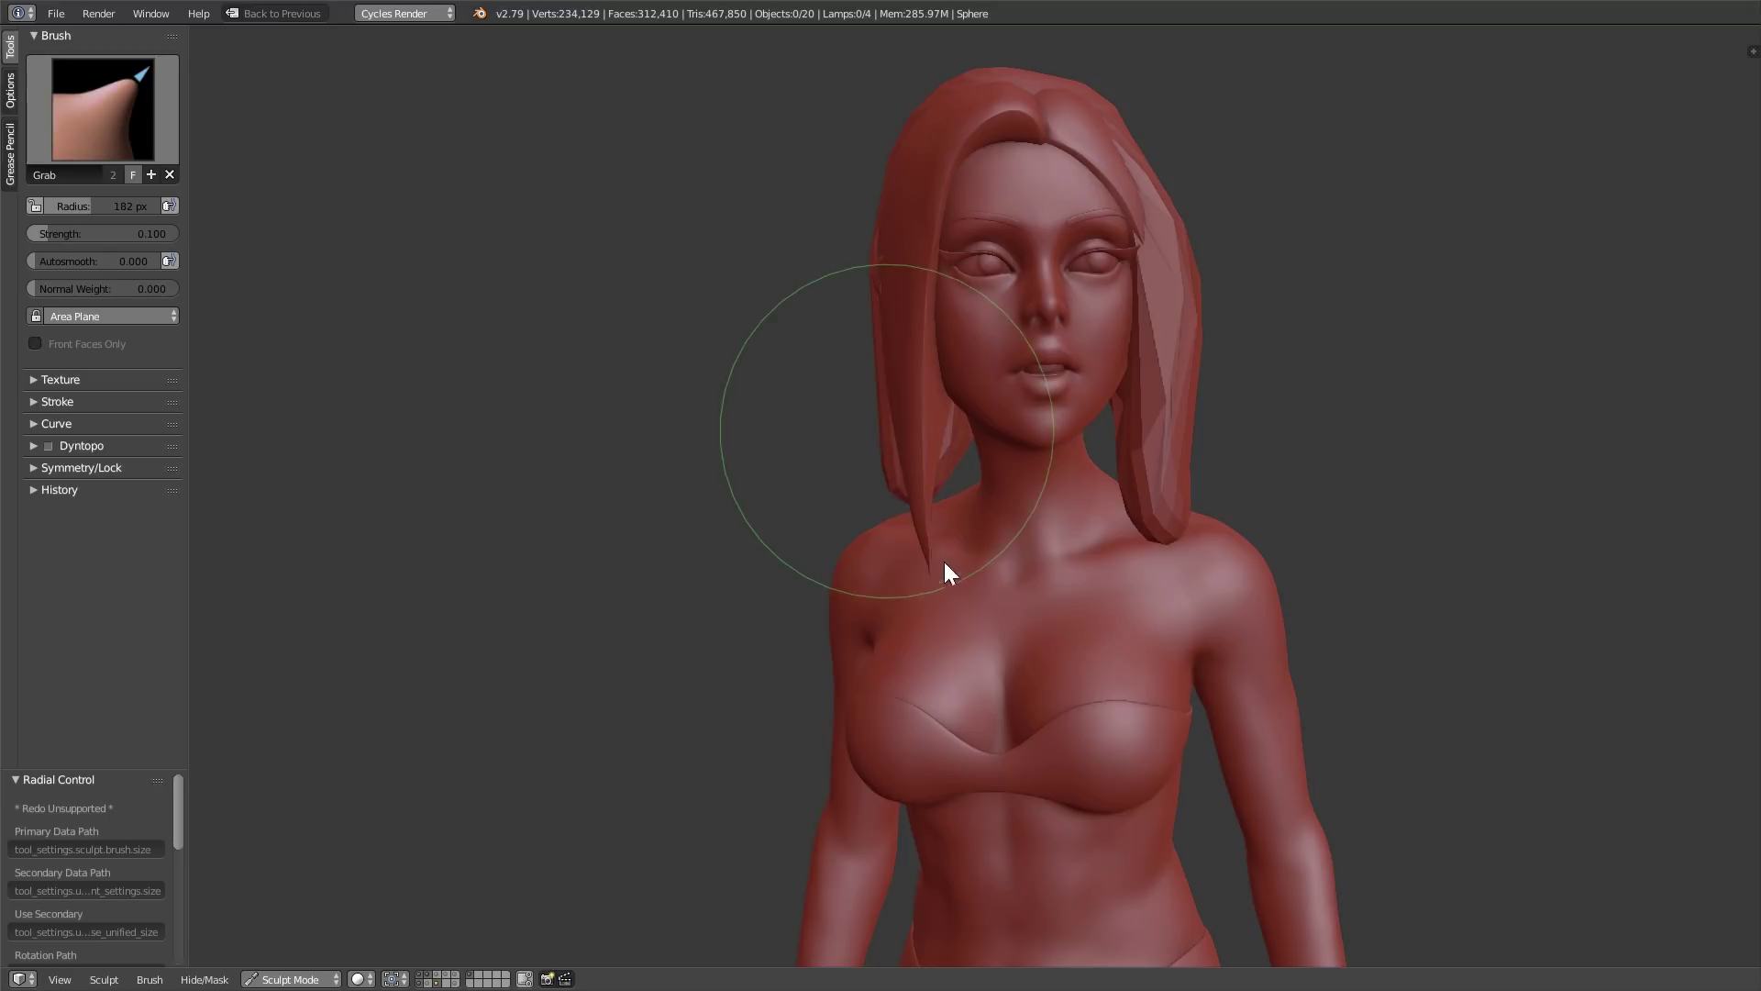
- Widen the right side hair from a rear side view using a larger Grab brush
middle_click_drag(944, 562, 1168, 473)
key("f")
left_click(1192, 472)
key("f")
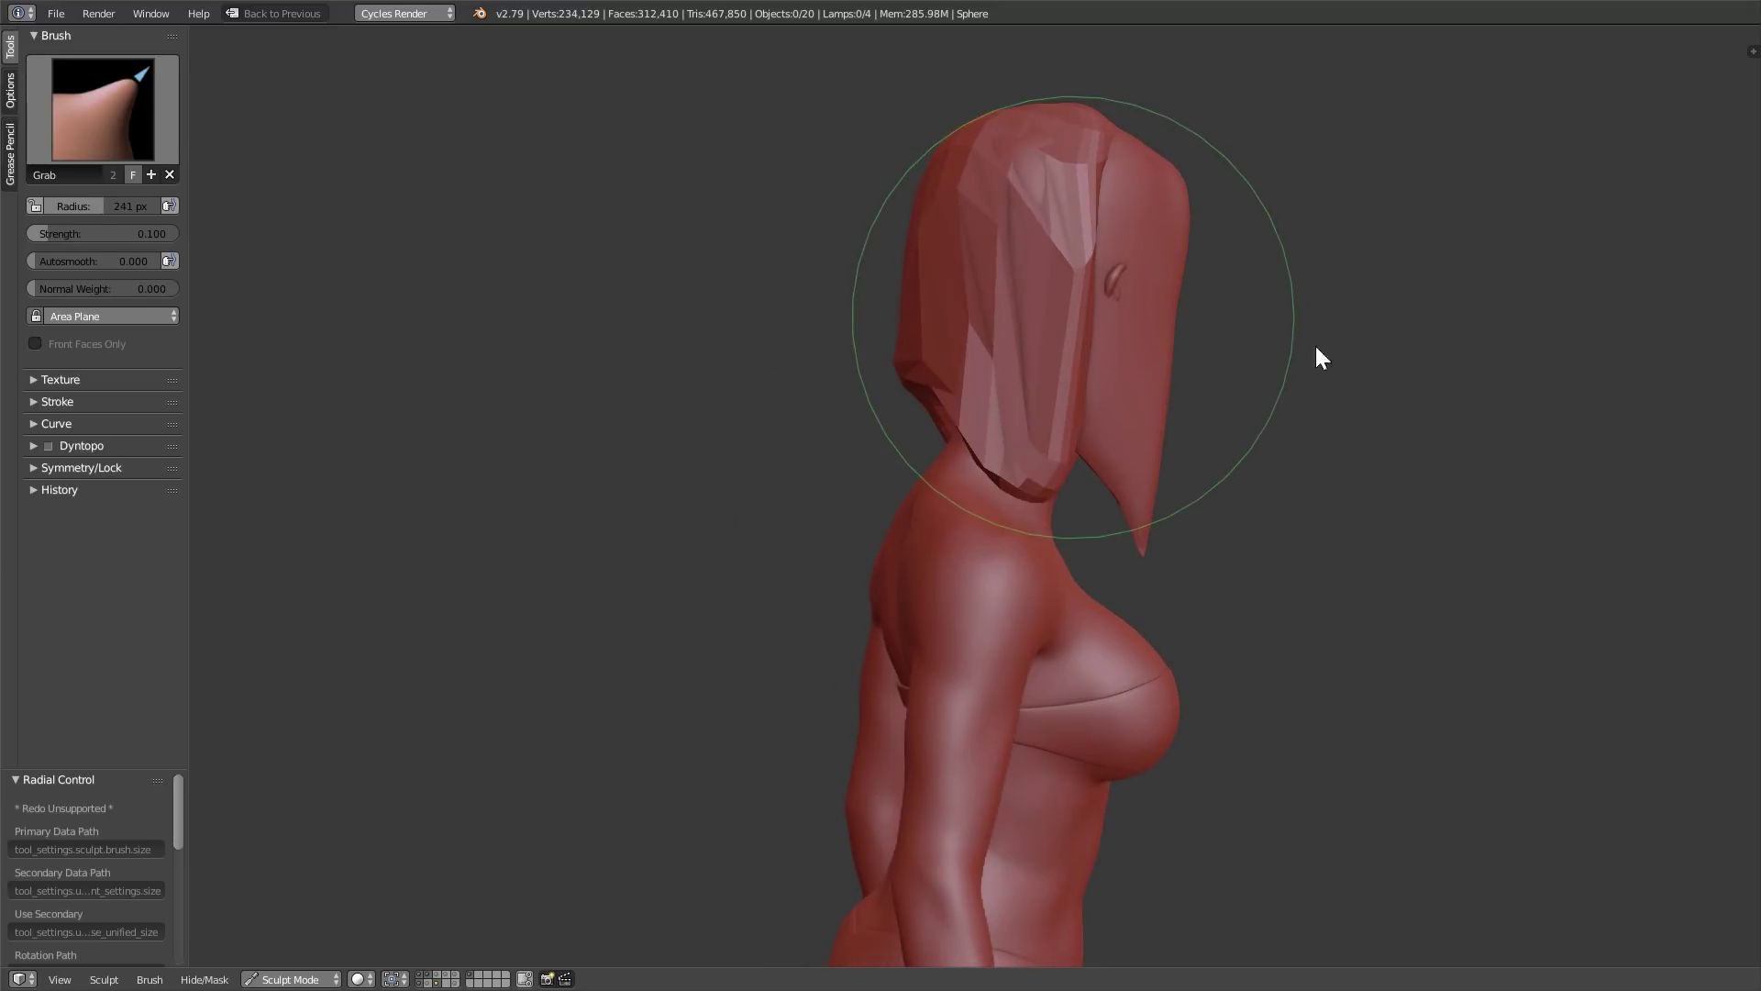
left_click(1249, 332)
- Try pulling the right side of the crown forward in one long stroke and undo it
middle_click_drag(1249, 332, 1148, 329)
key("f")
left_click(1131, 330)
mouse_move(1101, 138)
left_mouse_down()
mouse_move(1164, 117)
mouse_move(1182, 137)
left_mouse_up()
key("ctrl+z")
key("ctrl+z")
- Pull the crown hair forward over the top of the head in a shorter Grab stroke
key("f")
left_click(1043, 163)
mouse_move(1062, 141)
left_mouse_down()
mouse_move(1126, 121)
mouse_move(1109, 125)
left_mouse_up()
key("f")
left_click(1020, 140)
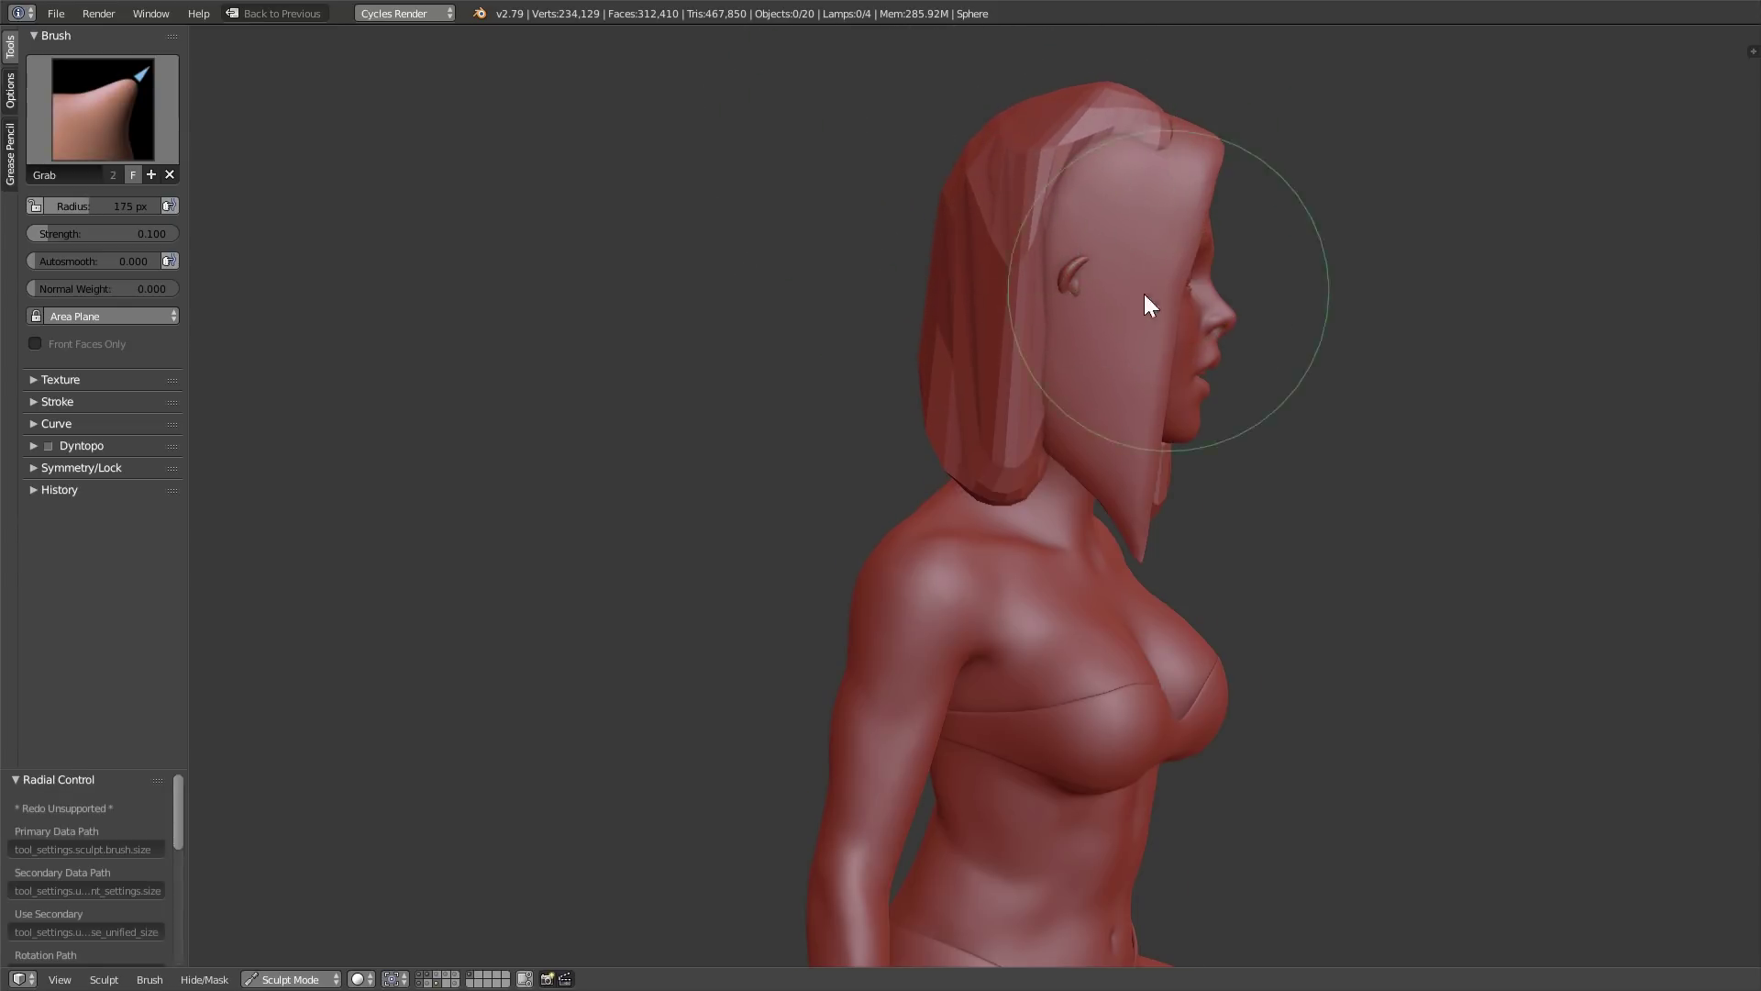
- Shape the crown hair from the left side and above so it covers the front hairline
mouse_move(1143, 293)
middle_mouse_down()
mouse_move(1015, 266)
mouse_move(1132, 288)
mouse_move(940, 321)
middle_mouse_up()
key("f")
left_click(826, 241)
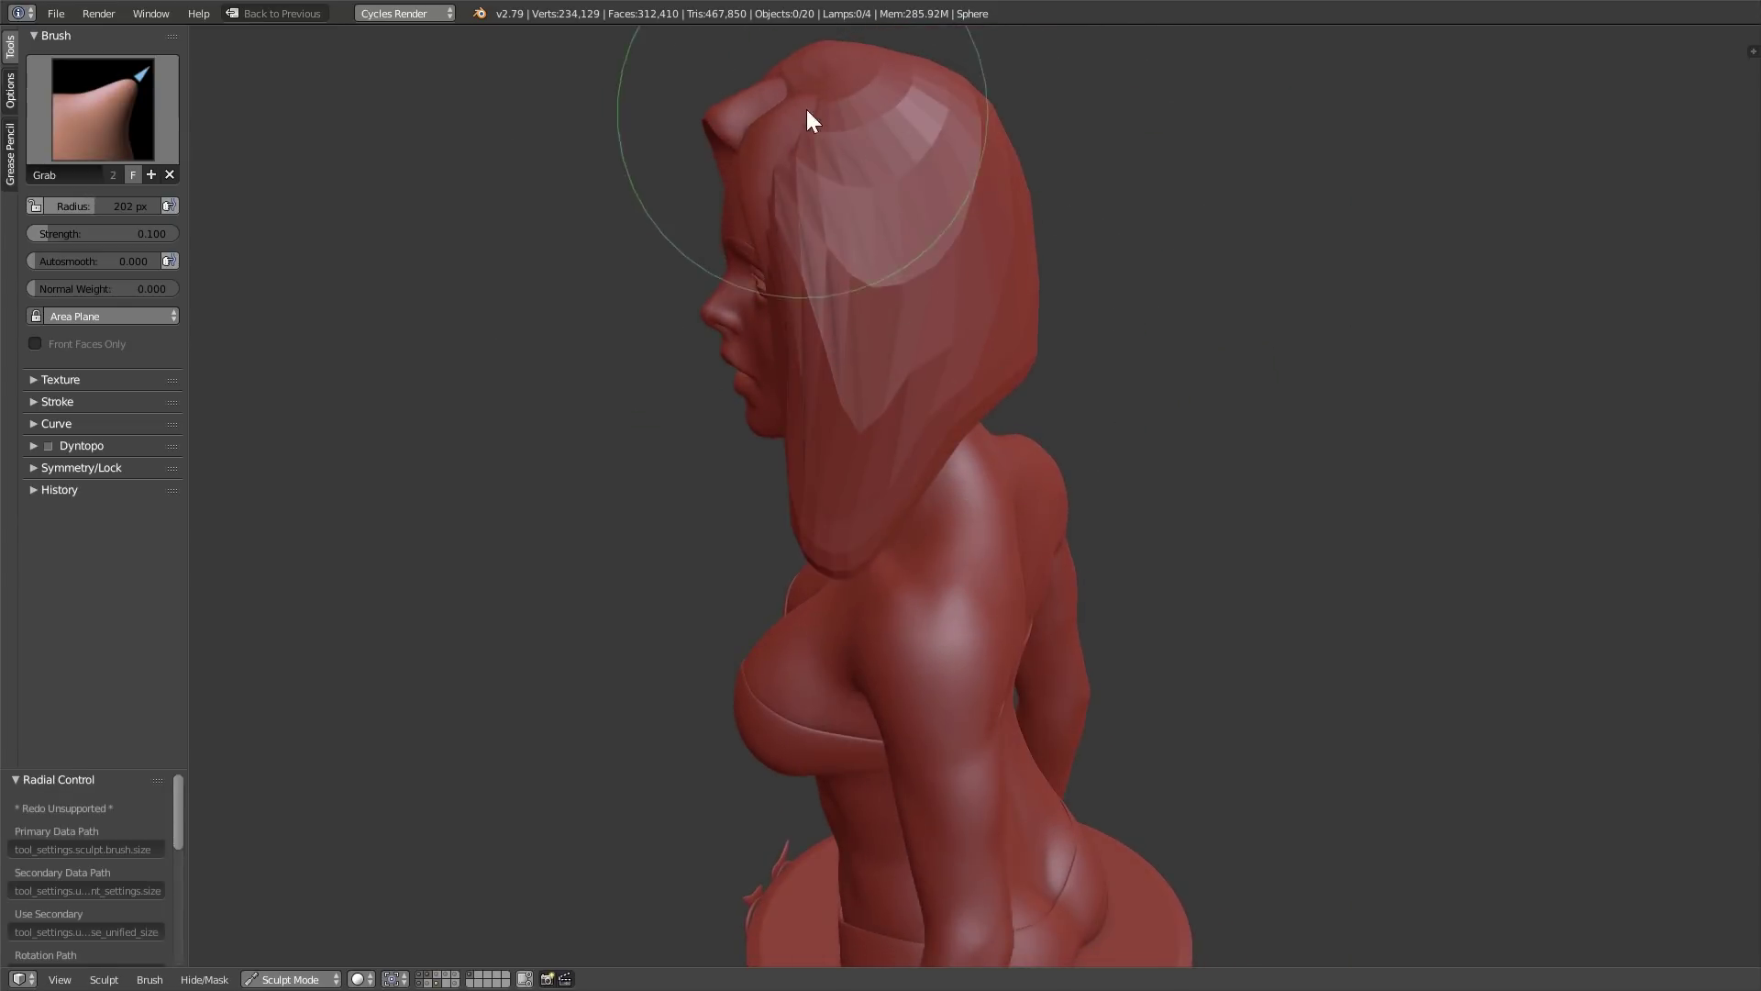
middle_click_drag(779, 125, 741, 357)
key("f")
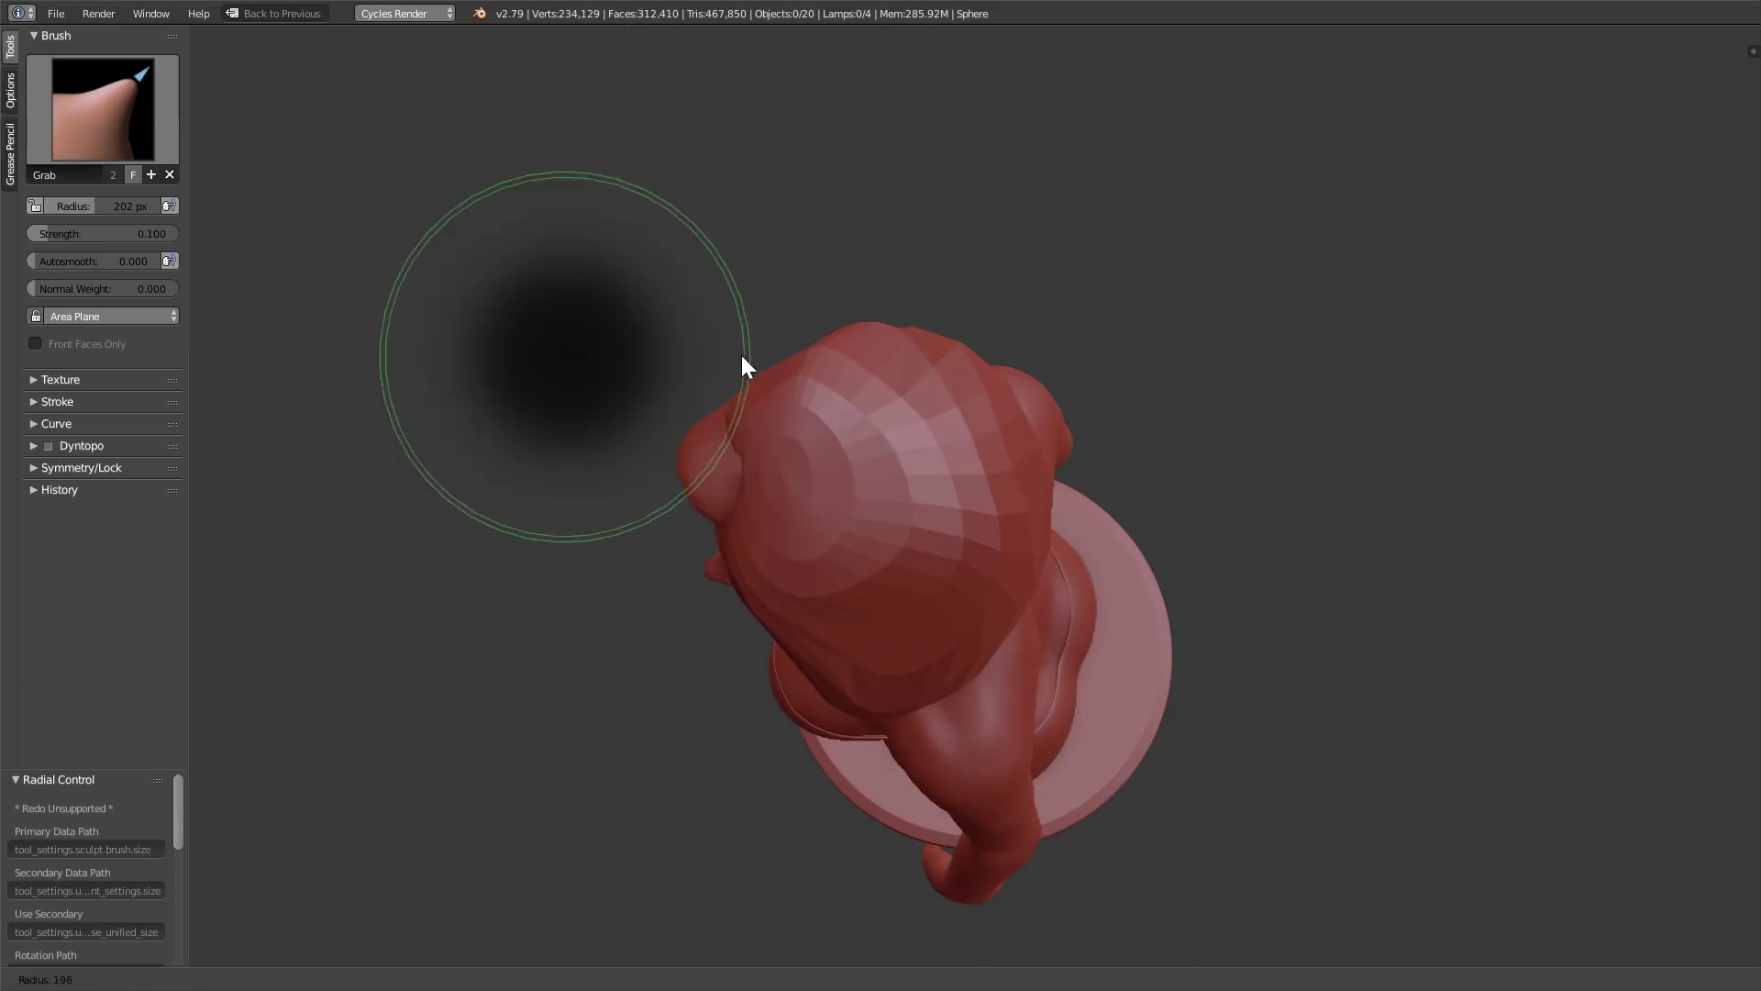
left_click(712, 360)
mouse_move(642, 495)
middle_mouse_down()
mouse_move(912, 382)
mouse_move(951, 326)
mouse_move(862, 359)
middle_mouse_up()
key("f")
left_click(888, 353)
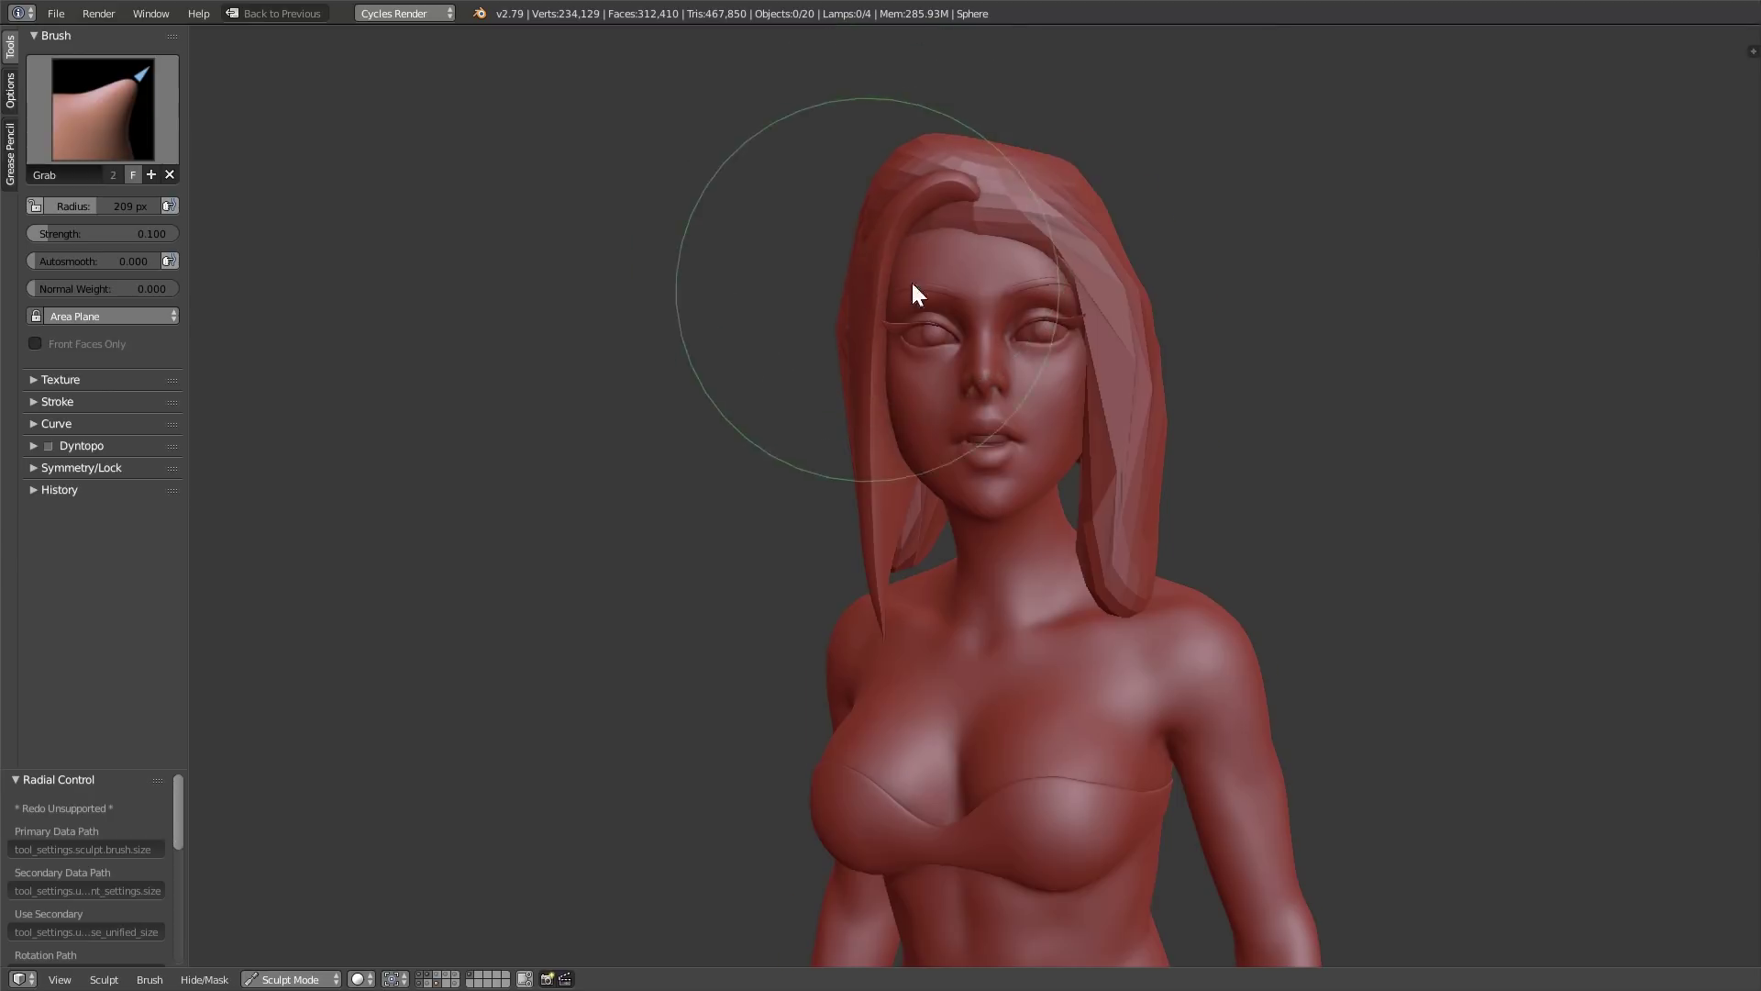
- Pull the character's right side hair outward and down beside the pointed front lock
mouse_move(911, 279)
middle_mouse_down()
mouse_move(1109, 288)
mouse_move(1266, 334)
mouse_move(1132, 334)
mouse_move(1206, 272)
mouse_move(1152, 511)
mouse_move(917, 617)
middle_mouse_up()
key("f")
left_click(1142, 304)
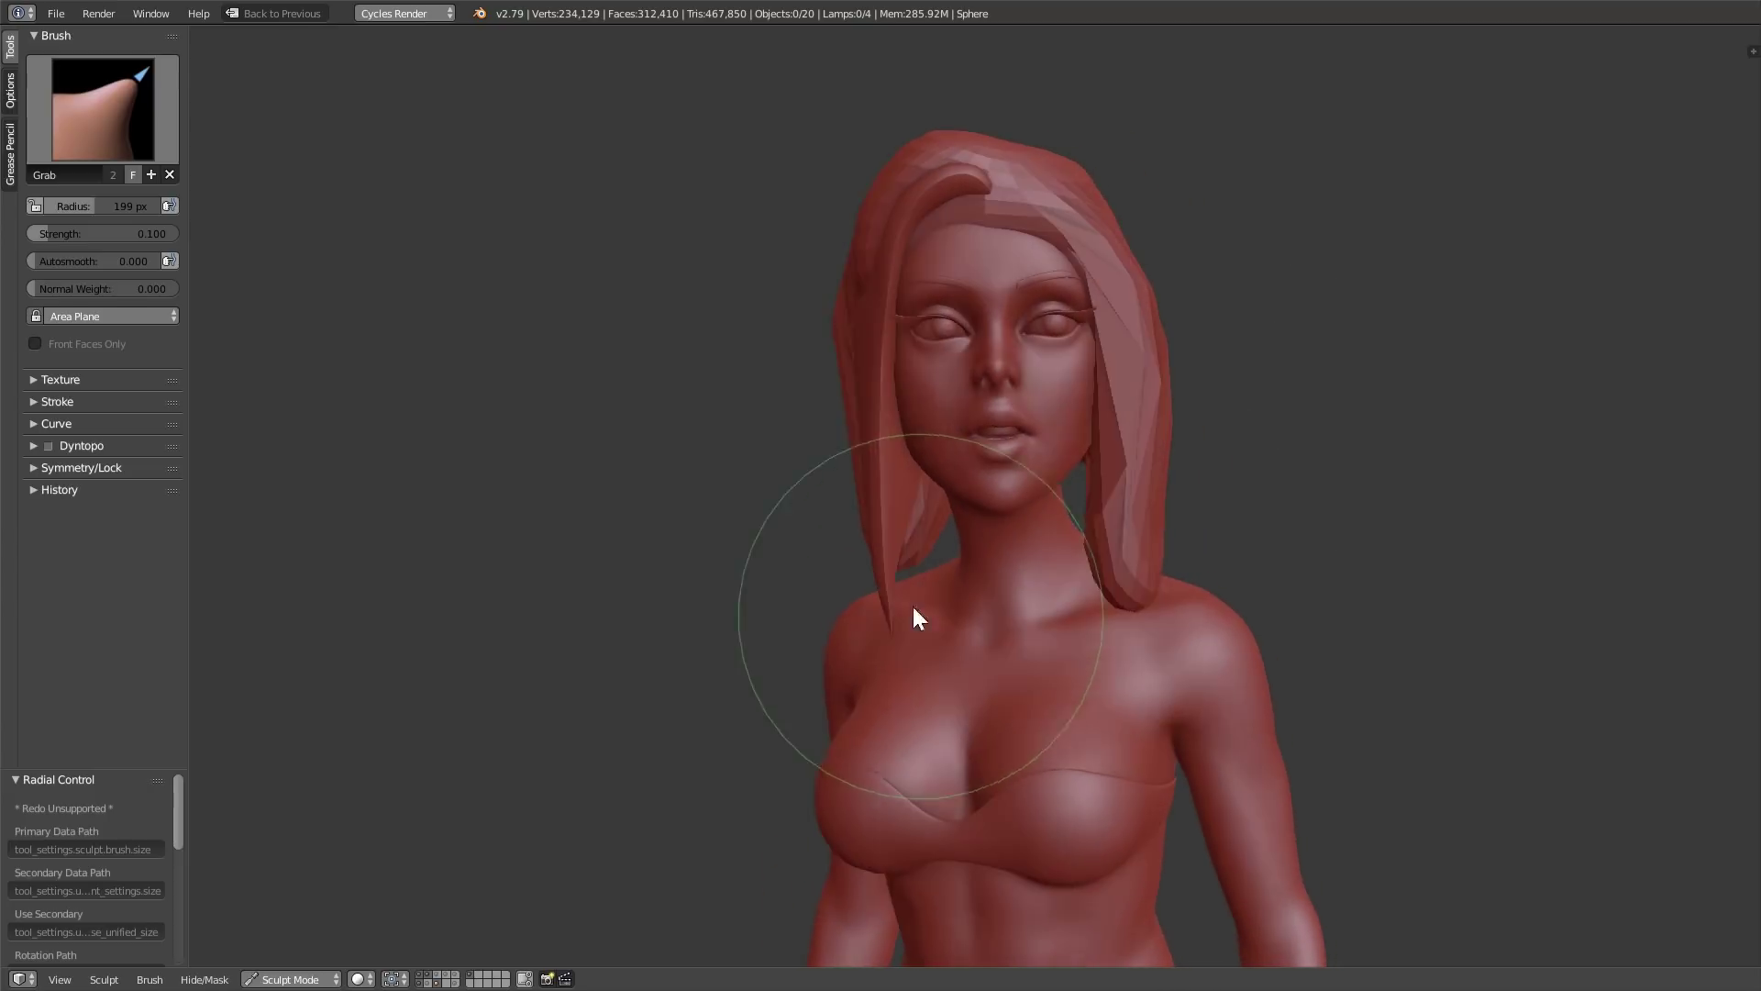
key("f")
mouse_move(860, 390)
left_mouse_down()
mouse_move(840, 480)
mouse_move(880, 520)
left_mouse_up()
key("f")
left_click(883, 434)
key("f")
left_click(880, 230)
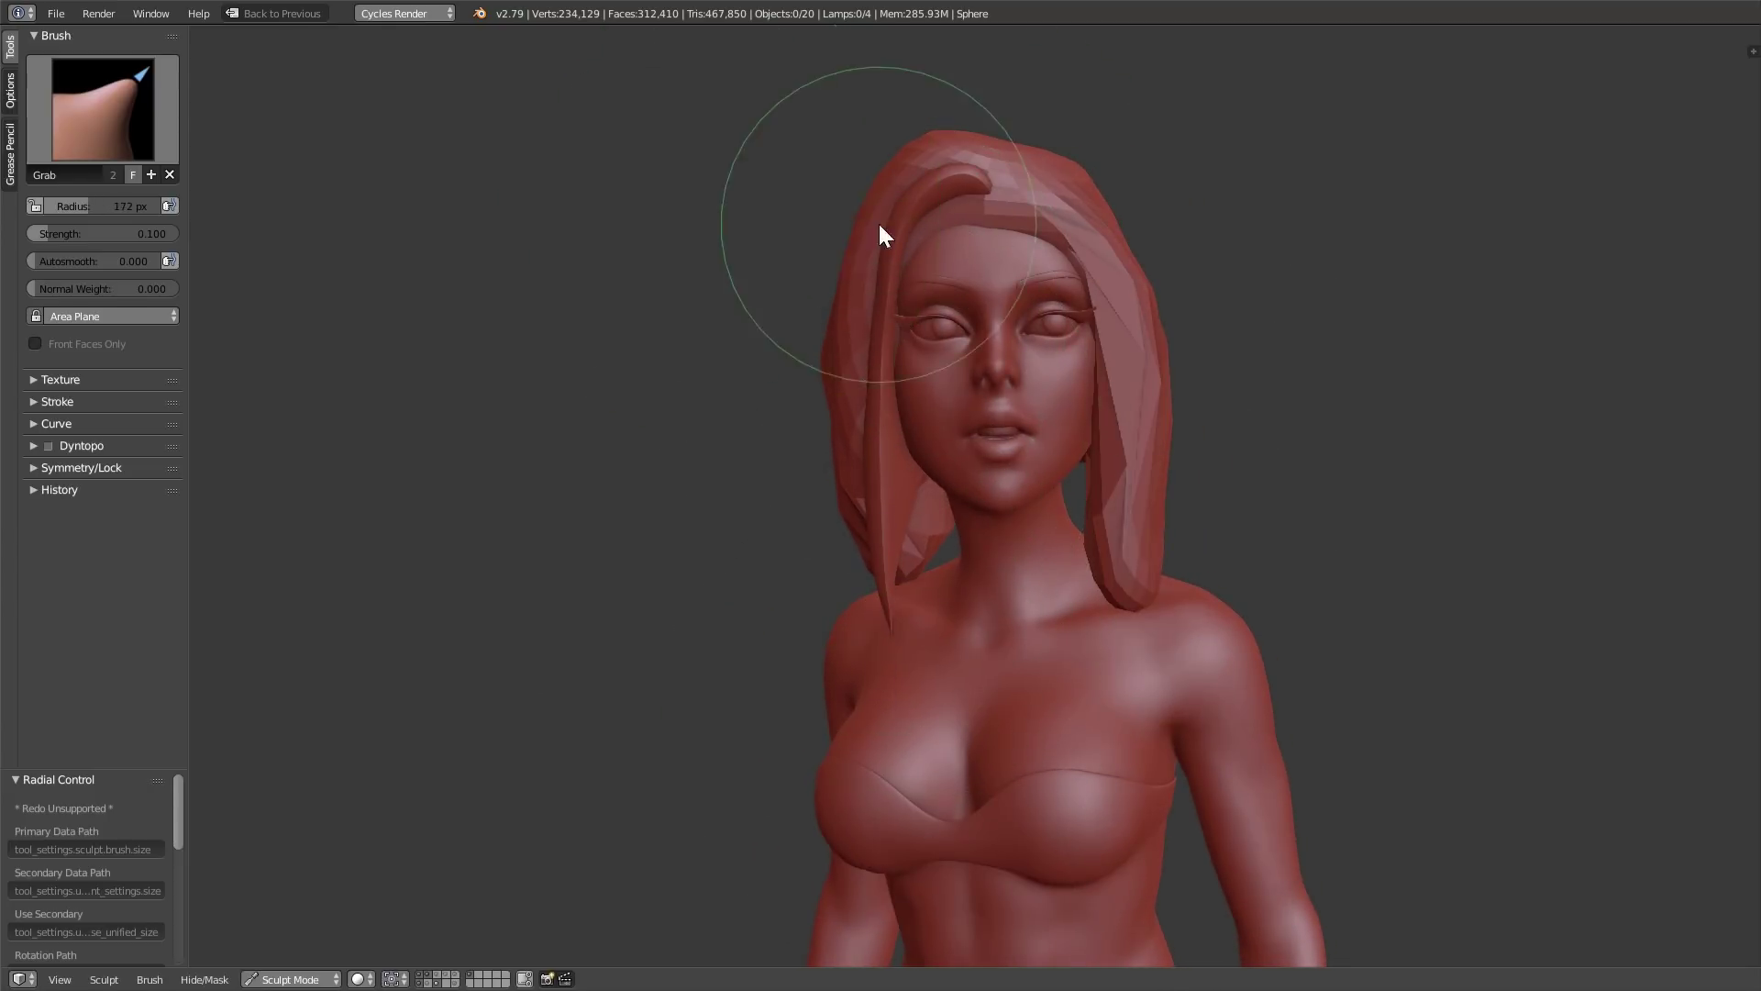
- Add volume to the right side of the crown and pull the adjoining side hair outward
left_click_drag(916, 205, 872, 171)
mouse_move(934, 215)
left_mouse_down()
mouse_move(873, 164)
mouse_move(894, 177)
left_mouse_up()
mouse_move(1209, 316)
middle_mouse_down()
mouse_move(1176, 301)
mouse_move(1248, 304)
mouse_move(1070, 385)
middle_mouse_up()
key("f")
left_click(1224, 337)
key("f")
left_click(1028, 386)
mouse_move(982, 321)
left_mouse_down()
mouse_move(857, 437)
mouse_move(908, 409)
left_mouse_up()
left_click_drag(983, 356, 899, 414)
- Resize the Grab brush and pull the hair at the top of the head upward and outward
mouse_move(951, 406)
middle_mouse_down()
mouse_move(908, 376)
mouse_move(1079, 346)
mouse_move(1086, 234)
middle_mouse_up()
key("f")
left_click(956, 369)
left_click_drag(1086, 230, 1134, 187)
- Pull the front hair down across the forehead into a swept fringe over the character's left eye
mouse_move(1134, 188)
middle_mouse_down()
mouse_move(1126, 315)
mouse_move(1108, 312)
middle_mouse_up()
key("f")
left_click(1048, 299)
key("f")
left_click(959, 283)
left_click_drag(1057, 236, 1019, 376)
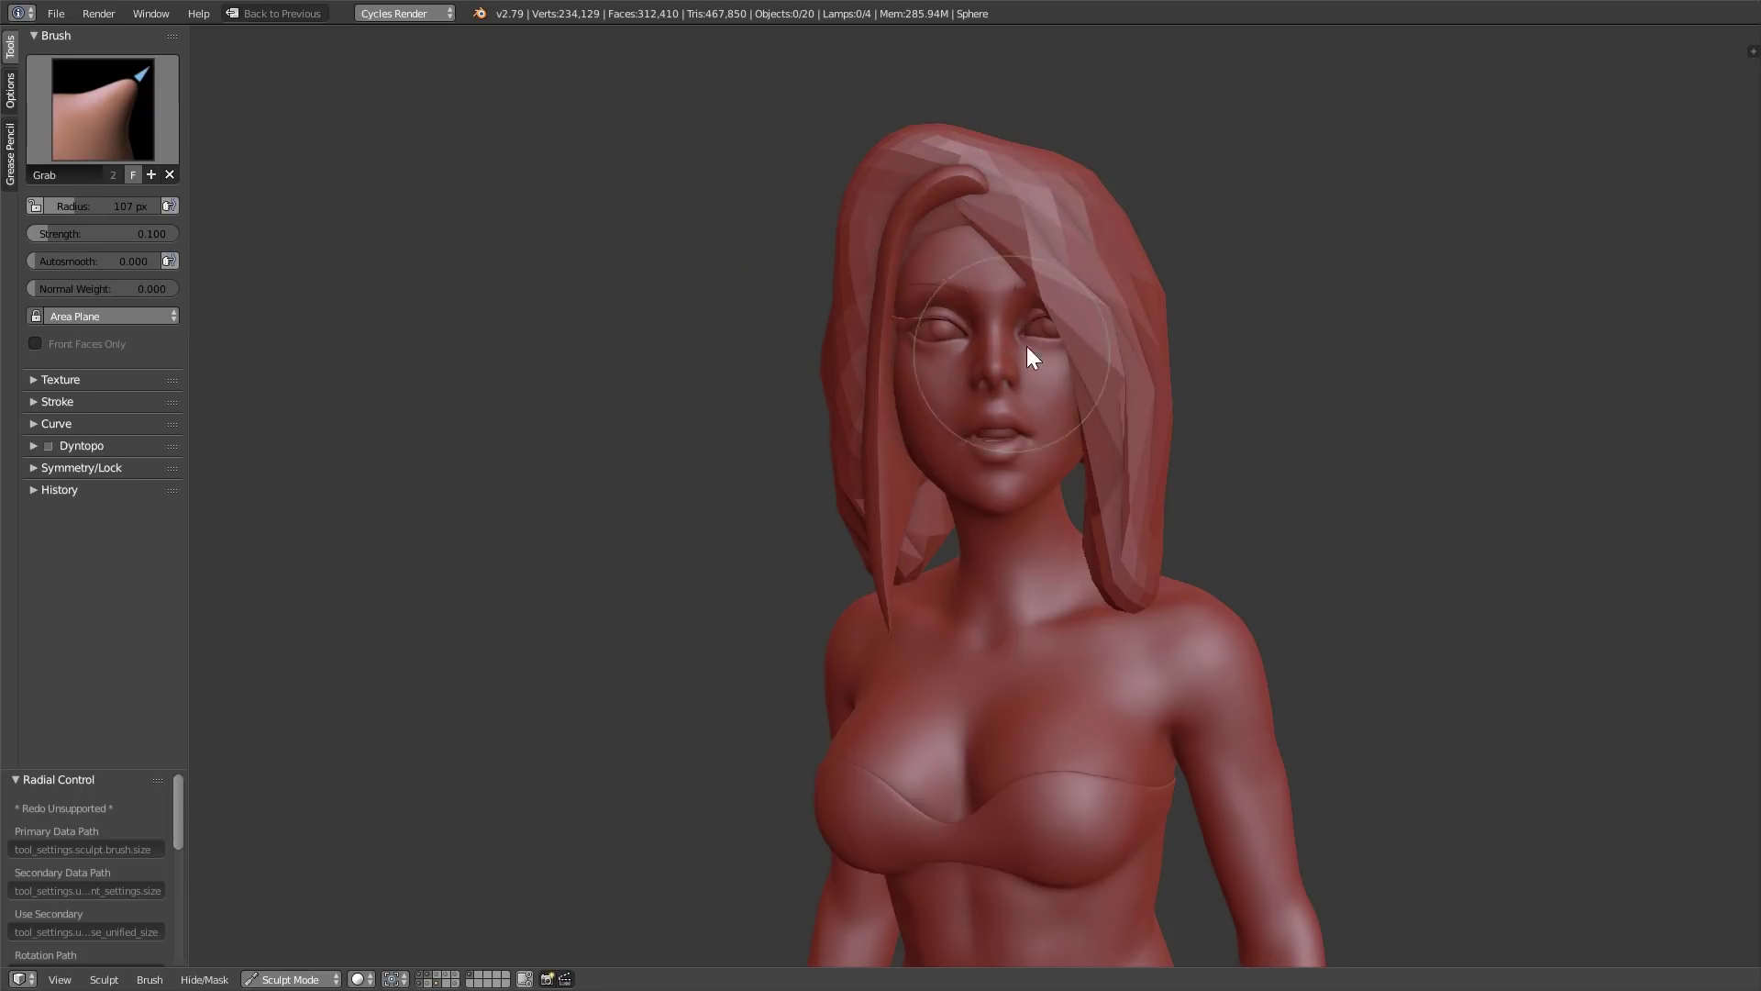
mouse_move(1077, 464)
middle_mouse_down()
mouse_move(1120, 507)
mouse_move(970, 510)
mouse_move(1142, 496)
middle_mouse_up()
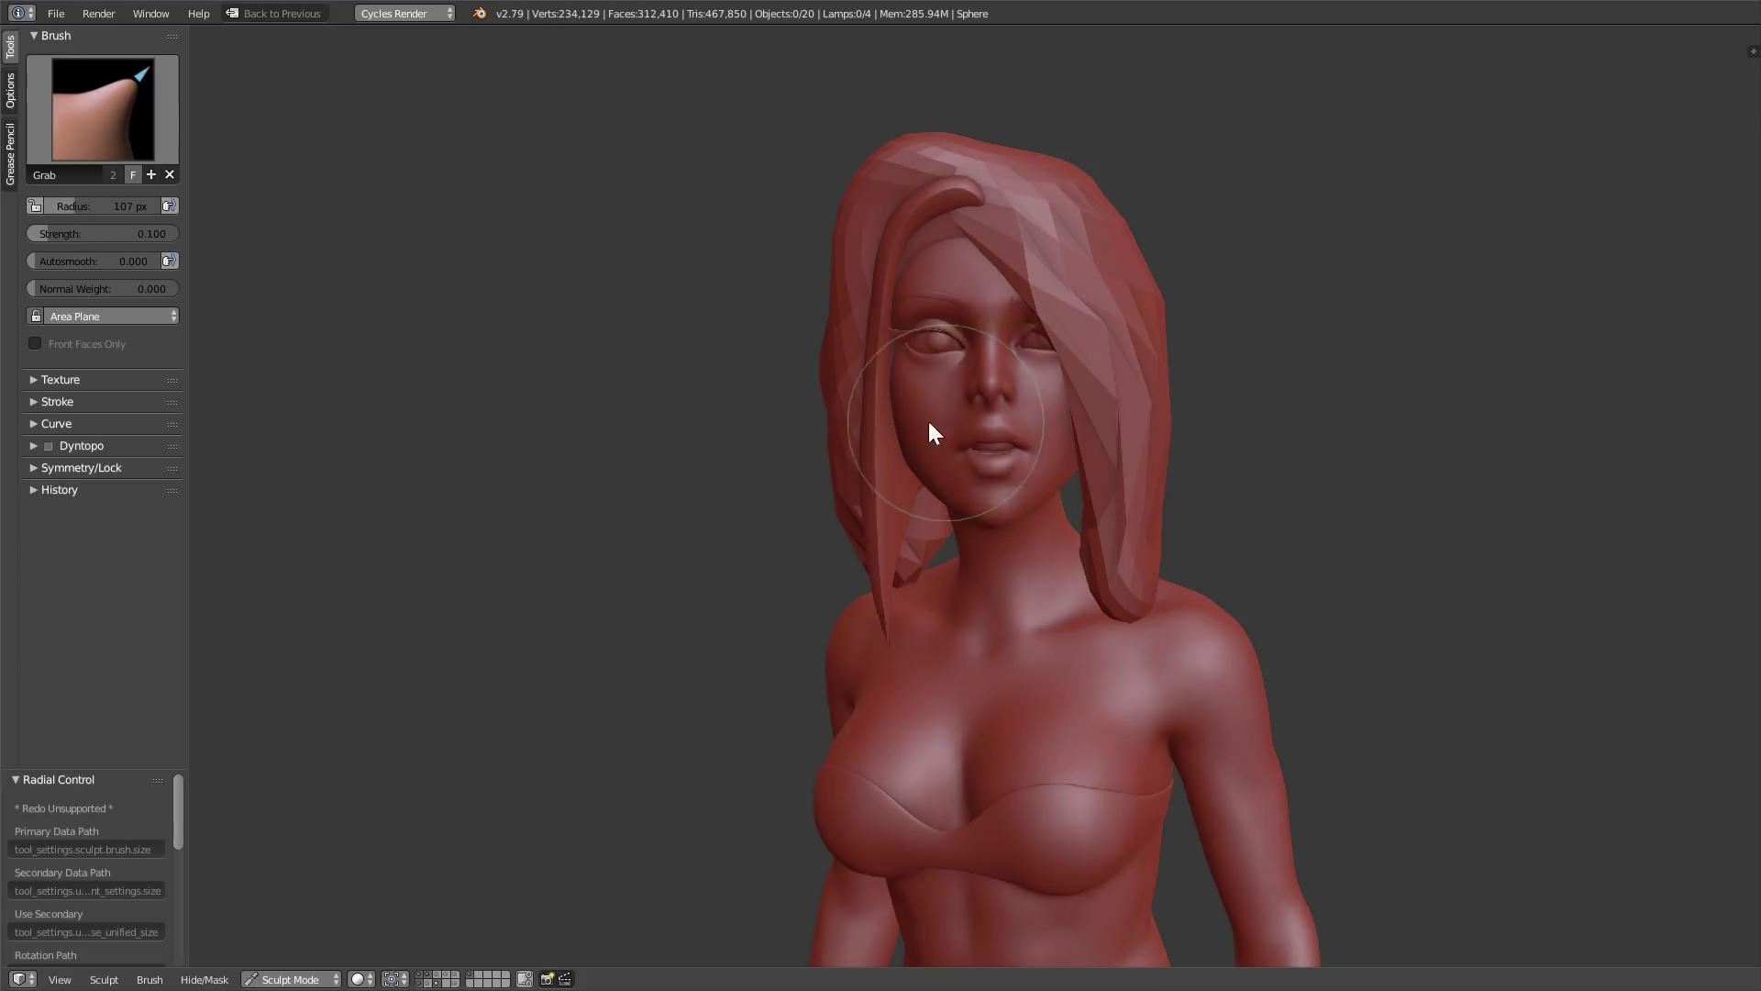
- Enable dynamic topology on the rough hair mesh and set its detail size to 6 px
left_click(49, 446)
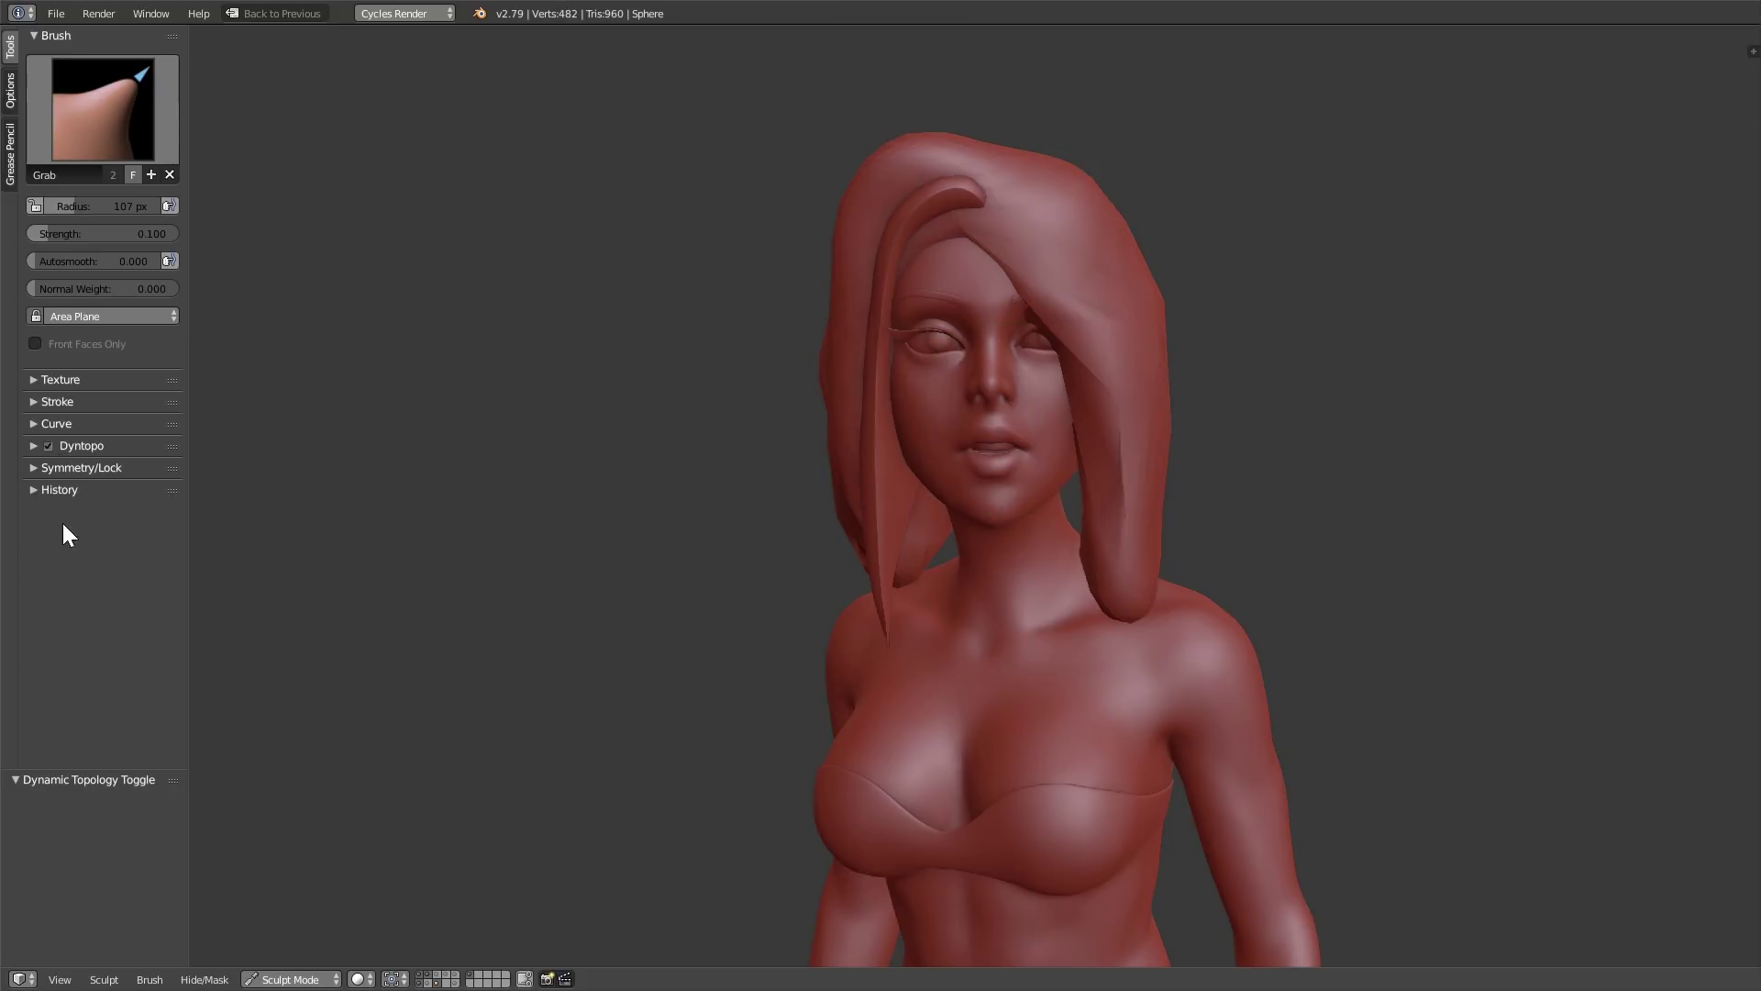
left_click(43, 451)
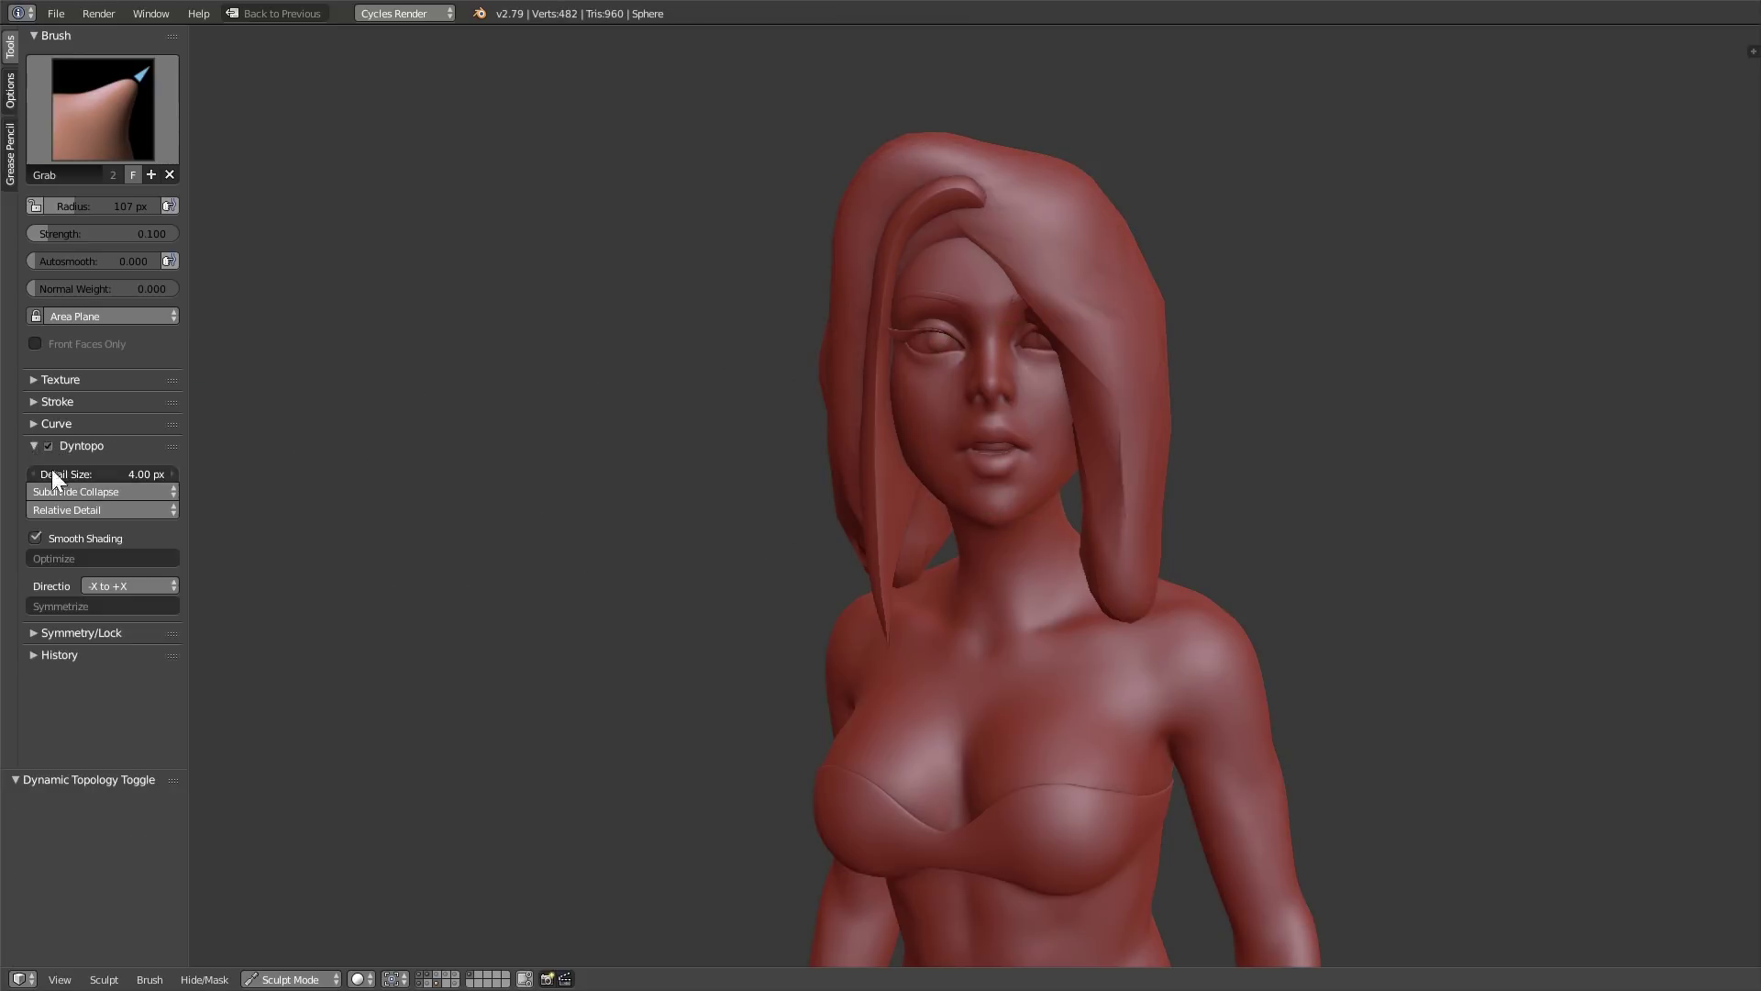
left_click(121, 475)
type("6")
key("Return")
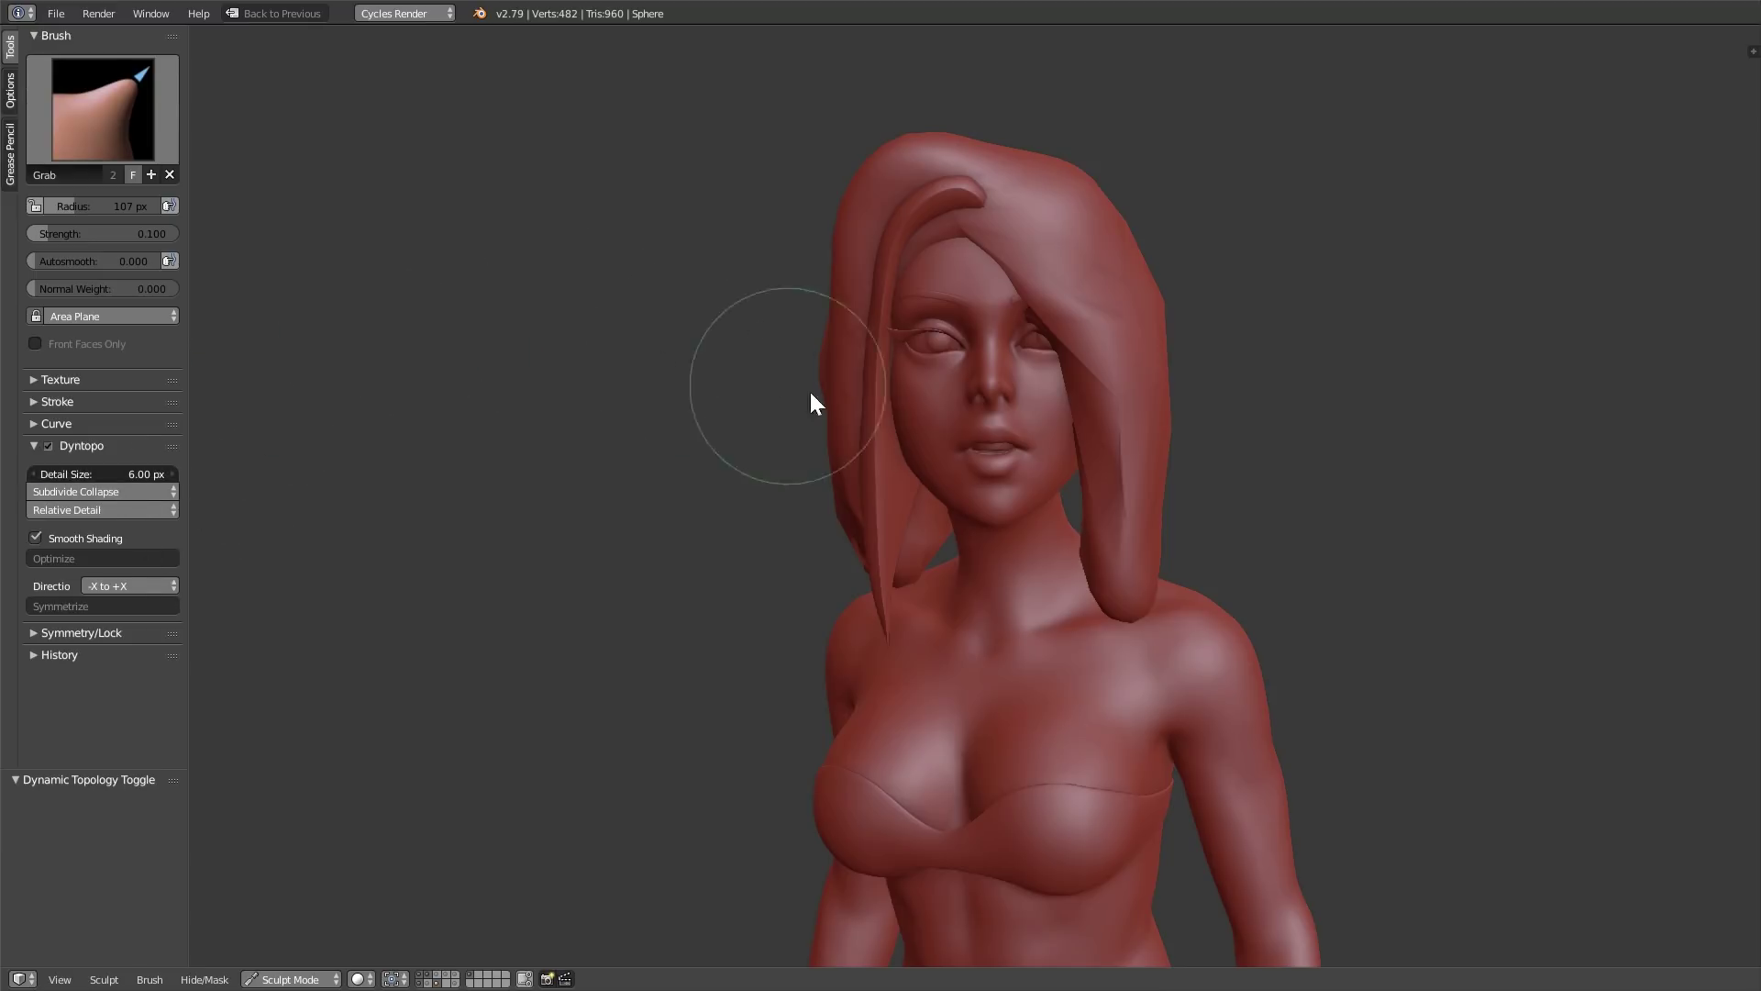
- Switch to the Clay Strips brush and set its radius to about 142 px beside the character's left side hair
key("c")
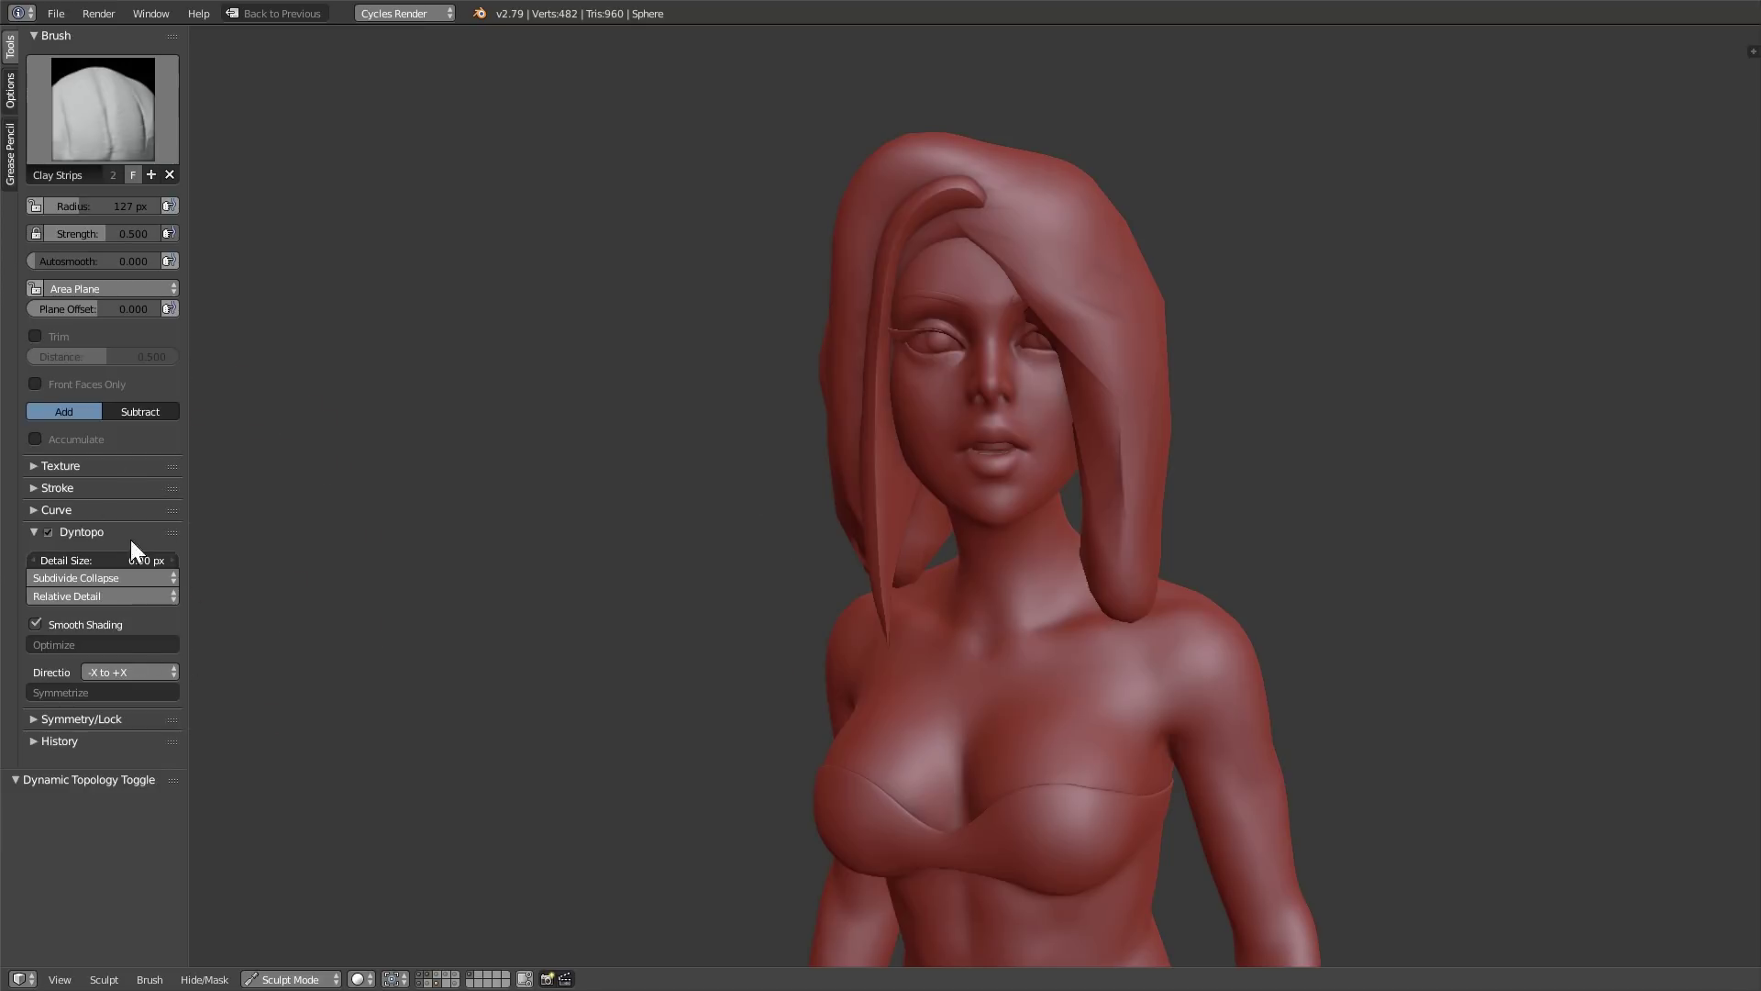
key("f")
left_click(1082, 349)
middle_click_drag(1098, 377, 1009, 383)
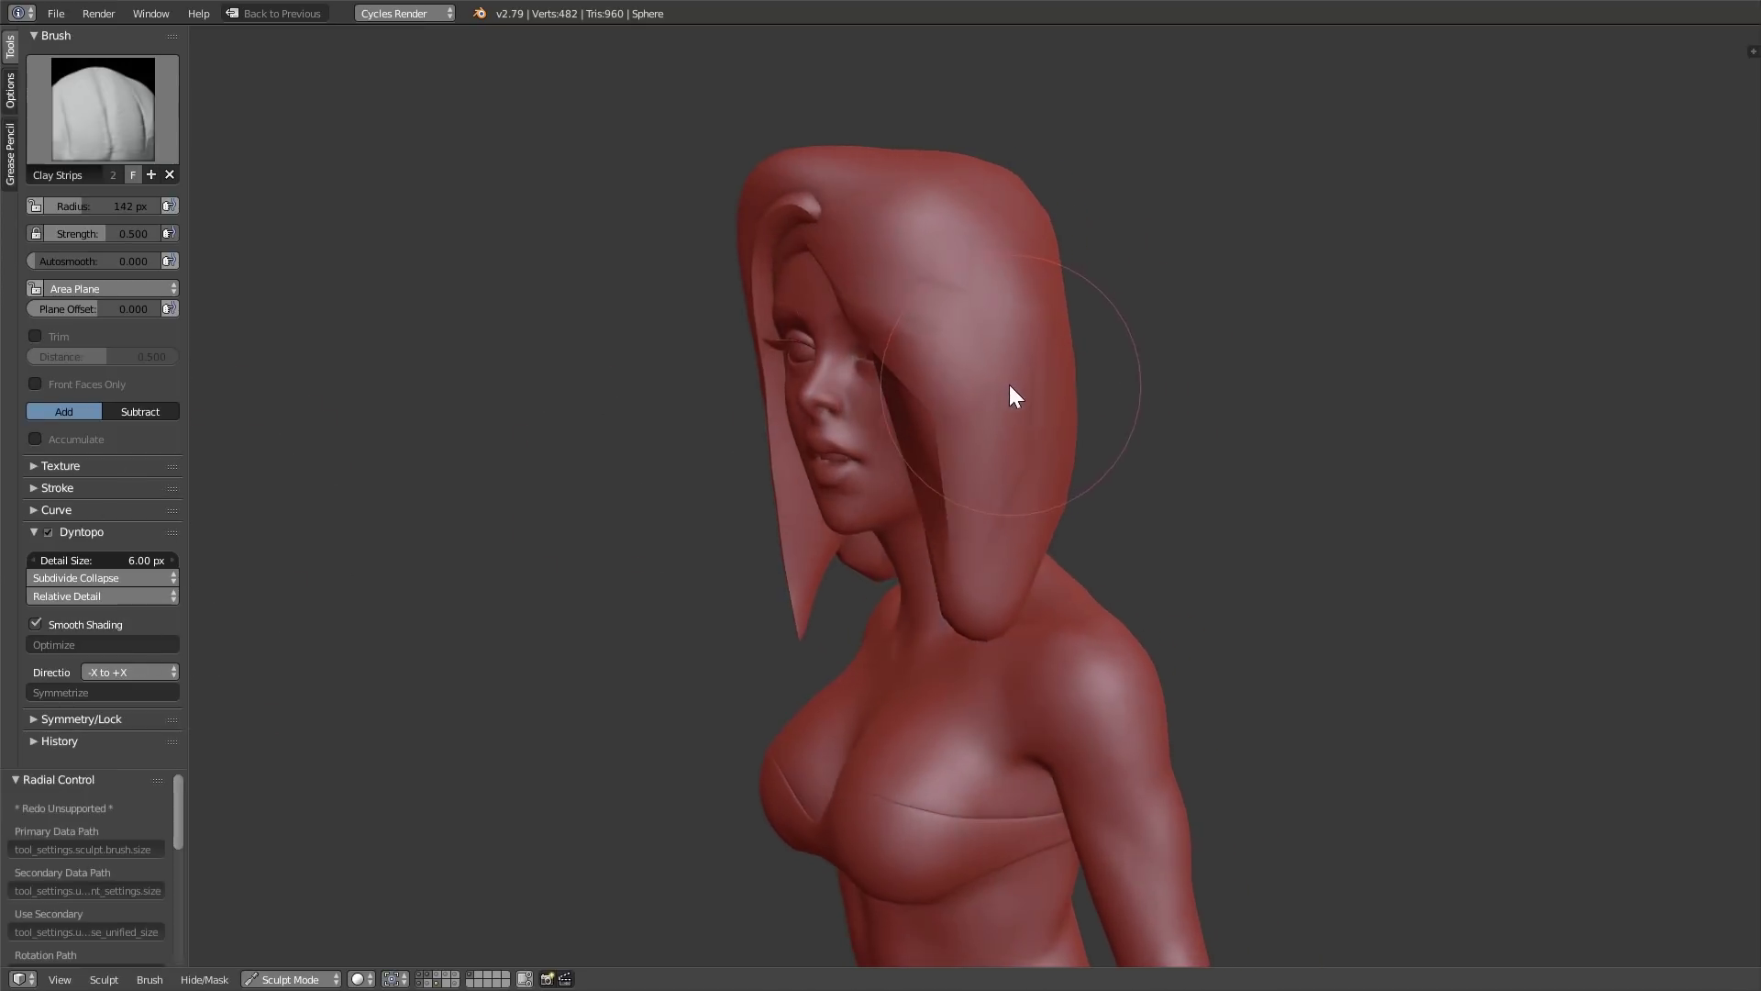
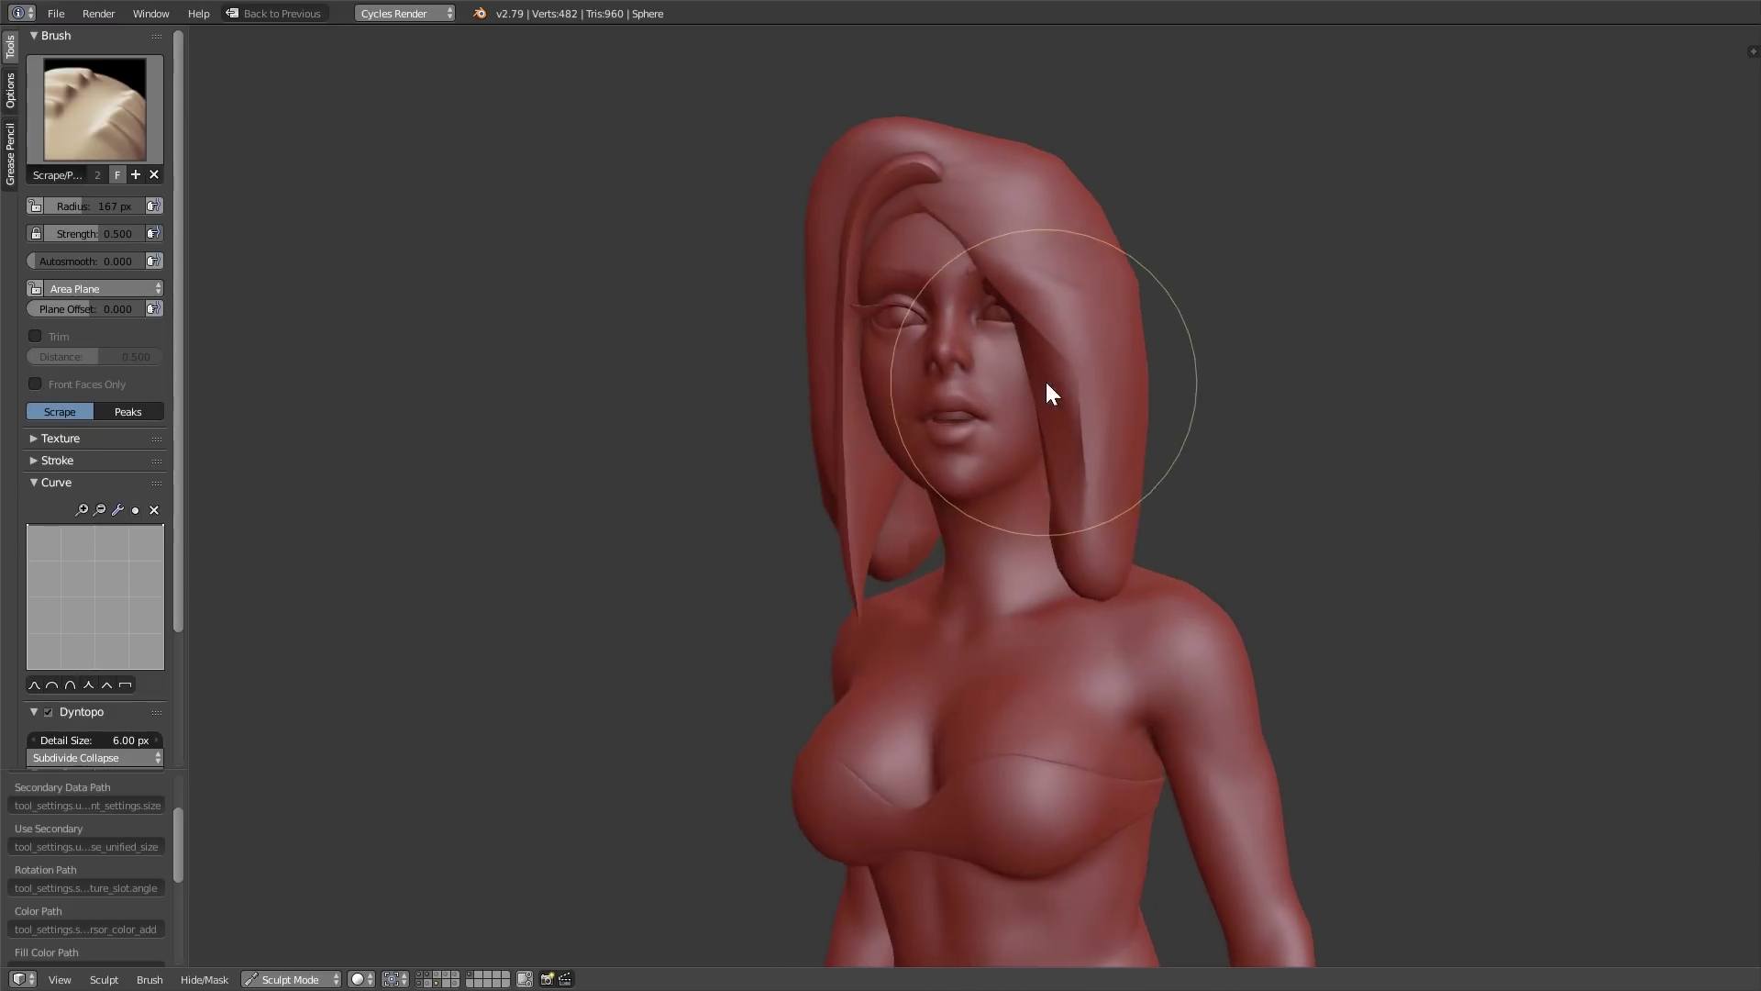
- Set the Scrape brush radius to about 94 px and scrape the swept fringe and front edge of the character's left side hair
key("f")
left_click(872, 451)
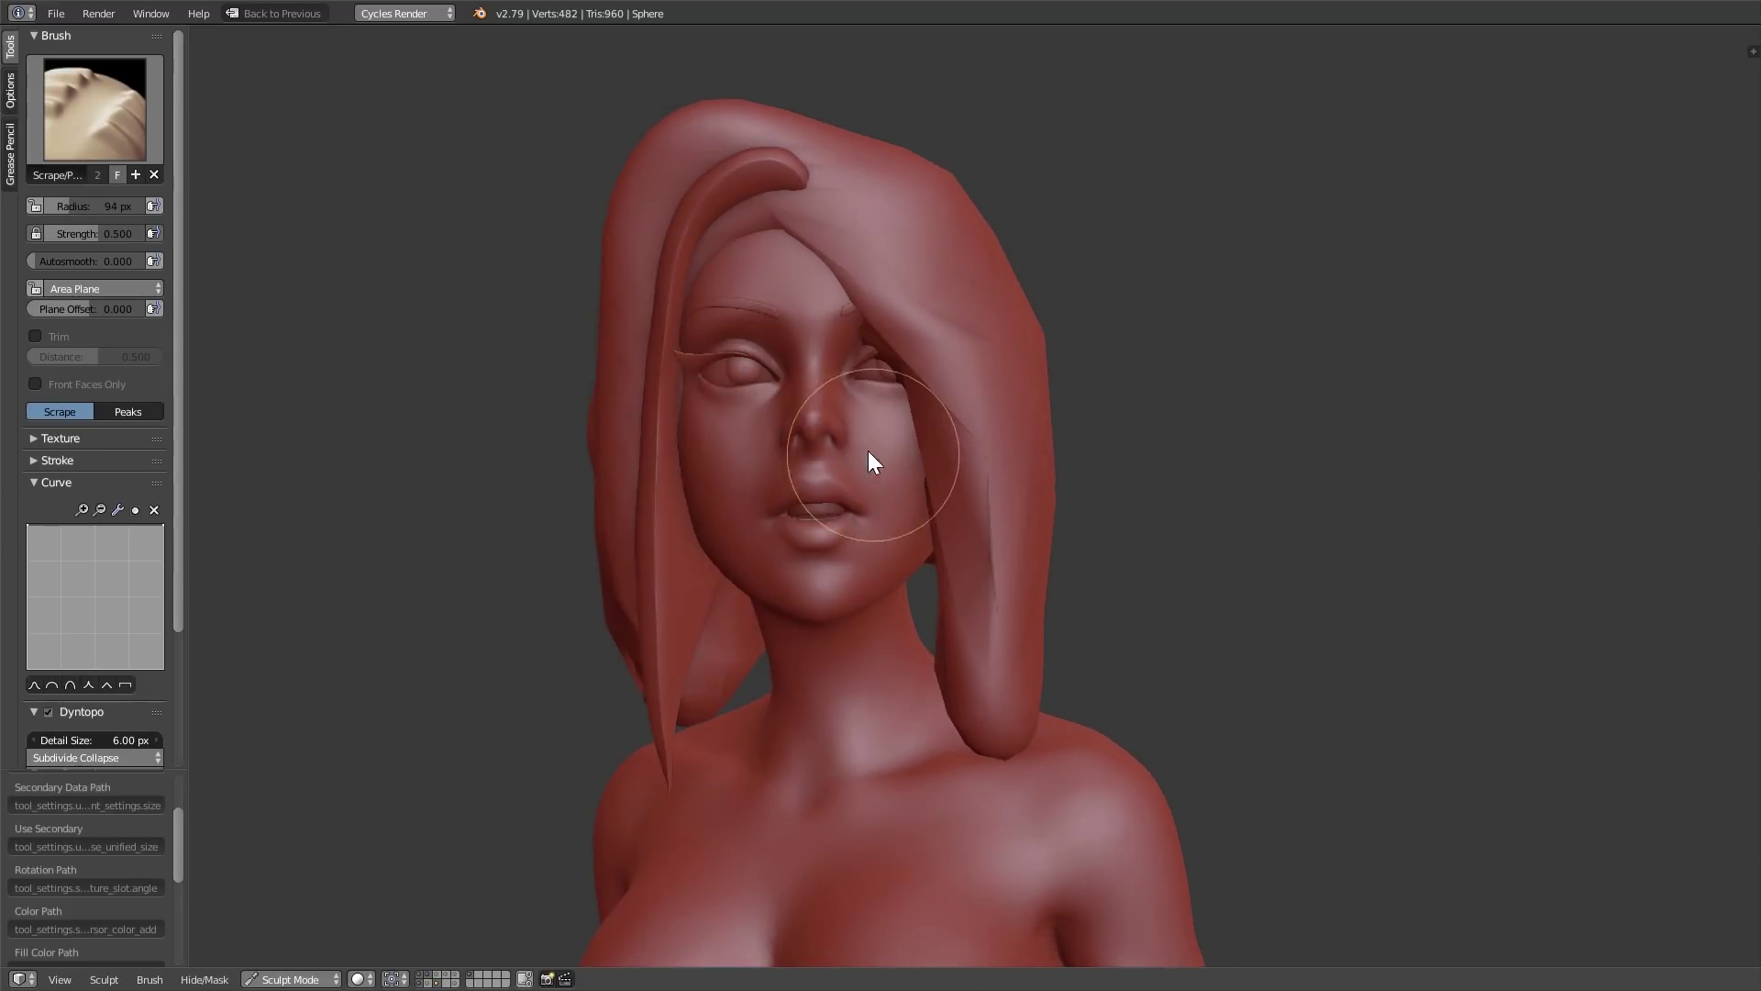
left_click_drag(868, 325, 927, 488)
middle_click_drag(927, 488, 756, 383)
mouse_move(756, 383)
left_mouse_down()
mouse_move(806, 514)
mouse_move(789, 647)
left_mouse_up()
middle_click_drag(867, 610, 762, 550)
- Set the Scrape radius to about 122 px and flatten the hair on the left side of the character's head
key("f")
left_click(795, 445)
left_click_drag(796, 378, 797, 350)
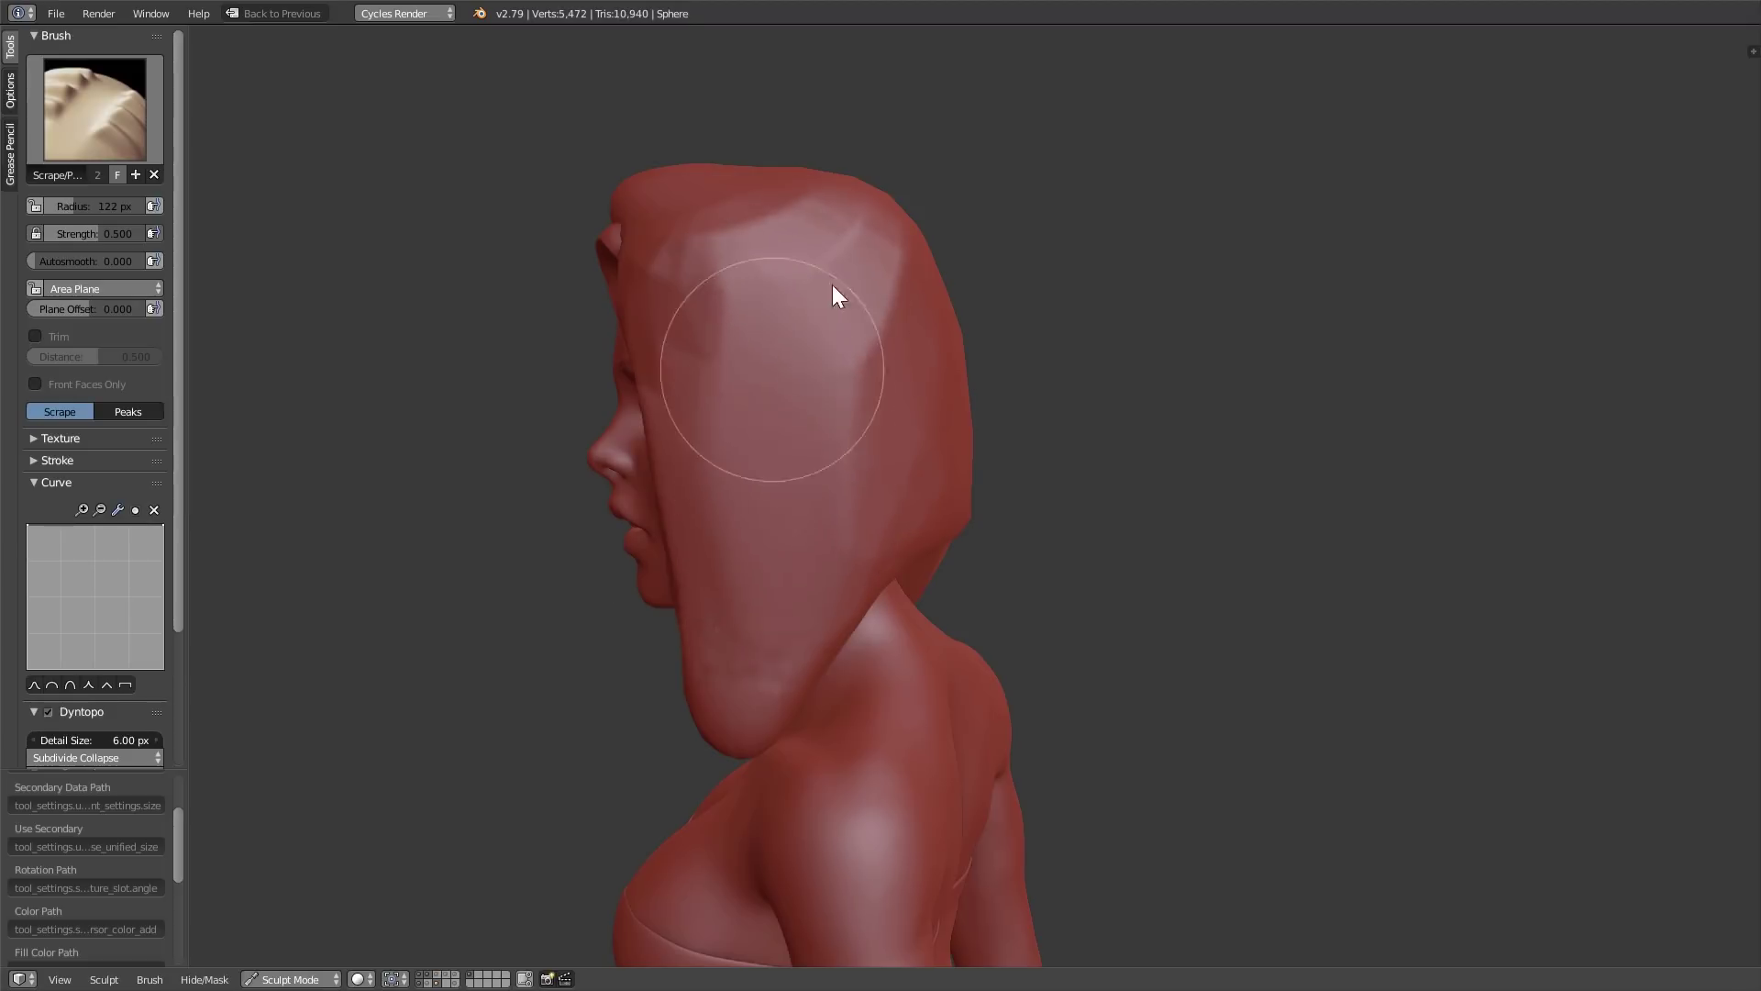
left_click_drag(837, 287, 865, 437)
middle_click_drag(865, 437, 927, 339)
left_click_drag(927, 338, 1002, 318)
- Scrape broad planes across and up the back of the hair above the neck
middle_click_drag(1000, 310, 1026, 449)
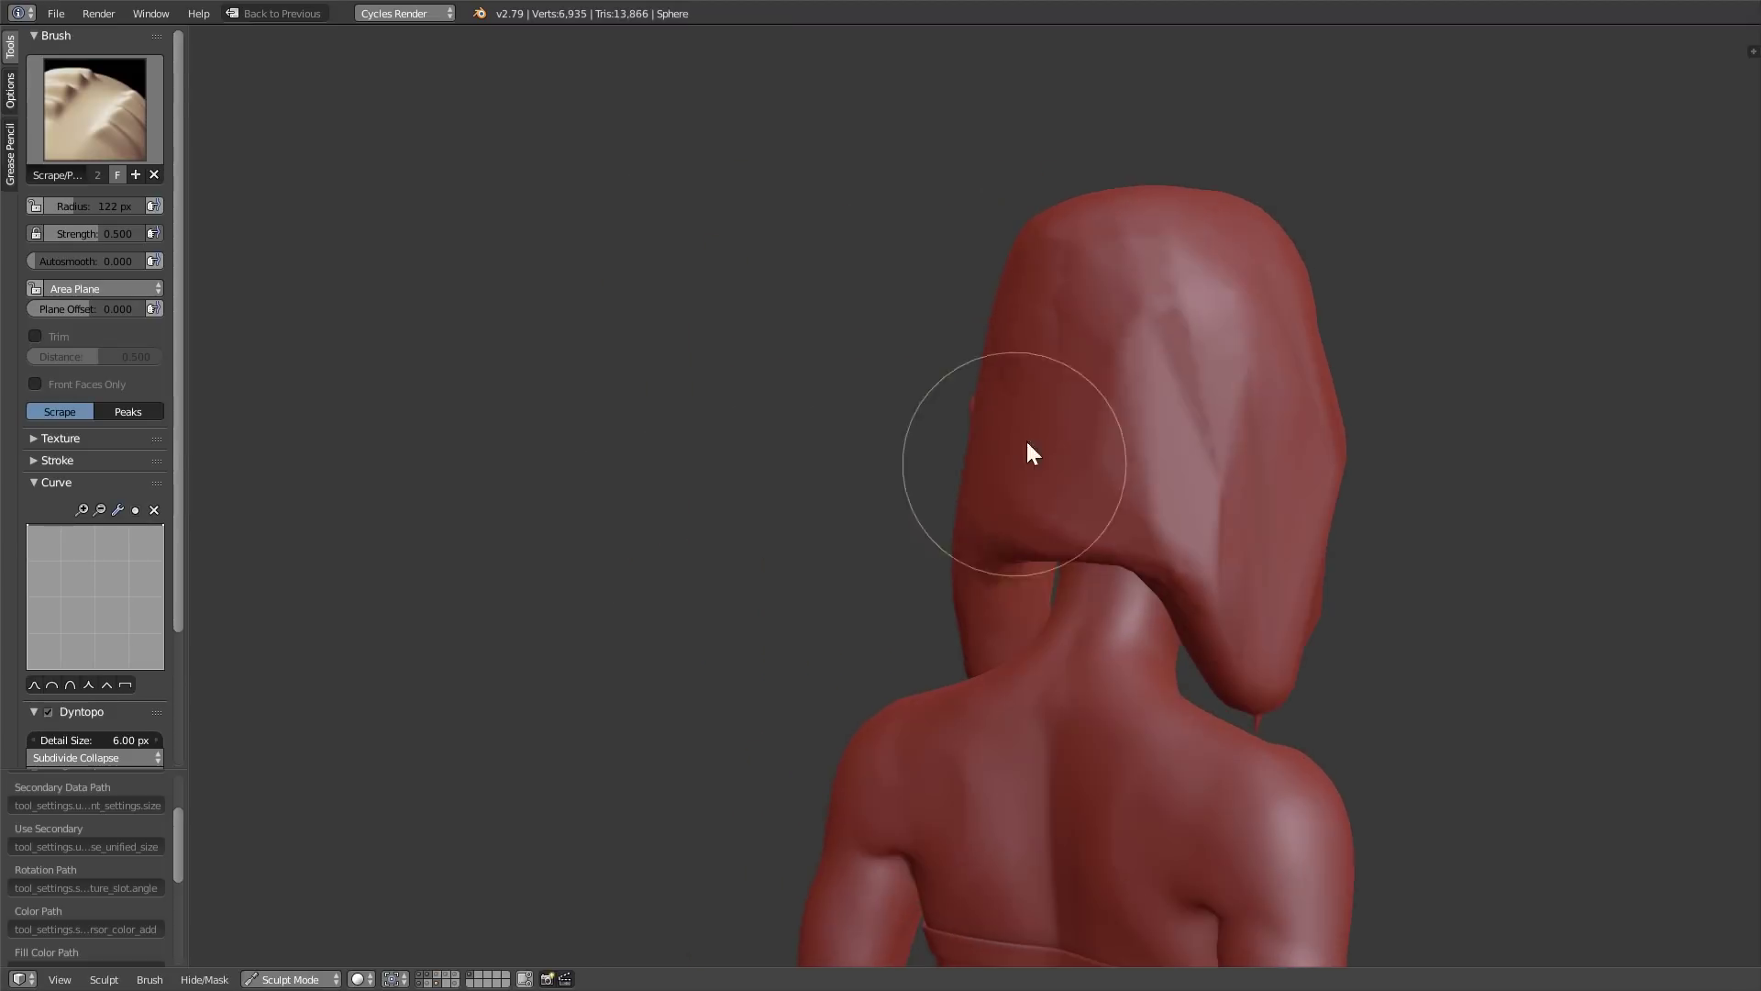
mouse_move(1025, 448)
left_mouse_down()
mouse_move(1207, 484)
mouse_move(1266, 539)
left_mouse_up()
middle_click_drag(1266, 538, 1161, 541)
mouse_move(1158, 540)
left_mouse_down()
mouse_move(1042, 630)
mouse_move(1108, 680)
mouse_move(1062, 495)
mouse_move(1145, 340)
left_mouse_up()
- Set the Scrape radius to about 107 px and flatten the crown and the lower back of the hair
mouse_move(1139, 329)
middle_mouse_down()
mouse_move(1055, 549)
mouse_move(1023, 477)
middle_mouse_up()
key("f")
left_click(962, 246)
mouse_move(1014, 154)
left_mouse_down()
mouse_move(965, 312)
mouse_move(914, 345)
left_mouse_up()
mouse_move(915, 346)
middle_mouse_down()
mouse_move(975, 570)
mouse_move(1219, 590)
middle_mouse_up()
mouse_move(1219, 590)
left_mouse_down()
mouse_move(1168, 382)
mouse_move(1217, 619)
mouse_move(1002, 531)
mouse_move(1132, 441)
mouse_move(1065, 563)
left_mouse_up()
mouse_move(1065, 563)
middle_mouse_down()
mouse_move(1229, 633)
mouse_move(1202, 606)
middle_mouse_up()
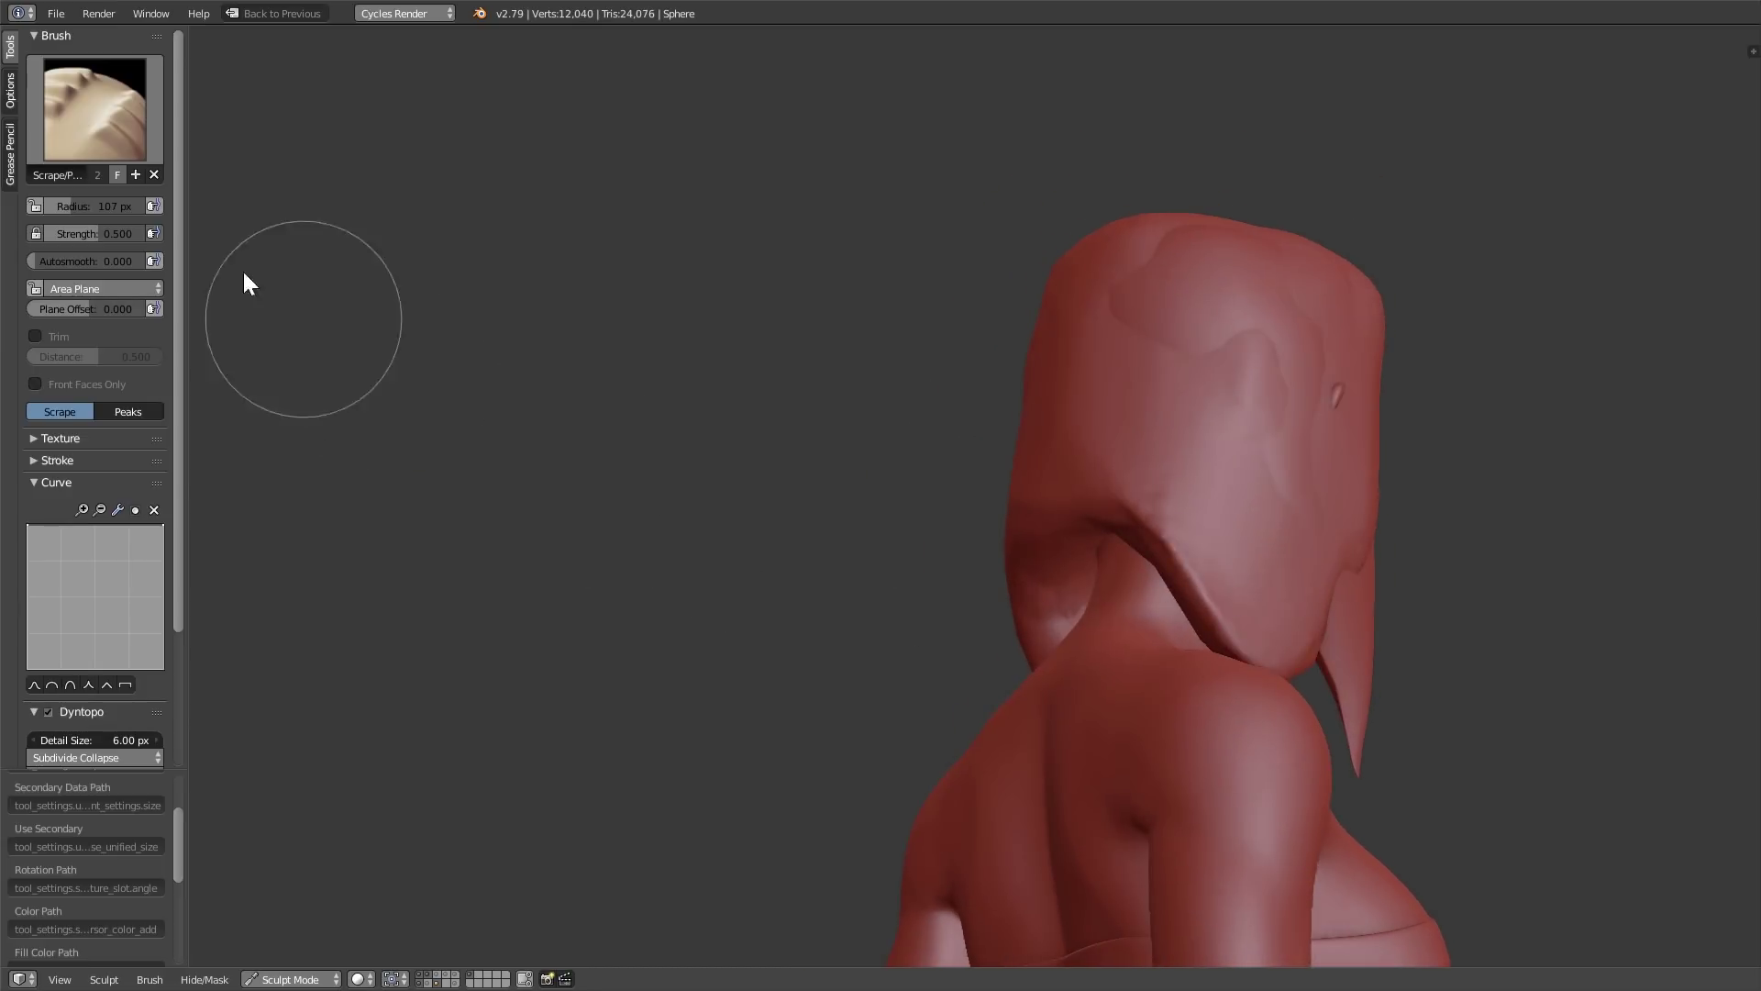
- Switch to the Pinch brush with a radius of about 137 px for the lower back edge of the hair
left_click(95, 109)
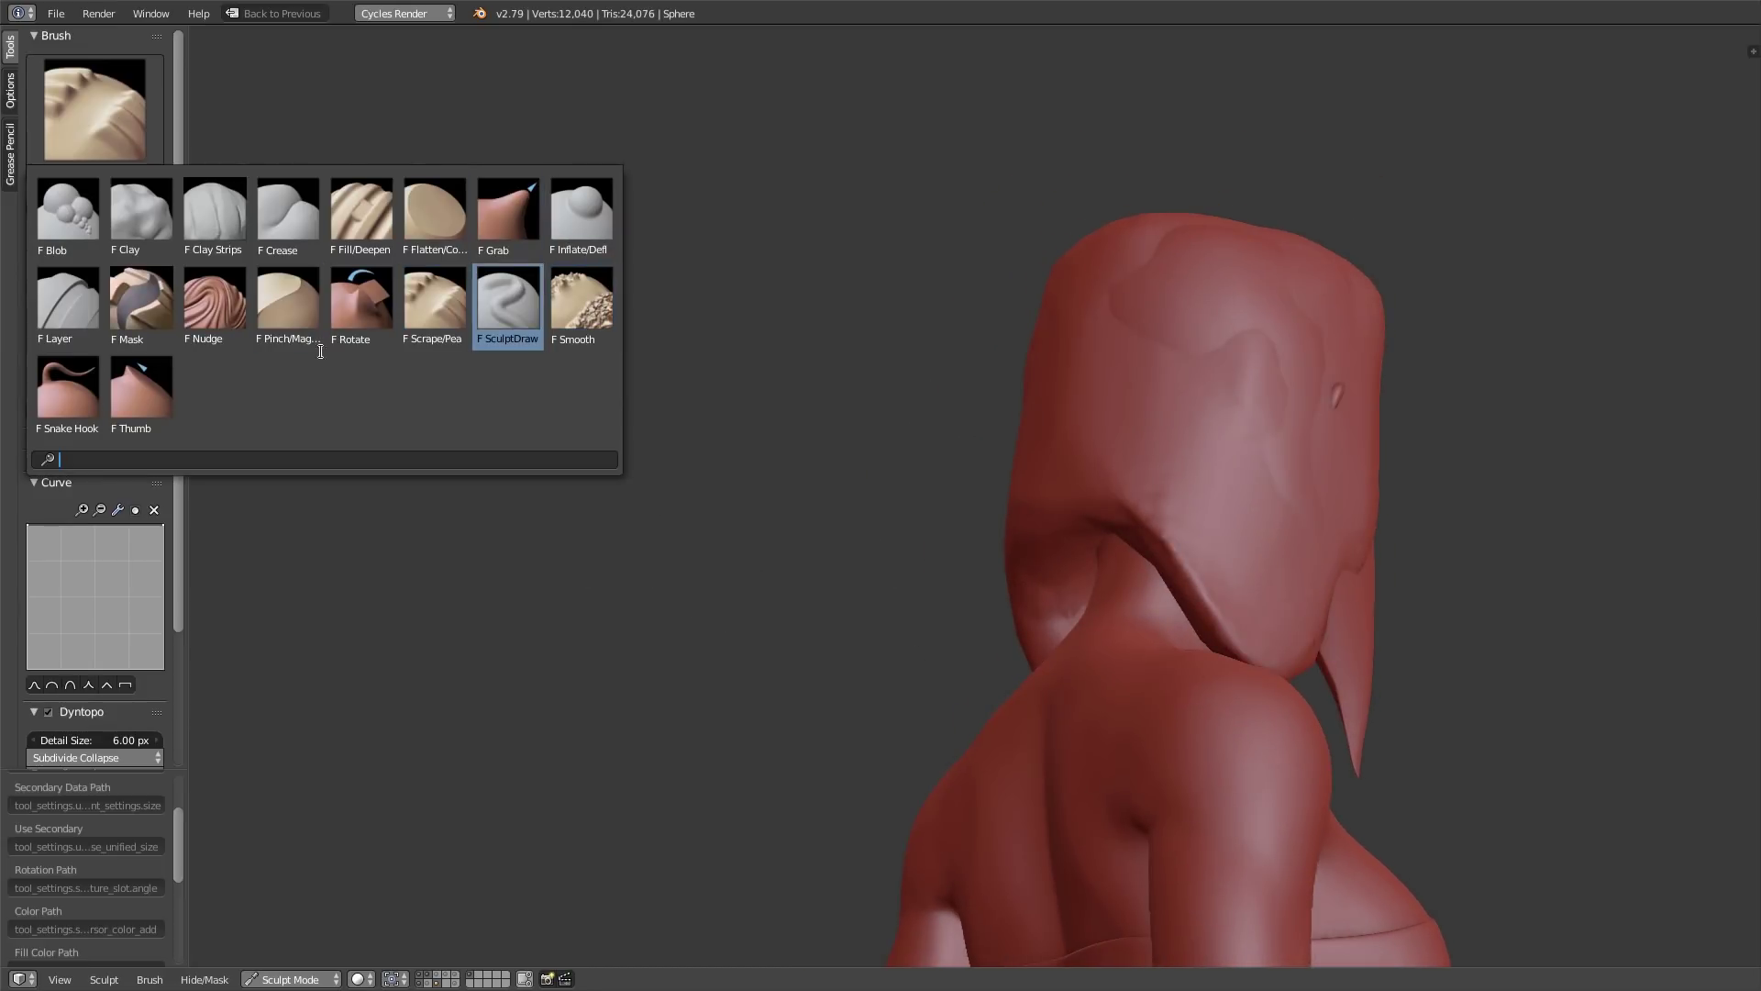
left_click(292, 307)
middle_click_drag(1249, 652, 1049, 619)
scroll(1074, 532, "up", 3)
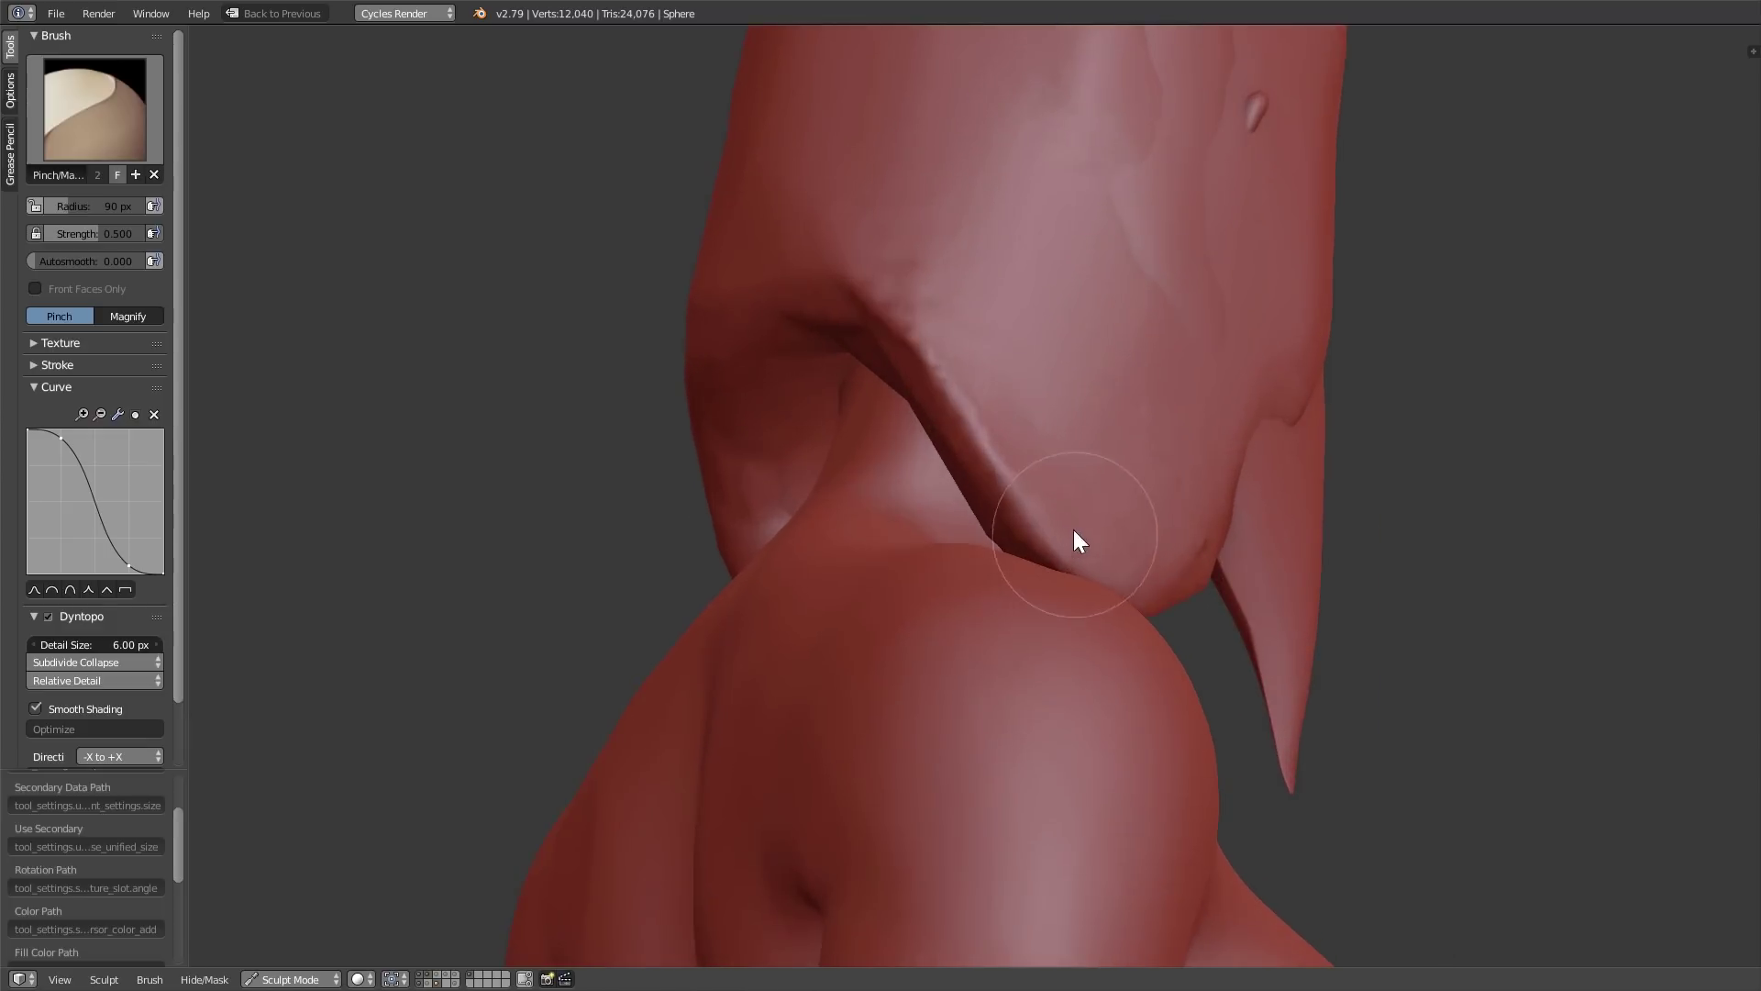
key("f")
left_click(1018, 470)
mouse_move(1034, 526)
middle_mouse_down("shift")
mouse_move(1011, 550)
mouse_move(1036, 440)
middle_mouse_up("shift")
scroll(1016, 542, "up", 1)
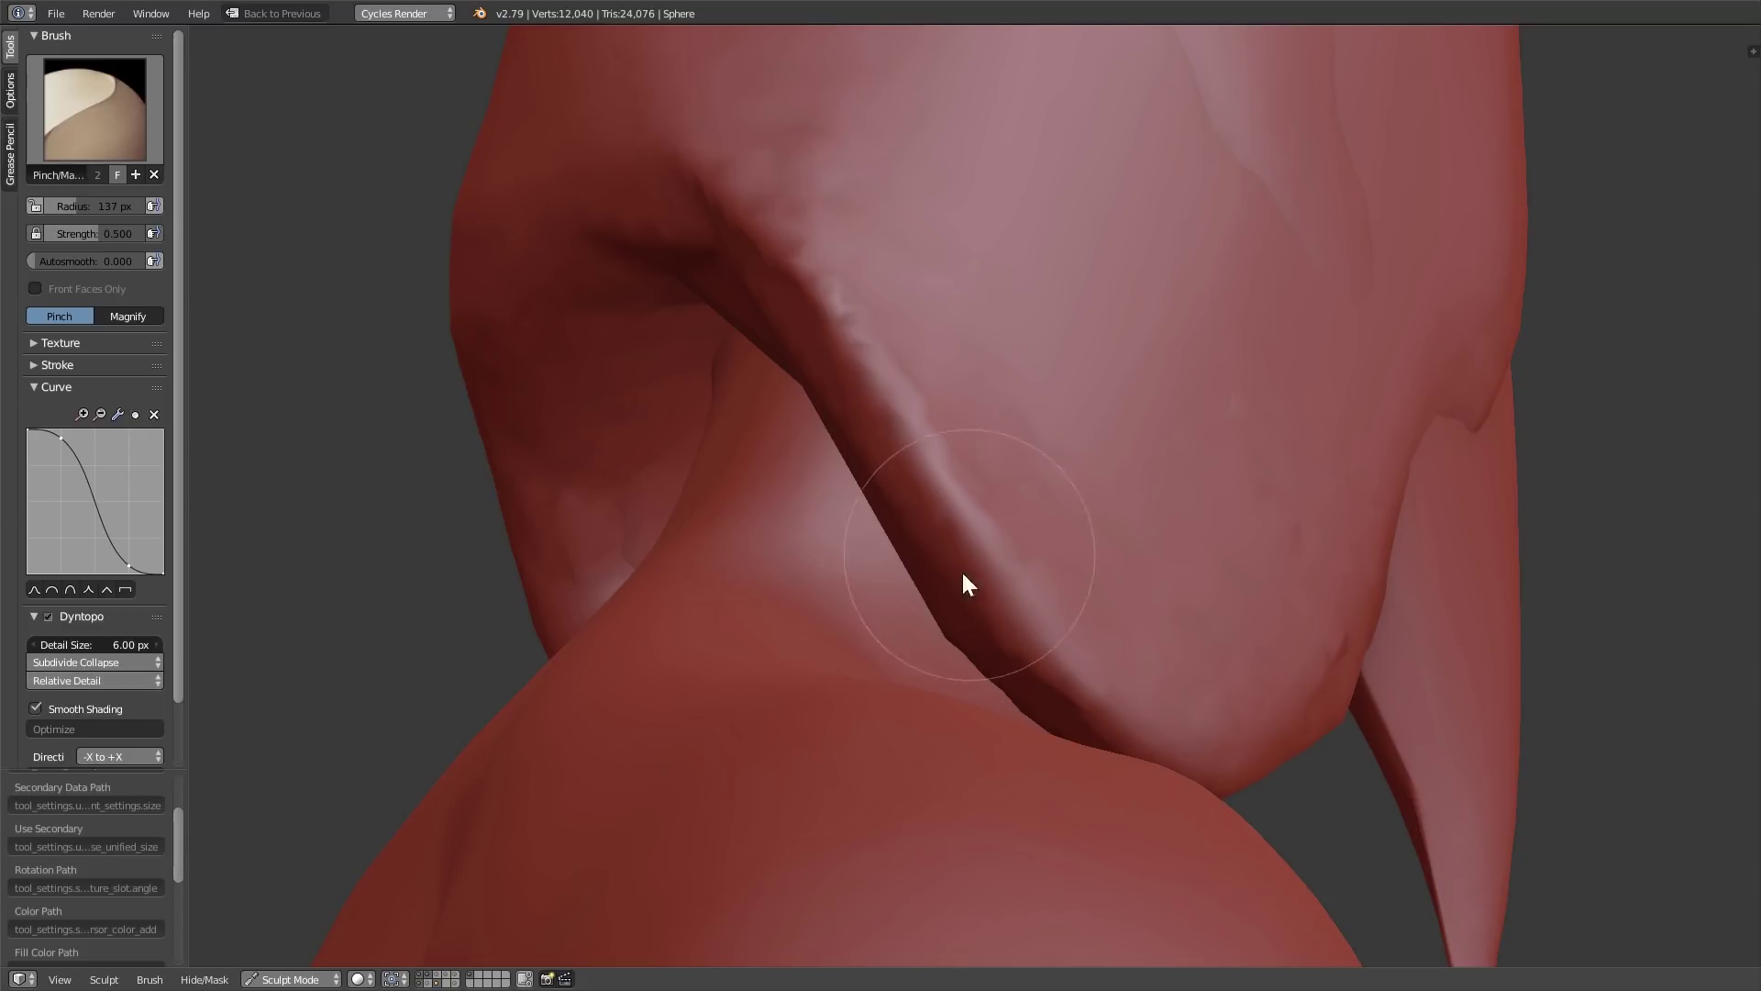
- Check the mesh density in wireframe and pinch the hair's lower back edge into a sharper ridge, undoing unwanted strokes
key("z")
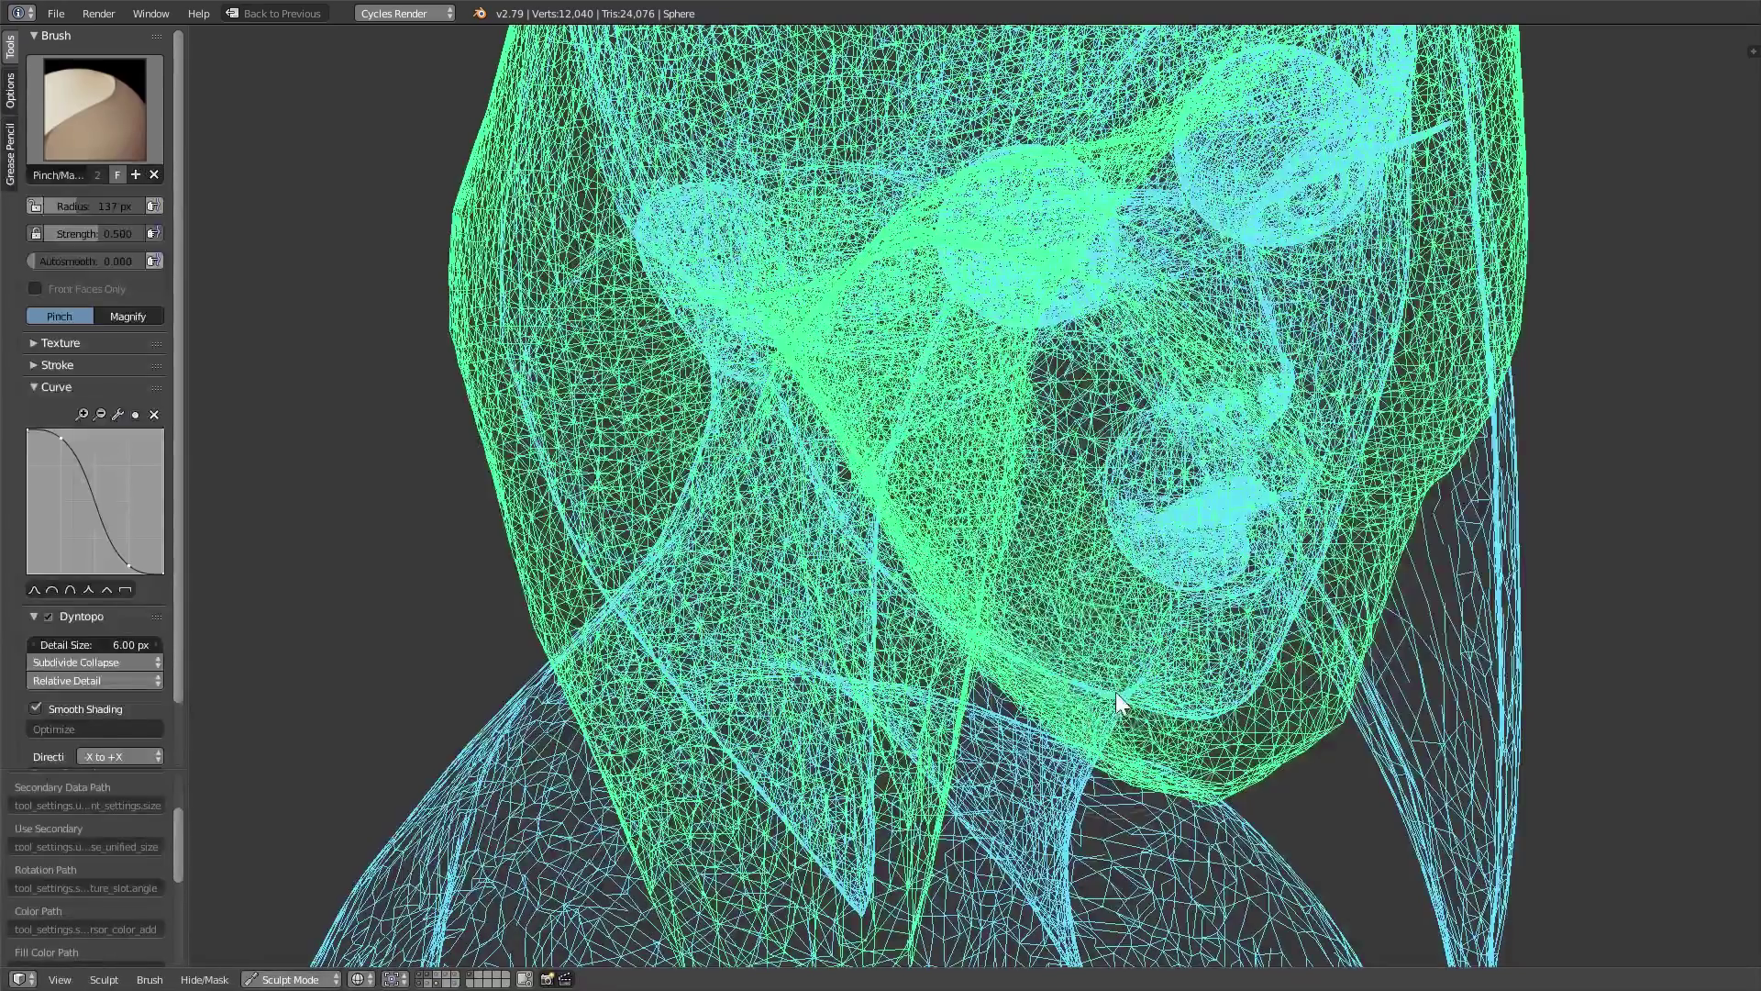
left_click_drag(807, 314, 974, 465)
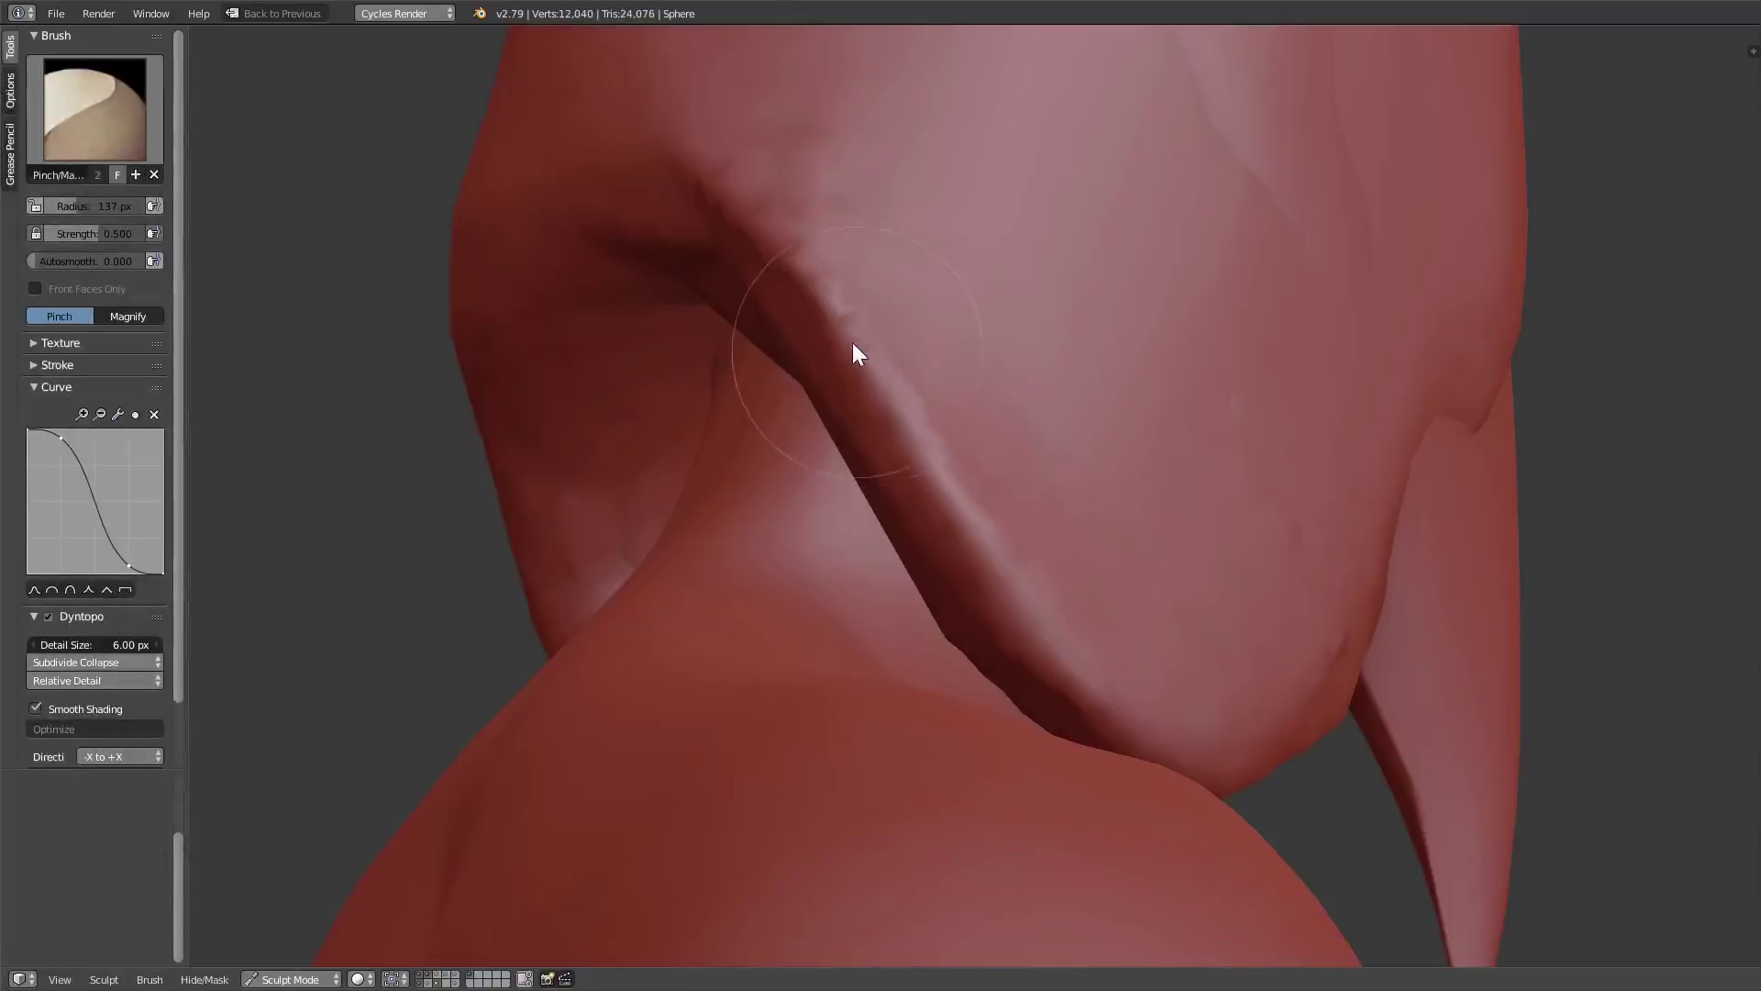
left_click_drag(853, 354, 826, 373)
key("ctrl+z")
left_click_drag(737, 239, 1119, 748)
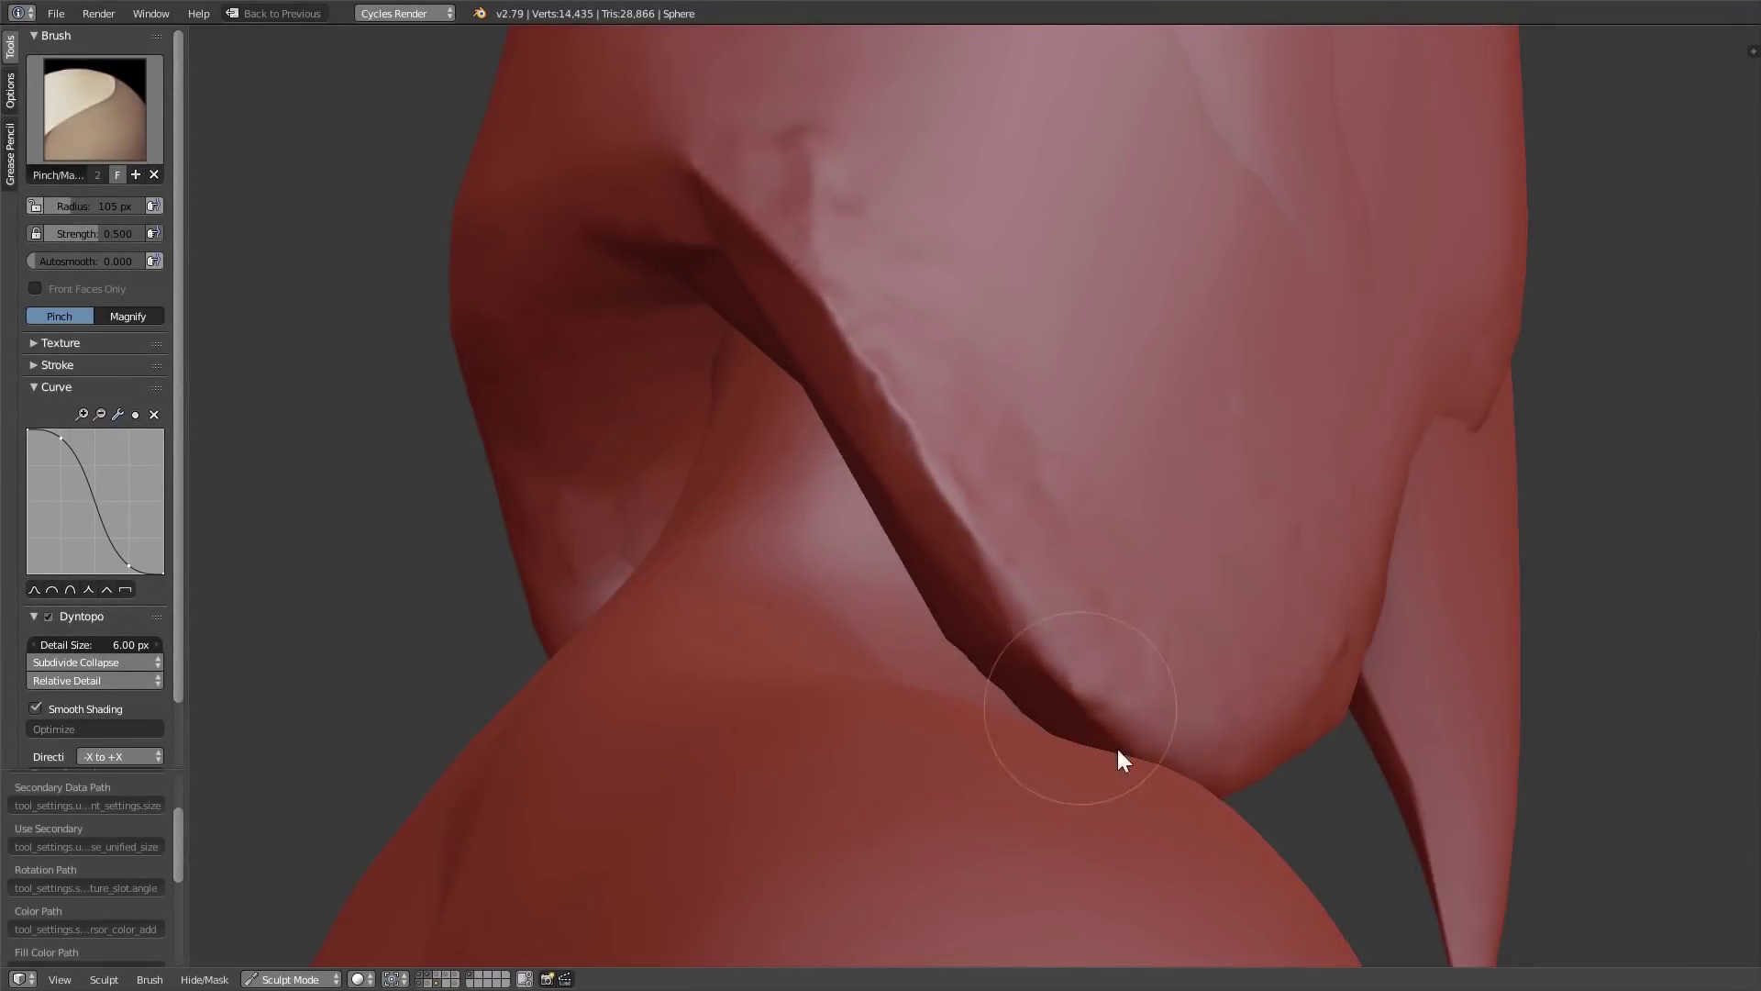
left_click_drag(894, 407, 1022, 567)
key("ctrl+z")
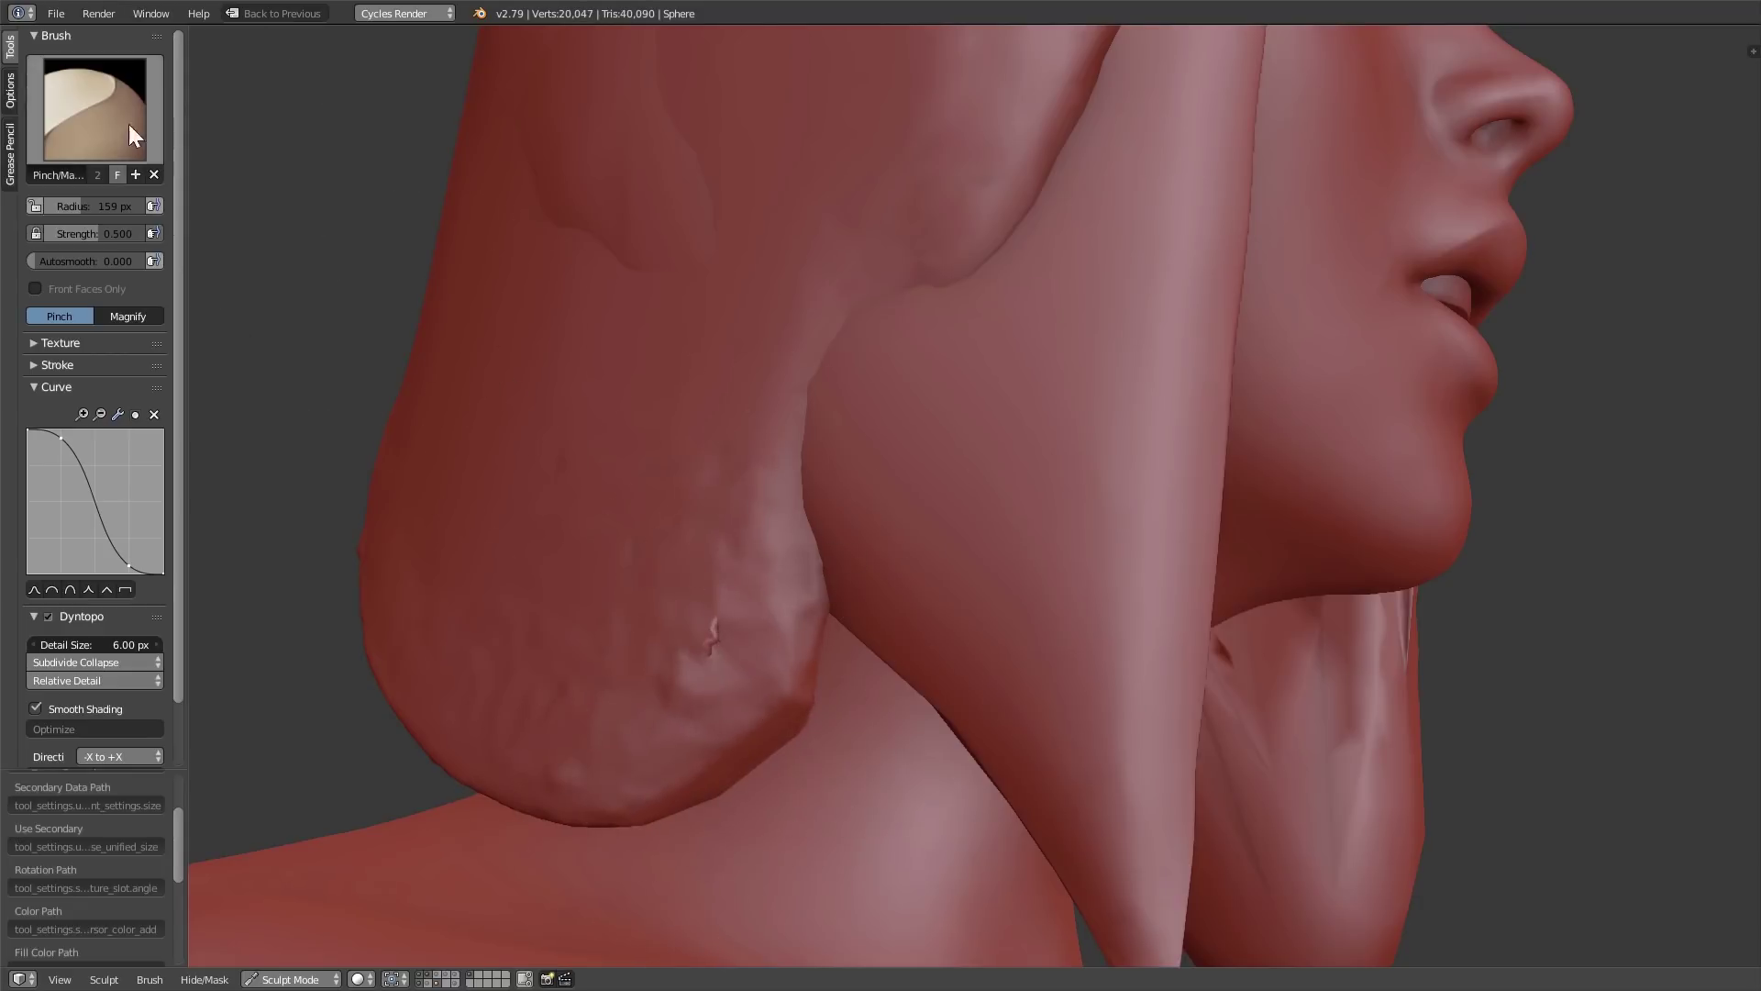
- Switch back to the Scrape brush, resize it and scrape the surface of the side hair
left_click(128, 123)
left_click(449, 296)
key("f")
left_click(701, 587)
mouse_move(701, 587)
middle_mouse_down()
mouse_move(932, 361)
mouse_move(922, 296)
middle_mouse_up()
mouse_move(711, 301)
left_mouse_down()
mouse_move(933, 596)
mouse_move(1095, 646)
left_mouse_up()
- Leave Sculpt Mode and hide the rough sculpted hair, viewing the character from the front
scroll(1147, 669, "down", 4)
middle_click_drag(1207, 695, 855, 762)
mouse_move(943, 642)
middle_mouse_down("shift")
mouse_move(944, 779)
mouse_move(954, 747)
middle_mouse_up("shift")
key("Tab")
key("h")
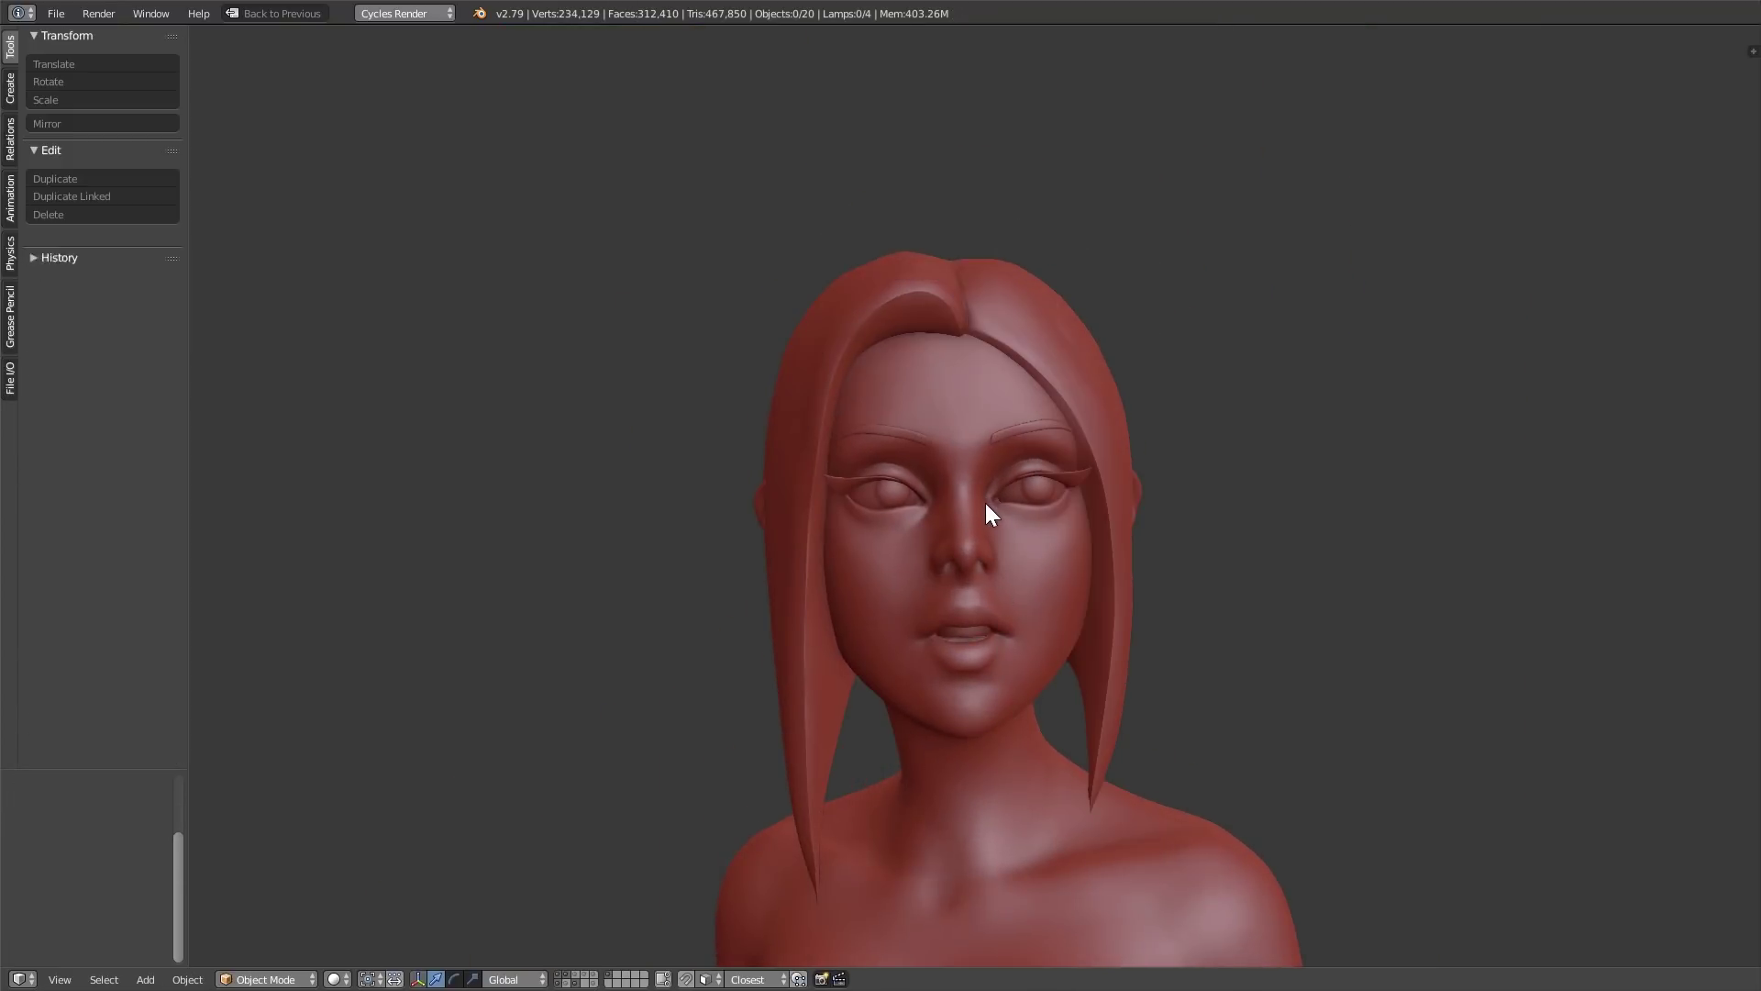
- Hide and reveal the hair meshes to compare the rough sculpt, the bald head and the modeled strands
middle_click_drag(985, 502, 998, 486)
right_click(779, 515)
key("h")
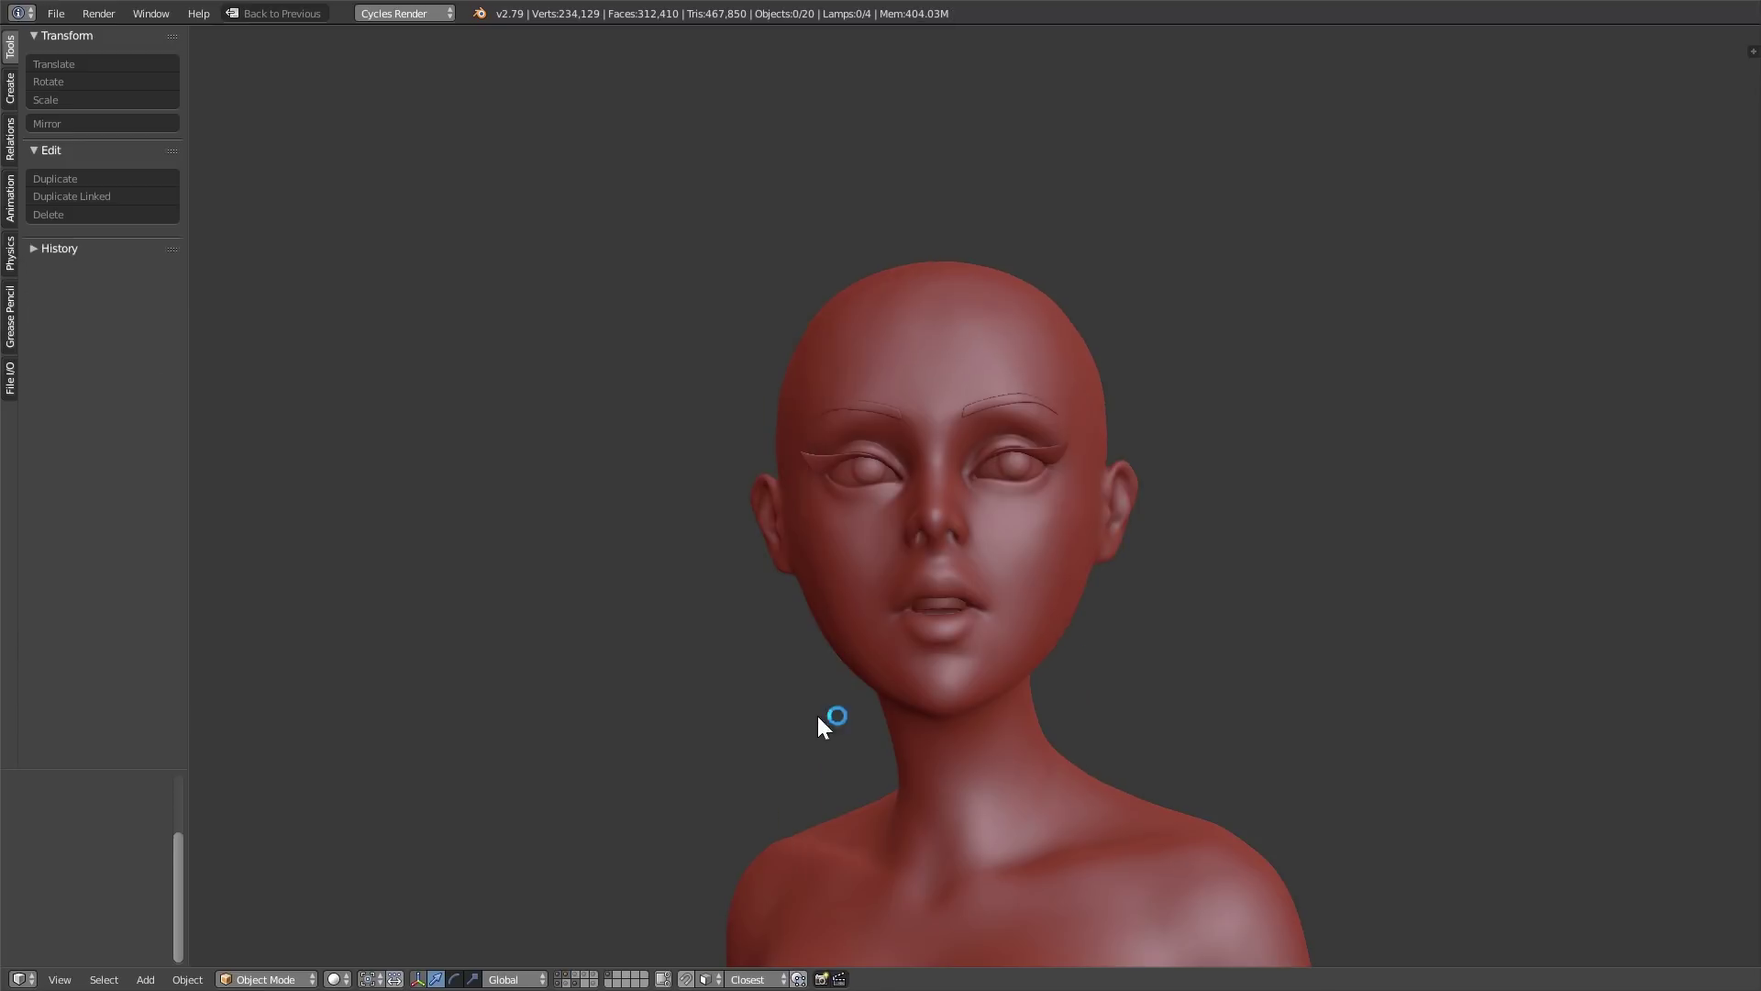
key("alt+h")
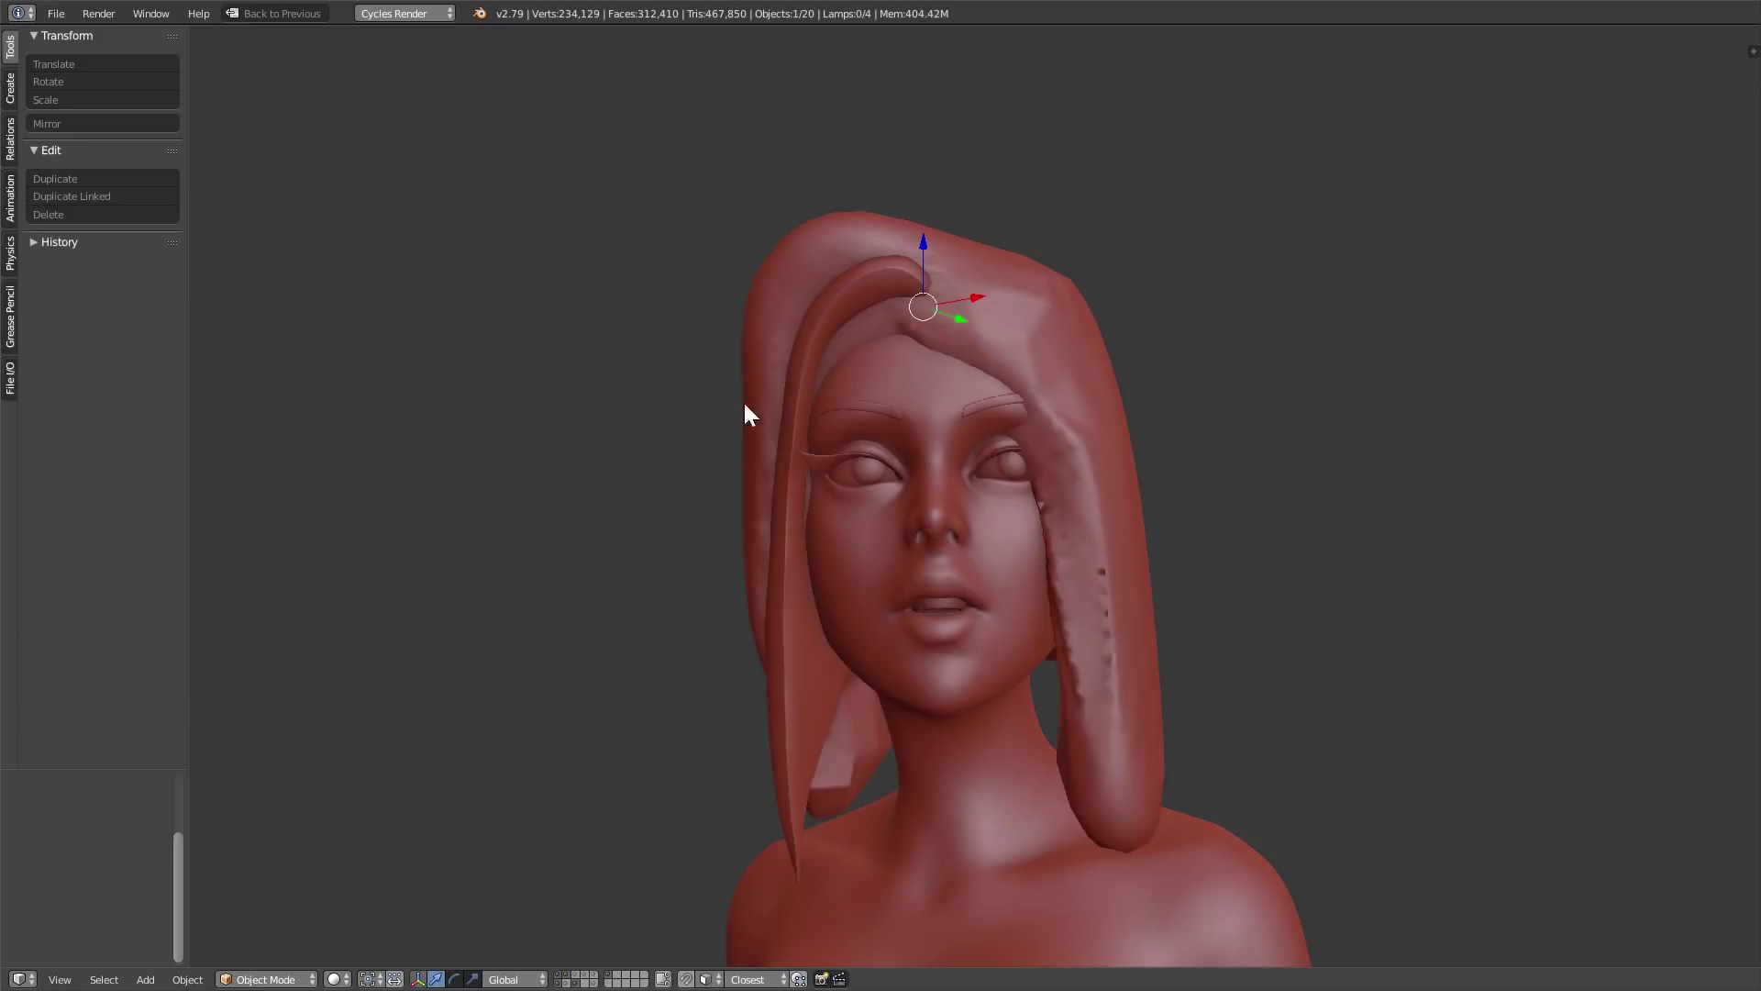
key("h")
key("alt+h")
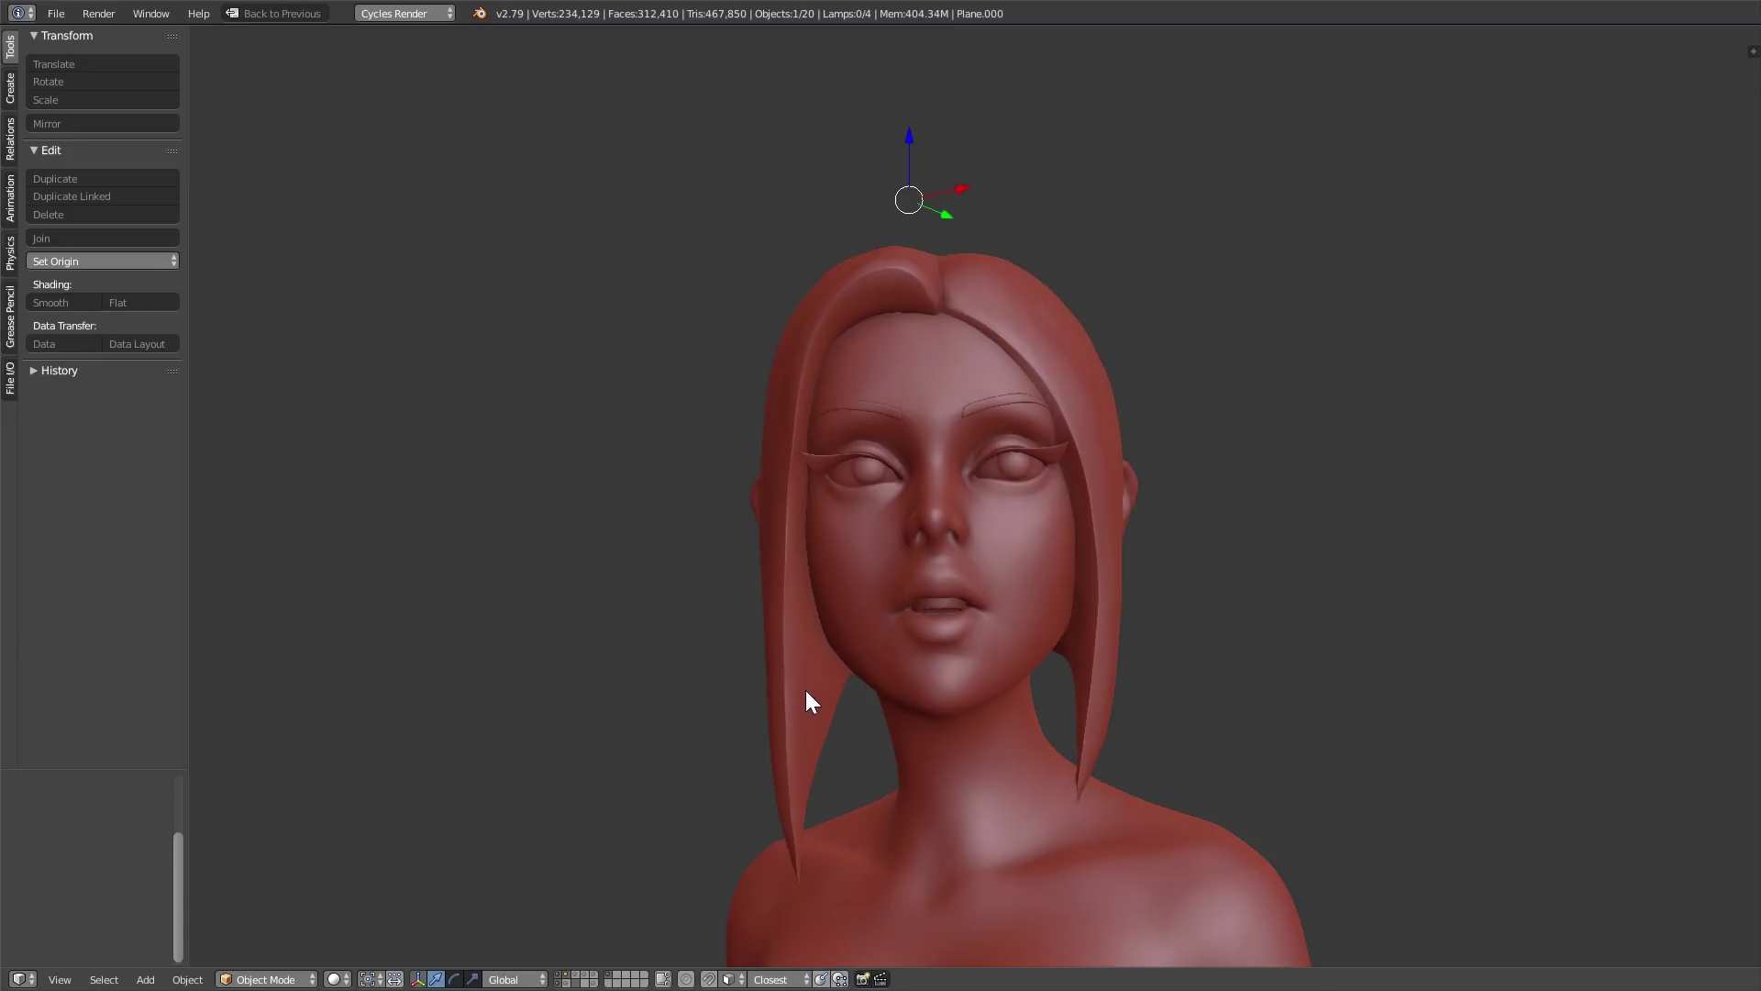
key("g")
right_click(926, 696)
middle_click_drag(970, 729, 928, 508, "shift")
middle_click_drag(928, 508, 978, 741, "ctrl")
middle_click_drag(977, 741, 1002, 619, "shift")
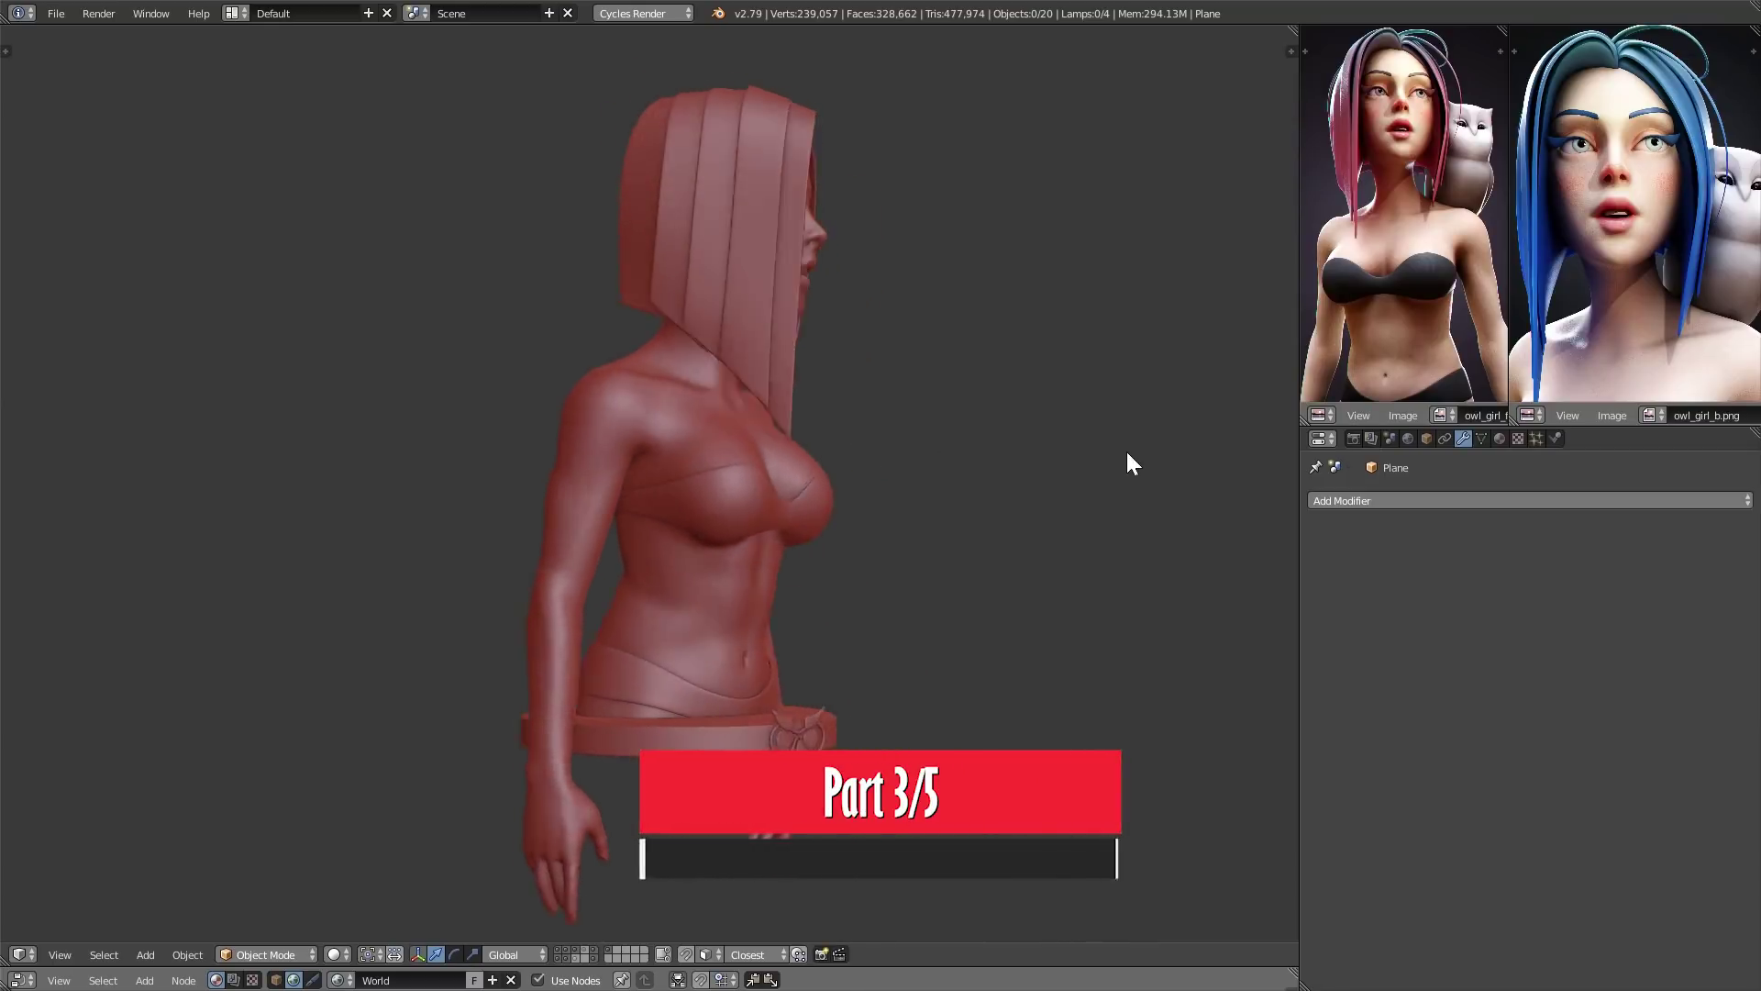
- Add an upright mesh plane in front of the character's chin and neck
middle_click_drag(1127, 452, 761, 214)
scroll(1084, 459, "up", 2)
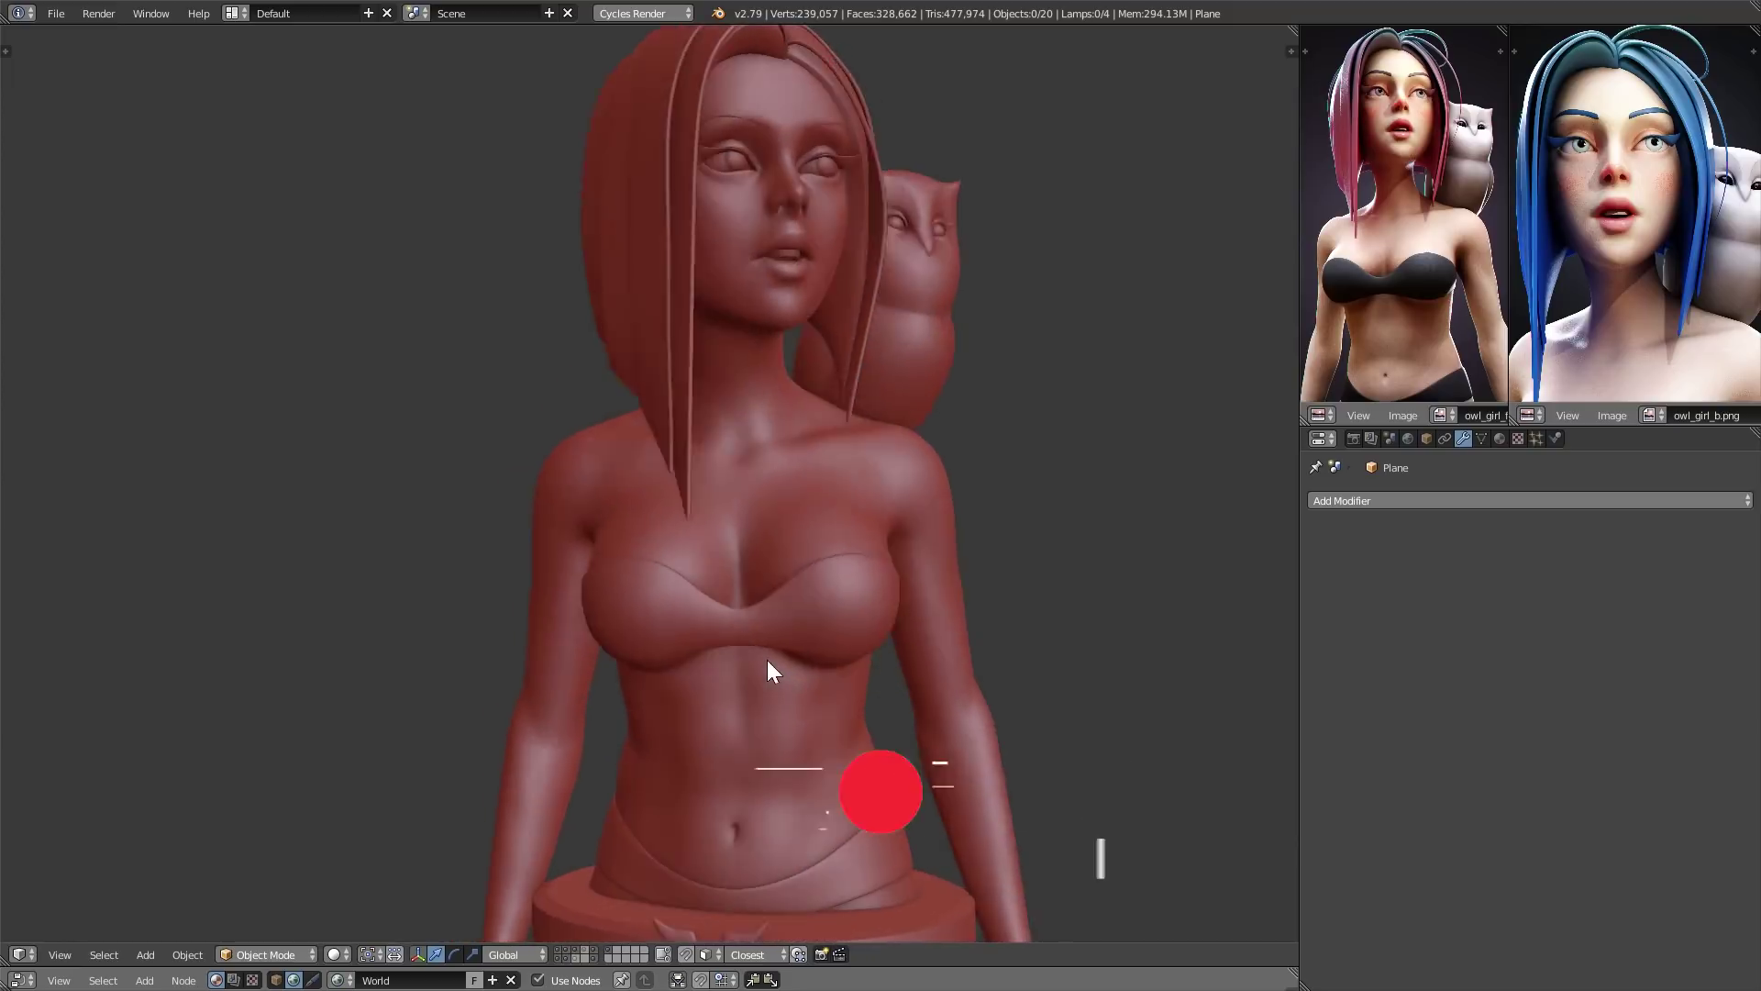
mouse_move(767, 658)
middle_mouse_down()
mouse_move(724, 676)
mouse_move(834, 605)
mouse_move(844, 678)
middle_mouse_up()
middle_click_drag(844, 678, 826, 651, "shift")
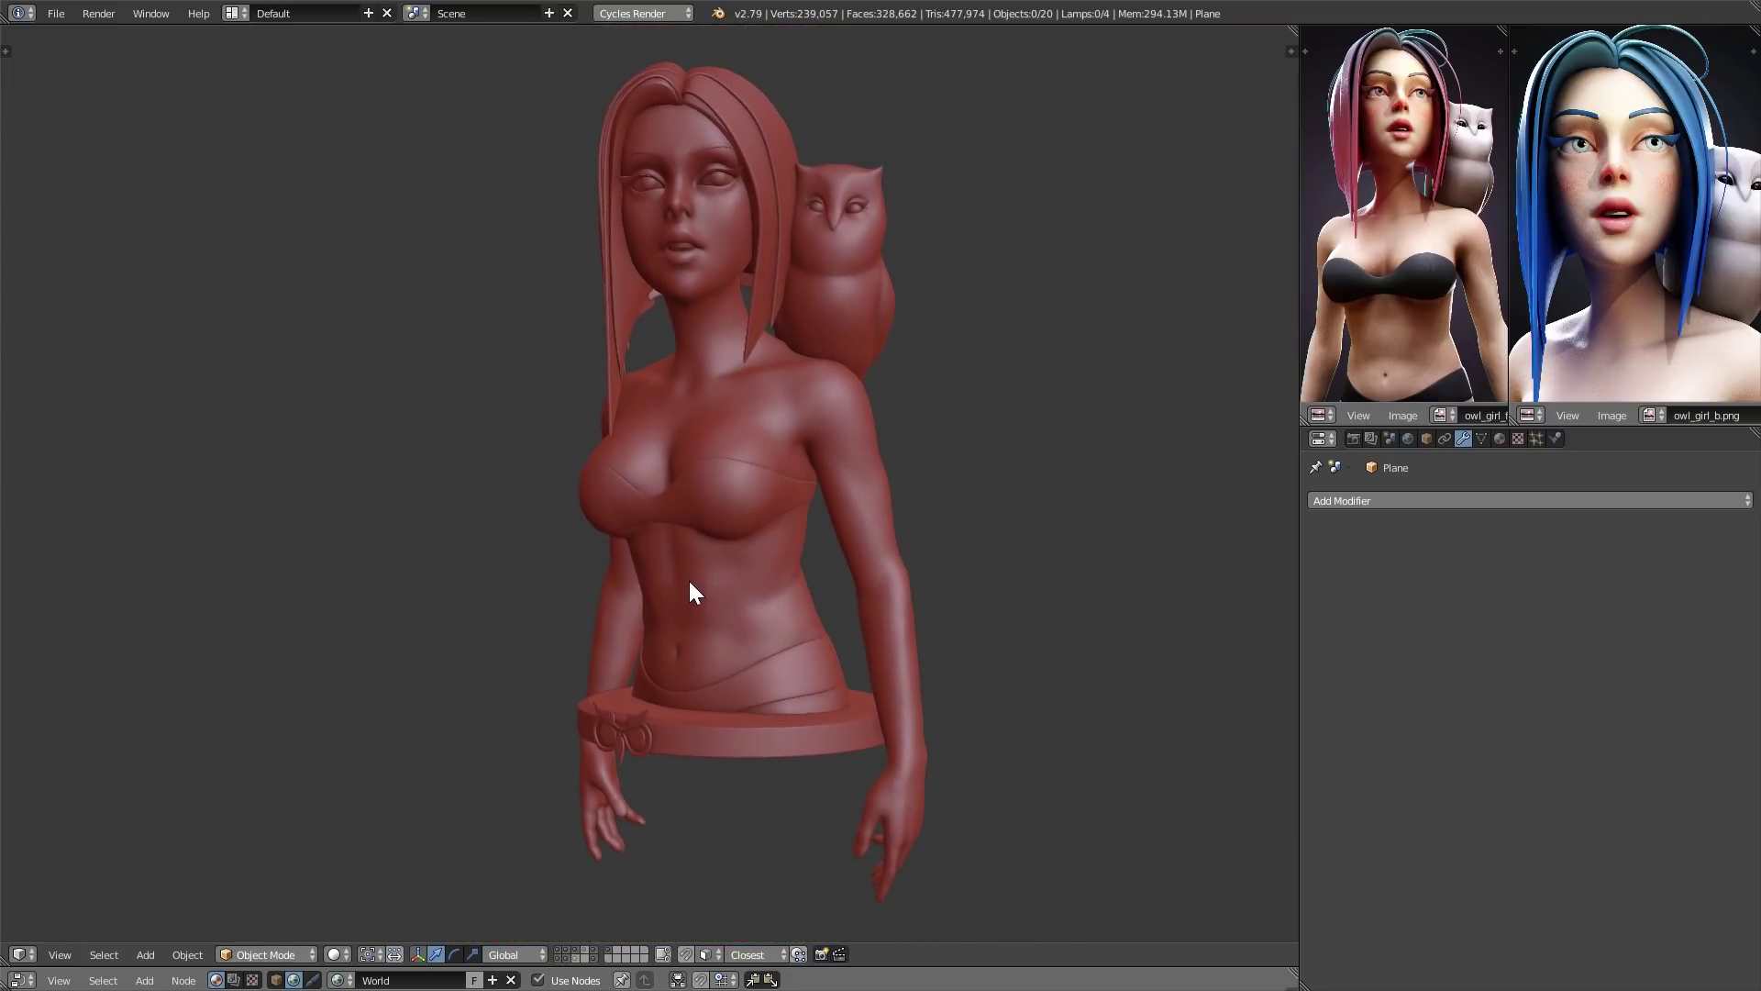
key("shift+a")
left_click(575, 956, "shift")
middle_click_drag(710, 659, 876, 607, "shift")
middle_click_drag(876, 607, 769, 640, "shift")
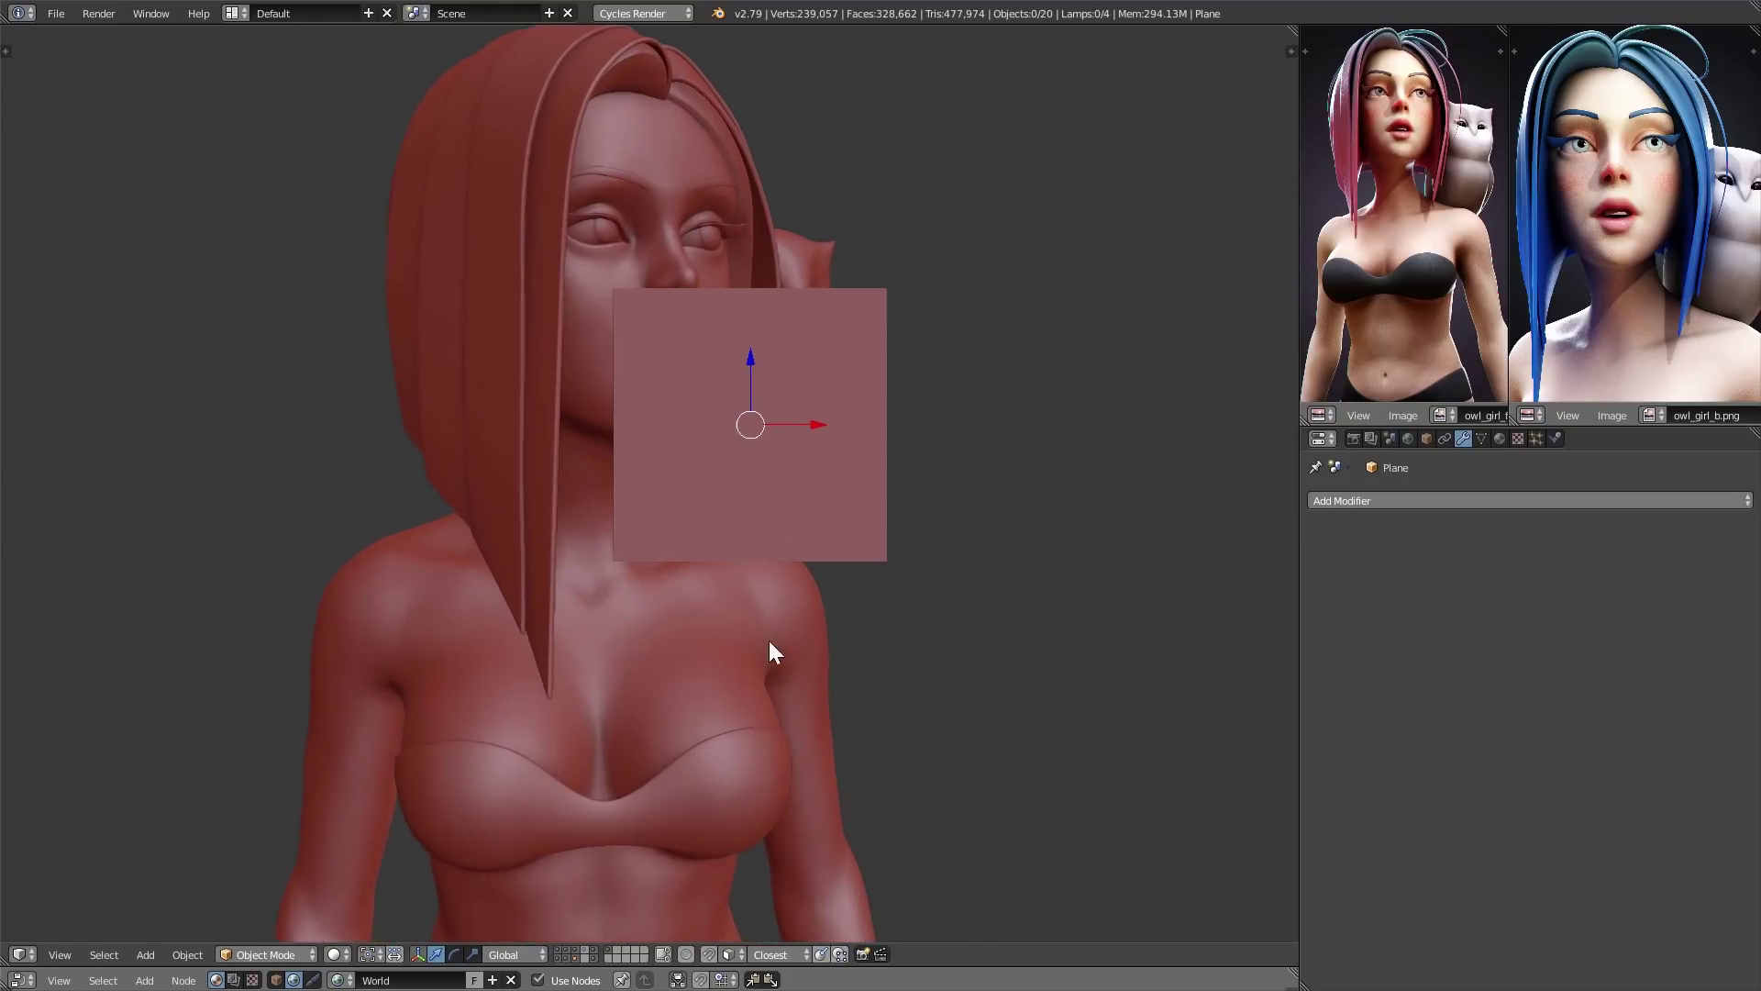
- Add a Solidify modifier followed by a Subdivision Surface modifier to the plane
left_click(1380, 500)
left_click(1380, 780)
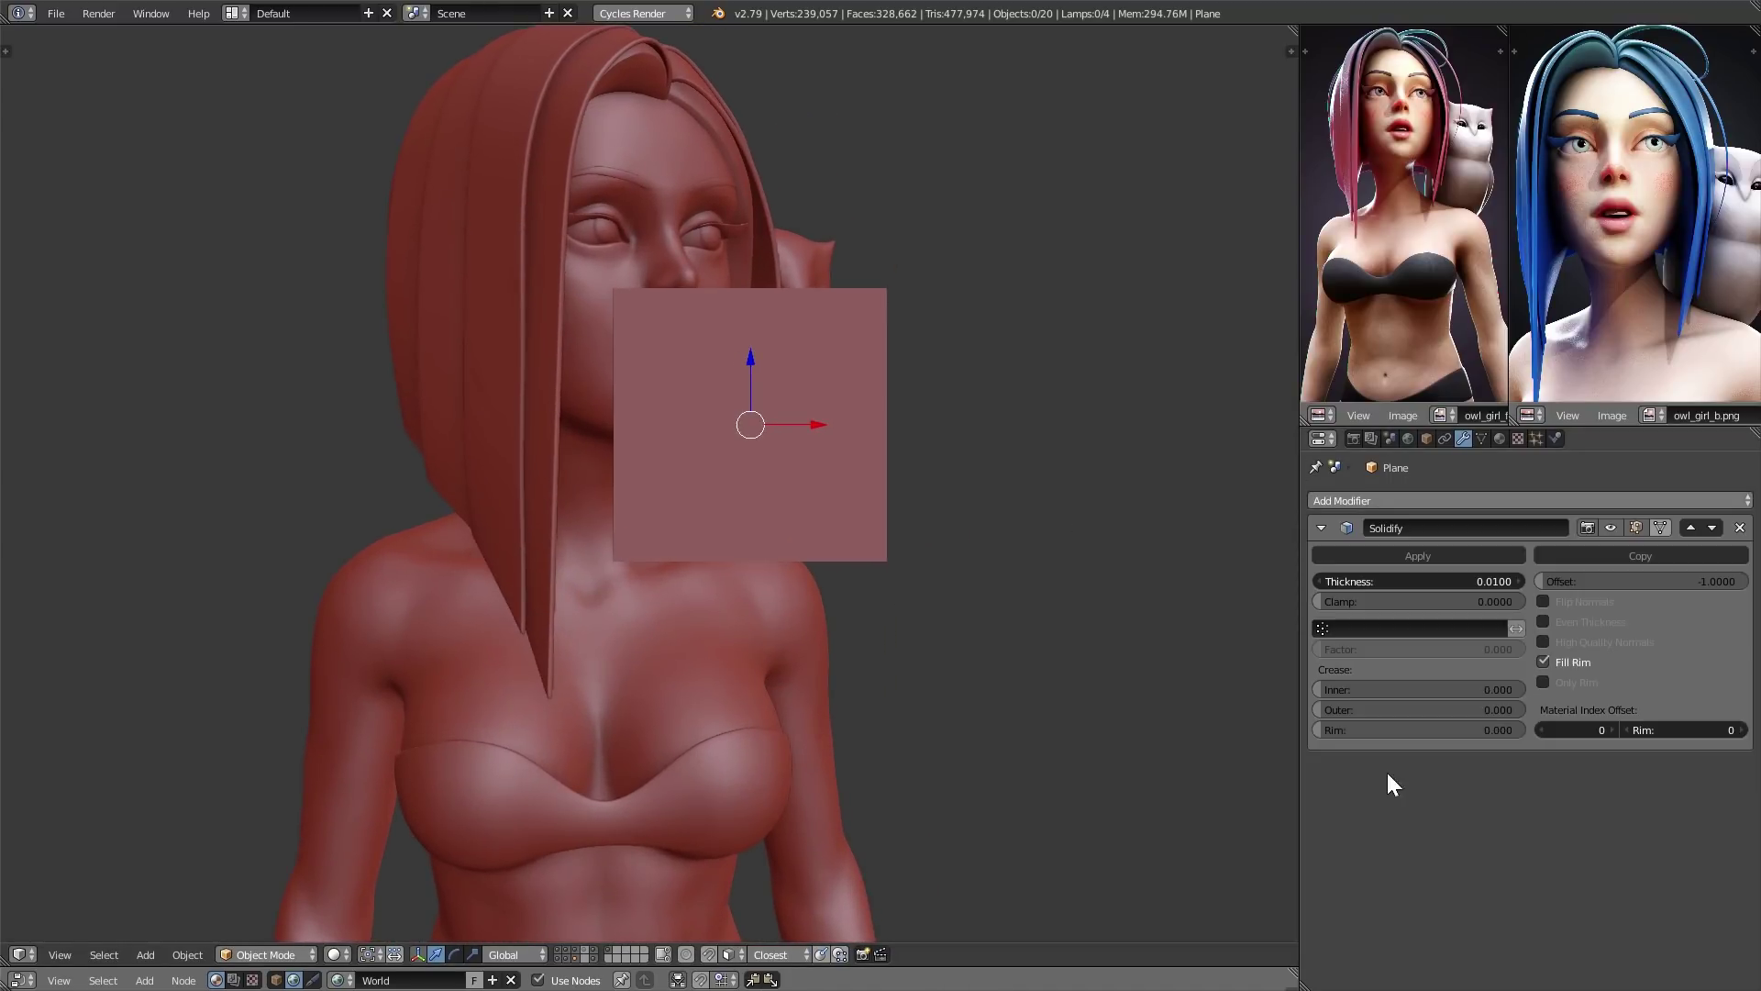
left_click(1409, 503)
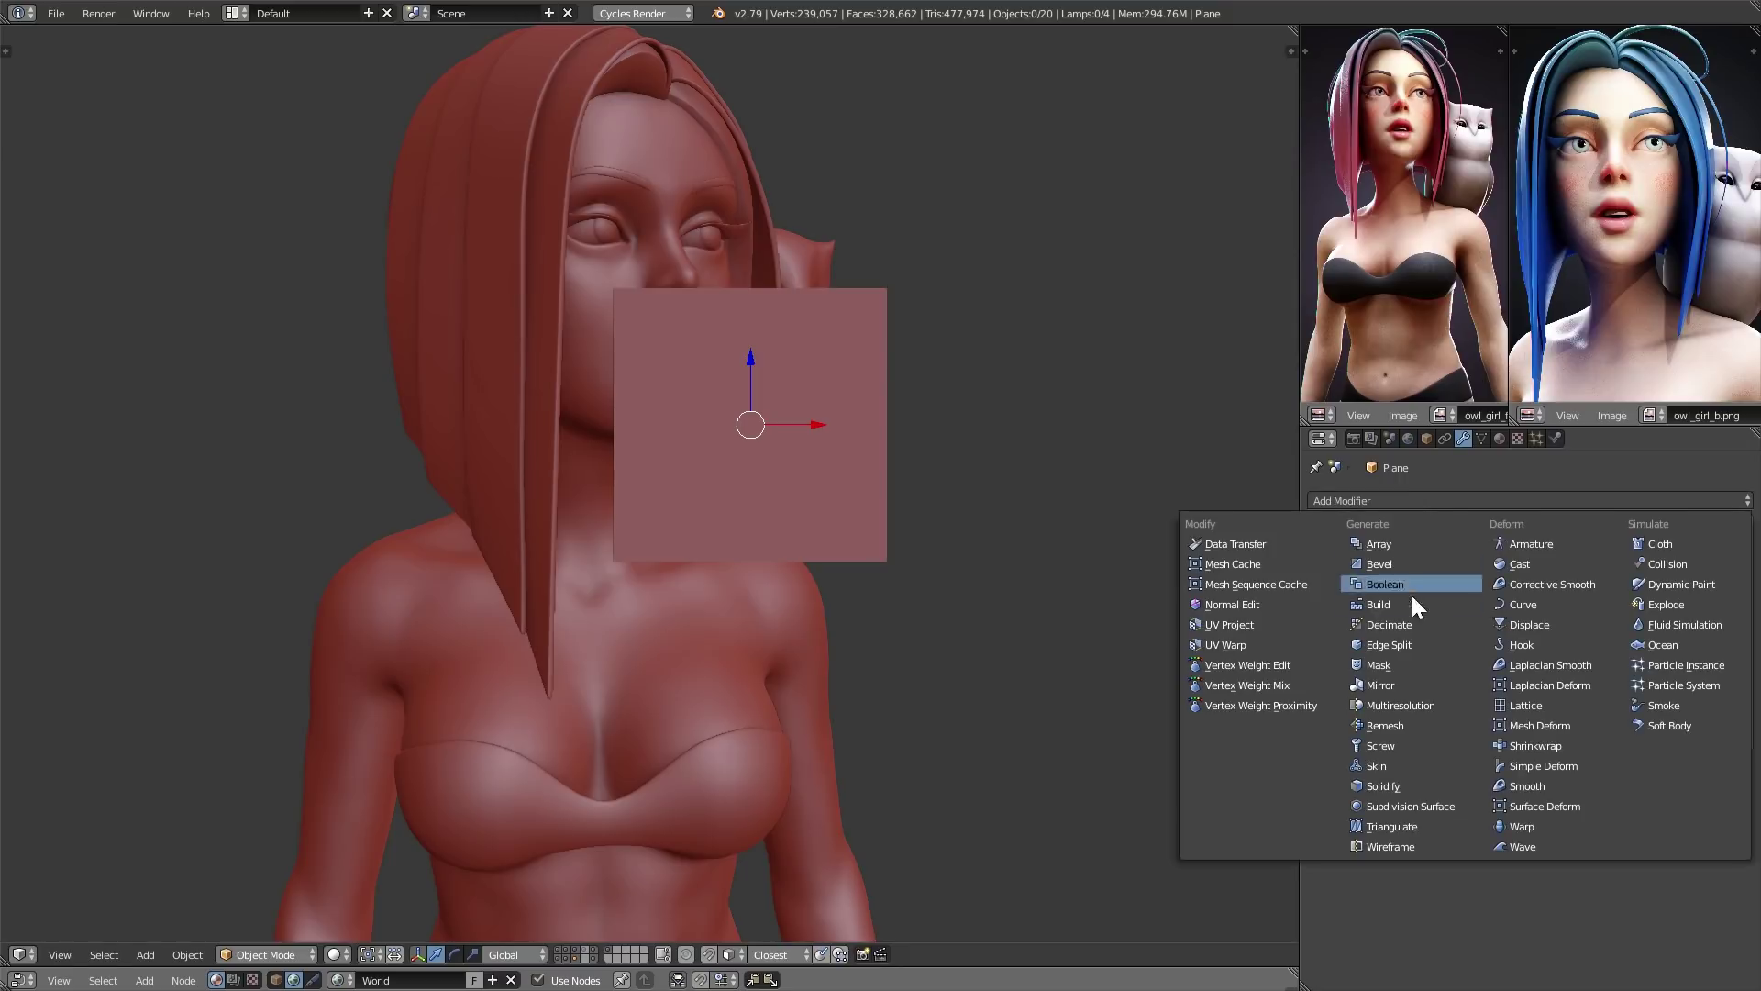
left_click(1396, 805)
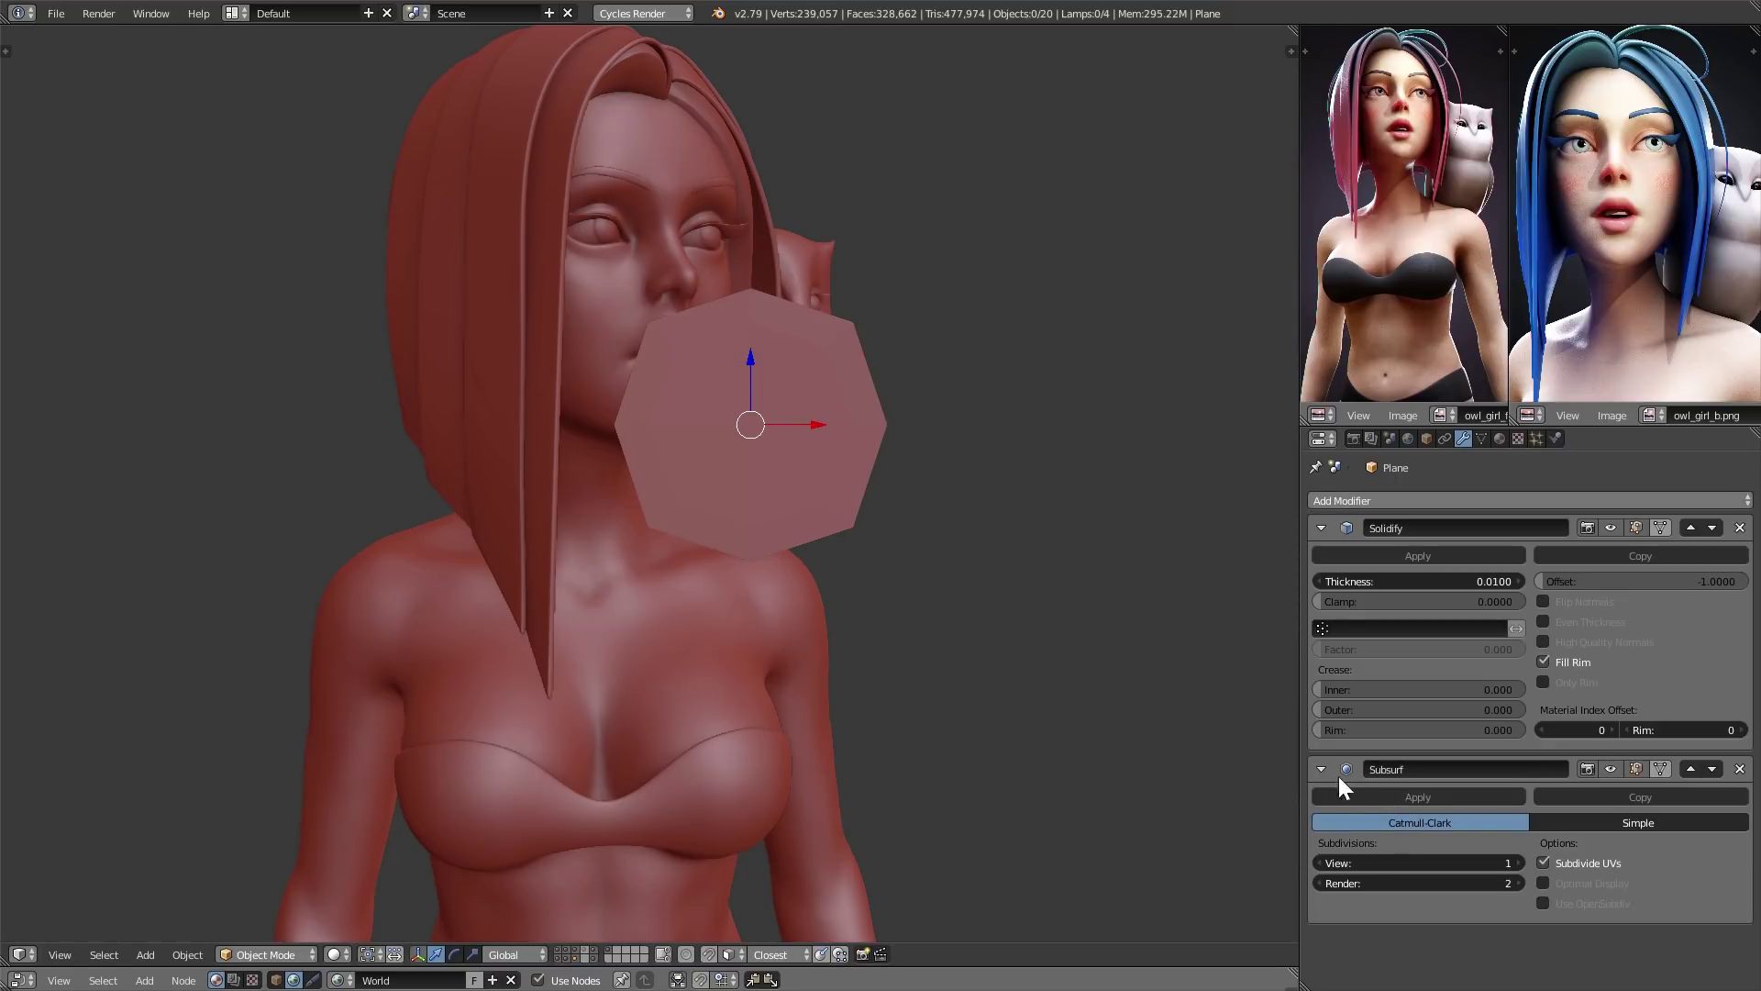
- Set the plane's Solidify thickness to 0.0825
middle_click_drag(991, 690, 847, 699)
middle_click_drag(688, 719, 961, 752, "shift")
scroll(961, 752, "up", 1)
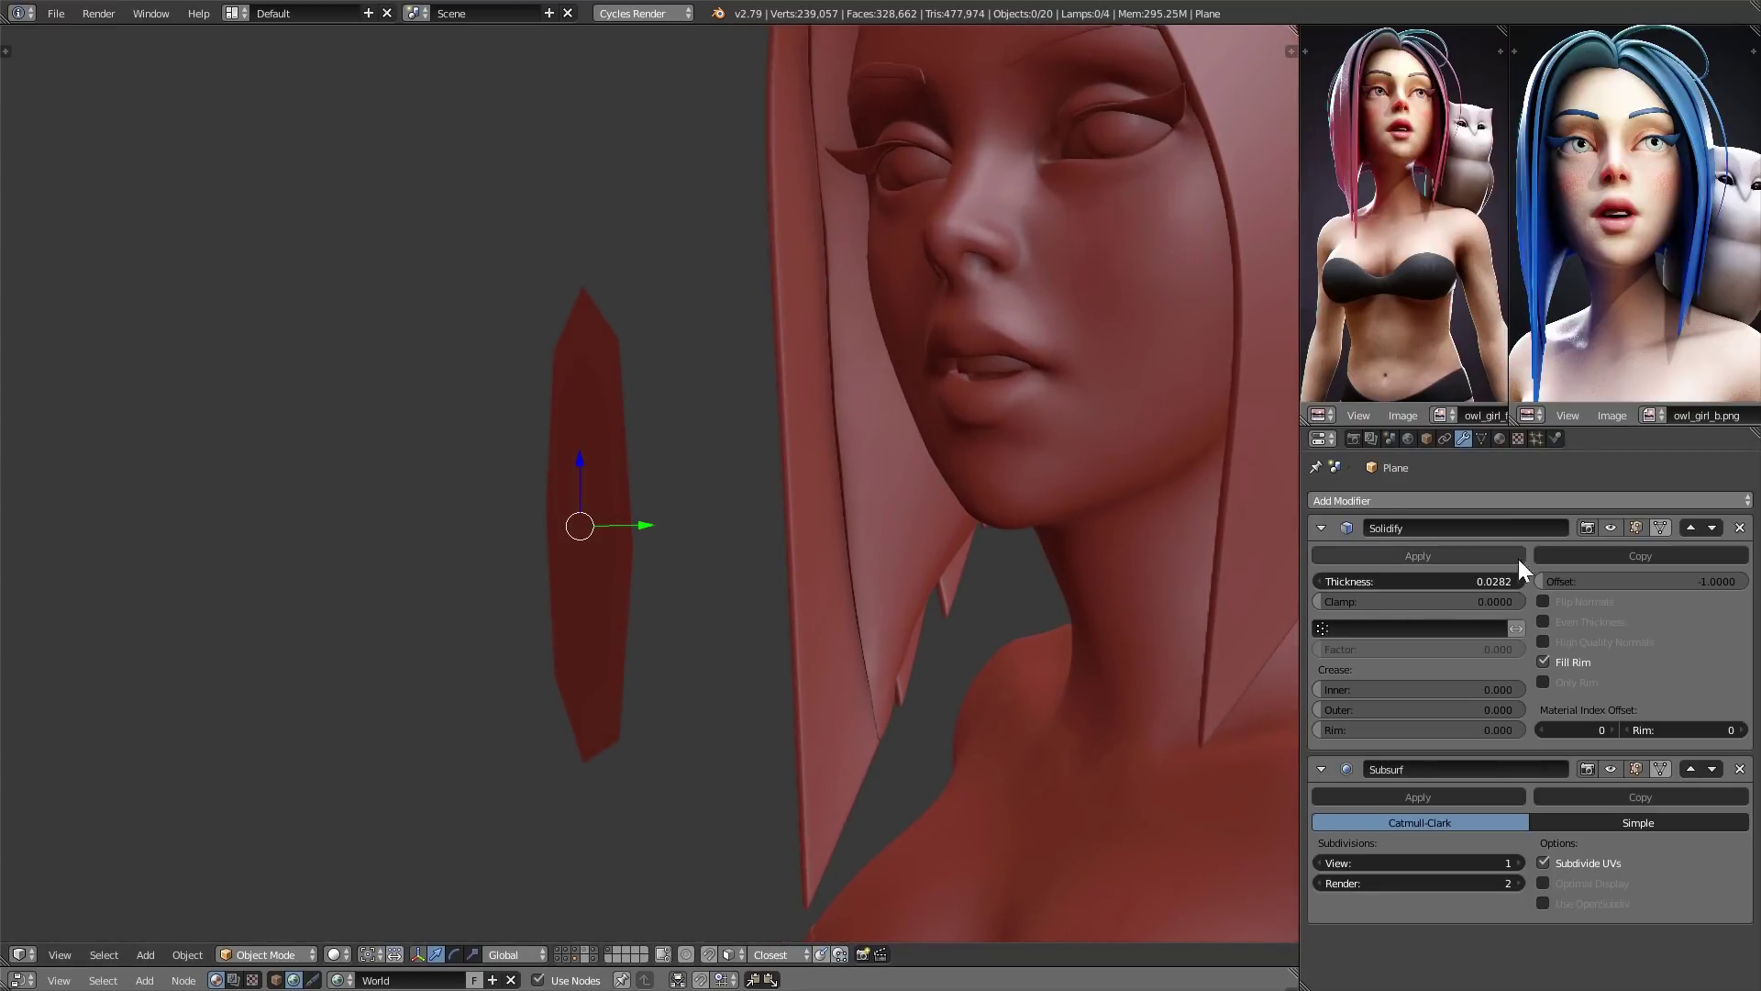
left_click_drag(1429, 578, 1514, 578)
middle_click_drag(1065, 669, 1078, 642)
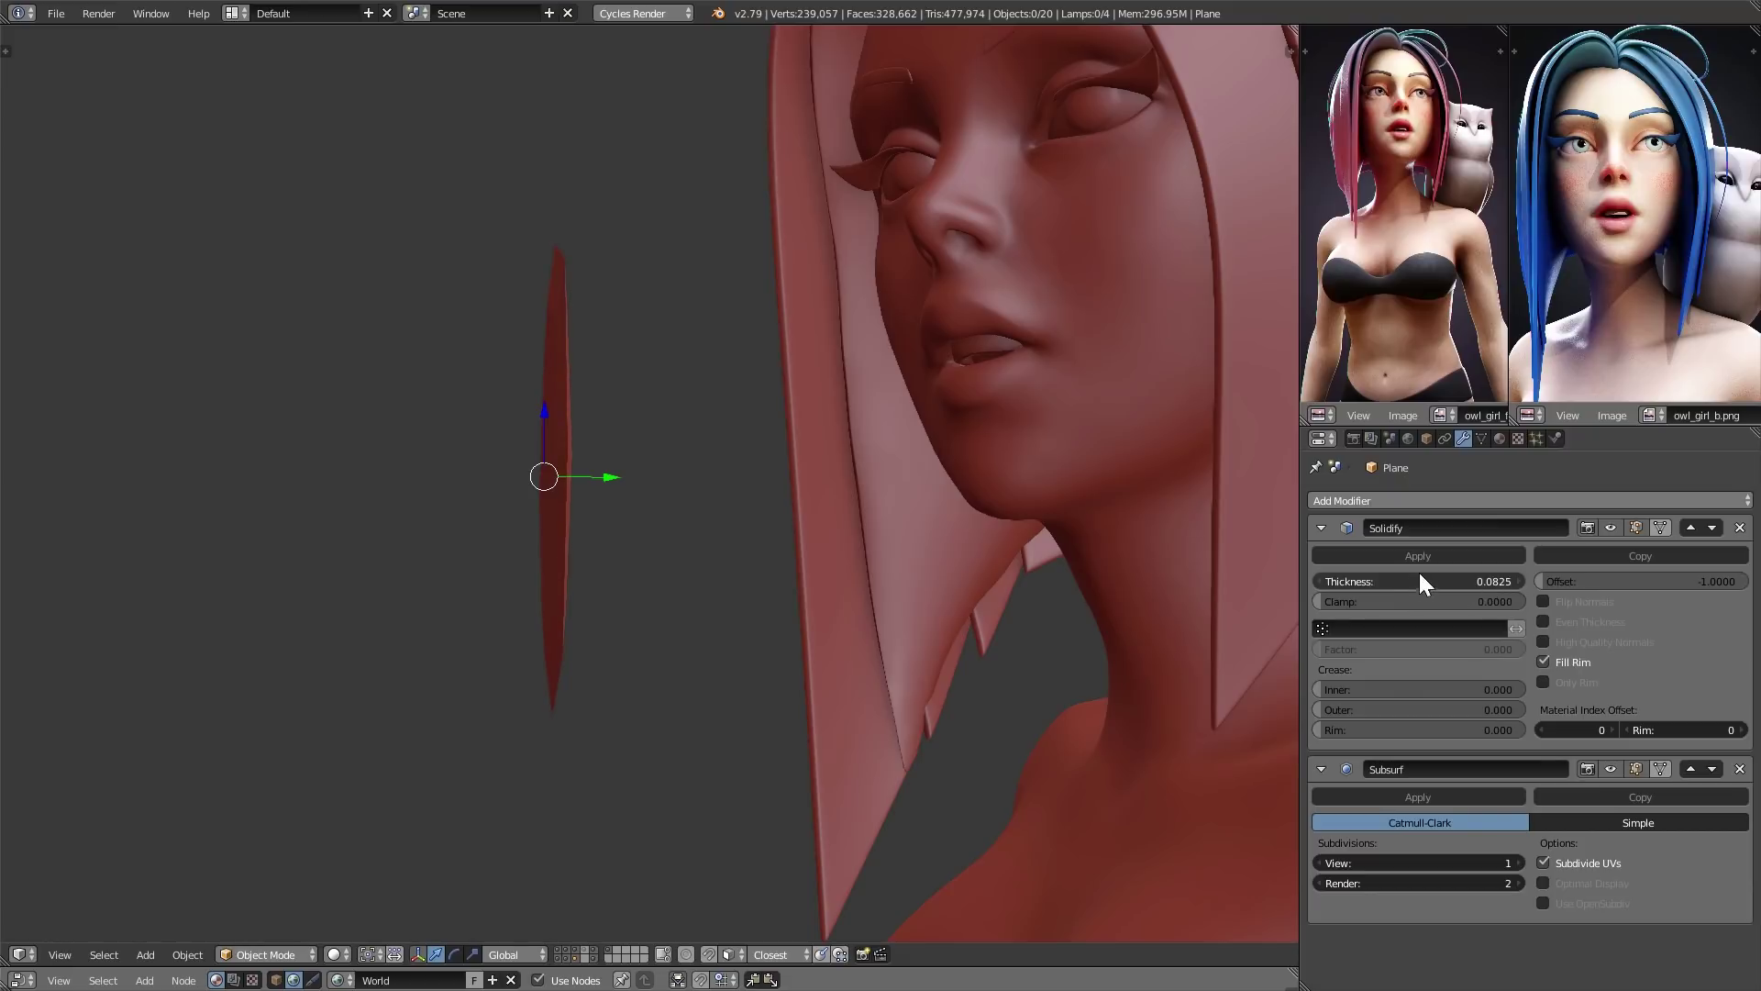
middle_click_drag(997, 779, 971, 694, "shift")
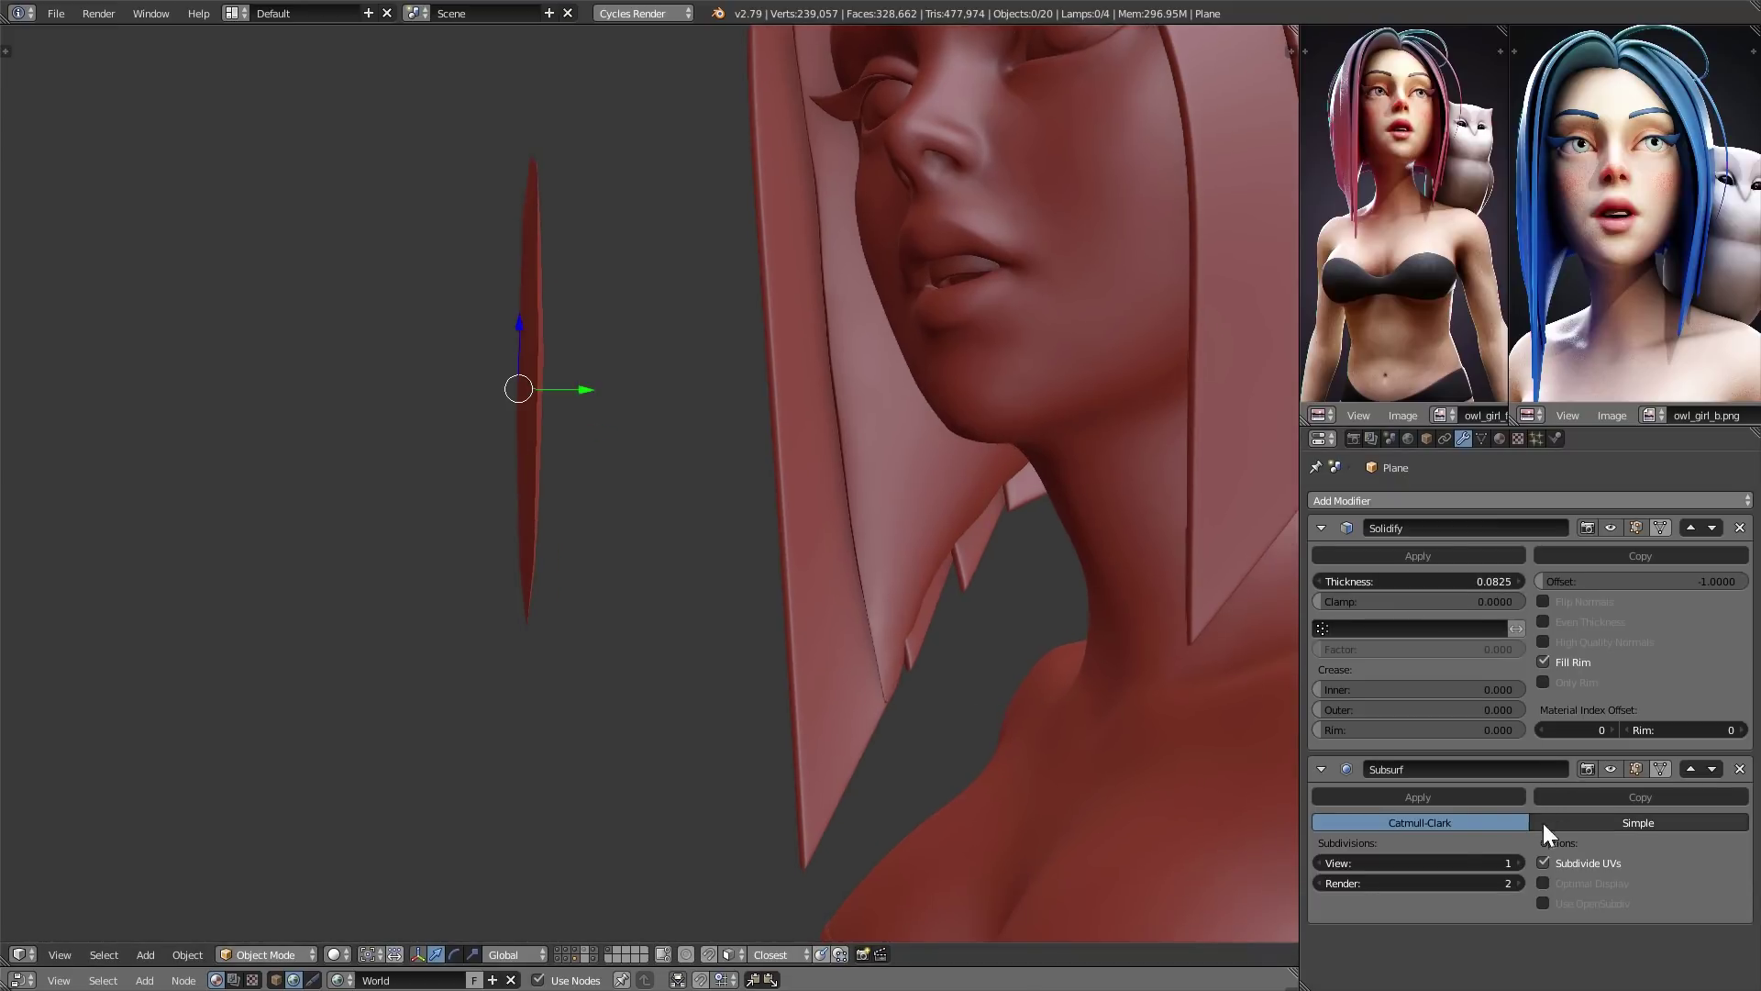
- Set the plane's Subdivision Surface levels to 3 for both view and render
left_click(1510, 863)
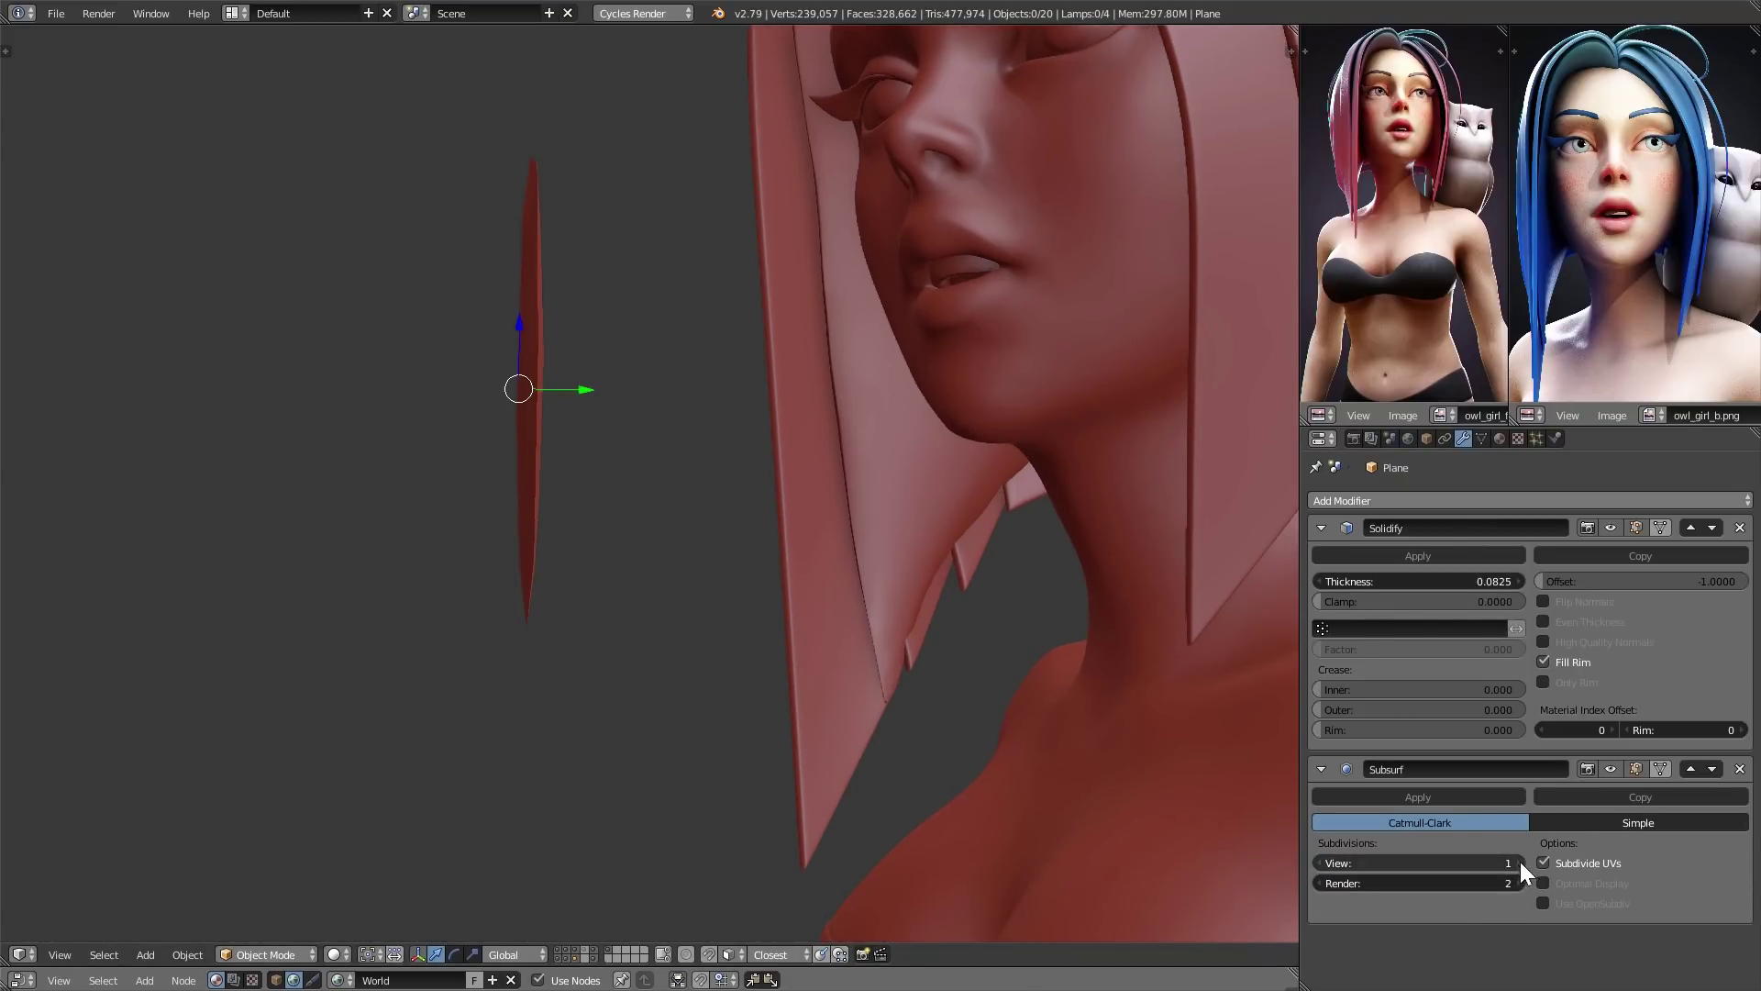
left_click(1520, 863)
left_click(1517, 864)
middle_click_drag(1002, 861, 1083, 867)
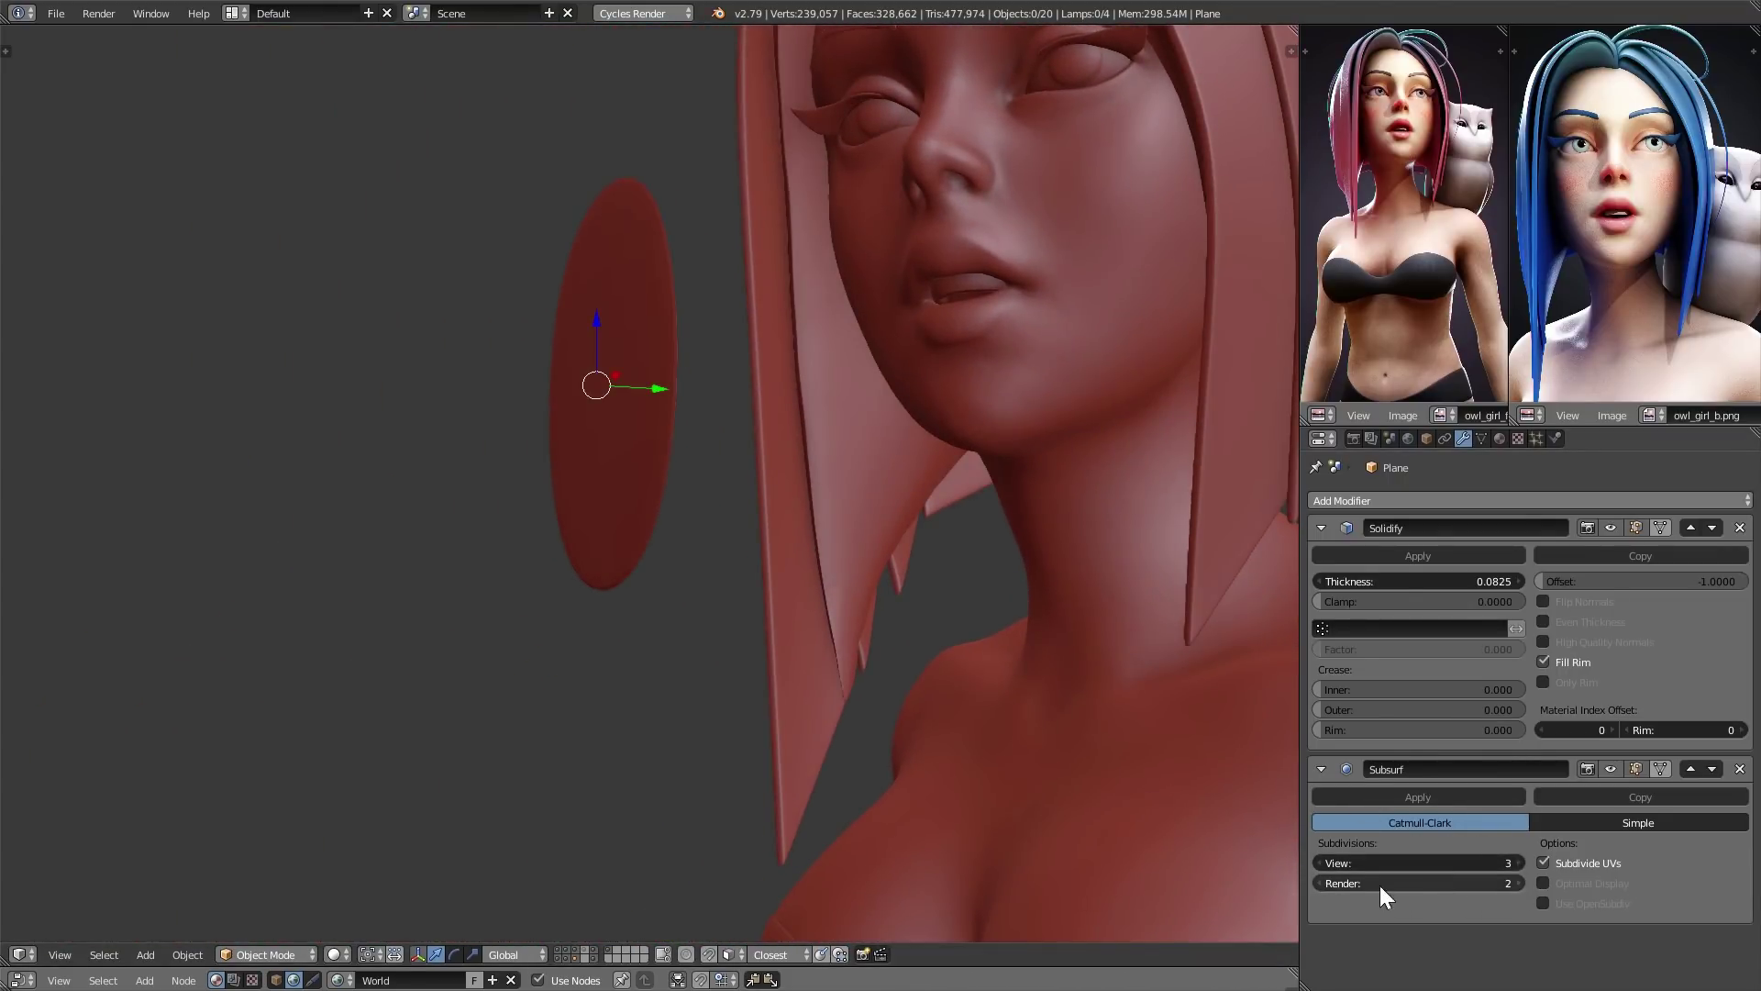
left_click(1518, 882)
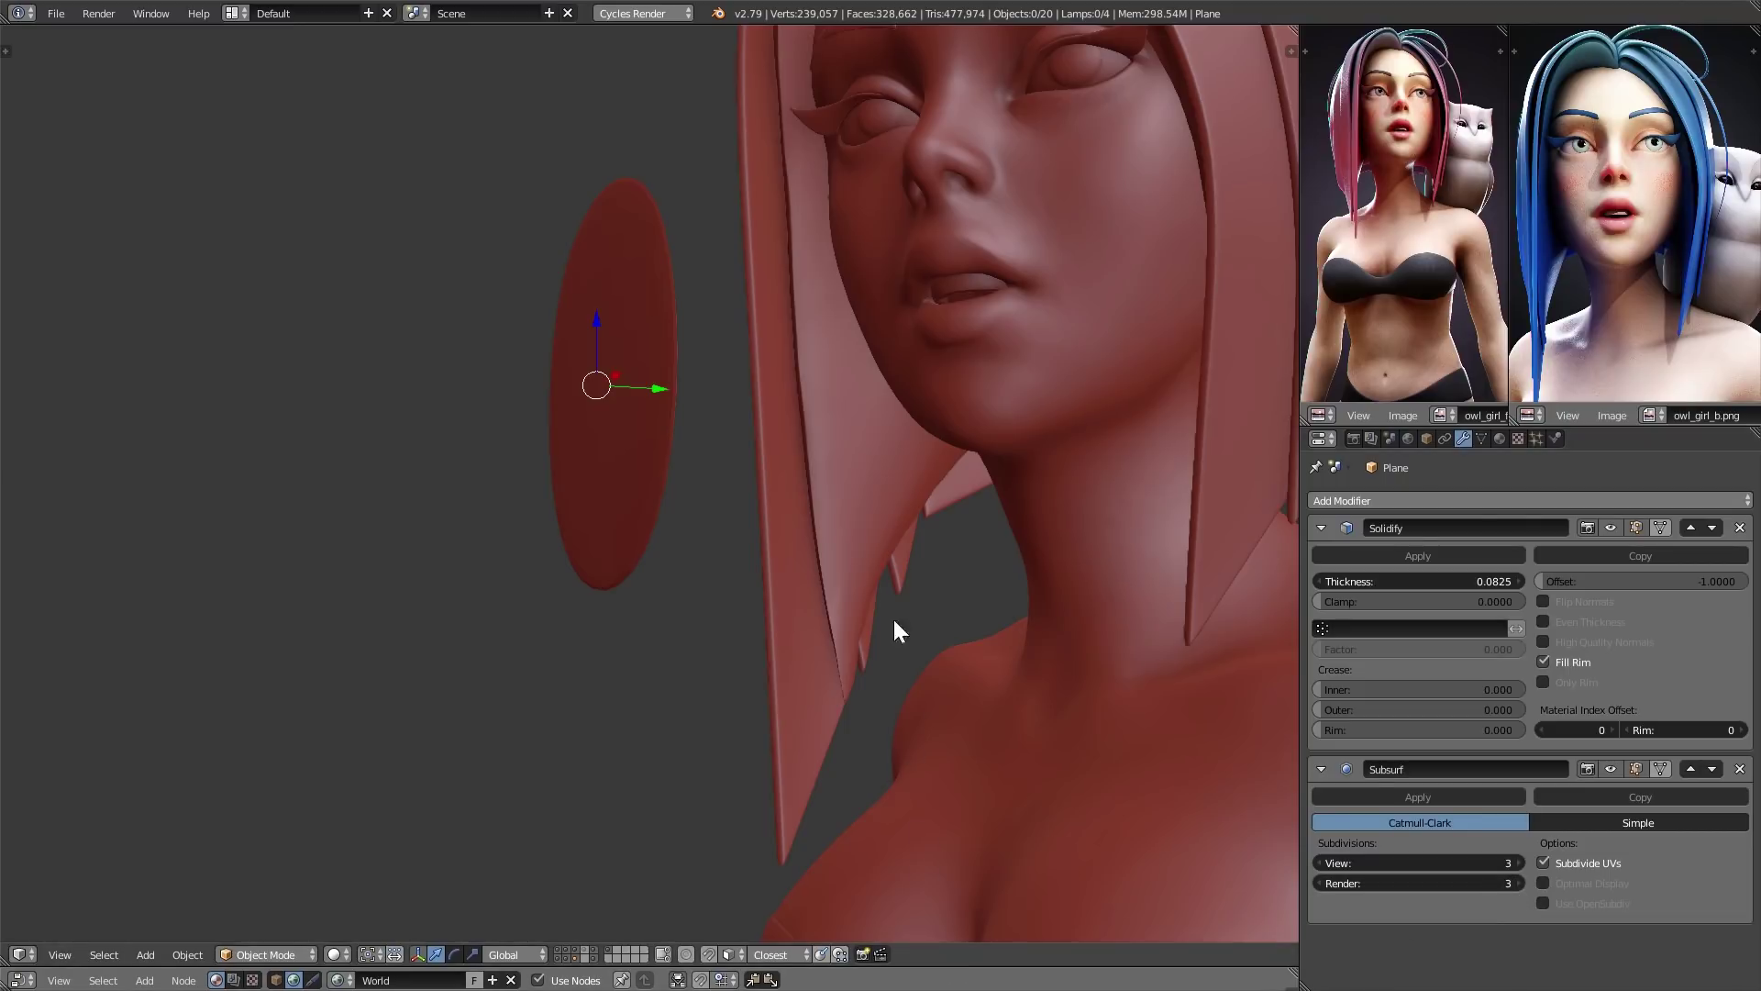
scroll(894, 617, "down", 3)
scroll(890, 679, "down", 2)
middle_click_drag(881, 719, 949, 701)
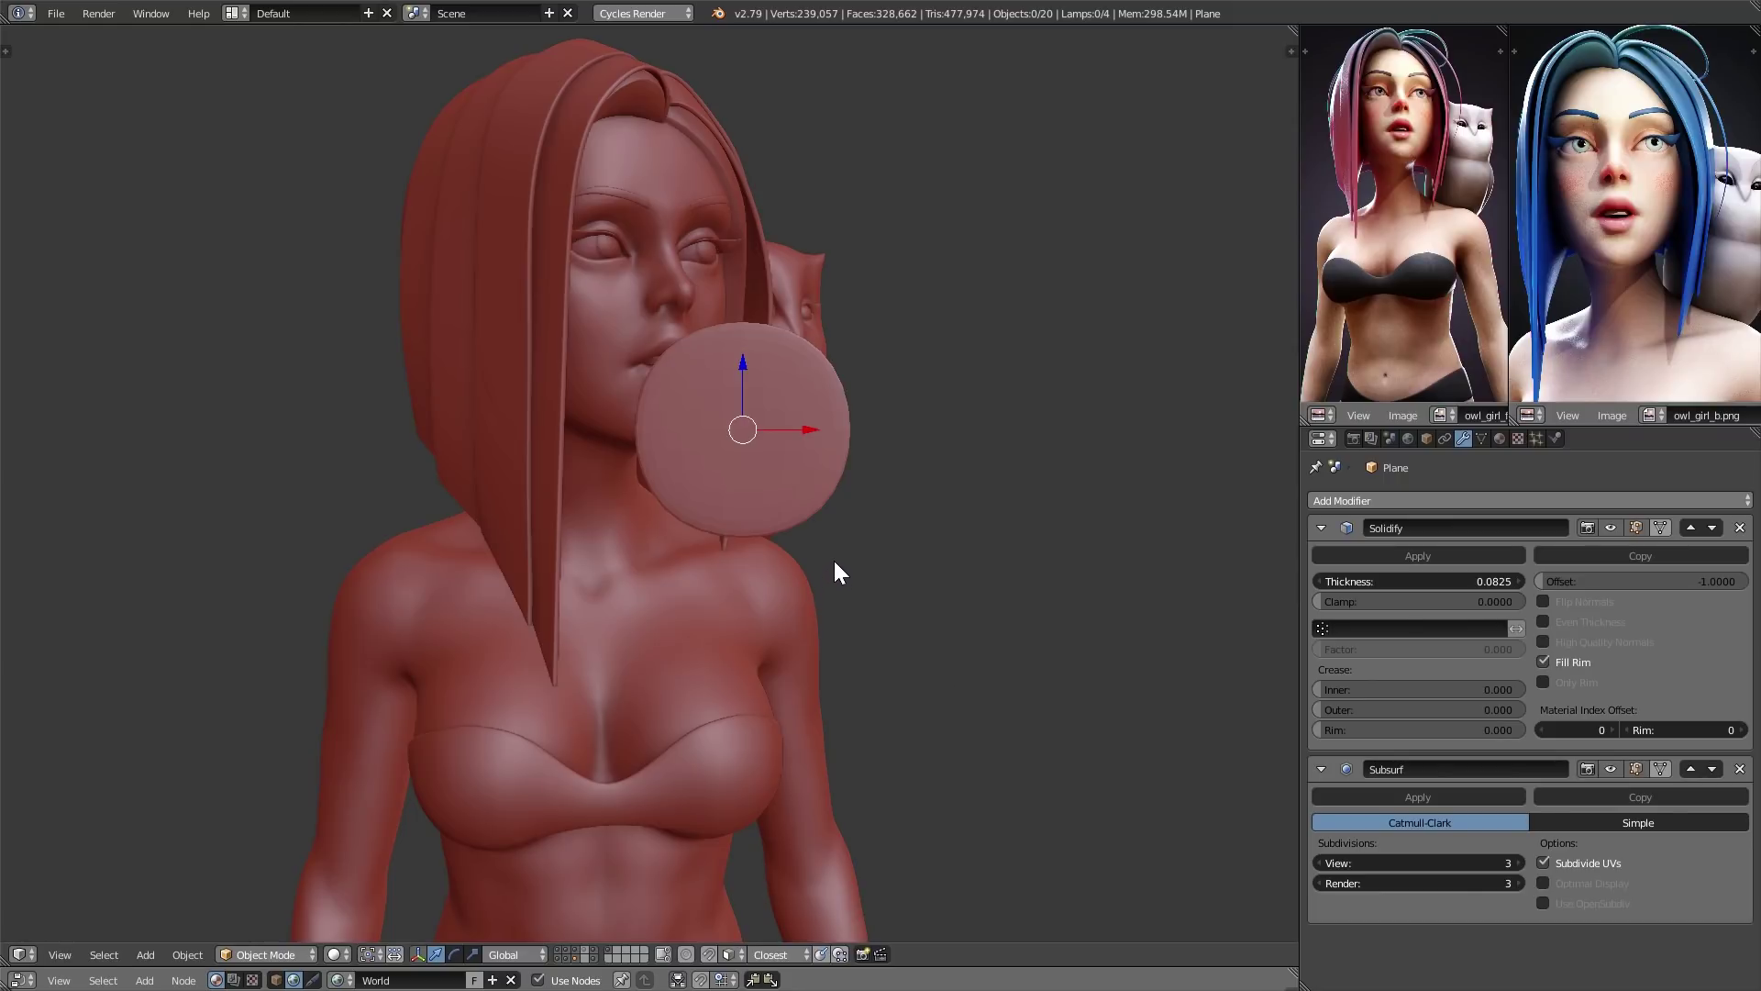
- Lengthen the plane by moving its bottom edge straight down to about chest level
key("Tab")
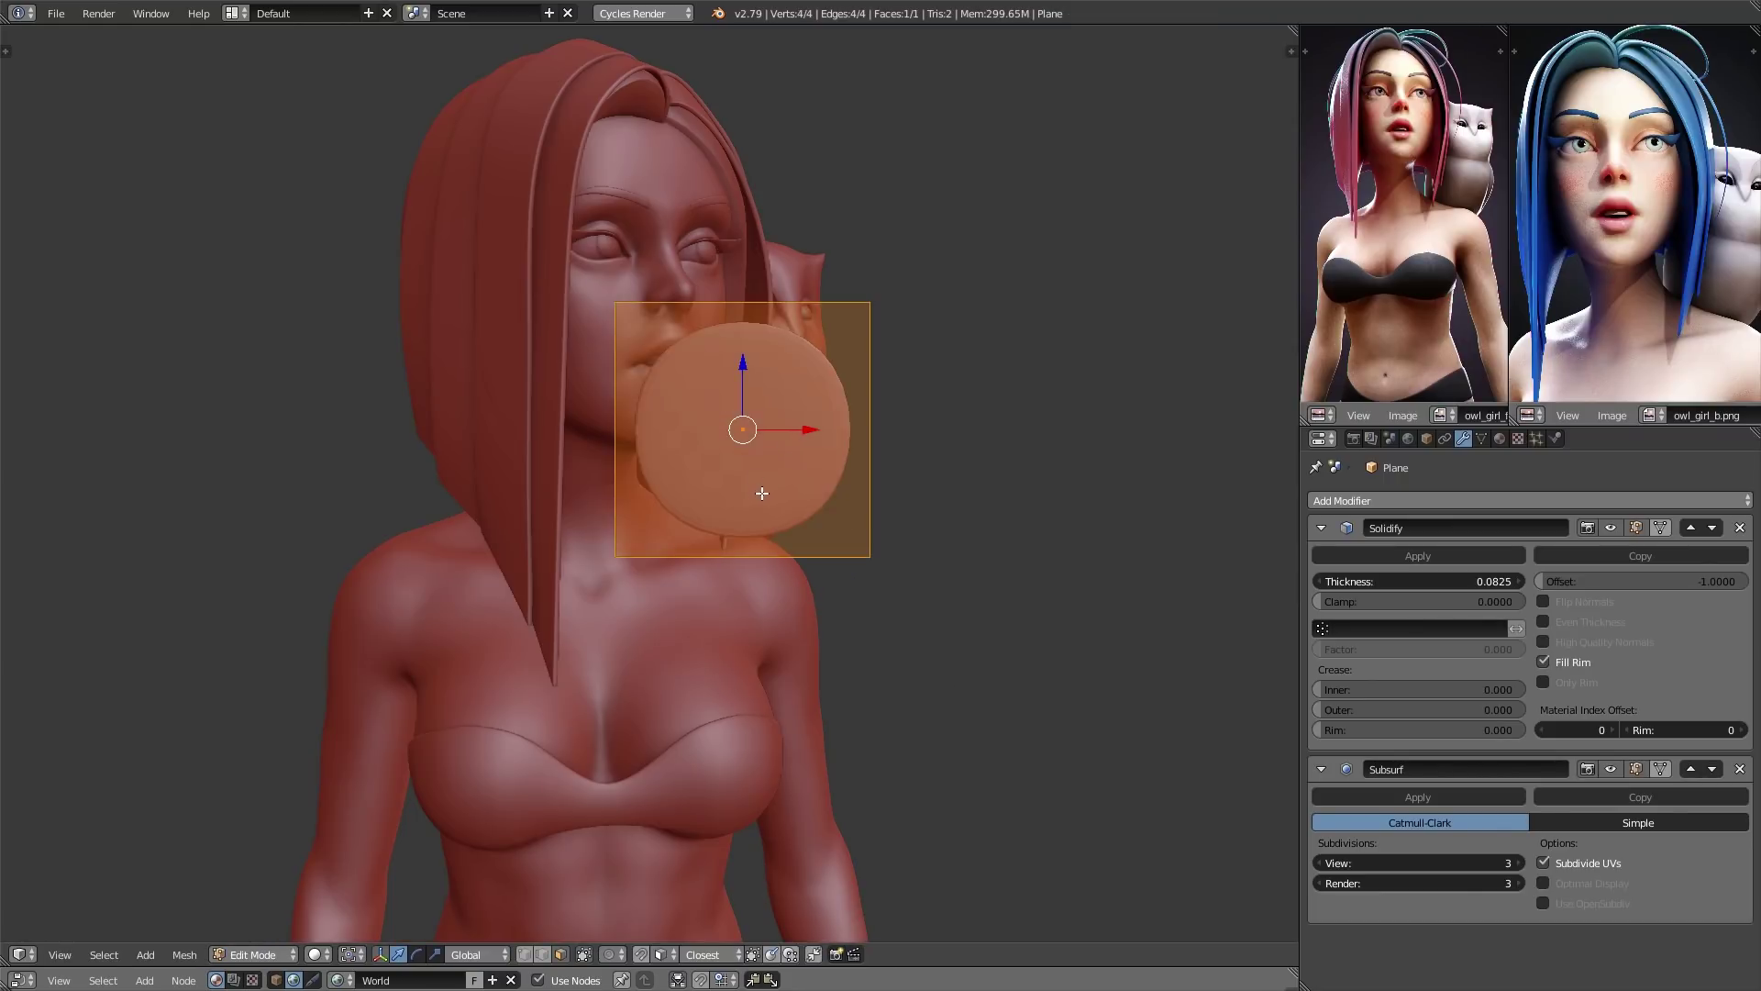
key("ctrl+Tab")
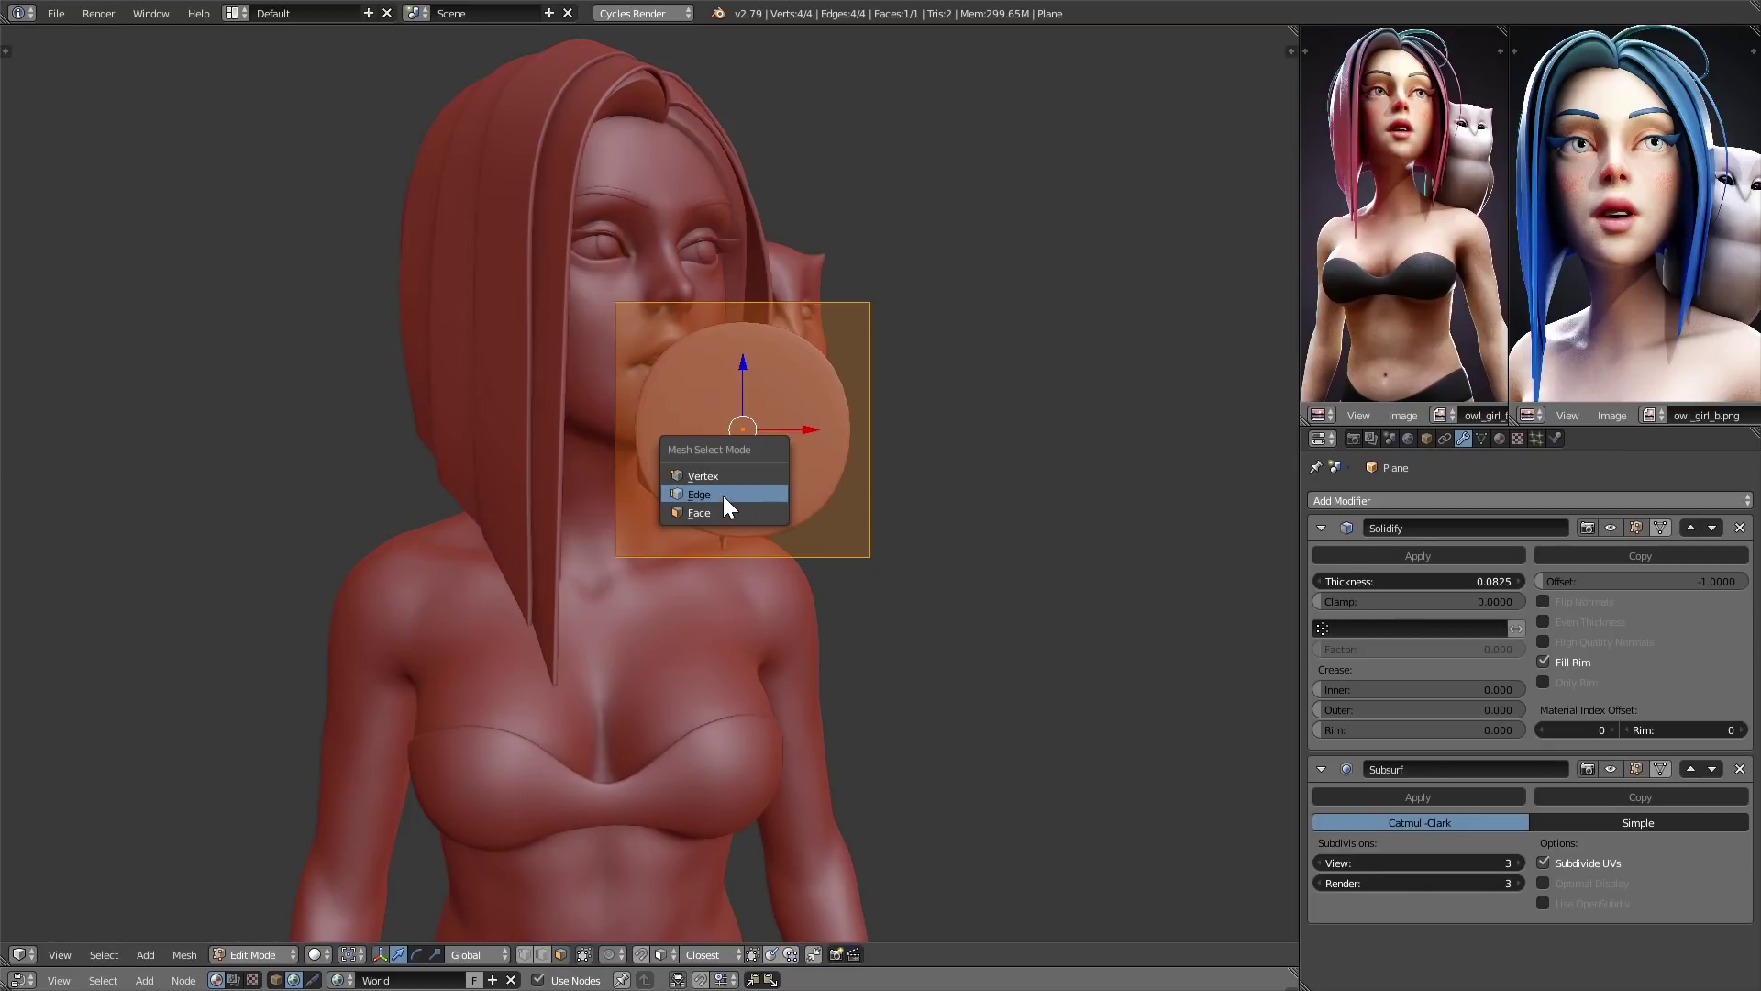
left_click(723, 496)
right_click(792, 553)
middle_click_drag(791, 553, 851, 497)
middle_click_drag(851, 498, 801, 641, "ctrl")
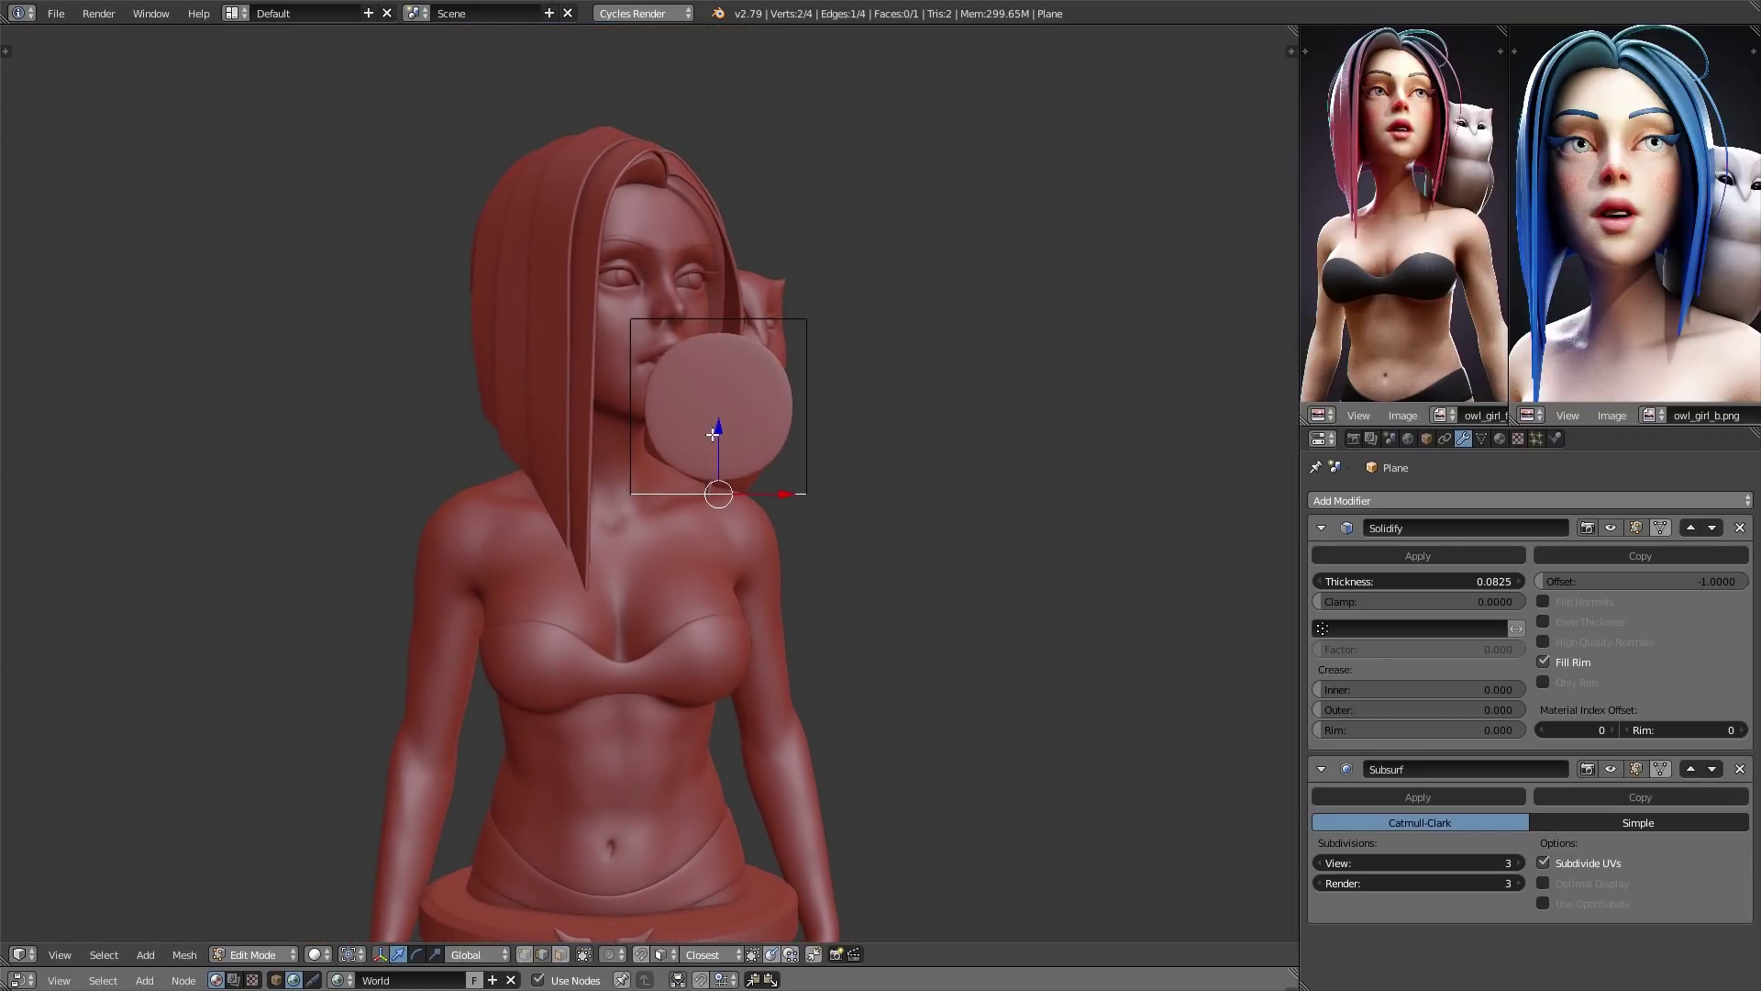
left_click_drag(713, 434, 725, 654)
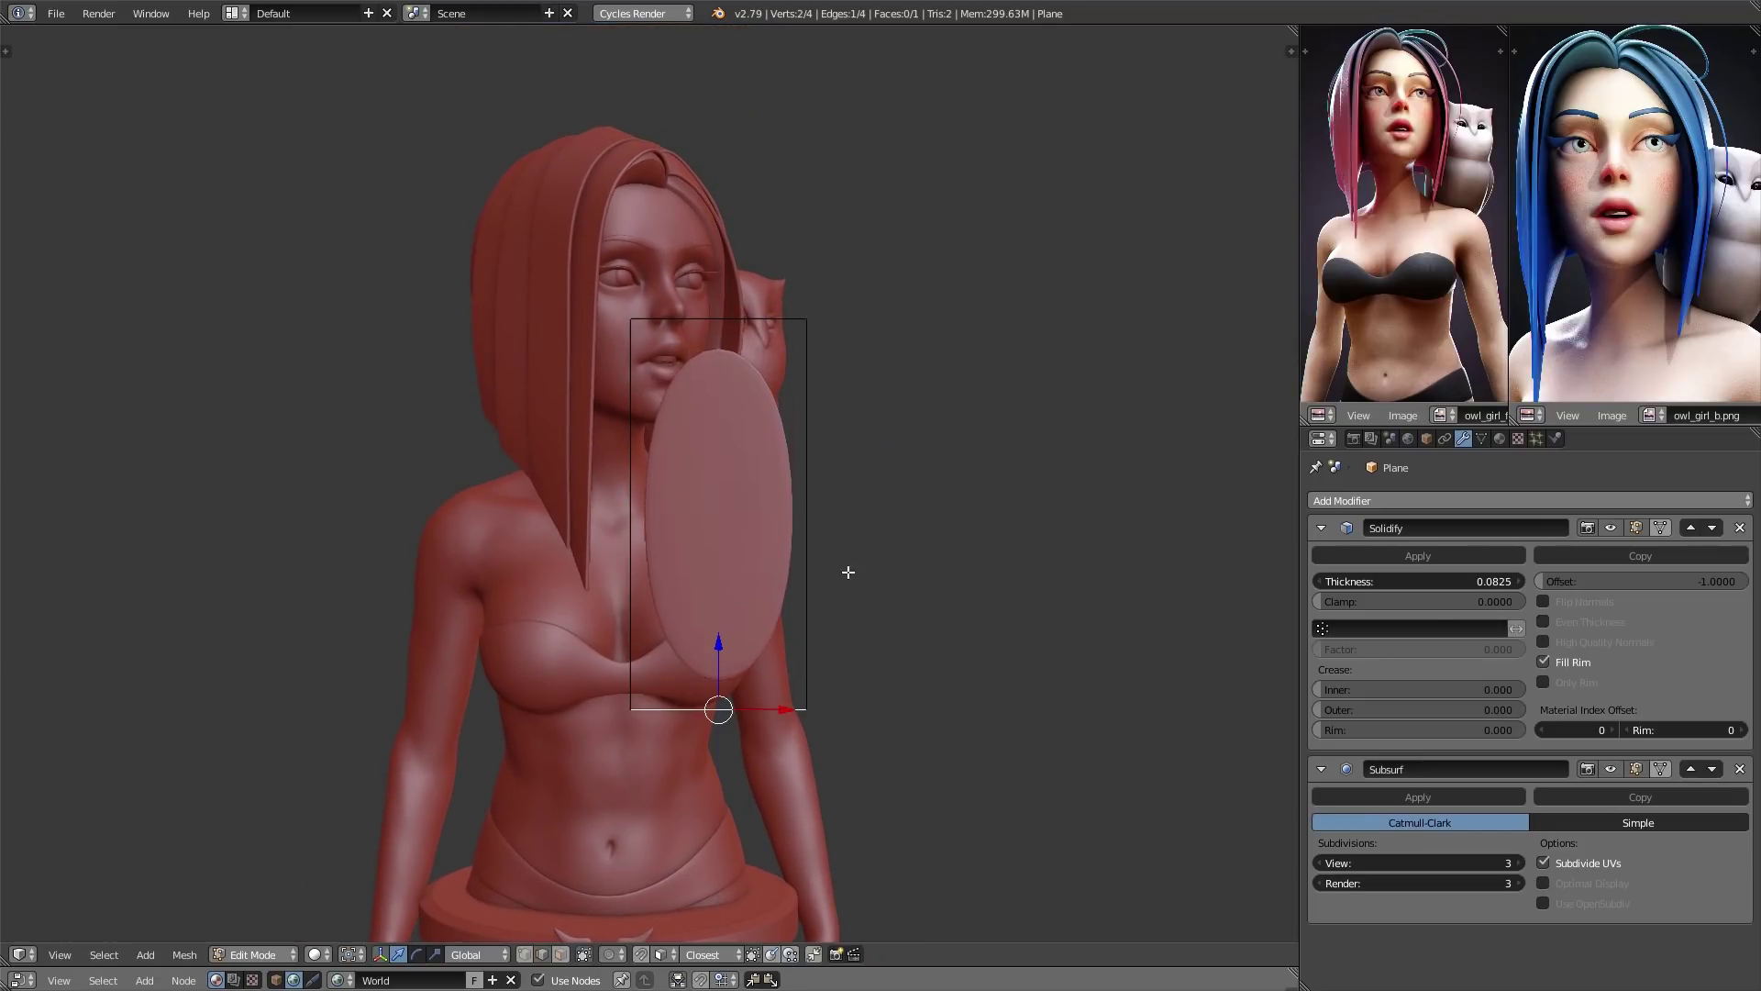
- Scale the whole plane down along the X axis into a narrow vertical strip
key("a")
key("a")
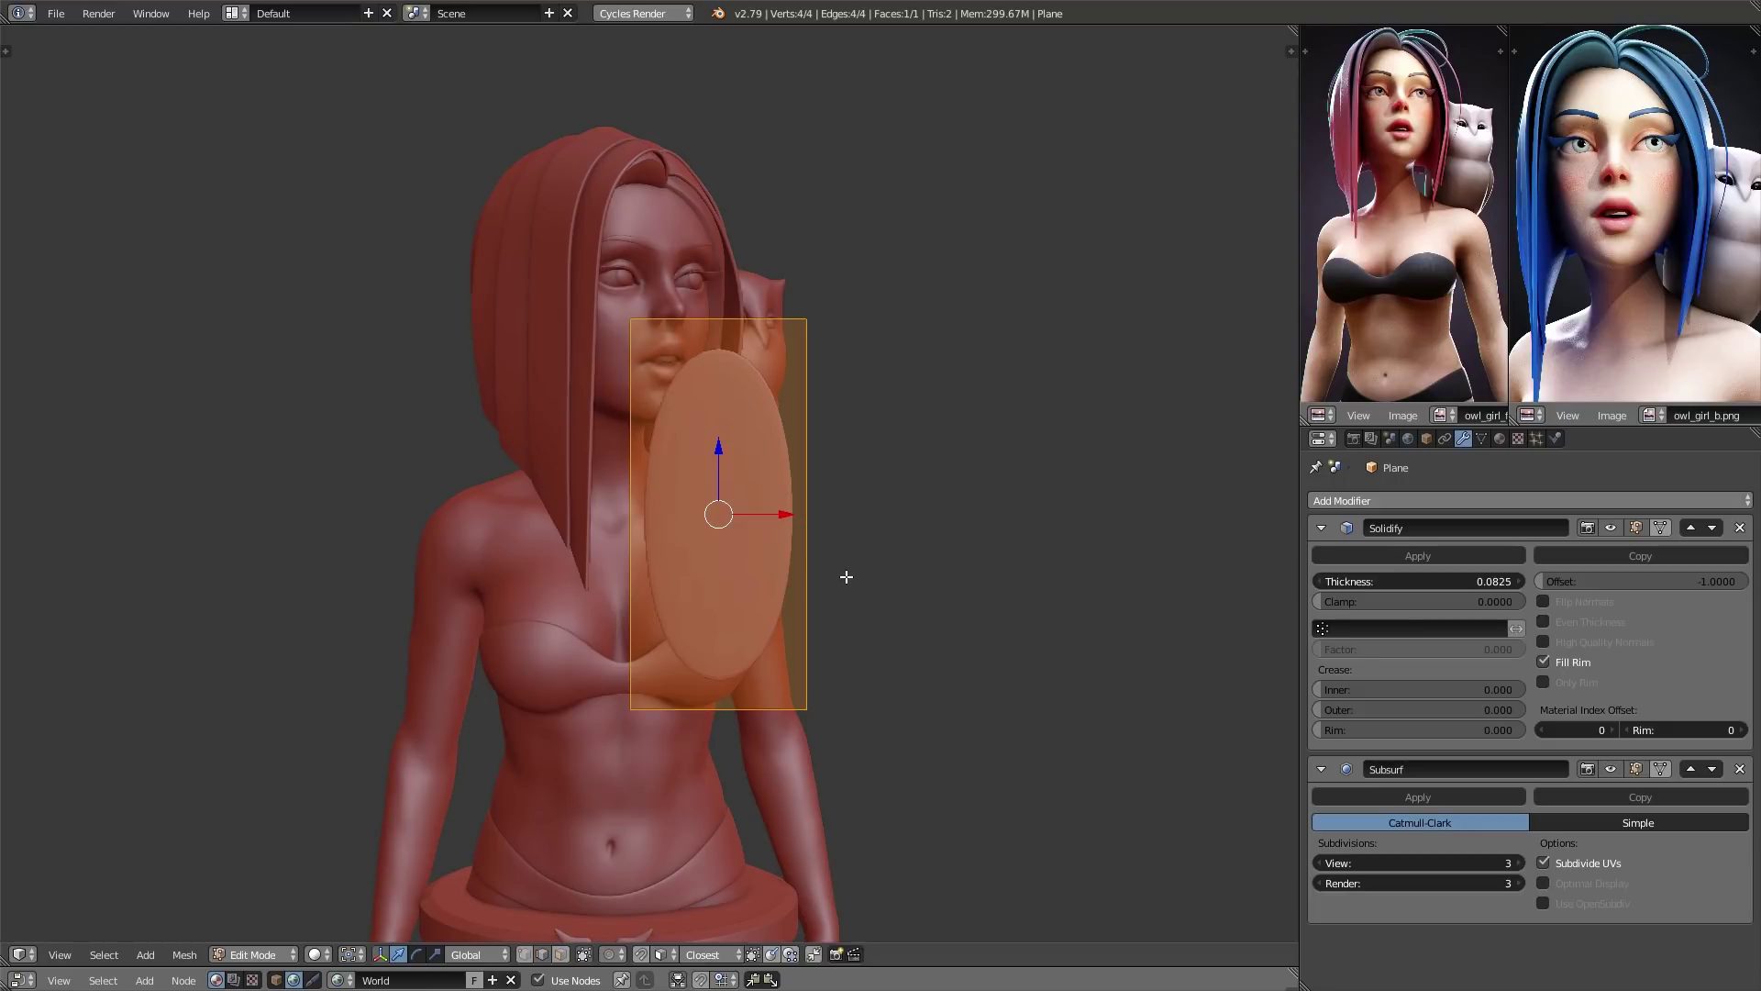
key("s")
key("x")
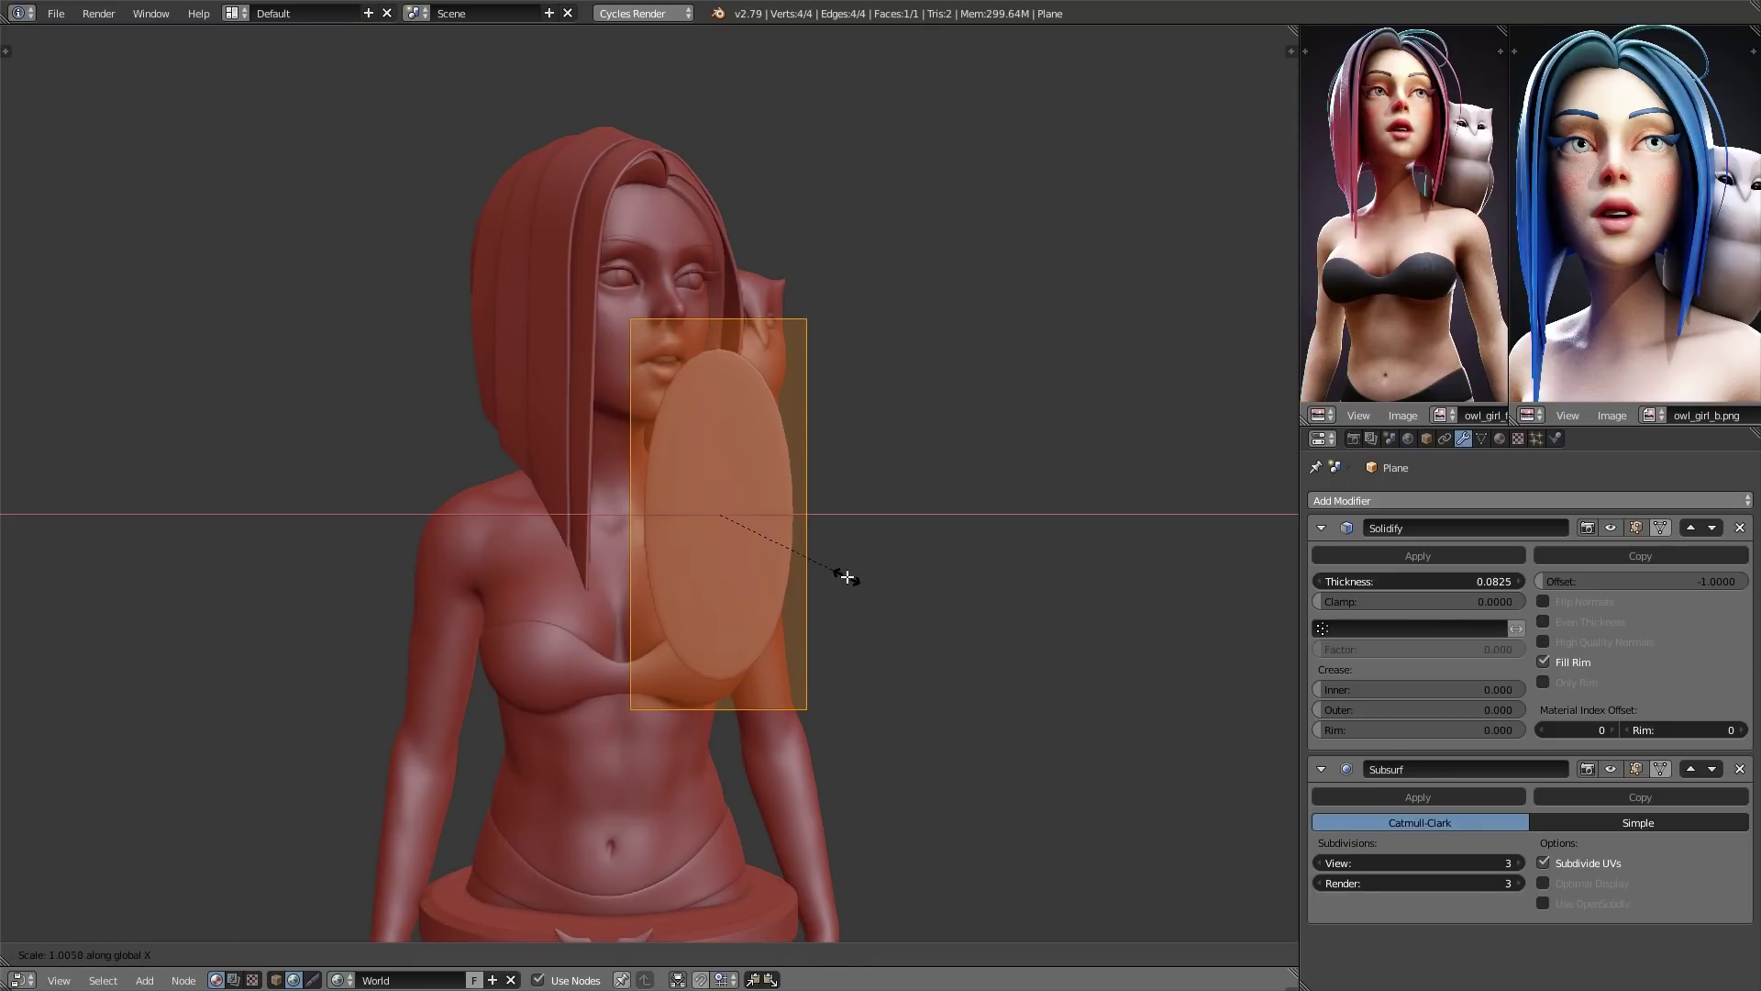
left_click(791, 511)
middle_click_drag(807, 654, 800, 561, "shift")
scroll(850, 528, "up", 1)
key("a")
key("a")
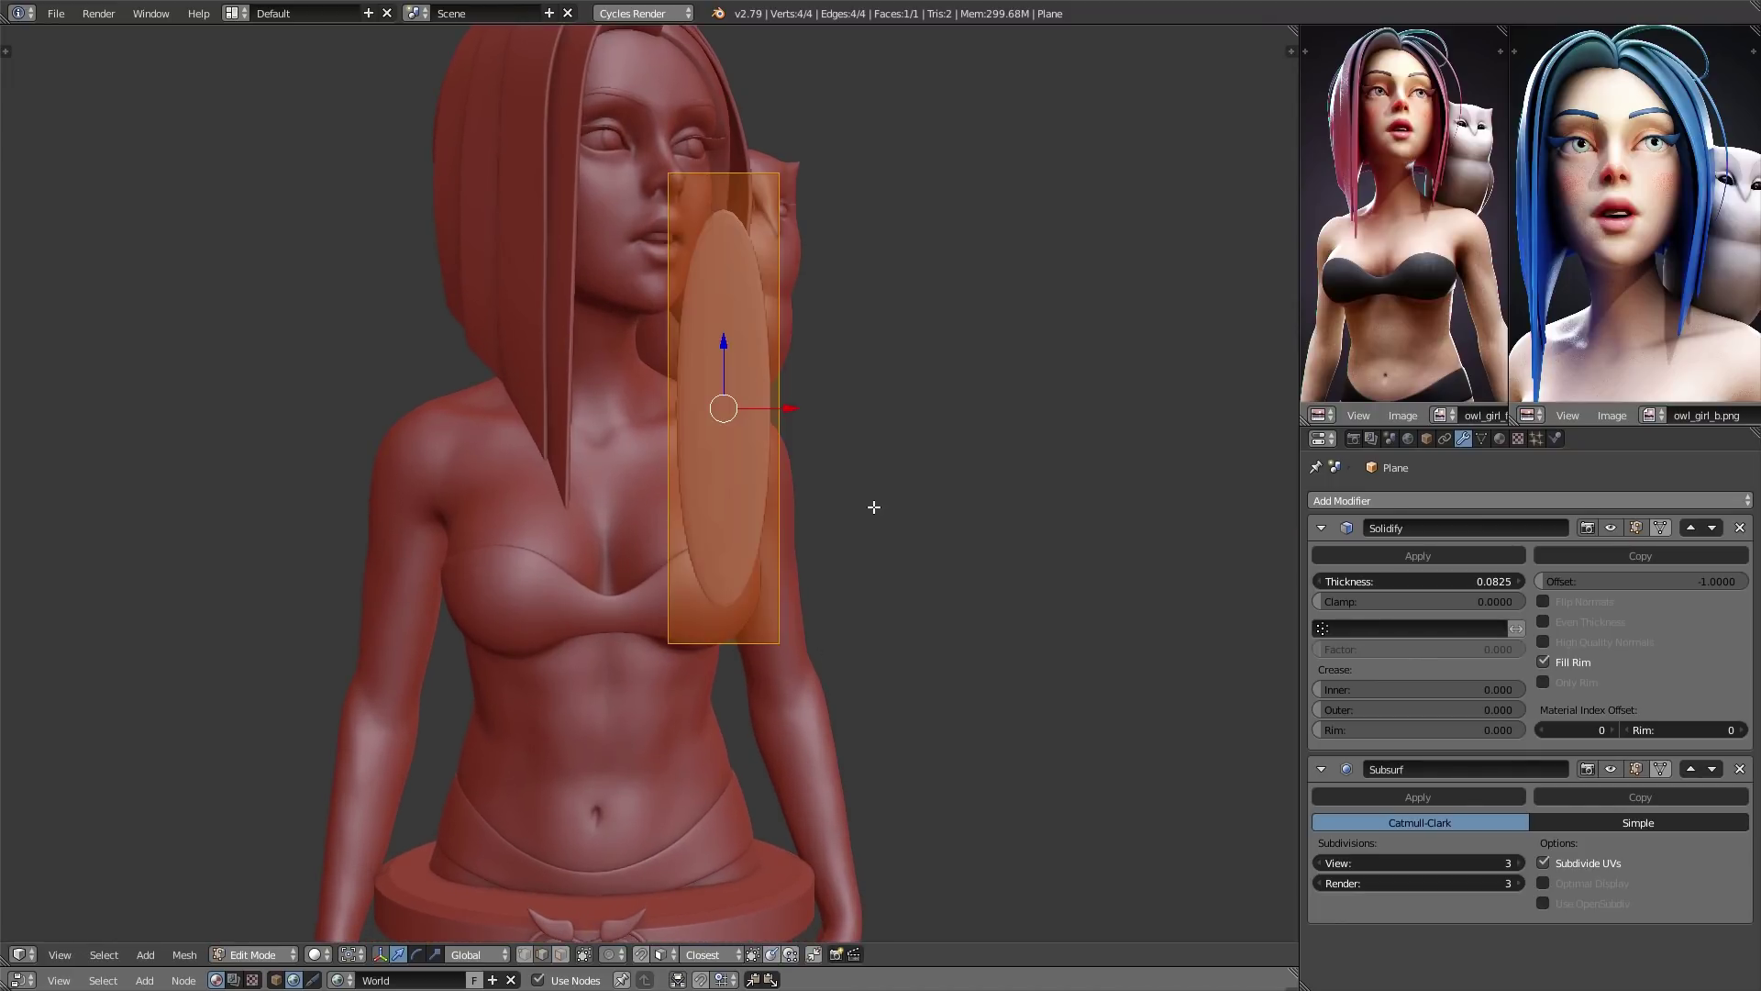
key("s")
key("x")
left_click(862, 498)
- Raise one bottom corner vertex, the one nearer the body's centre, along Z to give the strip a slanted tip
middle_click_drag(855, 578, 834, 558, "shift")
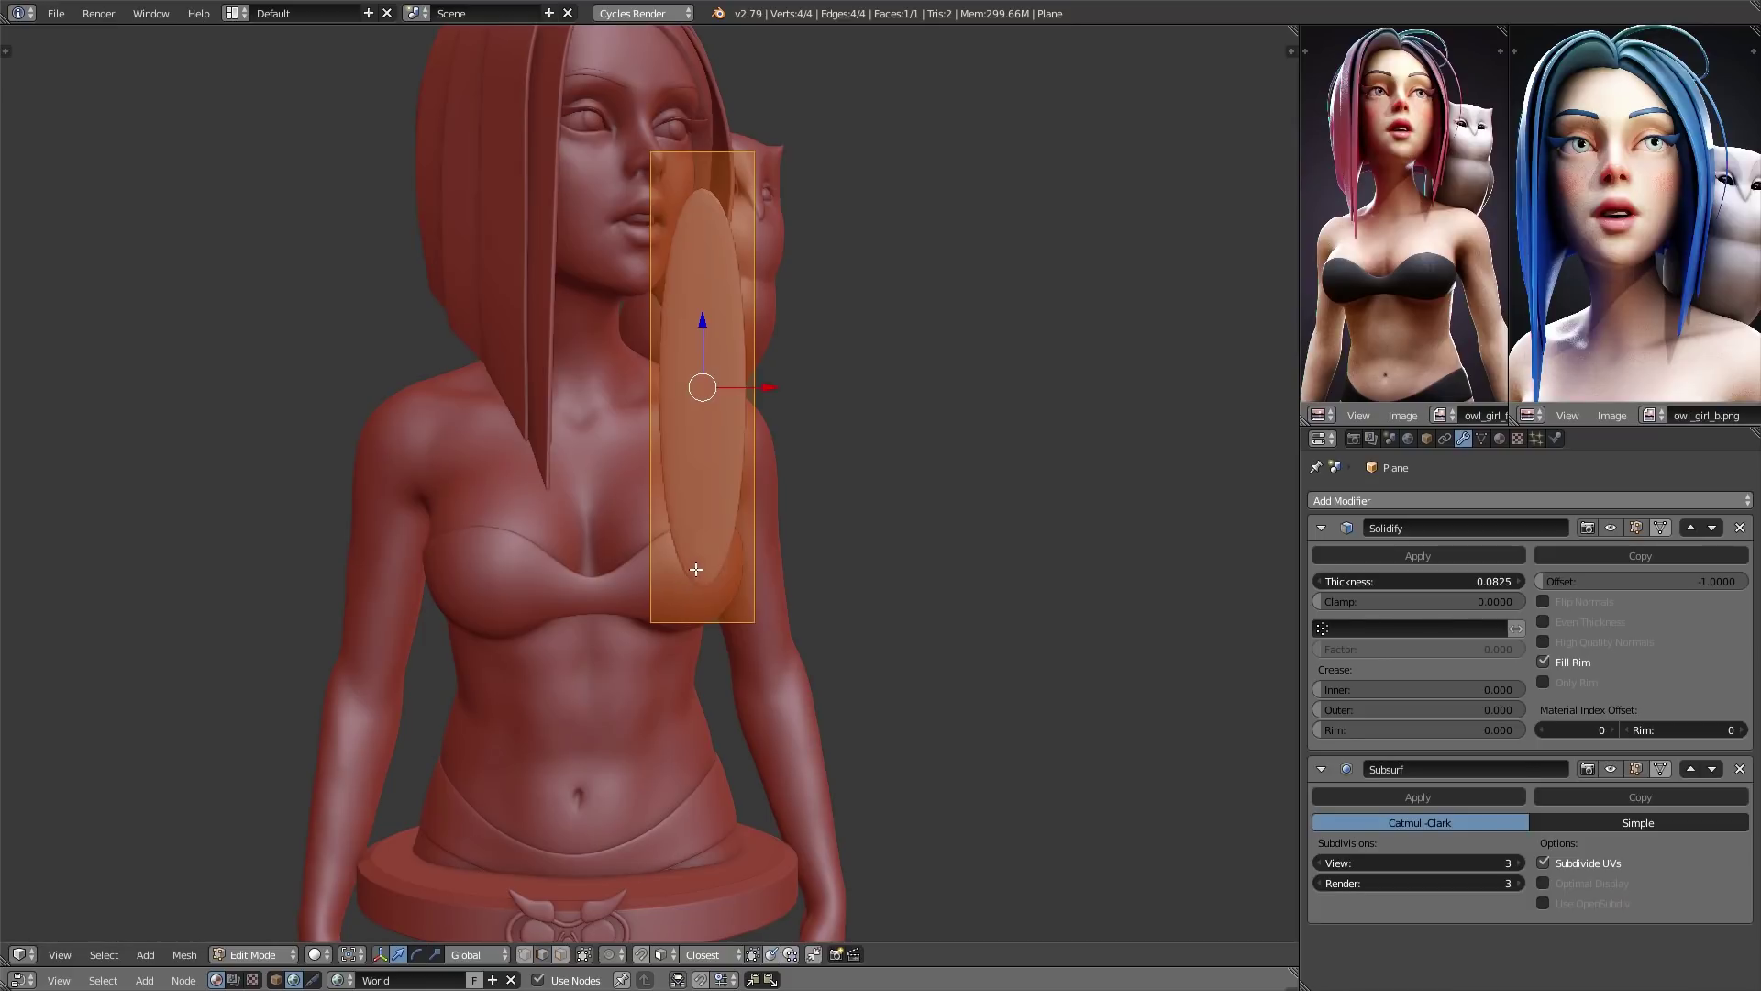
key("ctrl+Tab")
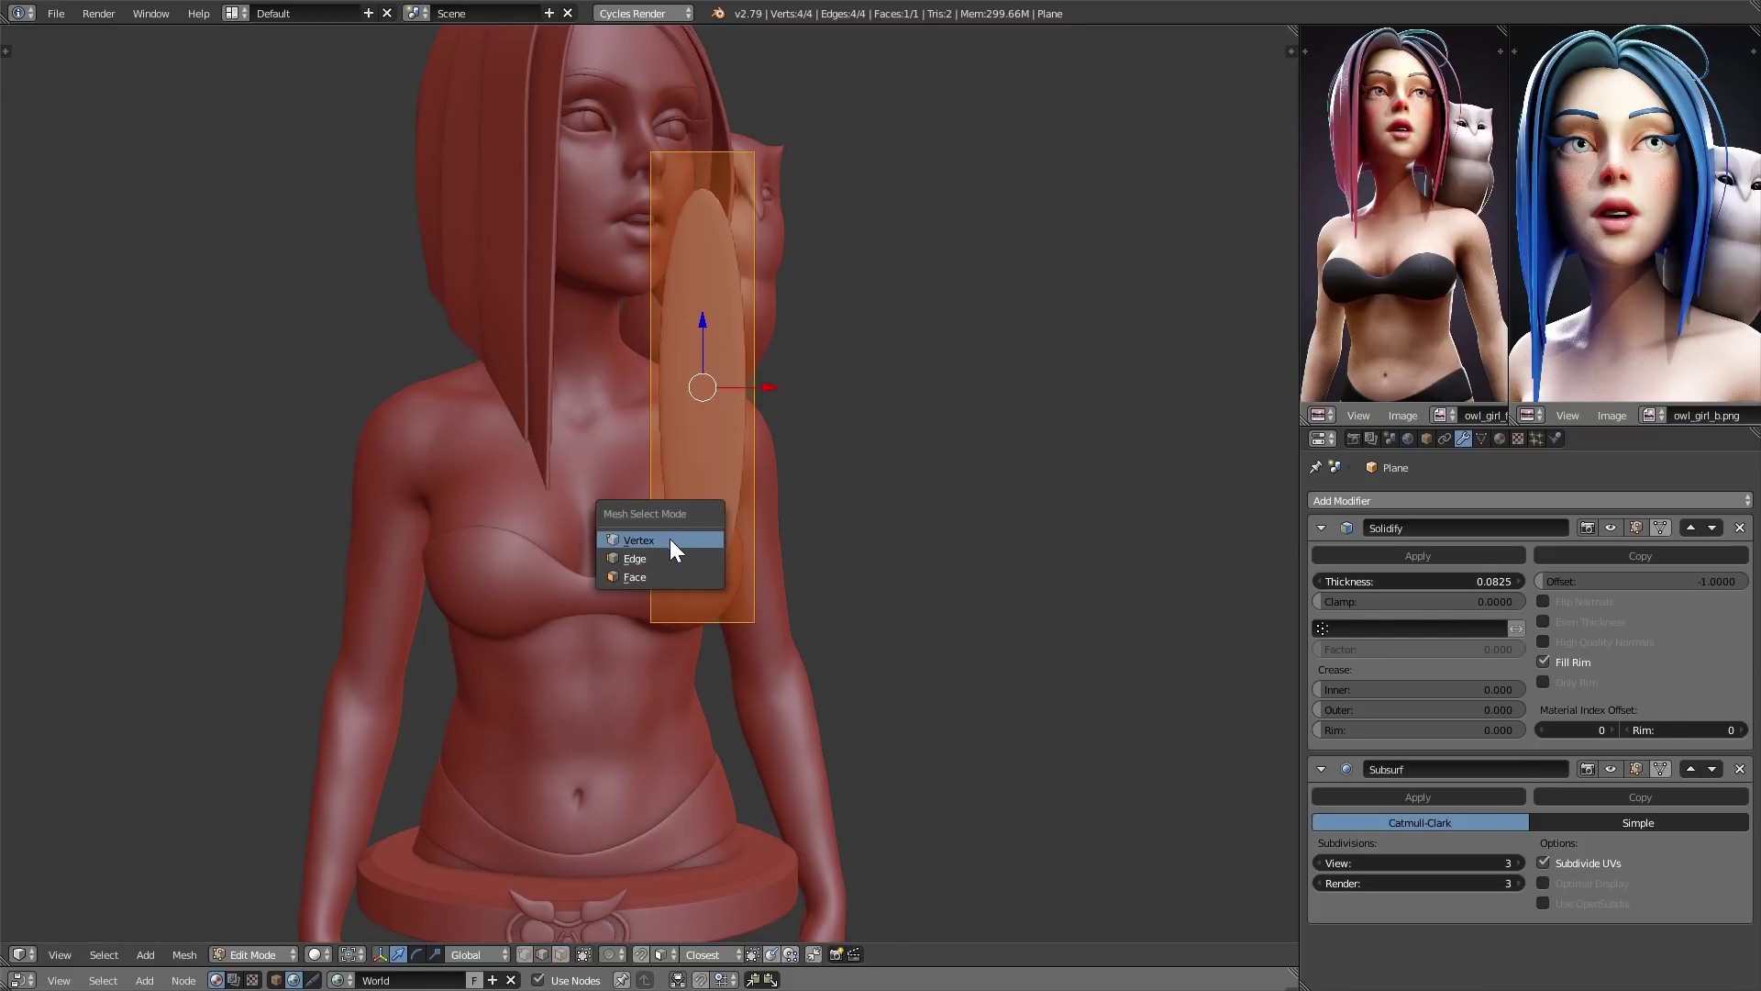
left_click(669, 539)
right_click(653, 622)
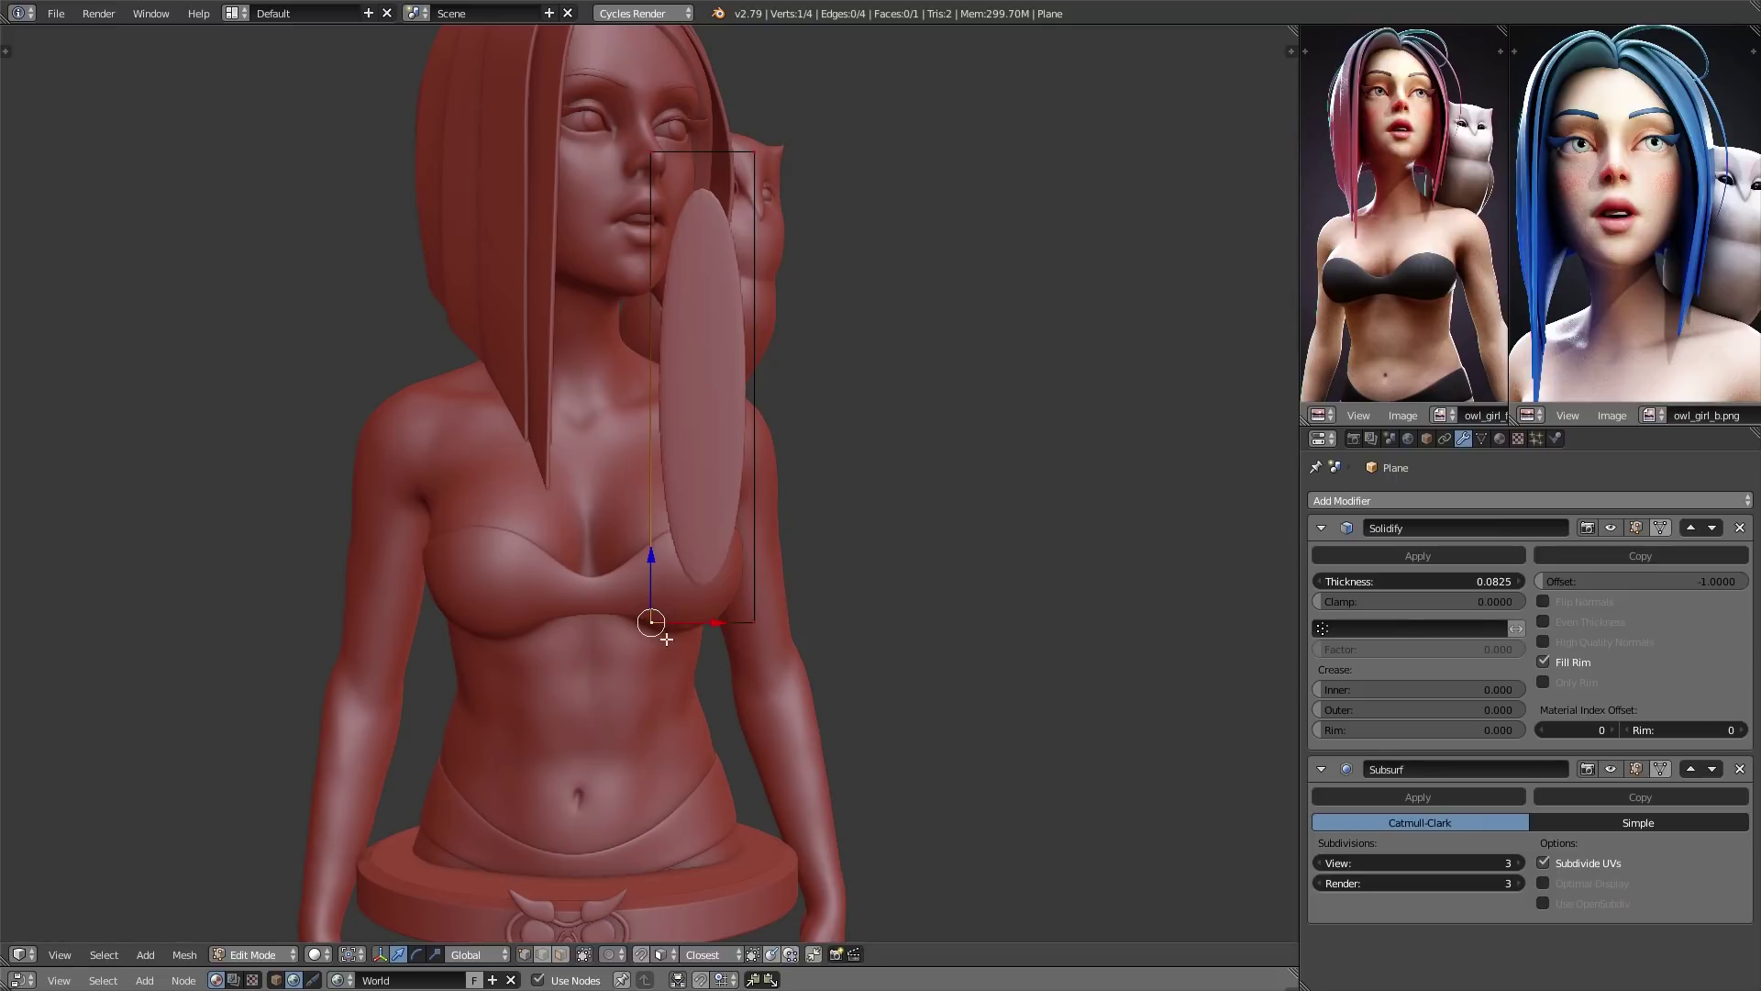
left_click_drag(653, 575, 660, 516)
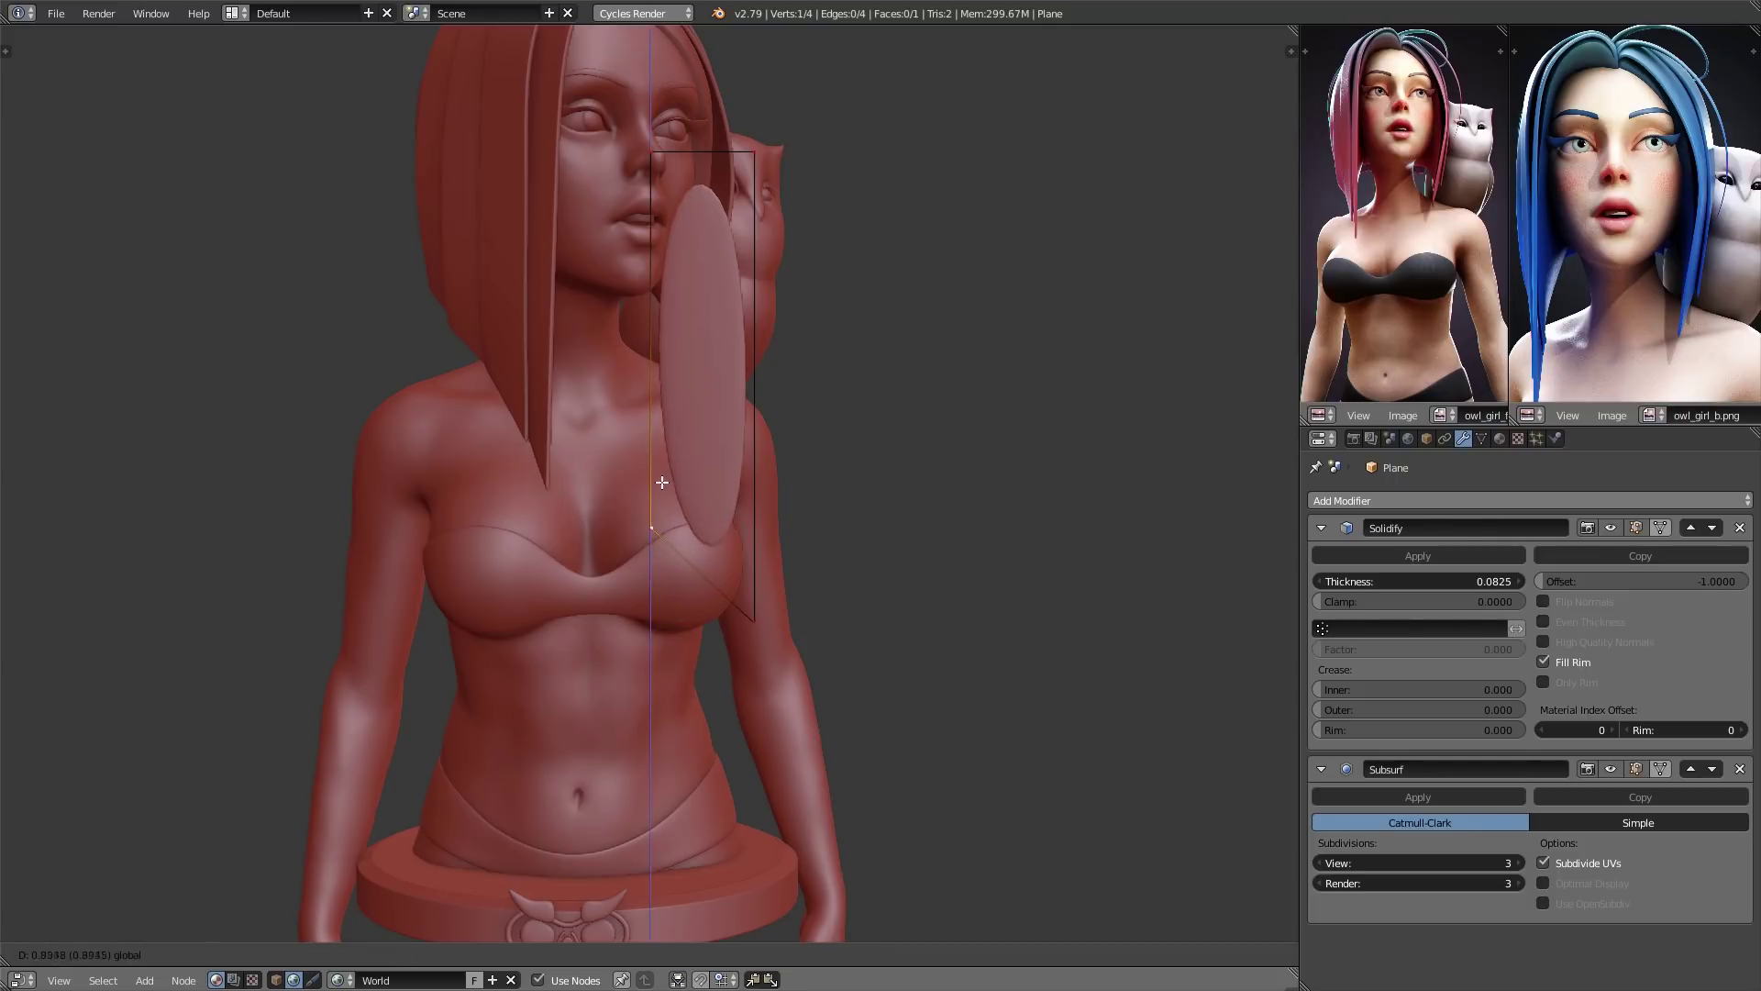
left_click(662, 482)
- Extrude the strip's top edge four times in an arc that curls over and back down toward the face
mouse_move(660, 523)
middle_mouse_down()
mouse_move(905, 503)
mouse_move(683, 530)
middle_mouse_up()
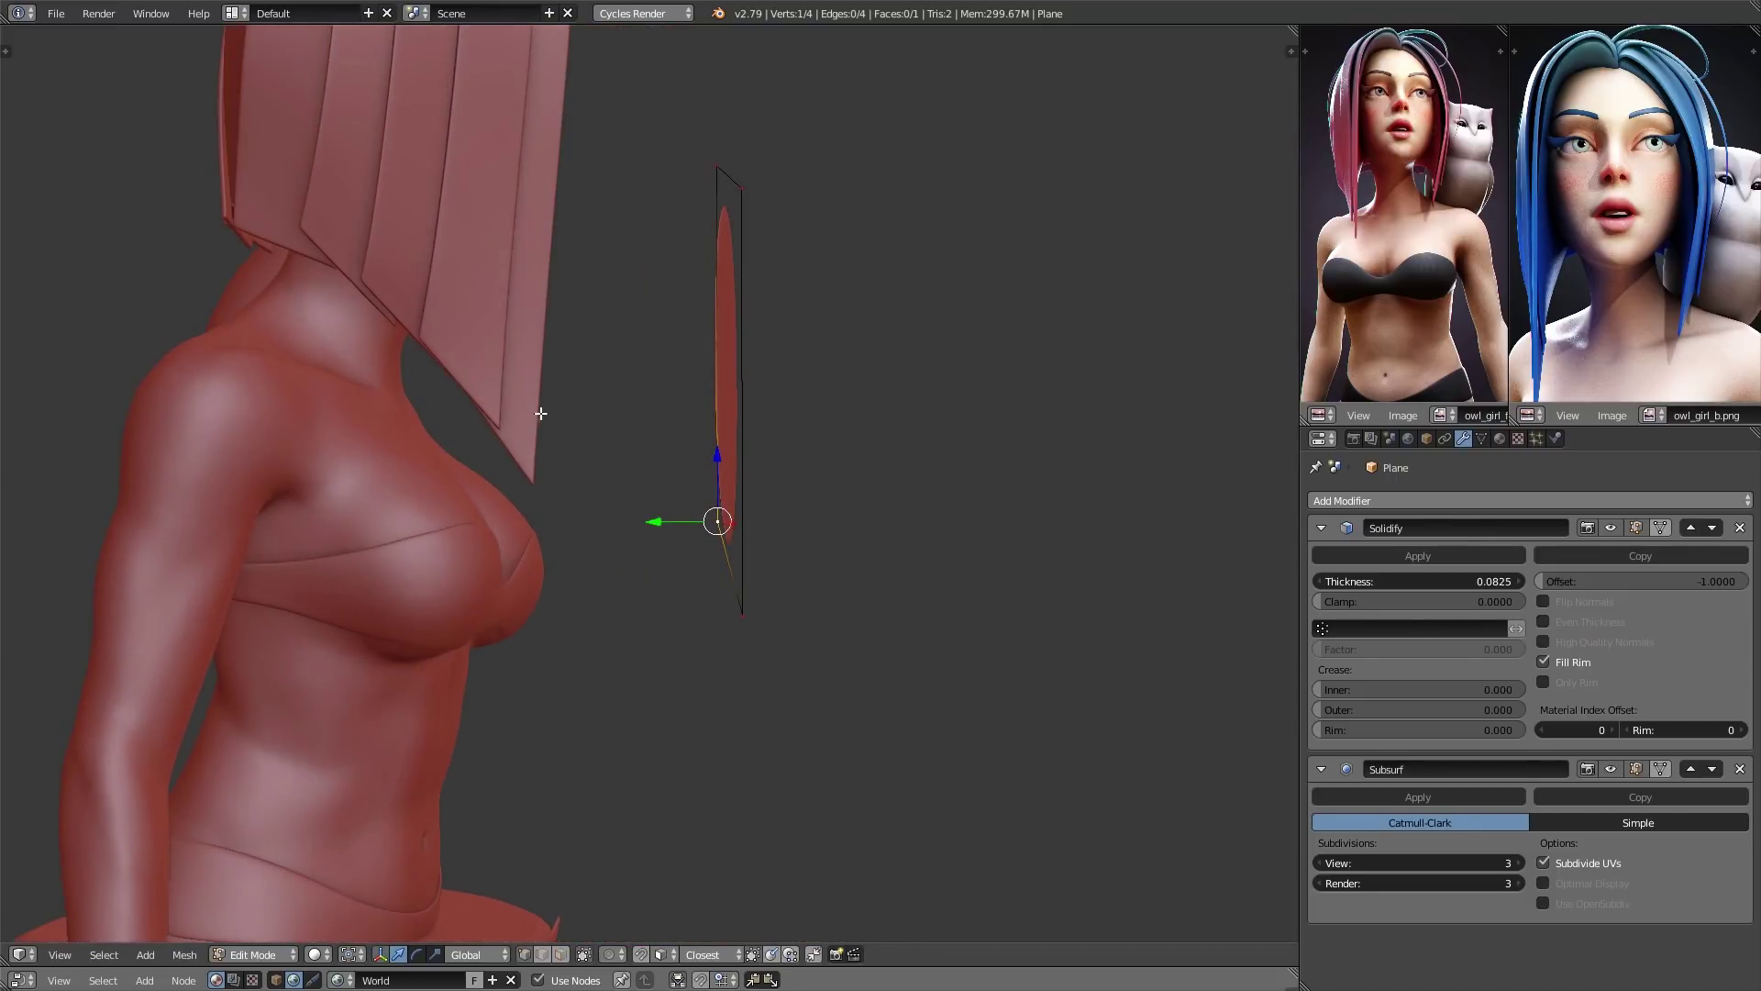
middle_click_drag(826, 564, 725, 501)
scroll(753, 569, "up", 3)
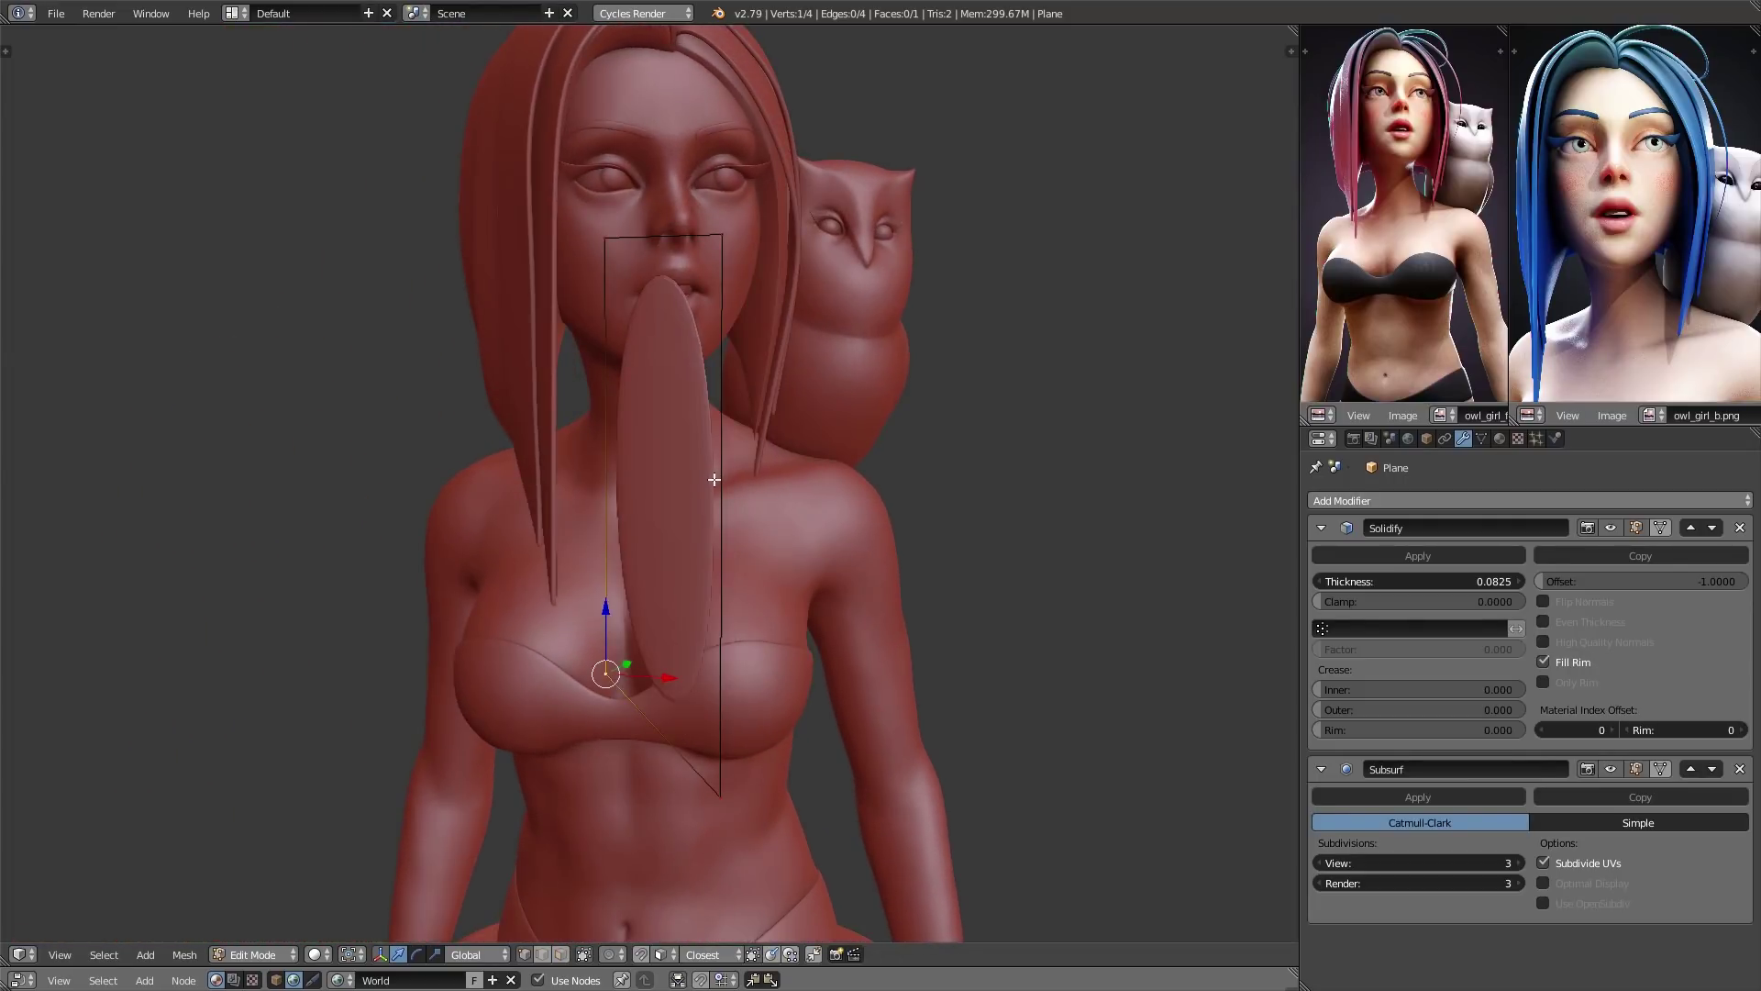
key("ctrl+Tab")
left_click(708, 499)
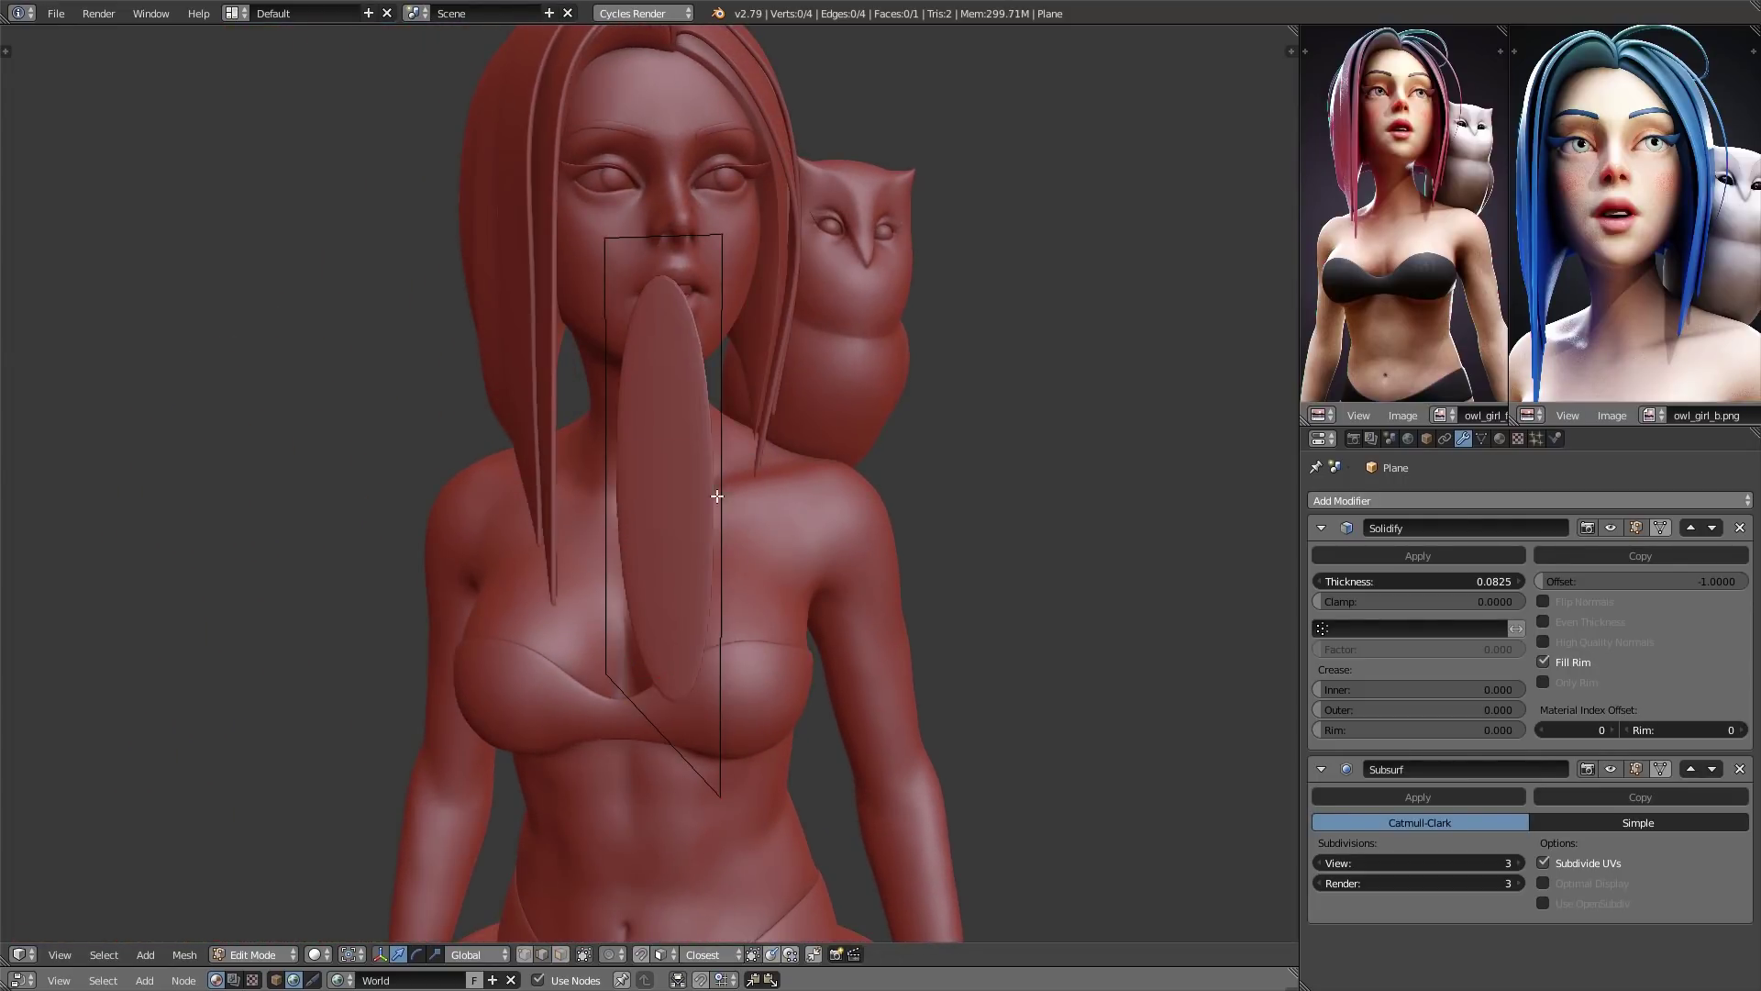
middle_click_drag(782, 490, 731, 502)
middle_click_drag(743, 396, 707, 510)
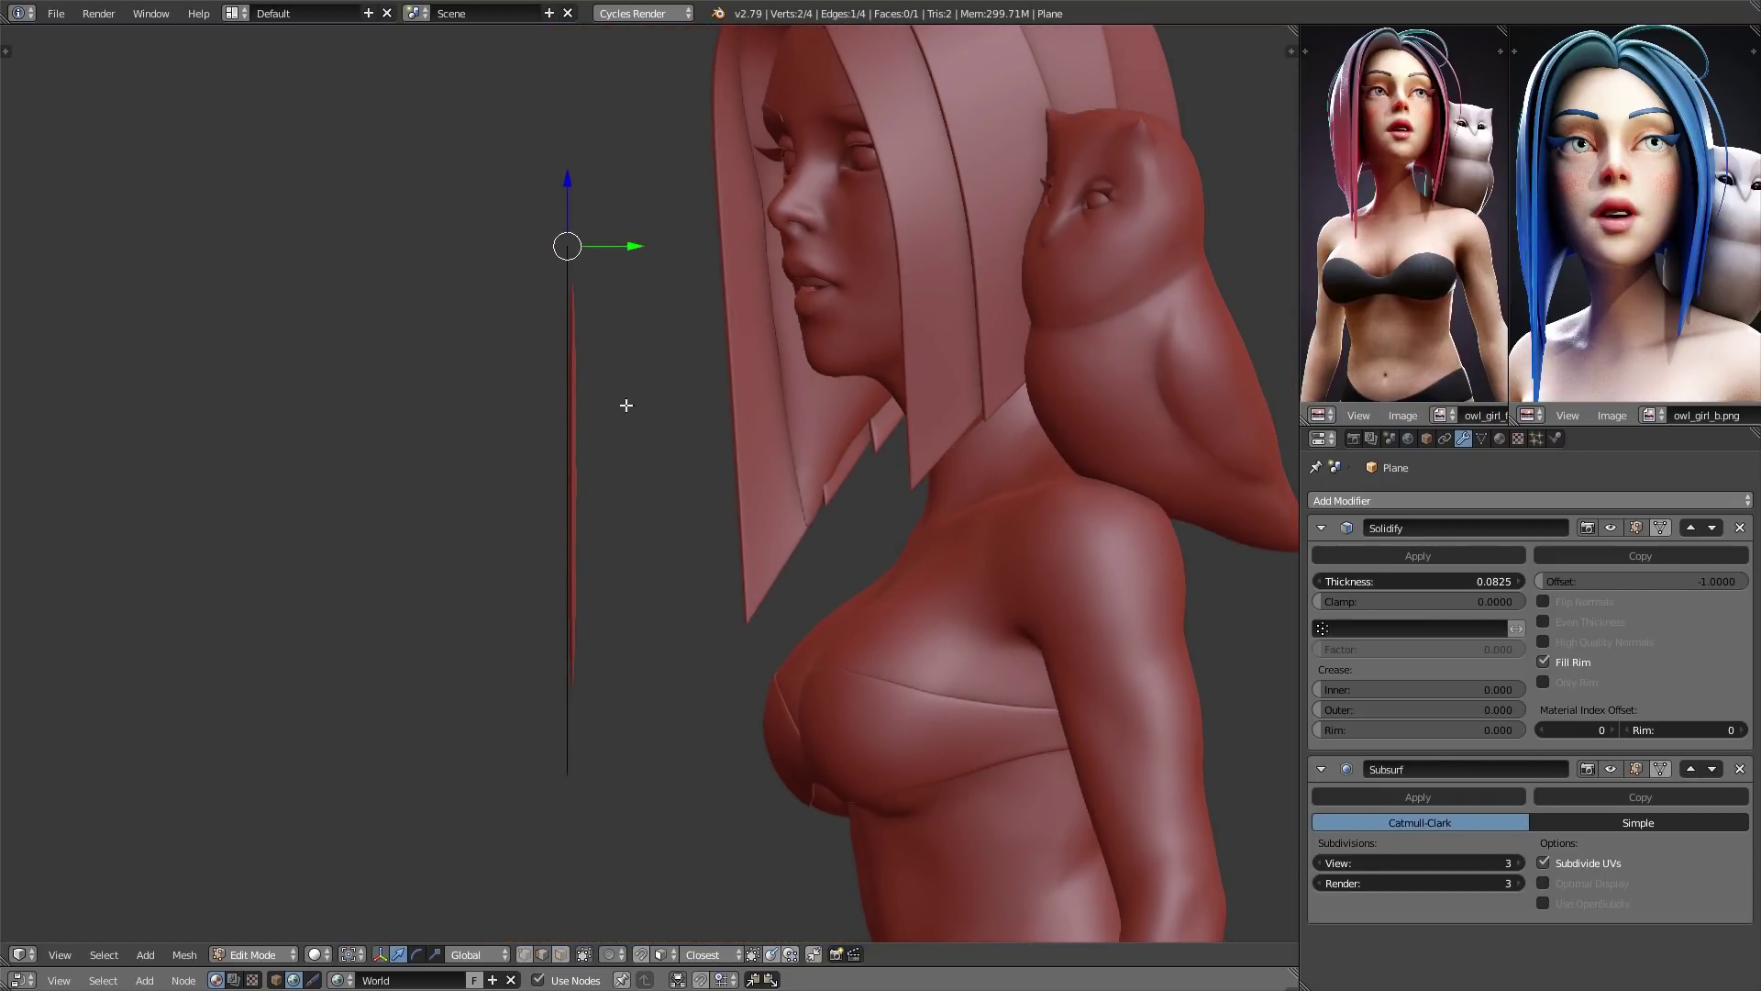
middle_click_drag(627, 405, 664, 558)
key("e")
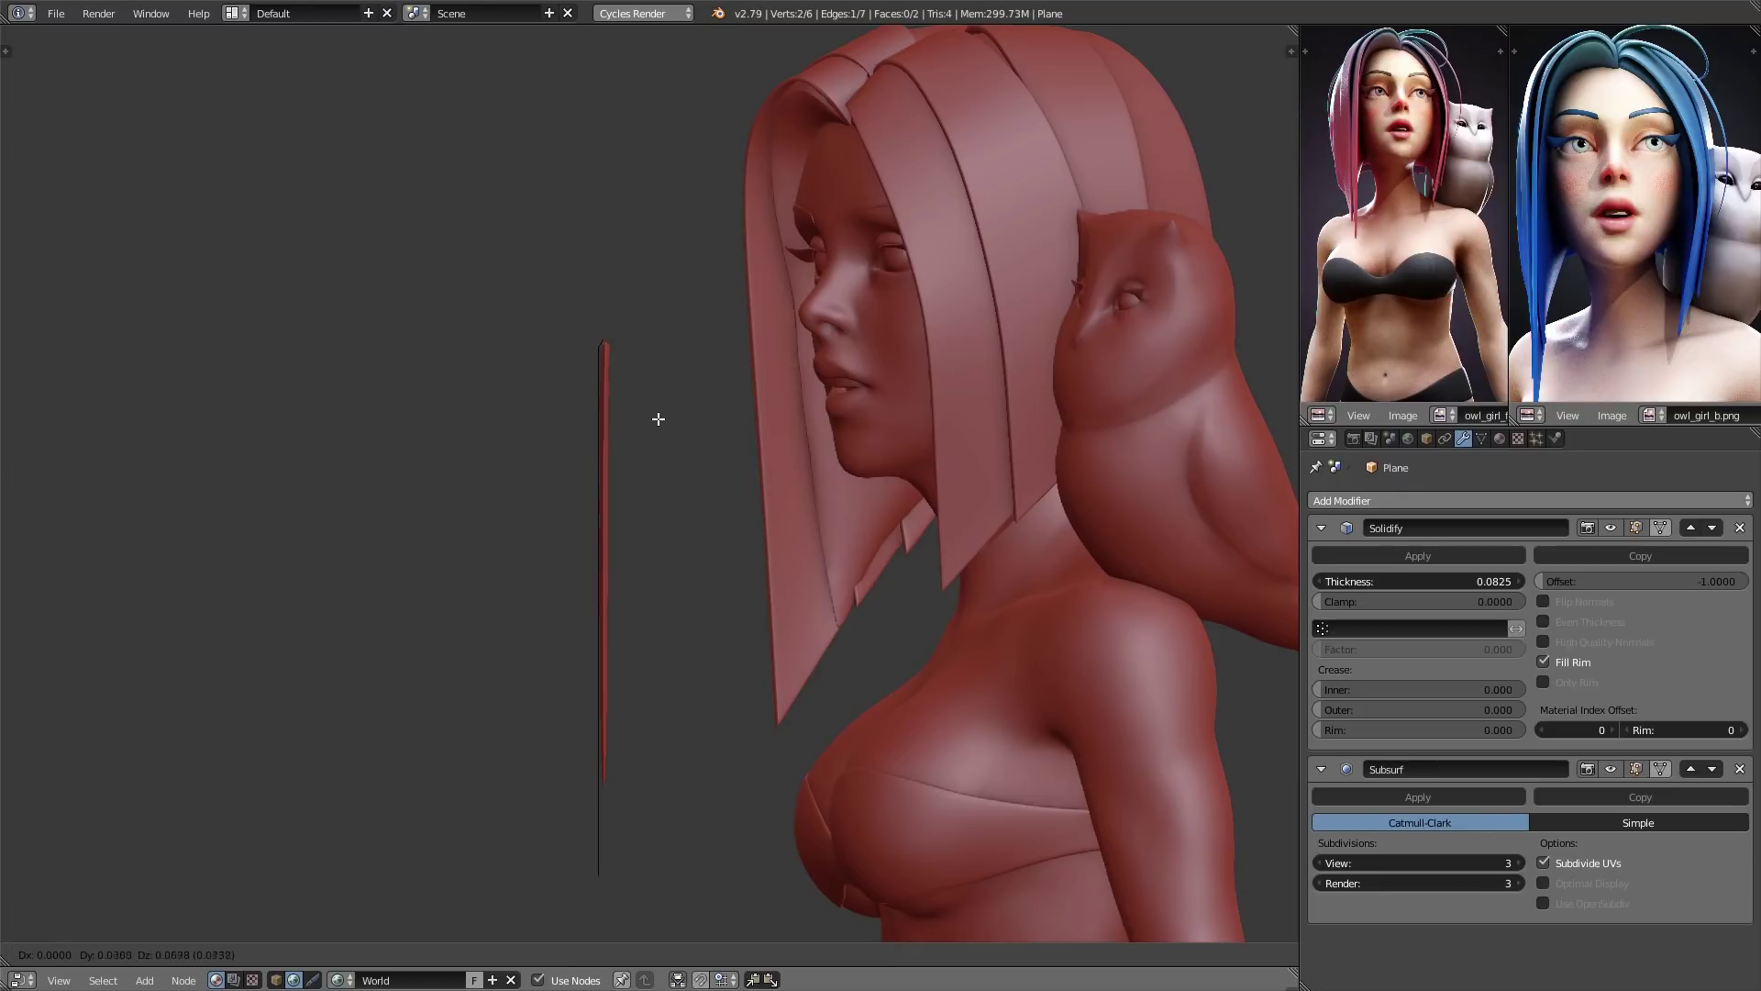
left_click(693, 375)
key("e")
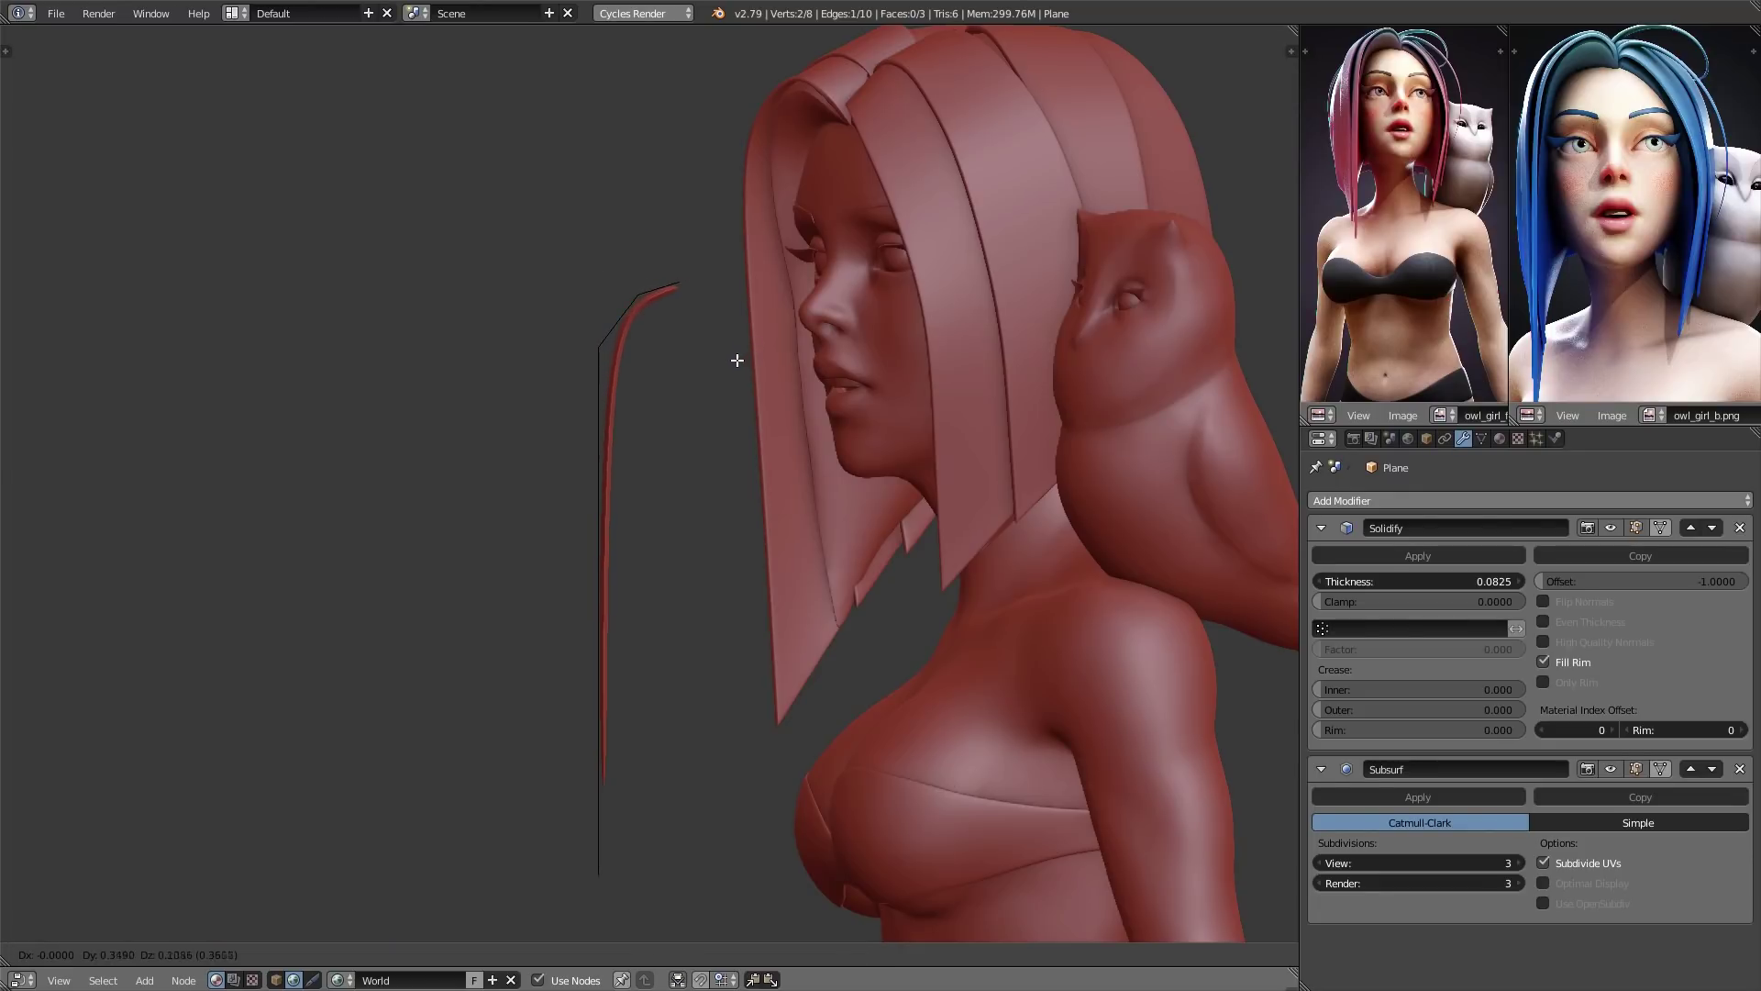
left_click(774, 405)
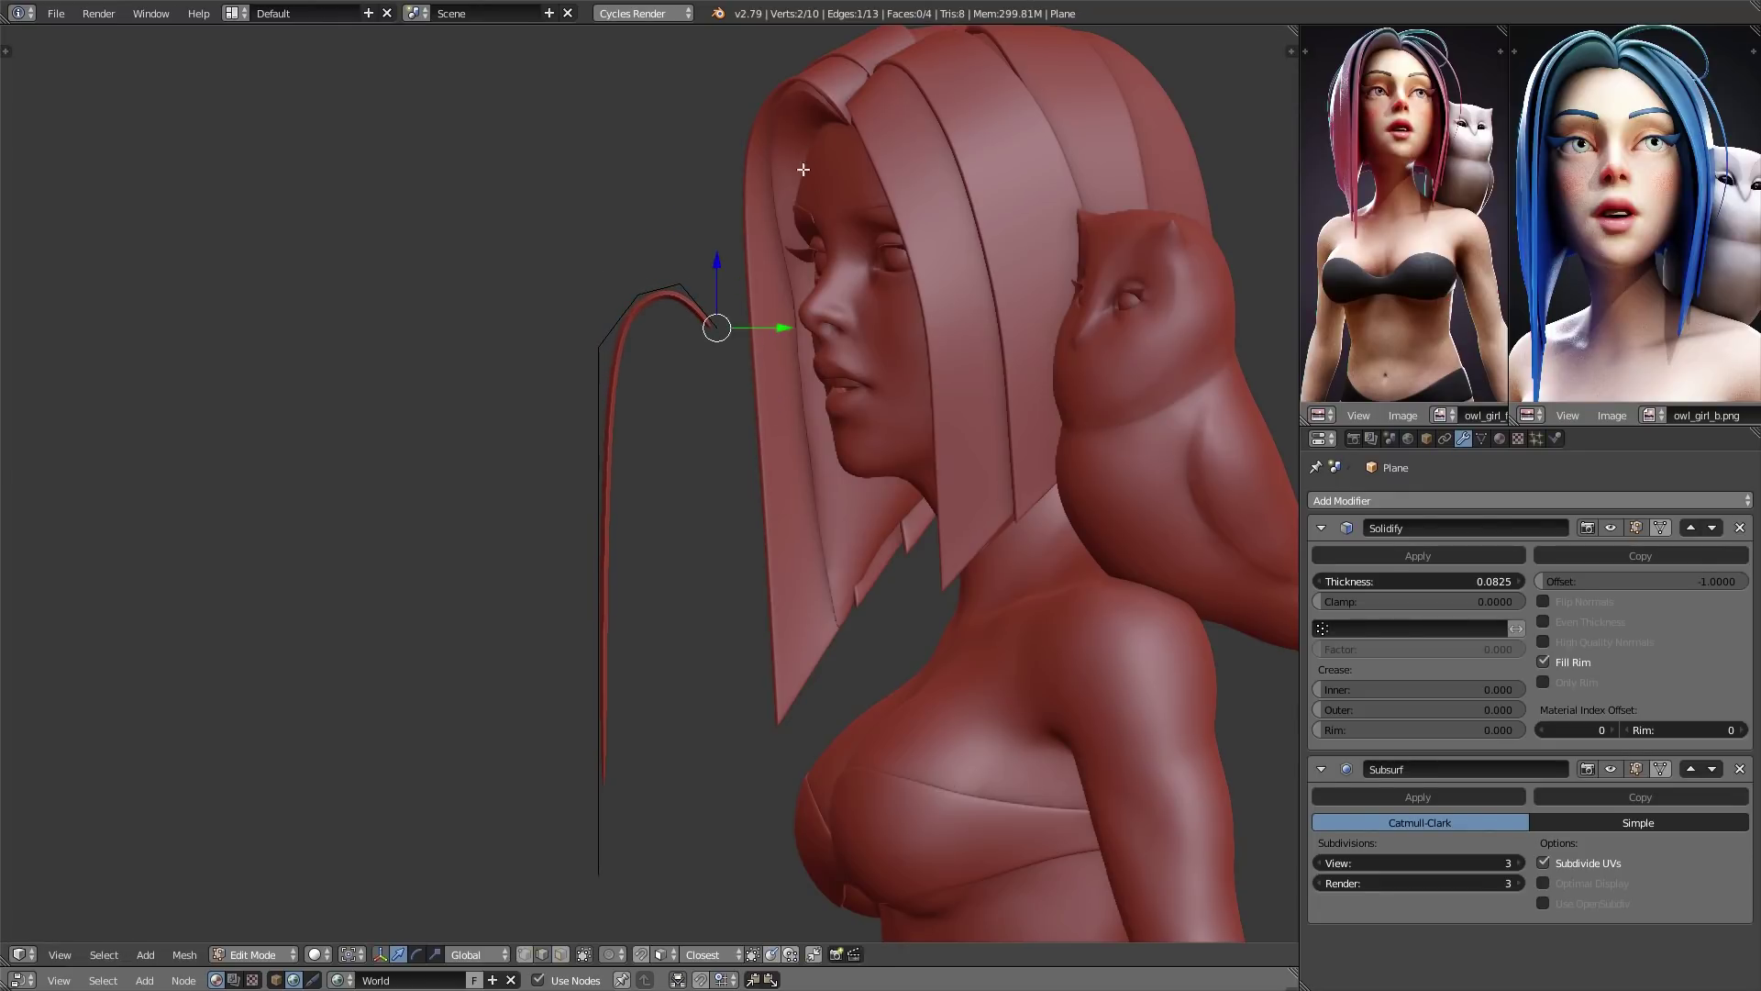
key("e")
left_click(804, 196)
middle_click_drag(804, 197, 833, 144)
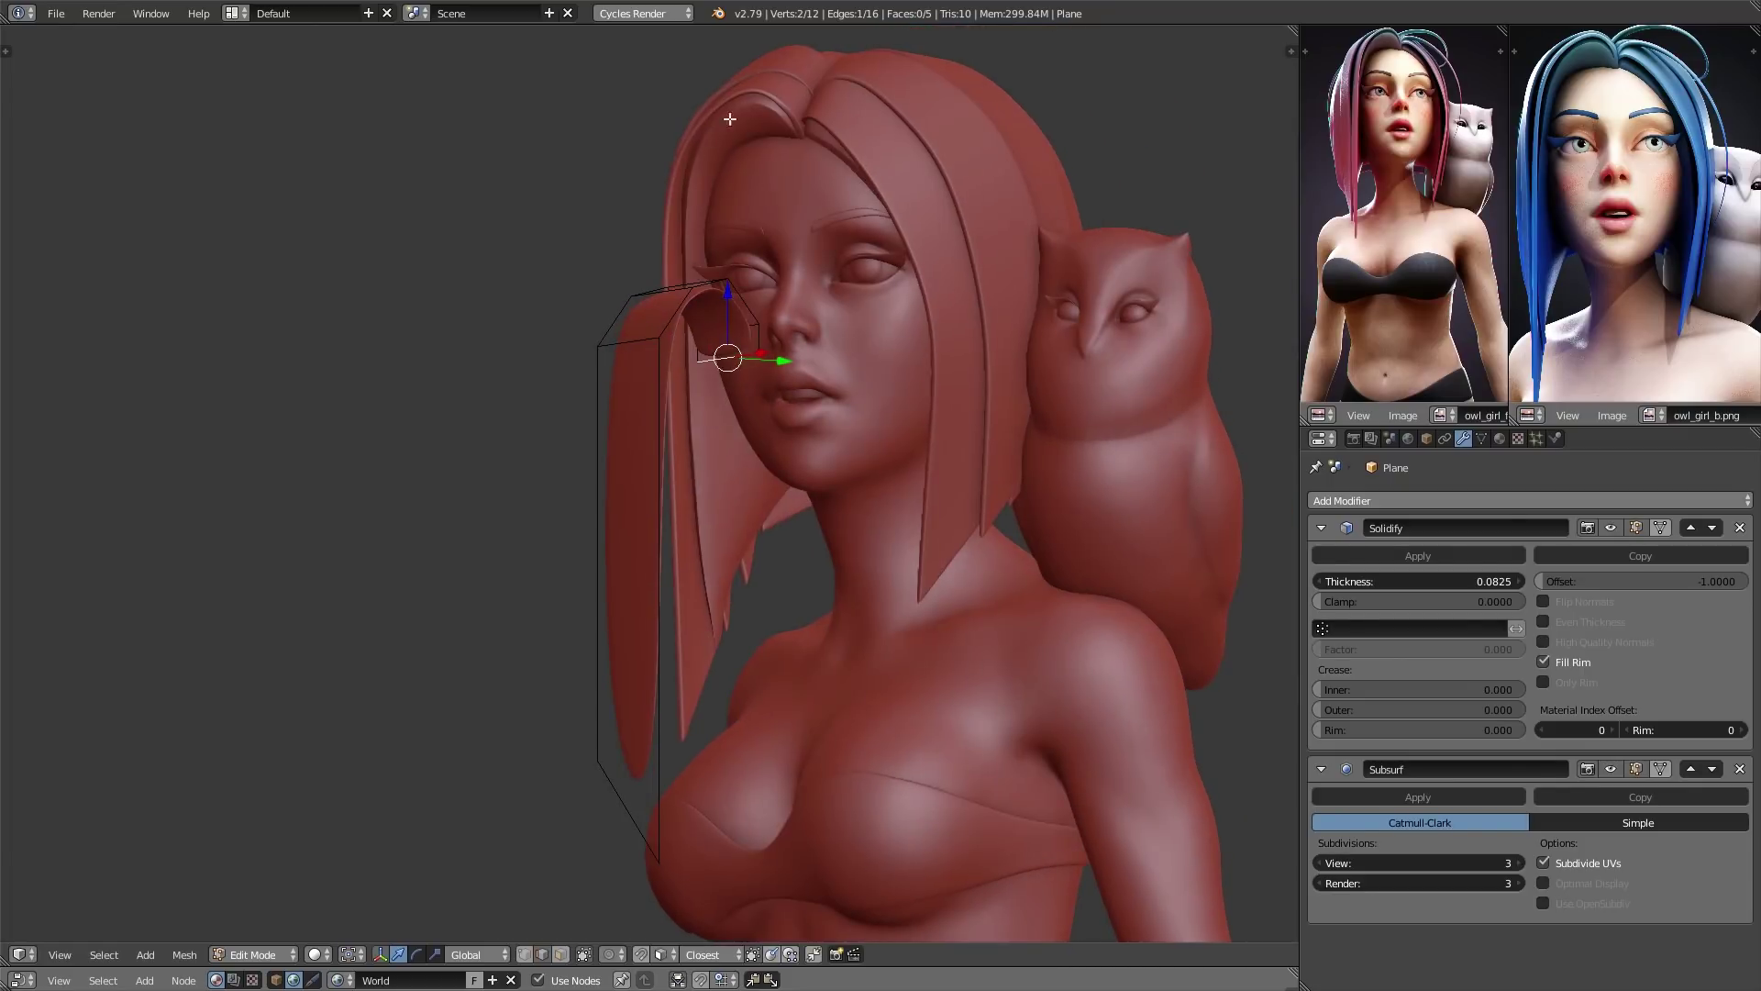
- Add a crosswise loop cut to the strand and slide it close to the slanted bottom edge to sharpen the tip
middle_click_drag(827, 252, 830, 551)
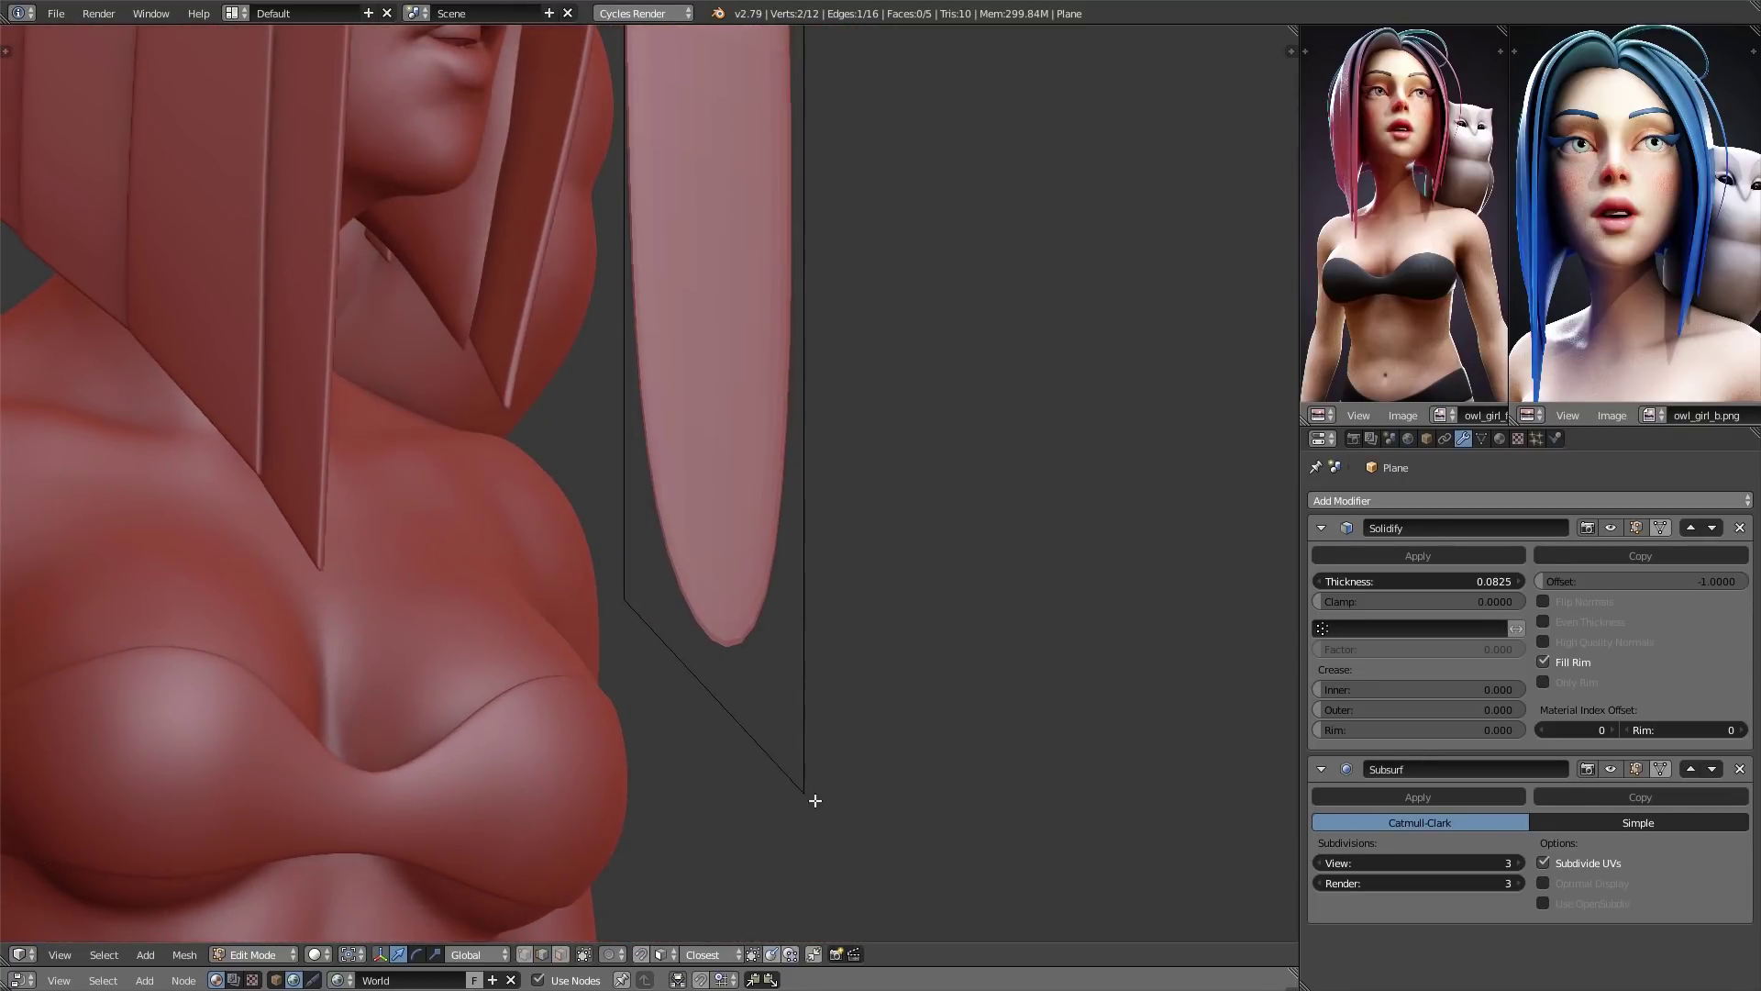
middle_click_drag(730, 627, 655, 450)
middle_click_drag(794, 458, 699, 608)
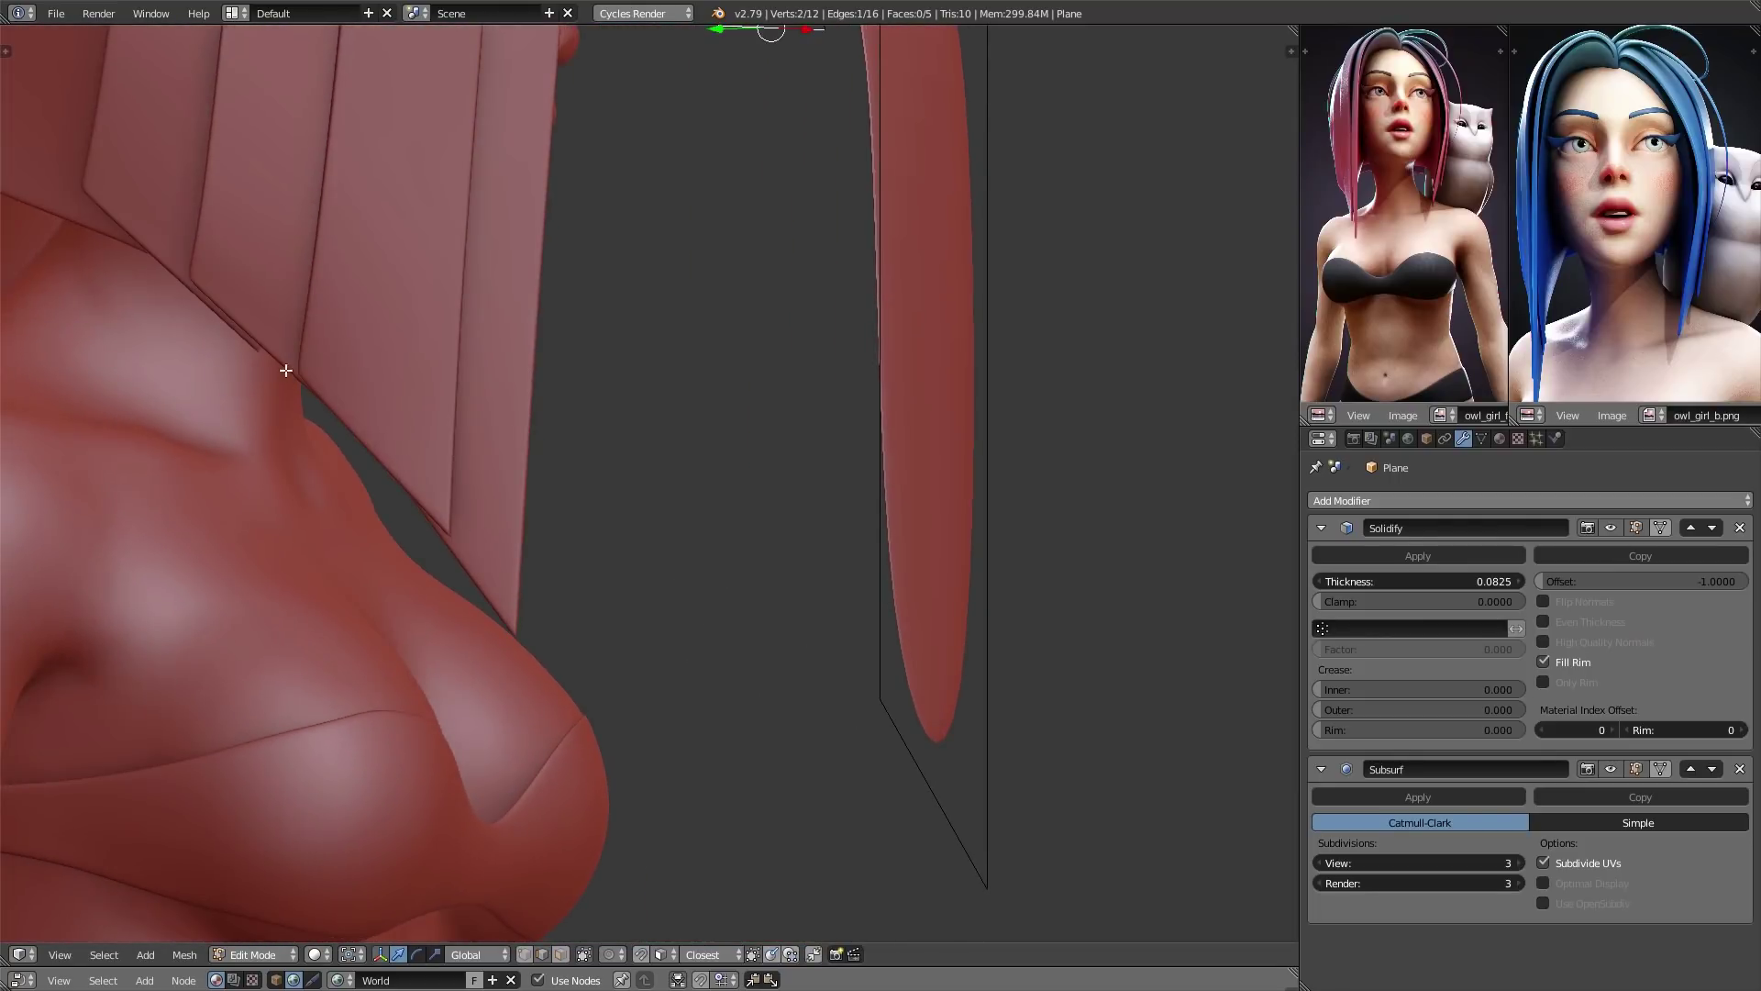
middle_click_drag(945, 586, 780, 729)
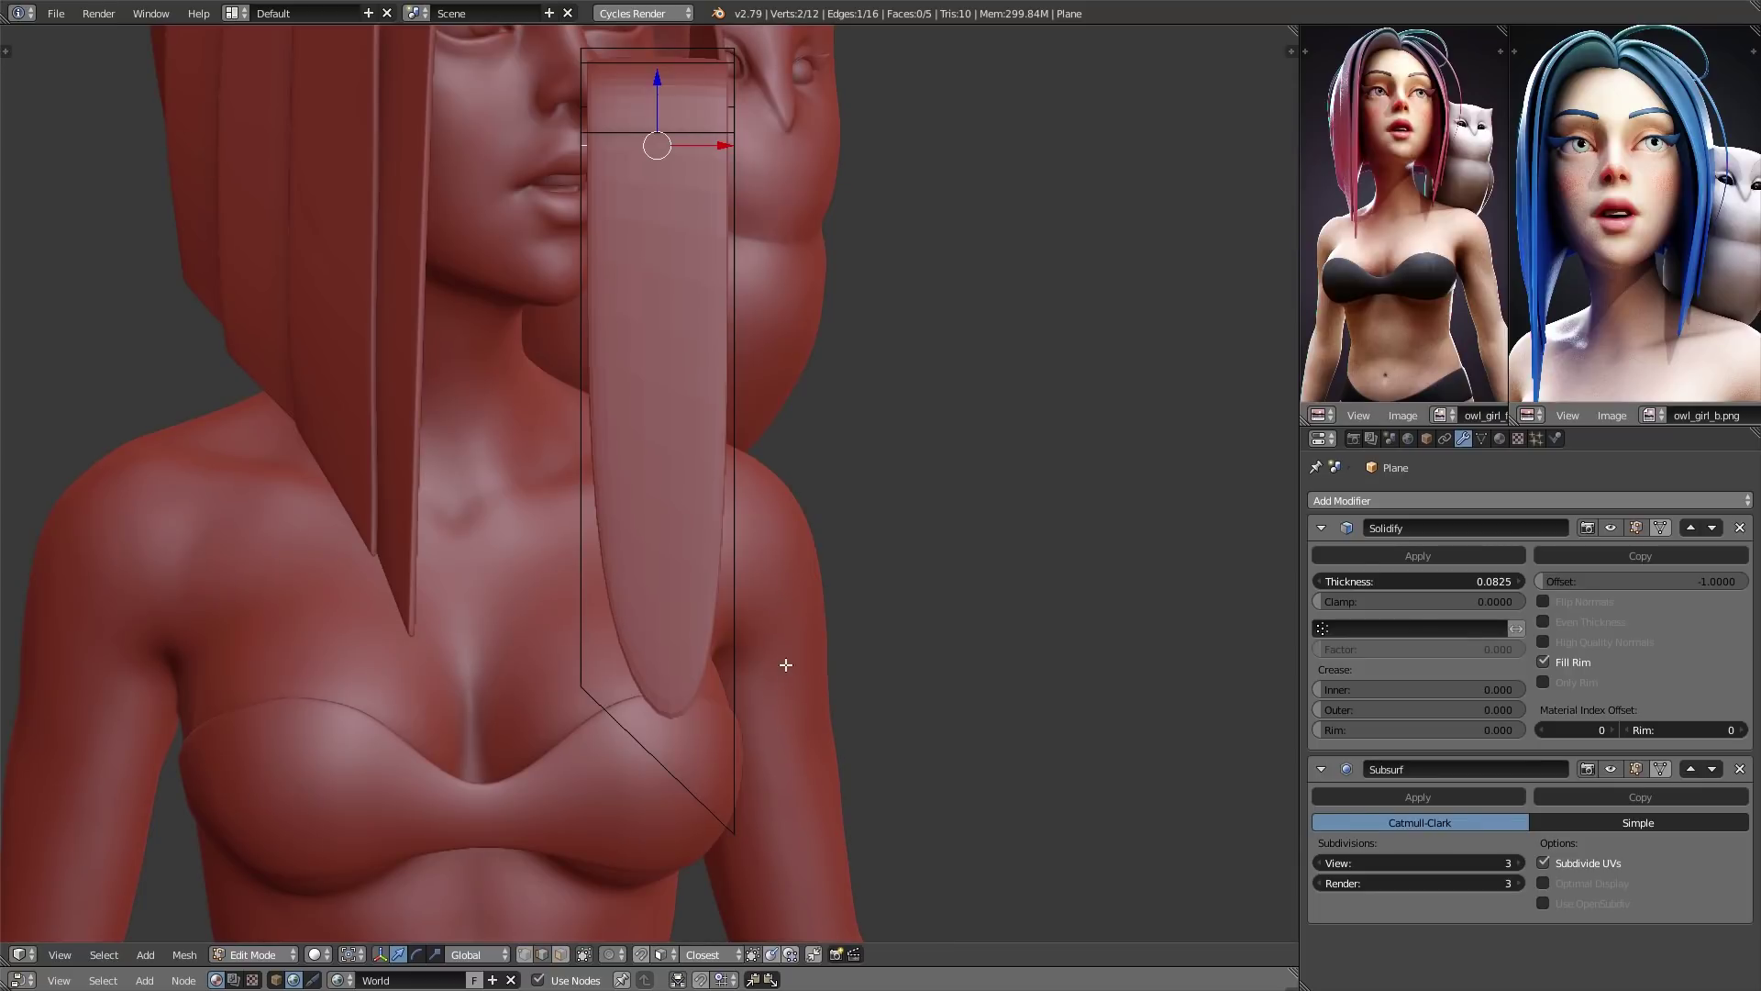
key("ctrl+r")
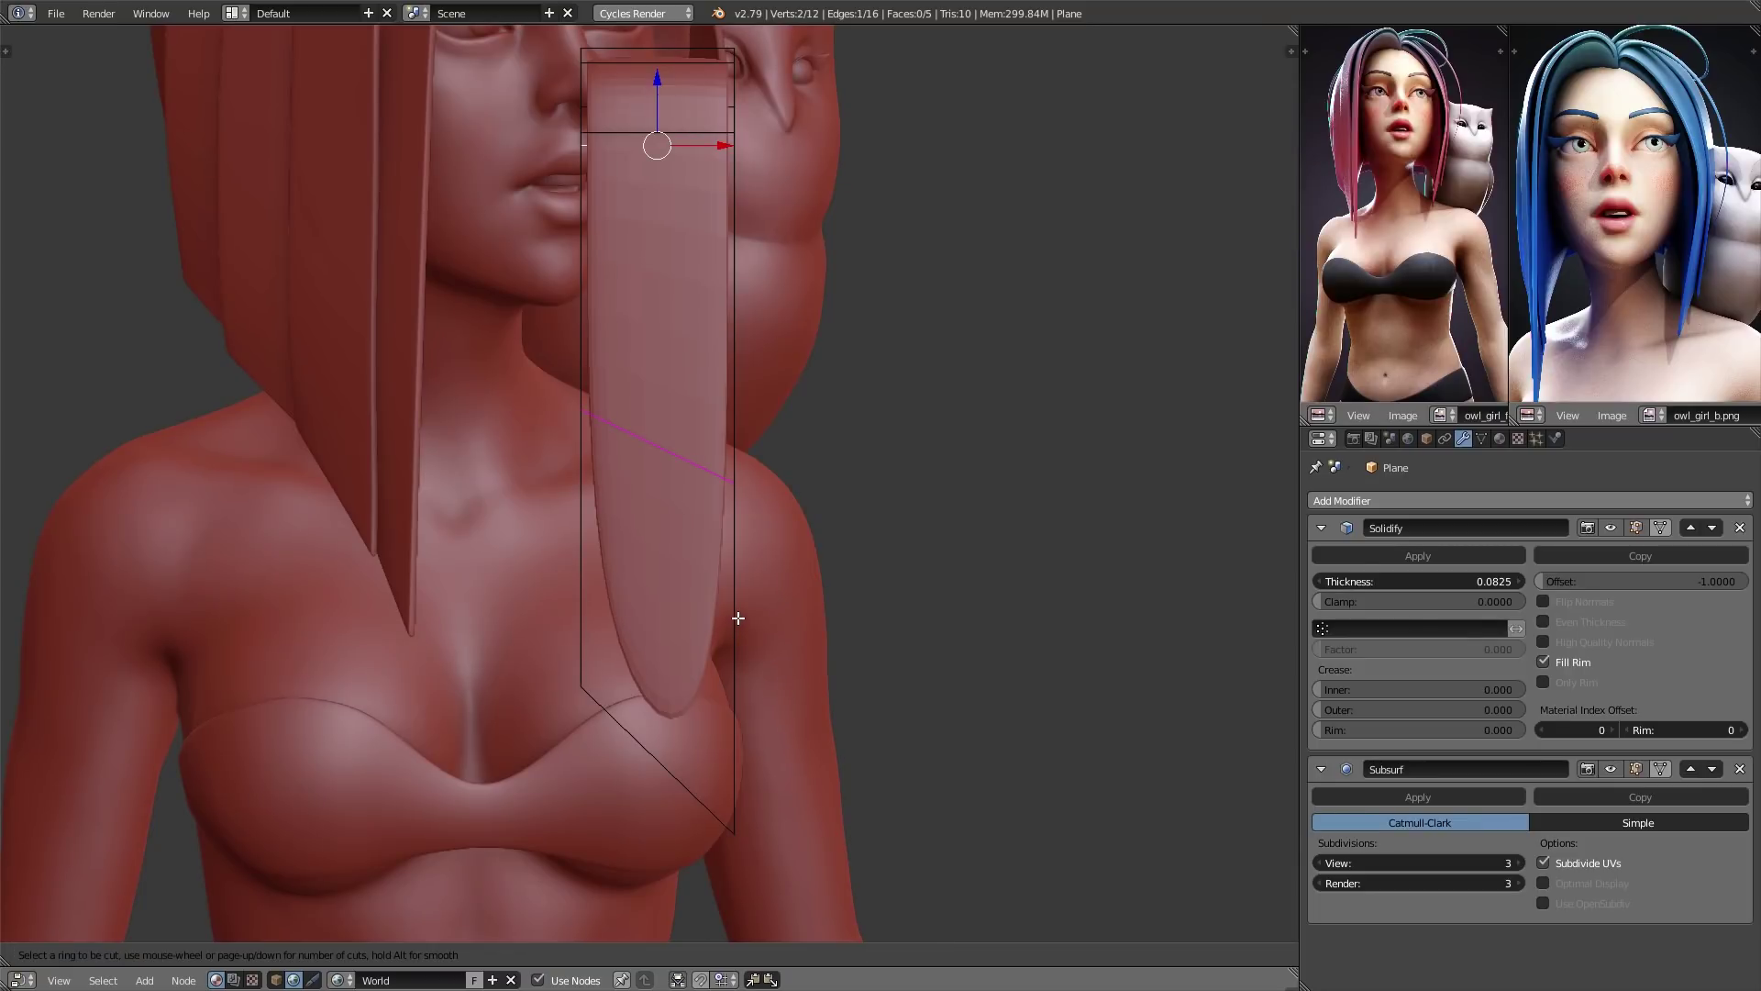
left_click(743, 569)
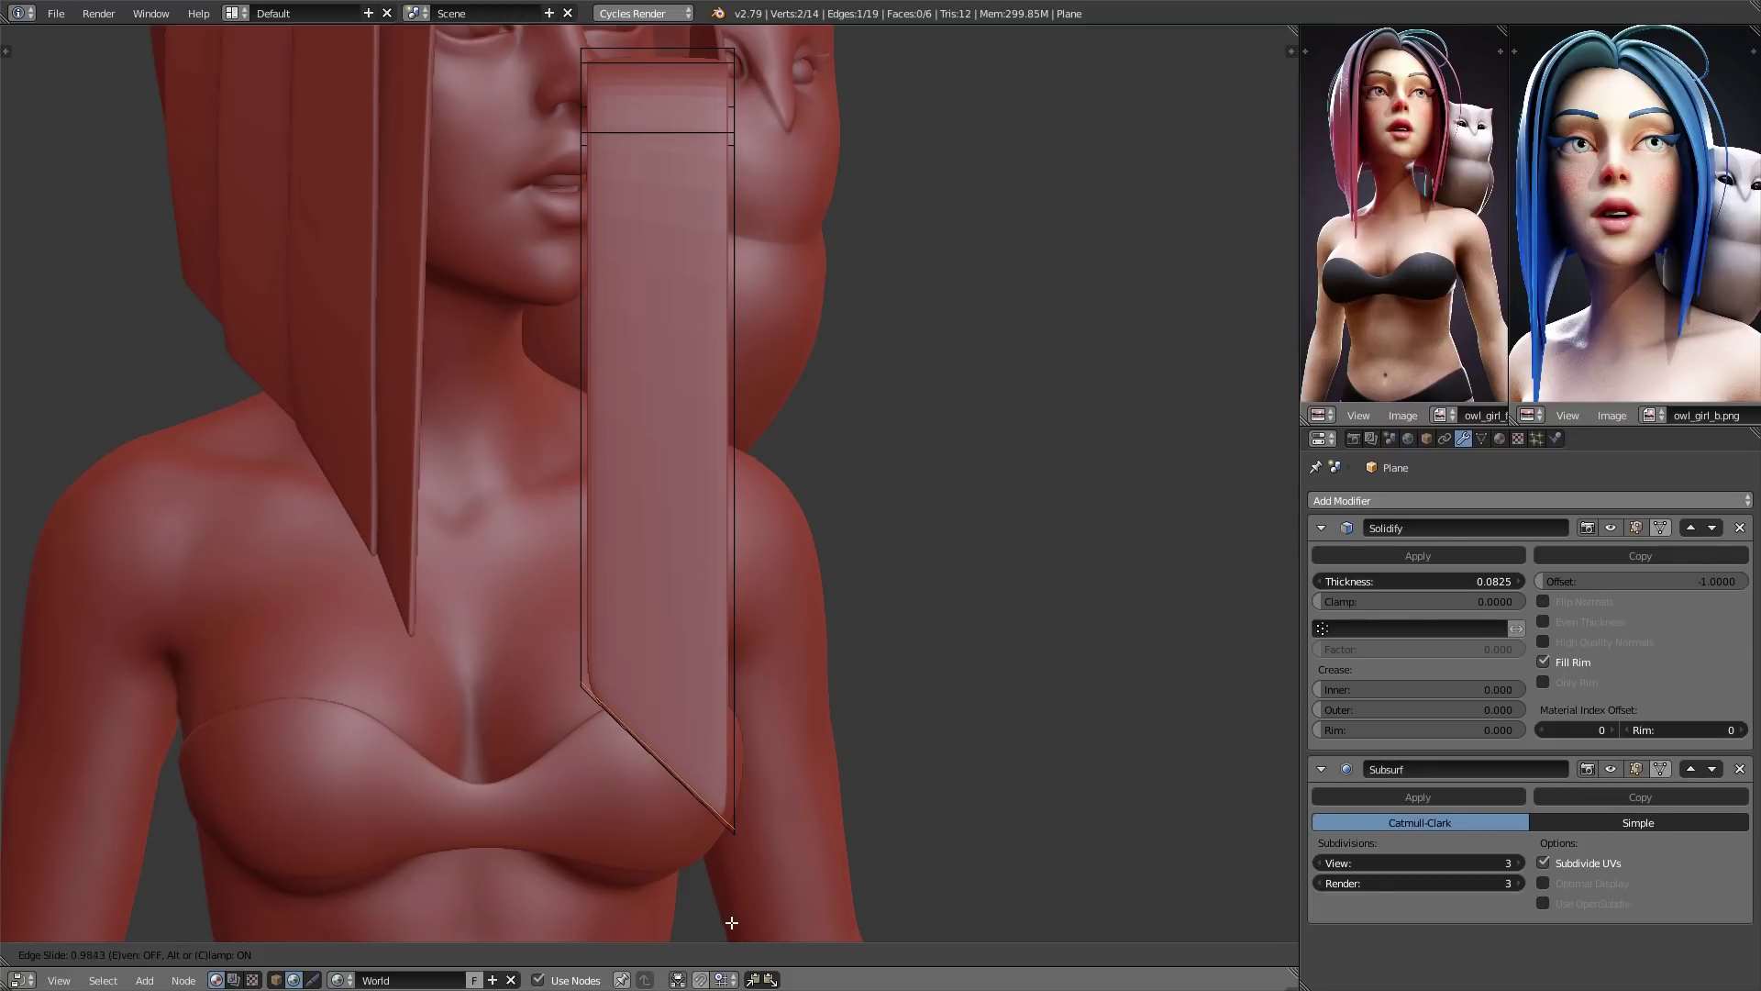
left_click(731, 747)
middle_click_drag(783, 696, 801, 711, "shift")
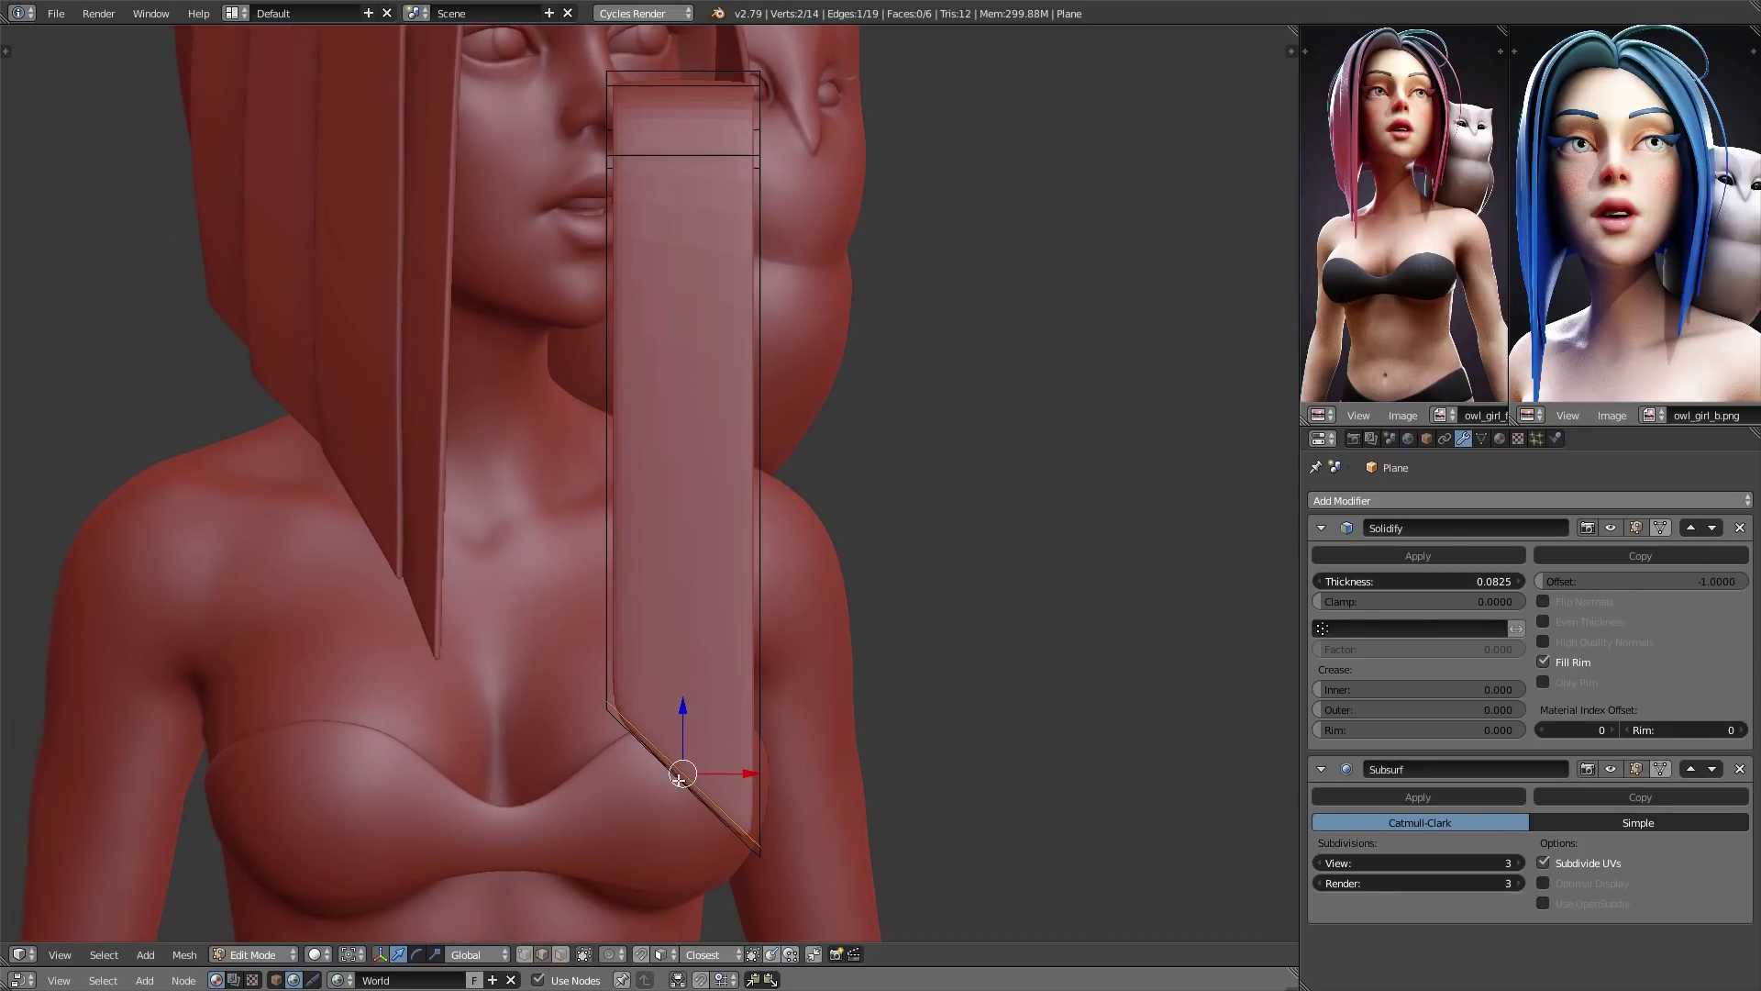
- Add two lengthwise loop cuts, one close to each long side of the strand, and return to Object Mode
middle_click_drag(677, 801, 677, 652, "shift")
scroll(677, 652, "up", 1)
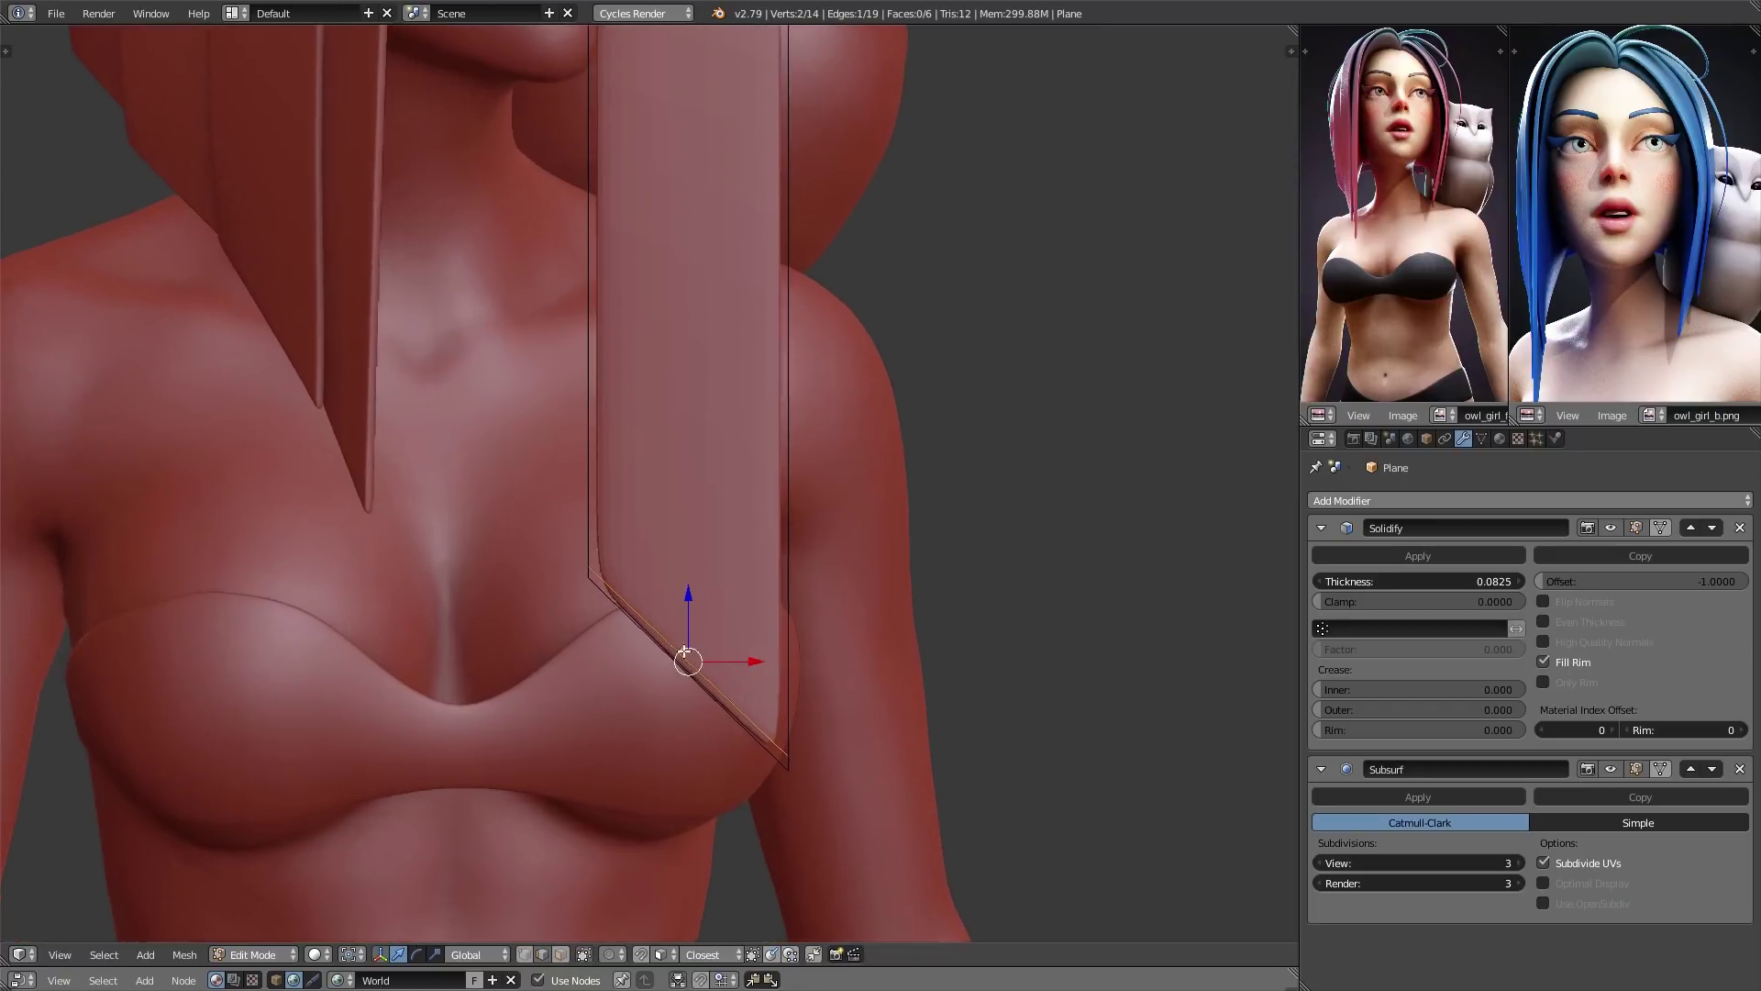
middle_click_drag(699, 735, 668, 692, "shift")
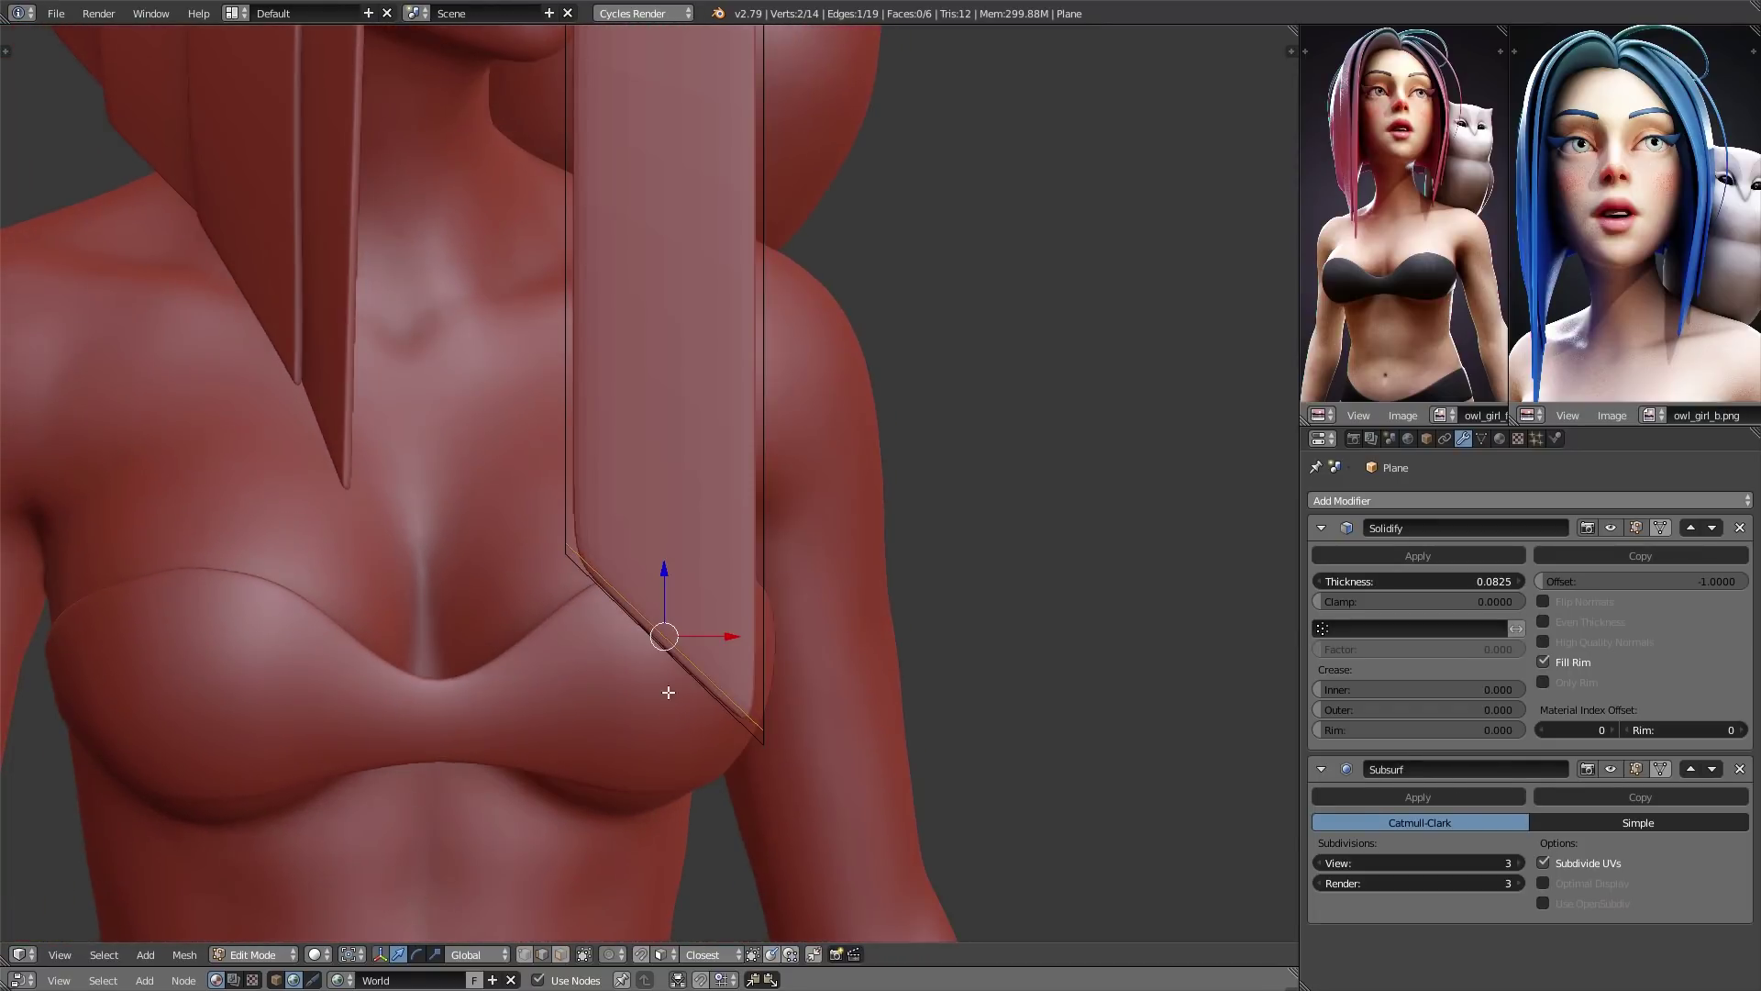
key("ctrl+r")
left_click(630, 617)
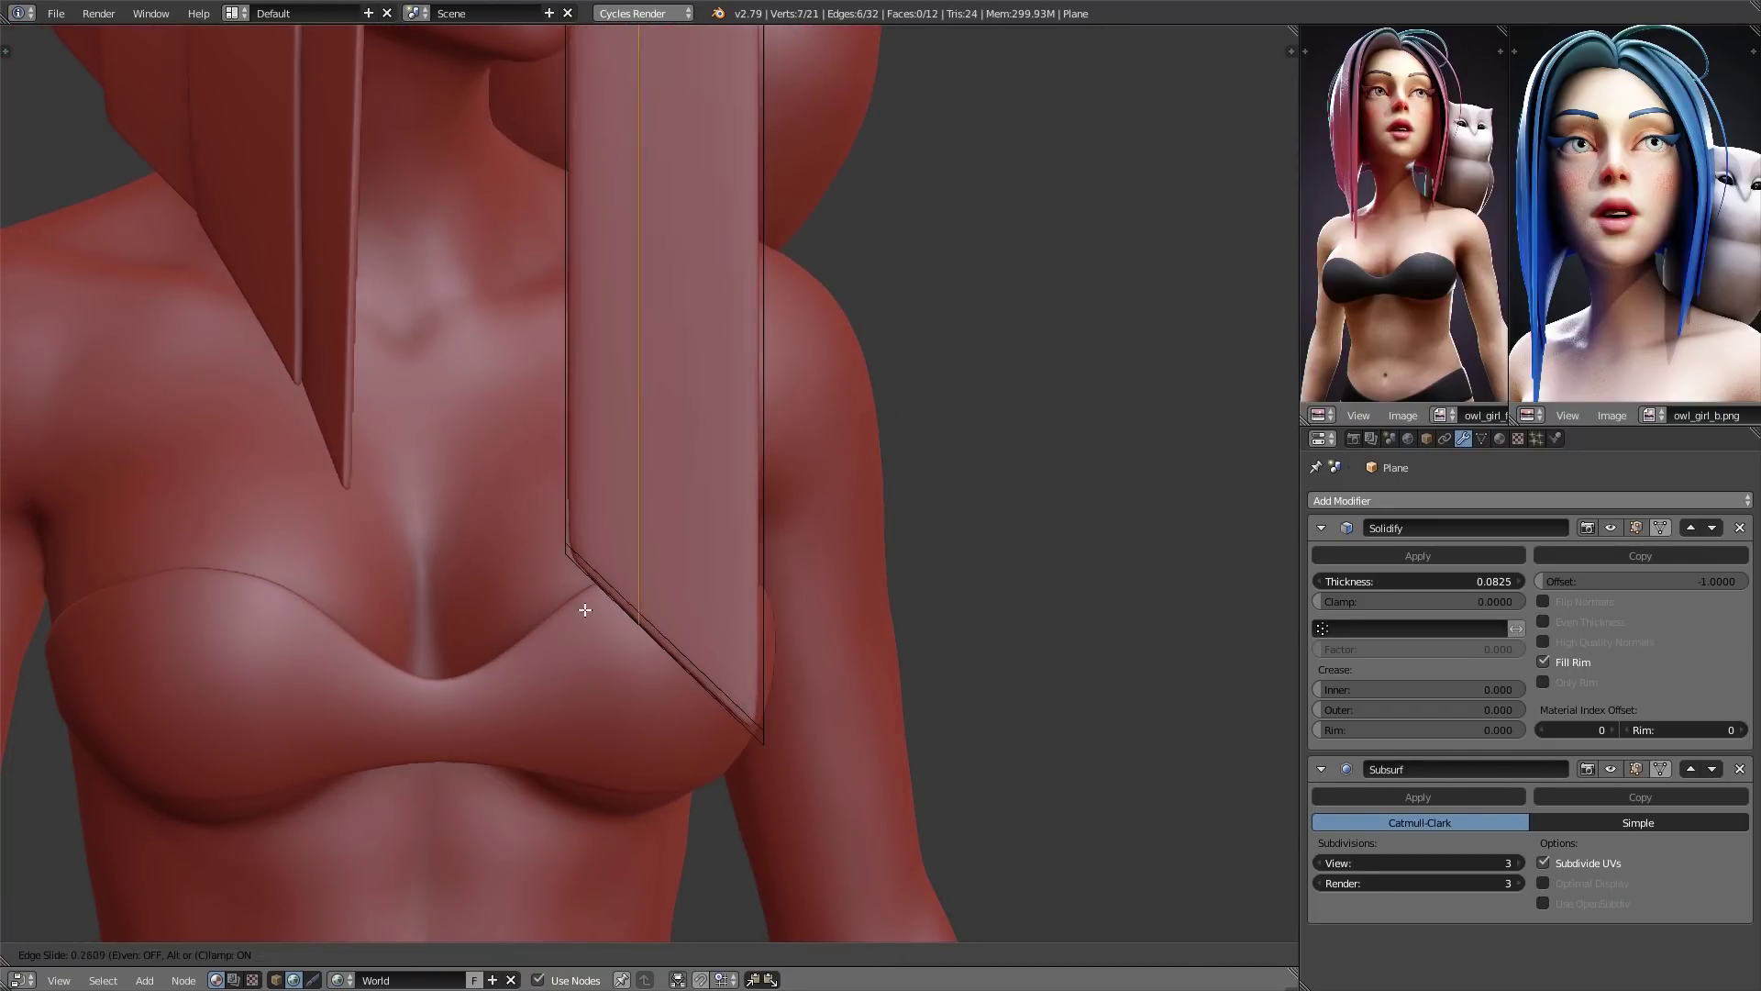
left_click(523, 587)
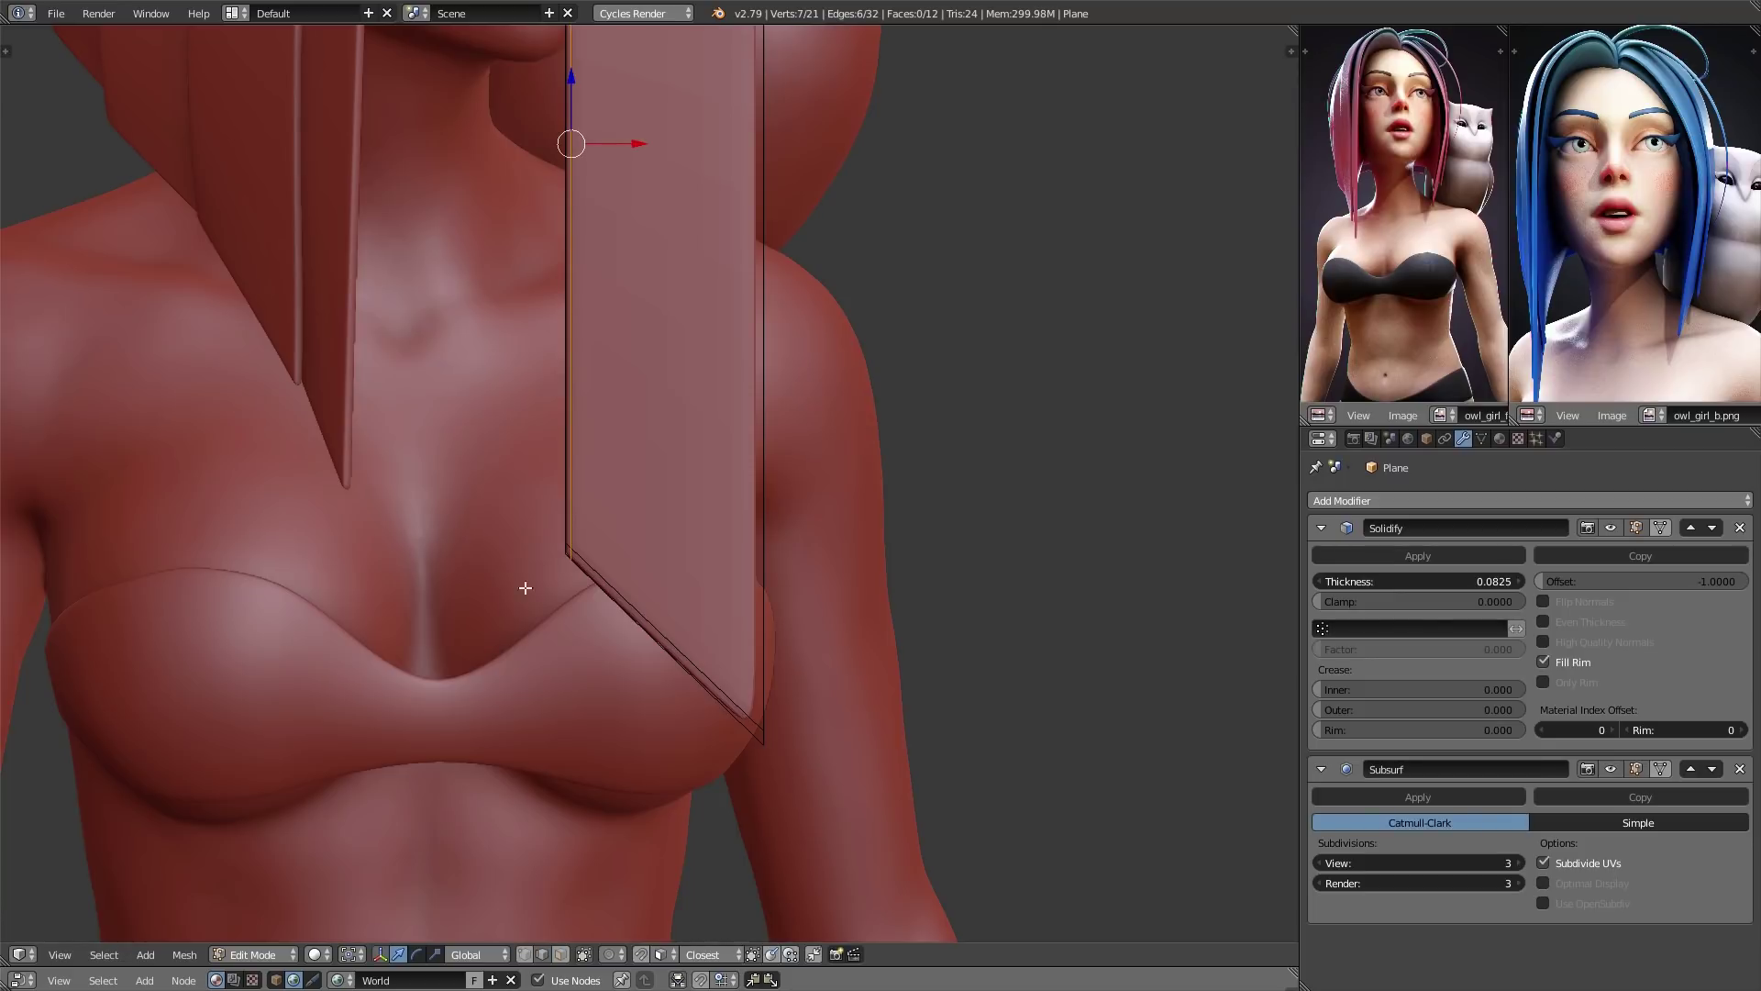
key("ctrl+r")
left_click(657, 631)
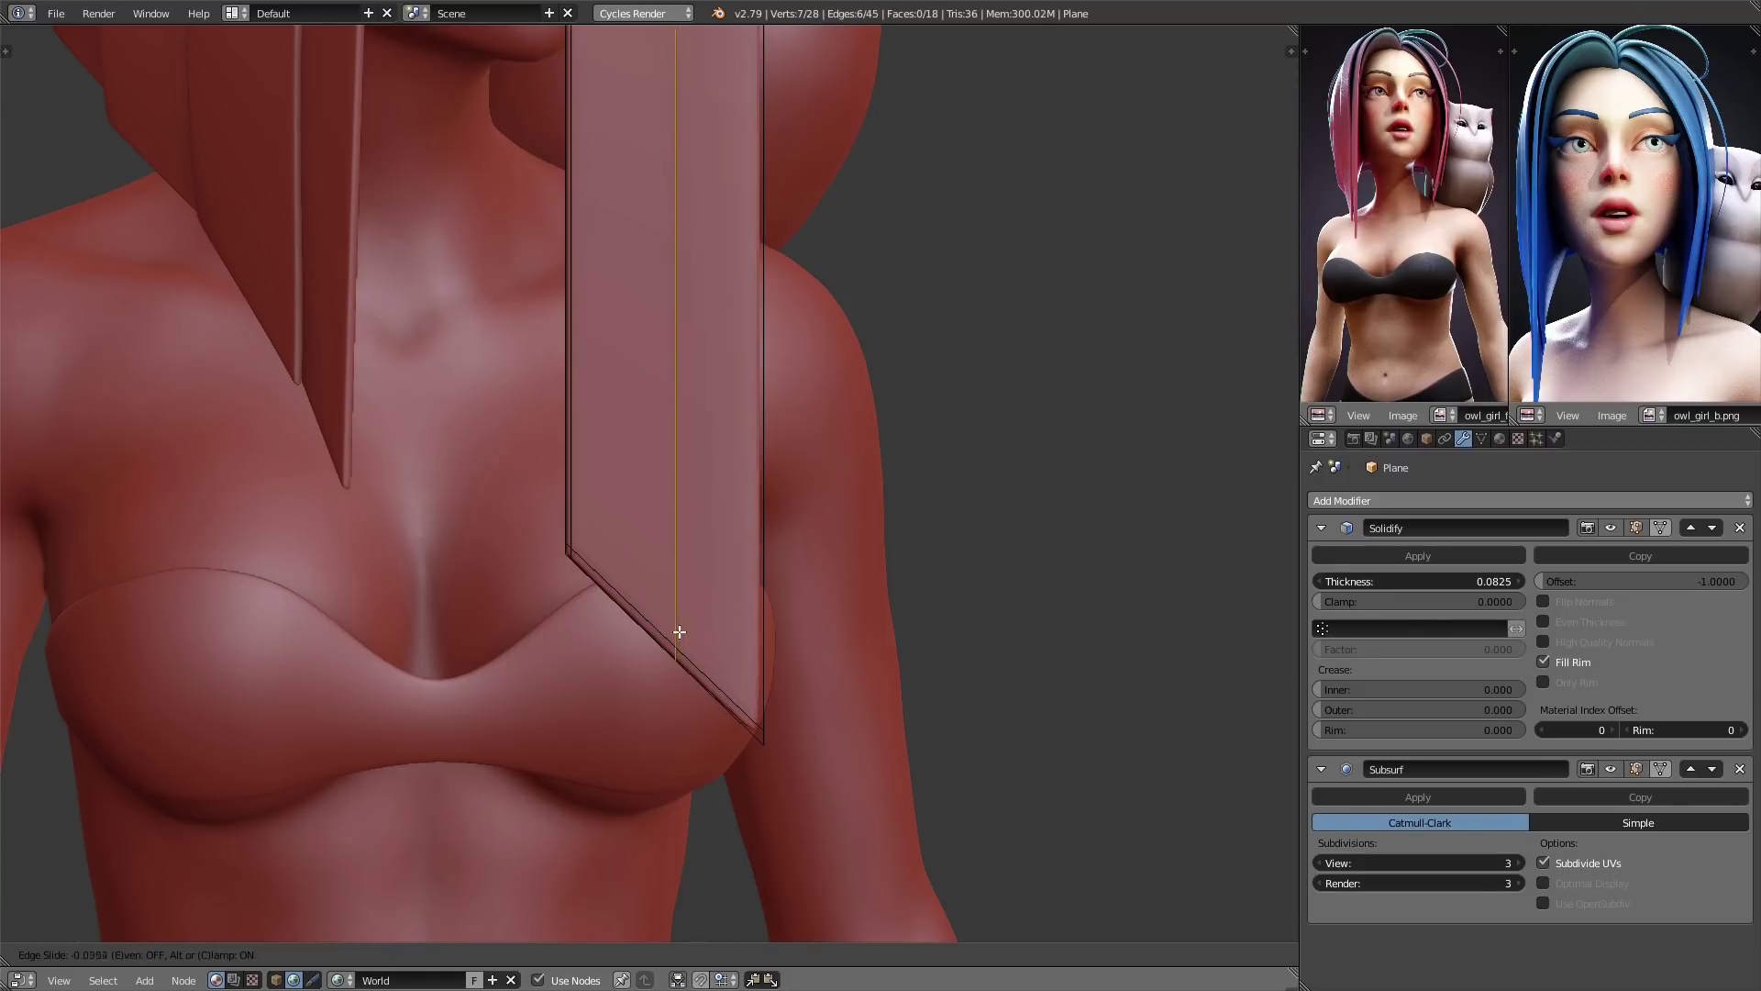
left_click(769, 697)
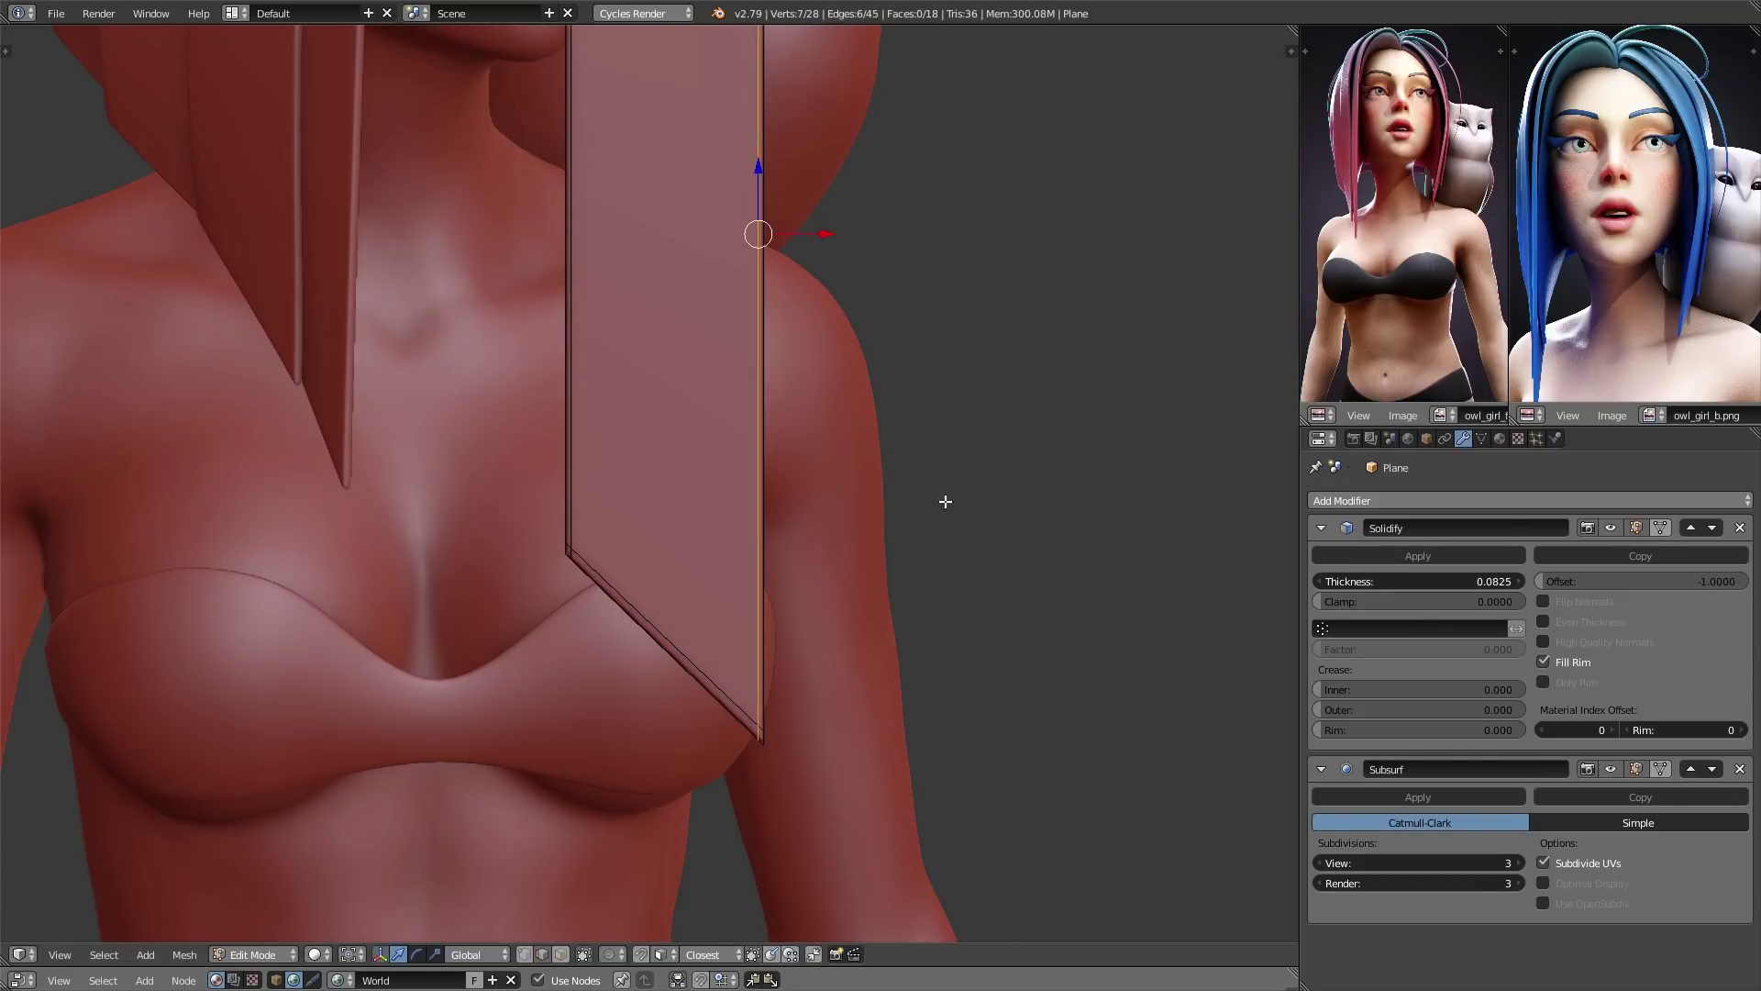
key("Tab")
- Examine the strand's shape and thickness from both sides against the existing hair
scroll(928, 630, "down", 6)
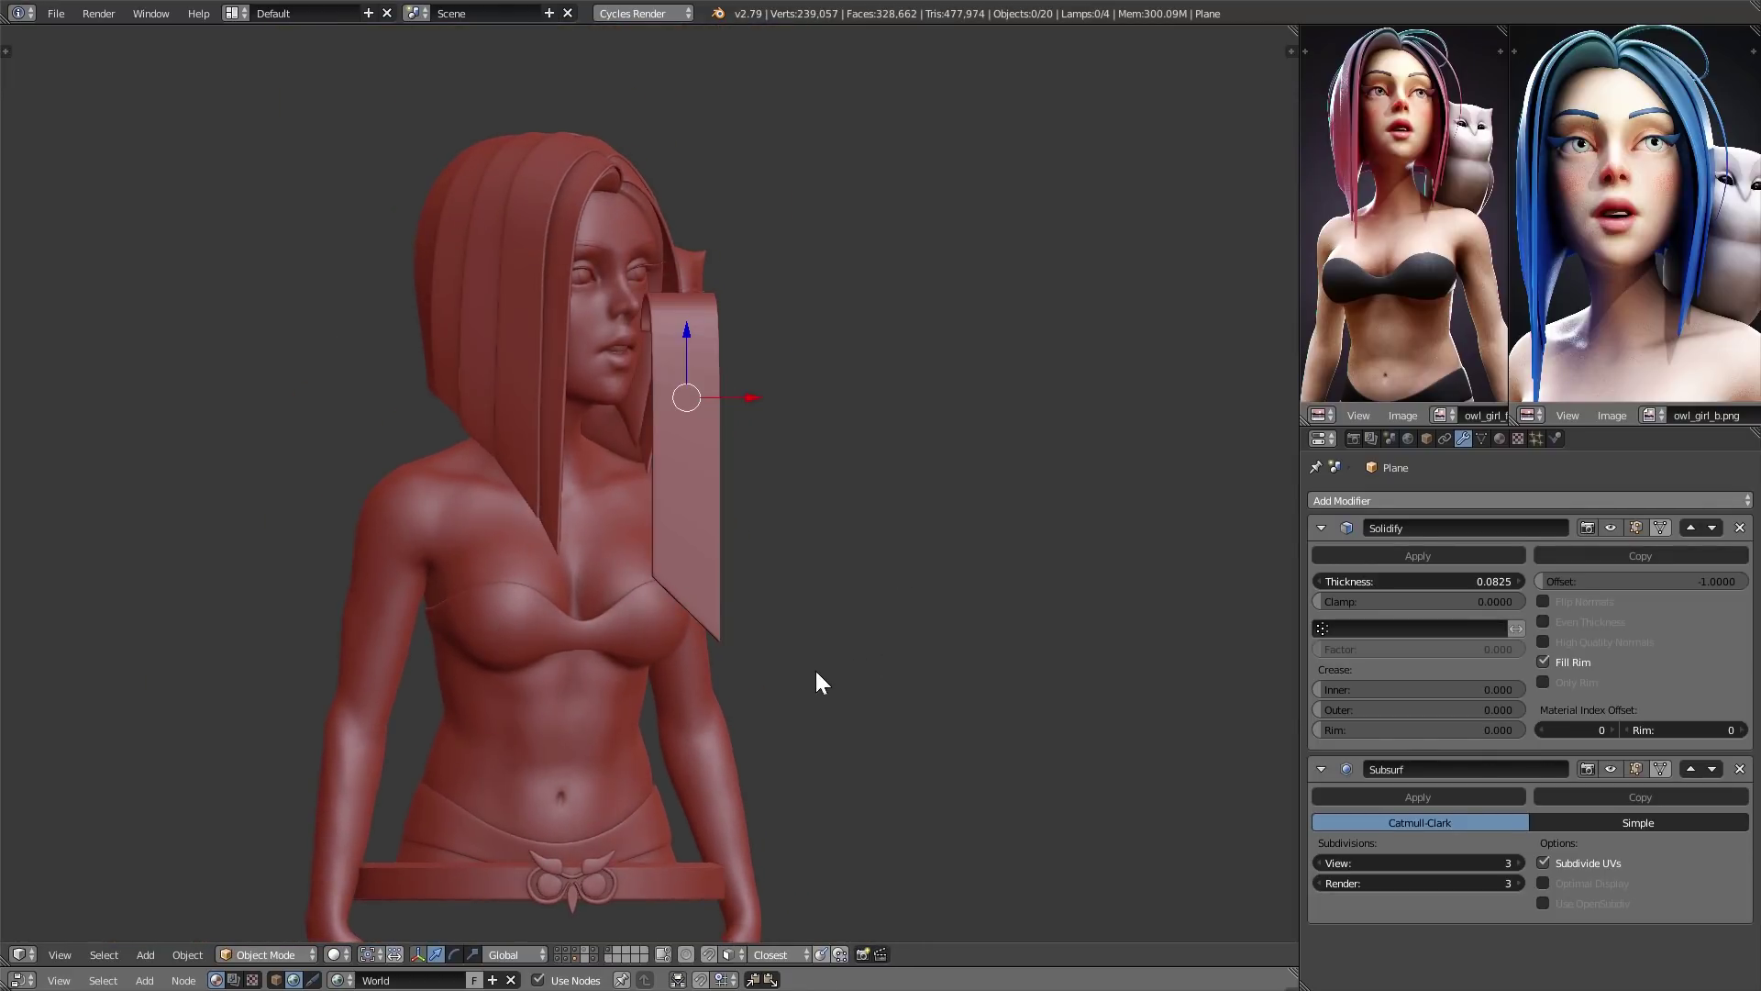
middle_click_drag(816, 674, 973, 680)
middle_click_drag(929, 618, 828, 609)
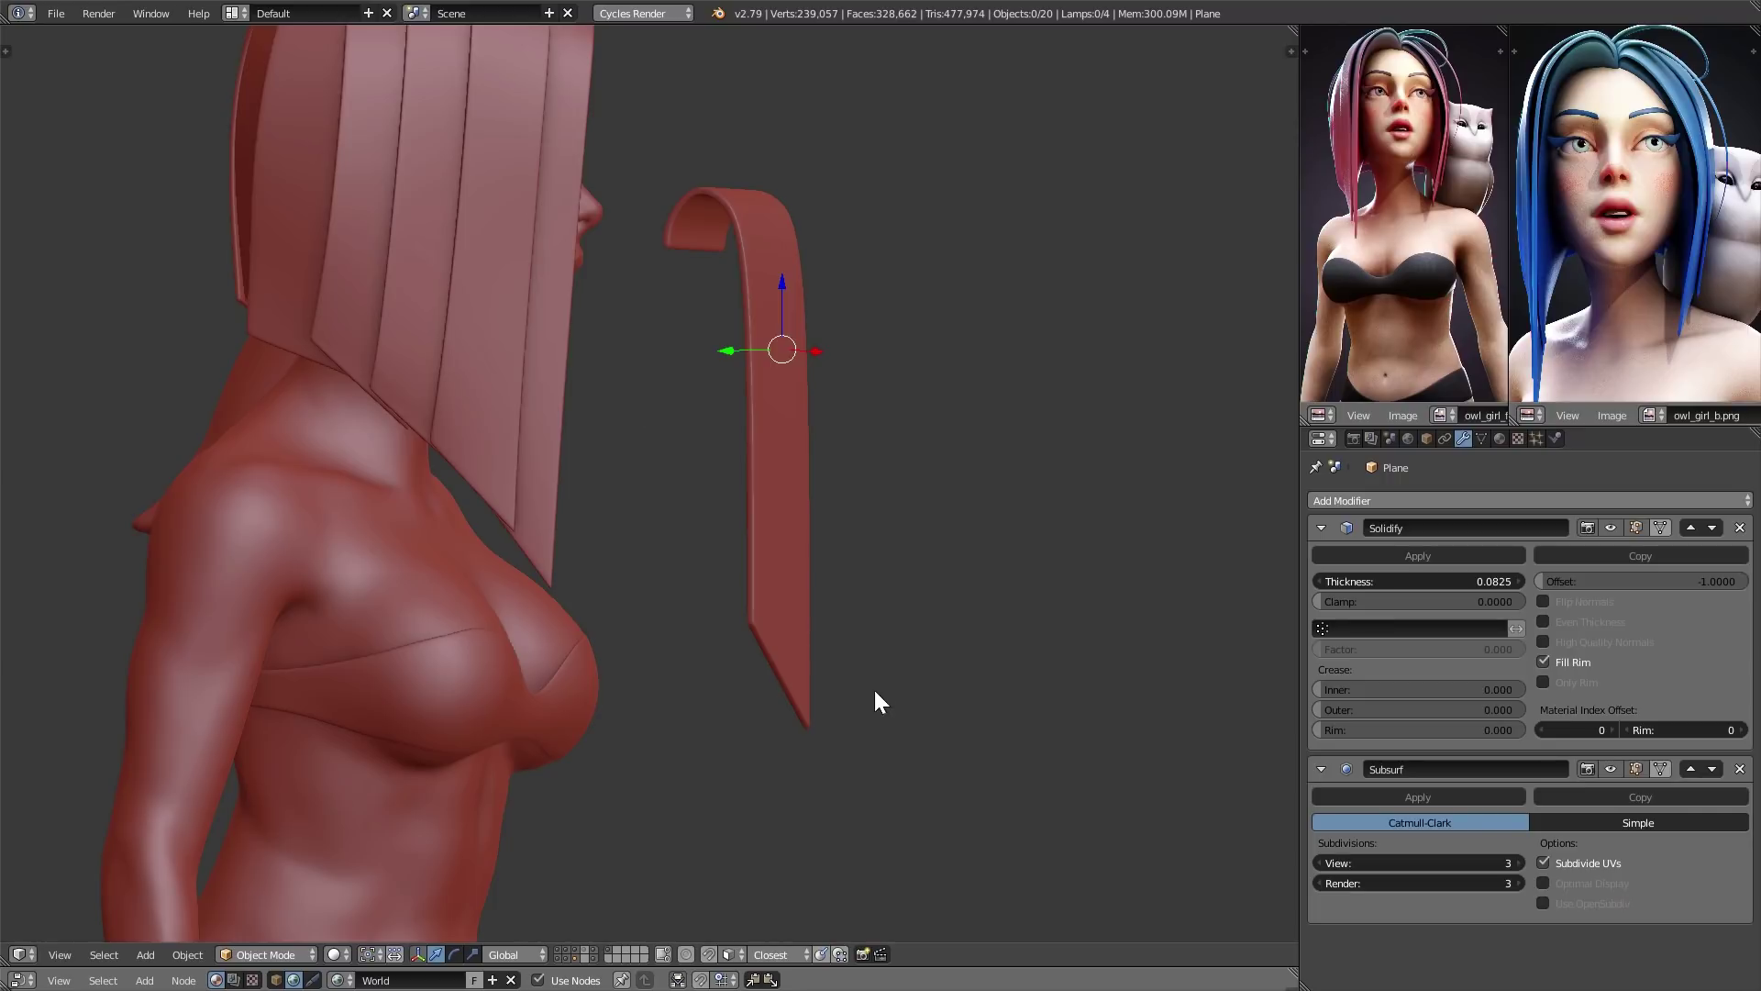
middle_click_drag(876, 702, 624, 683)
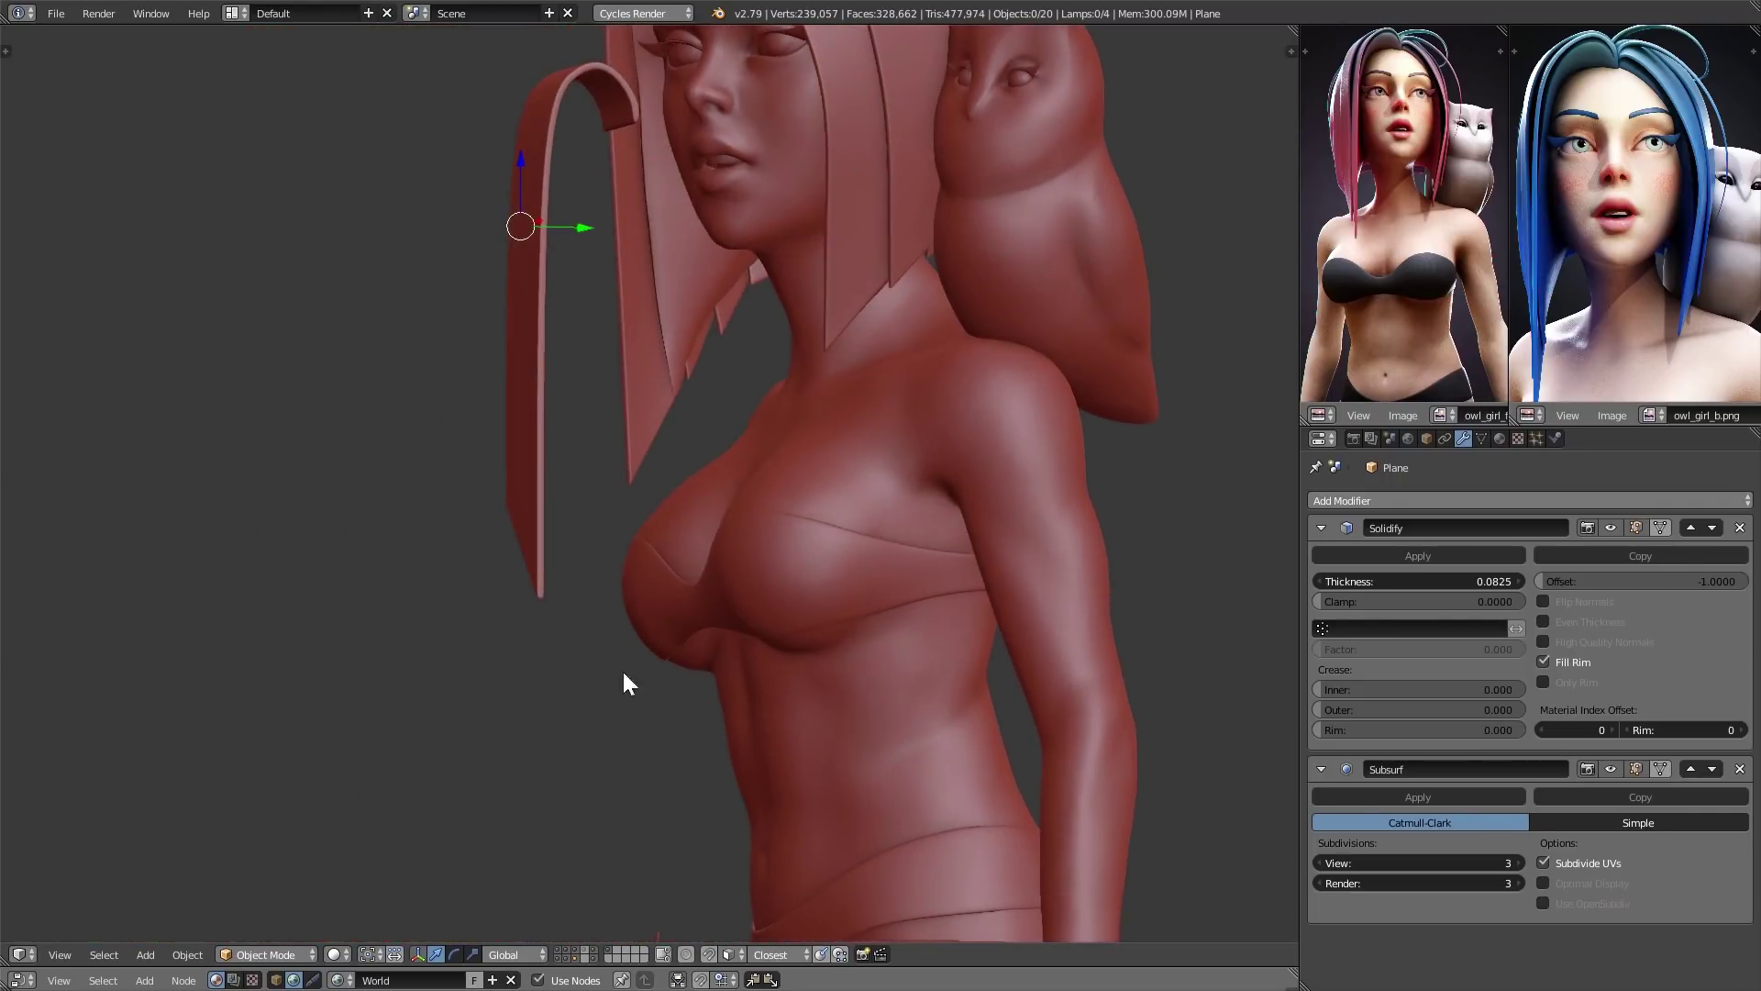
scroll(624, 684, "up", 5)
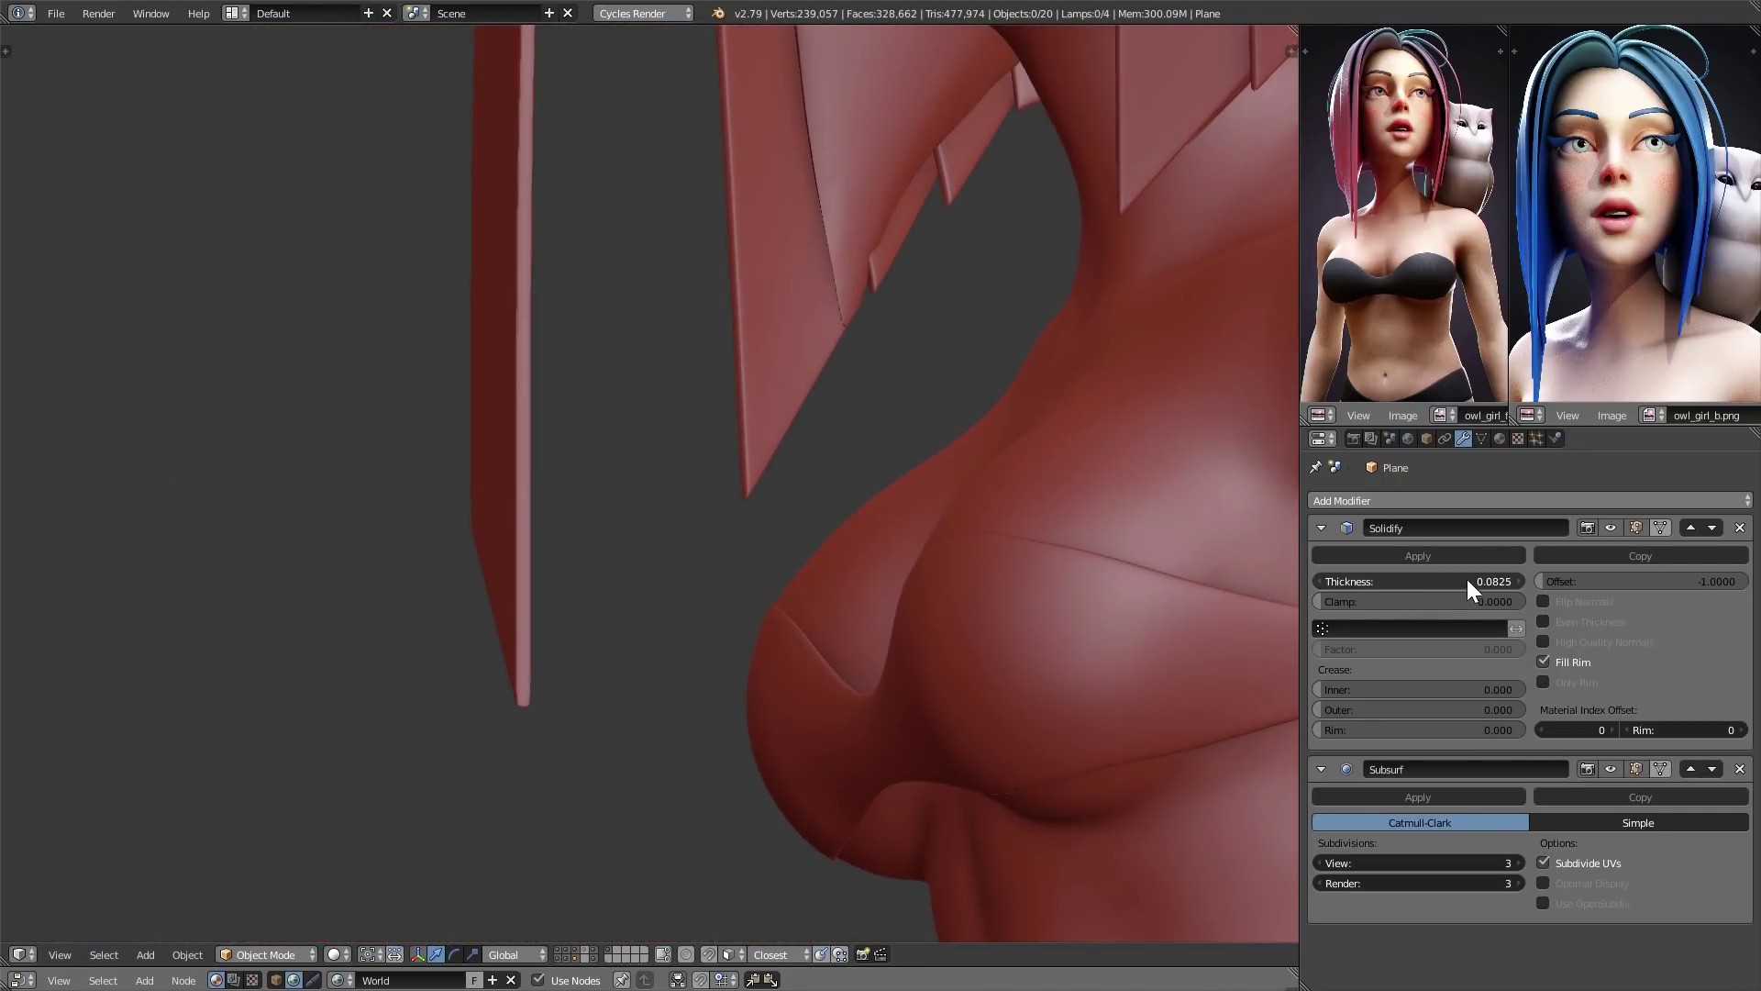
- Reduce the strand's Solidify thickness to 0.0553
left_click_drag(1341, 571, 1257, 598)
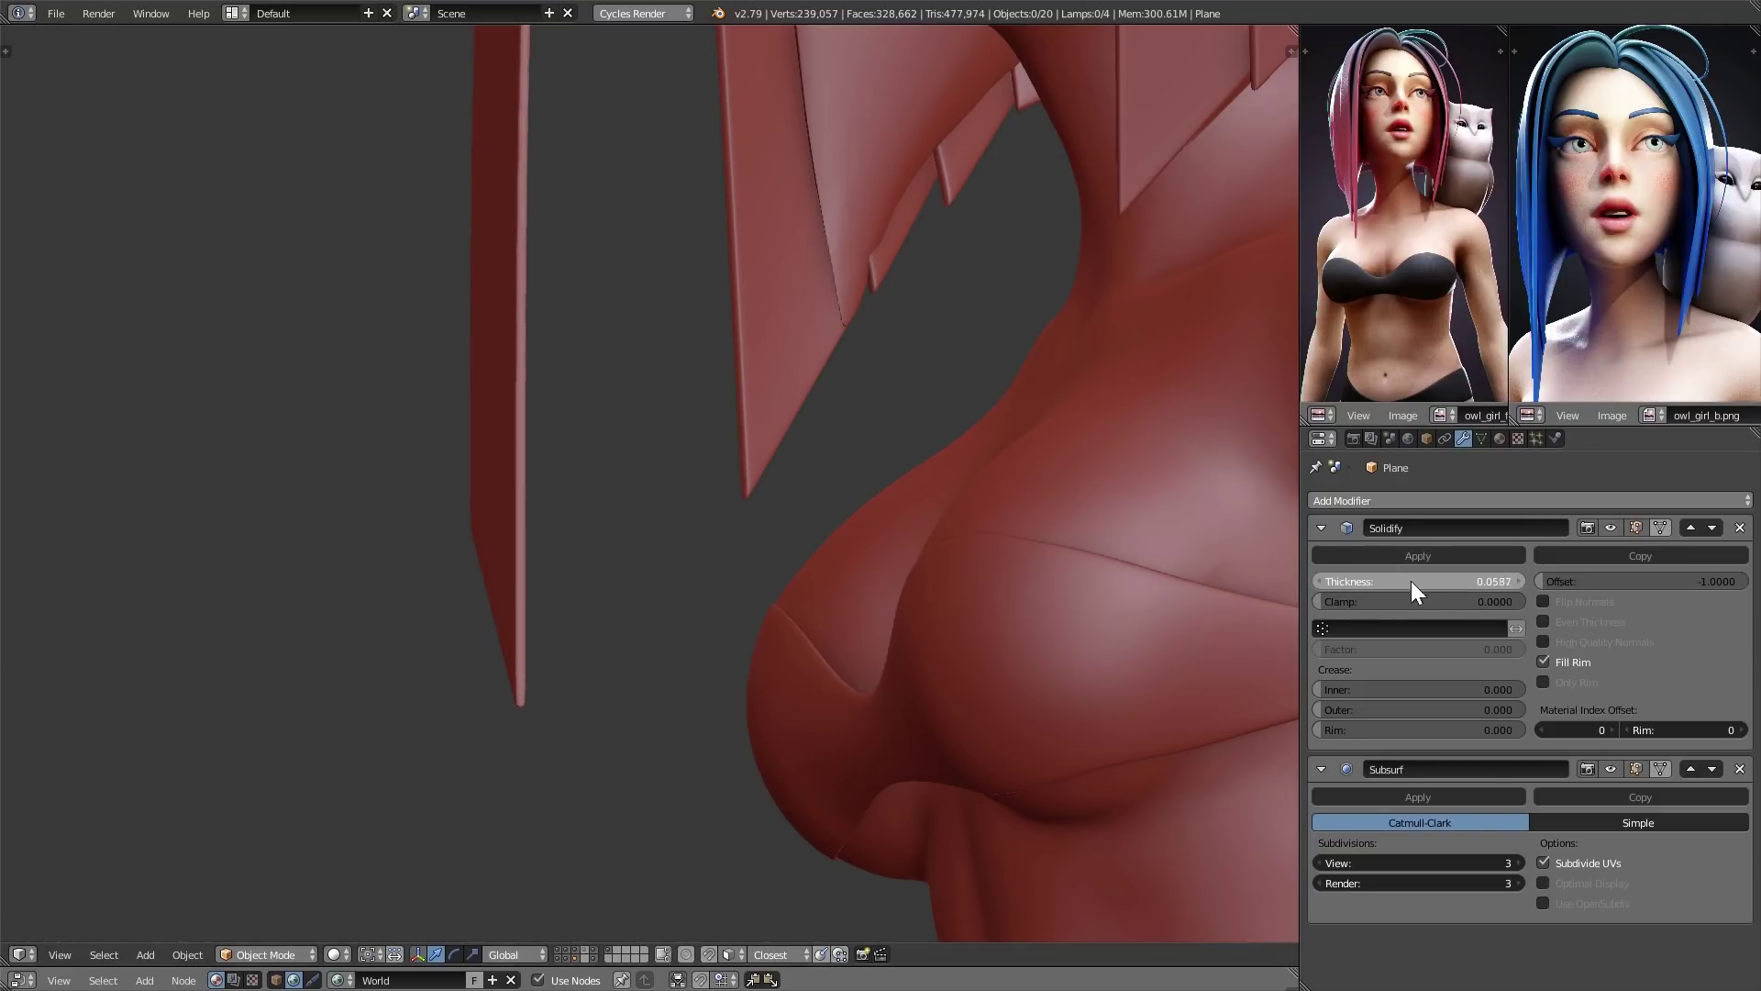
left_click_drag(1411, 580, 1321, 587)
scroll(954, 603, "down", 8)
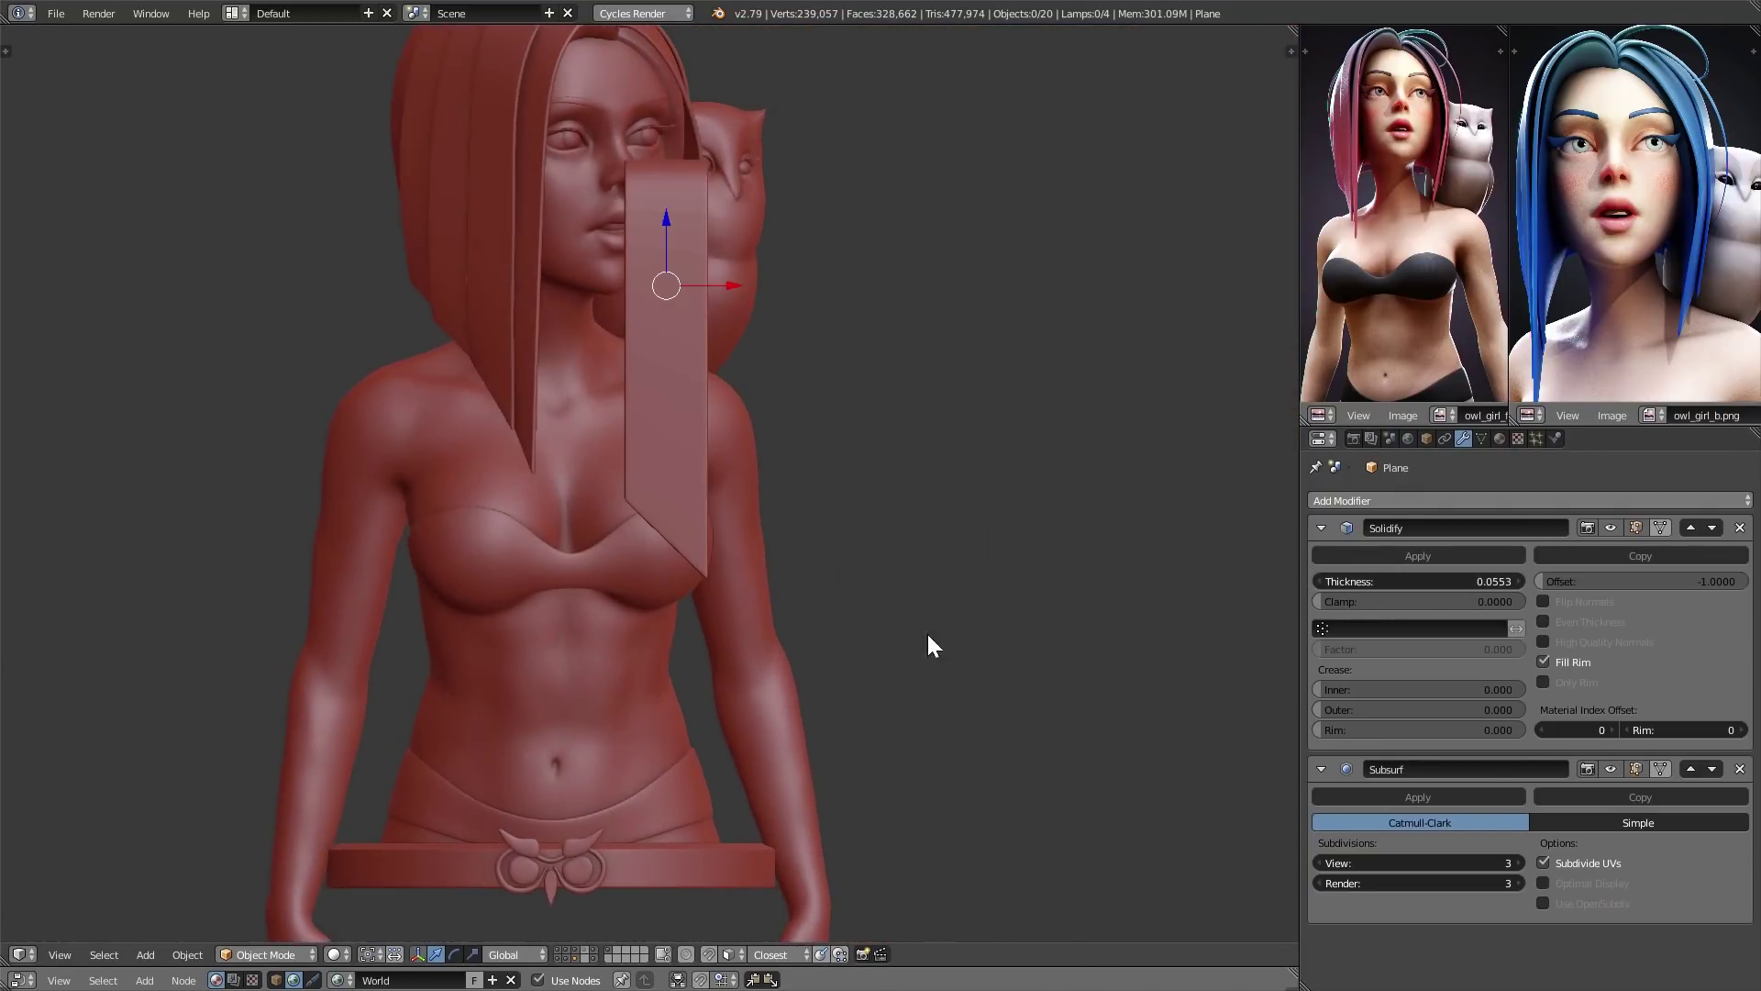
middle_click_drag(903, 636, 881, 606, "shift")
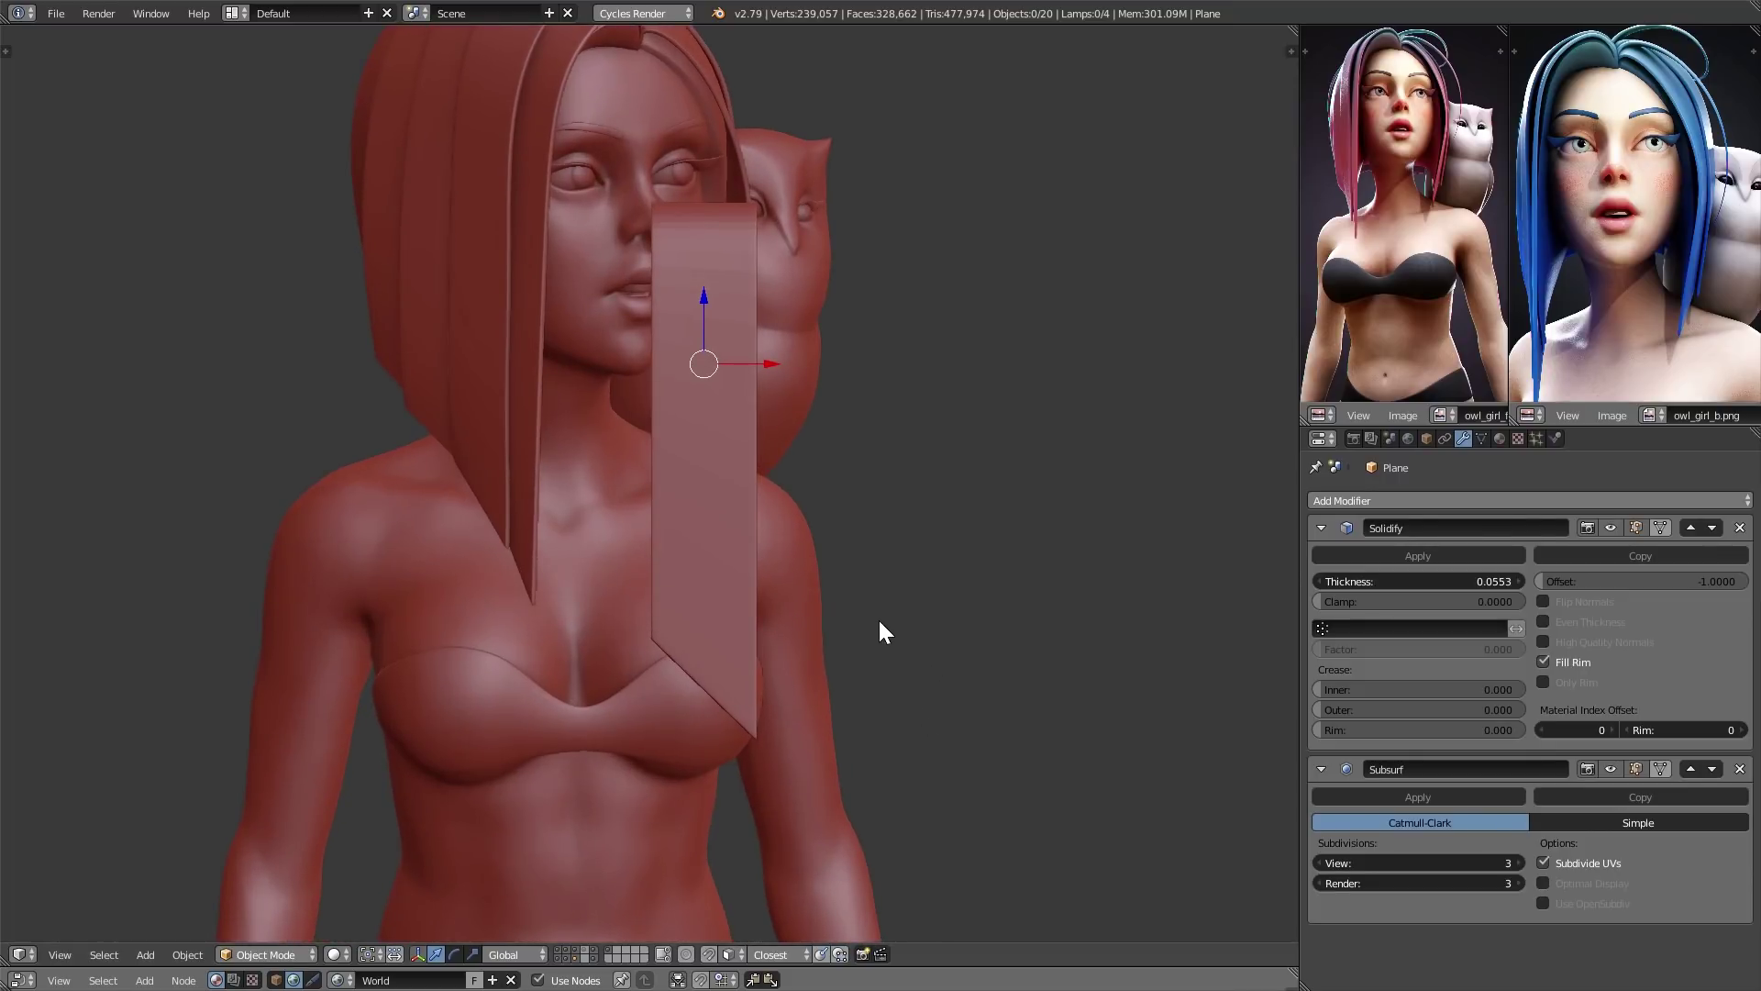
- Duplicate the strand in place and slide the copy along the X axis to the empty area beside the character
key("shift+d")
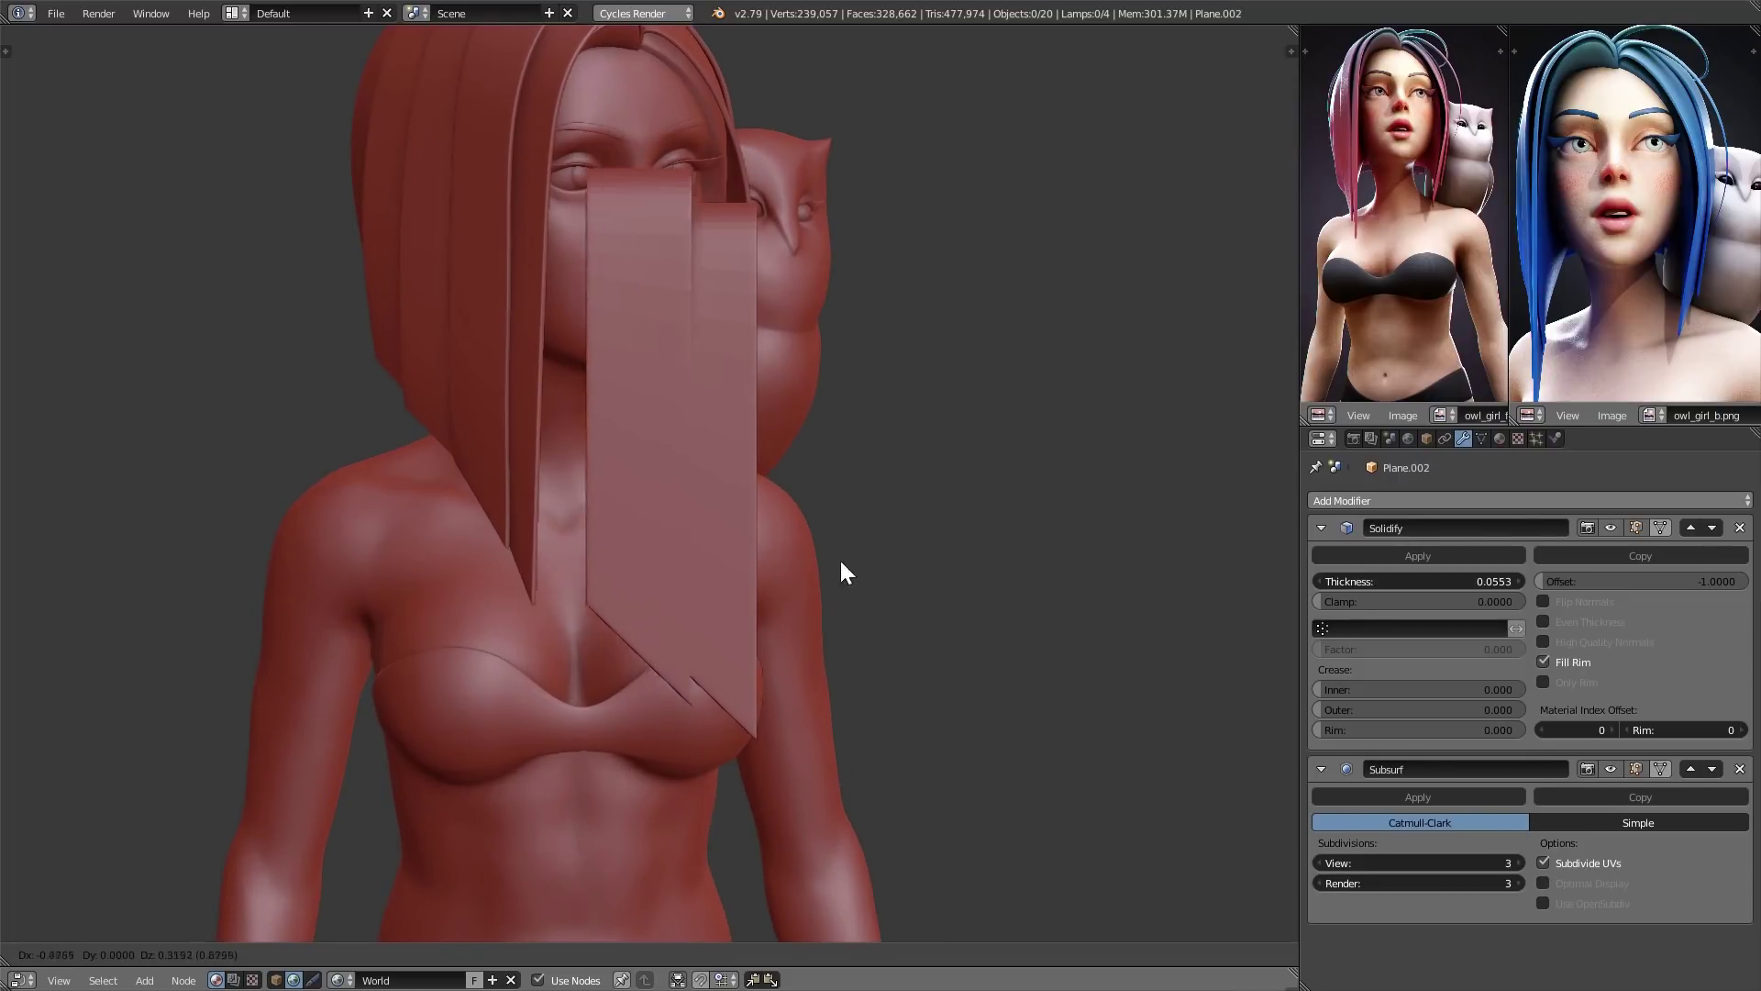
key("Escape")
left_click(270, 951)
left_click(275, 953)
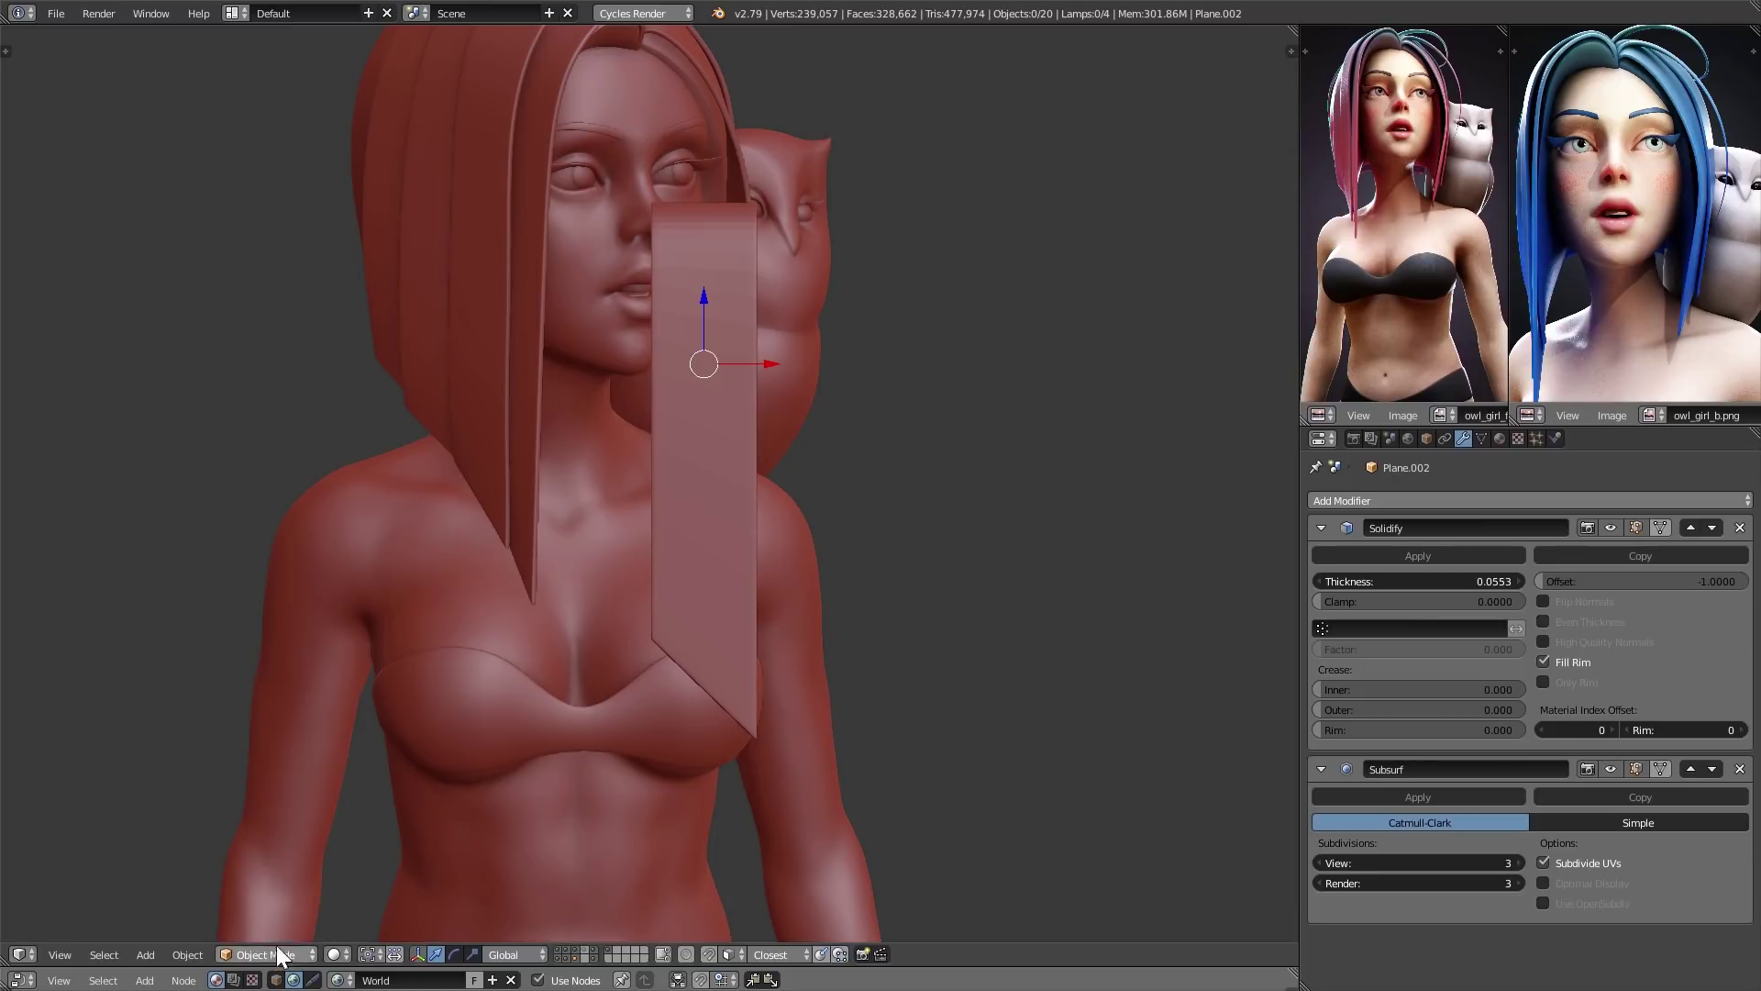
left_click_drag(751, 366, 1080, 401)
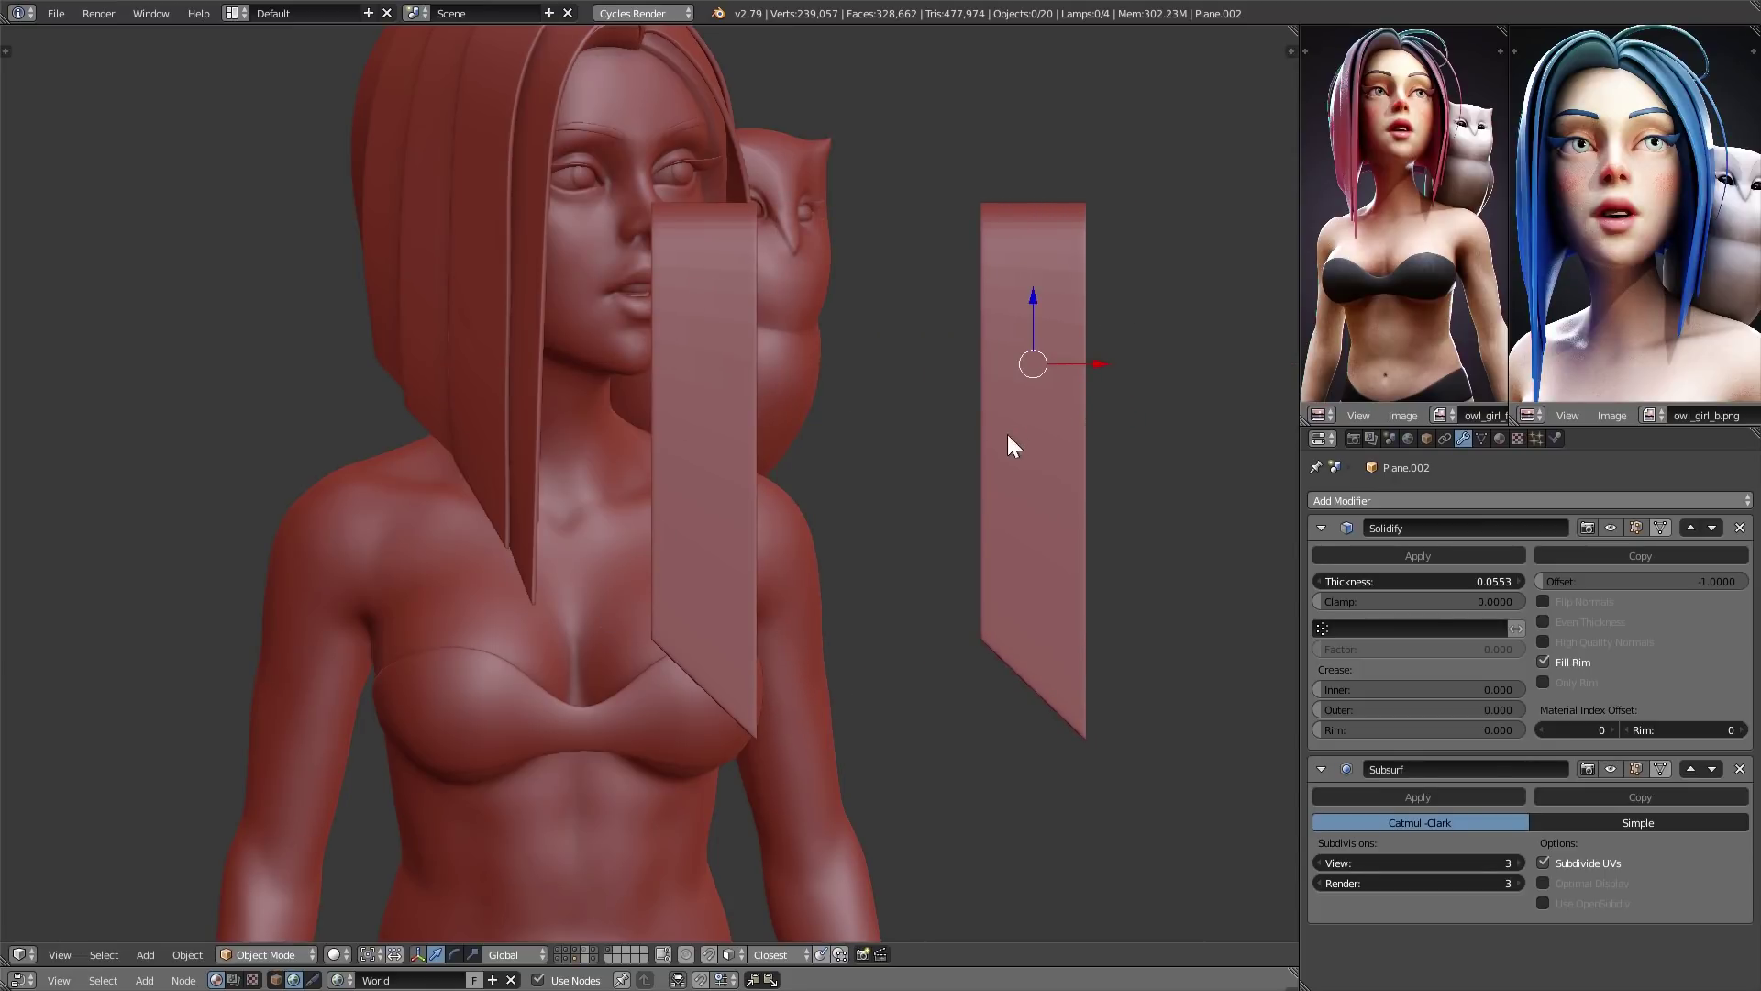
- Select the original strand and, viewed from above, move it against the front side of the character's head
middle_click_drag(910, 538, 729, 433)
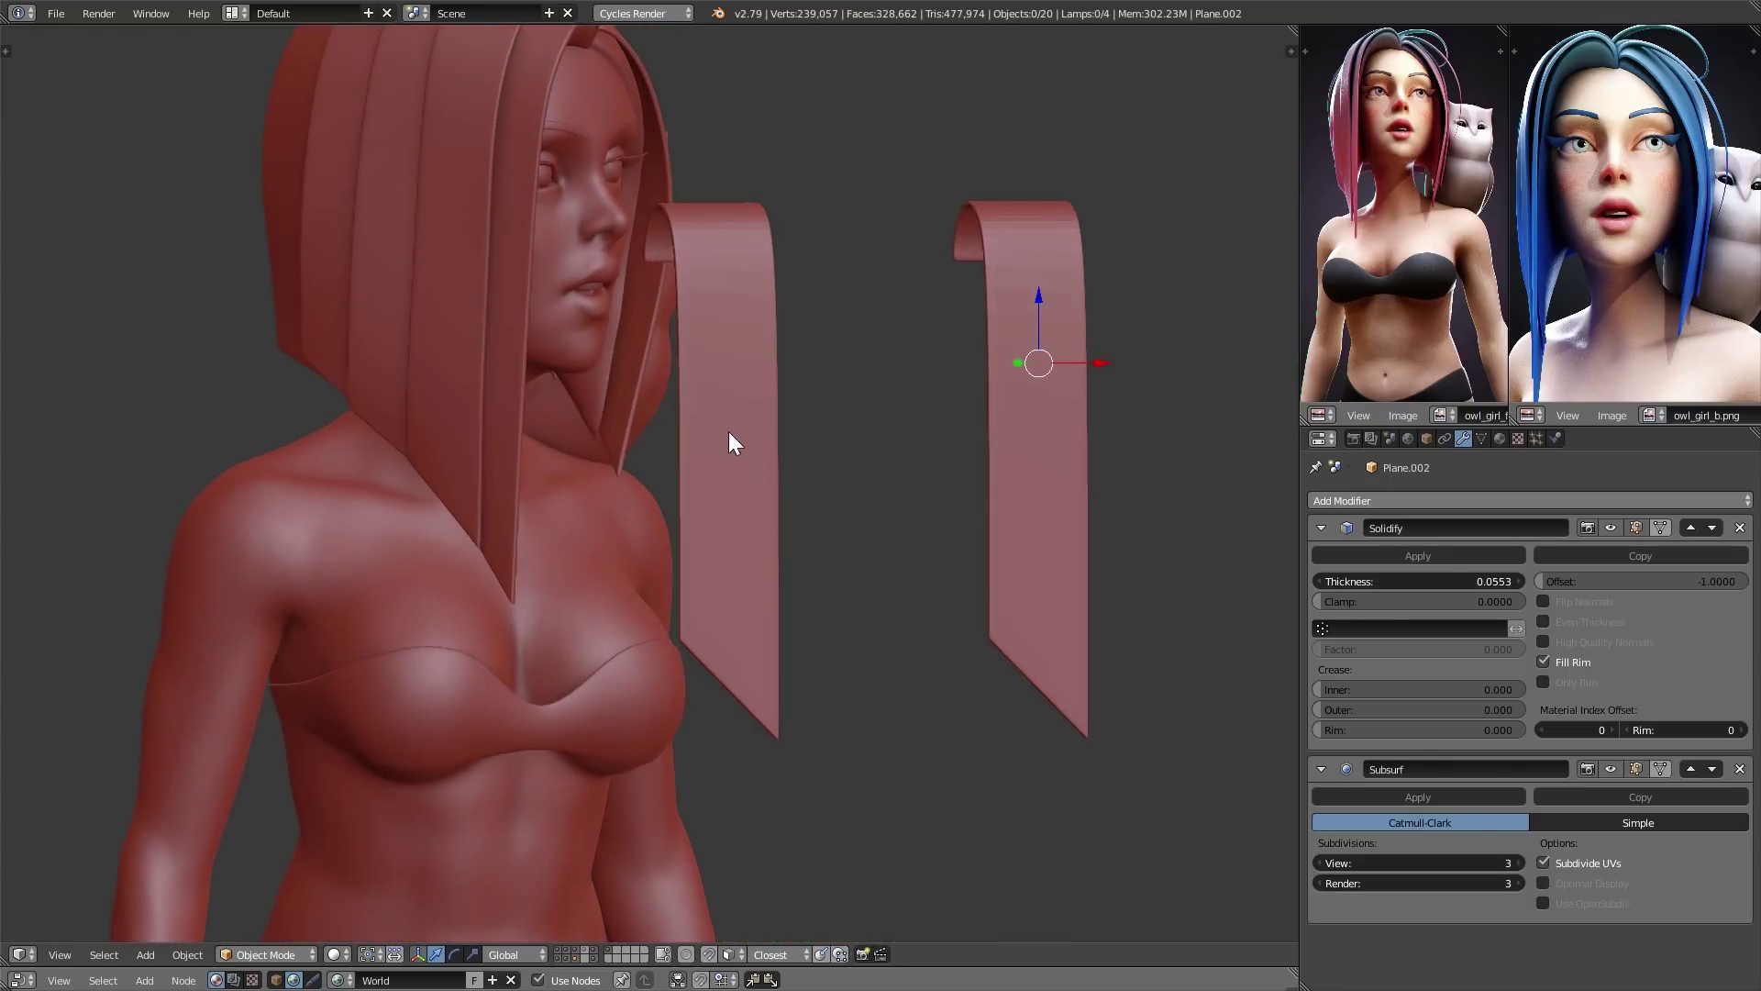
middle_click_drag(735, 506, 700, 312)
middle_click_drag(587, 412, 894, 643)
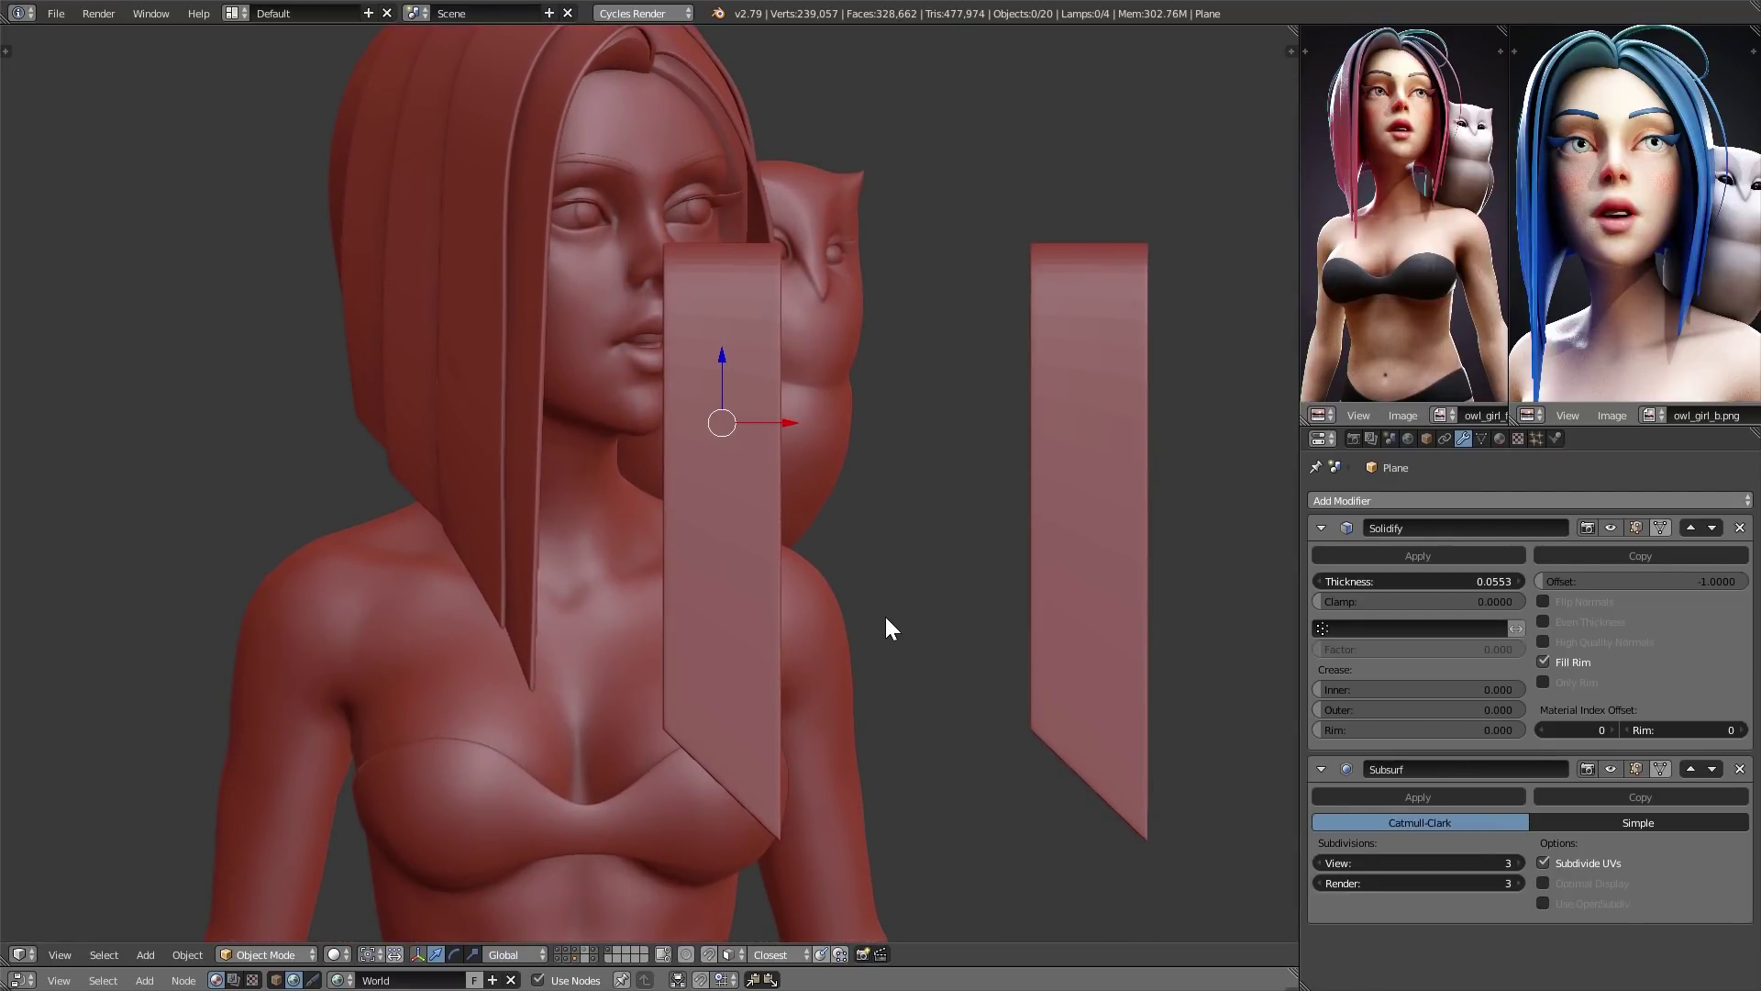
middle_click_drag(1154, 409, 975, 704, "shift")
key("g")
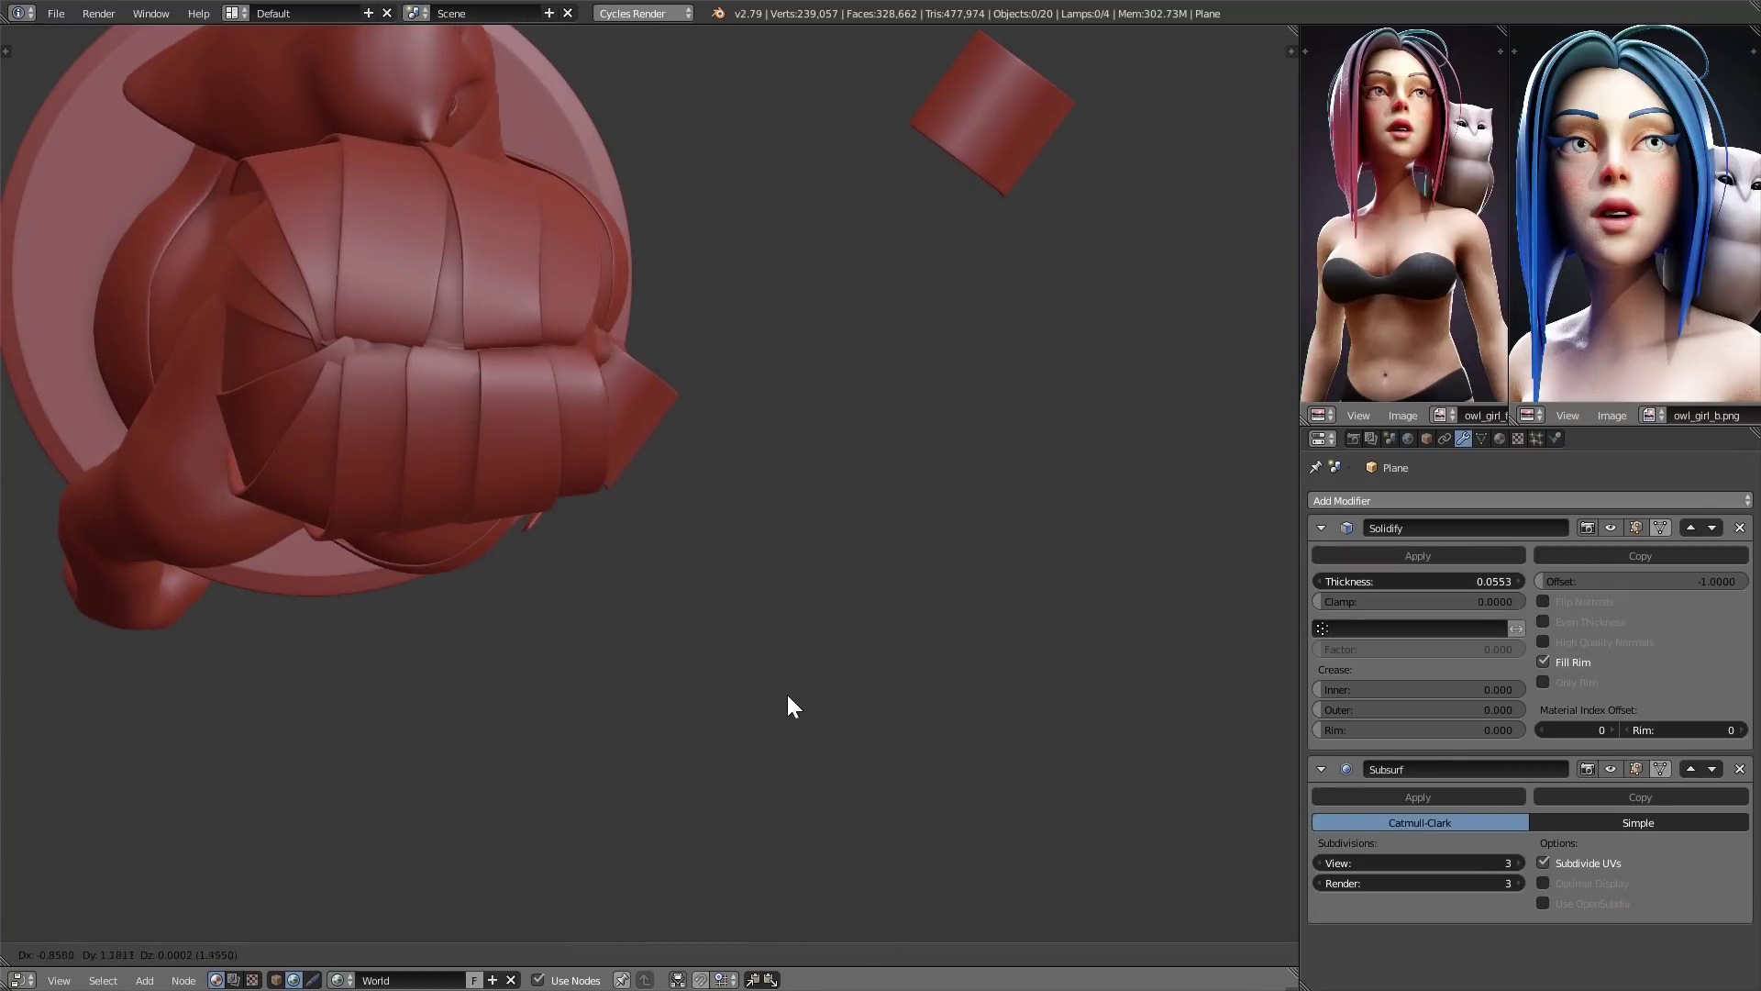
left_click(795, 647)
- Select the strand's whole mesh in Edit Mode and rotate it from above towards the direction of the existing side hair
key("Tab")
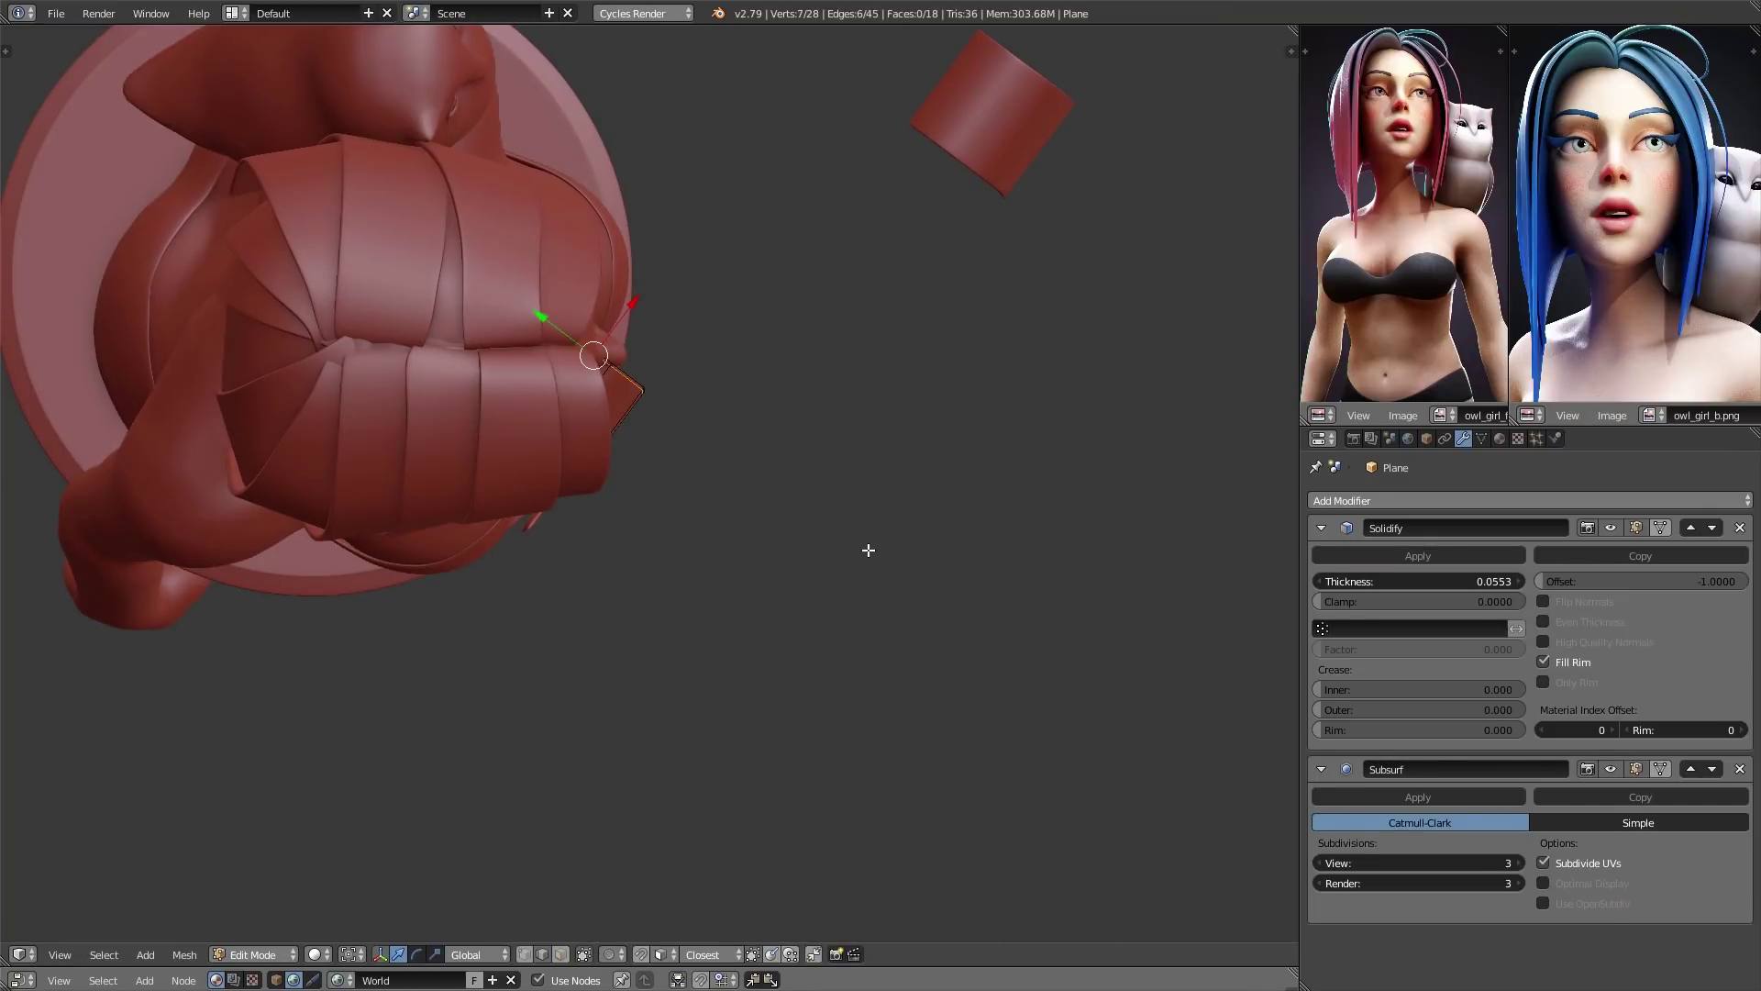
middle_click_drag(853, 553, 967, 629)
key("a")
key("z")
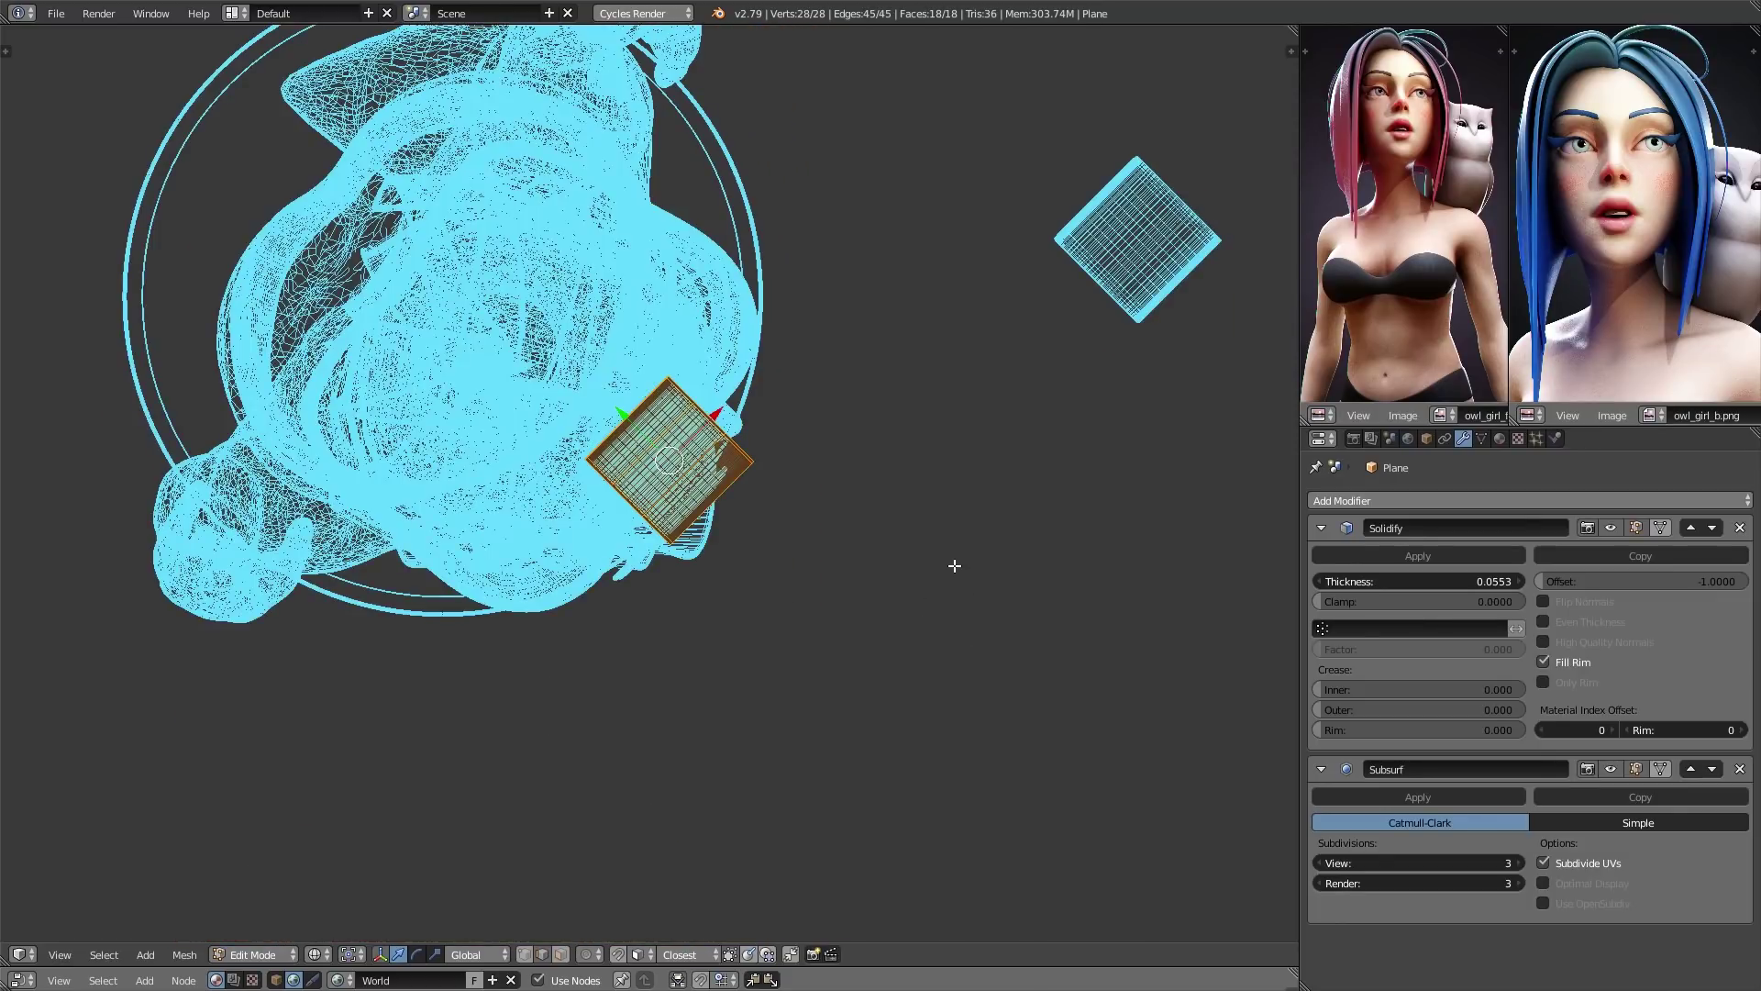
key("r")
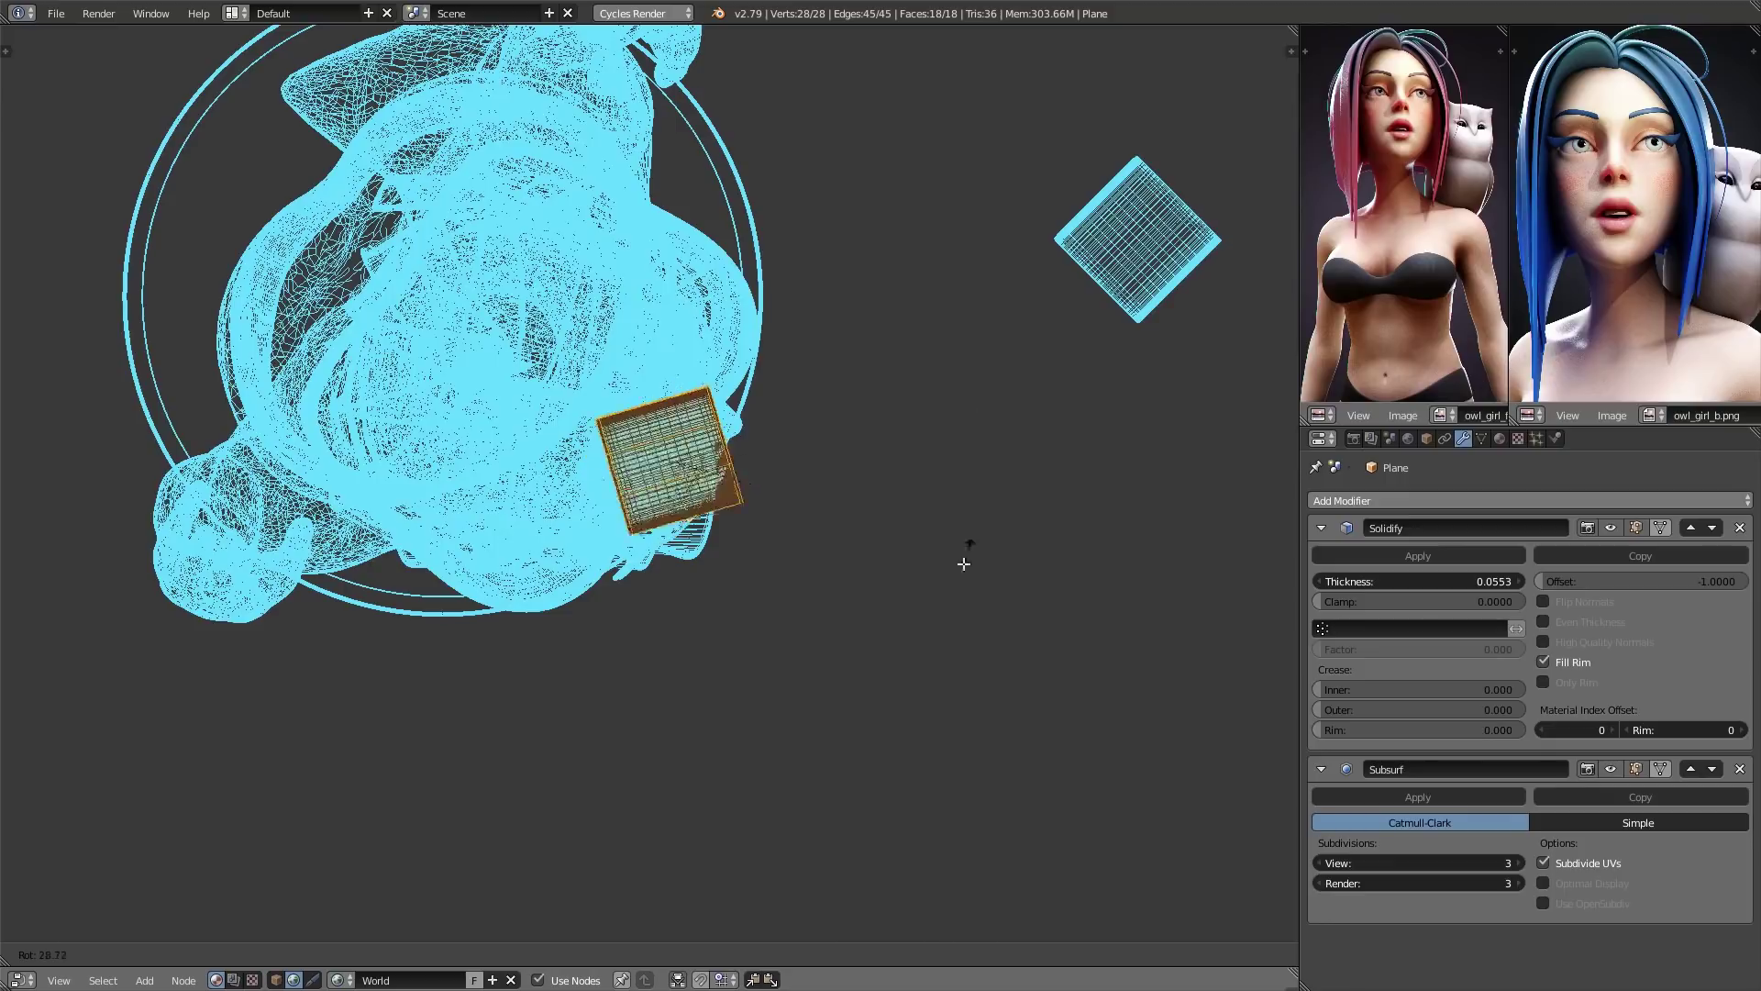
left_click(755, 712)
middle_click_drag(766, 765, 857, 715, "shift")
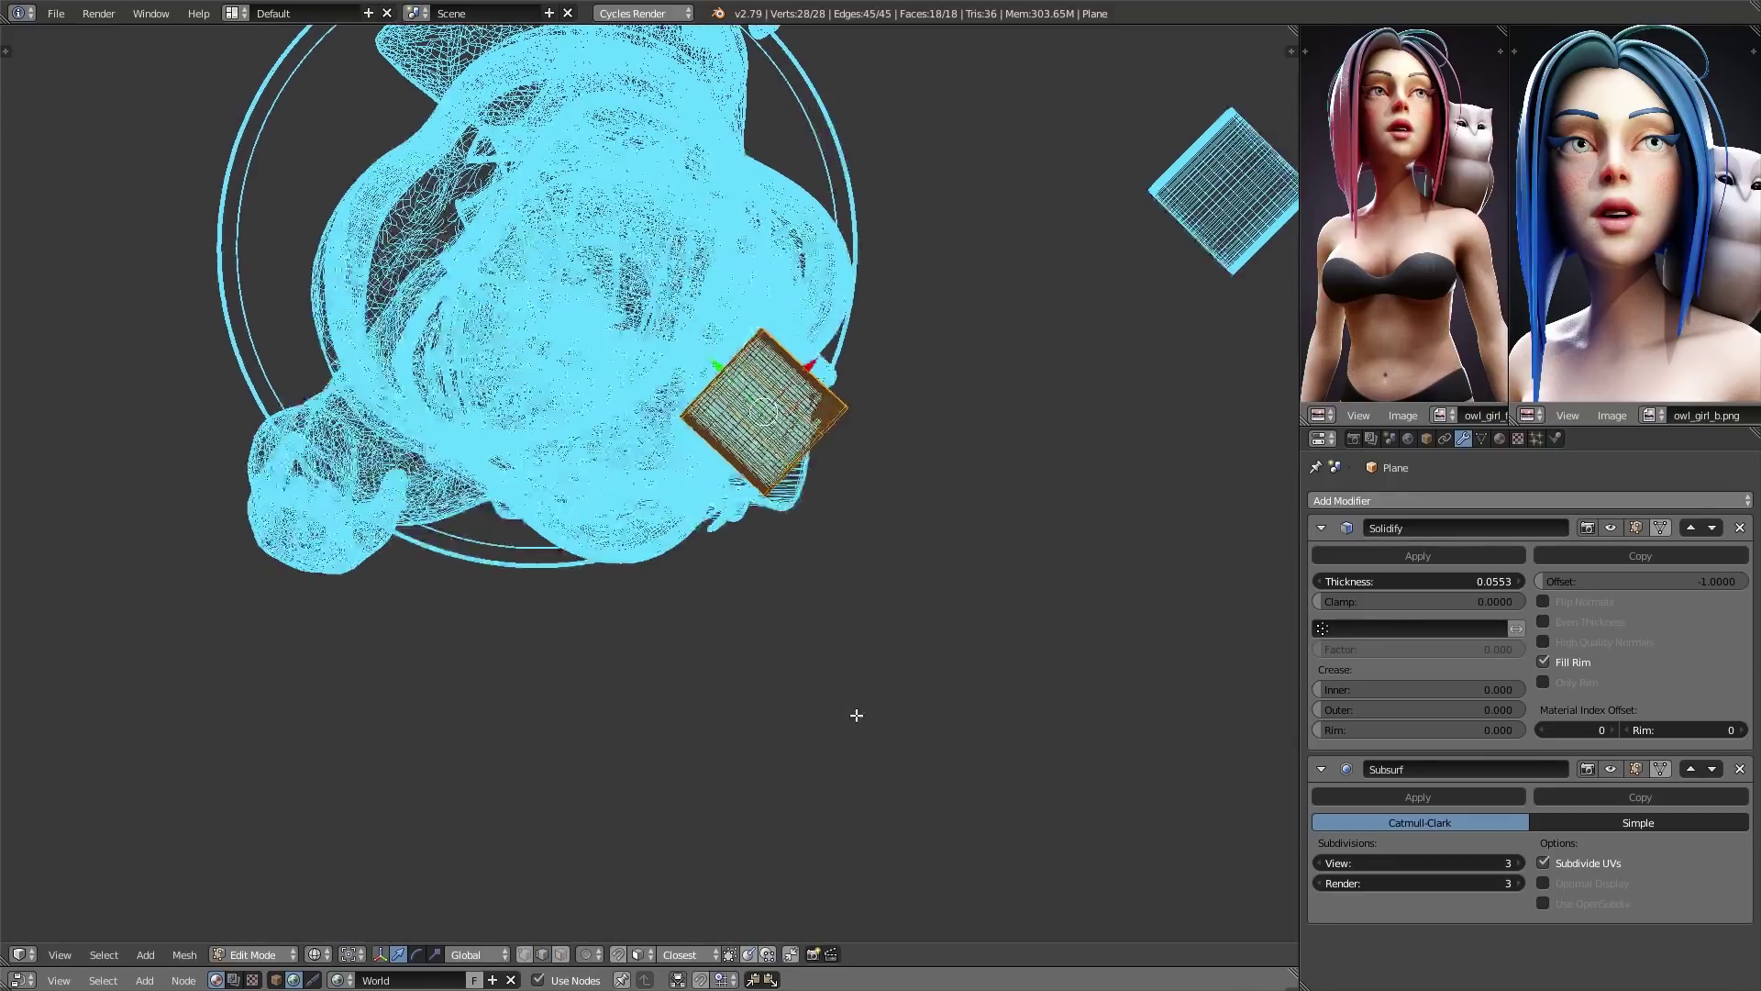
scroll(916, 570, "up", 2)
key("z")
middle_click_drag(985, 569, 900, 631, "shift")
key("r")
left_click(980, 508)
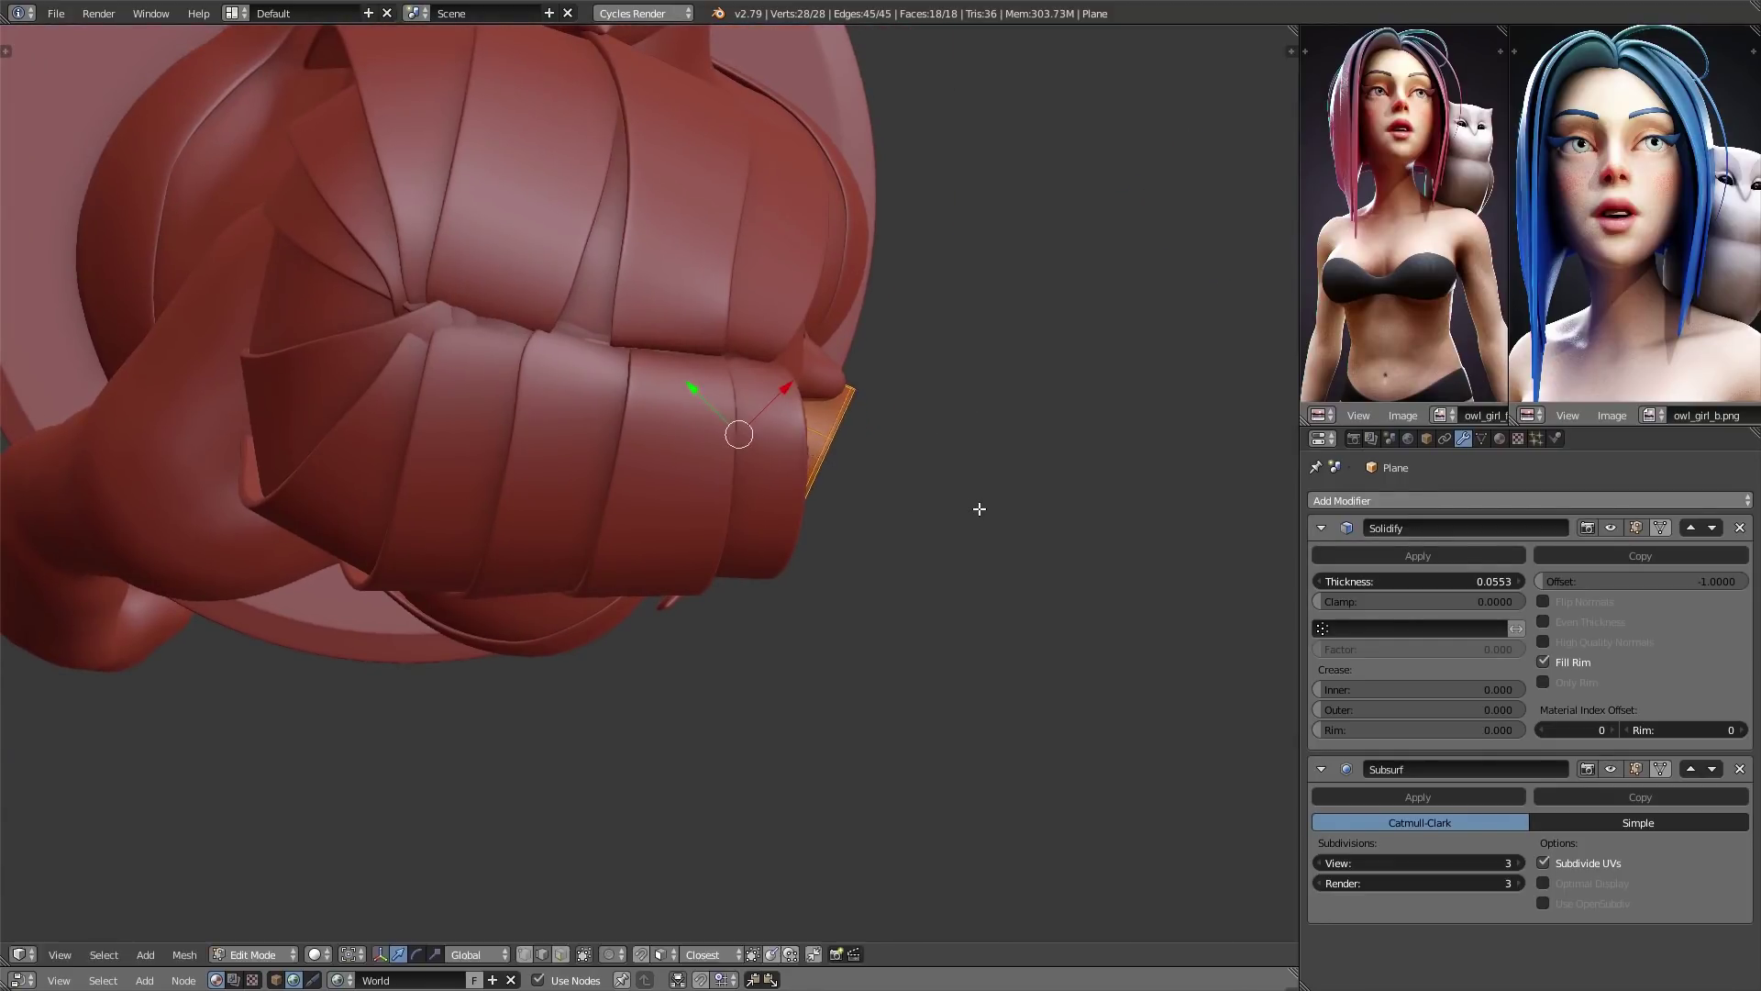
- Move the strand's mesh further in over the front side of the head, seen from above
key("g")
left_click(930, 456)
key("z")
key("g")
left_click(943, 473)
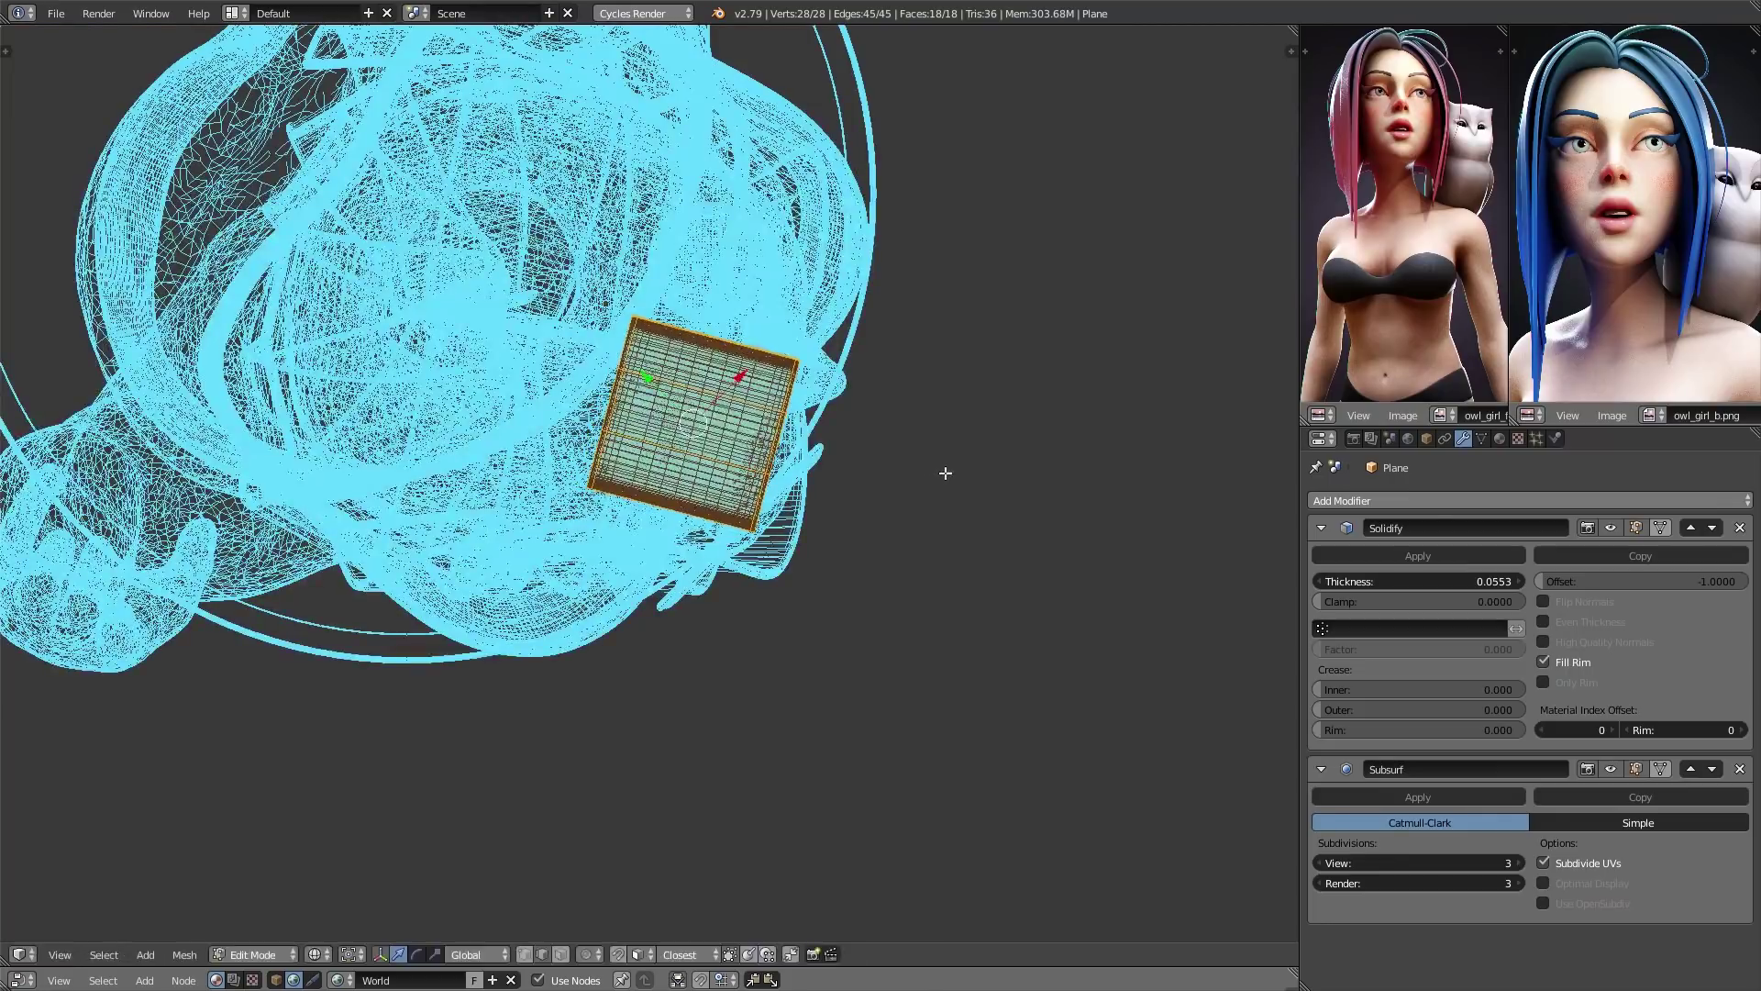
- Fine-tune the strand's rotation and position from above until it lines up with the neighbouring hair strands
key("r")
left_click(915, 424)
key("g")
left_click(952, 443)
key("r")
left_click(949, 409)
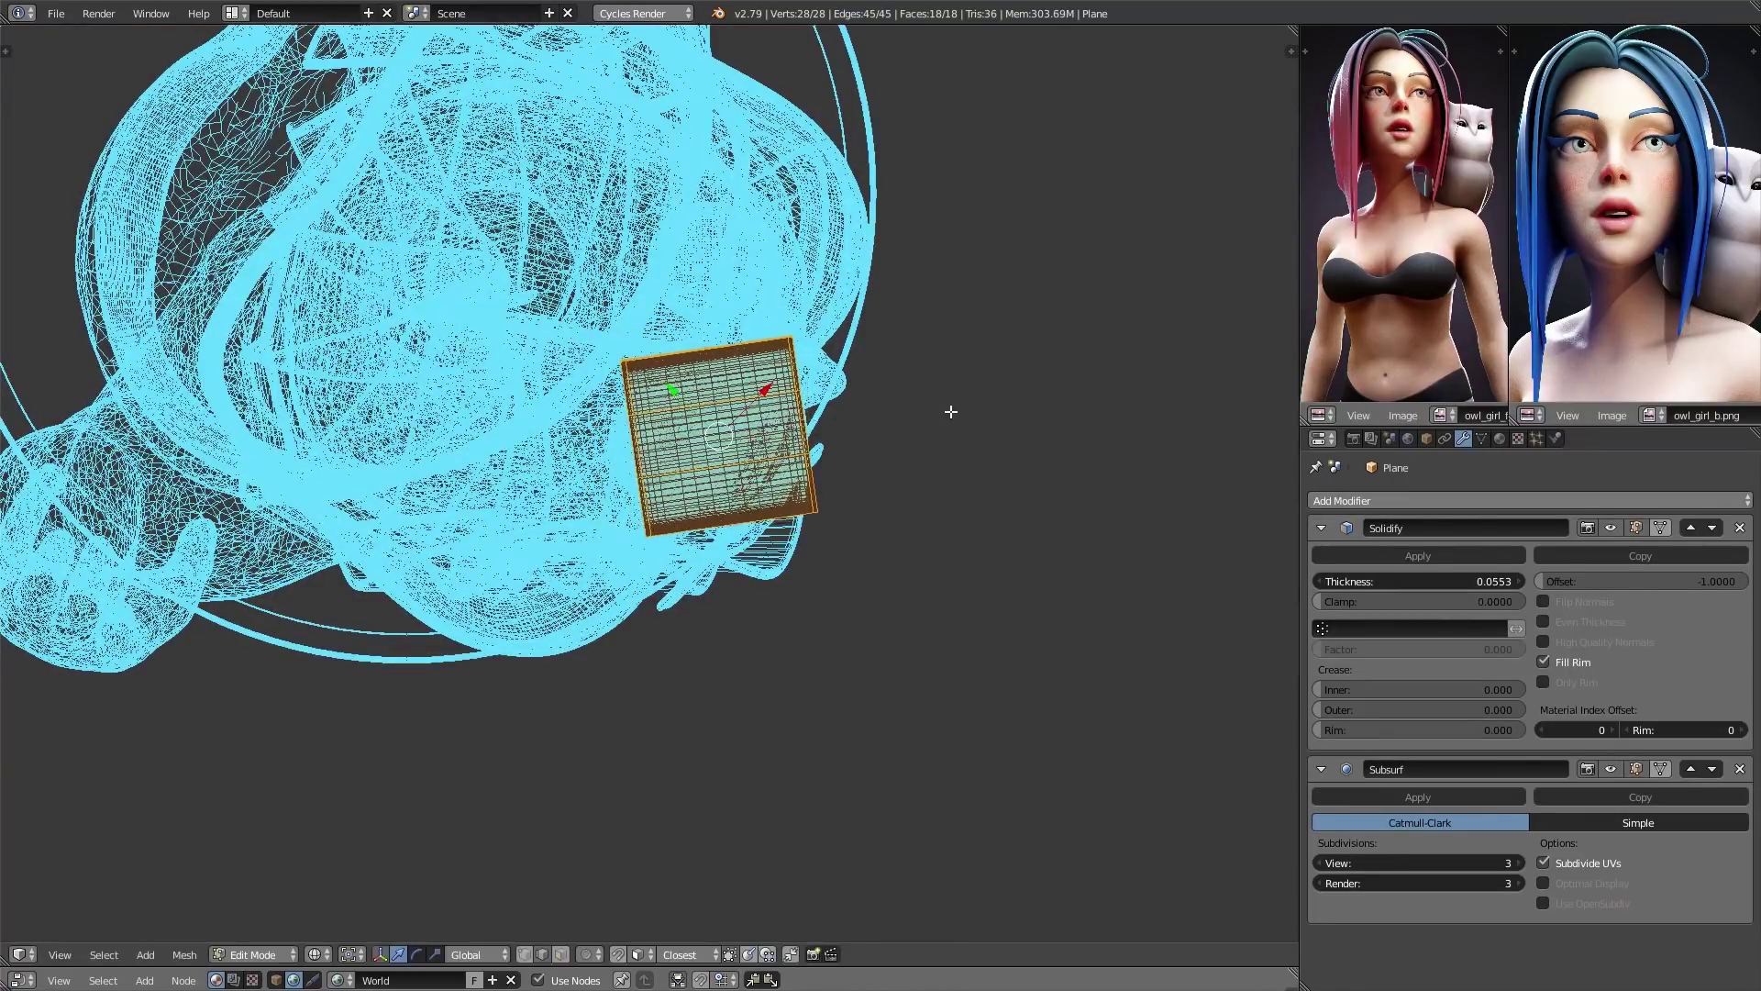
key("g")
left_click(972, 434)
- Return to Object Mode in solid shading and raise the strand vertically until its curled end reaches the top of the forehead
key("z")
key("KP_1")
scroll(927, 468, "down", 8)
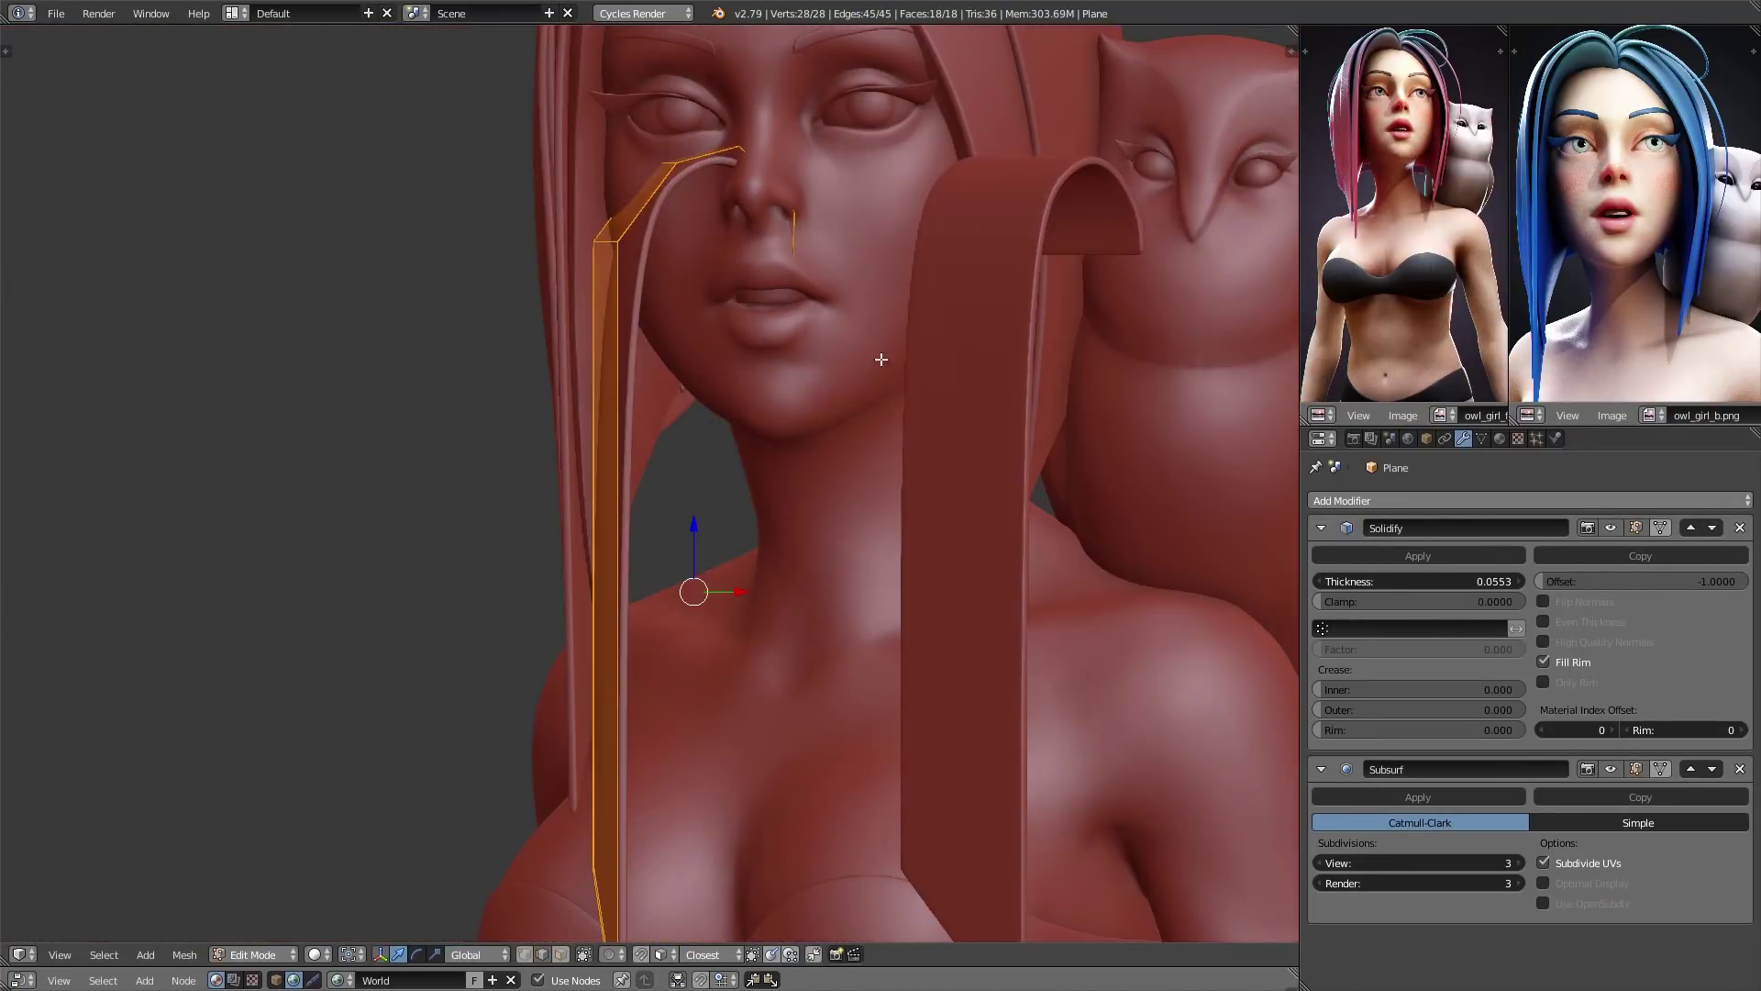
key("Tab")
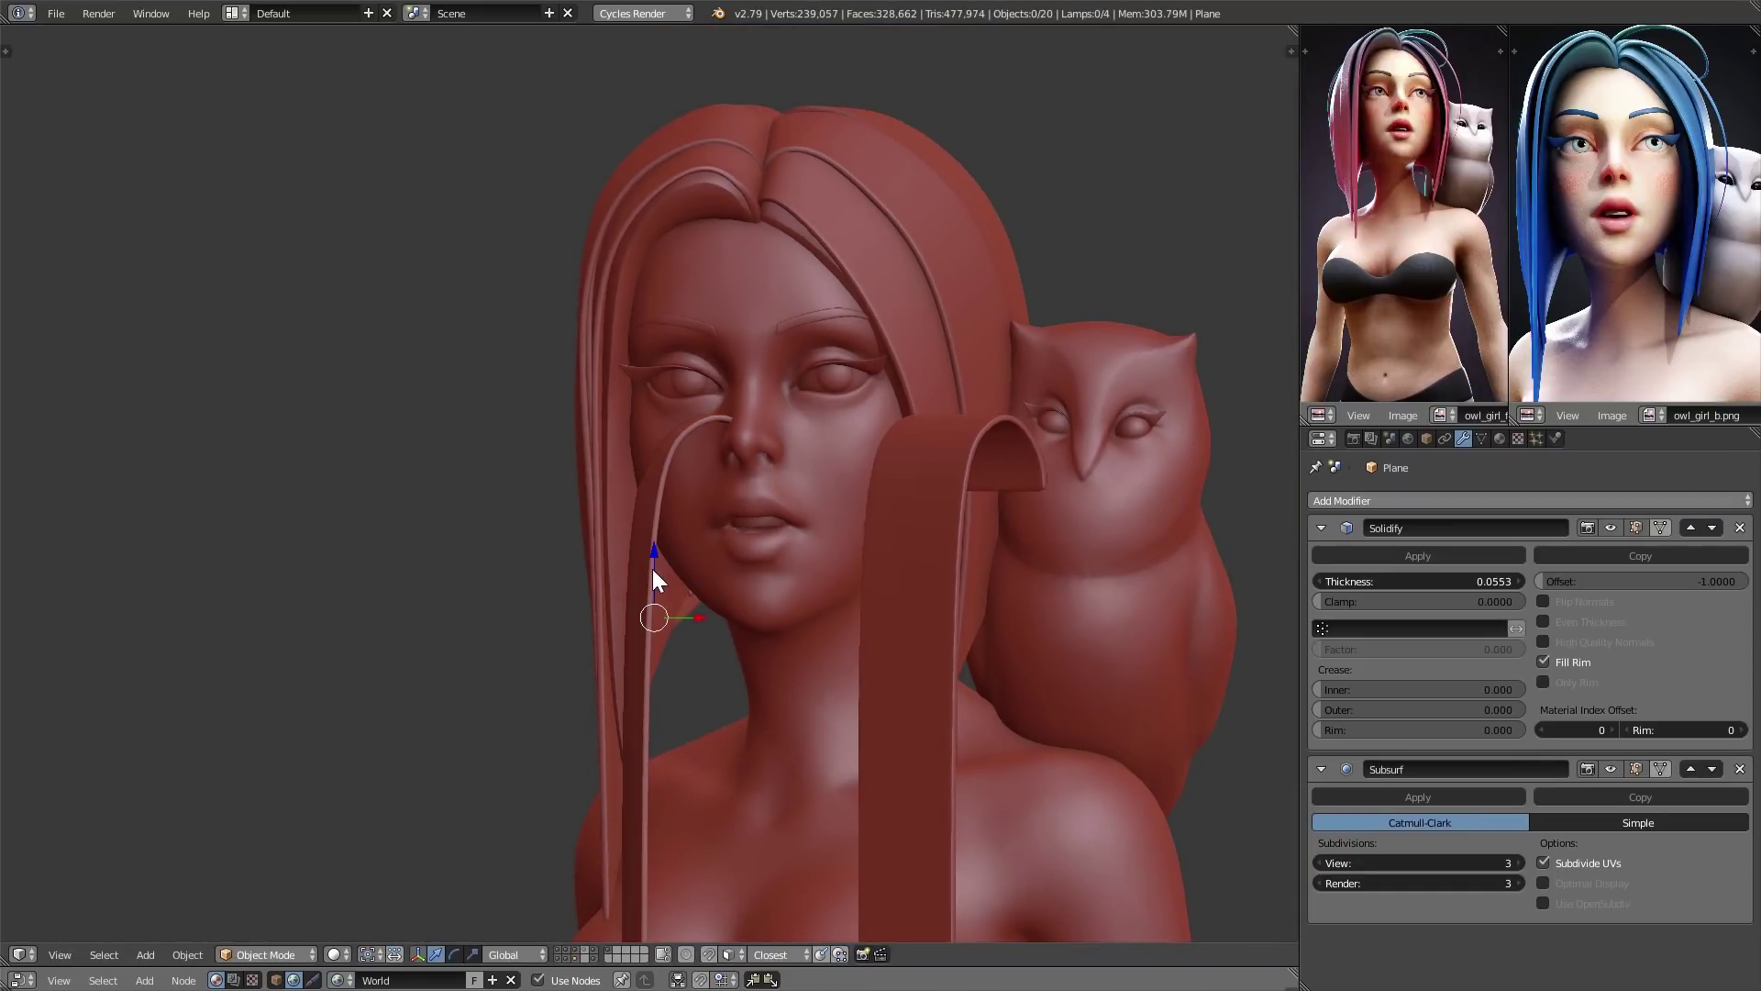
left_click_drag(653, 573, 639, 305)
- Nudge the strand's mesh in Edit Mode from the side and tilt it so its tip slants backwards over the hair
key("Tab")
middle_click_drag(763, 377, 912, 370)
key("g")
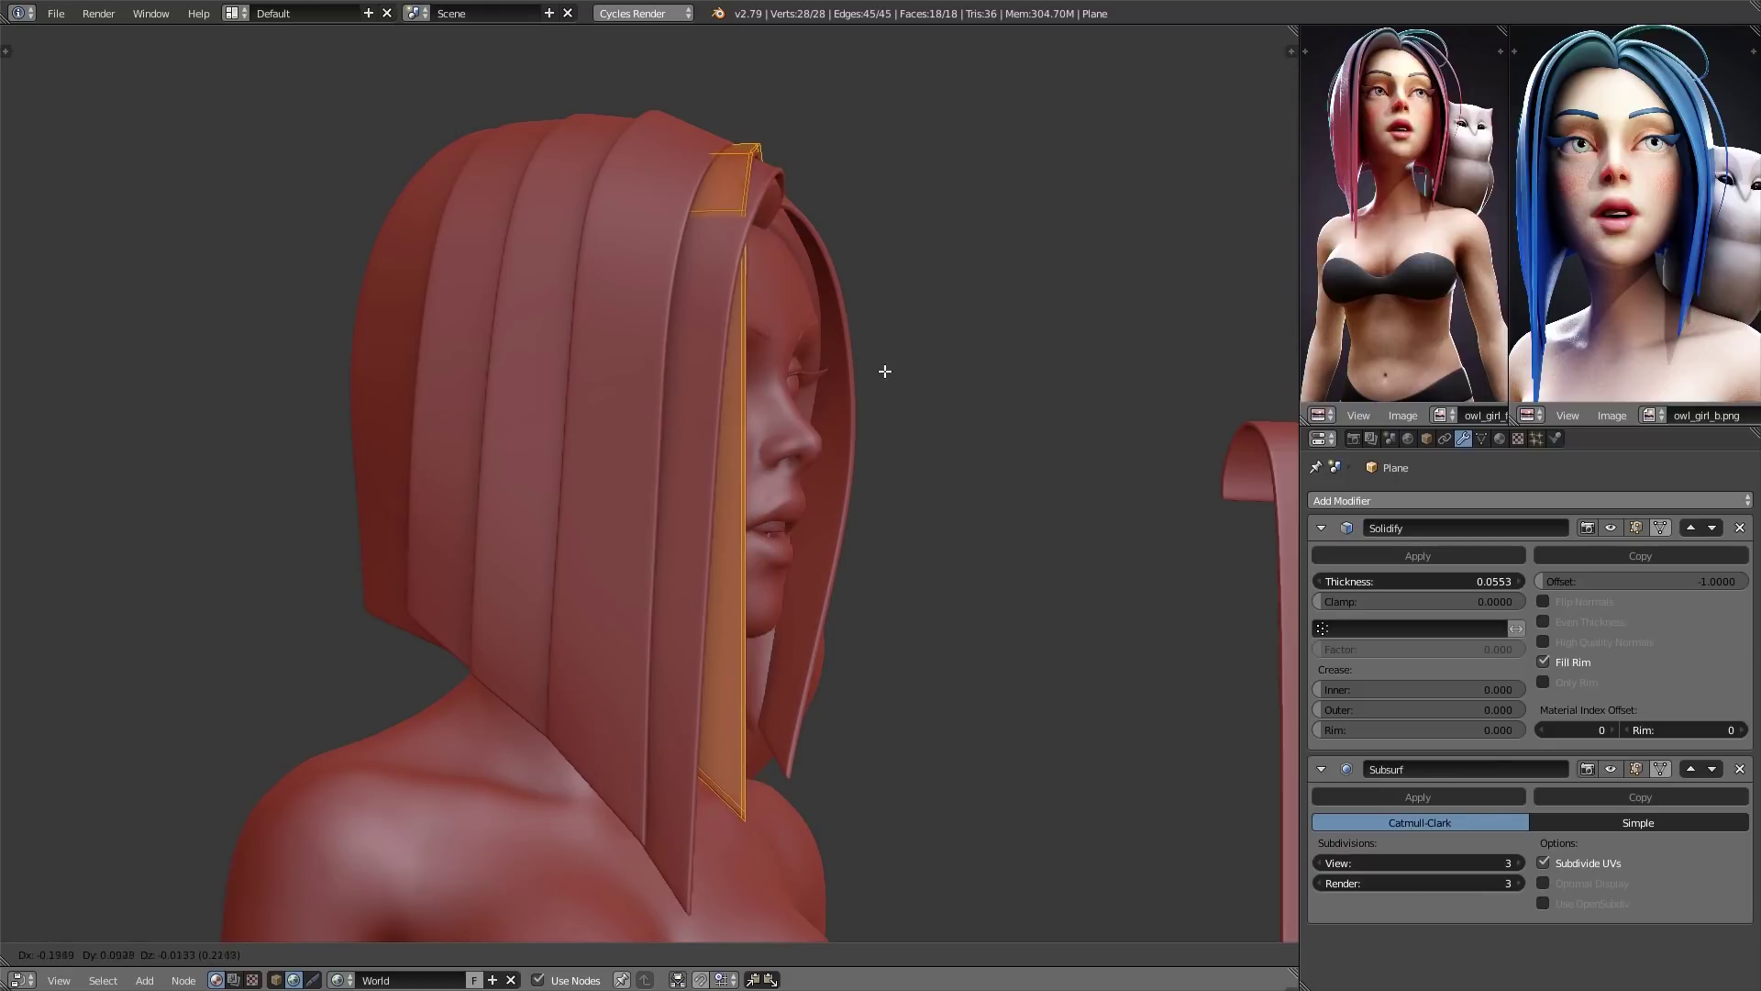
left_click(888, 373)
key("r")
left_click(919, 424)
- Shift the tilted strand so its curl sits at the front hair parting, and return to Object Mode
key("g")
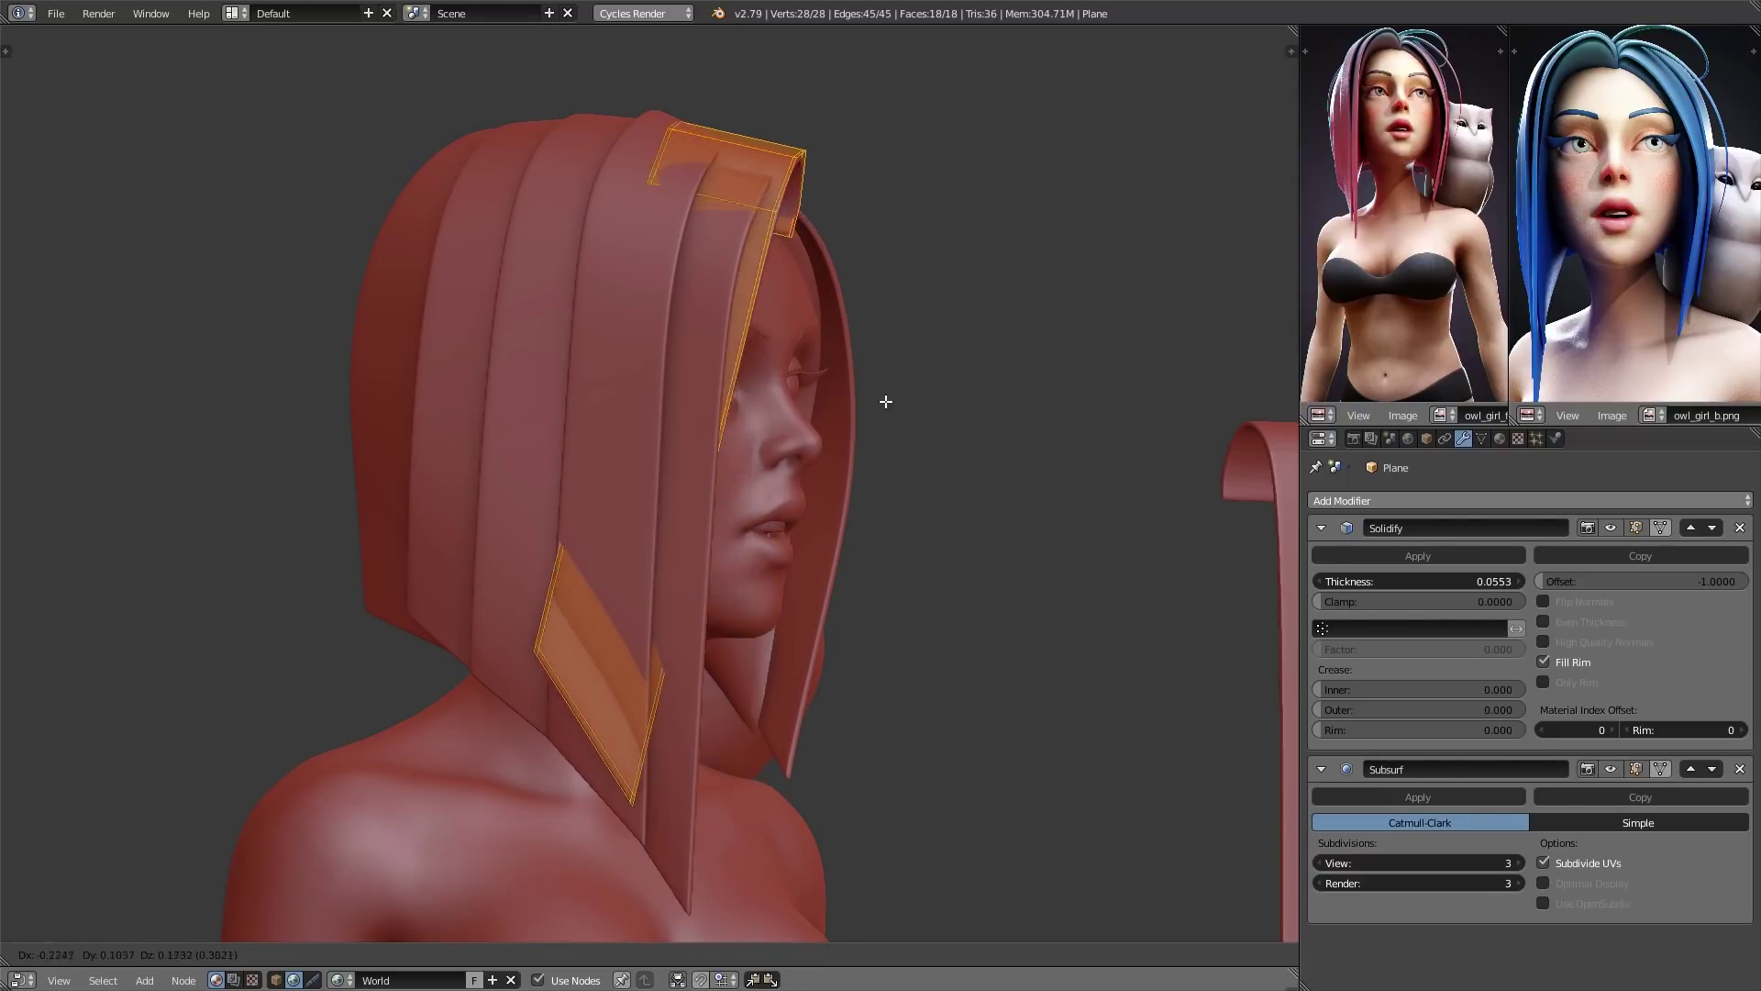
left_click(870, 409)
key("g")
left_click(893, 405)
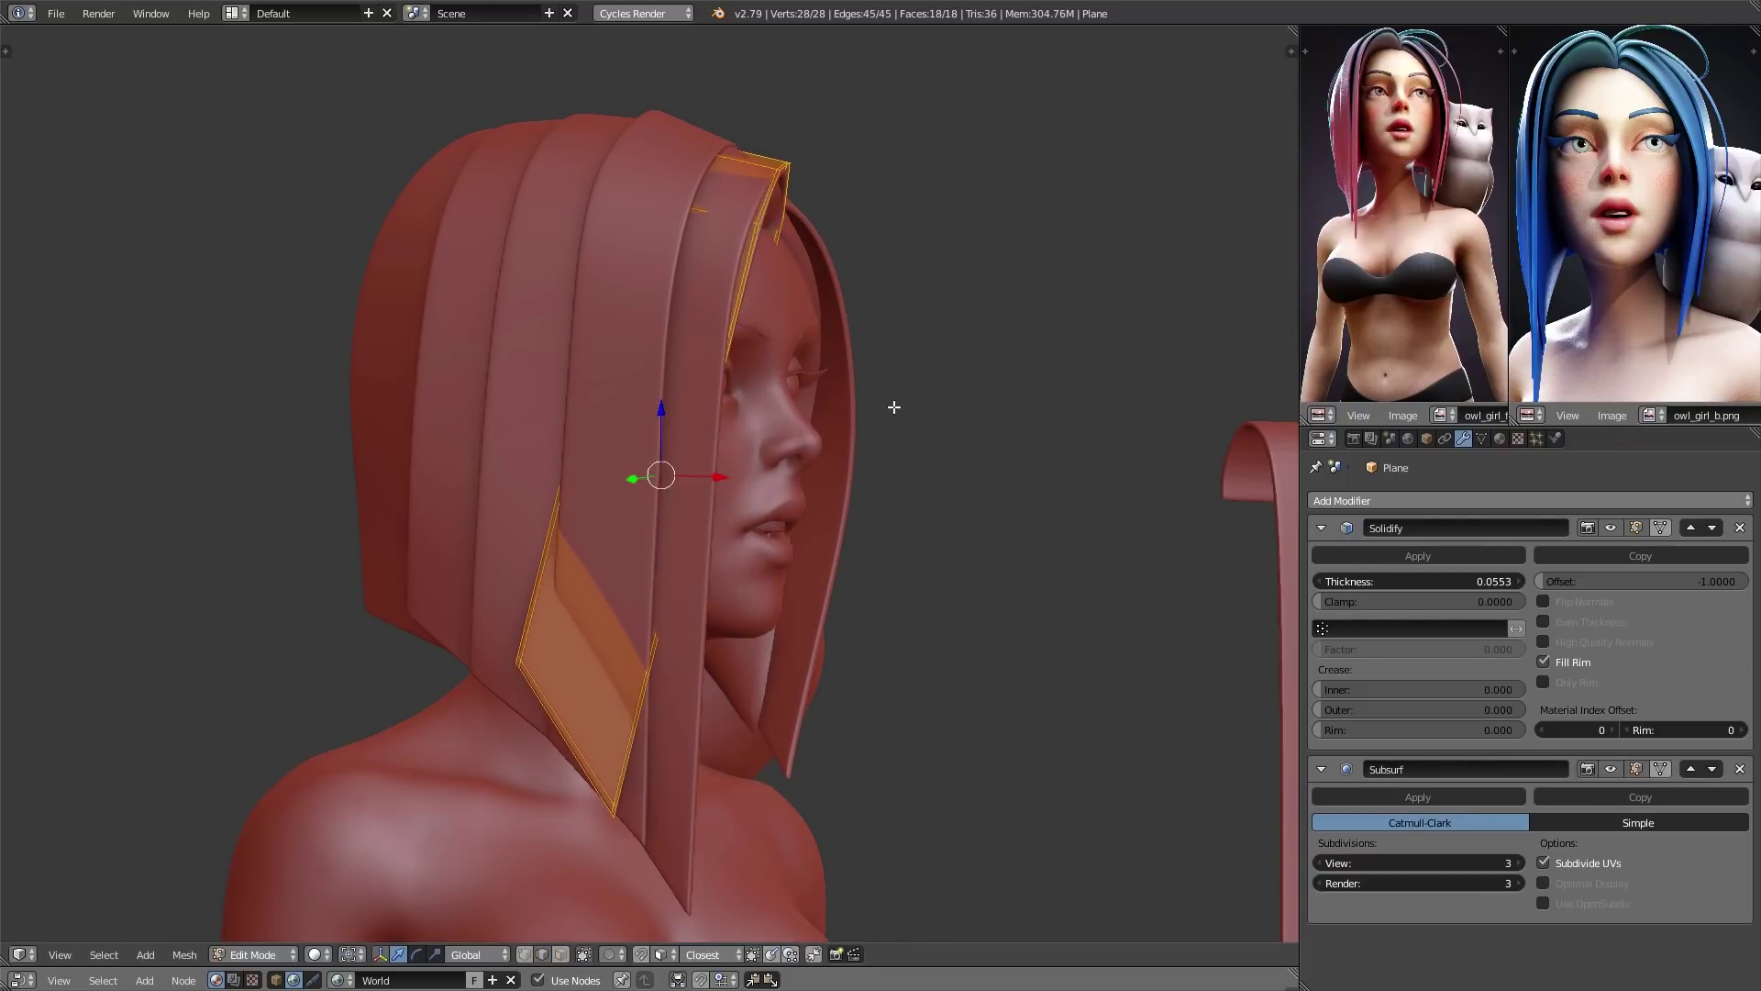
key("g")
left_click(890, 397)
middle_click_drag(912, 412, 765, 423)
mouse_move(764, 424)
middle_mouse_down()
mouse_move(775, 436)
mouse_move(692, 445)
mouse_move(732, 433)
middle_mouse_up()
scroll(733, 435, "down", 2)
key("Tab")
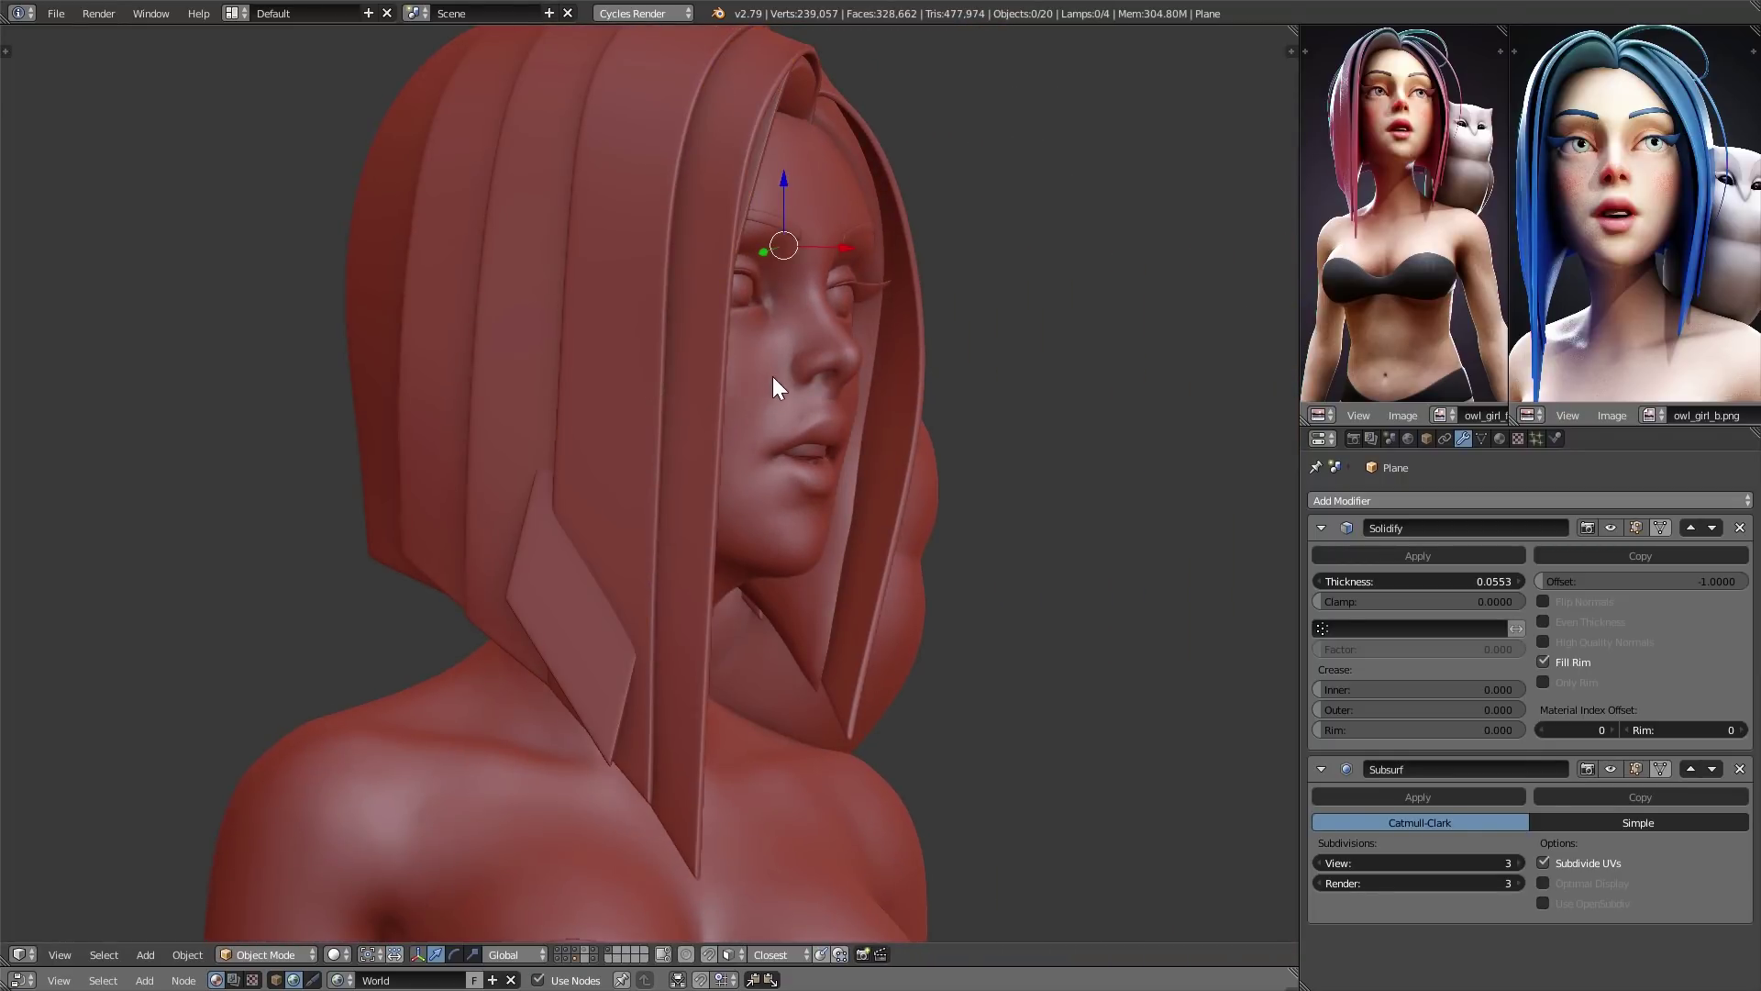
- Go back to Edit Mode on the strand and enable proportional editing
key("Tab")
key("ctrl+Tab")
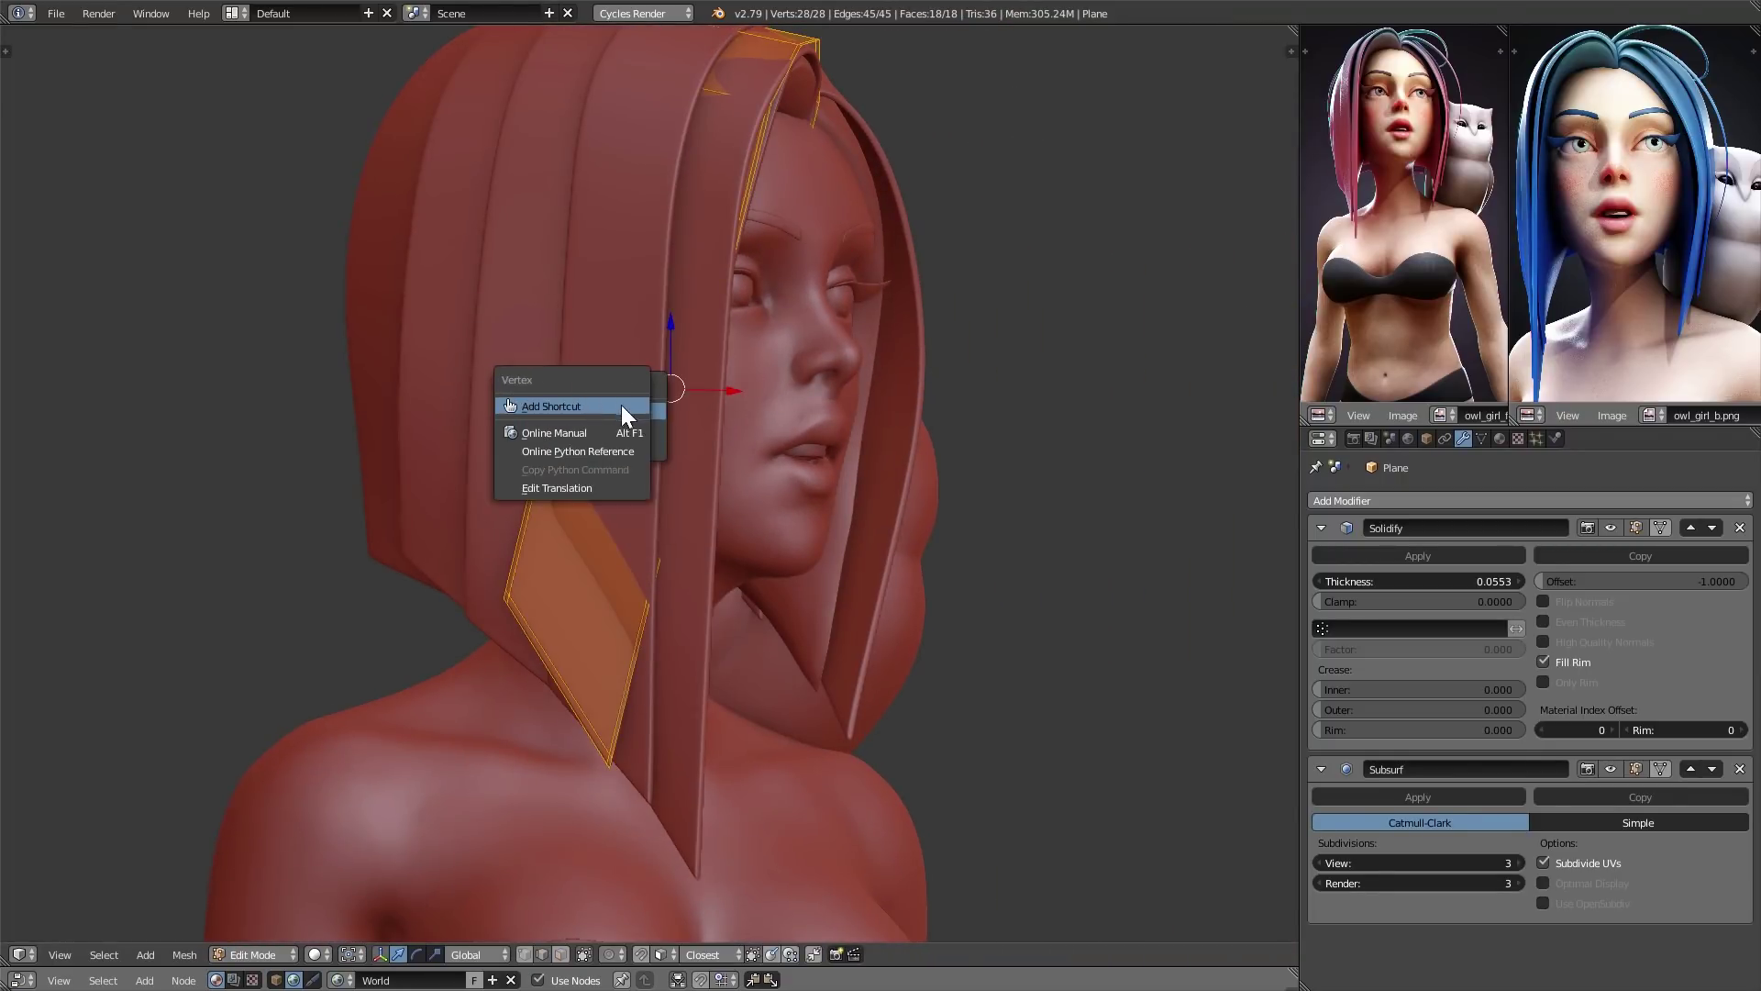
key("ctrl+Tab")
left_click(591, 393)
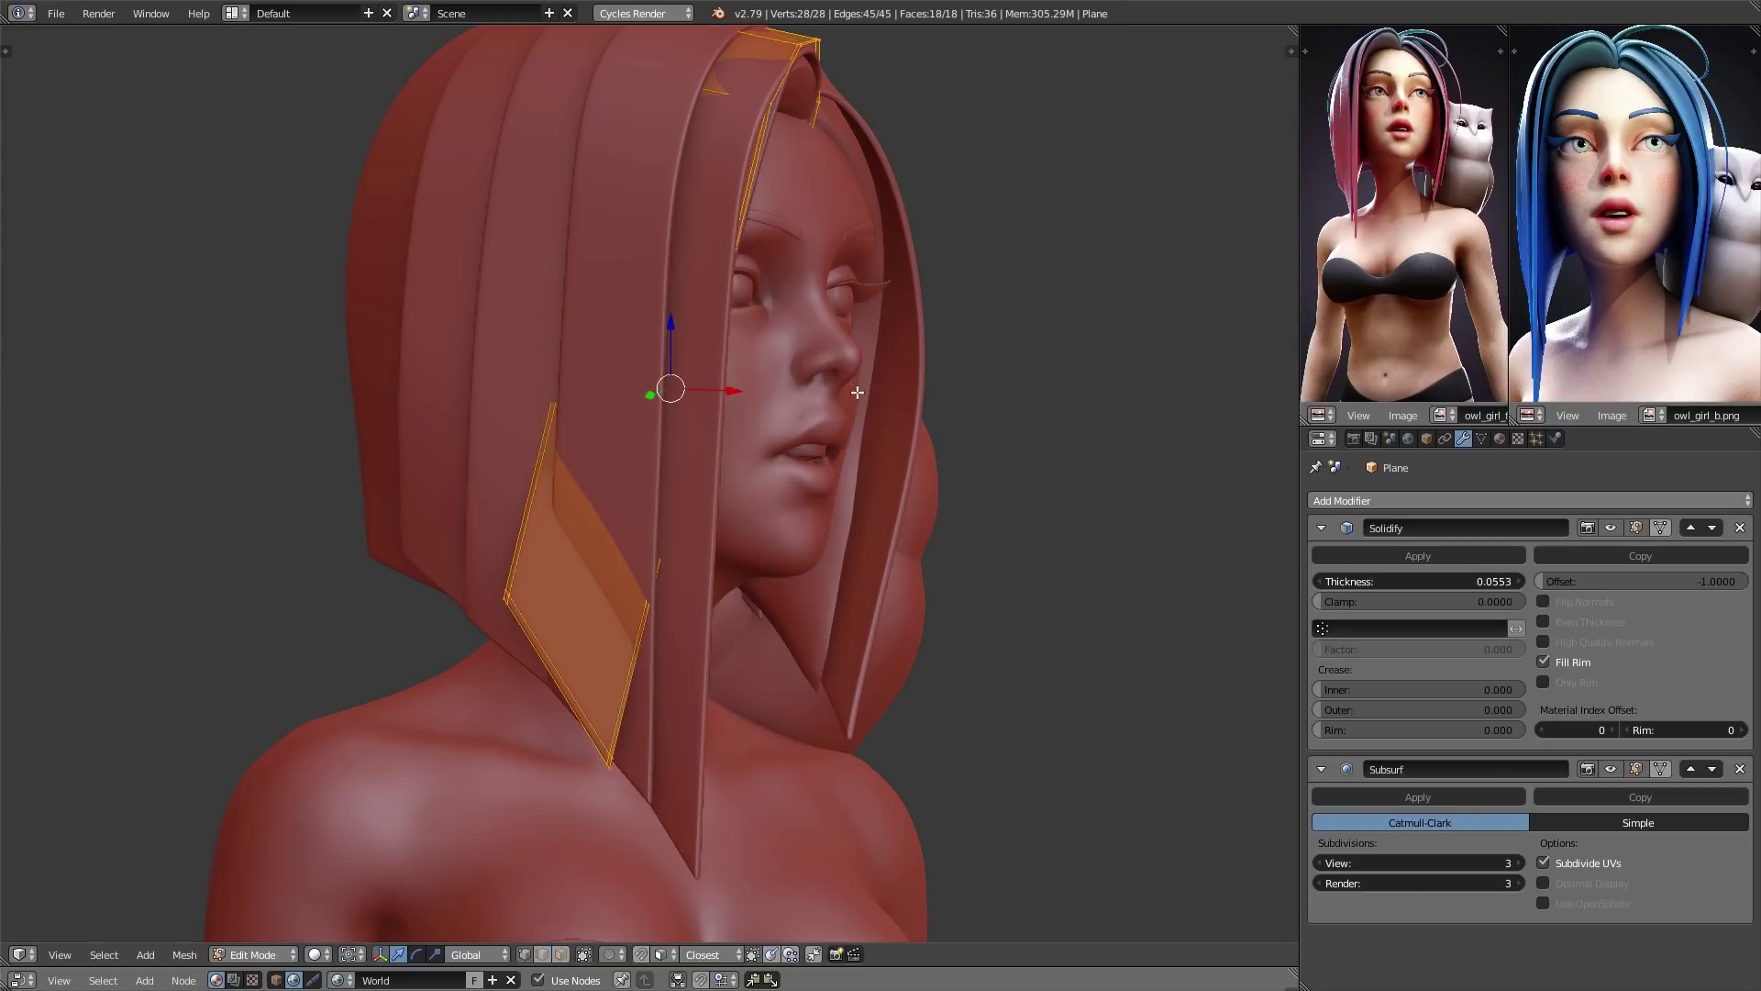
middle_click_drag(592, 394, 874, 503)
left_click(616, 955)
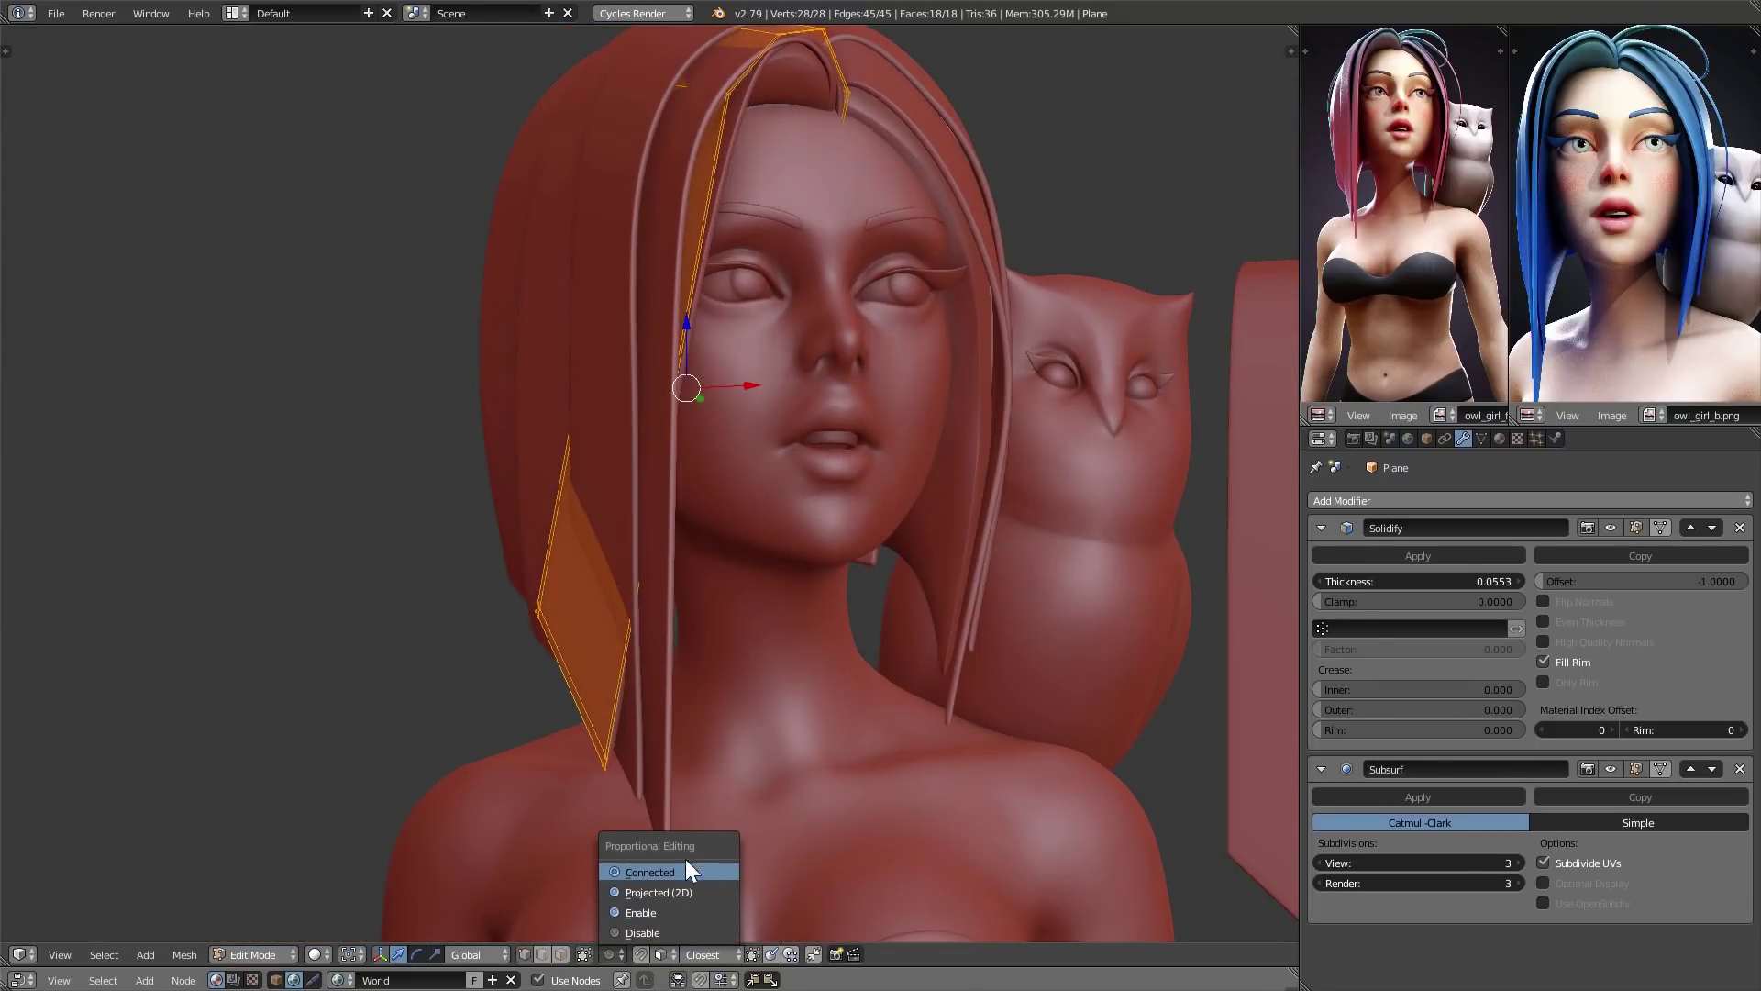
left_click(672, 912)
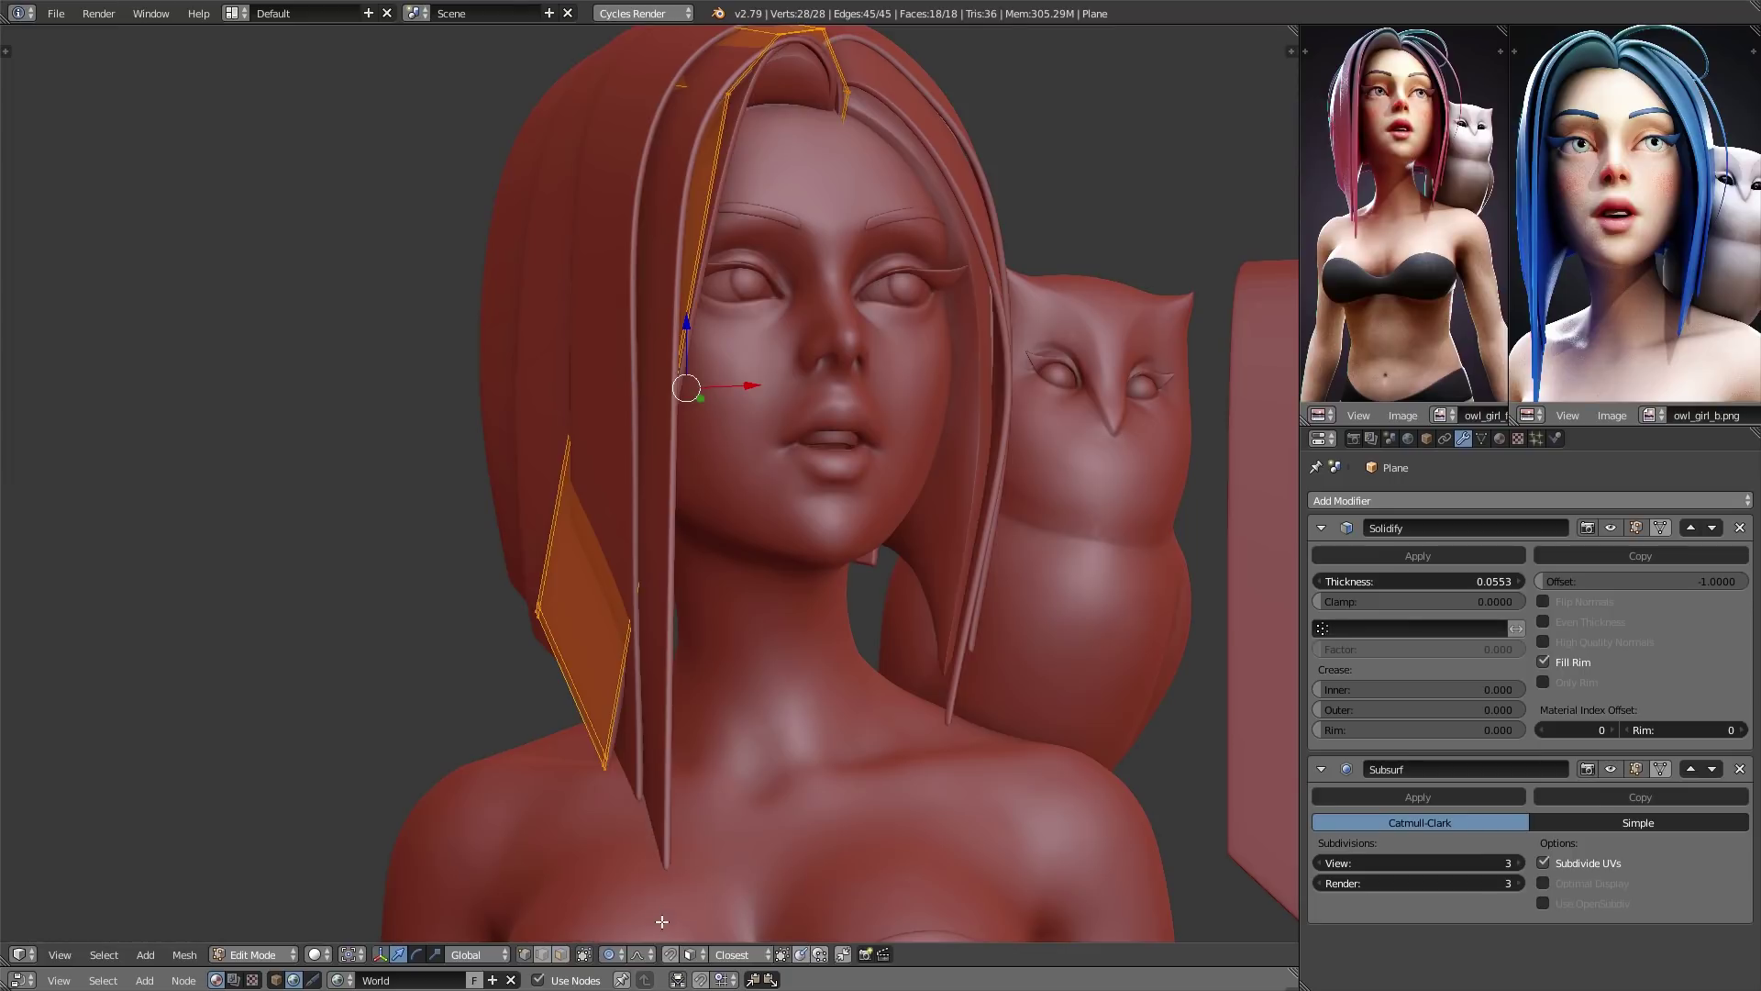
left_click(615, 955)
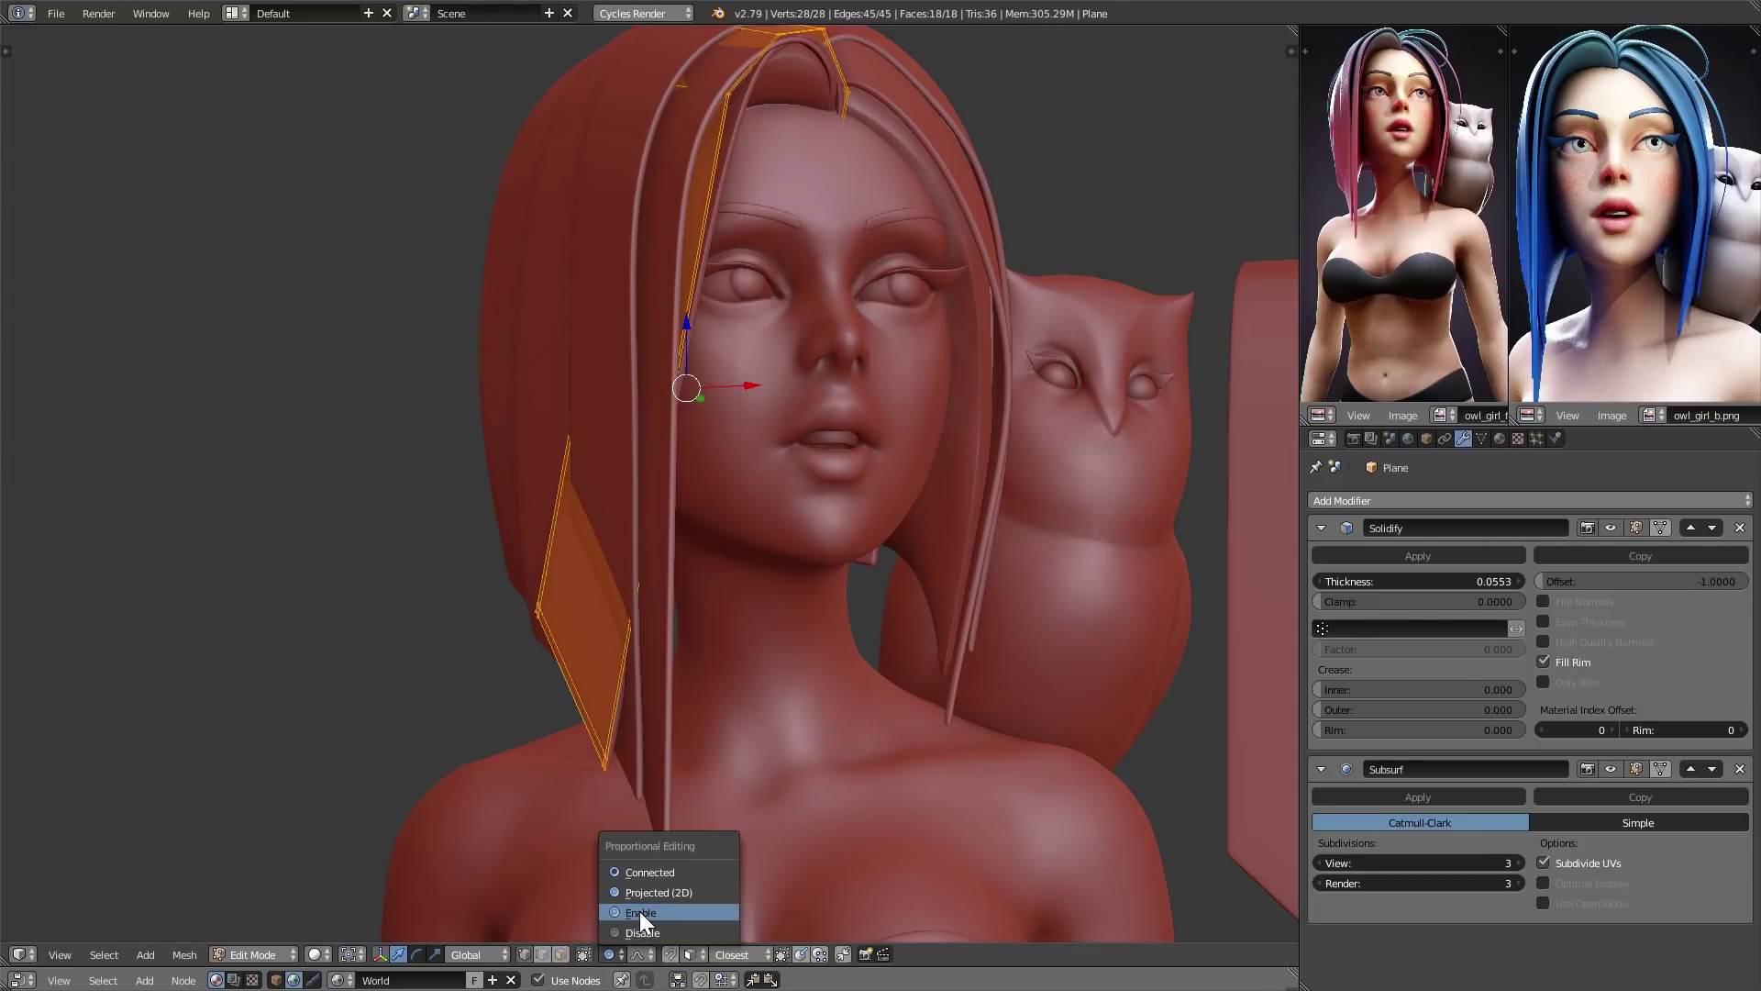
left_click(640, 912)
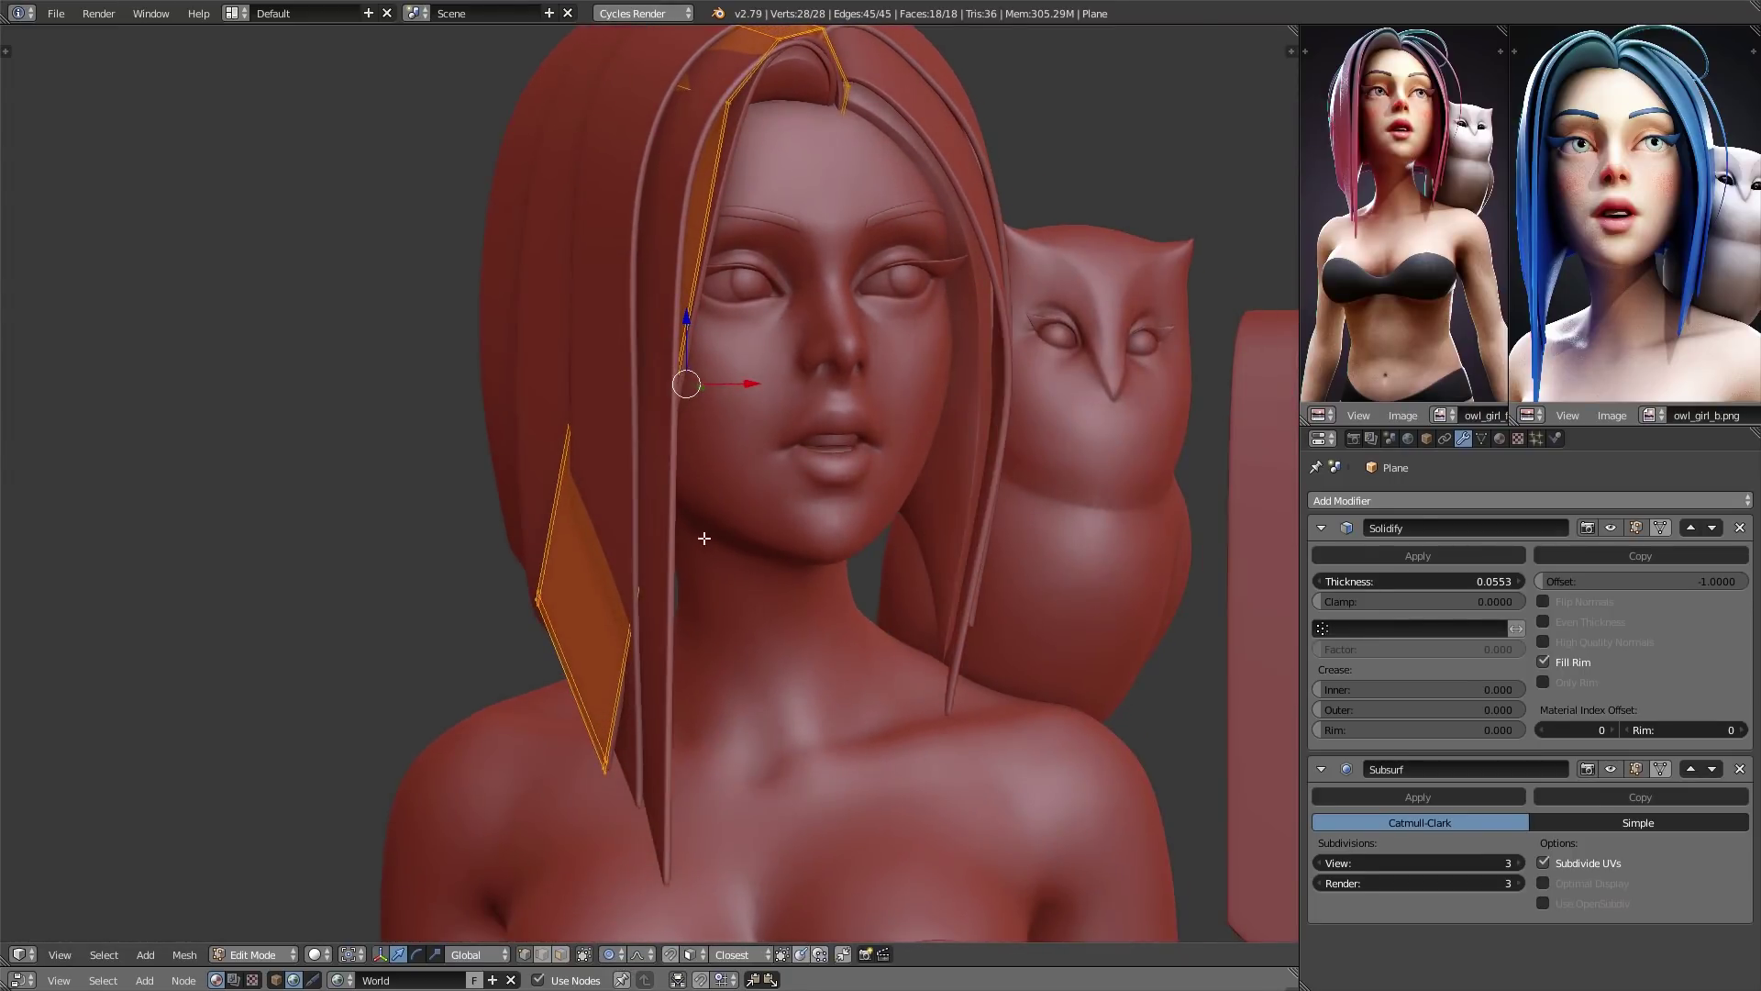
- Switch to wireframe display and add a crosswise loop cut through the long middle section of the strand
key("z")
key("g")
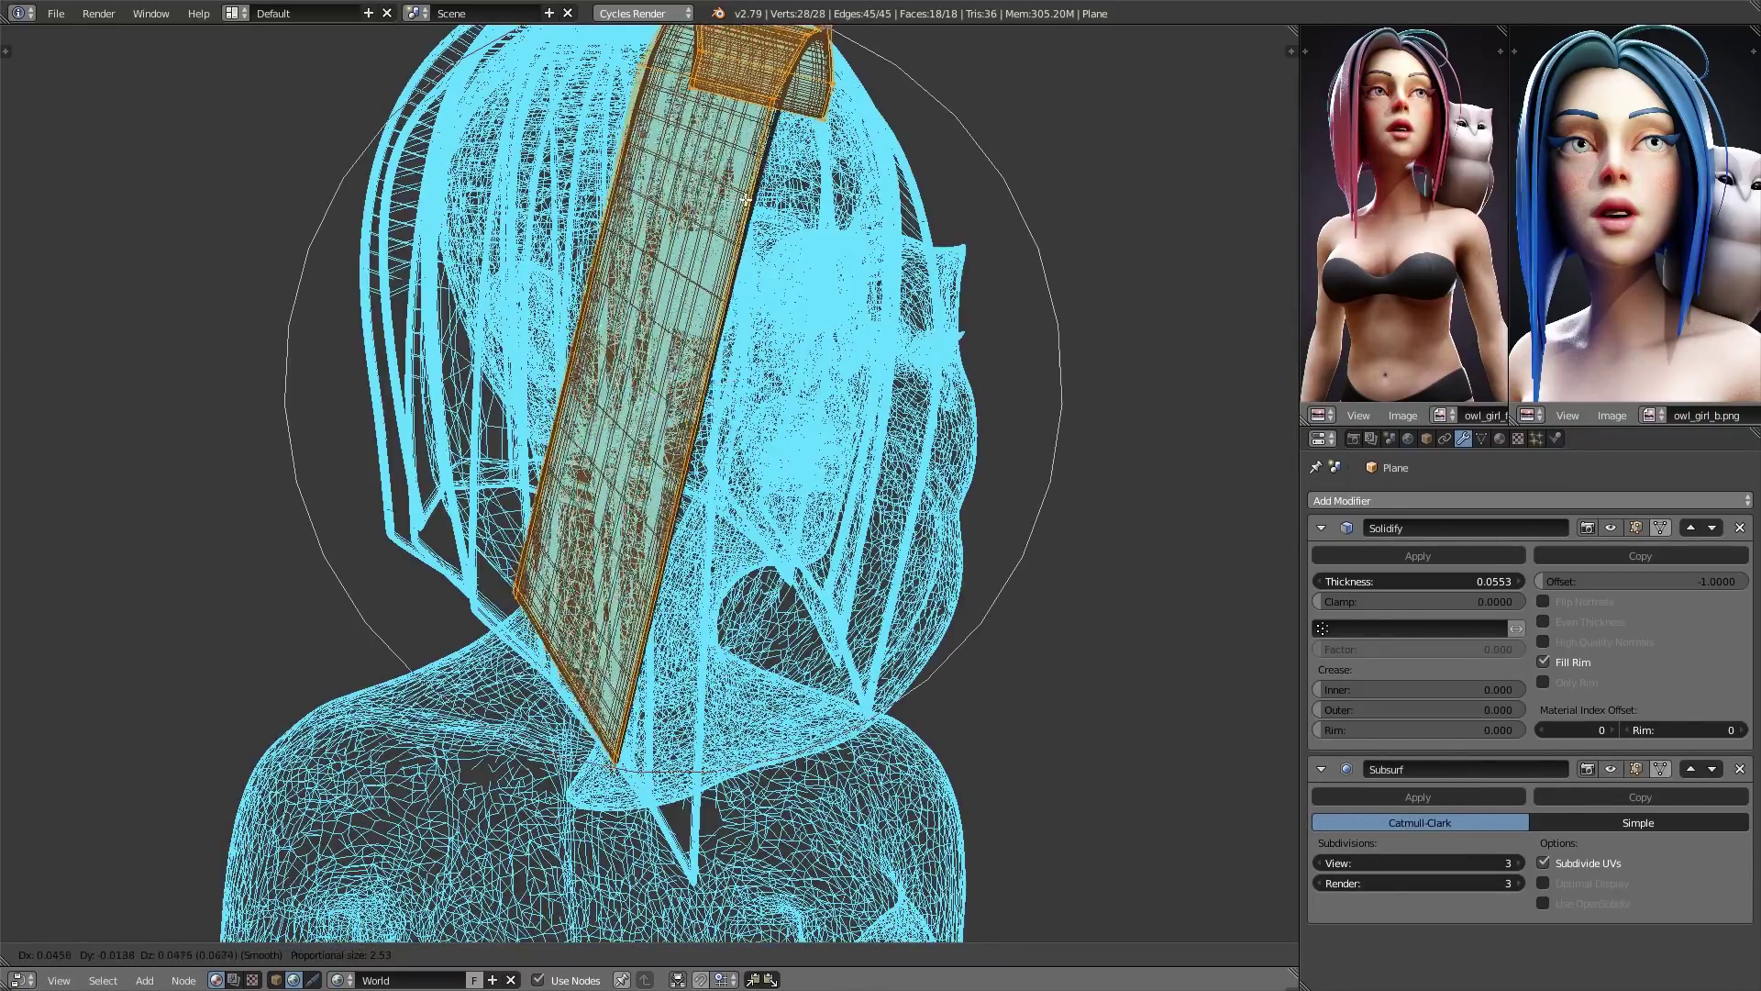
right_click(721, 262)
middle_click_drag(674, 404, 711, 393)
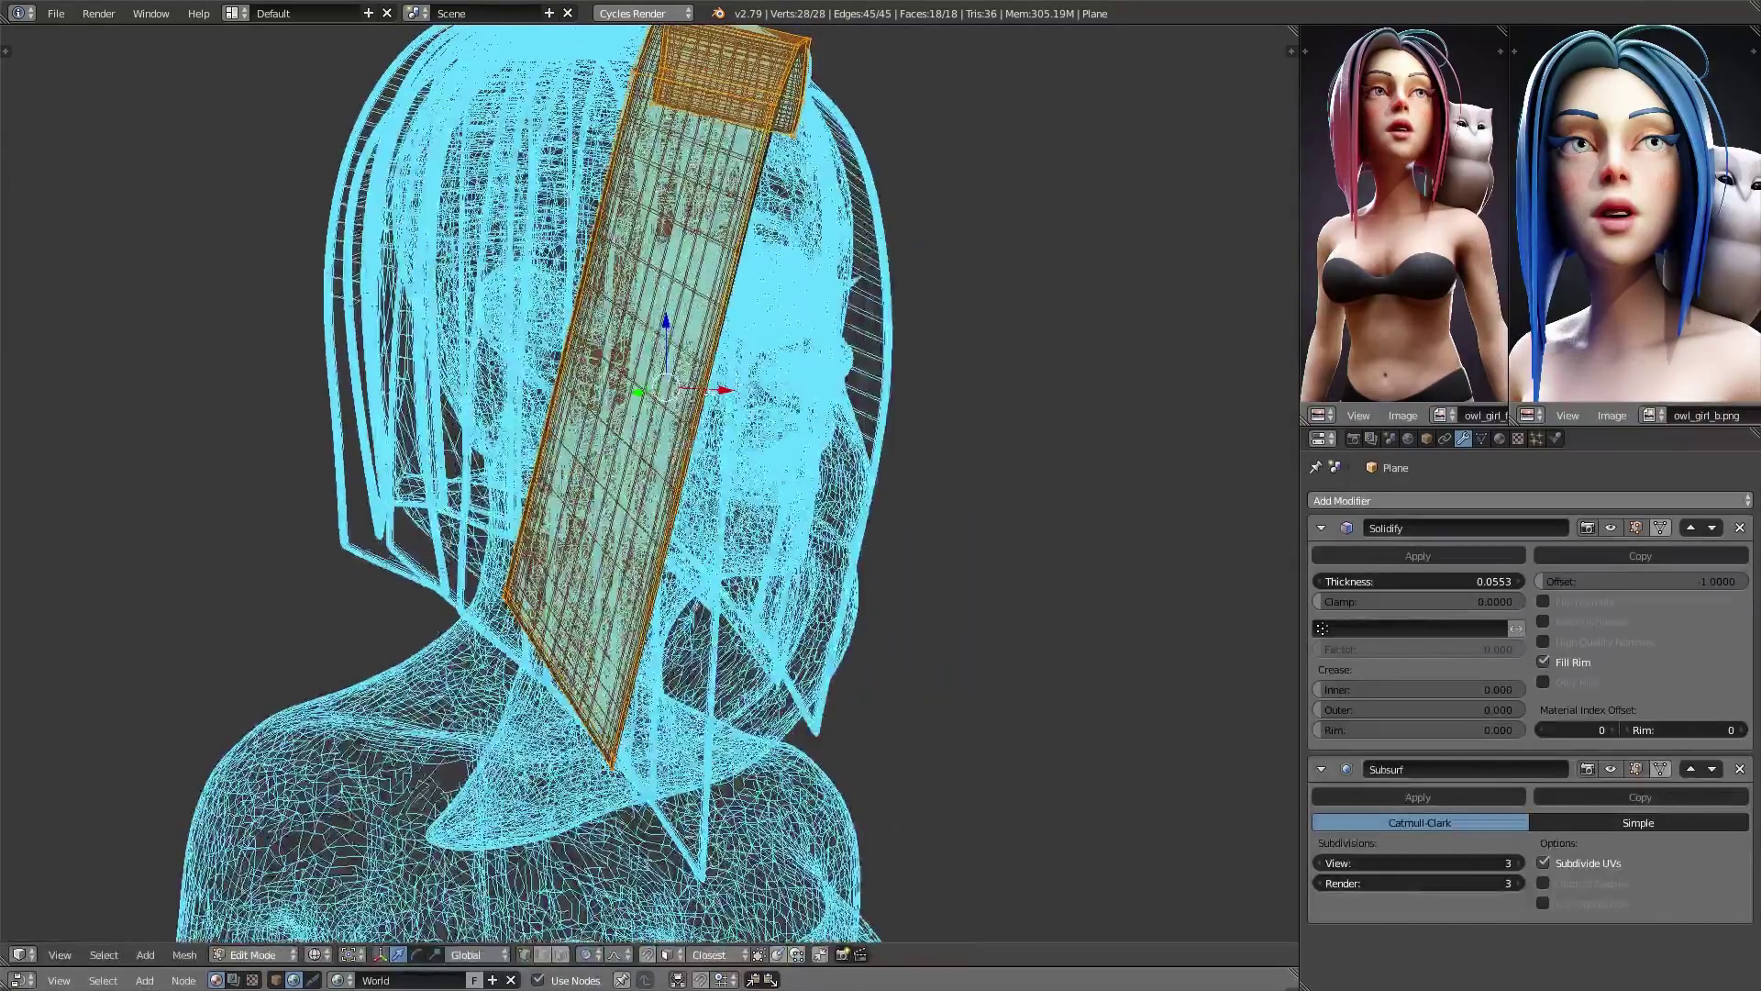
key("ctrl+r")
left_click(681, 404)
left_click(682, 416)
- Move the new middle loop with proportional editing to bend the strand along the side of the head, and check the curve
middle_click_drag(876, 445, 767, 486)
key("g")
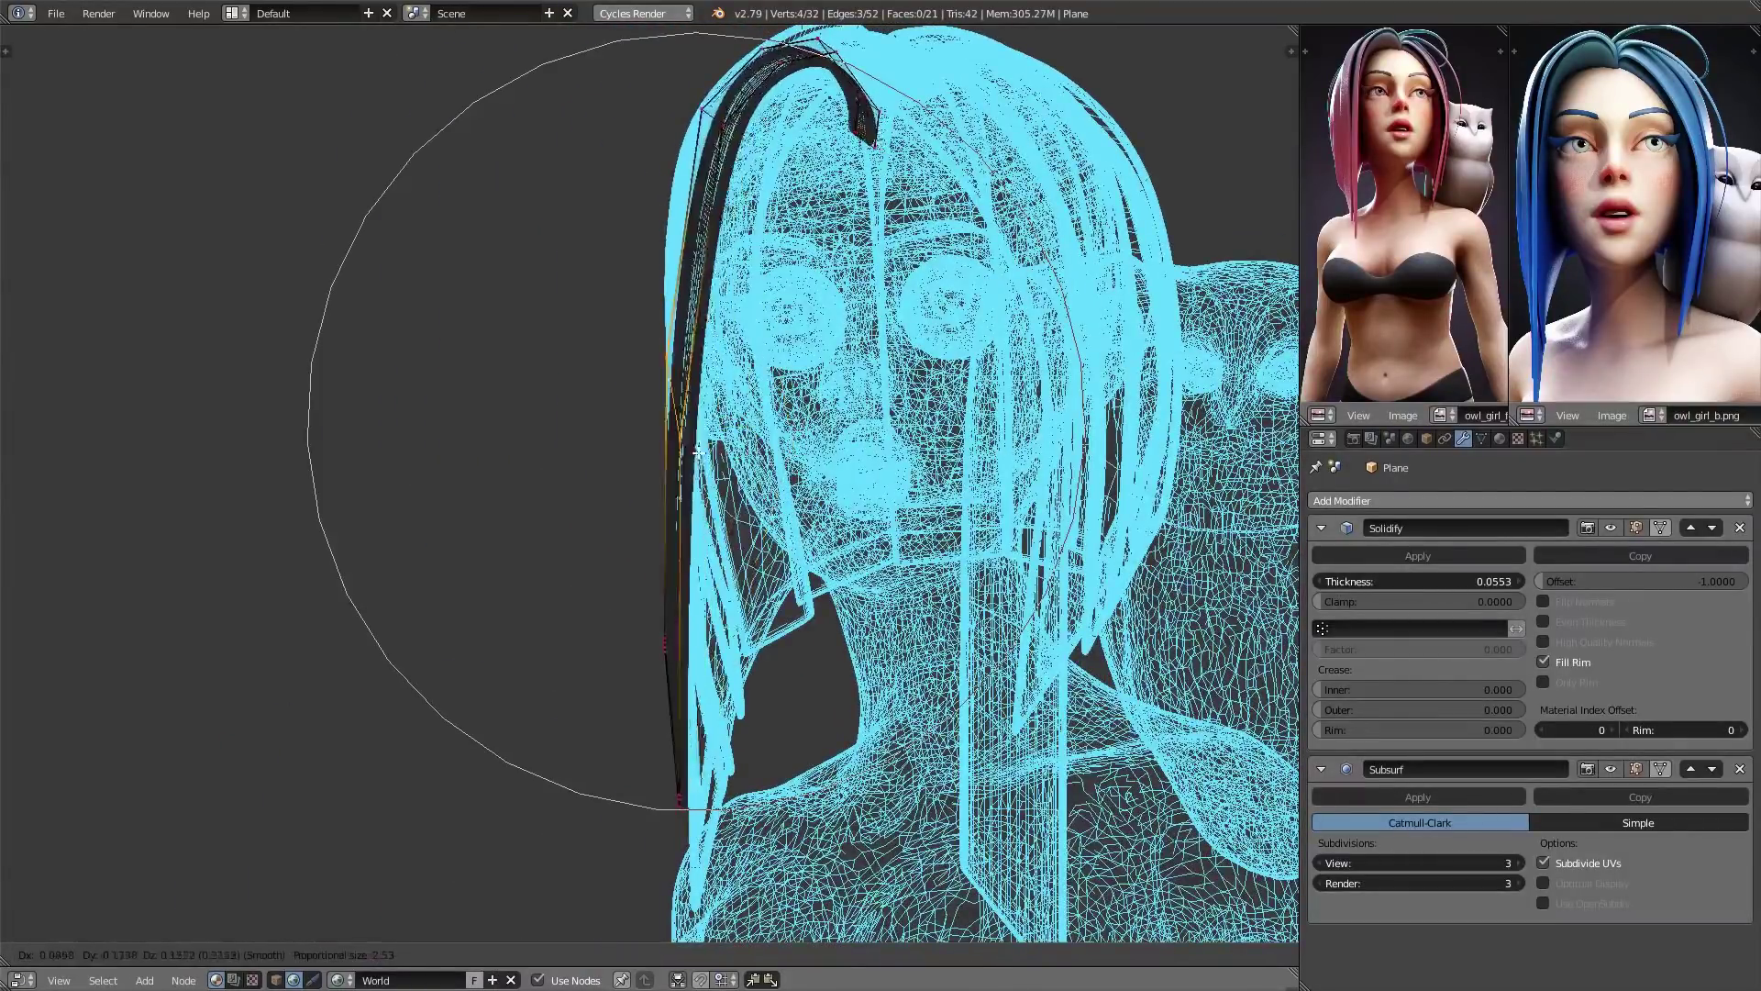
left_click(729, 372)
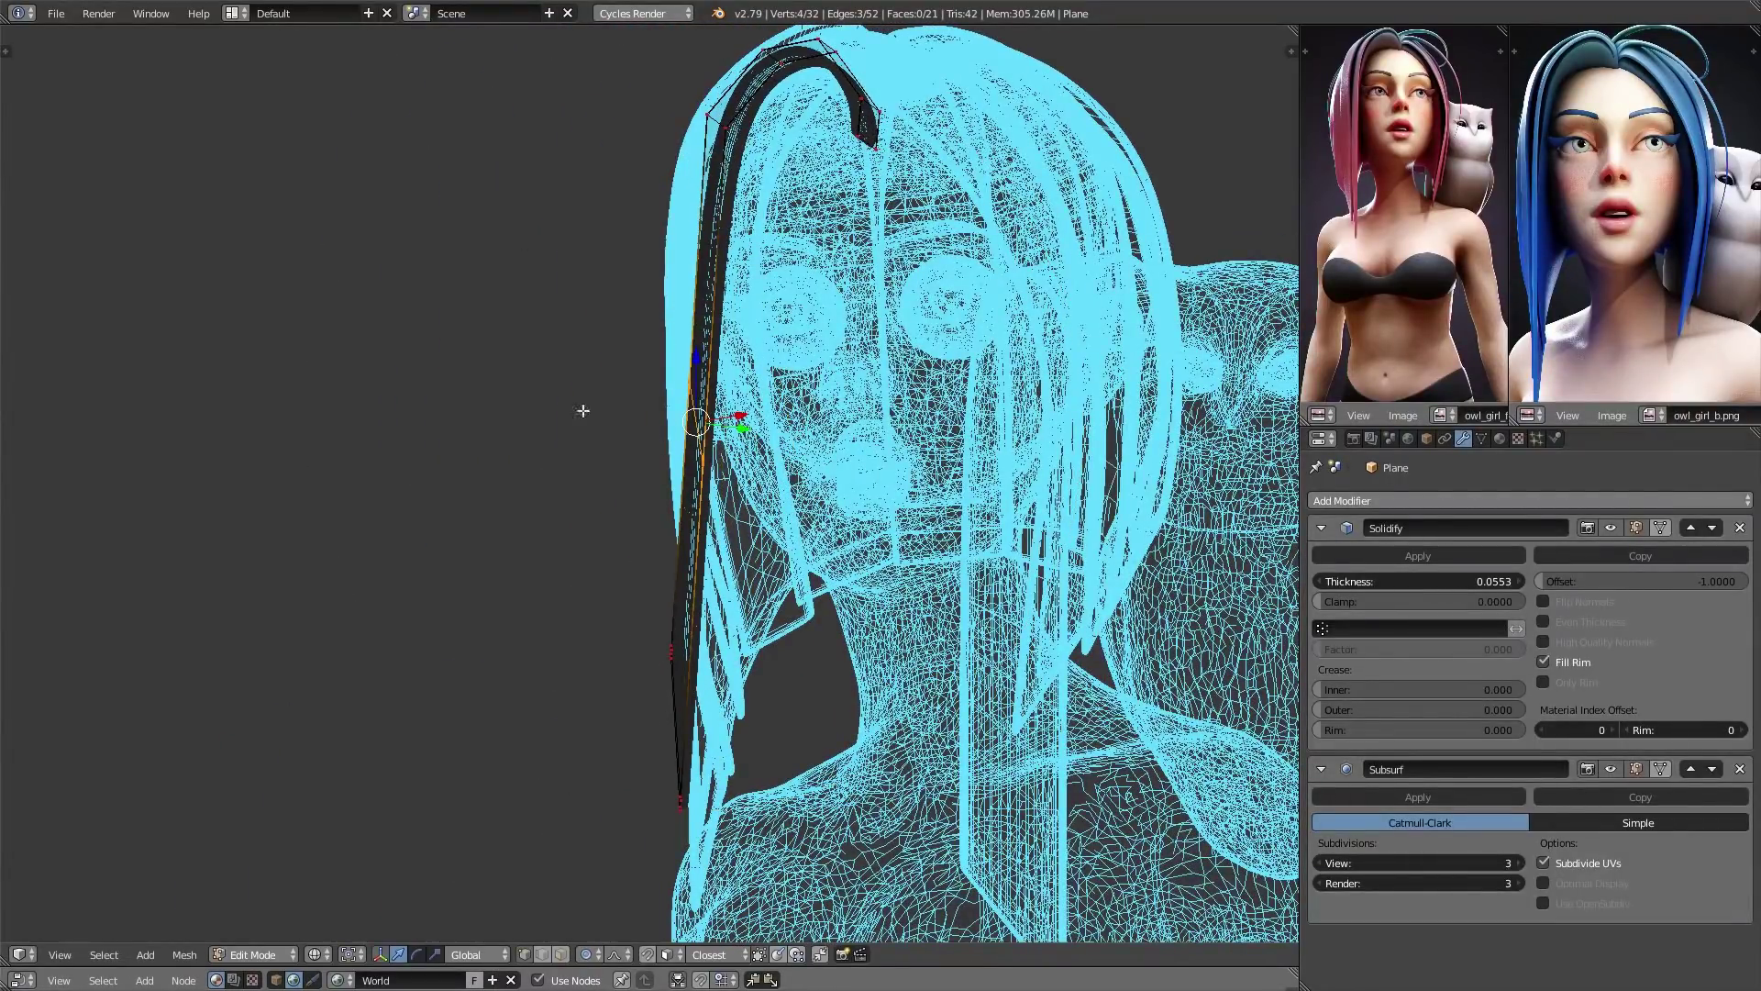
key("g")
key("Escape")
middle_click_drag(711, 314, 578, 335)
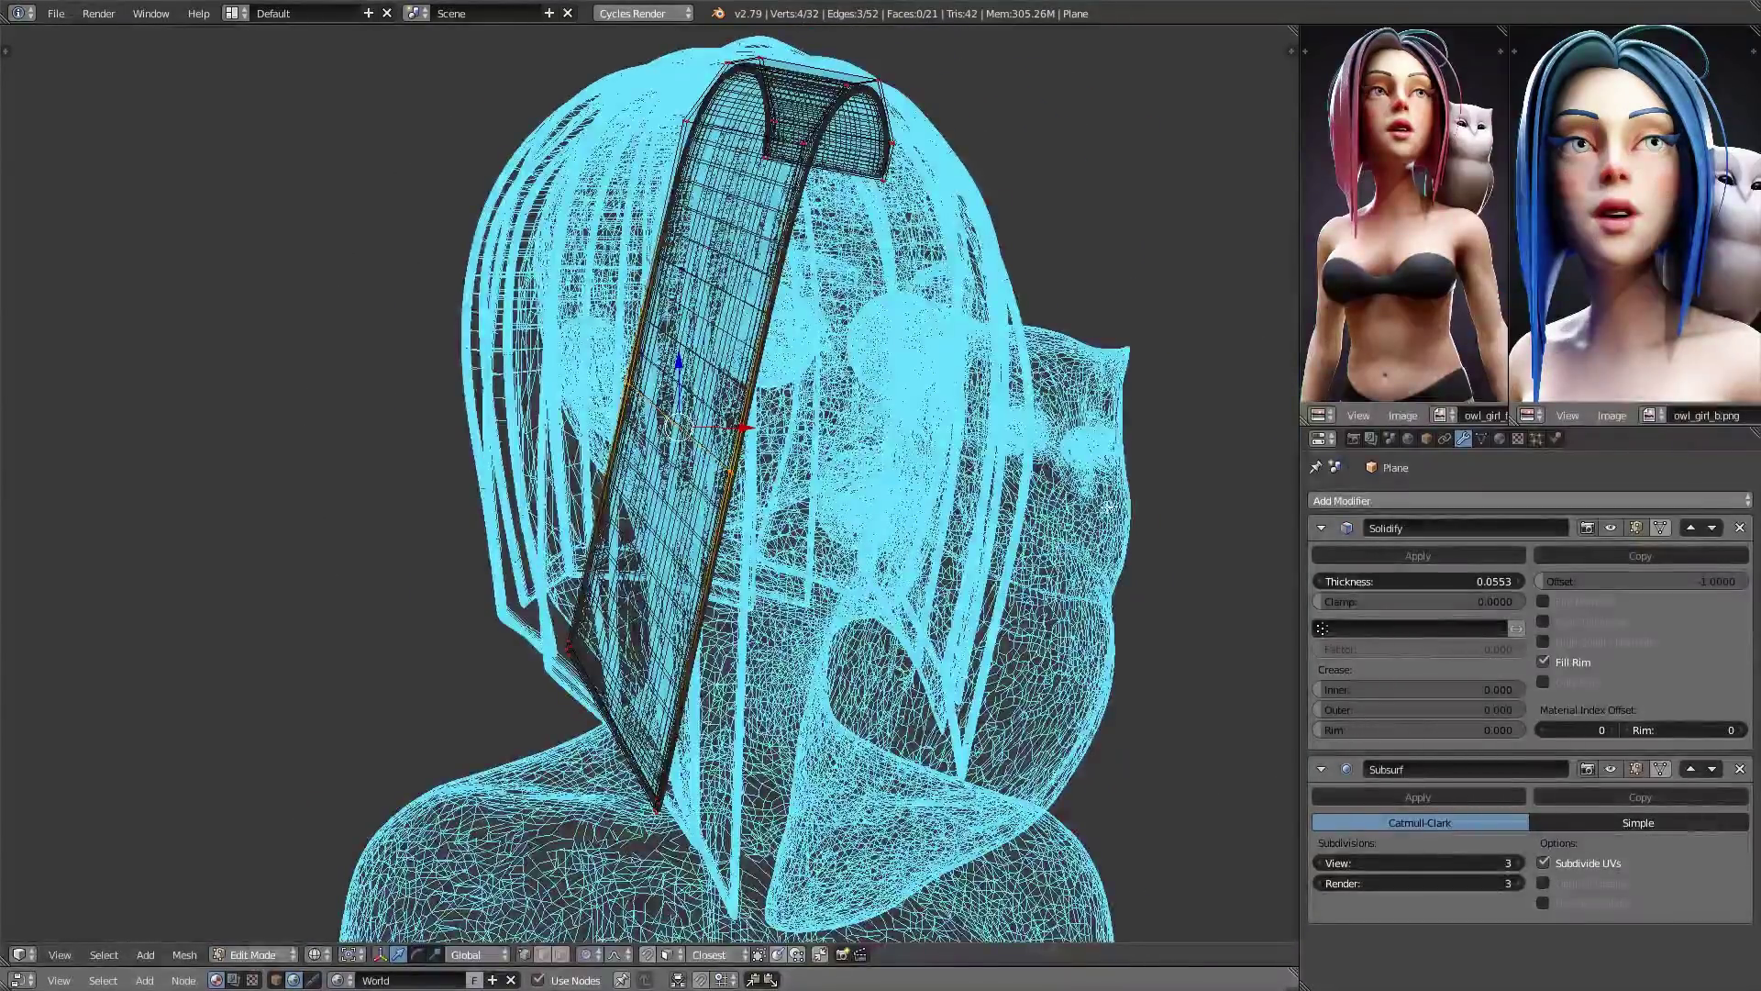
middle_click_drag(1108, 507, 1026, 485)
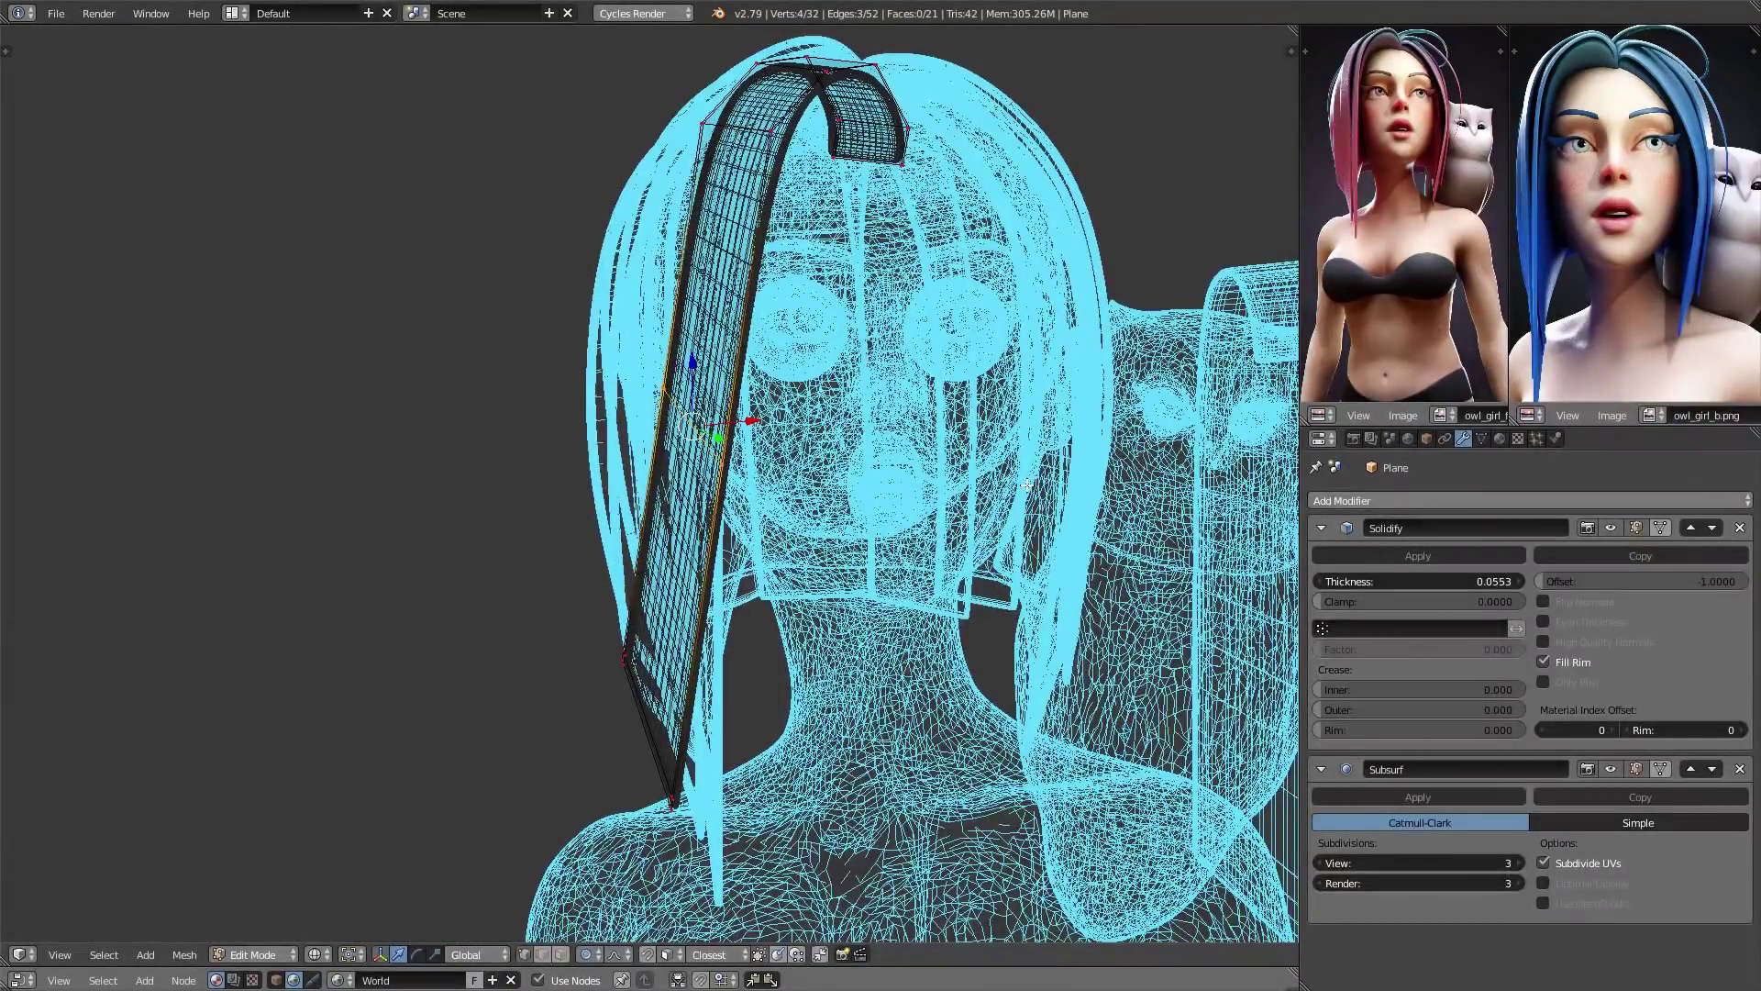
middle_click_drag(1046, 498, 924, 525)
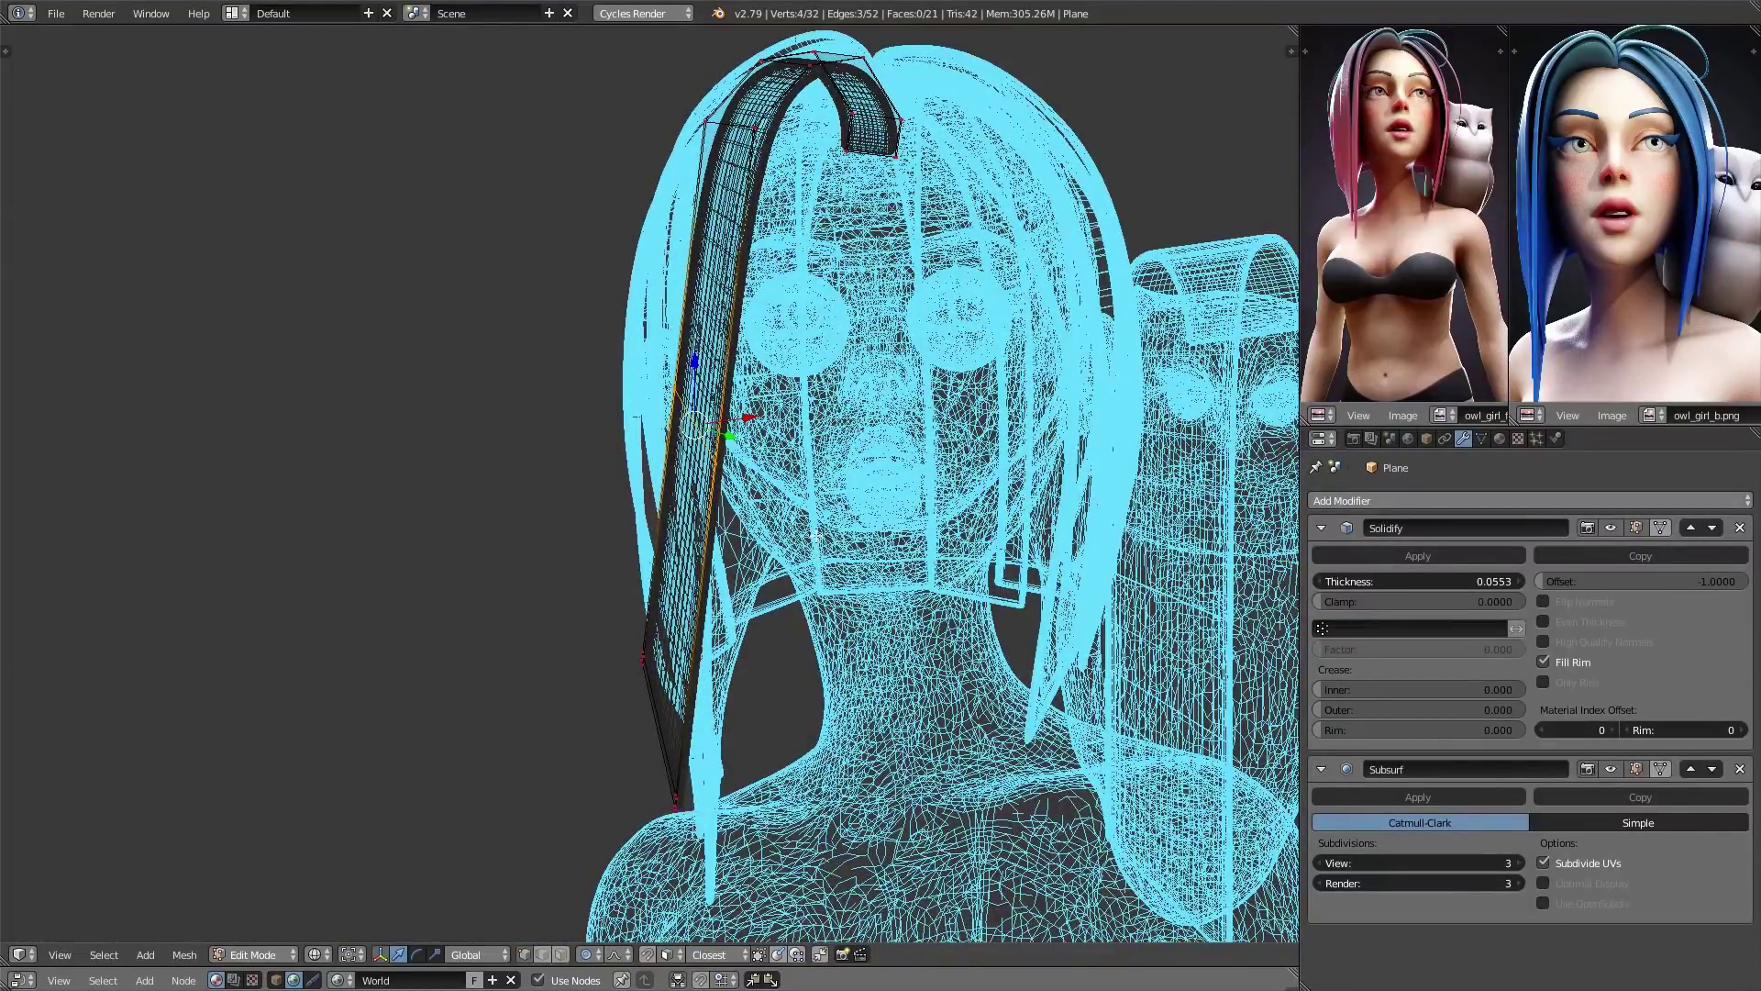
middle_click_drag(754, 626, 732, 622)
key("g")
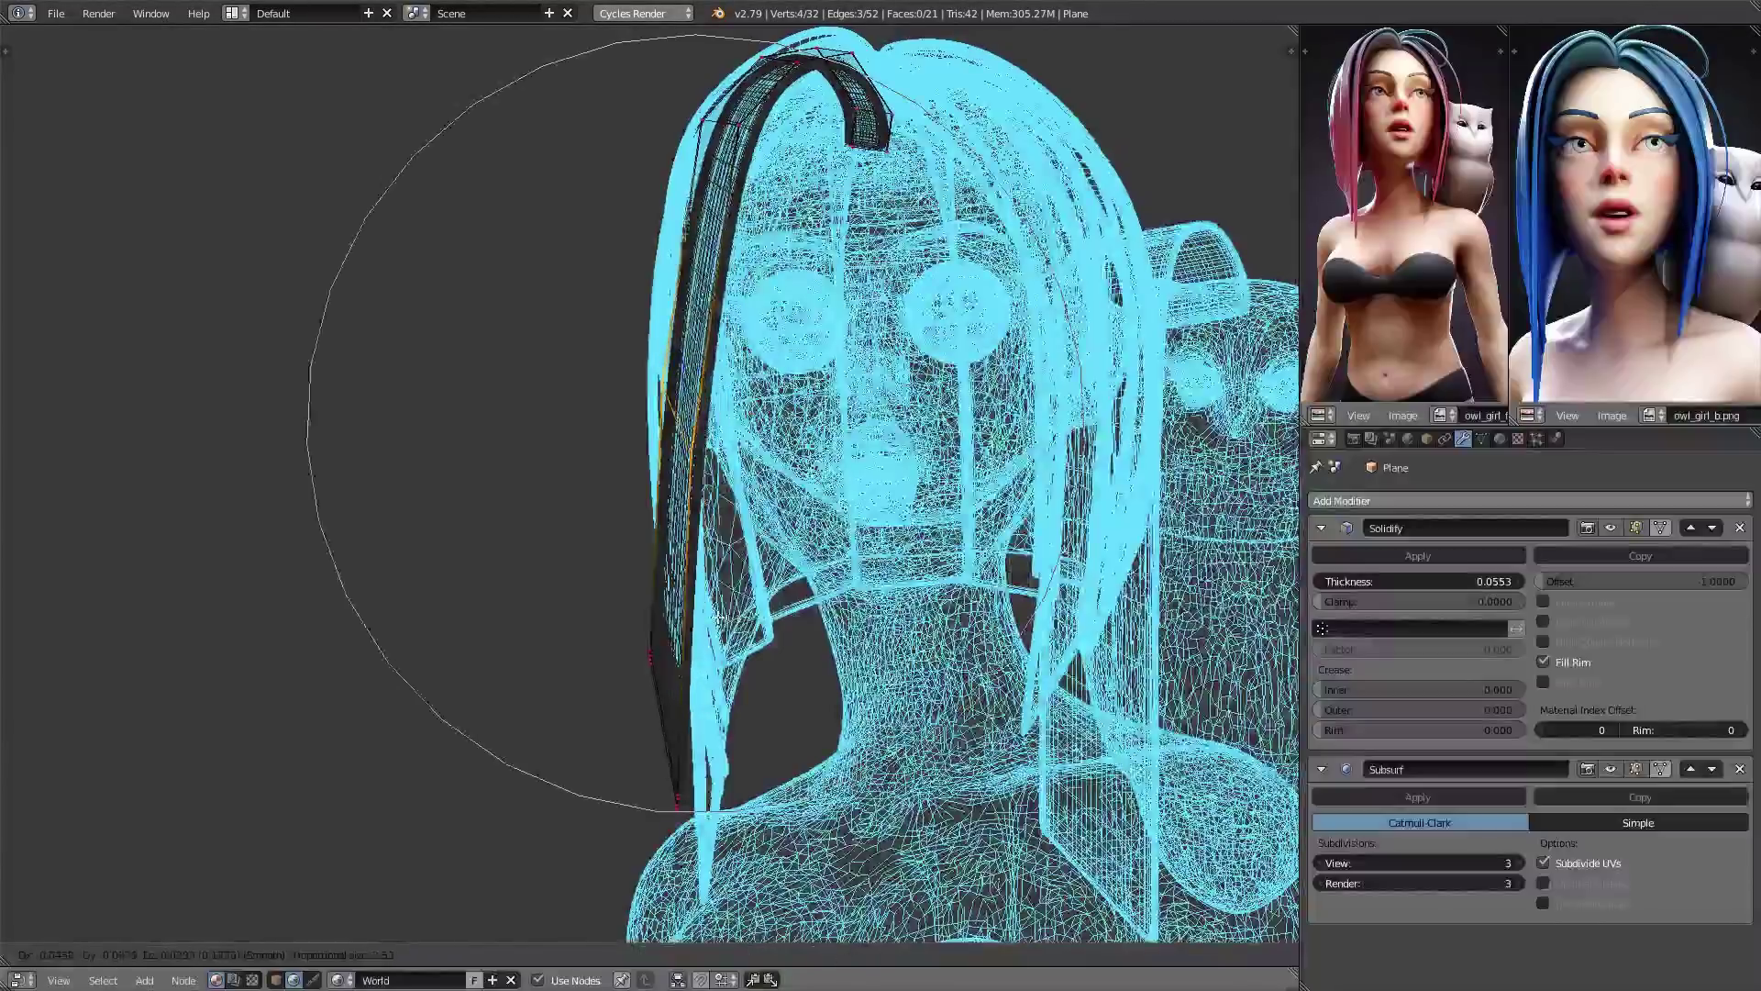
scroll(694, 624, "up", 2)
scroll(692, 624, "up", 6)
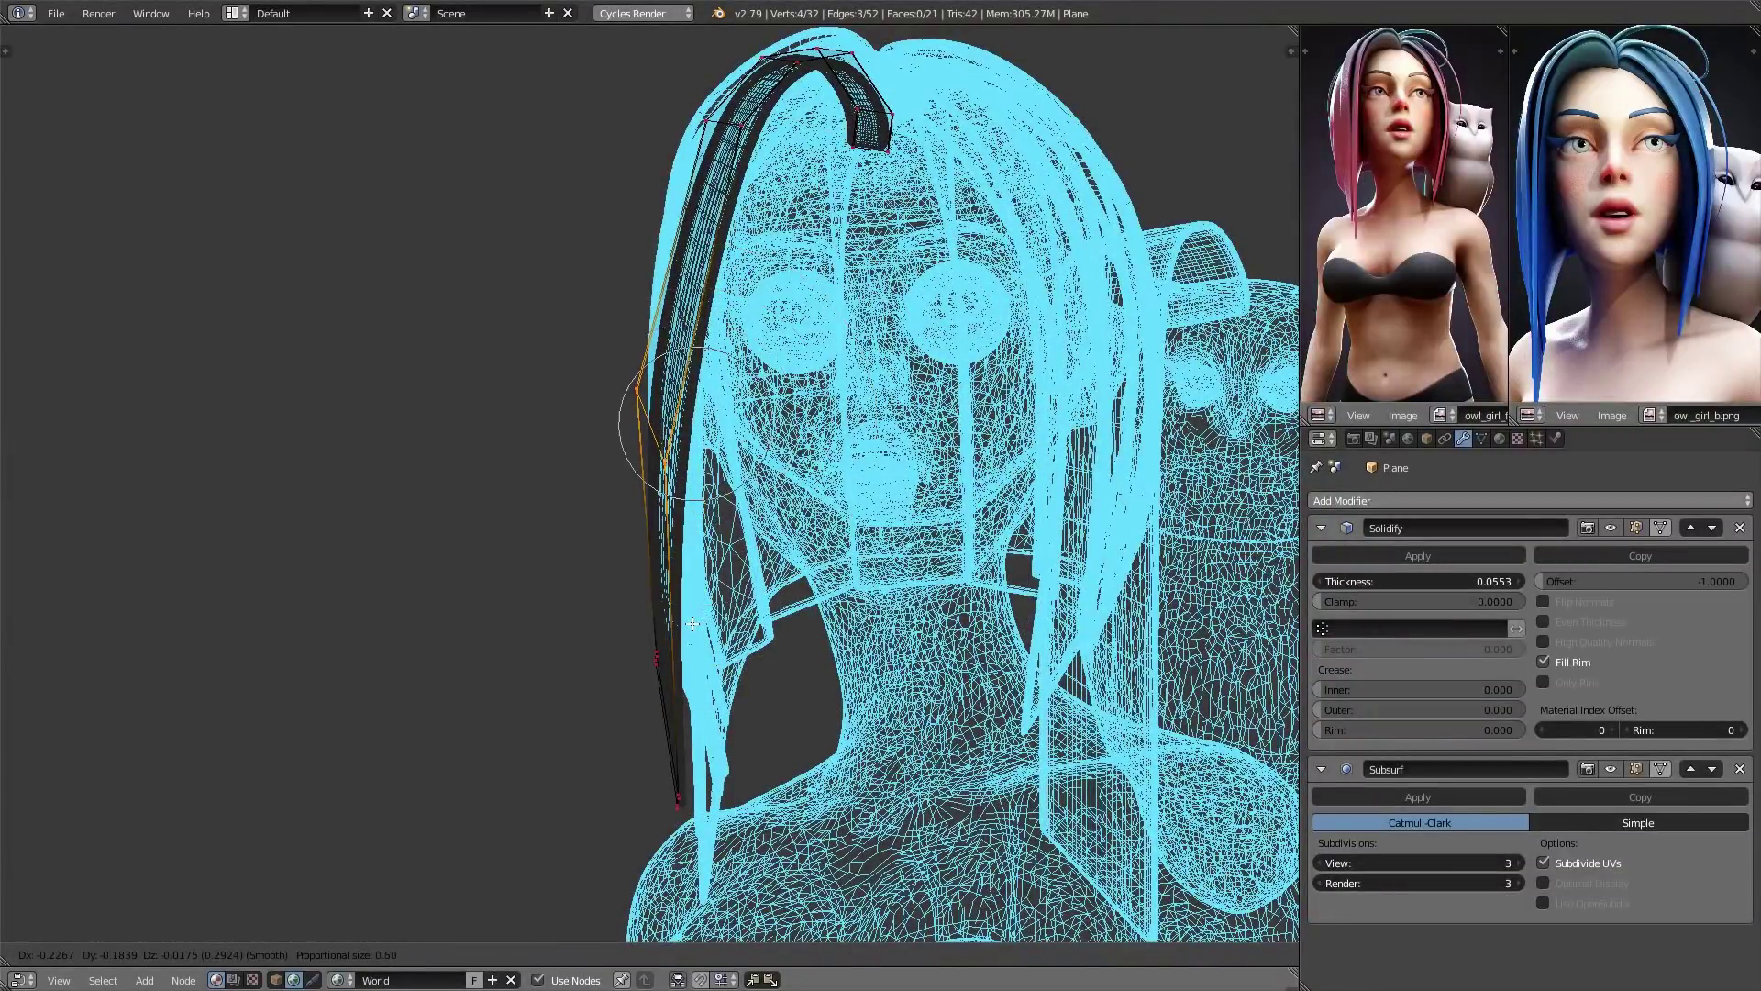
scroll(693, 624, "down", 20)
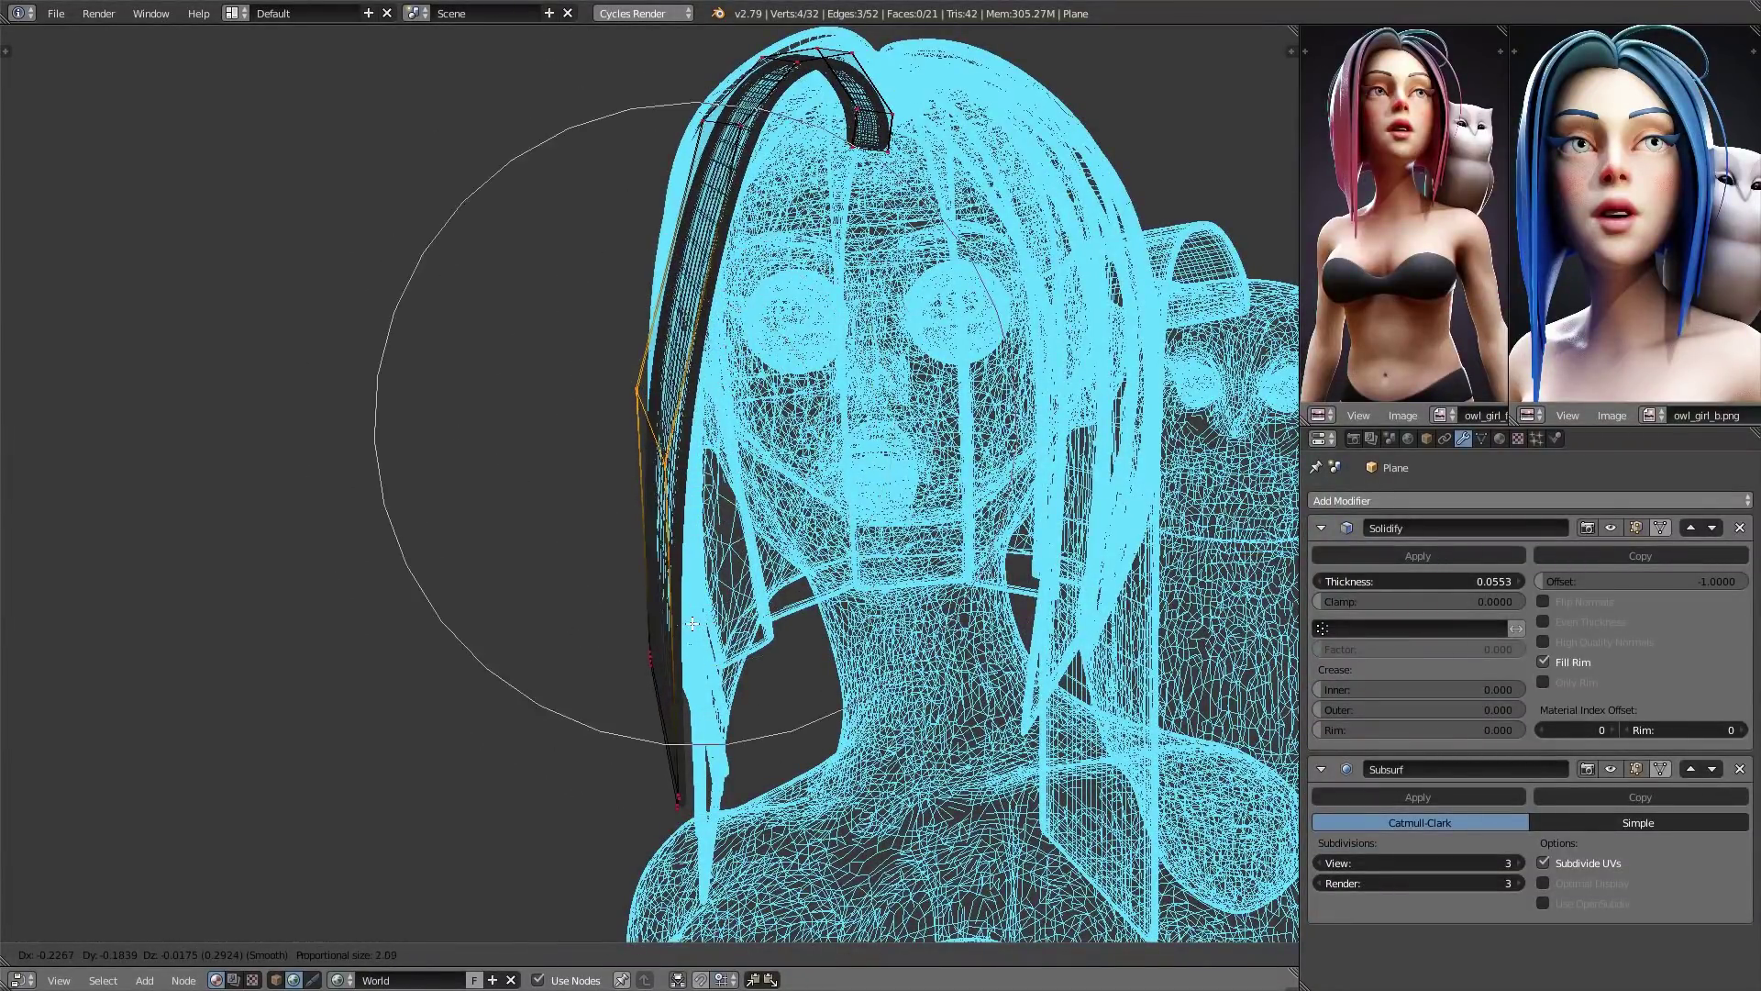
scroll(692, 623, "up", 5)
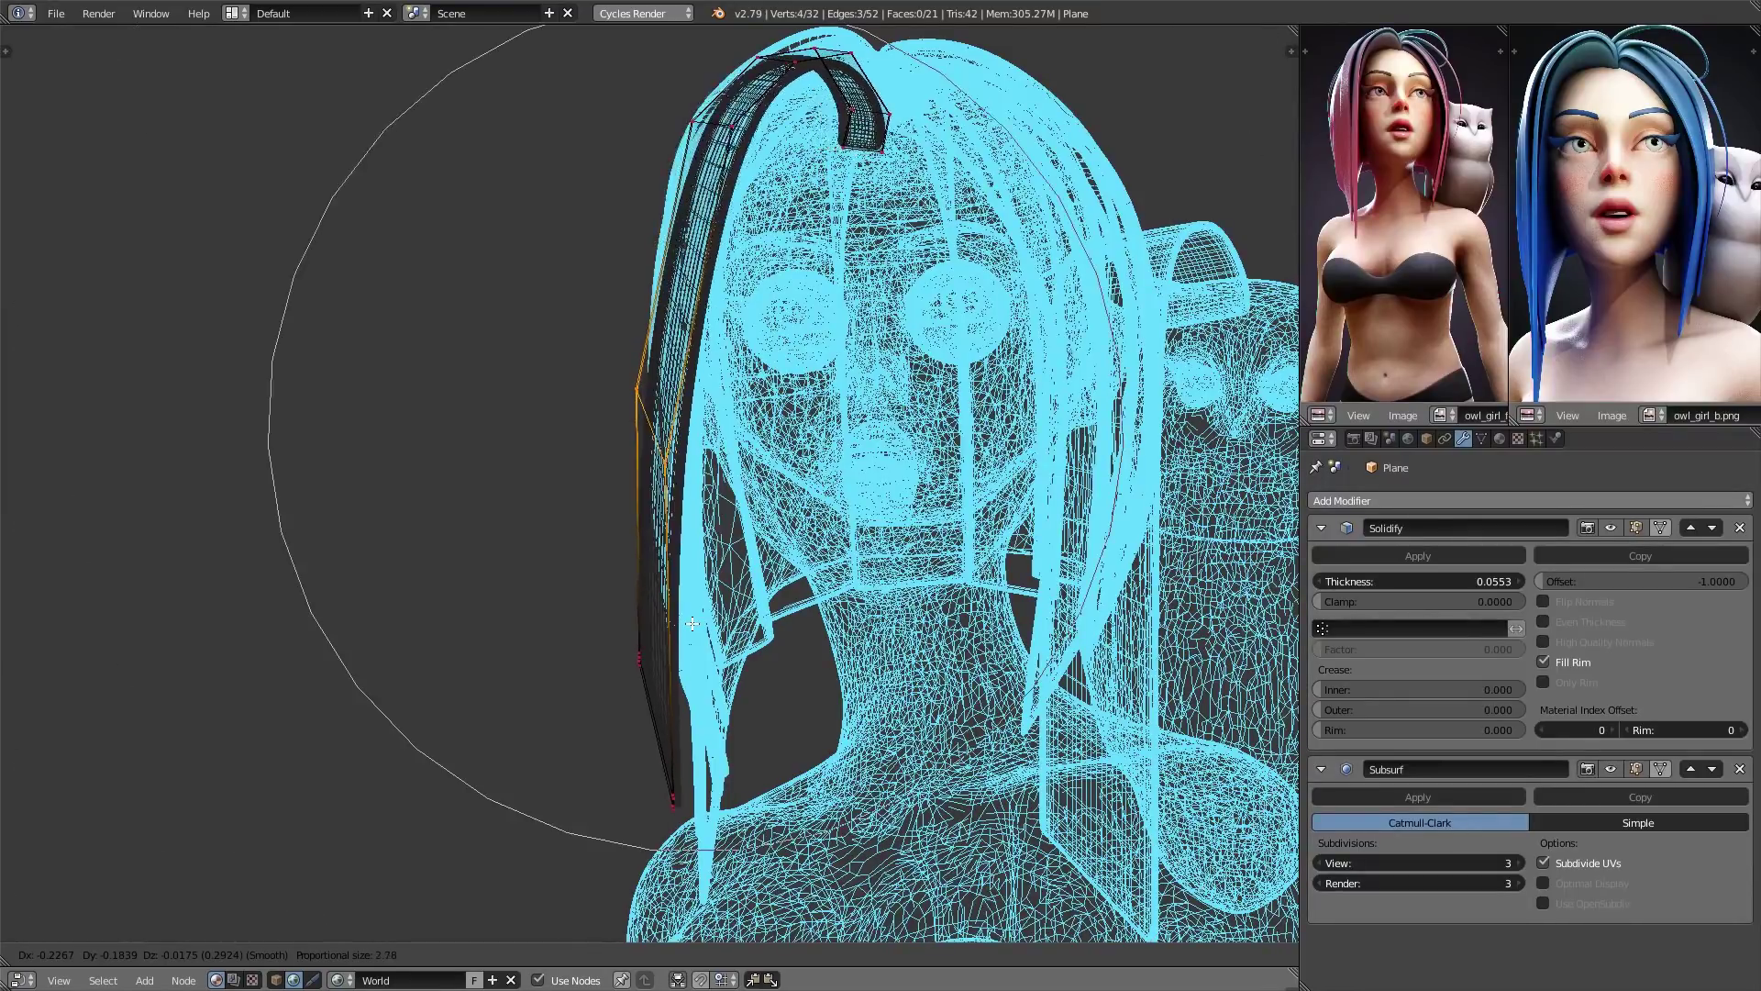
scroll(692, 624, "up", 3)
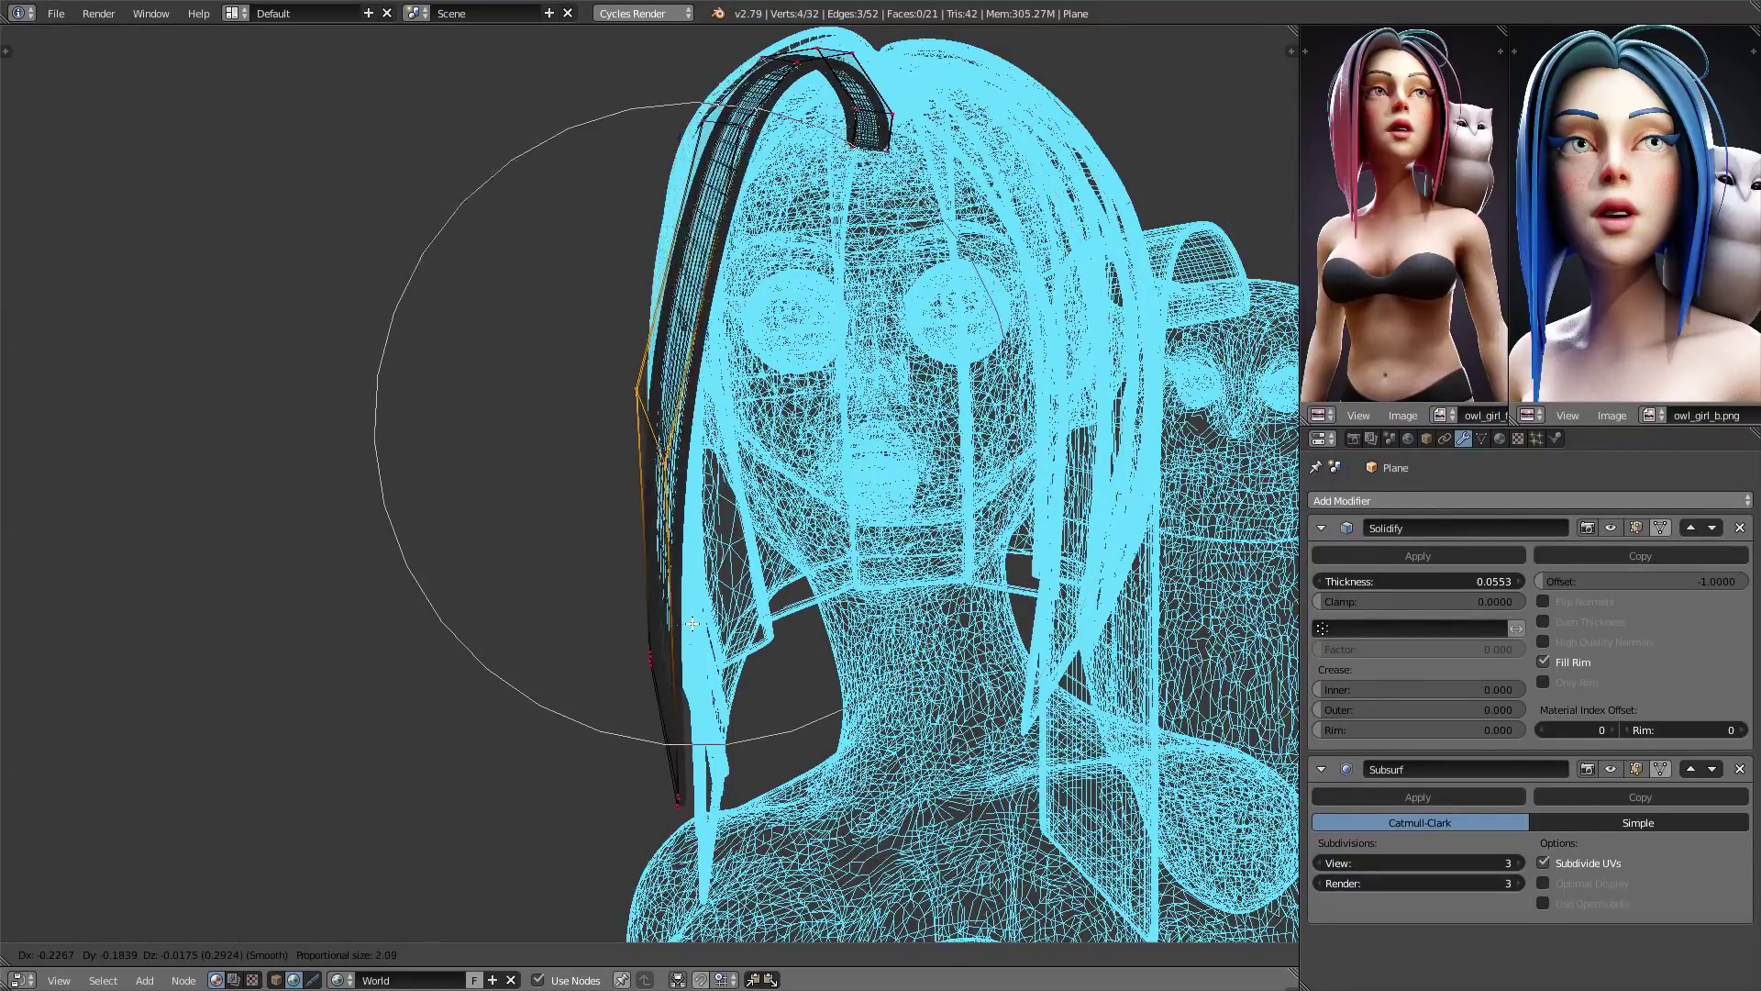
scroll(688, 620, "down", 4)
scroll(672, 609, "up", 1)
right_click(675, 609)
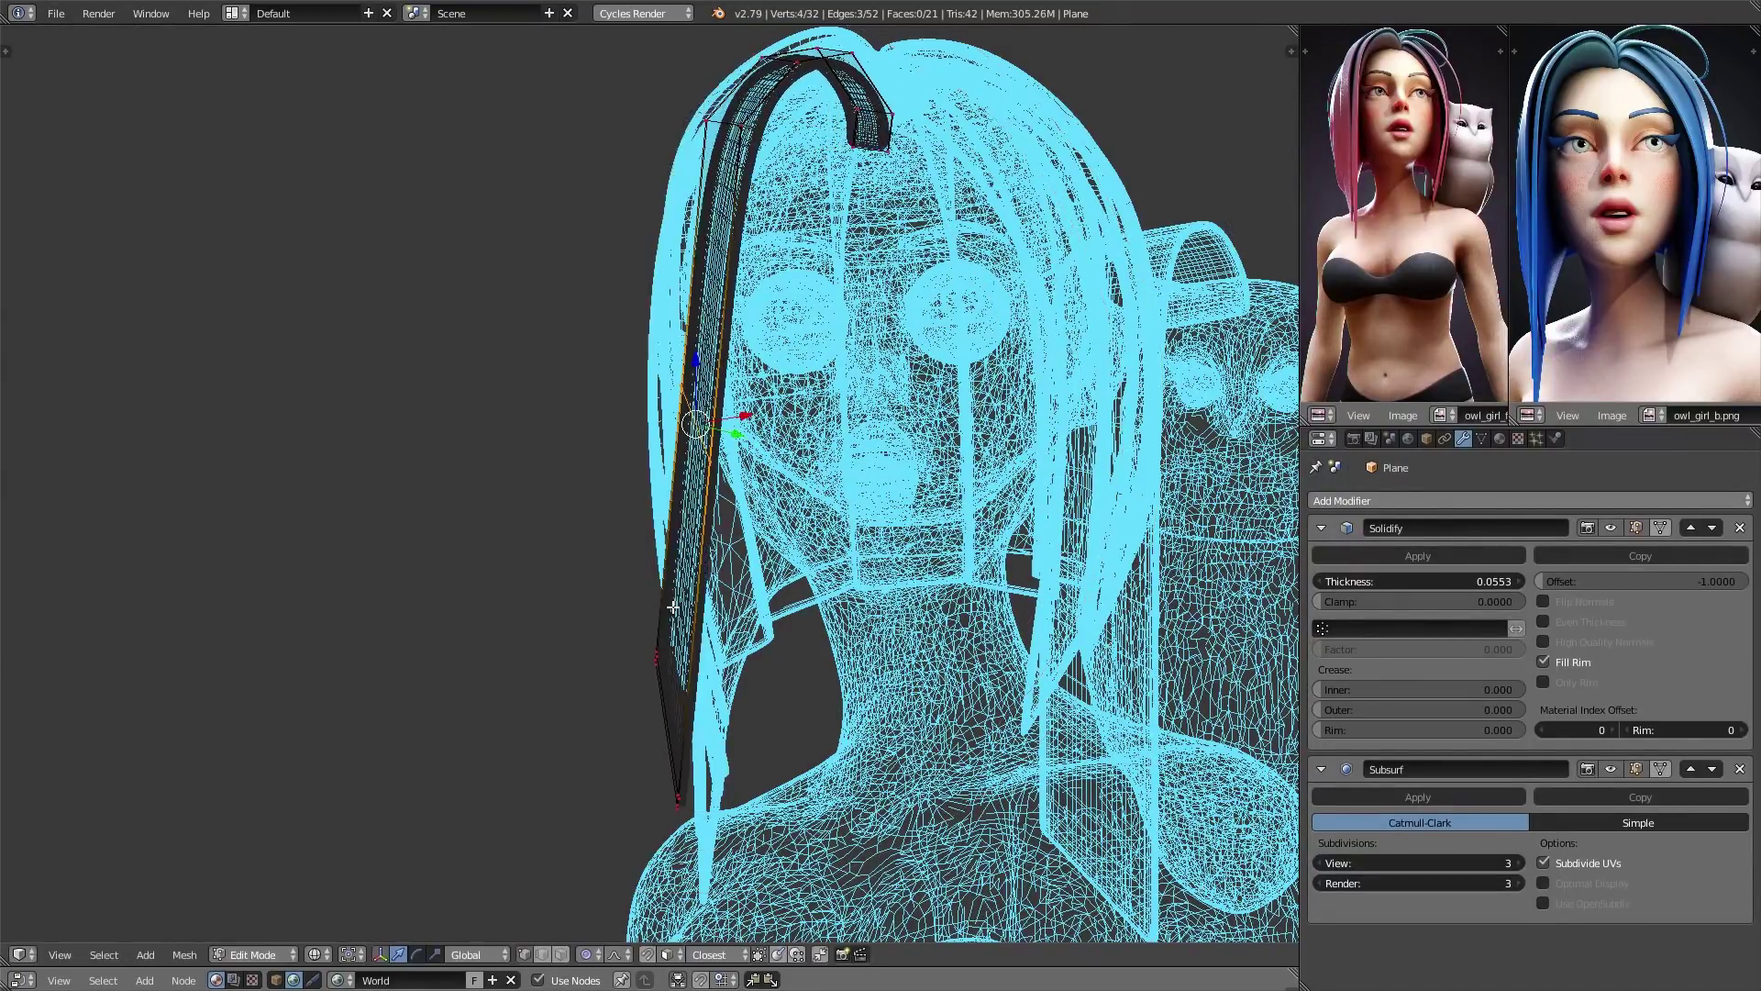
- Move the strand's middle loop outward with proportional editing so the strand bows around the side of the head
middle_click_drag(715, 588, 682, 607)
key("g")
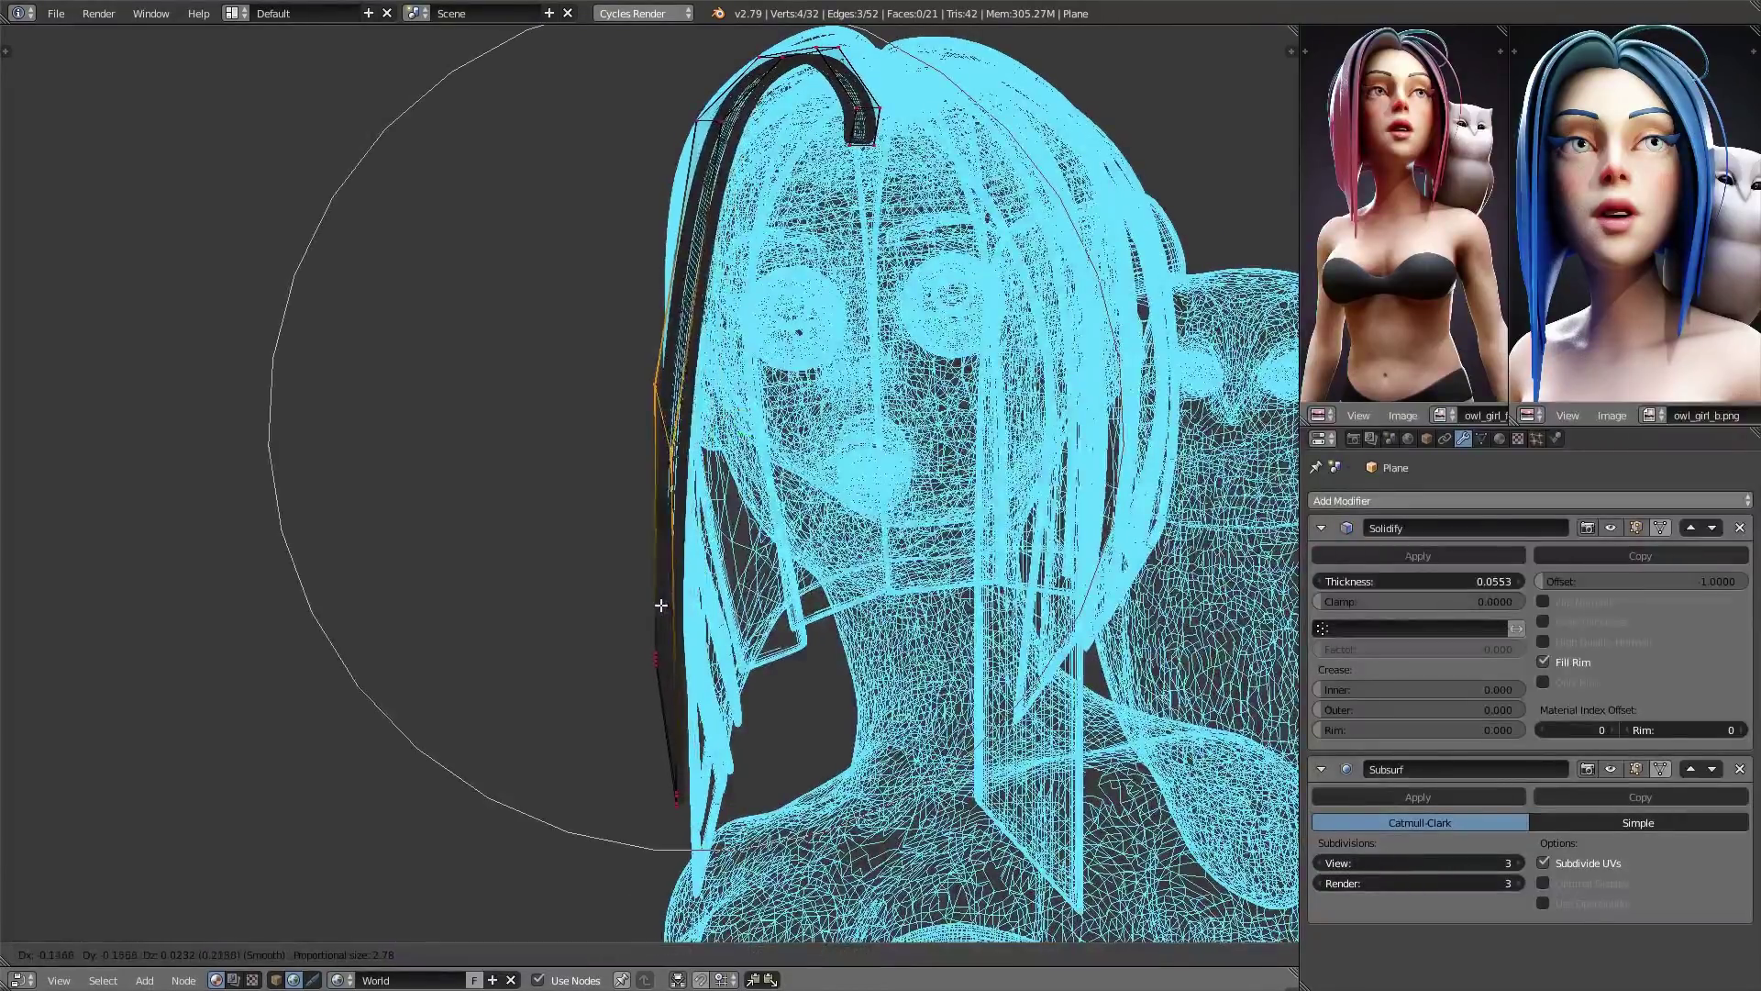
left_click(660, 605)
- Box-select the strand's lower end, rotate it freely with proportional editing, and move it inward toward the neighbouring hair tips
middle_click_drag(658, 787, 693, 668, "shift")
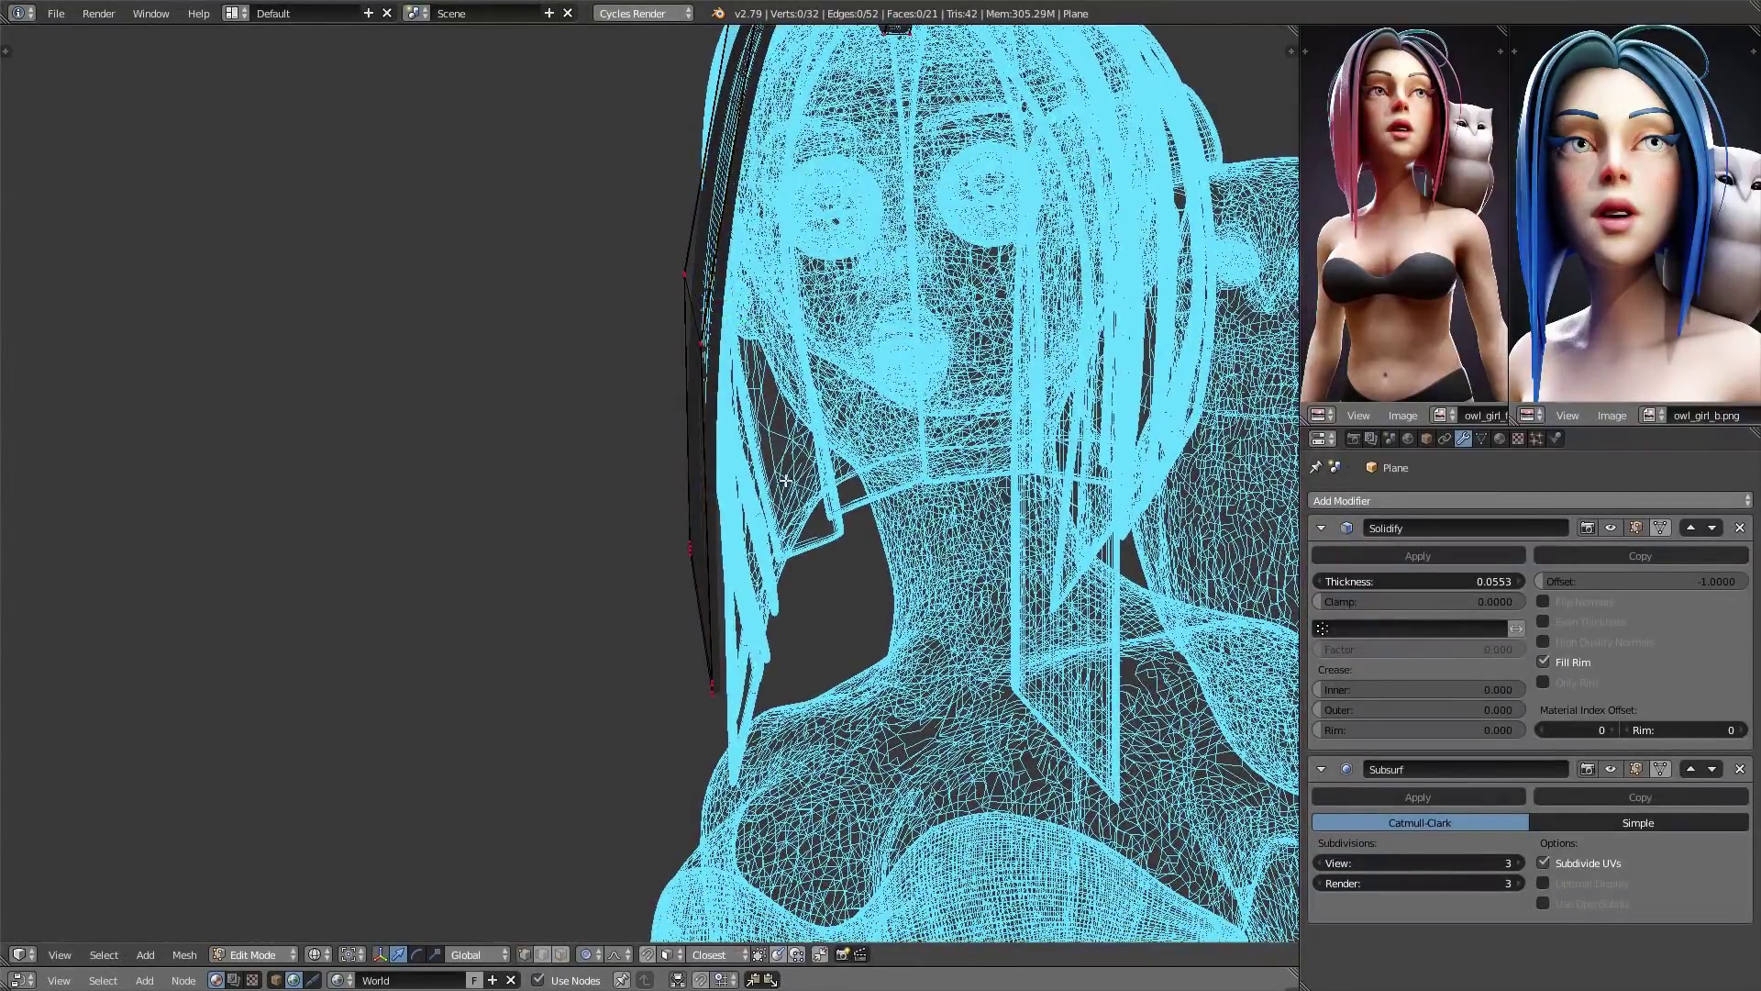
left_click_drag(809, 435, 656, 722)
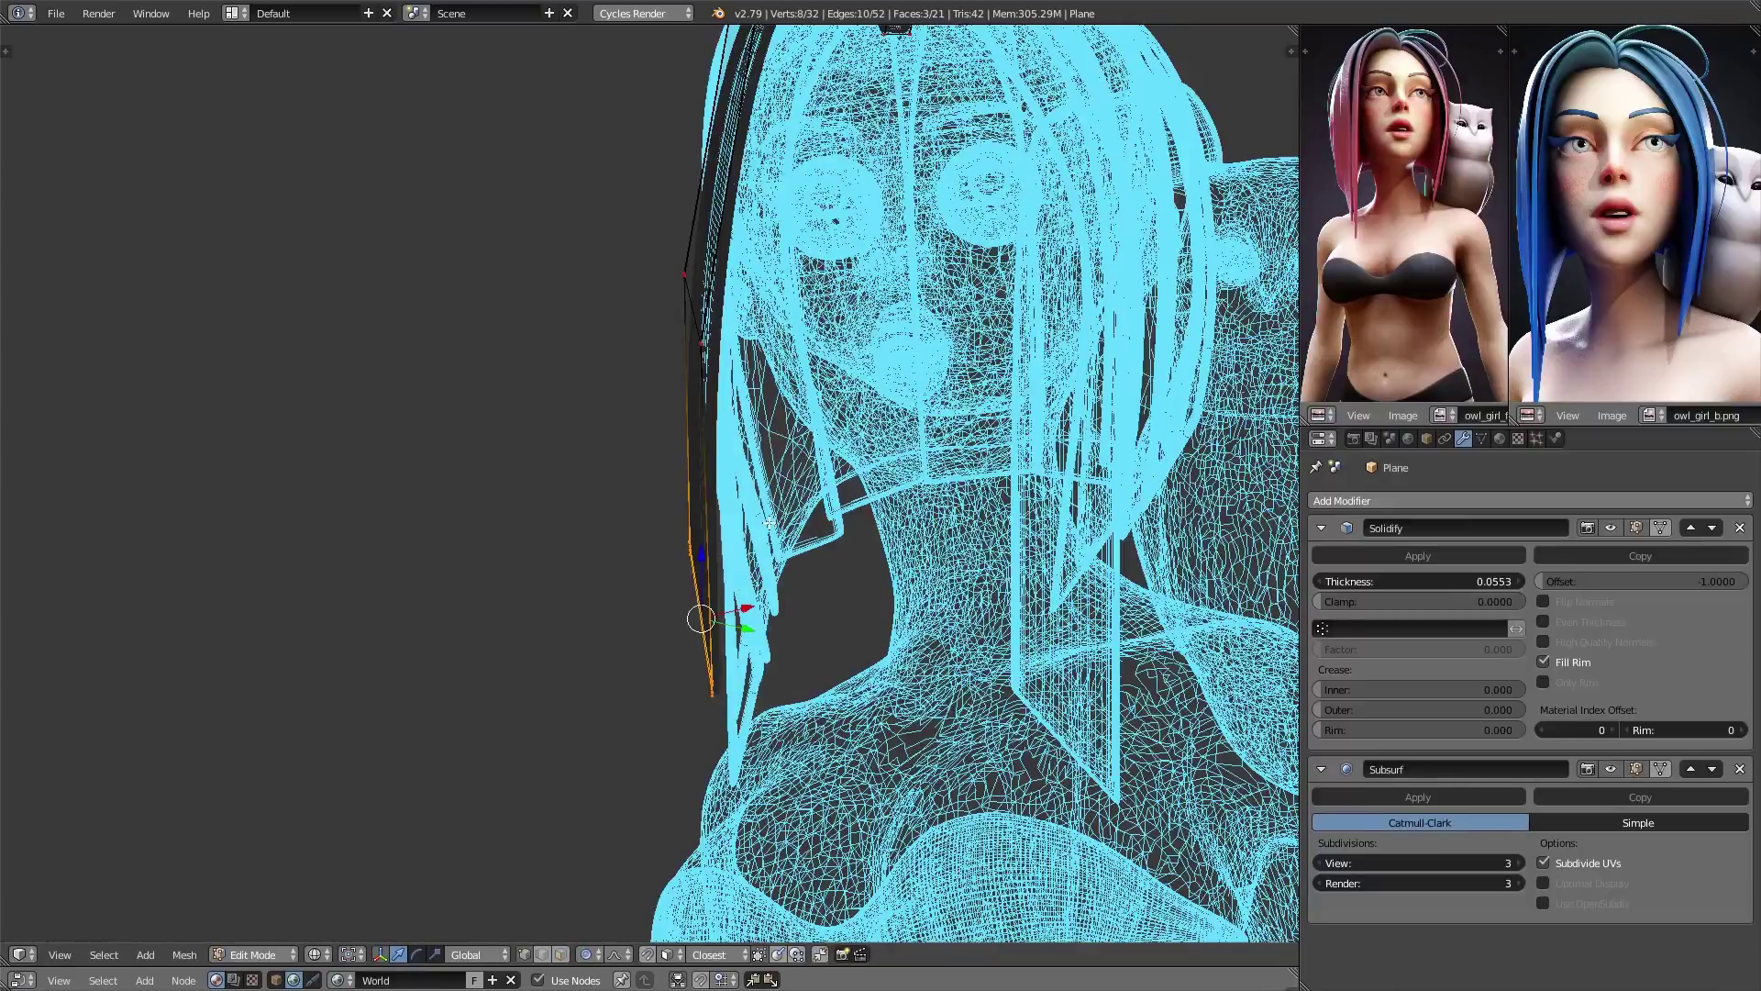
key("b")
left_click_drag(805, 465, 569, 796)
middle_click_drag(569, 796, 550, 747)
key("r")
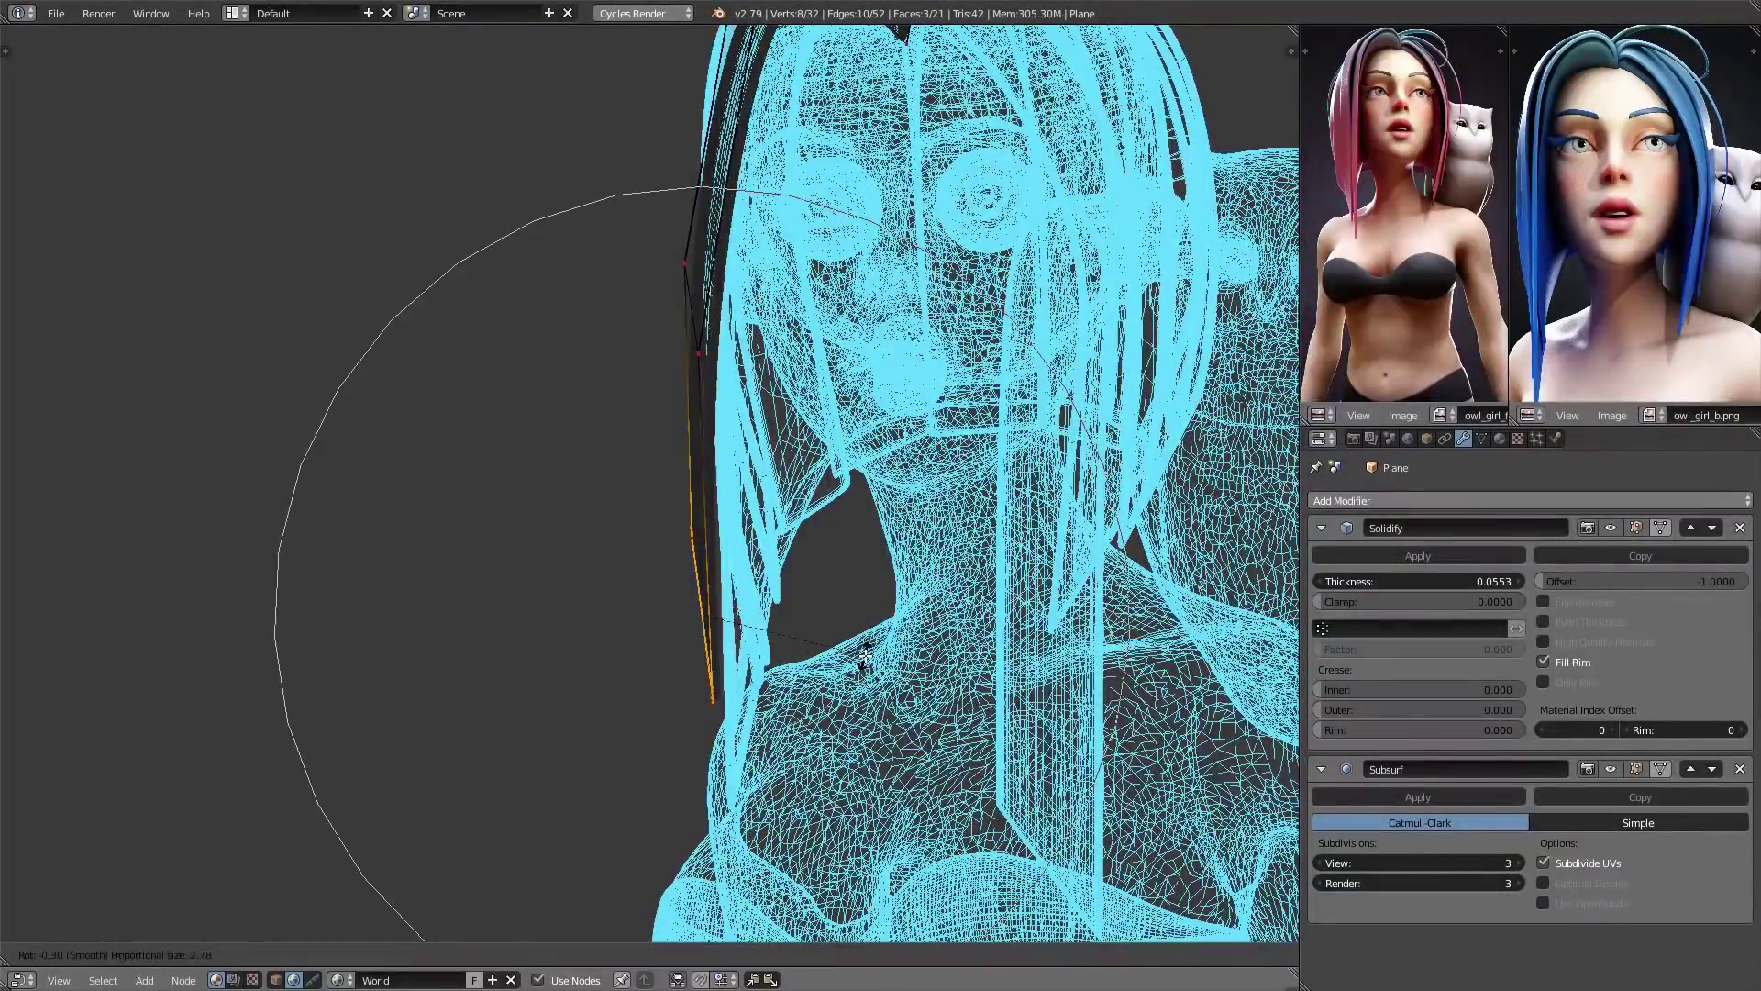
key("r")
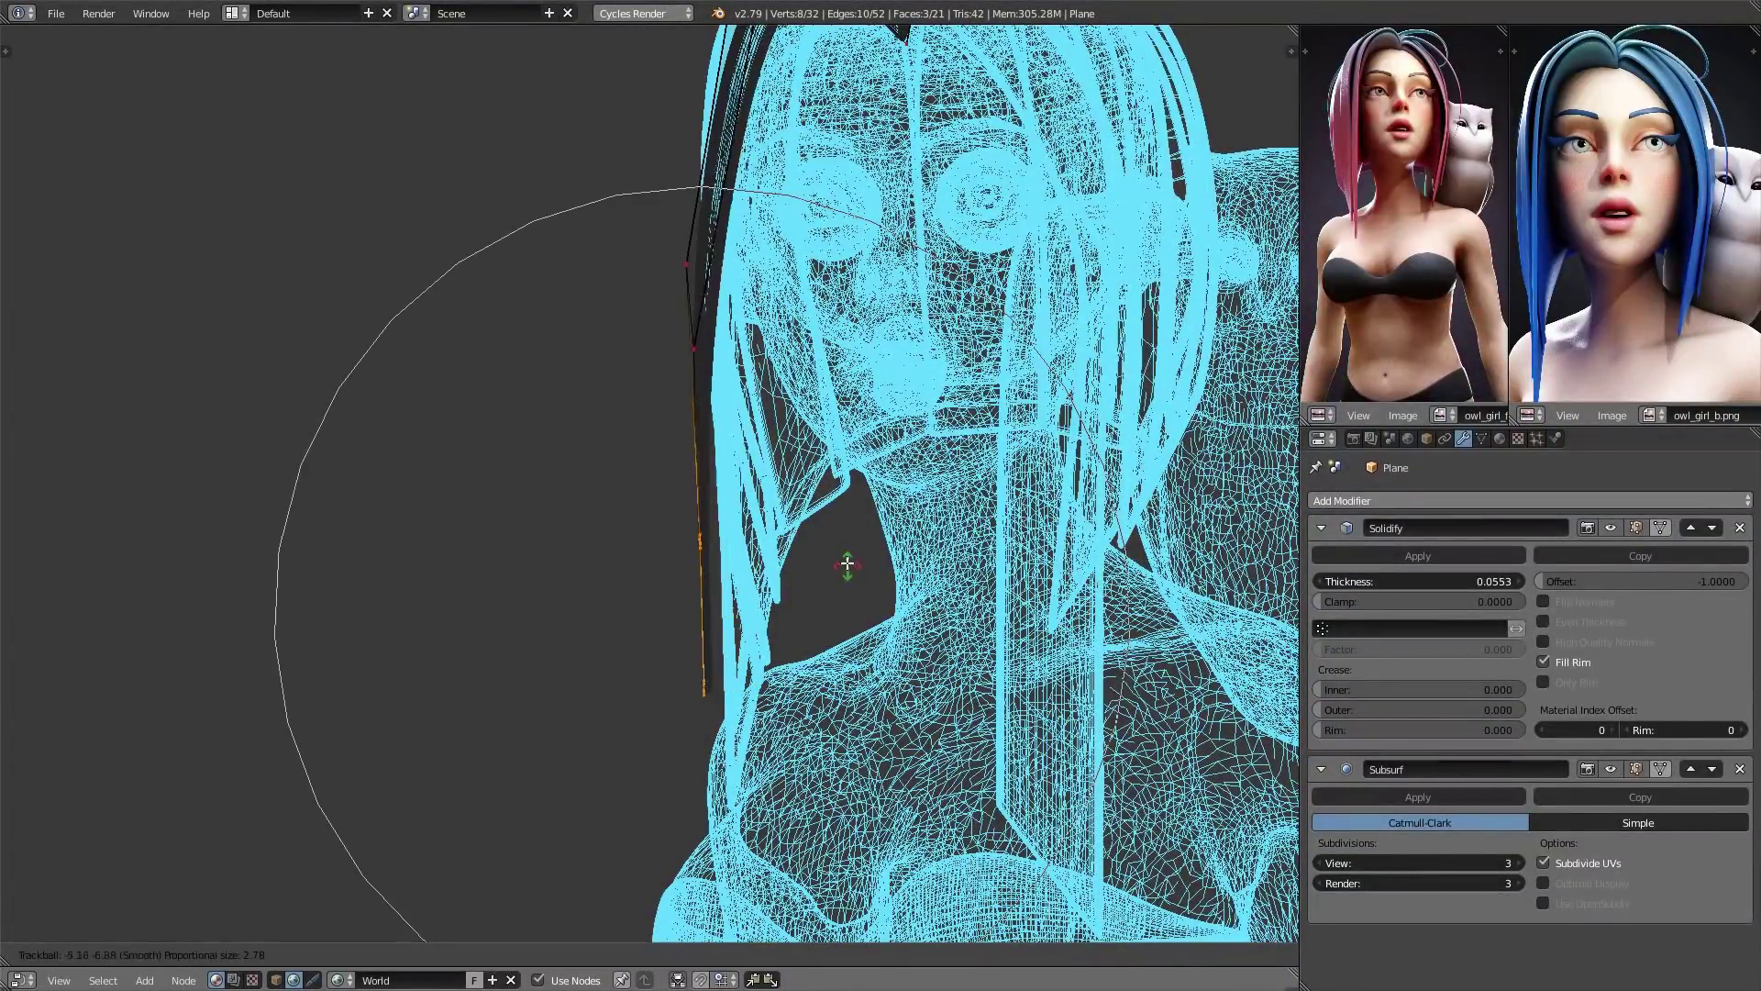
left_click(865, 547)
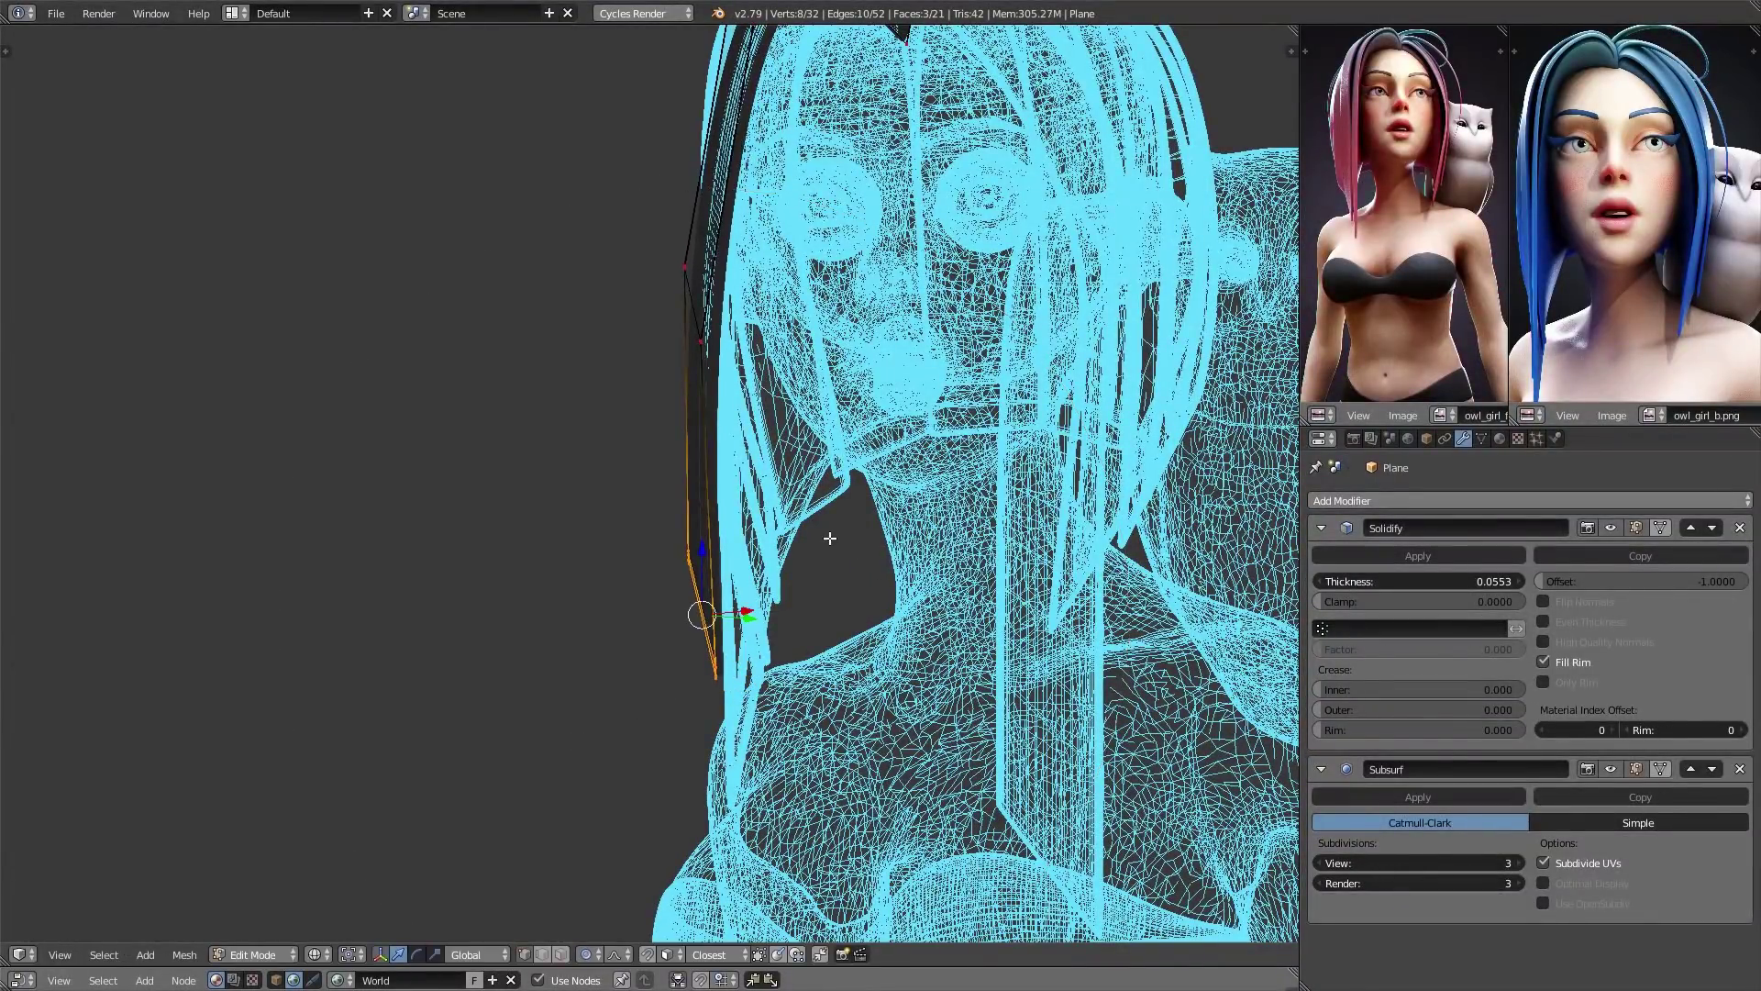
key("g")
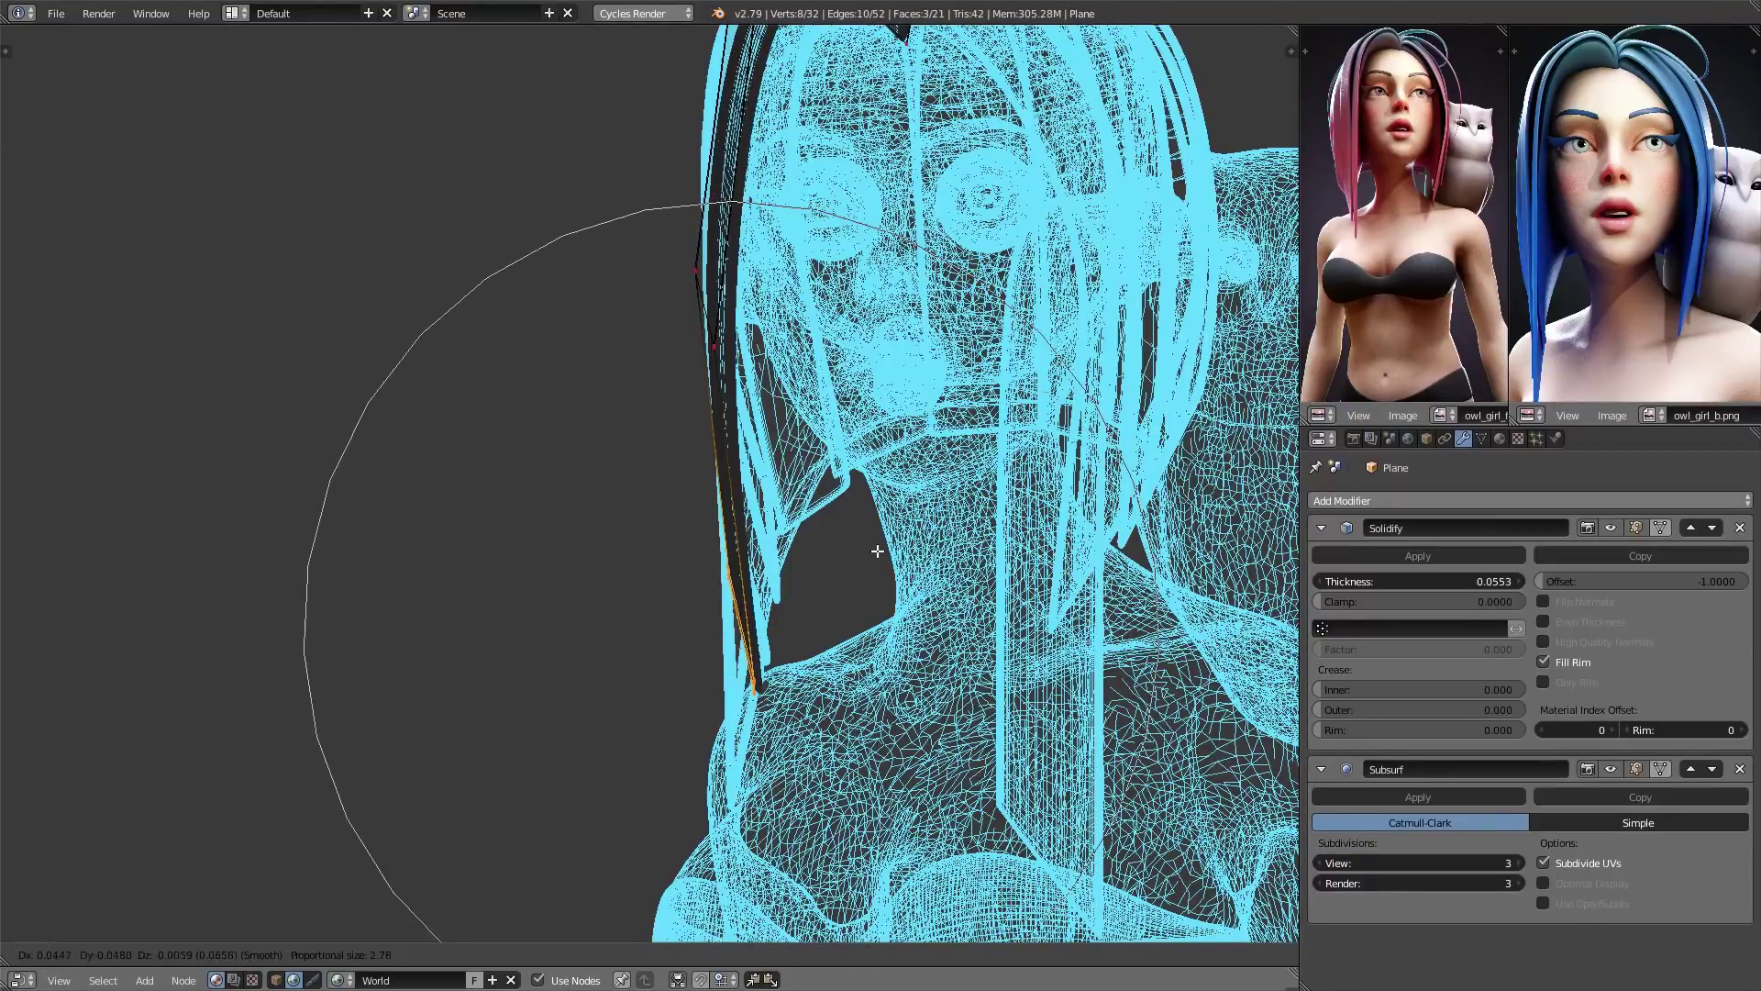
left_click(877, 550)
- In solid display from the side, move the strand's tip forward with a larger proportional radius and rotate it to match the other strands
key("z")
mouse_move(700, 581)
middle_mouse_down()
mouse_move(813, 582)
mouse_move(841, 589)
mouse_move(798, 589)
mouse_move(932, 617)
mouse_move(928, 601)
middle_mouse_up()
key("g")
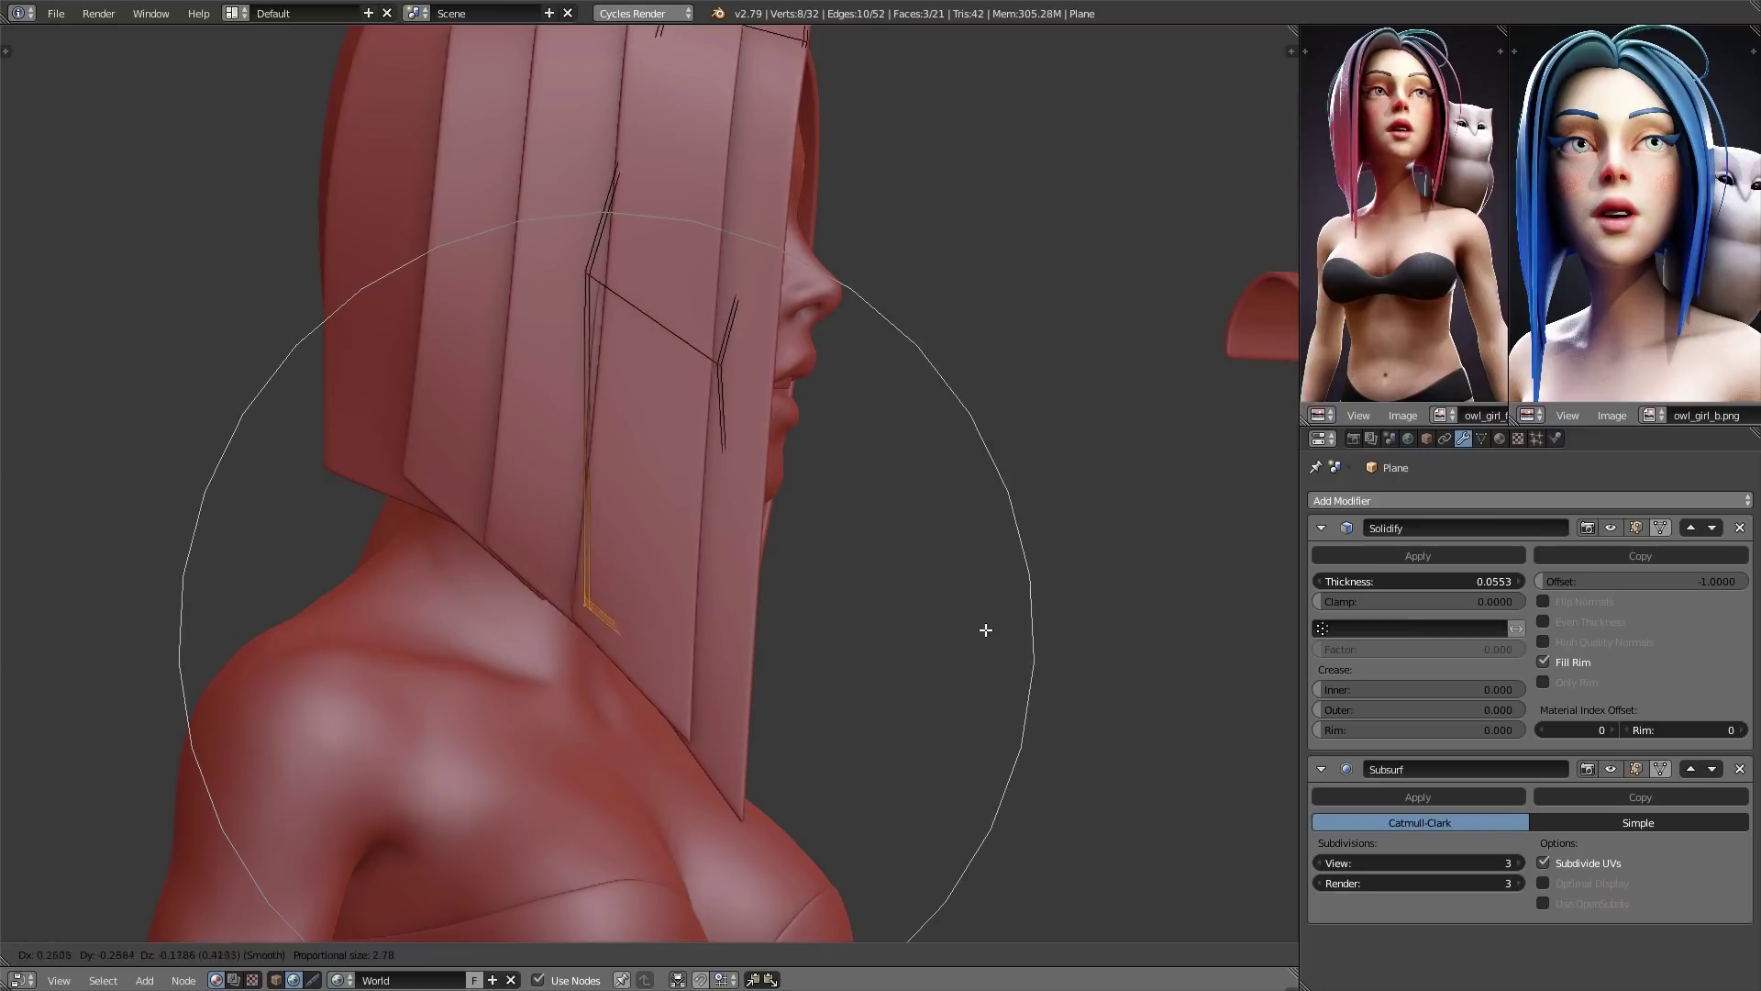
scroll(1042, 660, "down", 2)
left_click(1042, 660)
key("r")
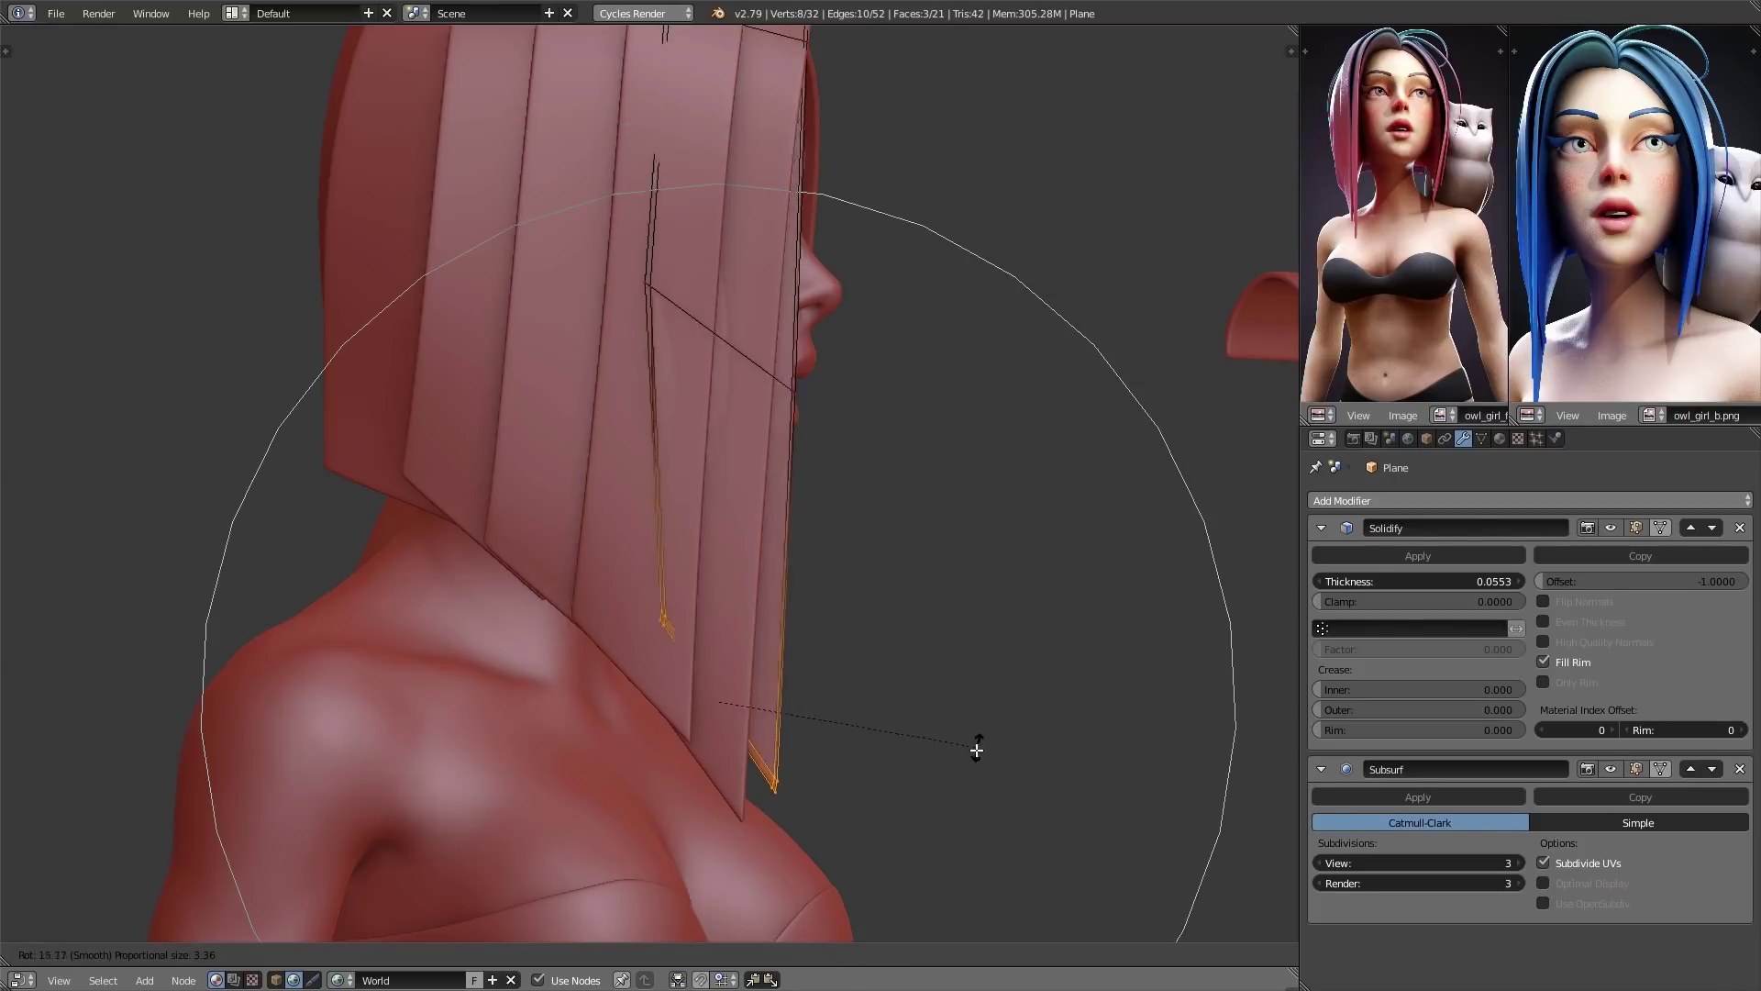
left_click(931, 766)
- From the front, move the strand's selected tip inward past the other tips toward the neck
middle_click_drag(928, 762, 761, 729)
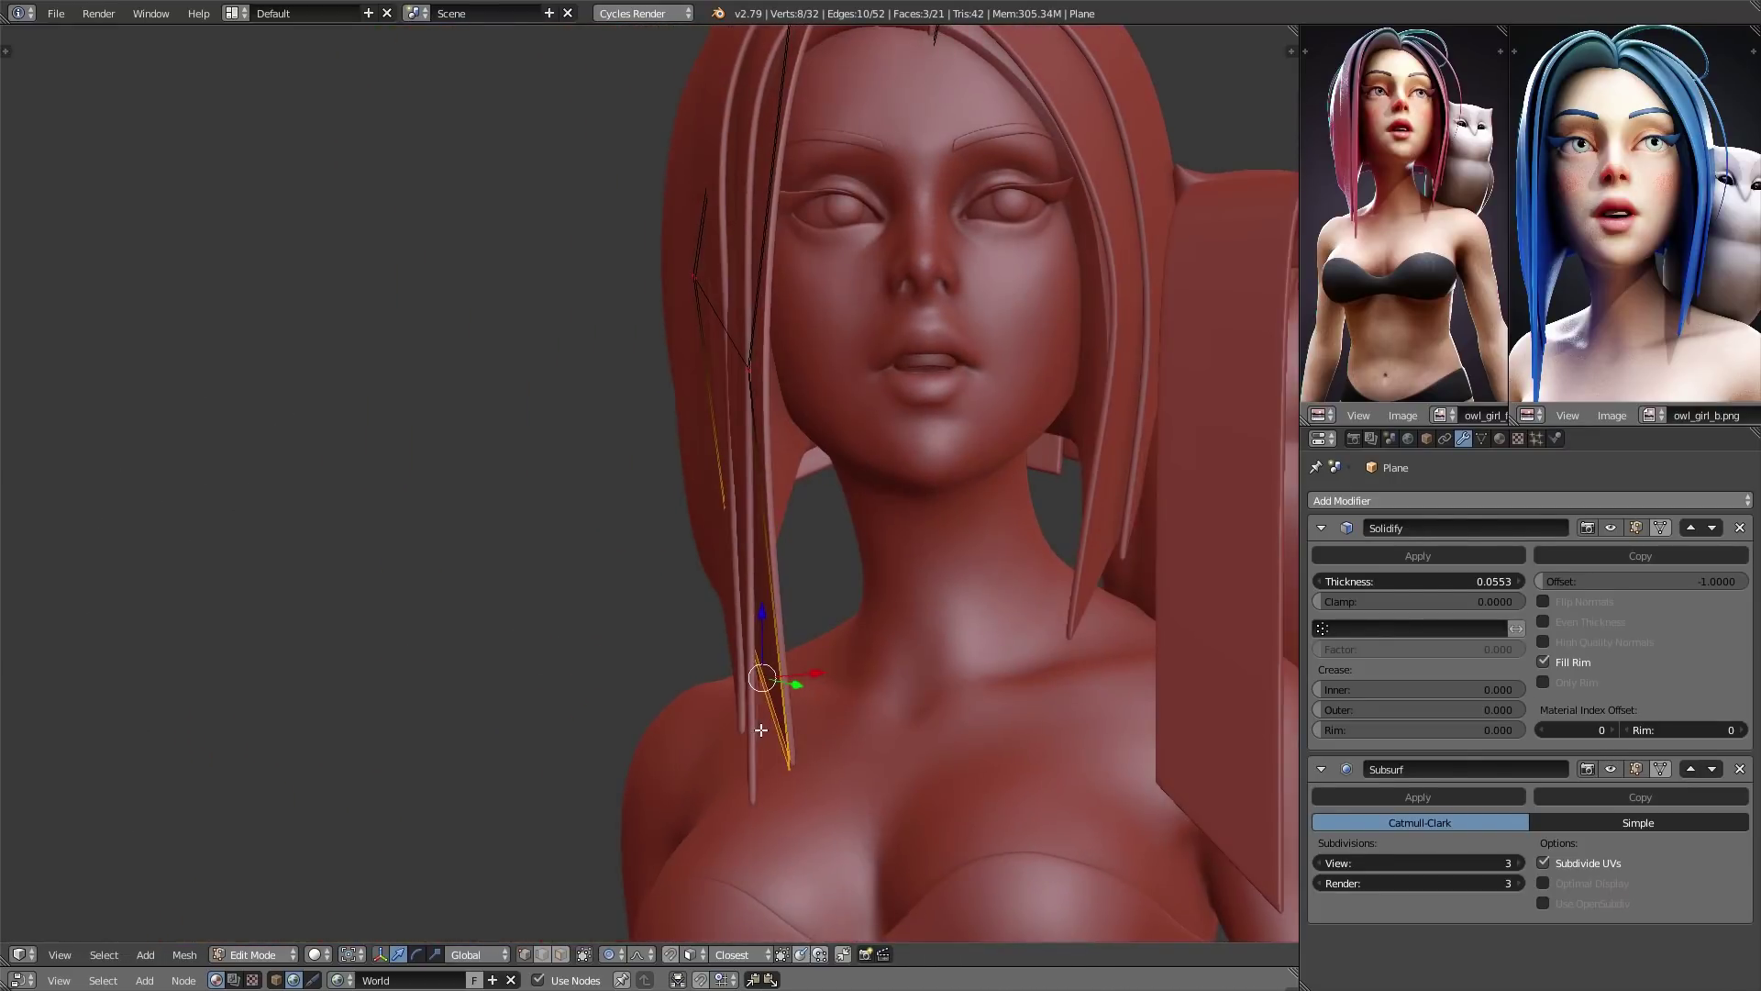
key("g")
left_click(868, 737)
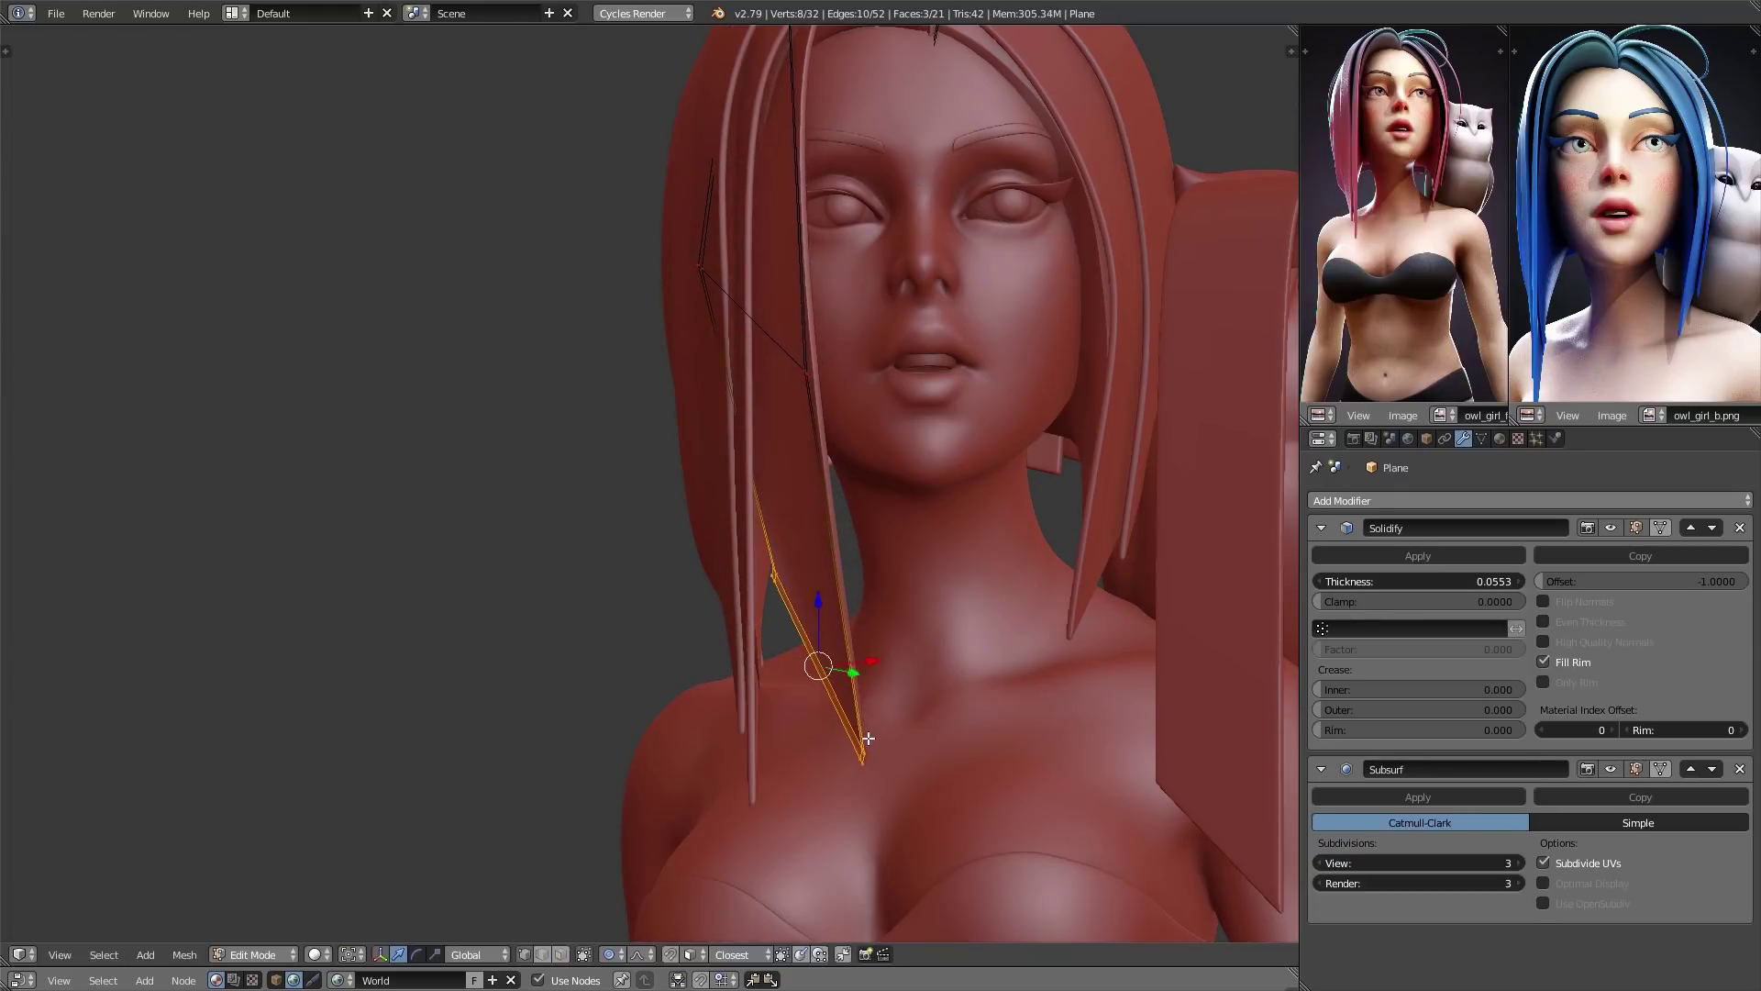
key("g")
left_click(891, 743)
- Select the strand's upper loop beside the forehead and move it down and inward with a smaller proportional radius
middle_click_drag(902, 223, 841, 432, "shift")
right_click(729, 220)
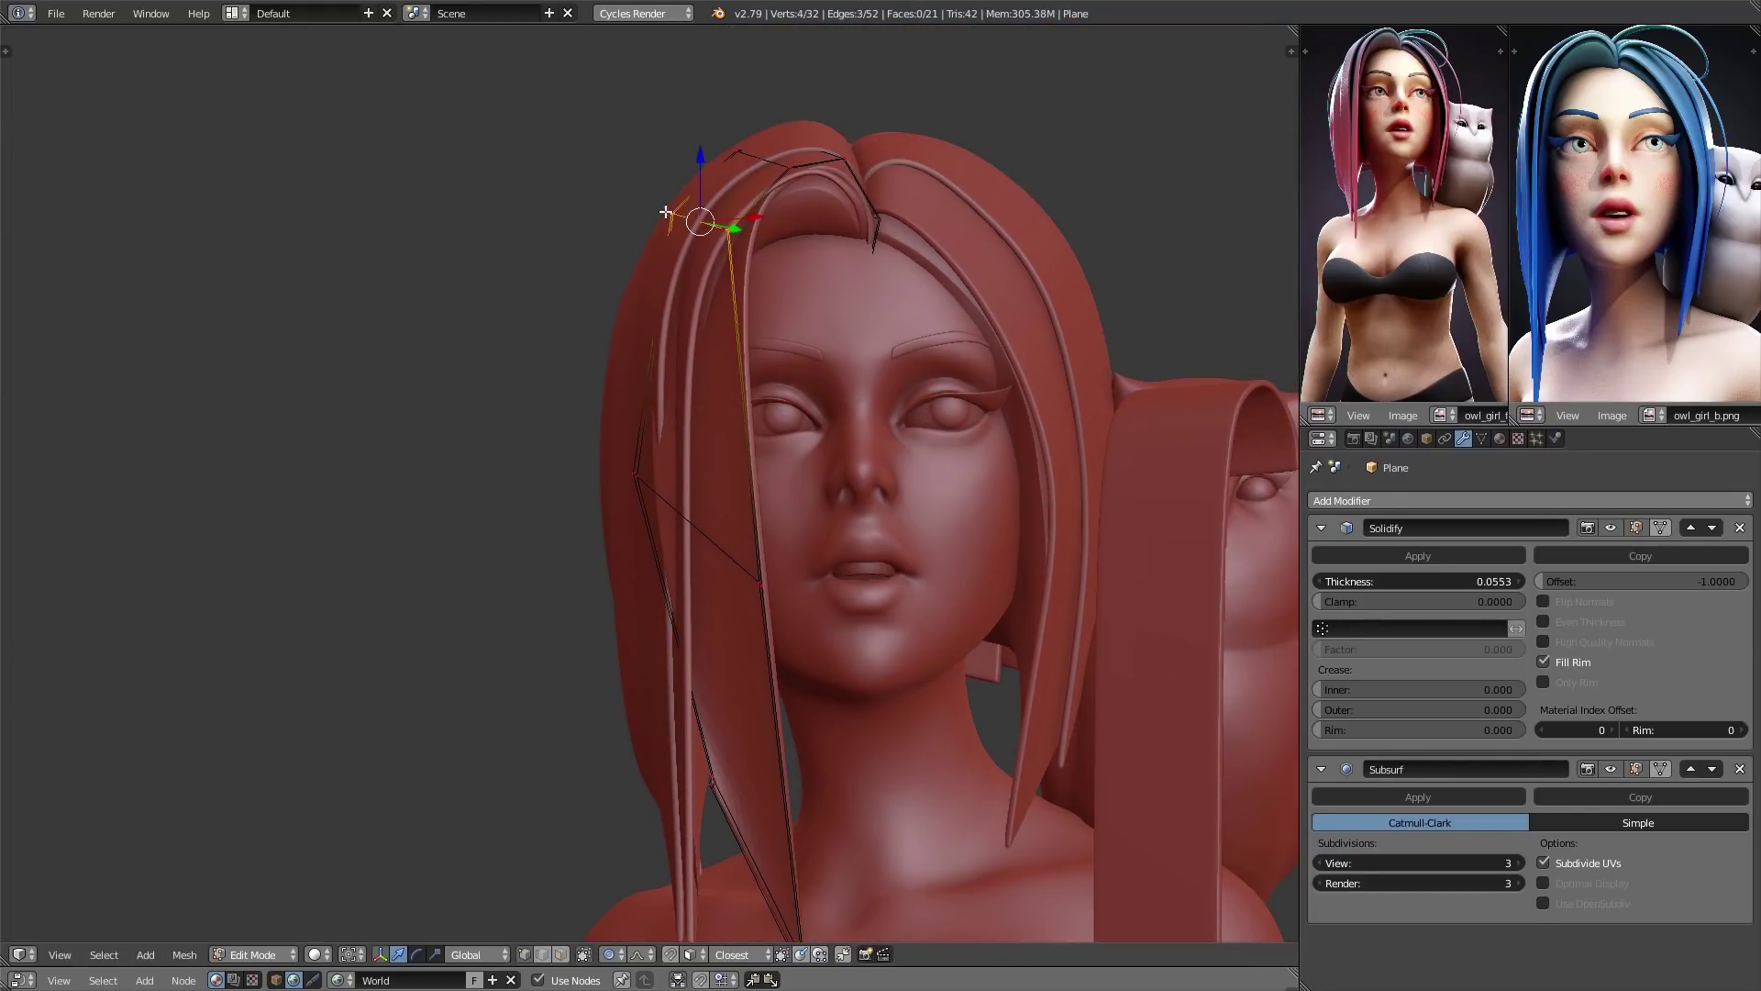
key("g")
right_click(759, 267)
key("r")
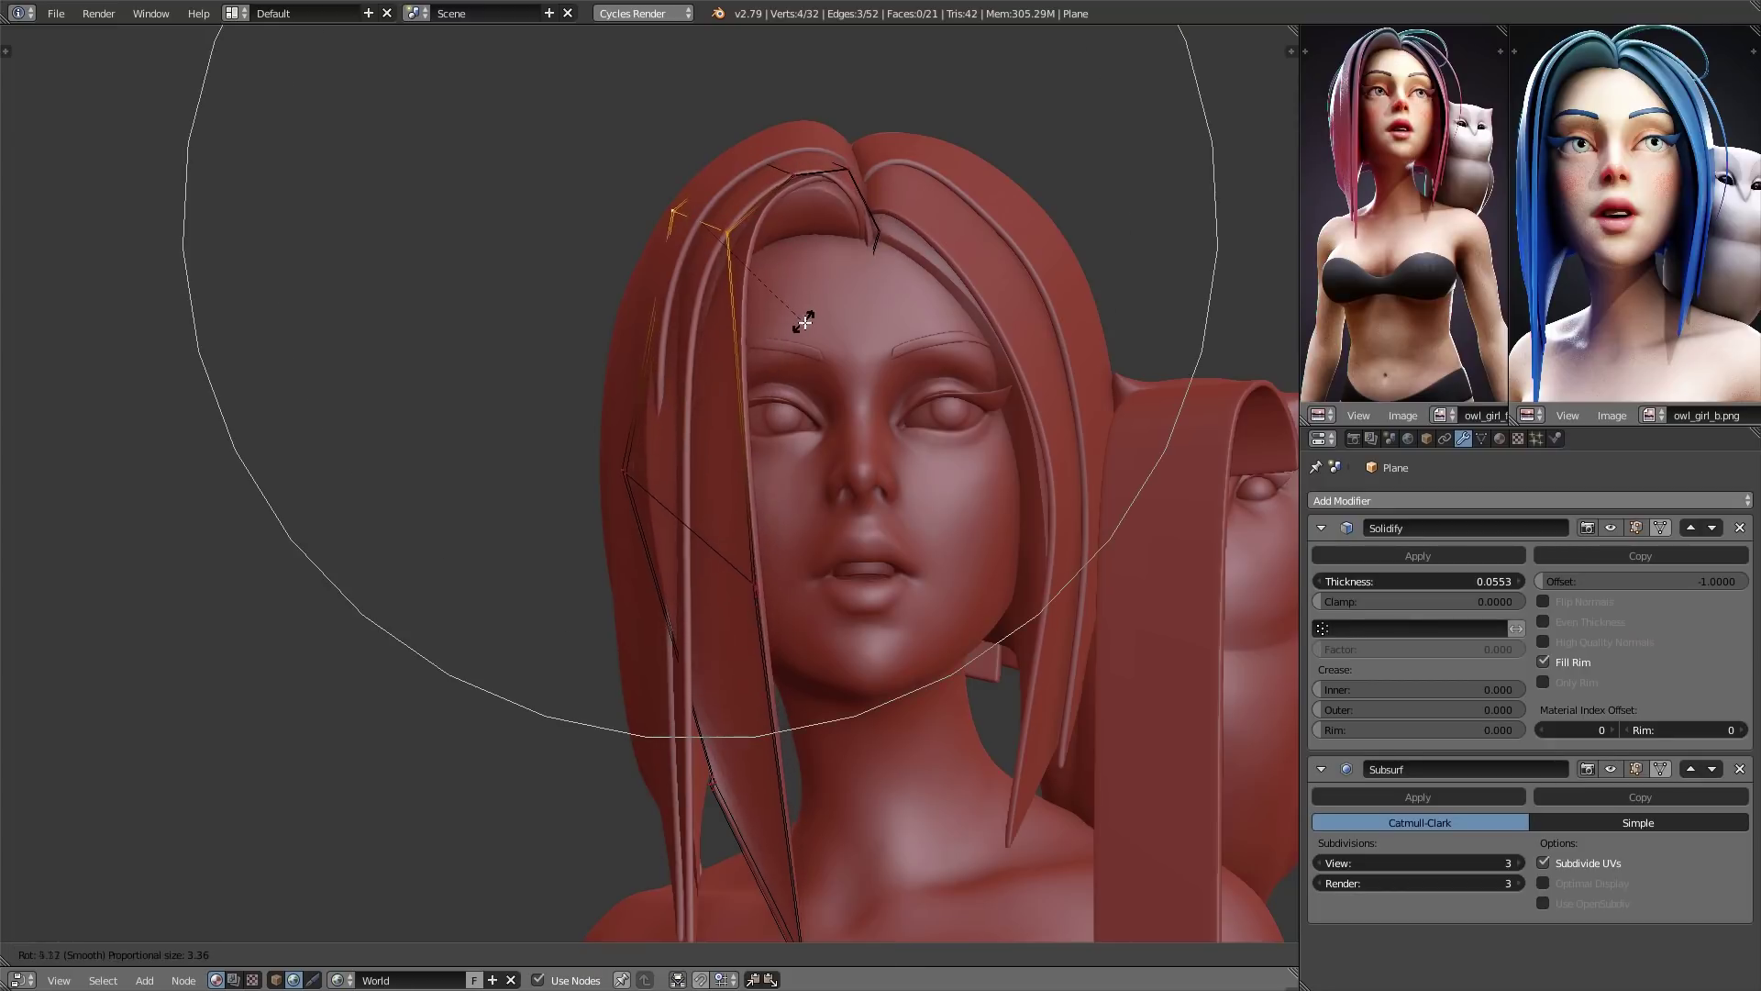
scroll(803, 322, "up", 10)
key("Escape")
key("g")
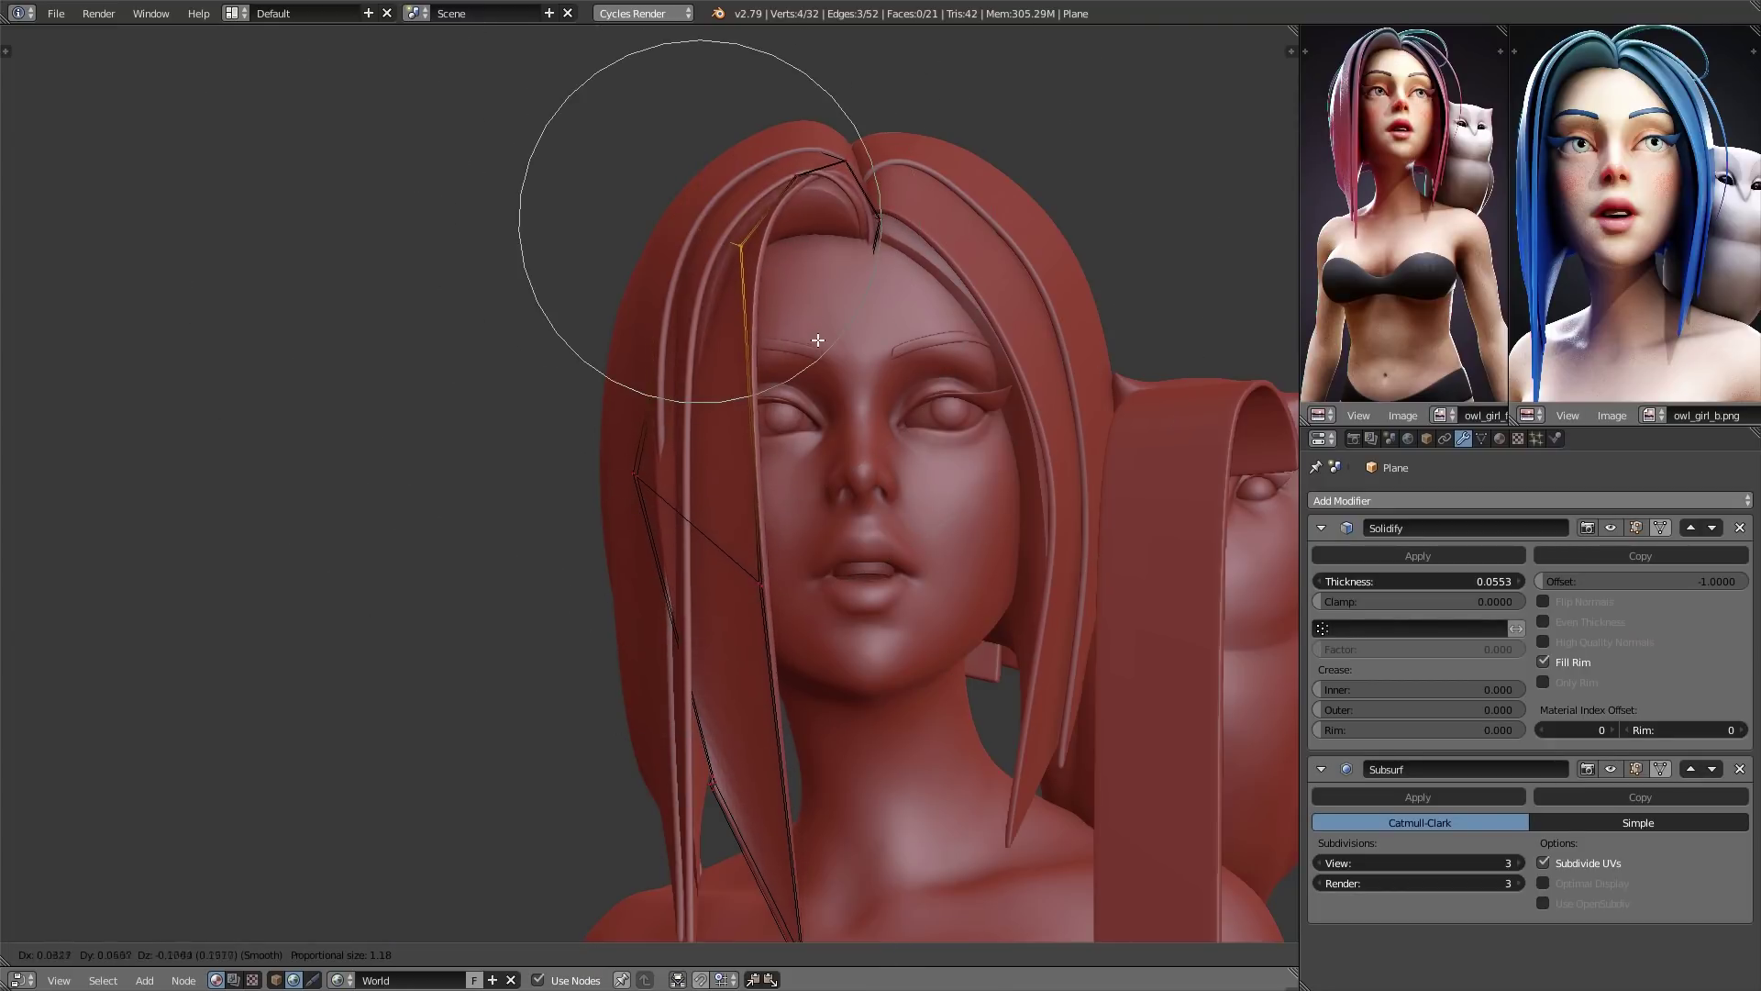
key("Escape")
key("r")
left_click(863, 388)
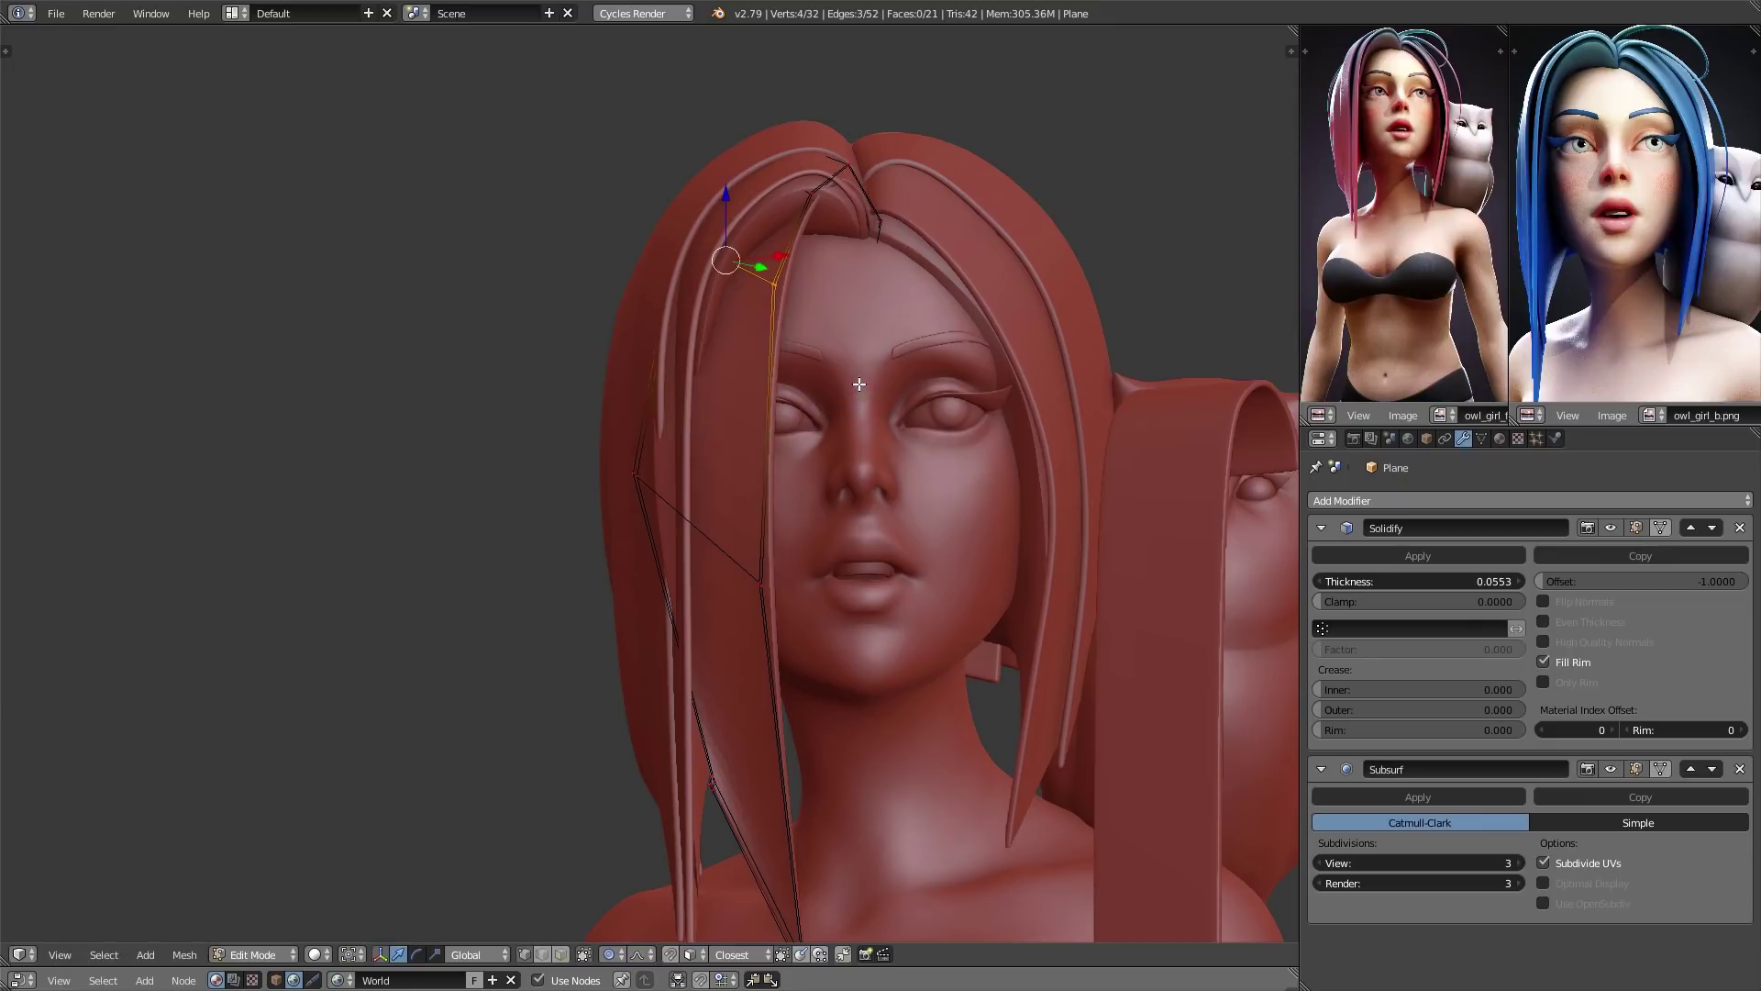
- Select the strand's middle loop at mouth height and move it inward toward the face
key("g")
right_click(861, 383)
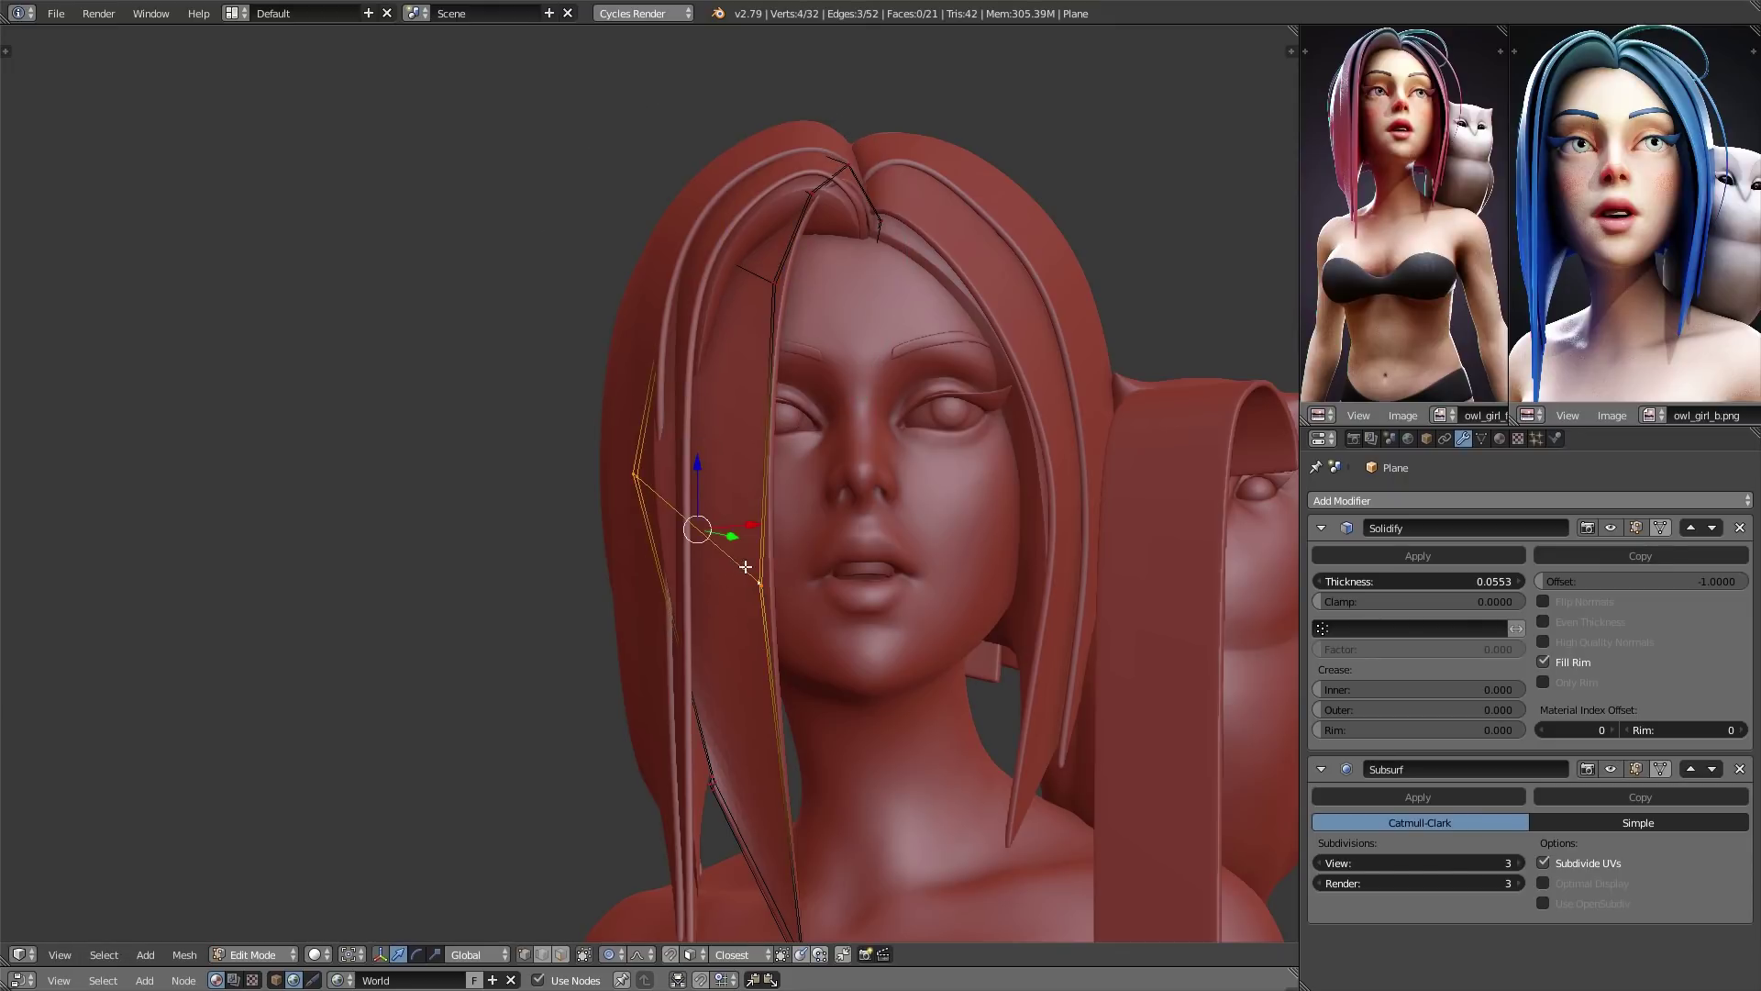
key("g")
left_click(778, 571)
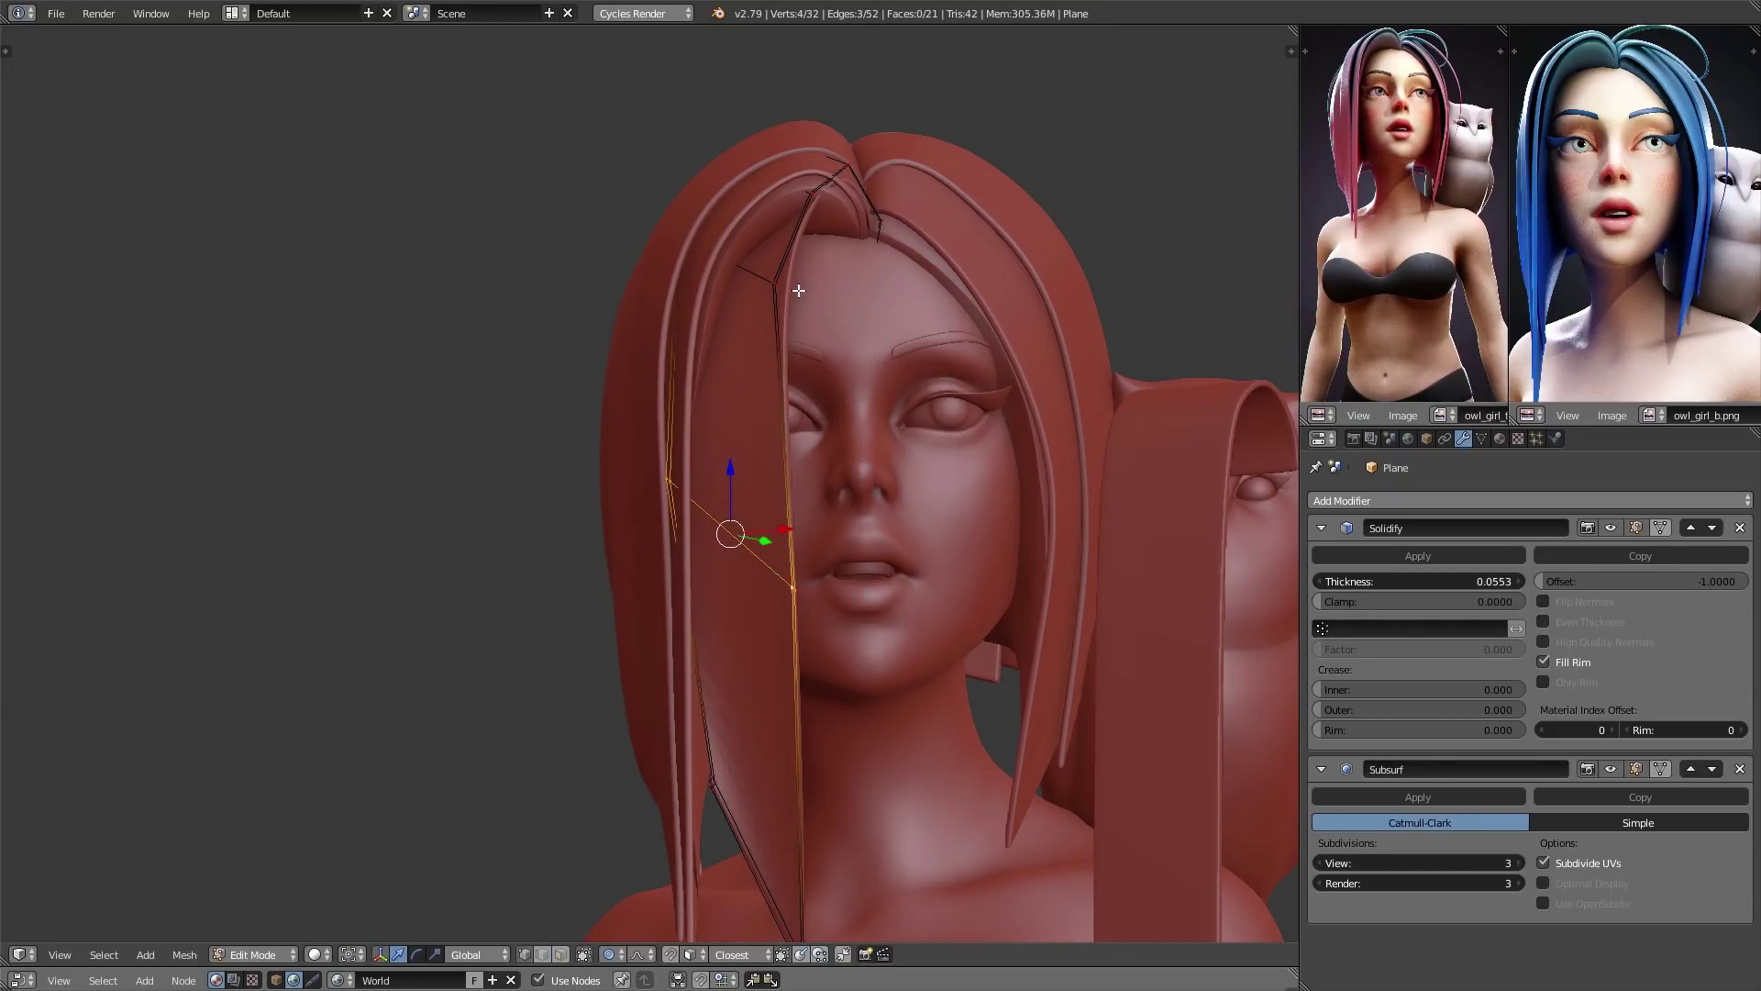
- Move the upper loop back outward, and adjust the next loop near the parting to smooth the curve over the forehead
right_click(763, 276, "alt")
key("g")
left_click(749, 281)
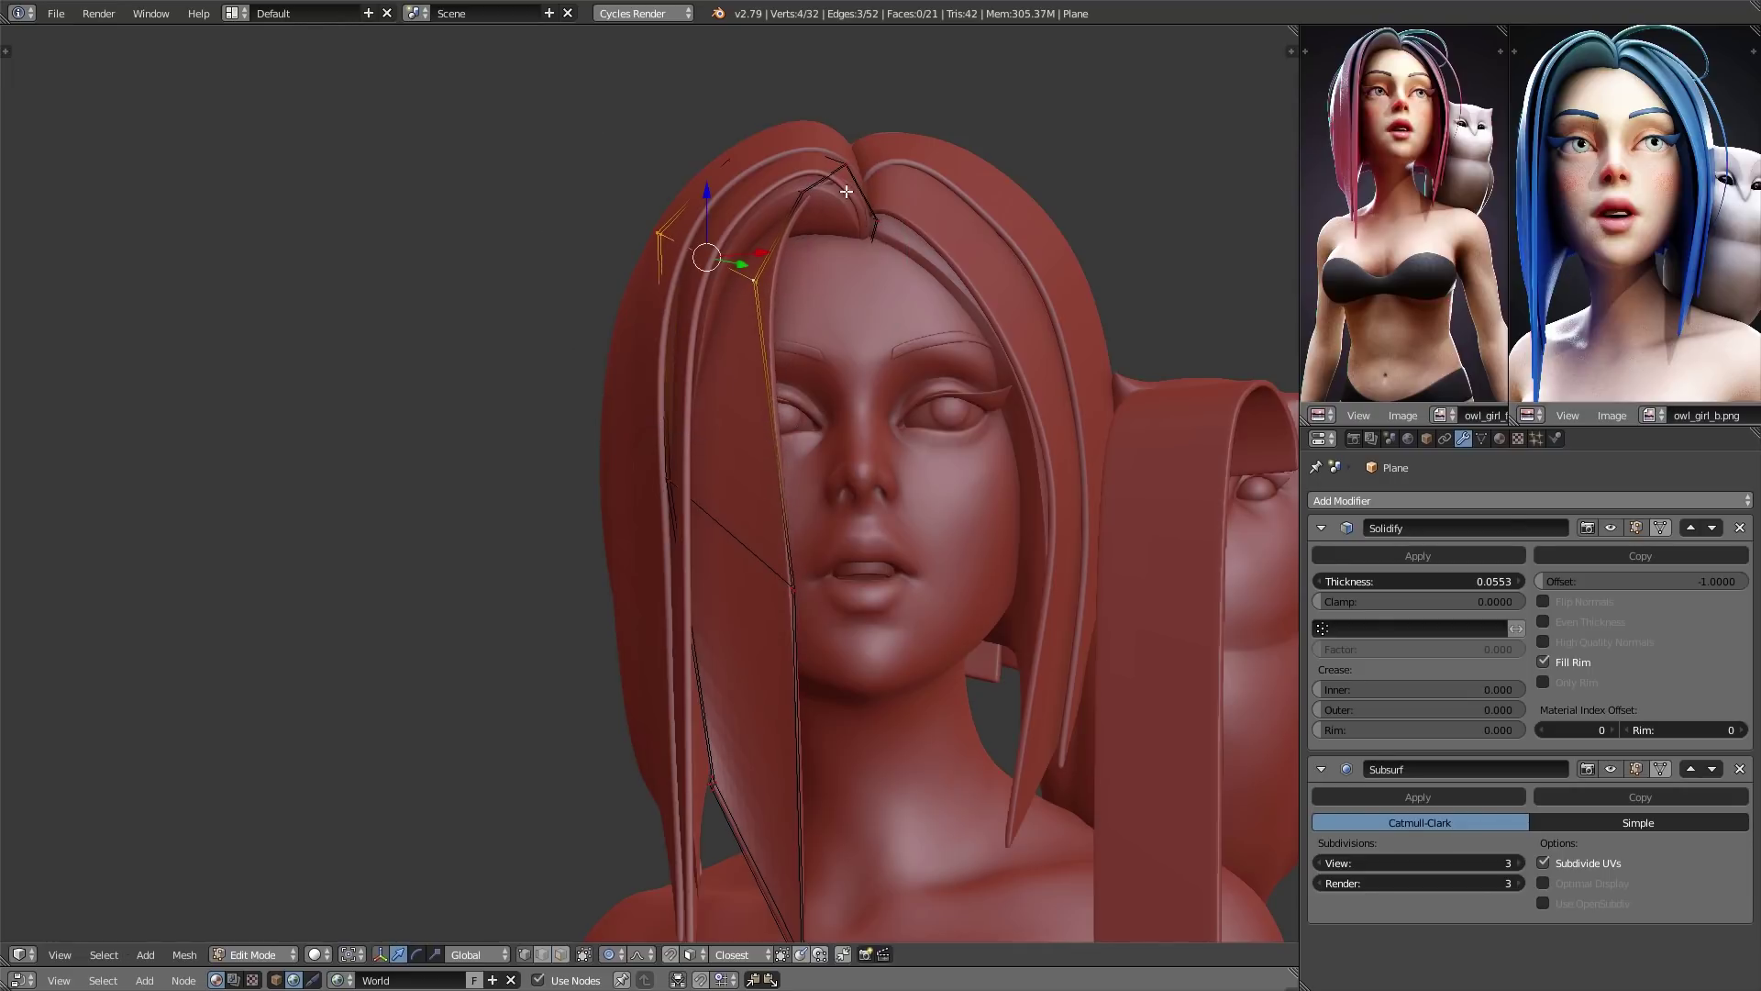
right_click(804, 185)
key("g")
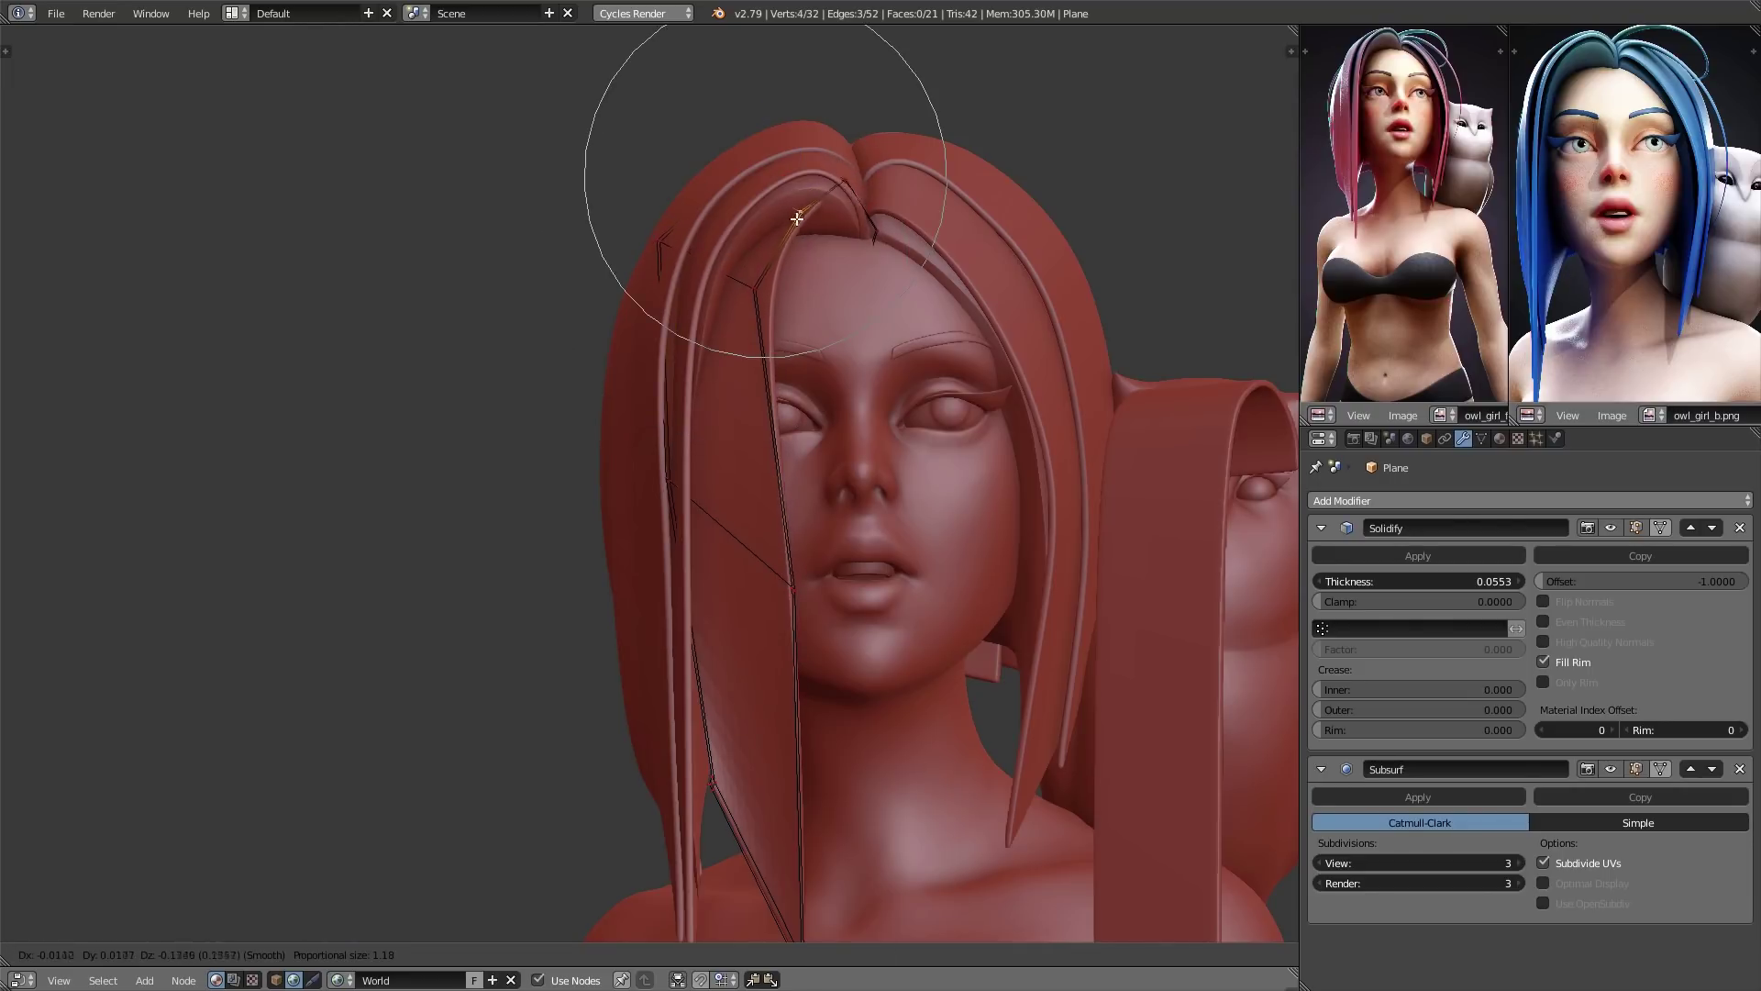
left_click(788, 202)
- Select the edge loop along the strand's face-side border and shift it slightly down and toward the face
middle_click_drag(789, 202, 806, 287)
right_click(808, 287, "alt")
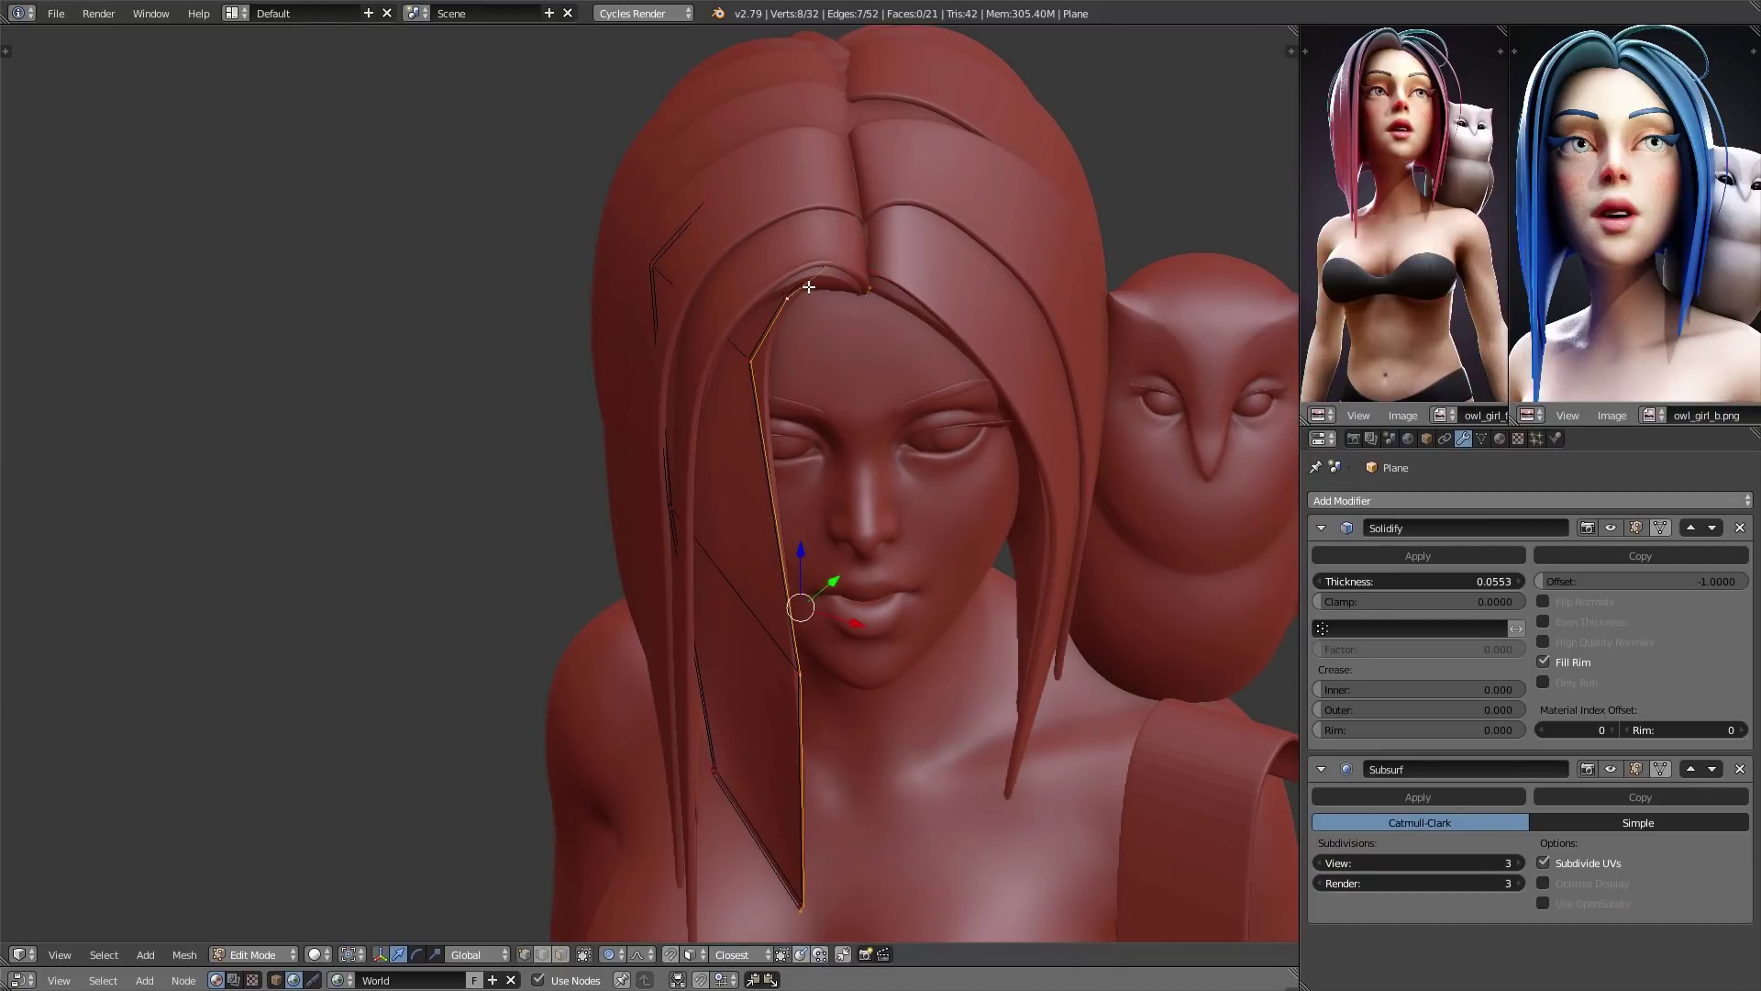
key("g")
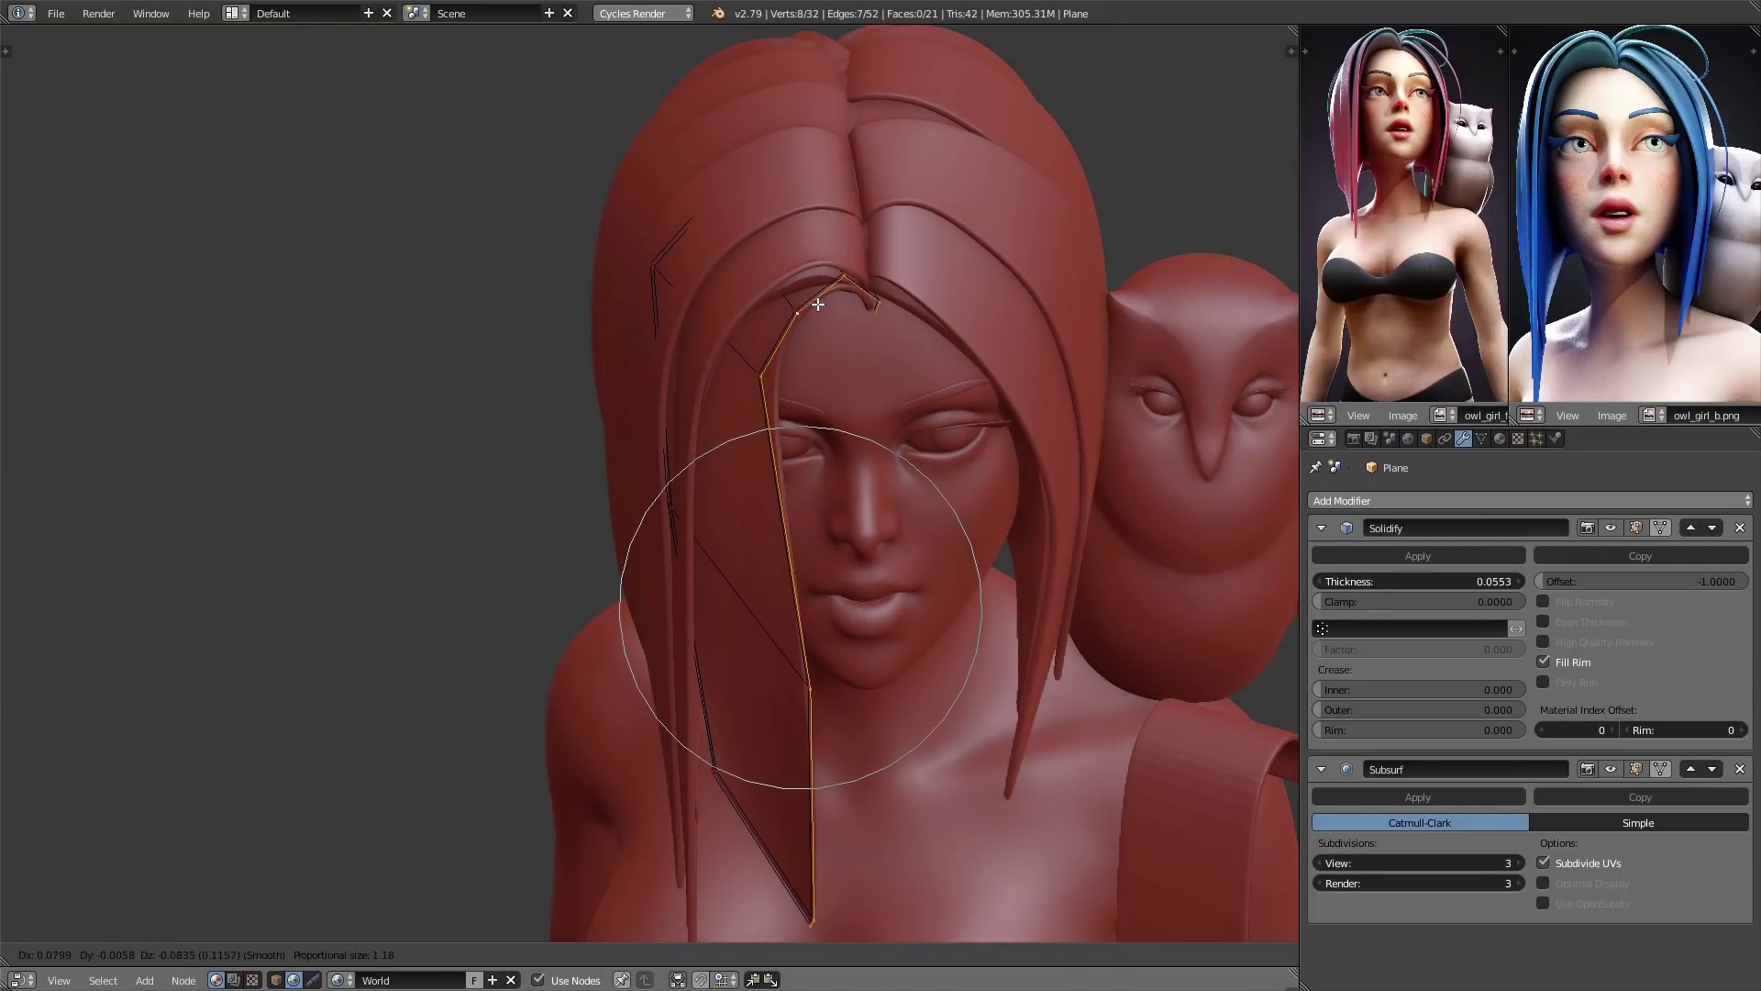
left_click(818, 304)
- From the side, select the protruding vertices on the strand's face-side edge and pull them back in line with the strand
scroll(785, 396, "up", 2)
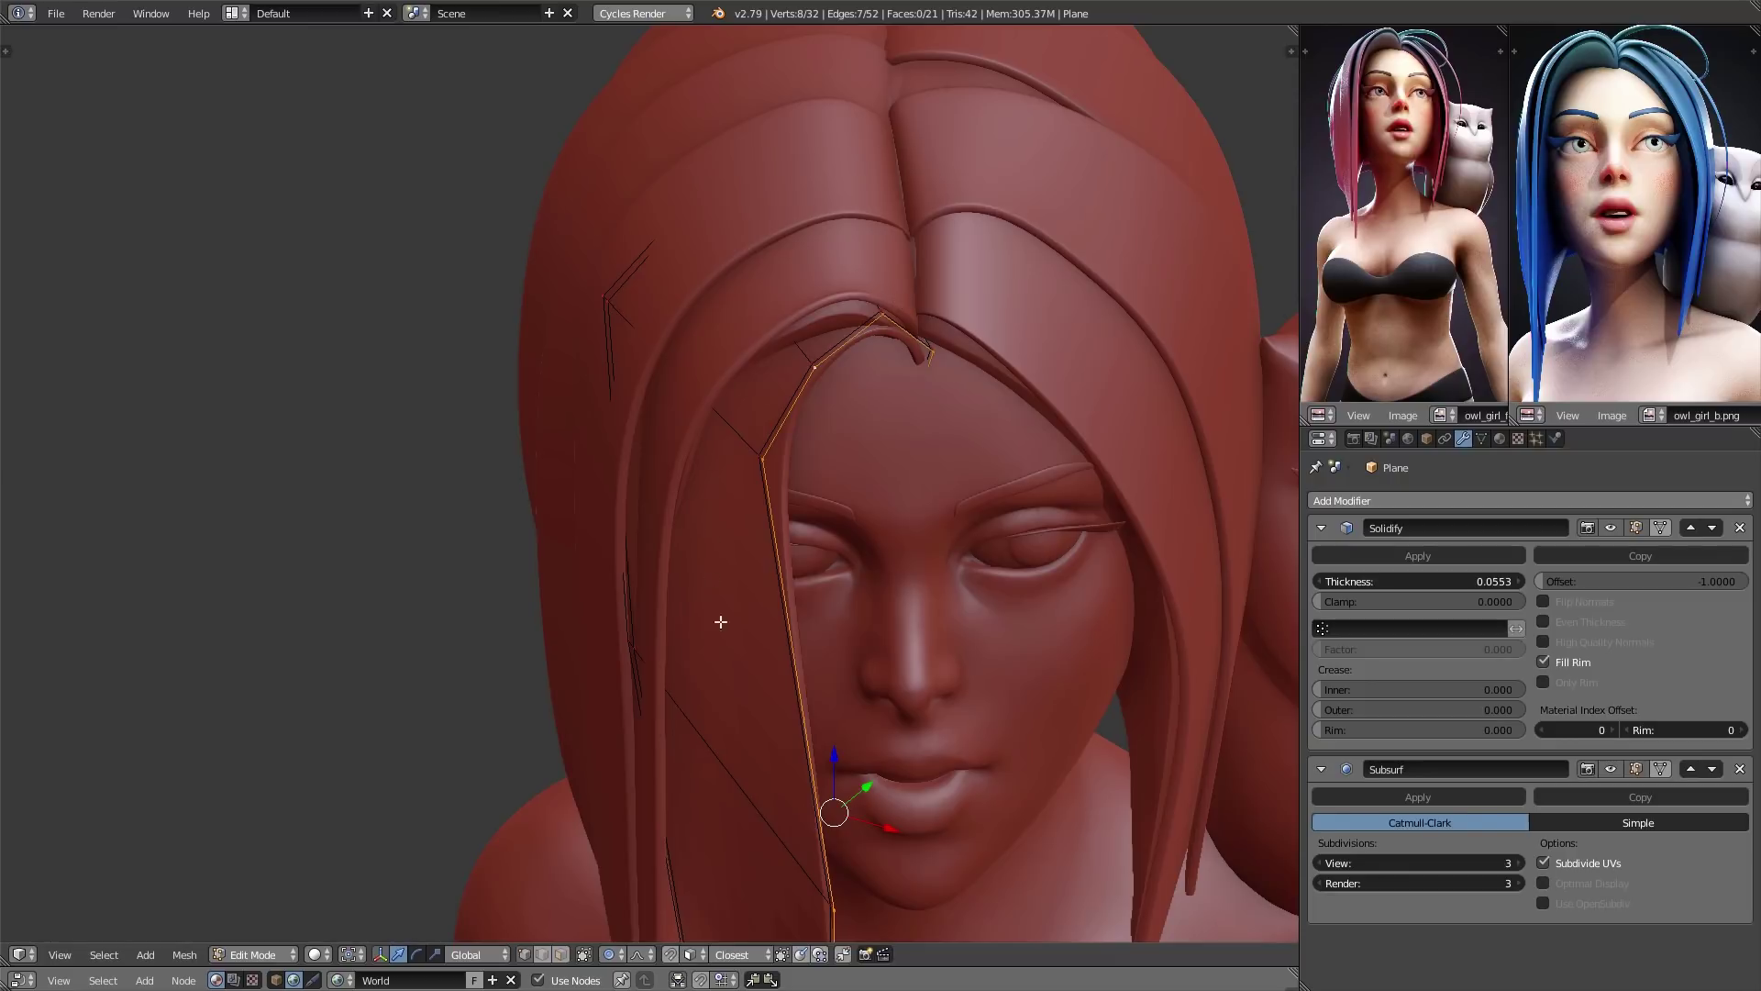
middle_click_drag(779, 831, 632, 505, "shift")
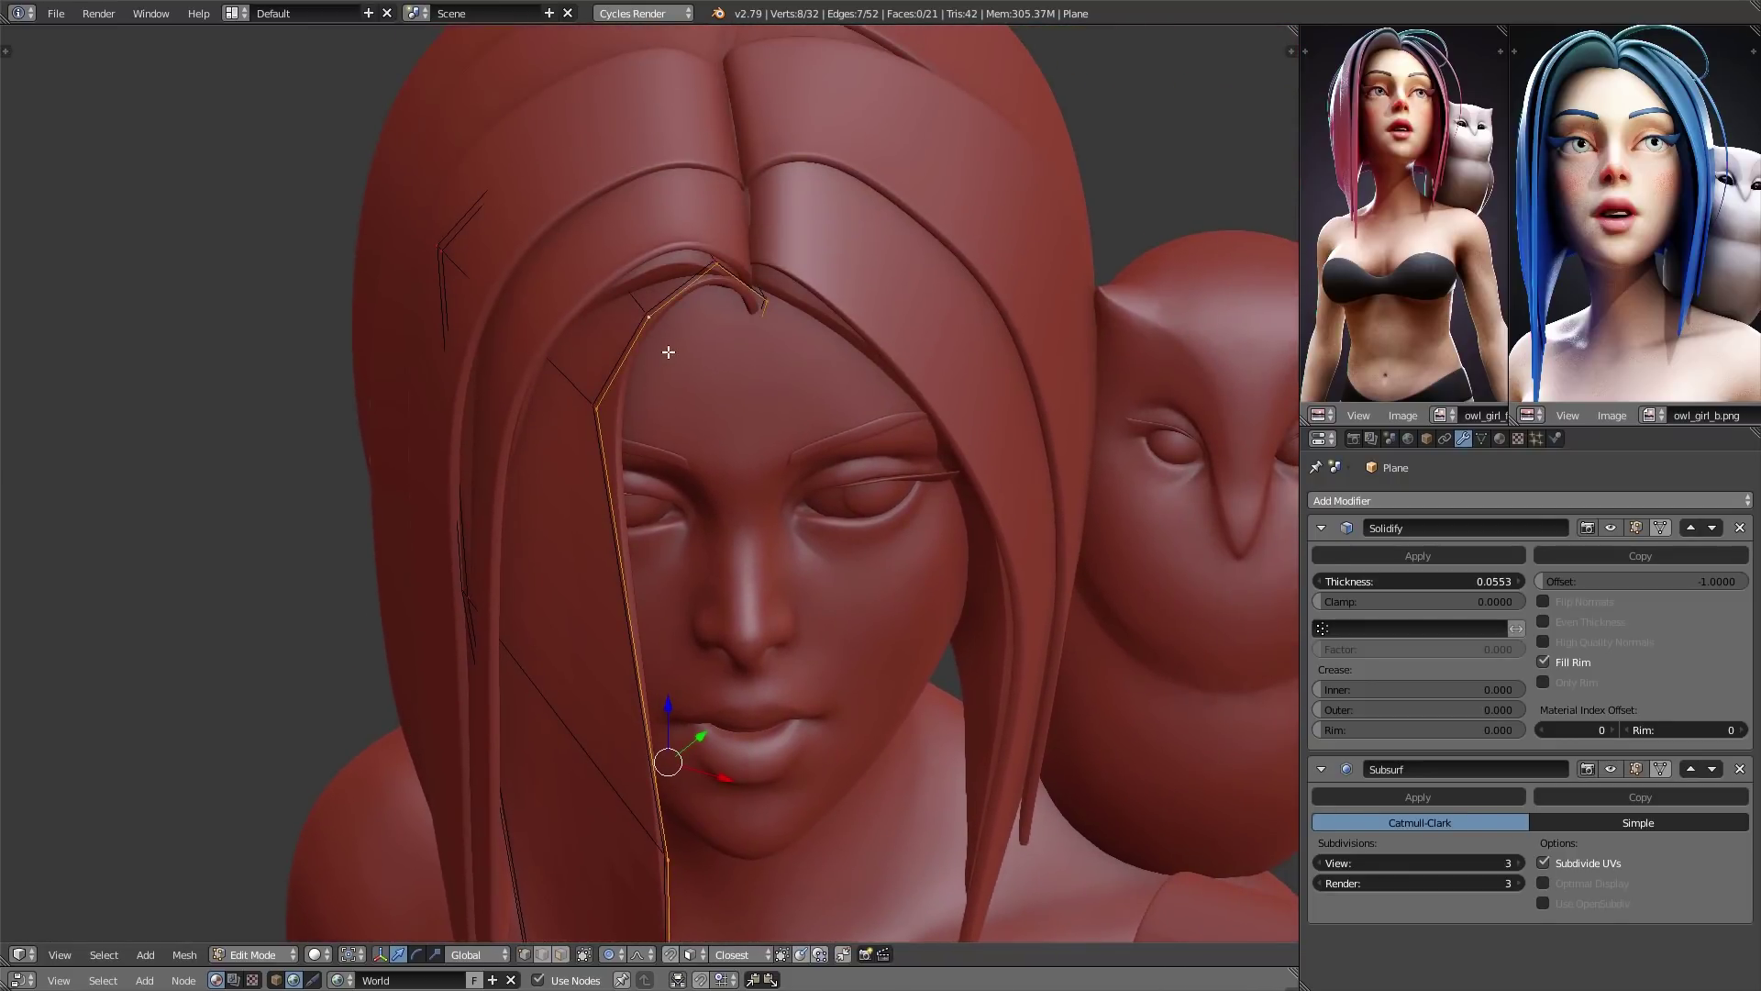
right_click(673, 308)
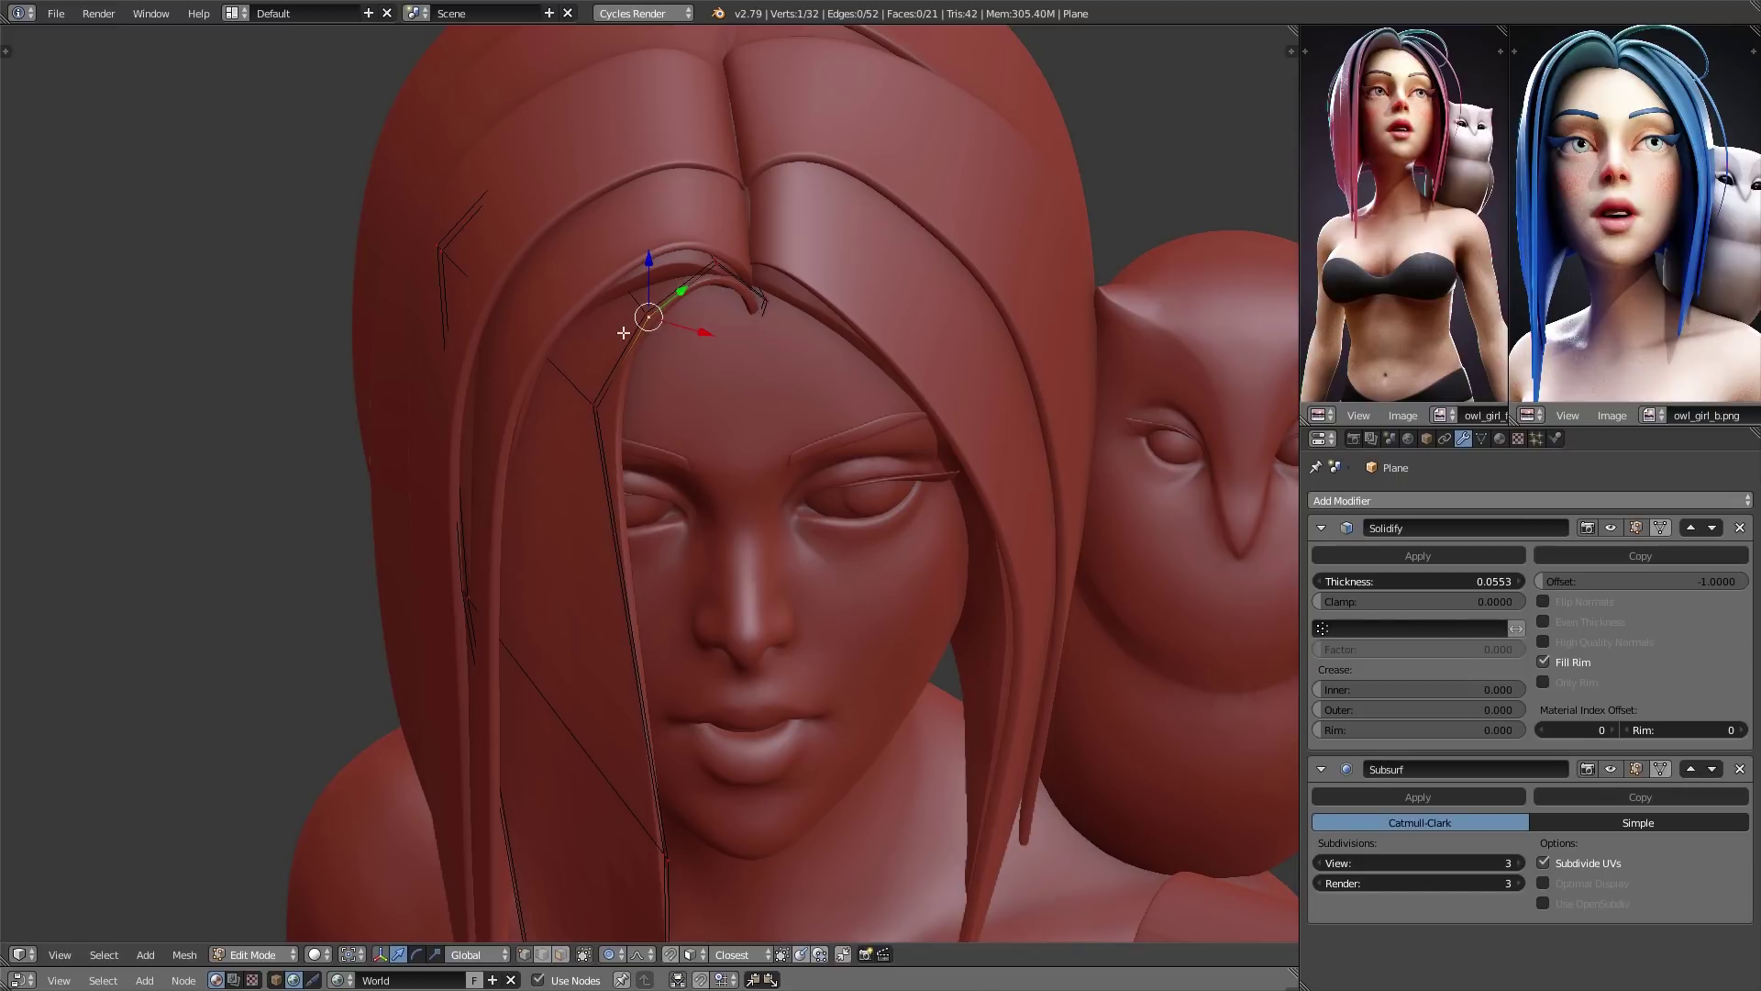
right_click(668, 306, "alt")
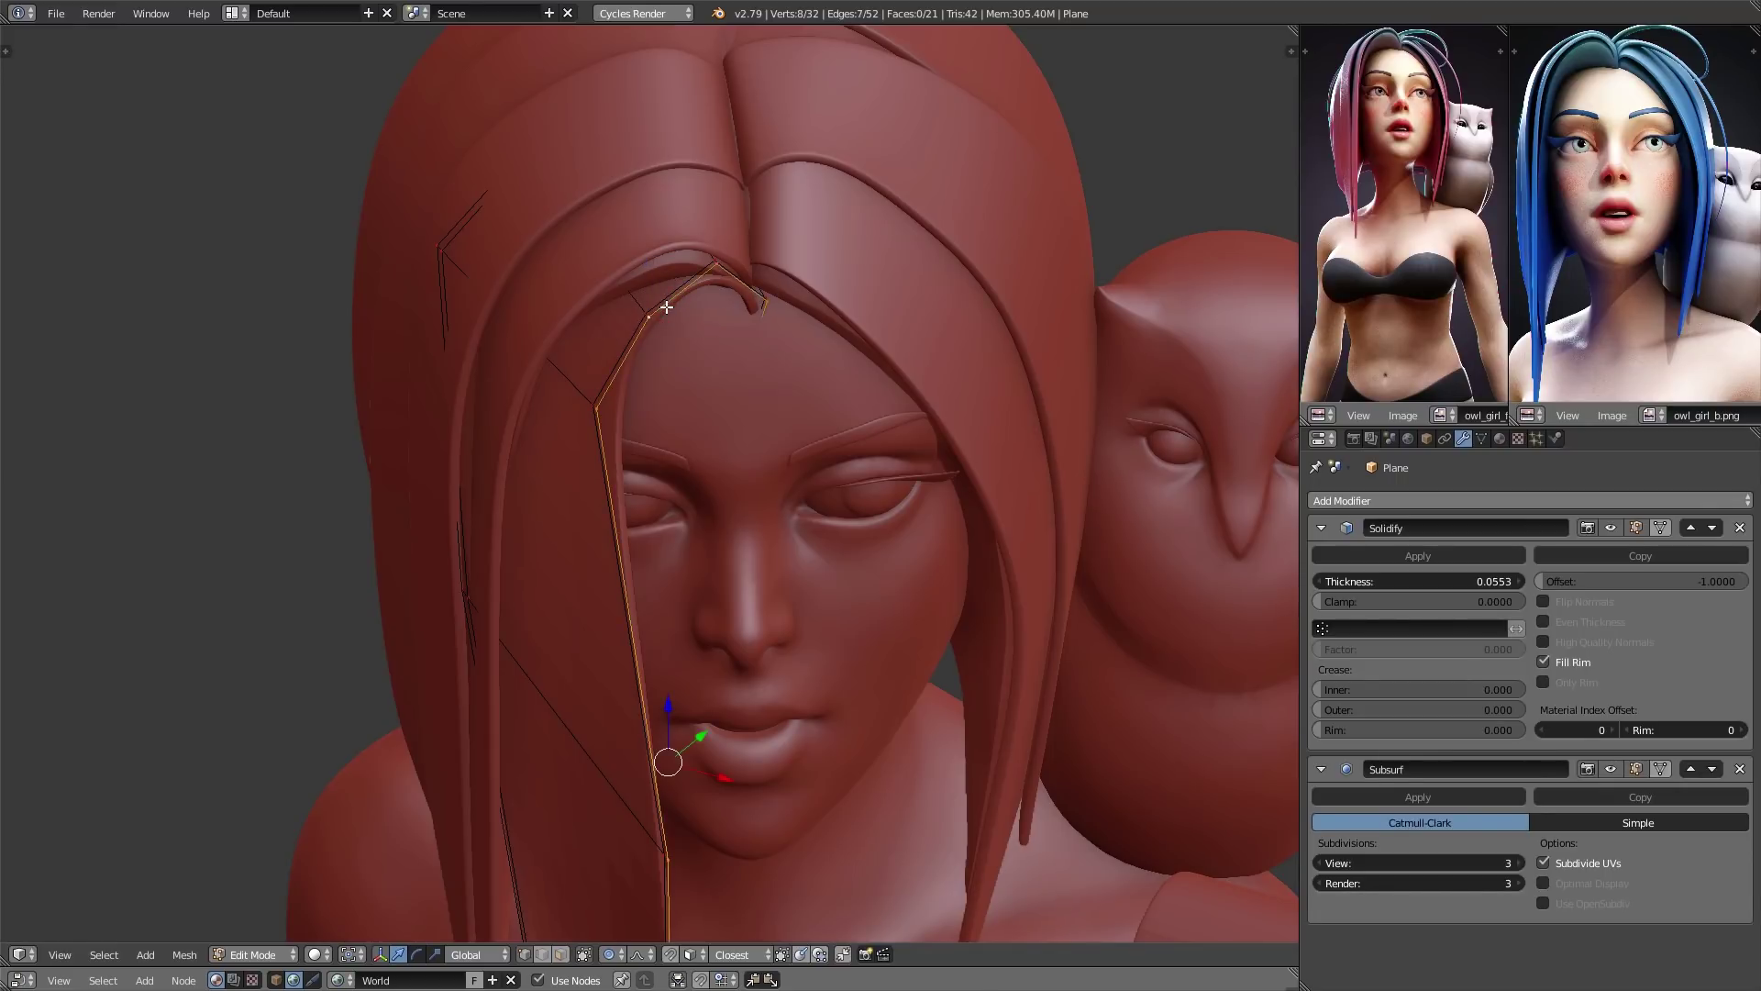
middle_click_drag(668, 306, 720, 367)
middle_click_drag(726, 536, 785, 200, "shift")
right_click(895, 462)
scroll(894, 462, "down", 1)
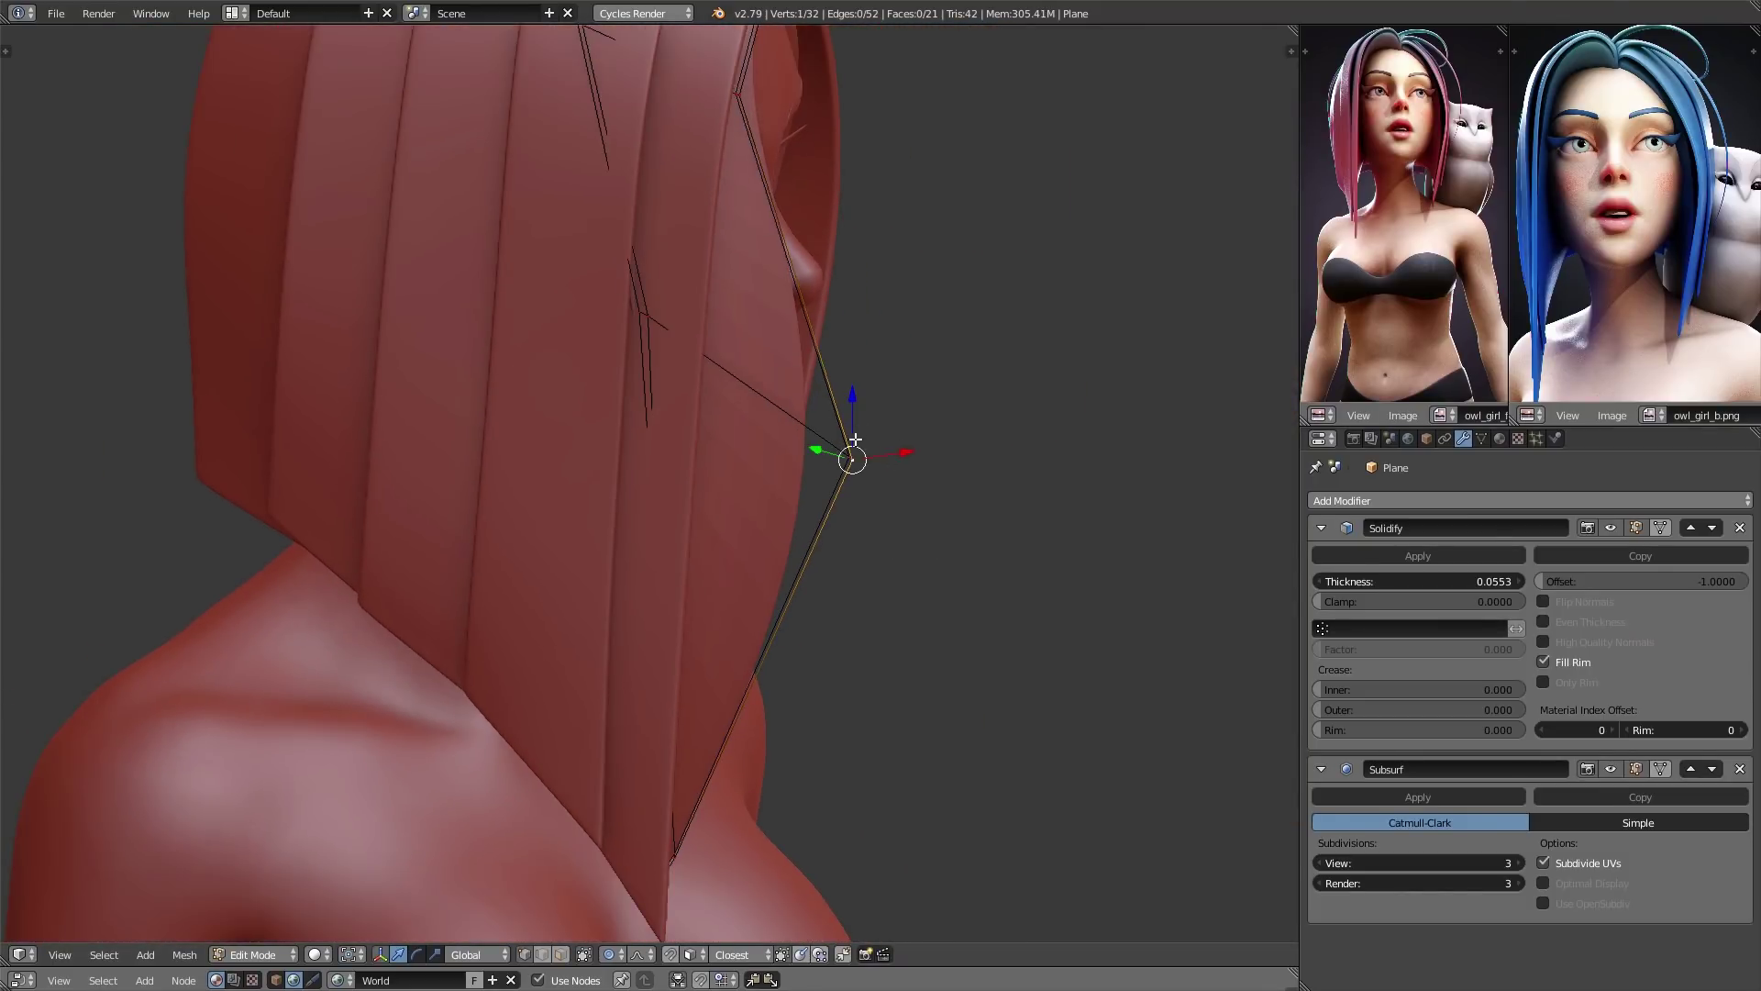
key("g")
left_click(765, 370)
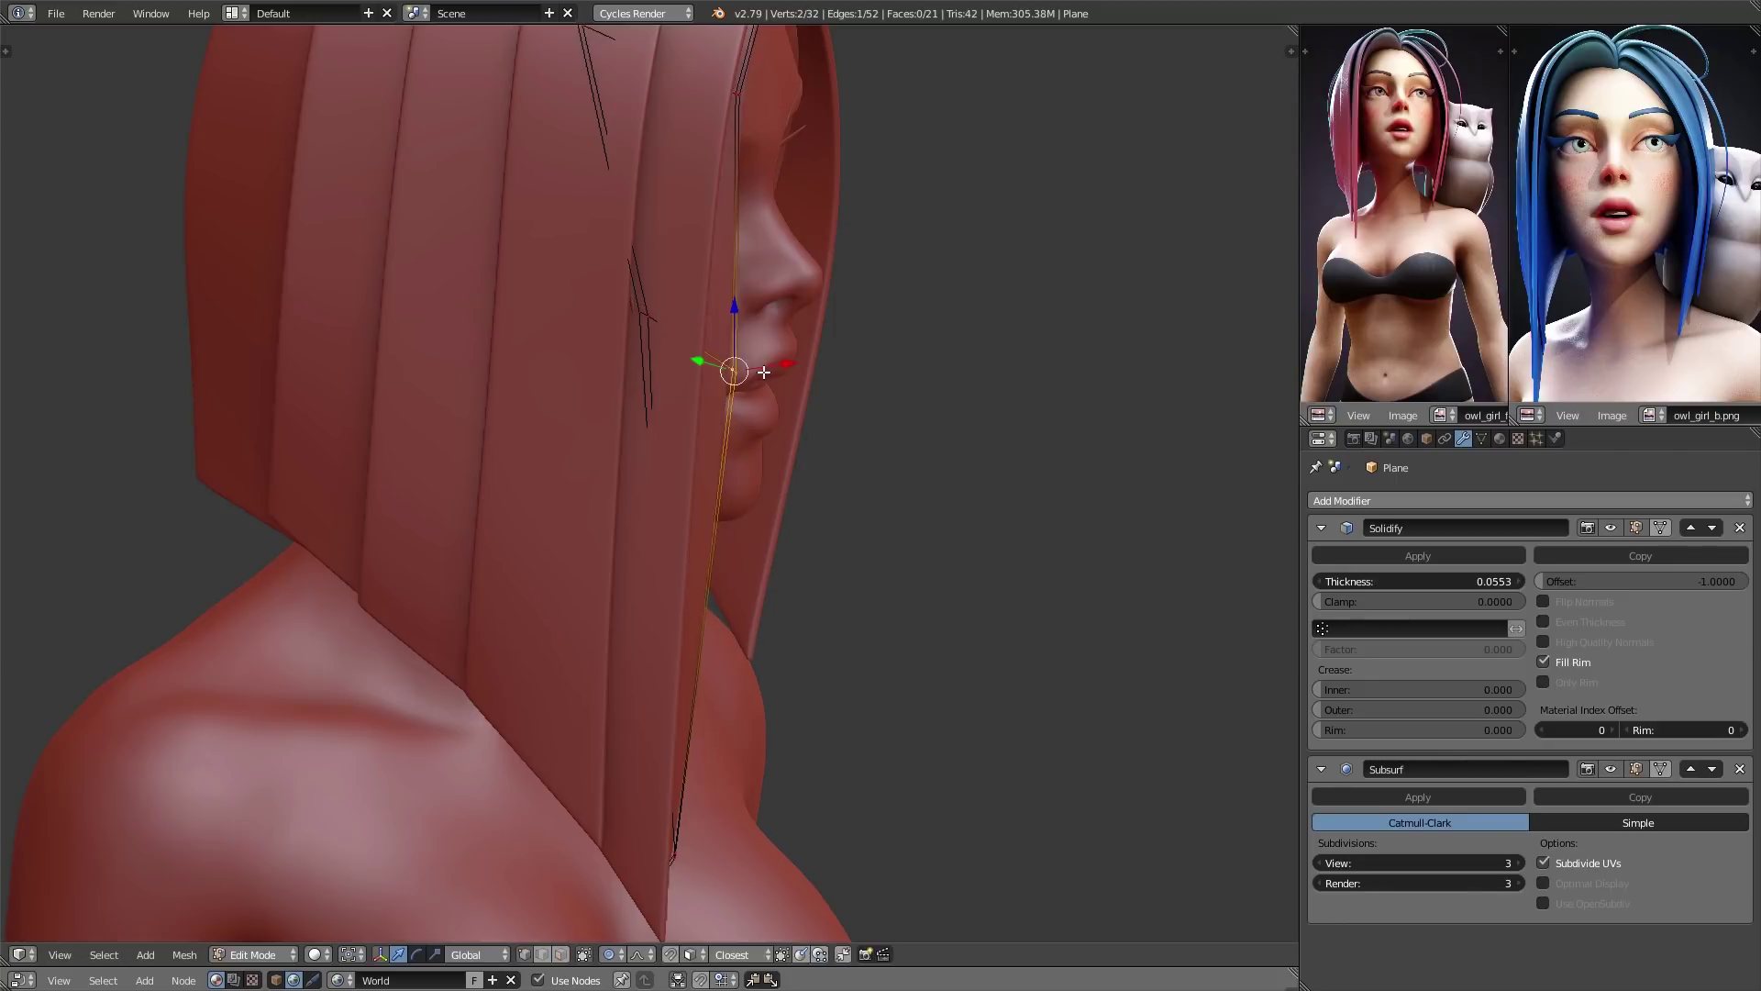
- Return to Object Mode, review the strand from the side, and select the Plane.009 object
scroll(755, 373, "down", 3)
mouse_move(751, 373)
middle_mouse_down()
mouse_move(642, 358)
mouse_move(747, 366)
middle_mouse_up()
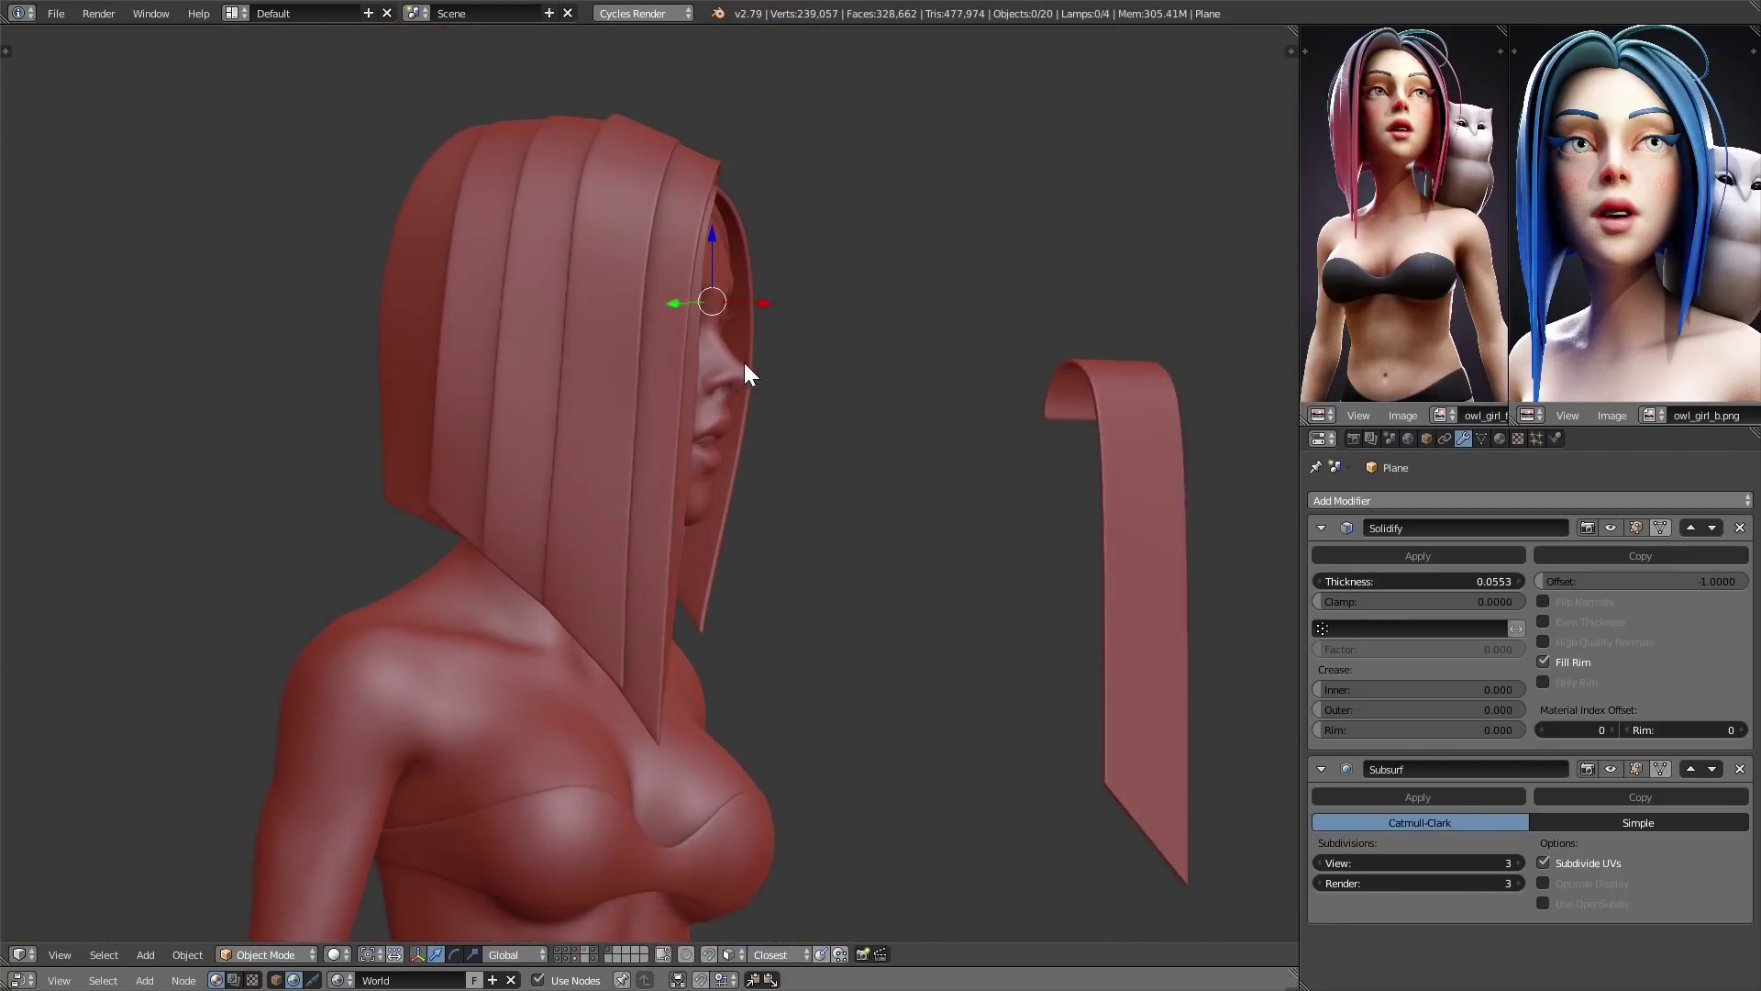
key("Tab")
right_click(703, 245)
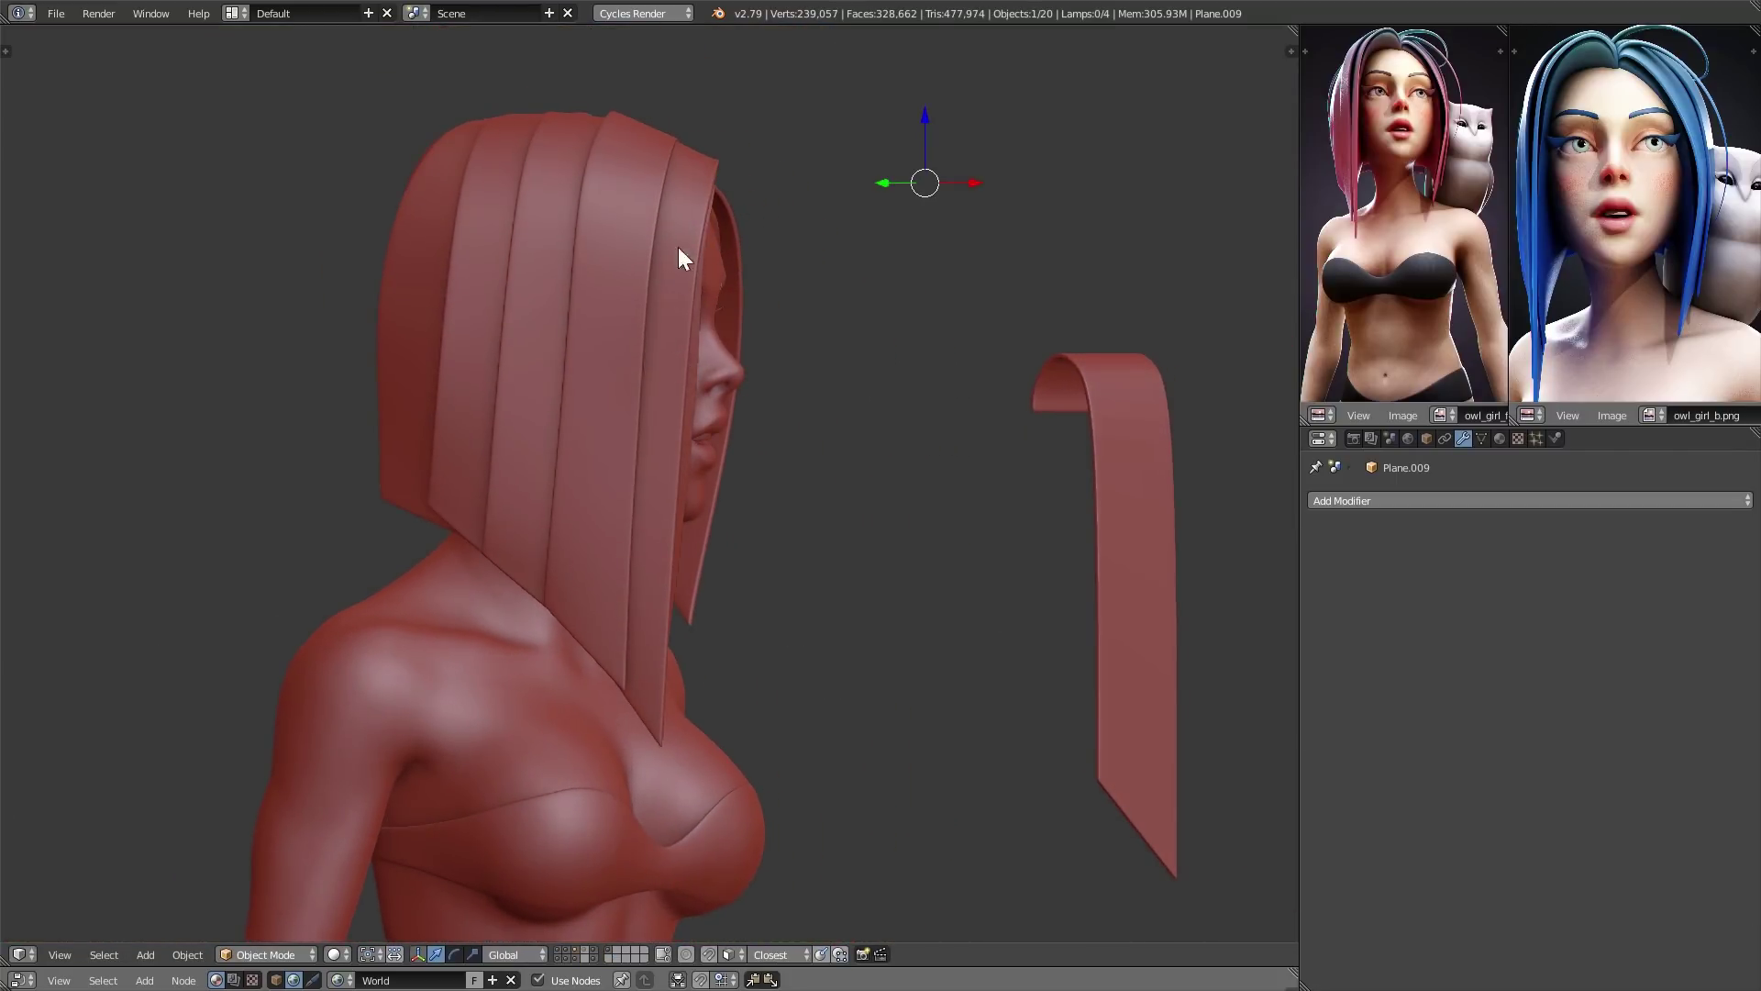
- Duplicate the spare template strand beside the character and move the copy over to the side of the head
right_click(1121, 417)
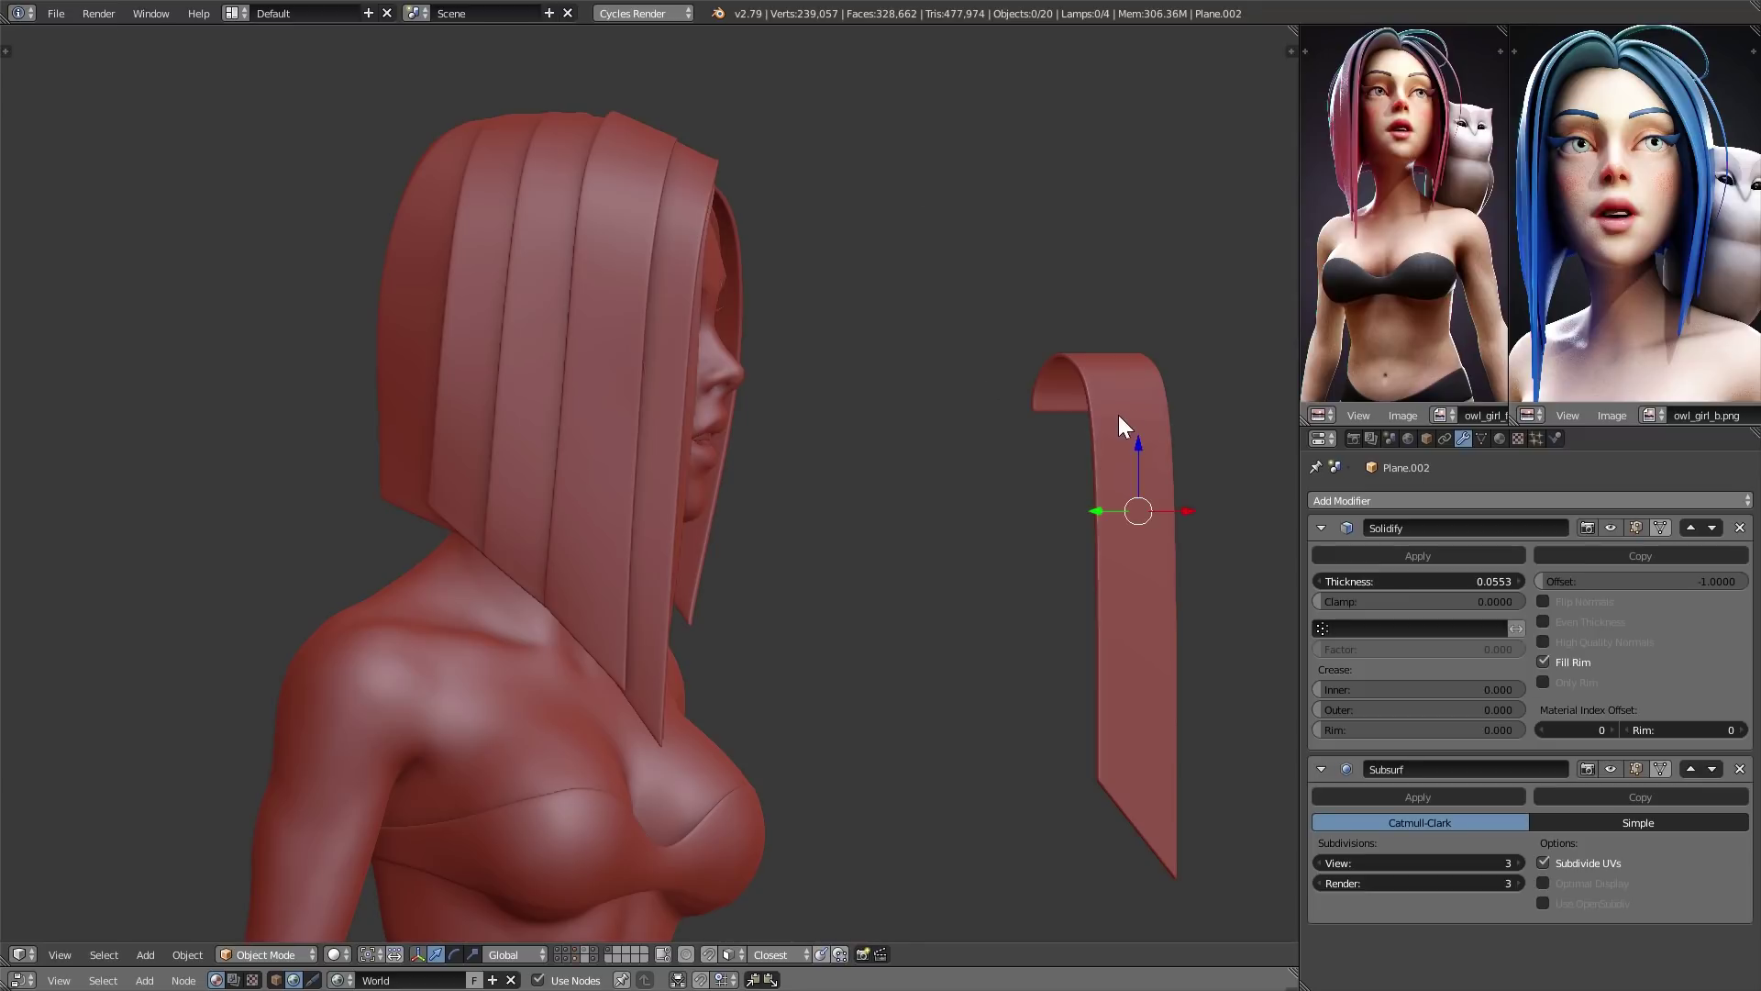
middle_click_drag(1120, 414, 628, 302)
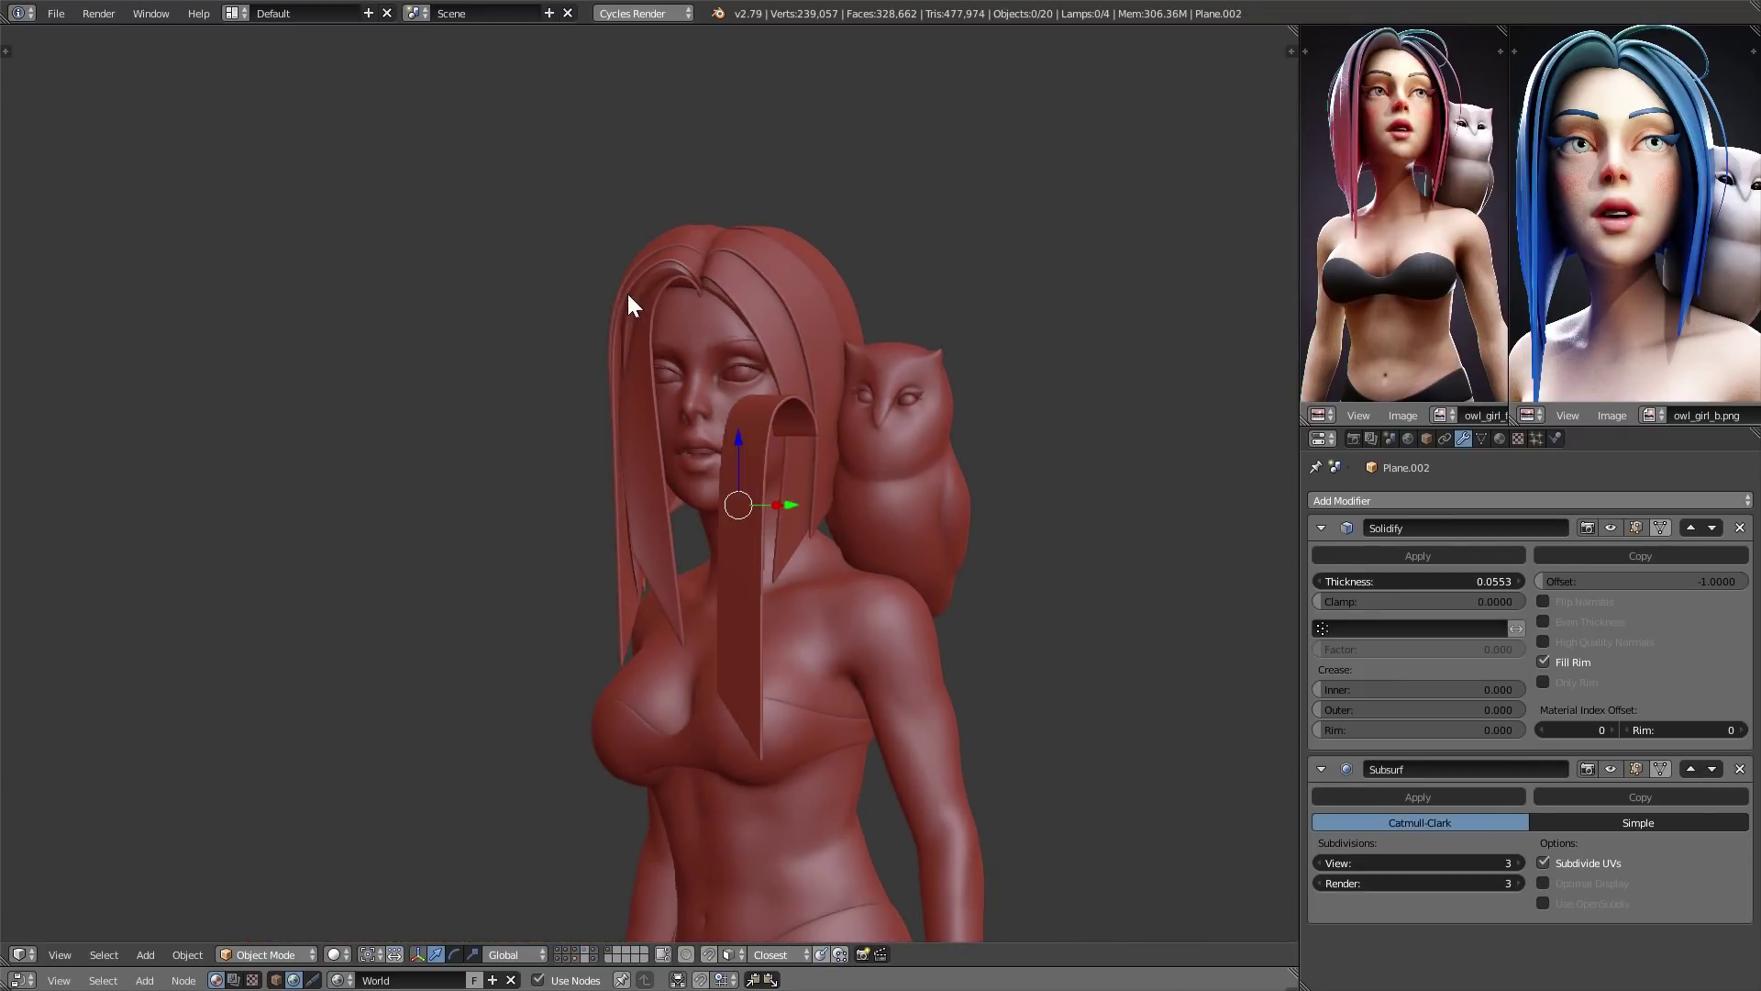
middle_click_drag(649, 539, 746, 500)
key("shift+d")
key("Escape")
middle_click_drag(761, 593, 882, 602)
key("g")
left_click(641, 481)
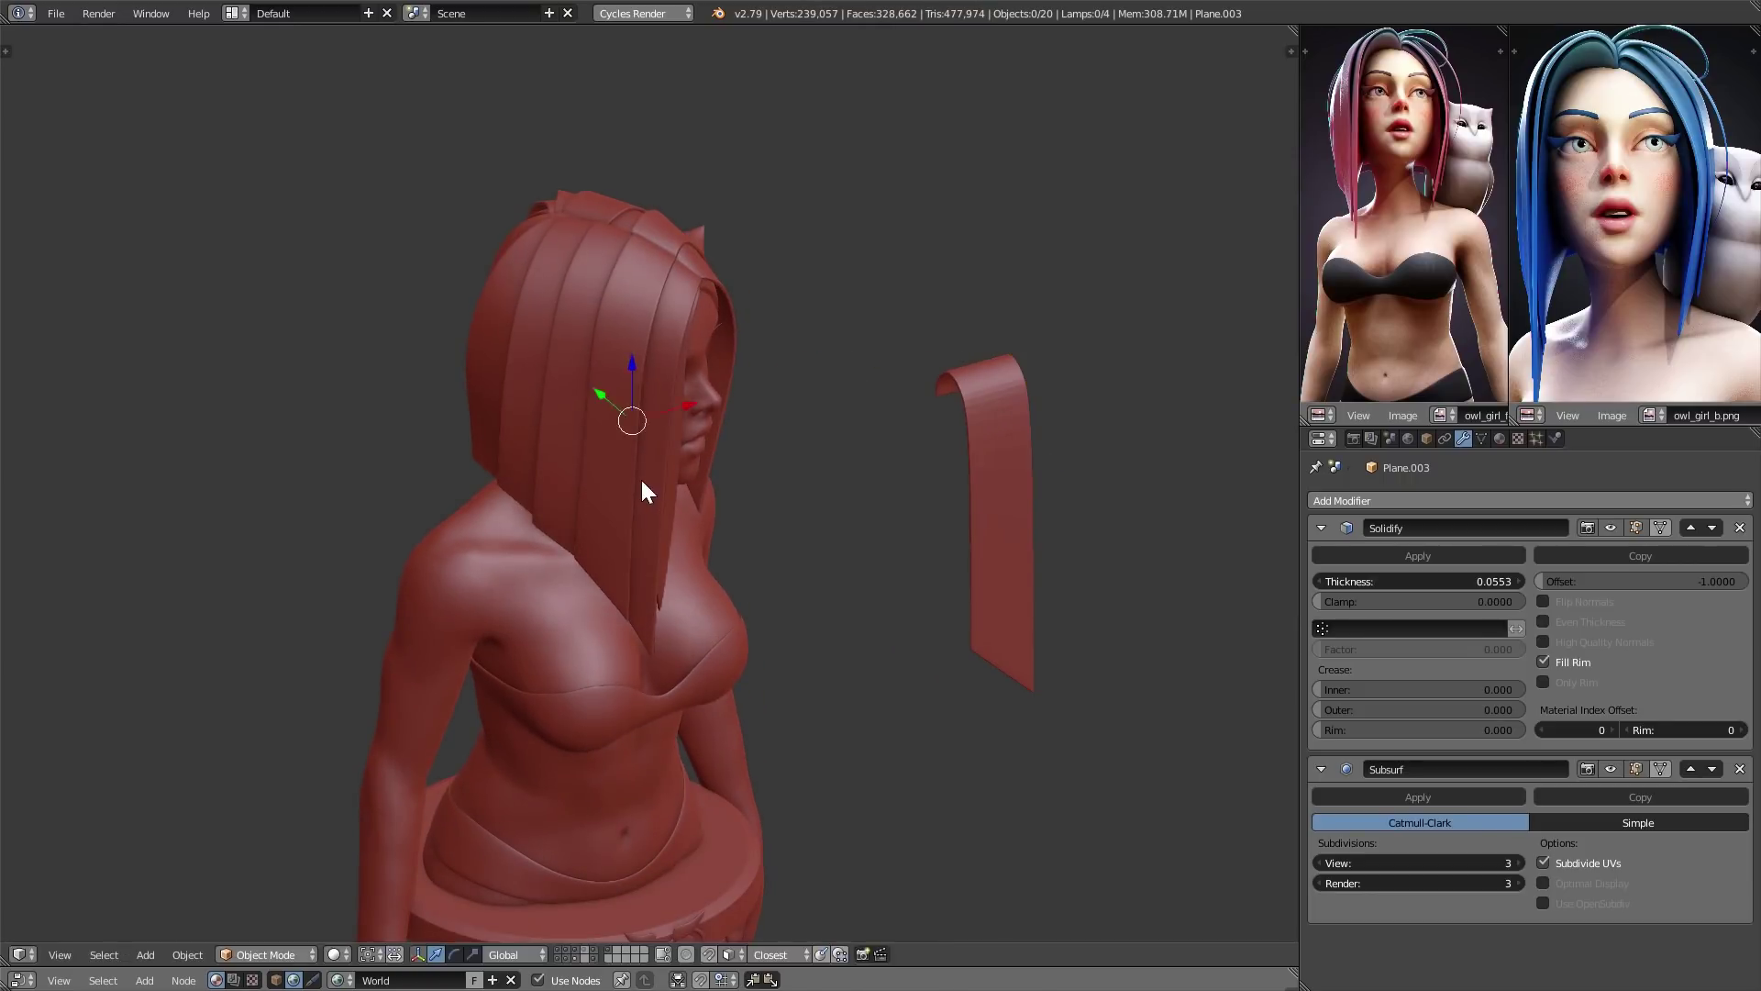
- From the front, rotate the copied strand freely and place it against the outer side of the head
key("KP_1")
key("r")
key("r")
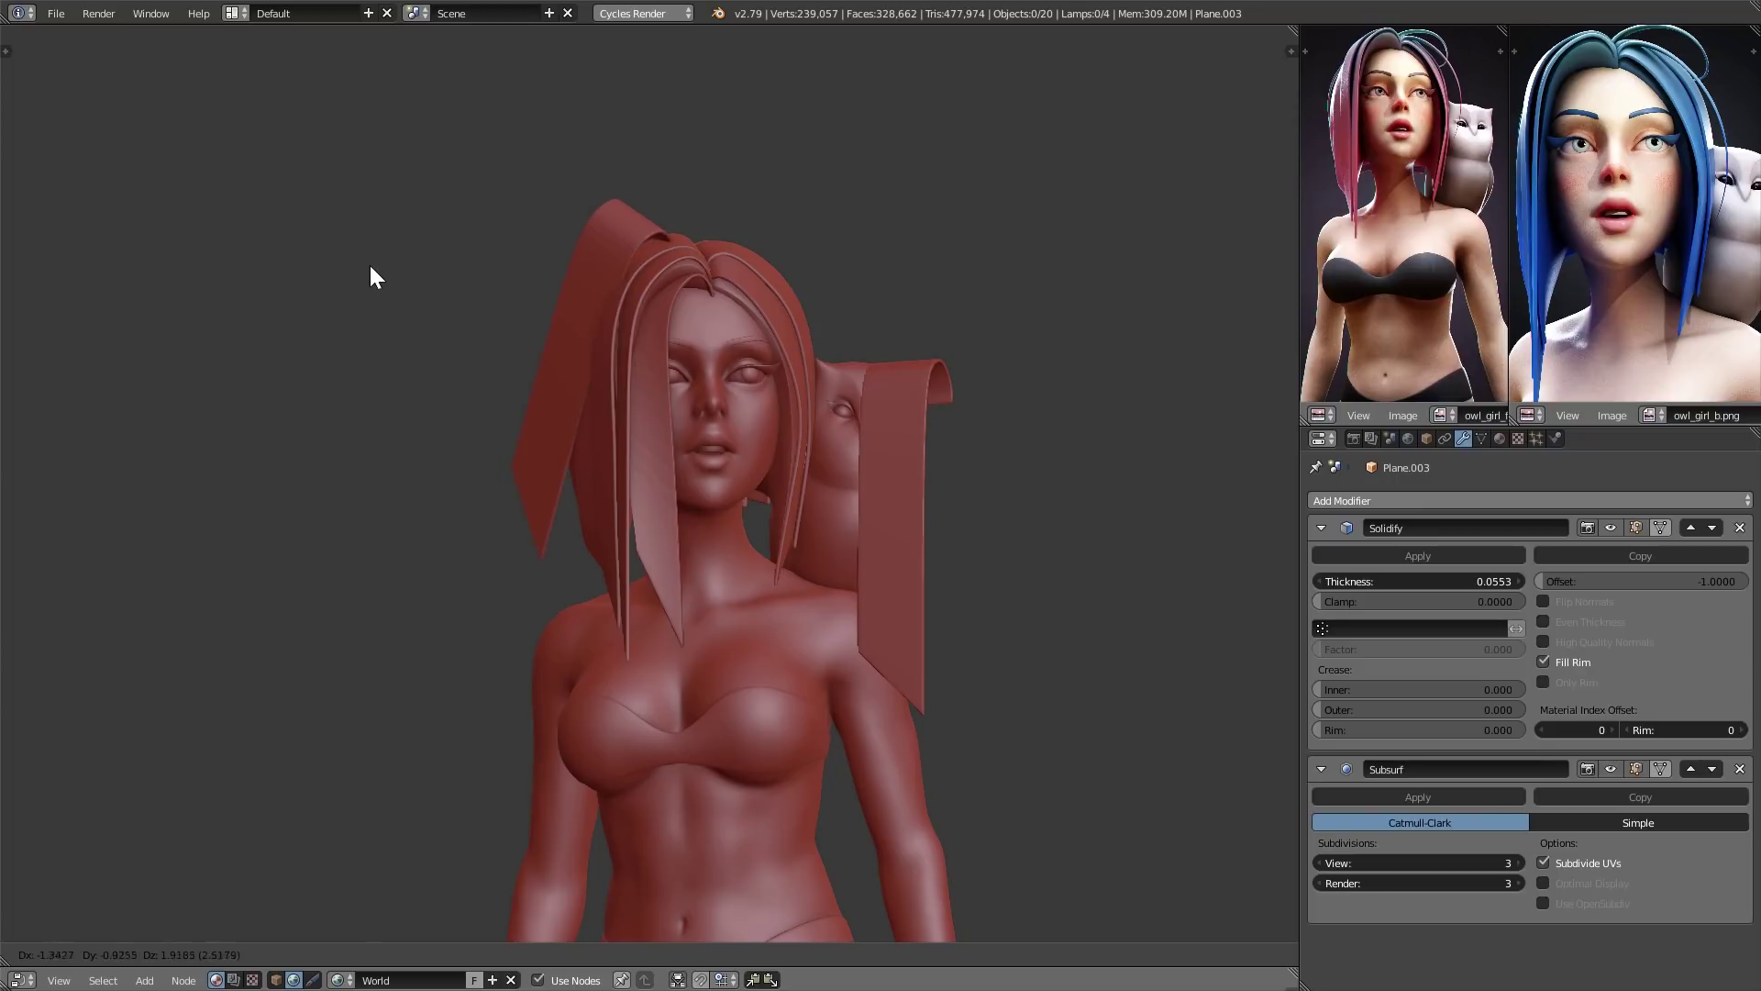
left_click(344, 229)
- In Edit Mode, select the edge loop at the new strand's upper bend and pull it outward and down over the hair
key("Tab")
scroll(511, 327, "up", 2)
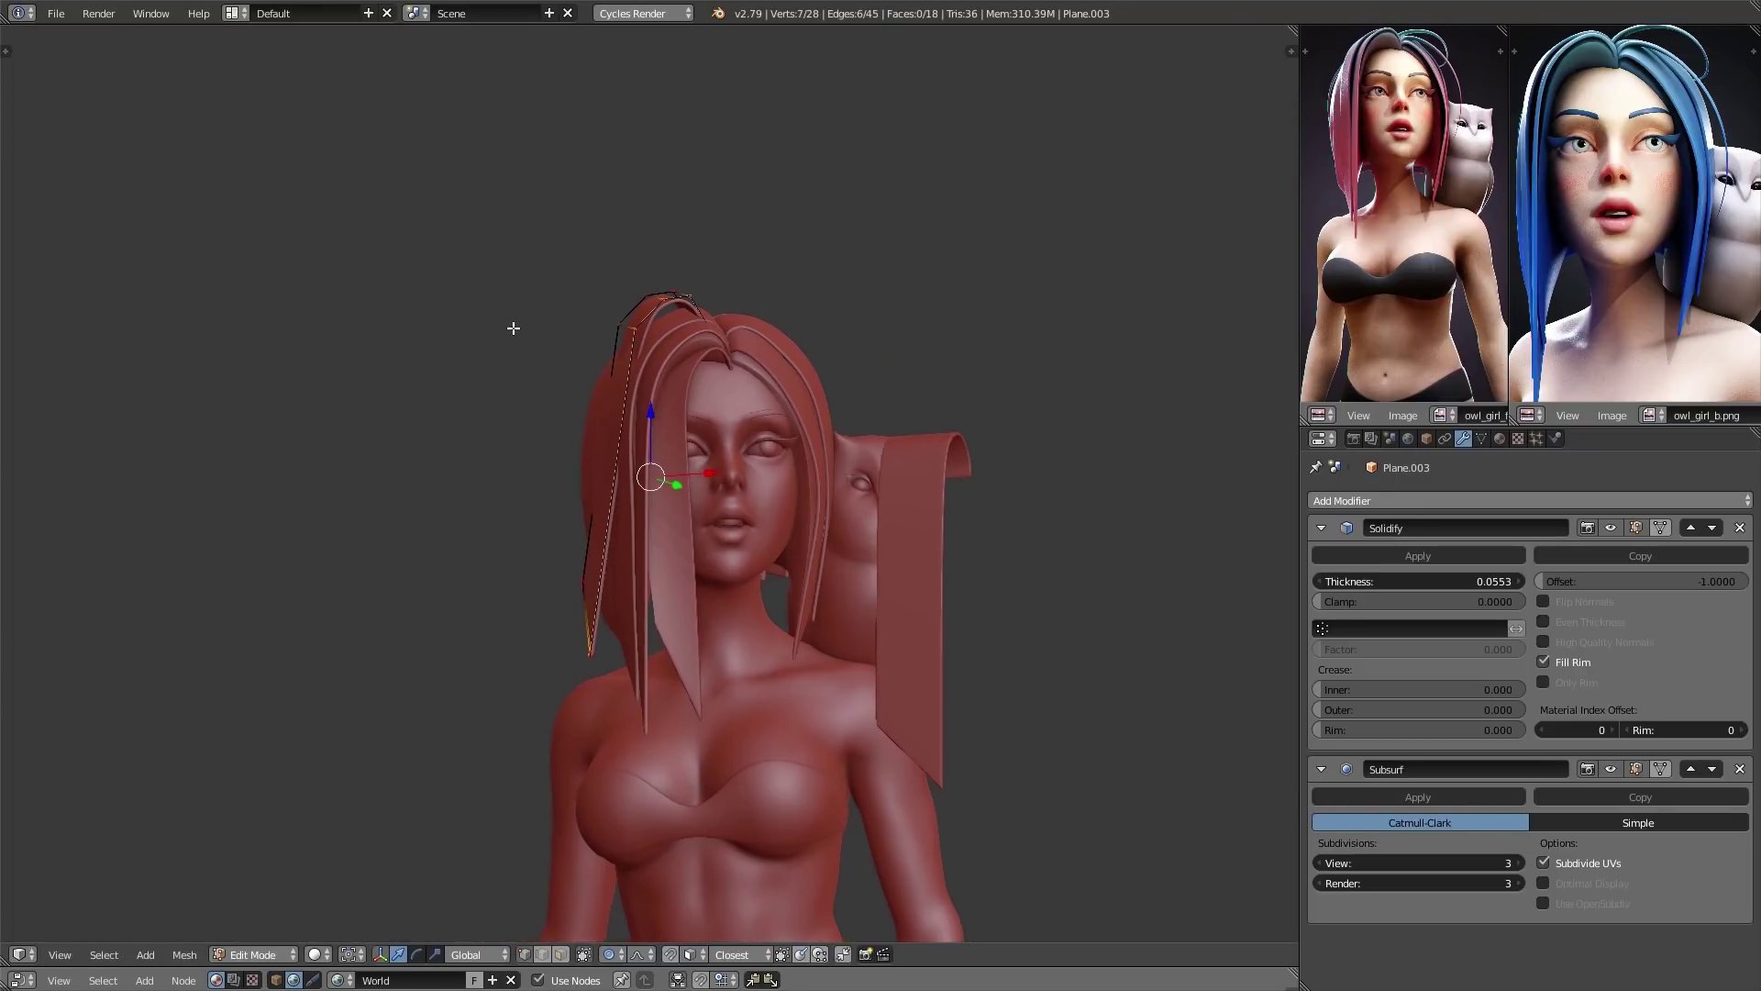
left_click(622, 300)
right_click(622, 300, "alt")
middle_click_drag(661, 330, 761, 328)
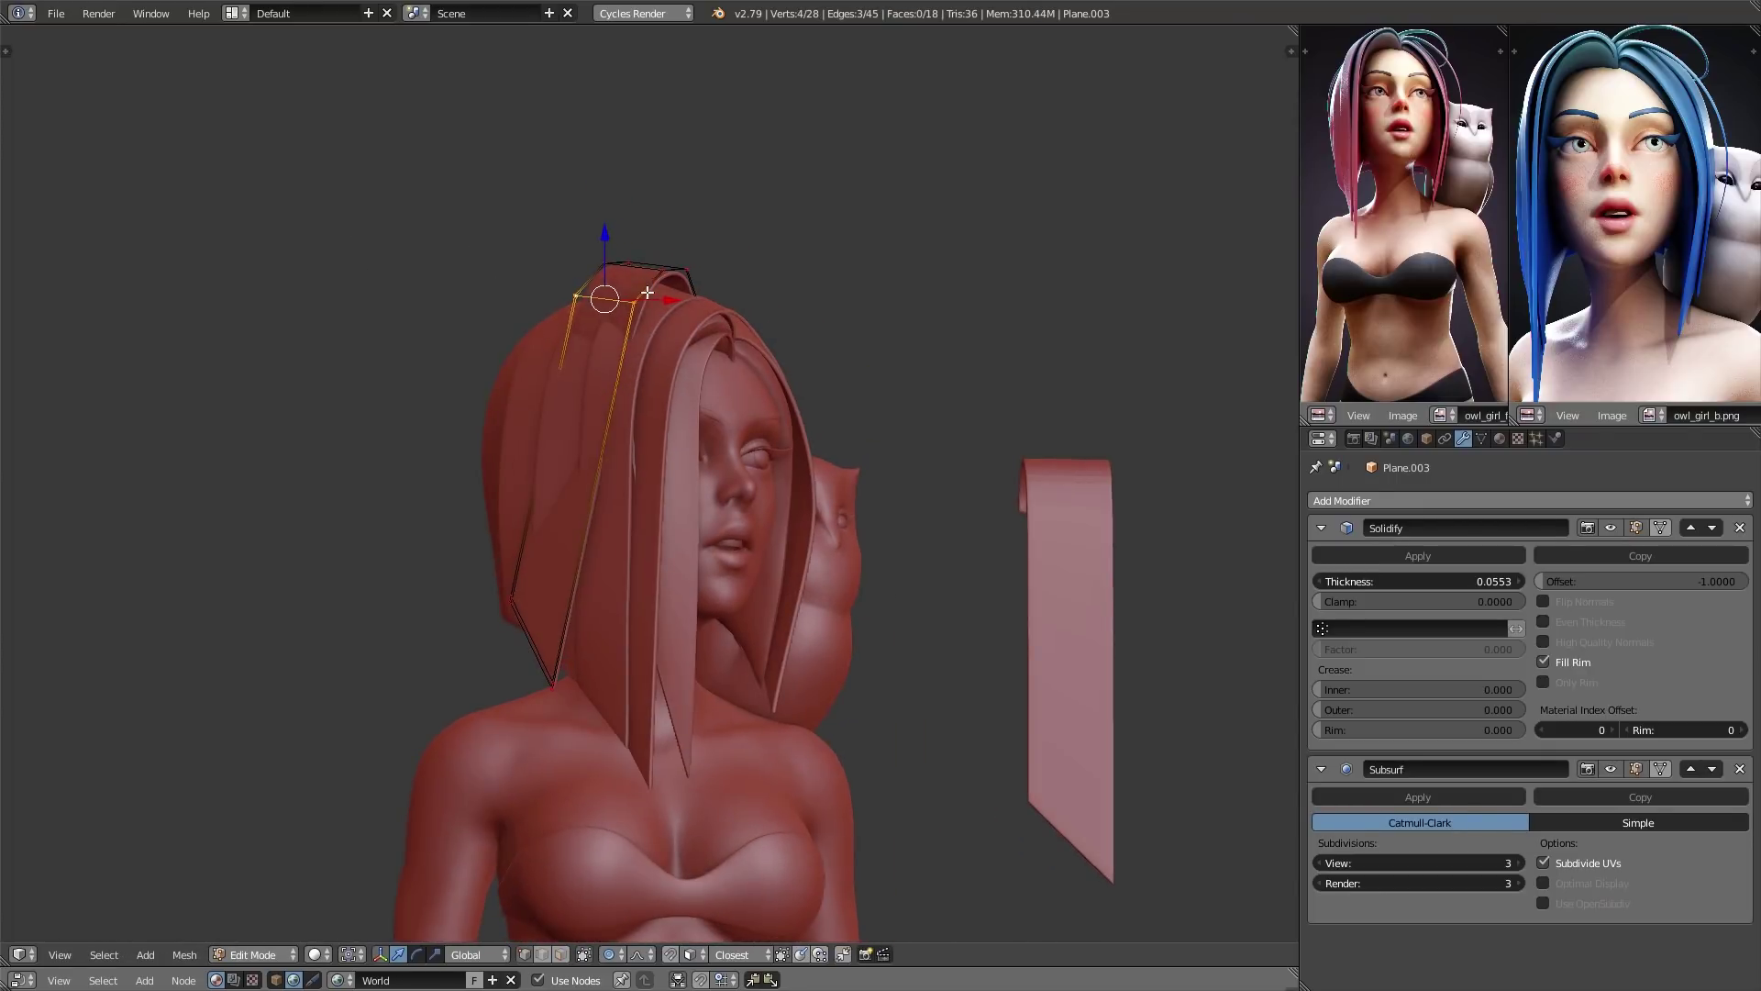
right_click(642, 296)
scroll(634, 295, "up", 2)
right_click(626, 224)
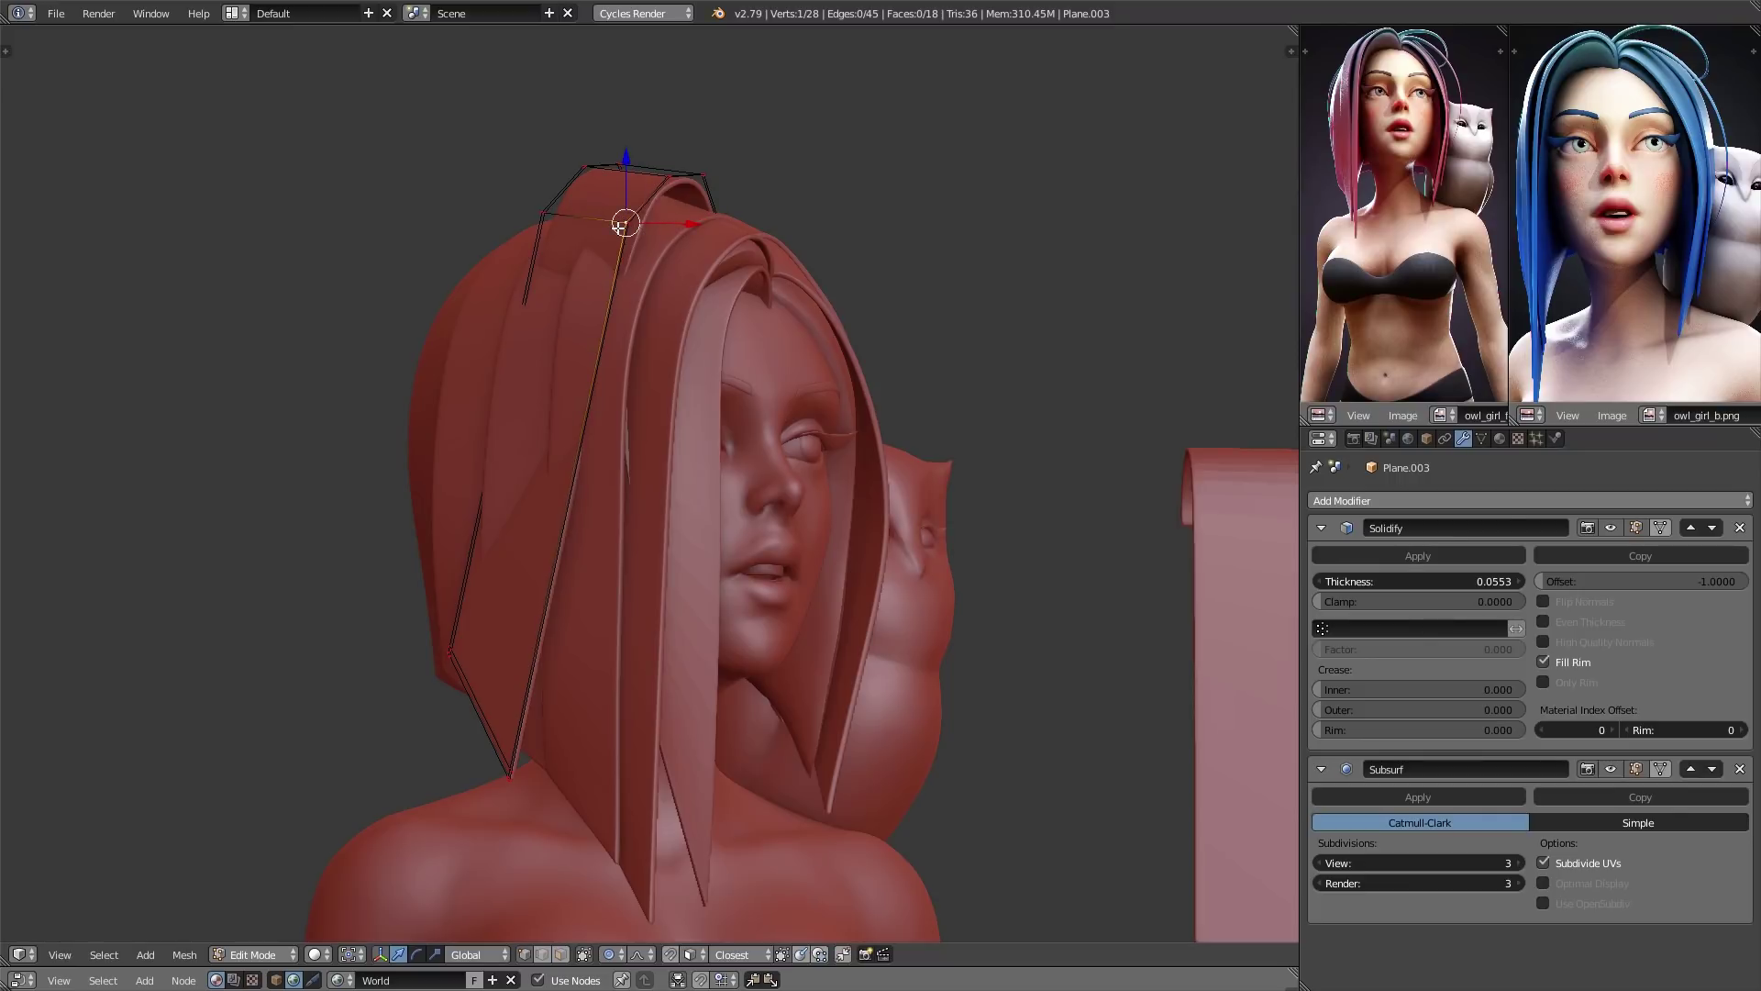
right_click(602, 221, "alt")
middle_click_drag(652, 291, 558, 306)
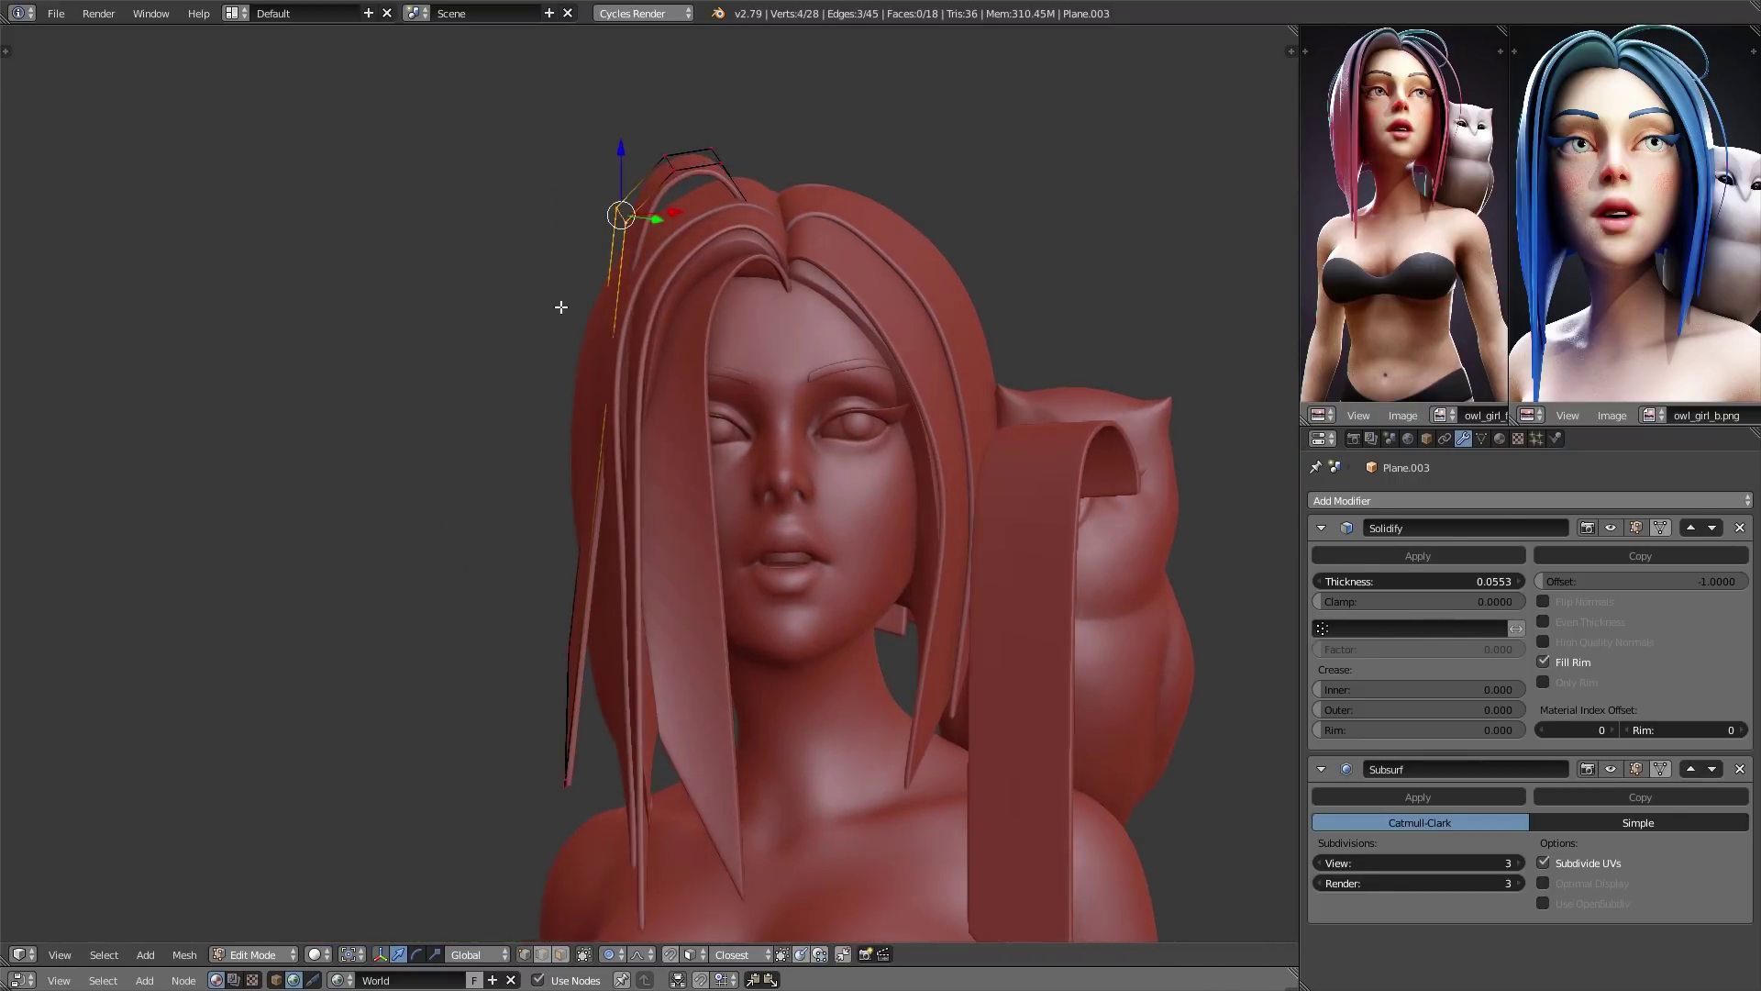
key("g")
left_click(511, 351)
- Select the edge loop at the strand's crown and move it inward toward the parting
right_click(714, 176, "alt")
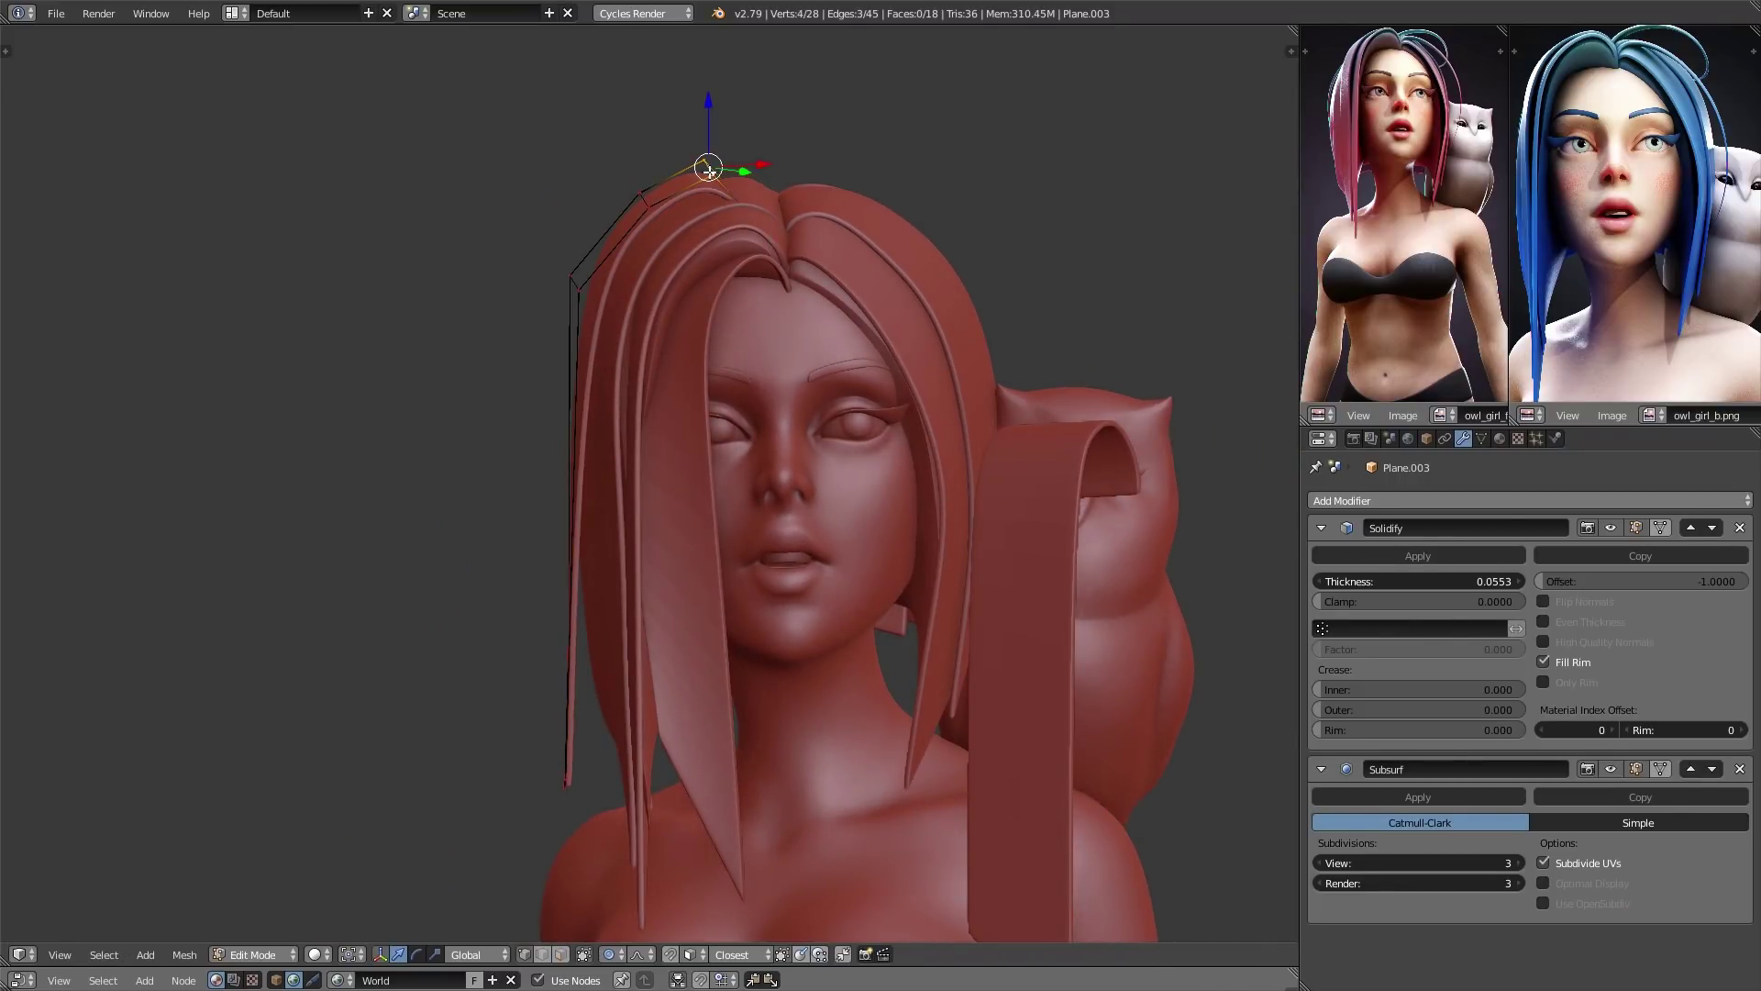
key("g")
left_click(774, 174)
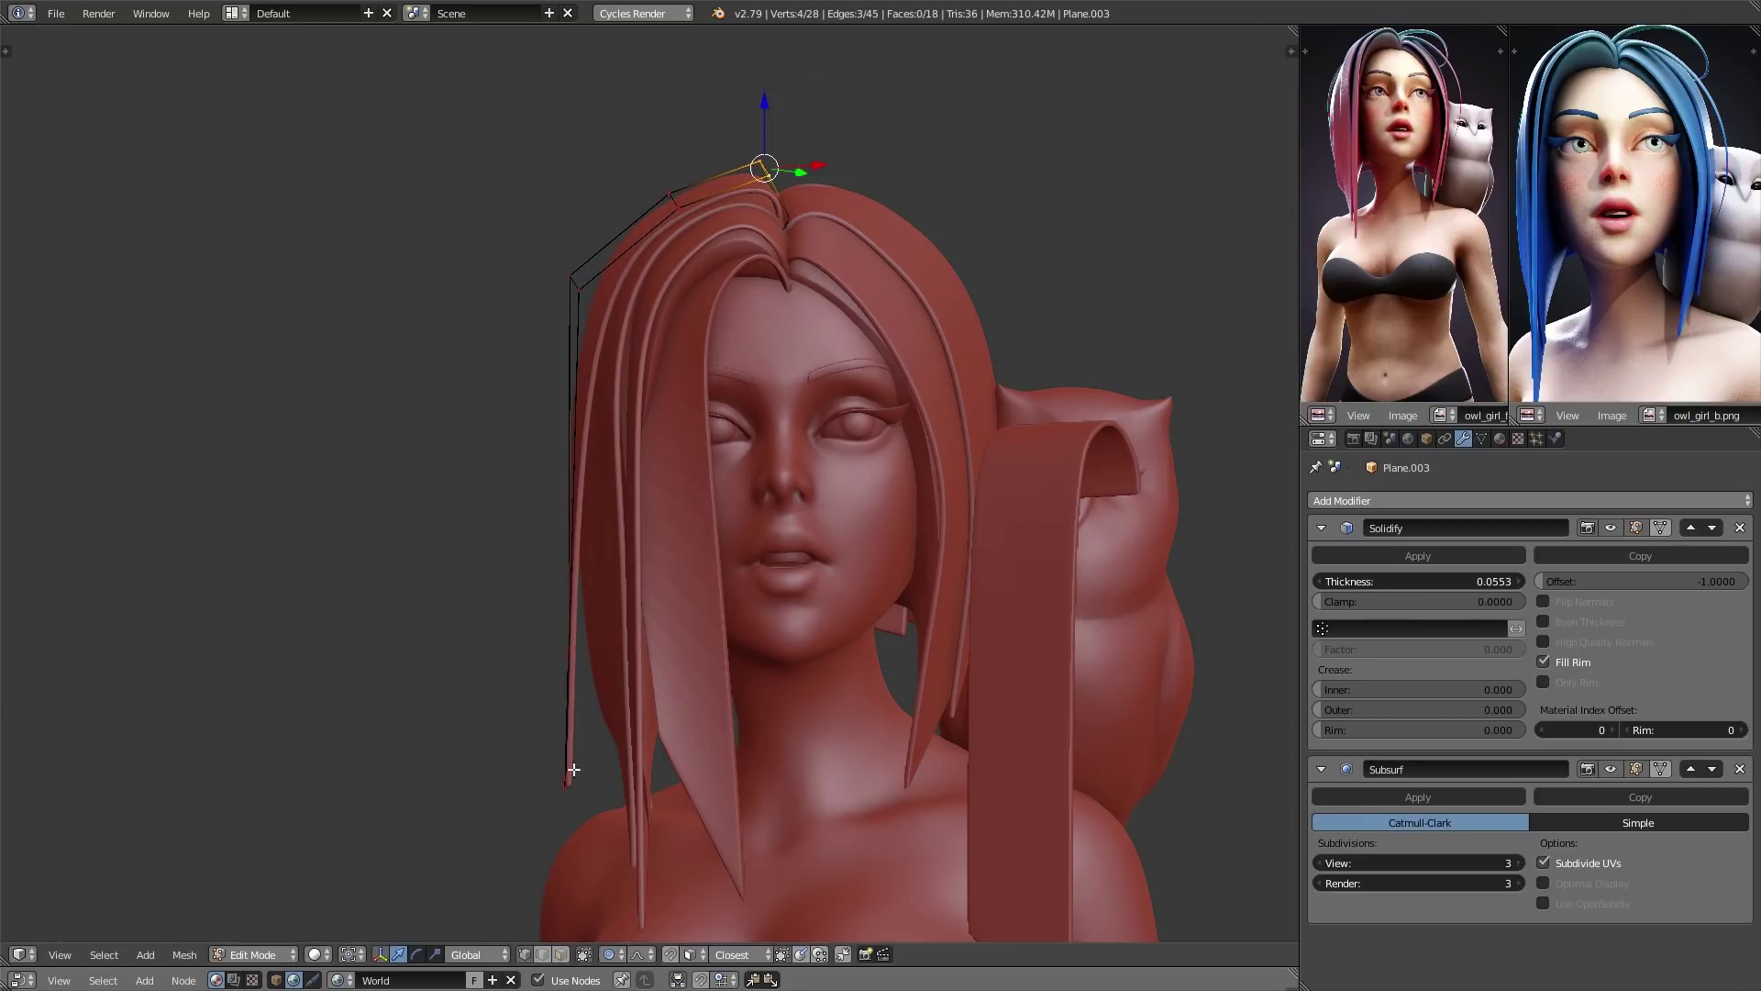
- Select the edge loop at the strand's lower tip and shift it slightly inward toward the hair
right_click(561, 816, "alt")
right_click(568, 748, "alt")
key("g")
left_click(576, 753)
- Select the strand's lower tip with its neighbouring loop, rotate it, move it against the hair, and return to Object Mode
middle_click_drag(520, 737, 476, 725)
right_click(501, 766)
right_click(487, 741, "alt")
key("ctrl+KP_Add")
key("r")
left_click(769, 546)
key("g")
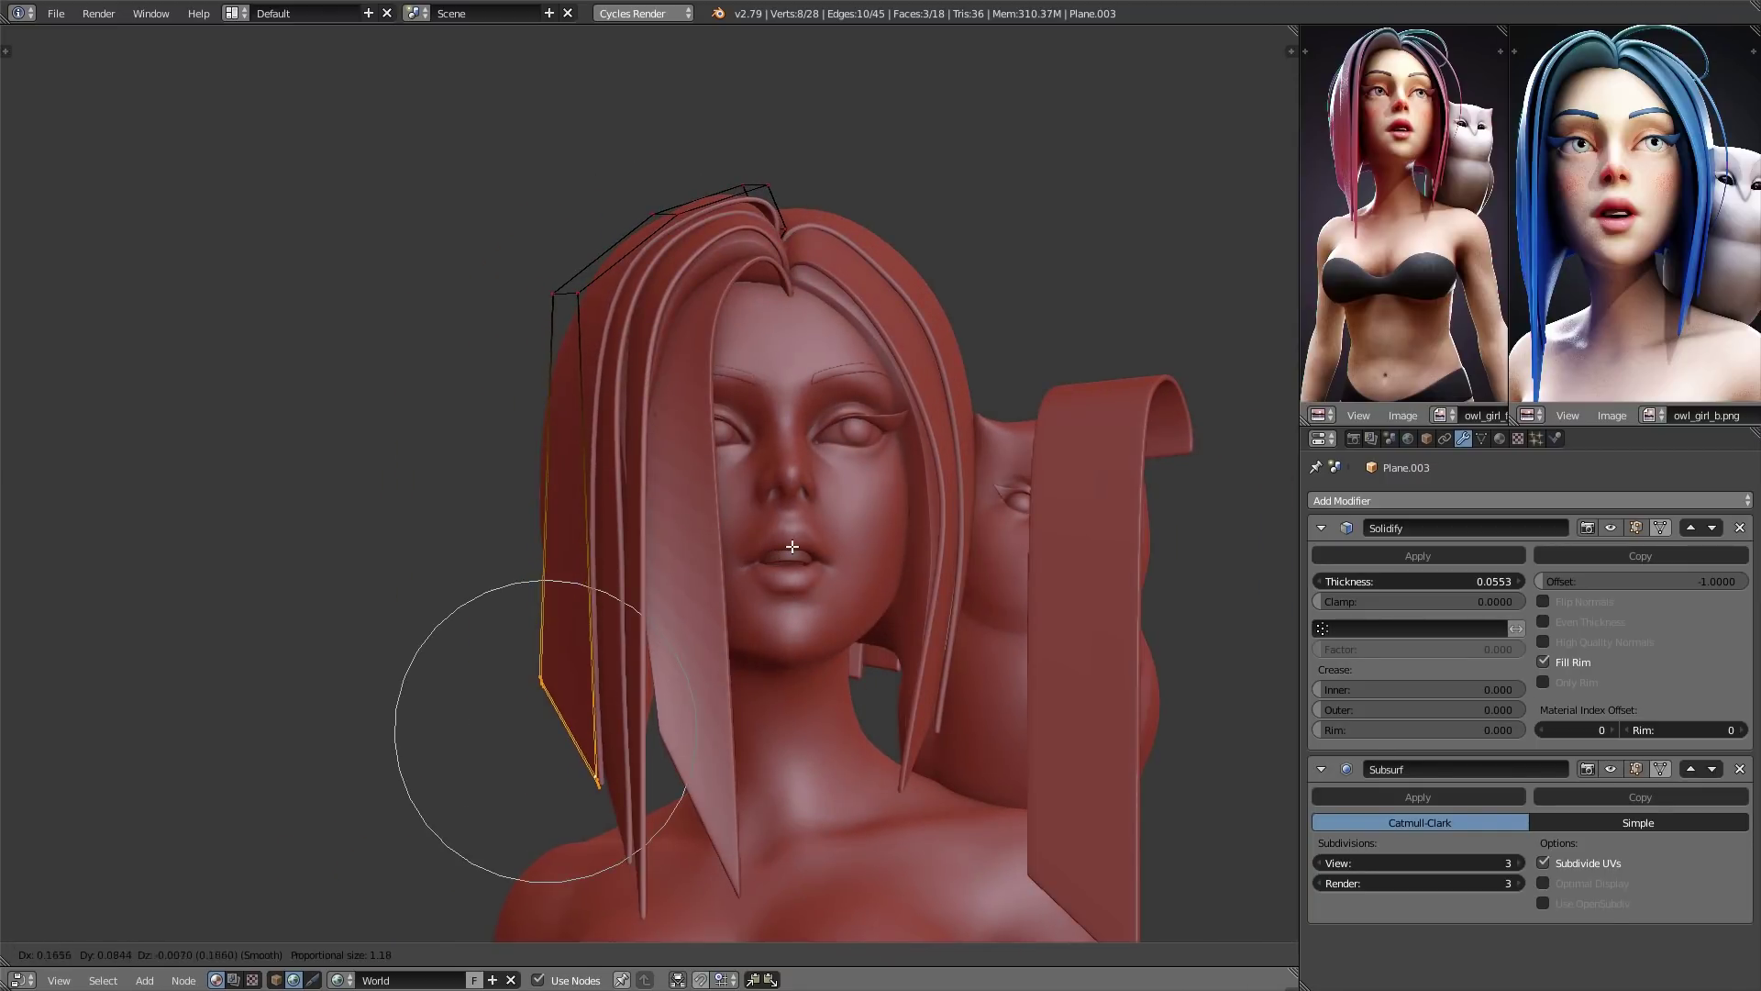
left_click(799, 553)
key("Tab")
scroll(794, 554, "down", 3)
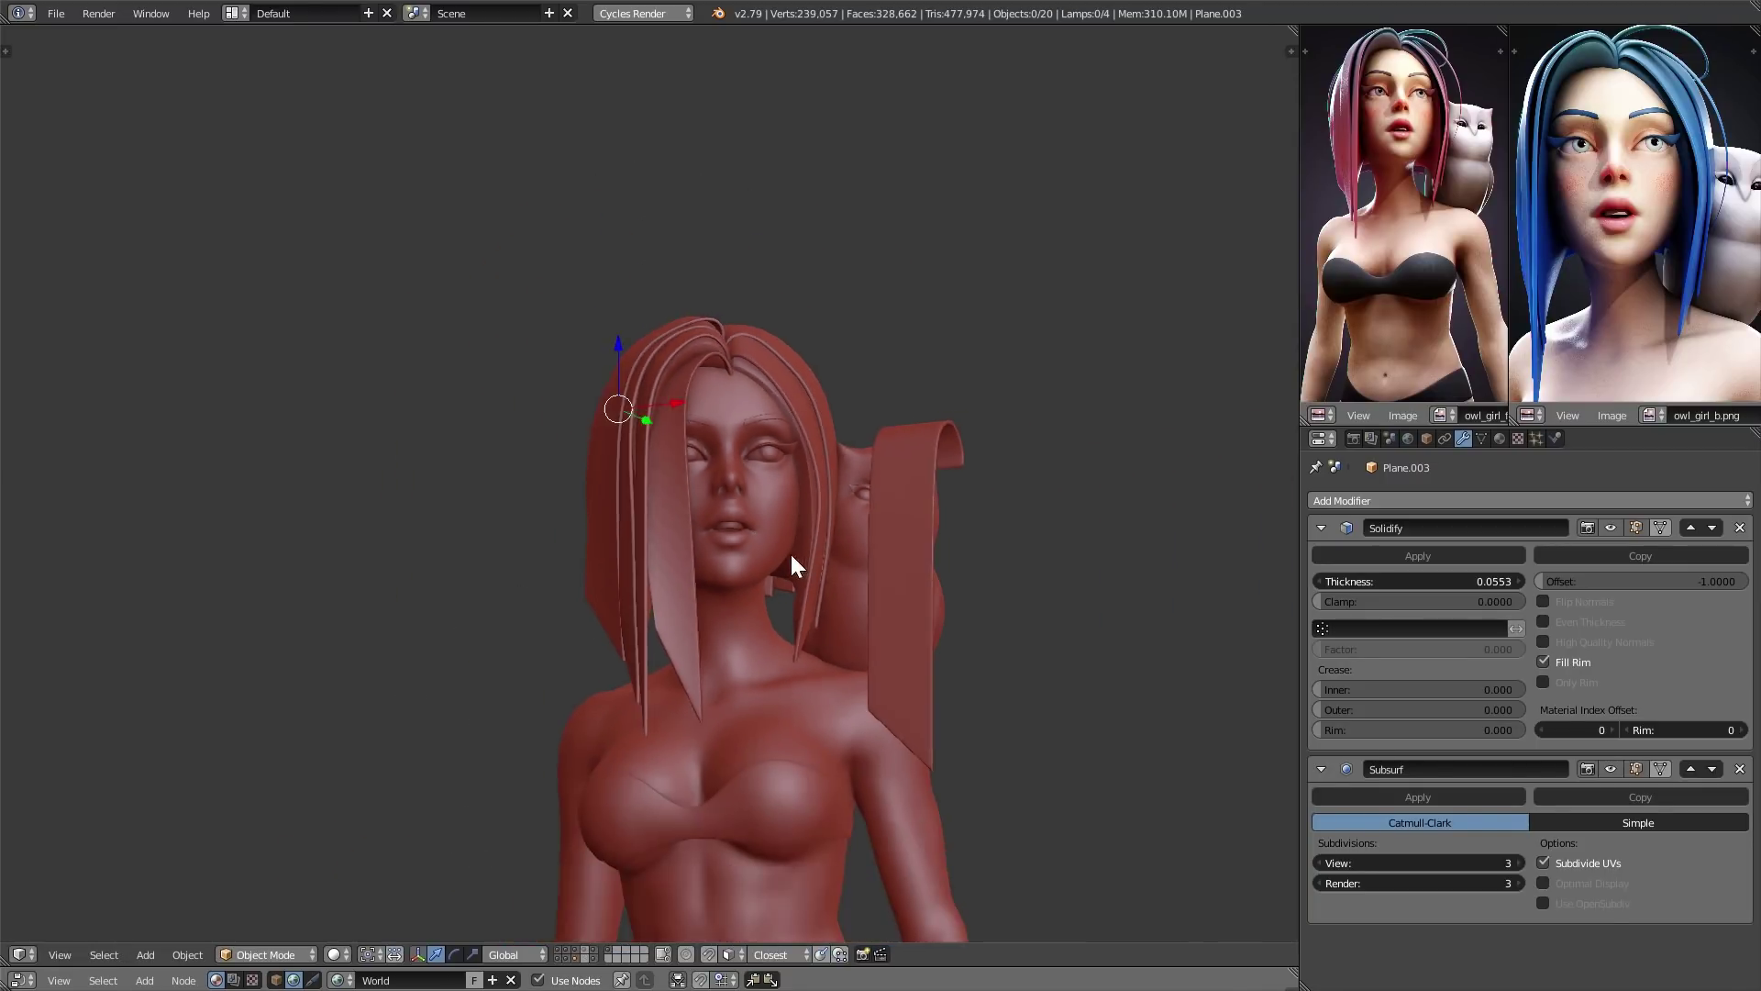
mouse_move(791, 554)
middle_mouse_down()
mouse_move(697, 576)
mouse_move(866, 581)
mouse_move(791, 580)
middle_mouse_up()
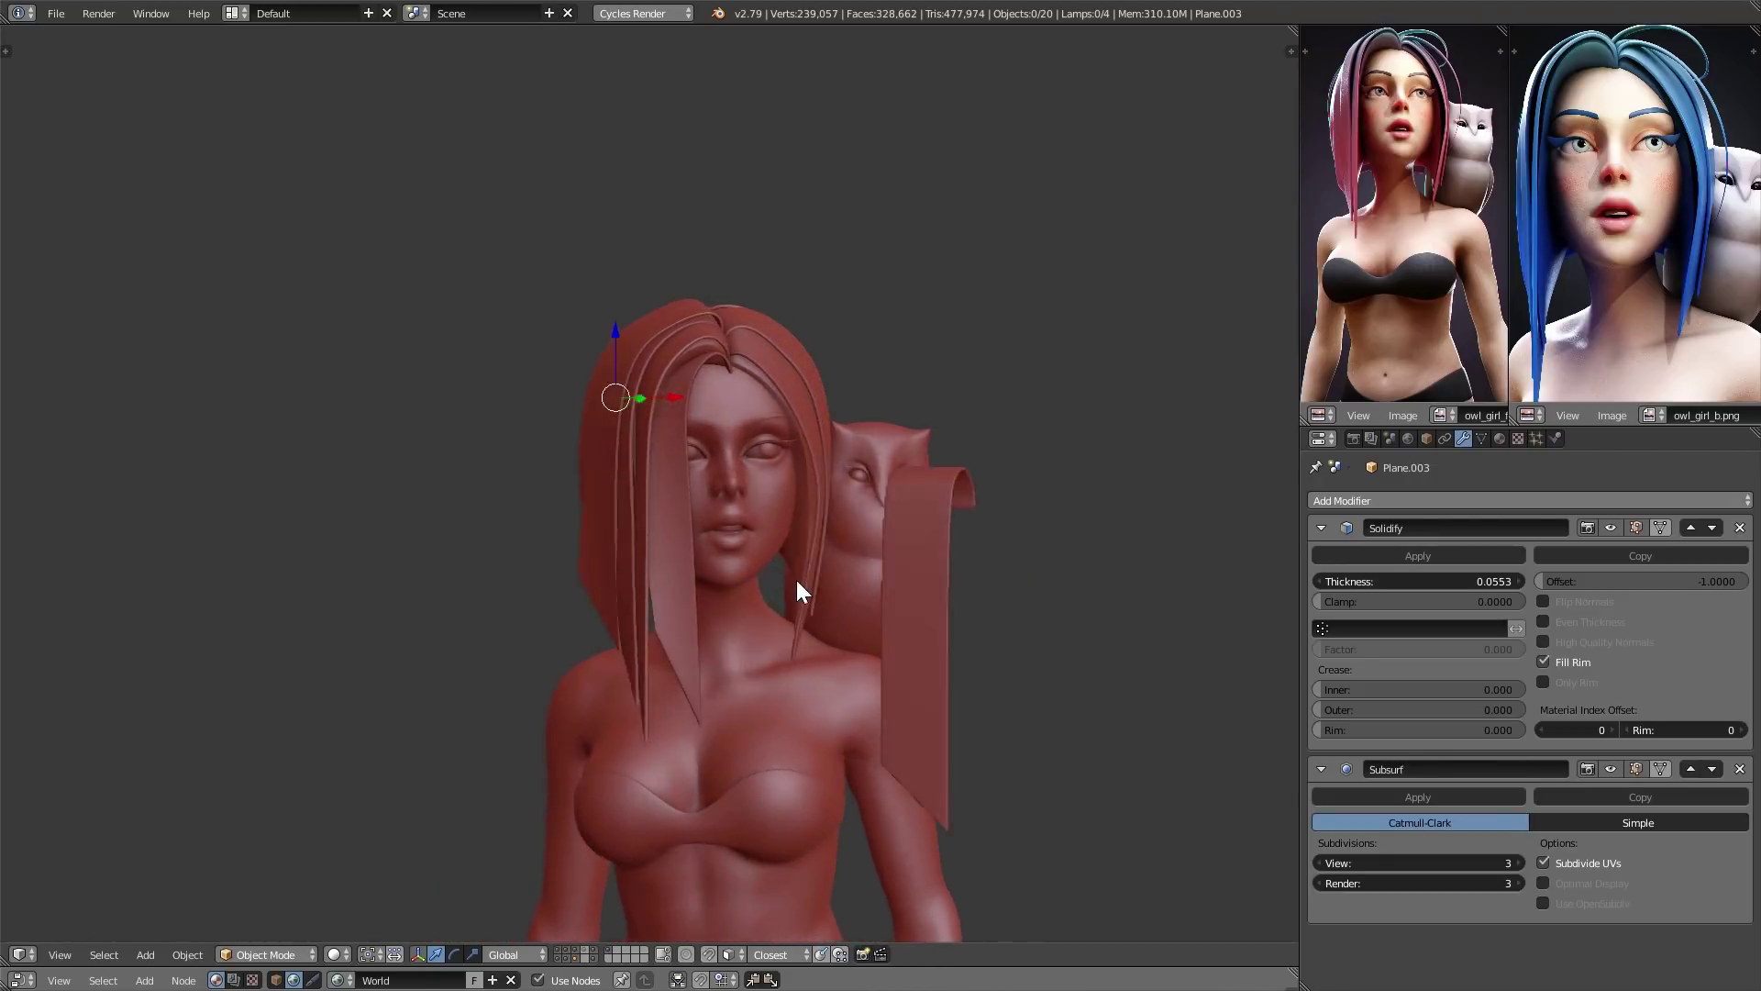
- Twist the tip edge loop of the long front strand beside the face with a free rotation, leaving Edit Mode when done
scroll(787, 580, "up", 2)
scroll(670, 543, "up", 4)
middle_click_drag(667, 565, 641, 523)
right_click(641, 523)
key("Tab")
right_click(655, 584, "alt")
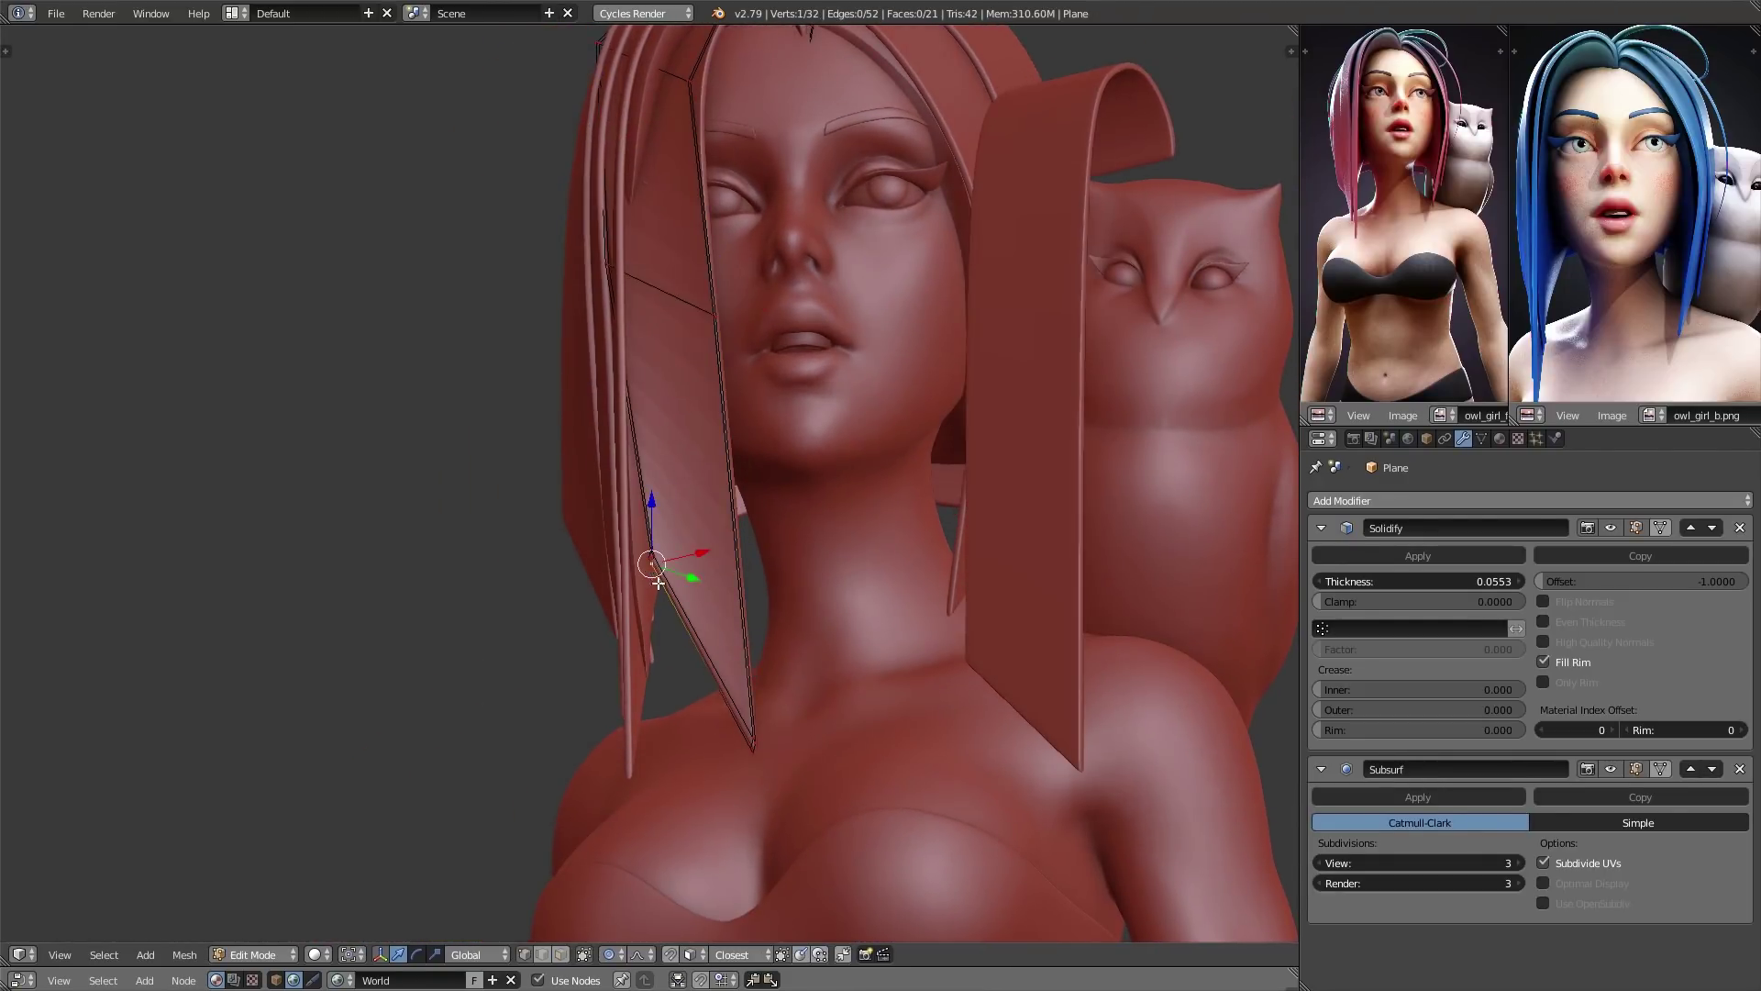
key("r")
key("r")
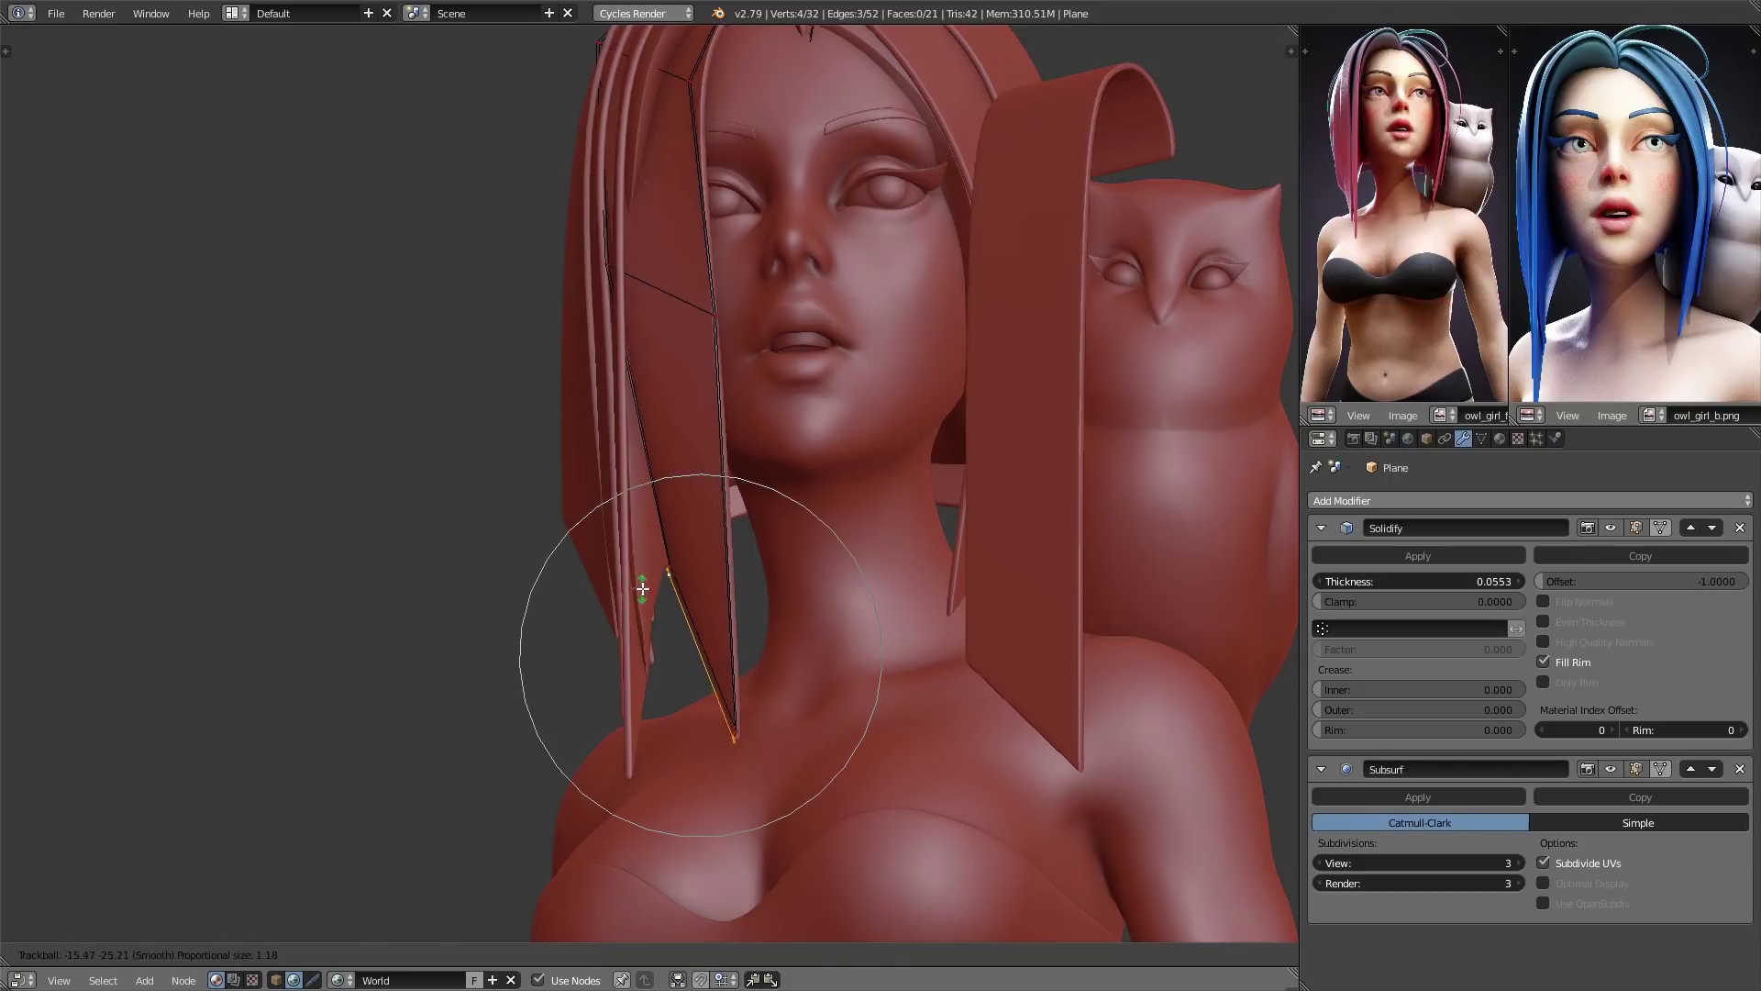
left_click(641, 589)
key("Tab")
scroll(644, 584, "down", 5)
middle_click_drag(644, 584, 648, 509)
scroll(649, 605, "down", 3)
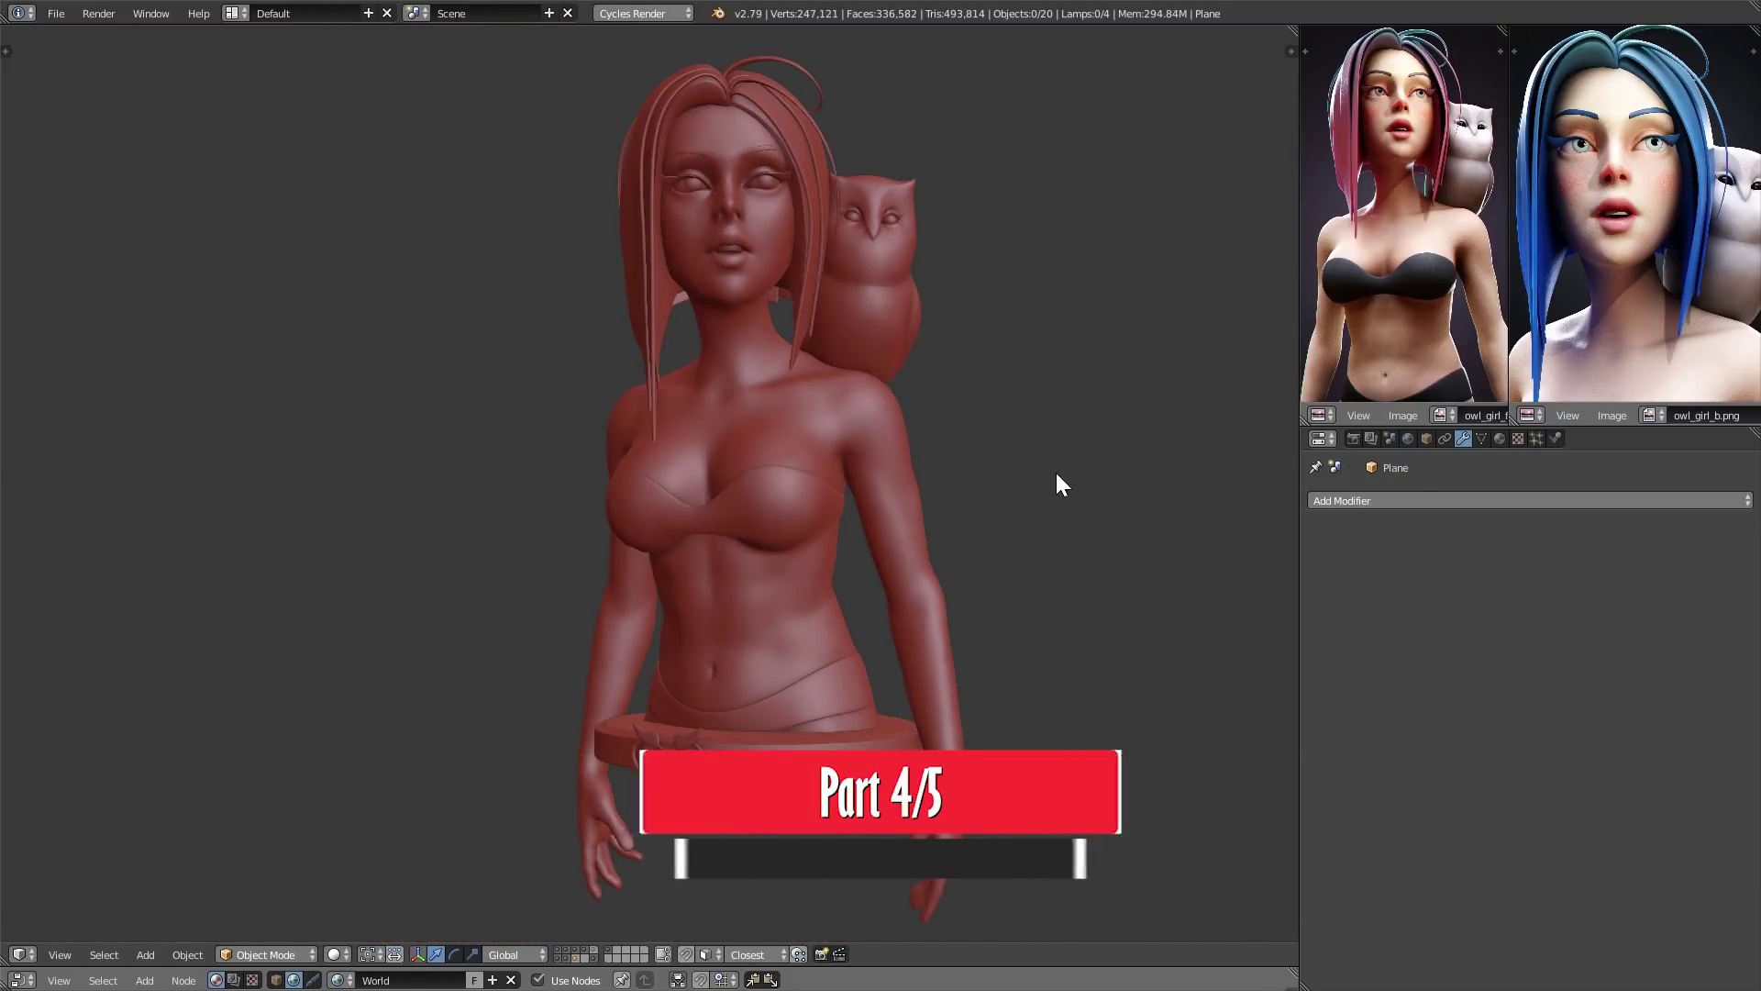
- Select the thin flyaway strands above the head and examine the finished hair from several angles
right_click(816, 92)
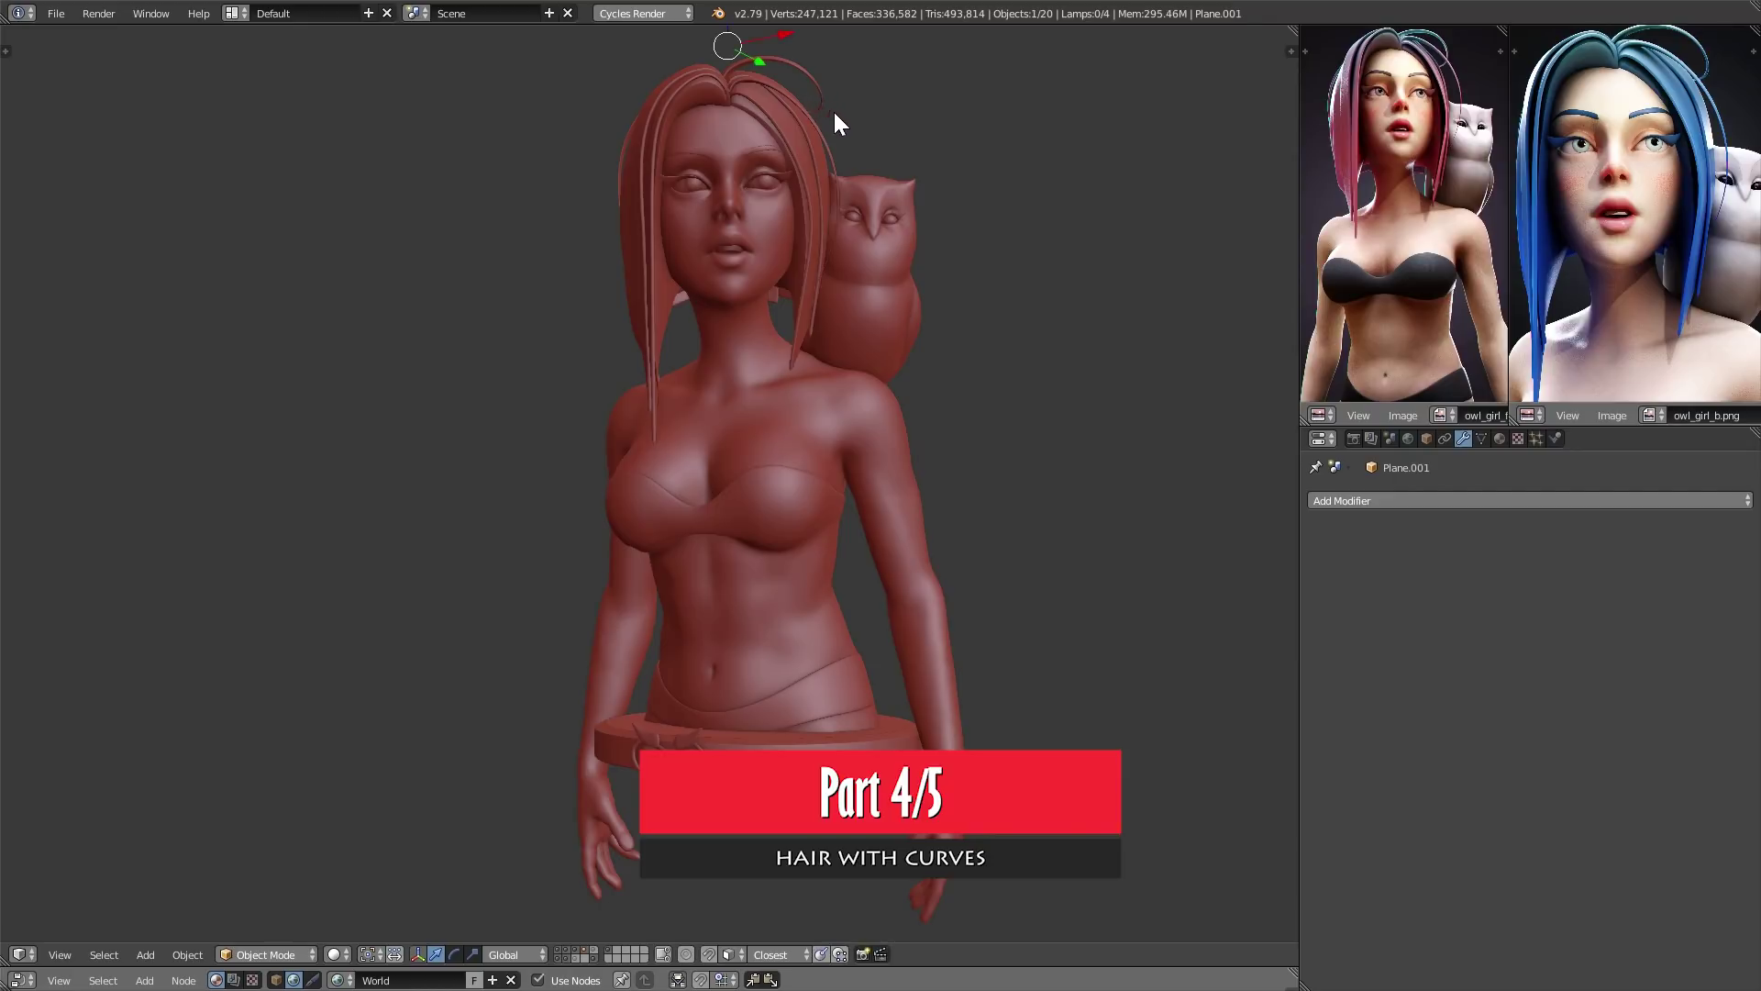
key("g")
right_click(824, 152)
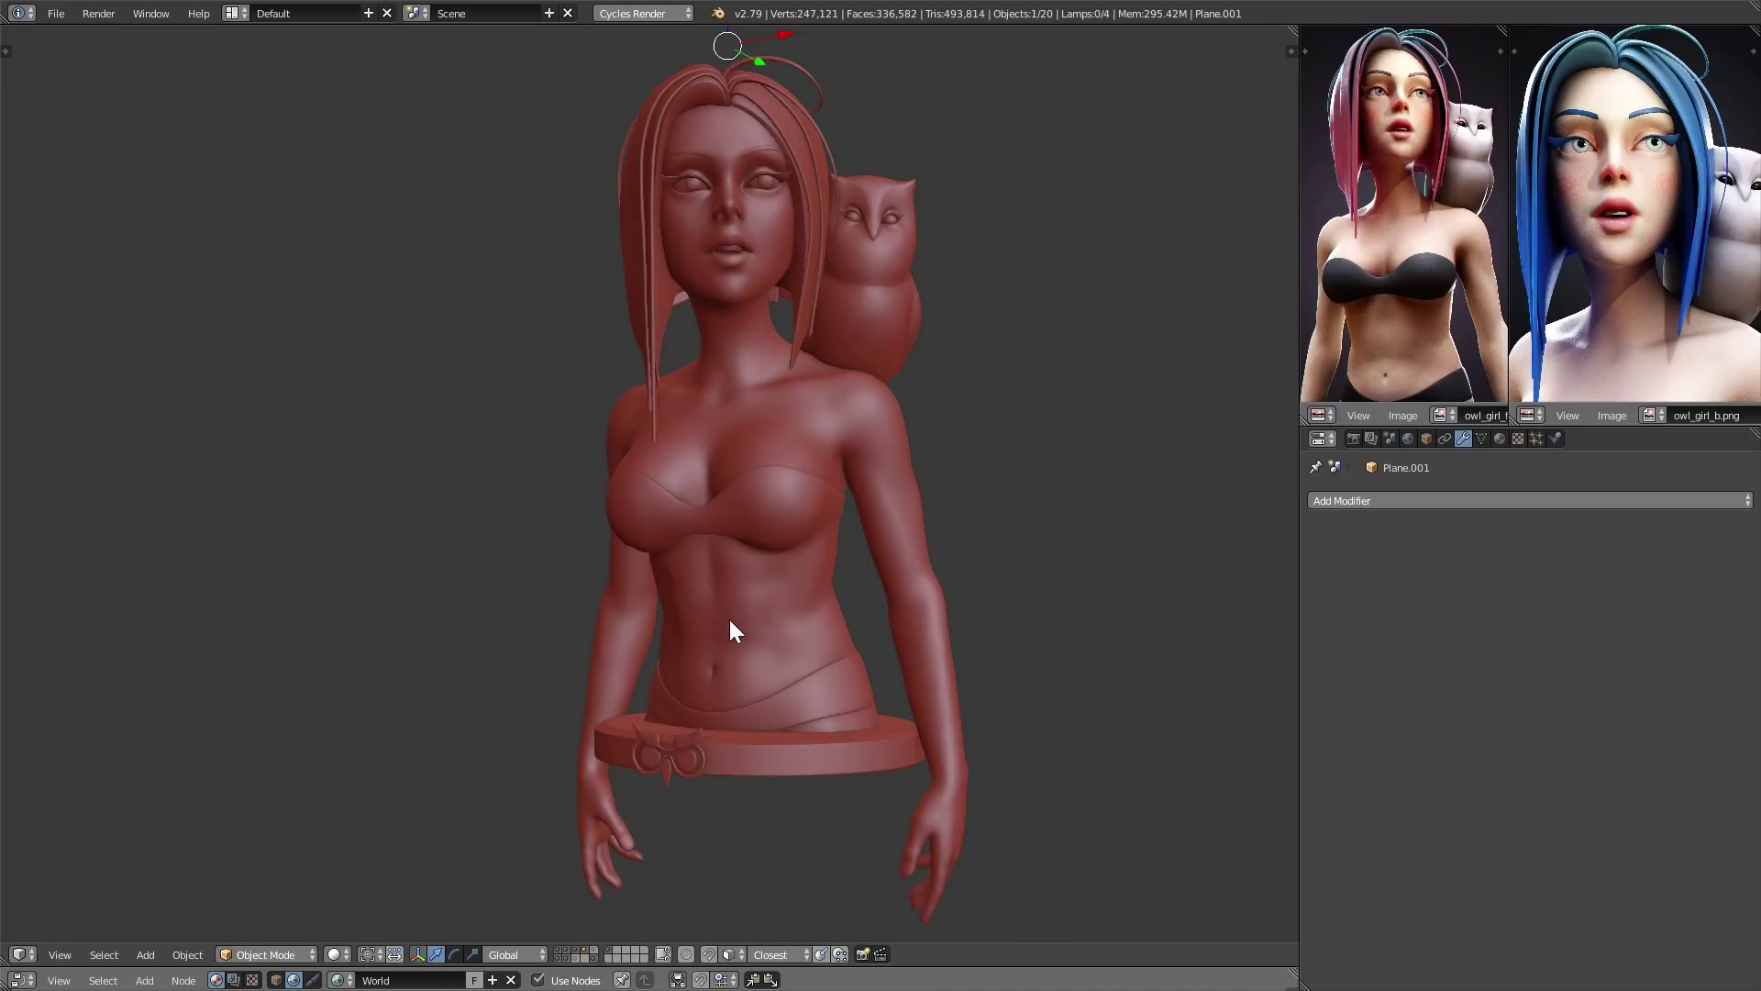
middle_click_drag(729, 592, 576, 366)
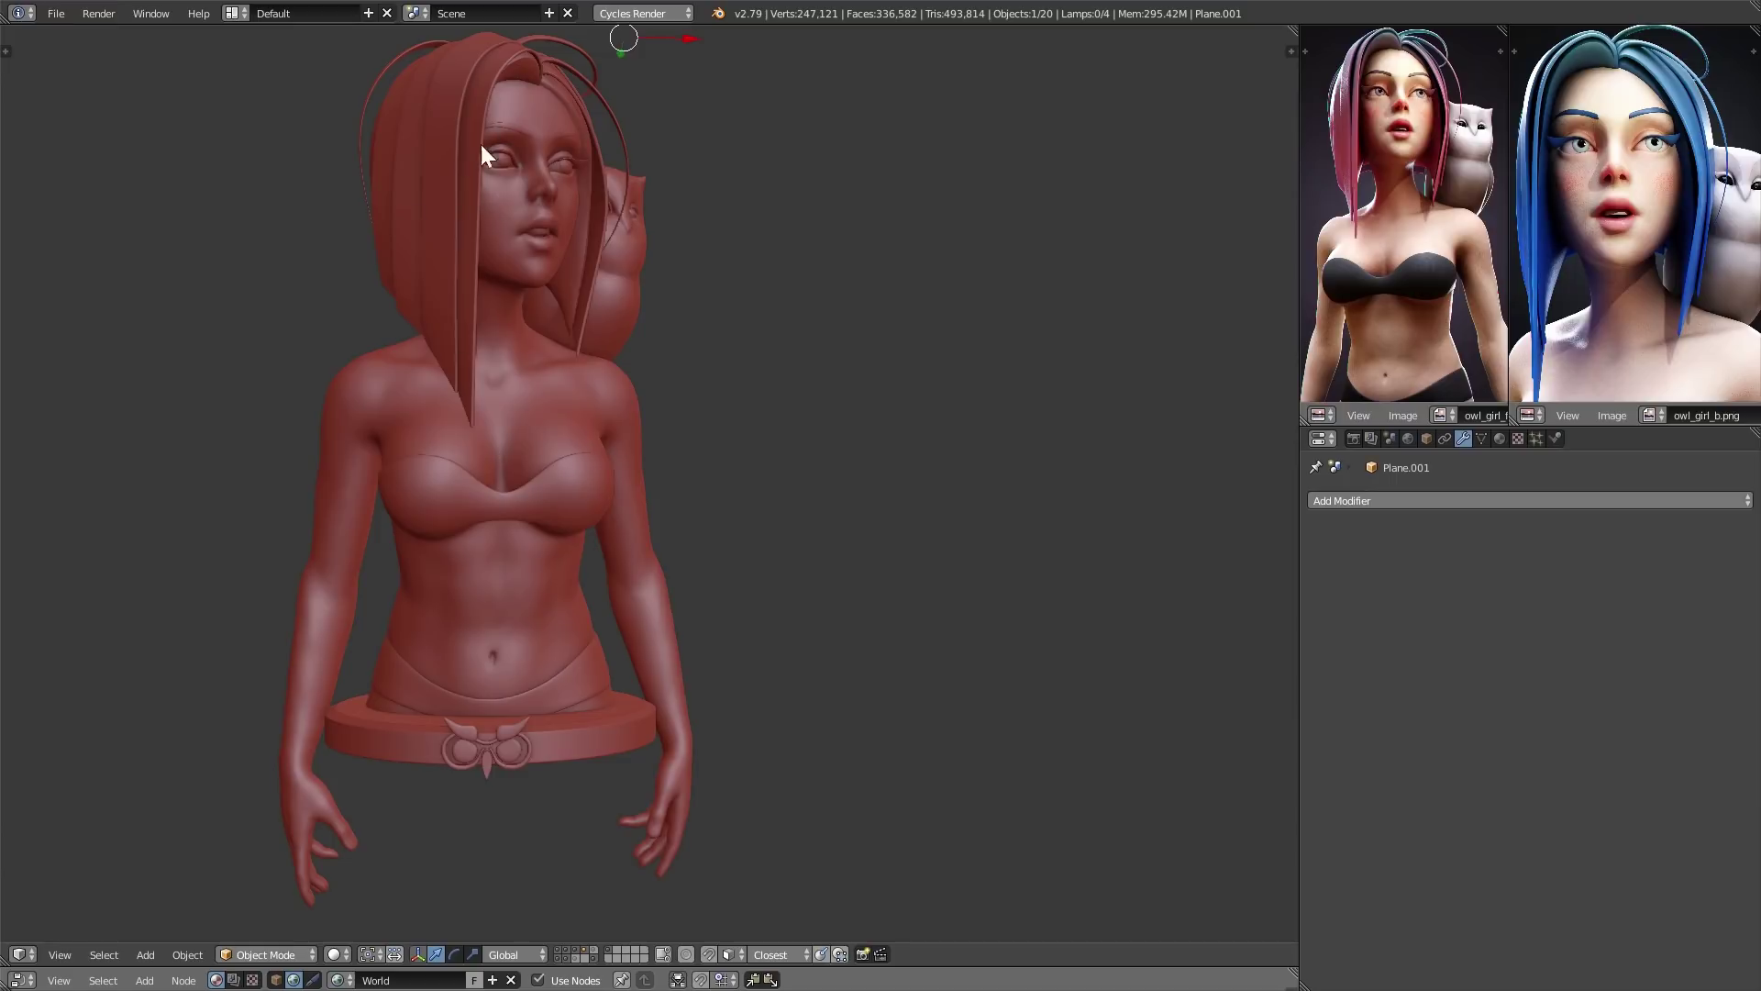
middle_click_drag(957, 577, 994, 592)
- Turn off Only Render in the viewport display settings and add a NURBS path at the origin
key("n")
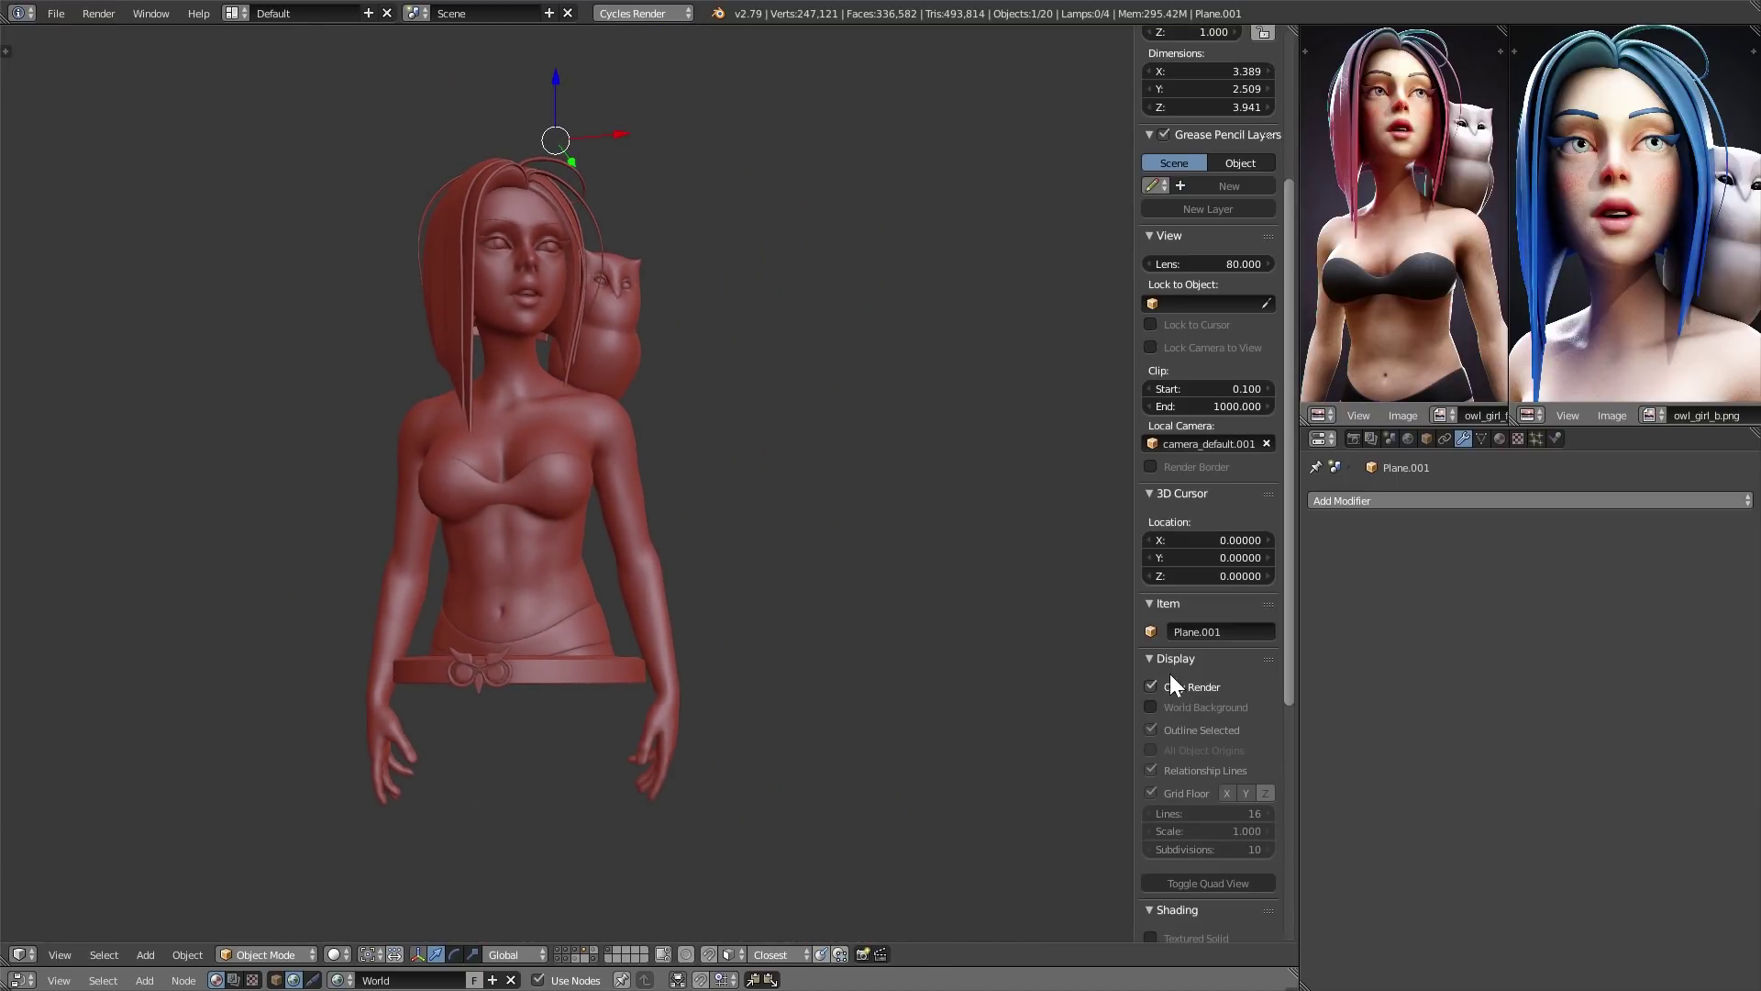
left_click(1150, 686)
middle_click_drag(920, 686, 951, 663)
key("shift+a")
mouse_move(712, 578)
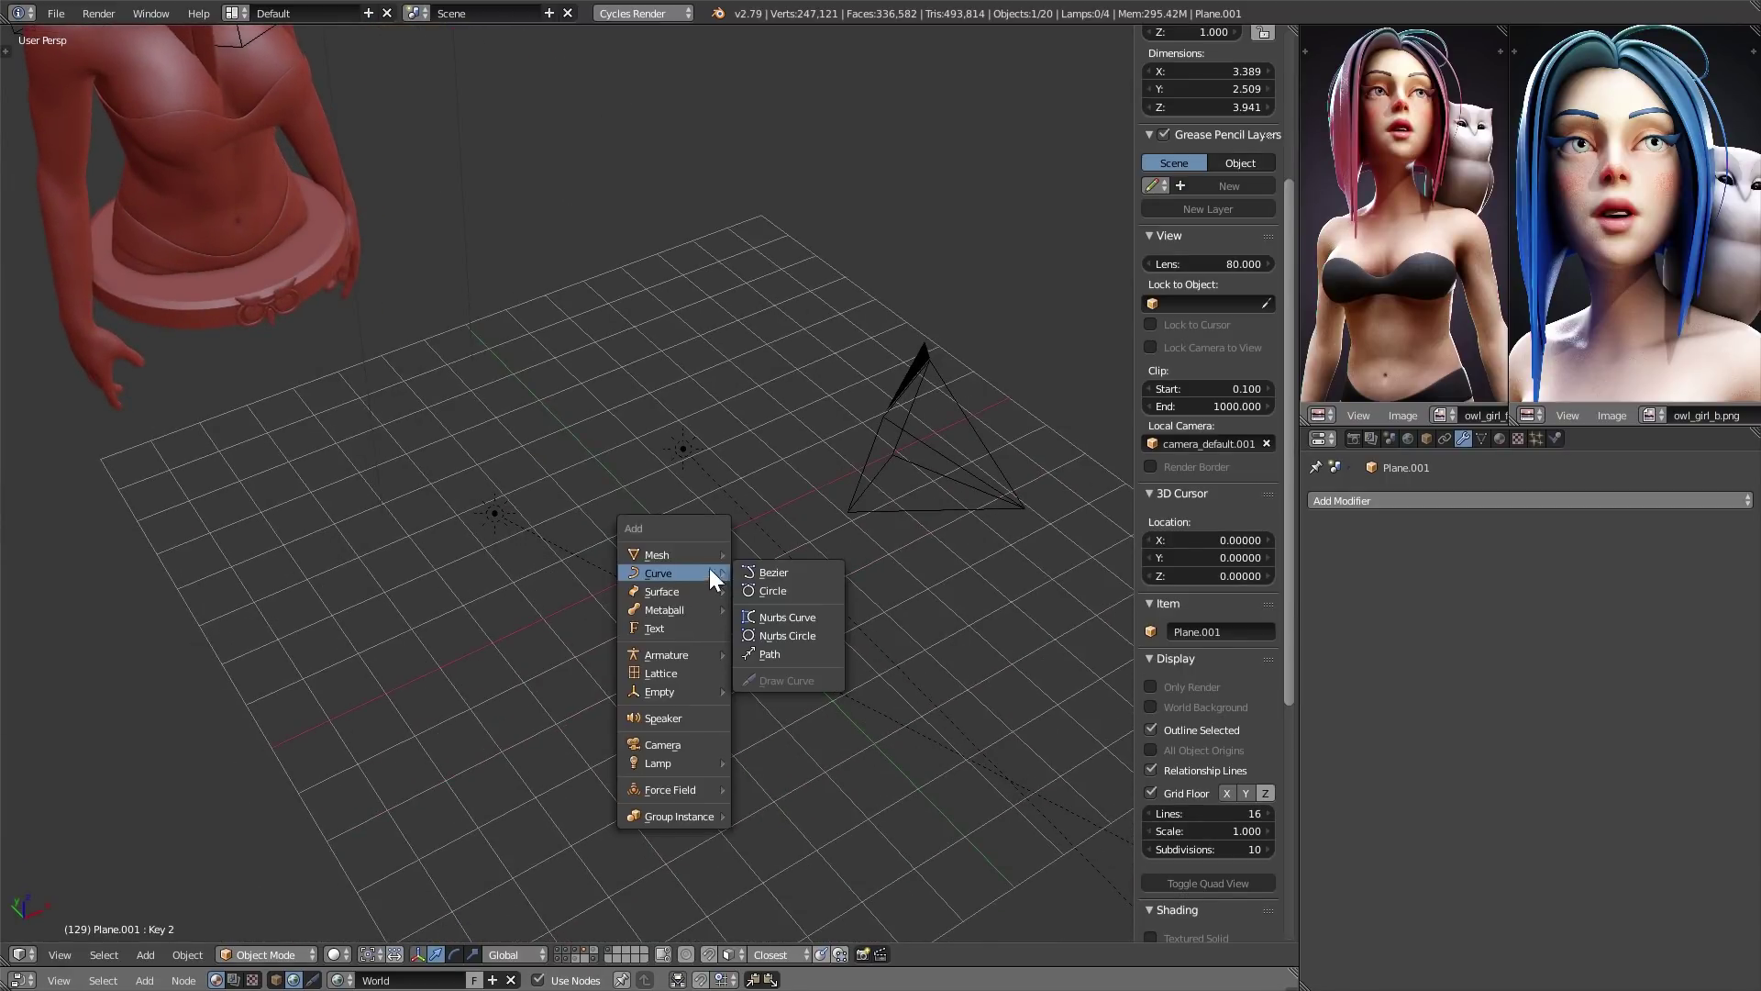
left_click(786, 657)
- Add a NURBS circle and move it along the Y axis beside the path
key("shift+a")
mouse_move(782, 636)
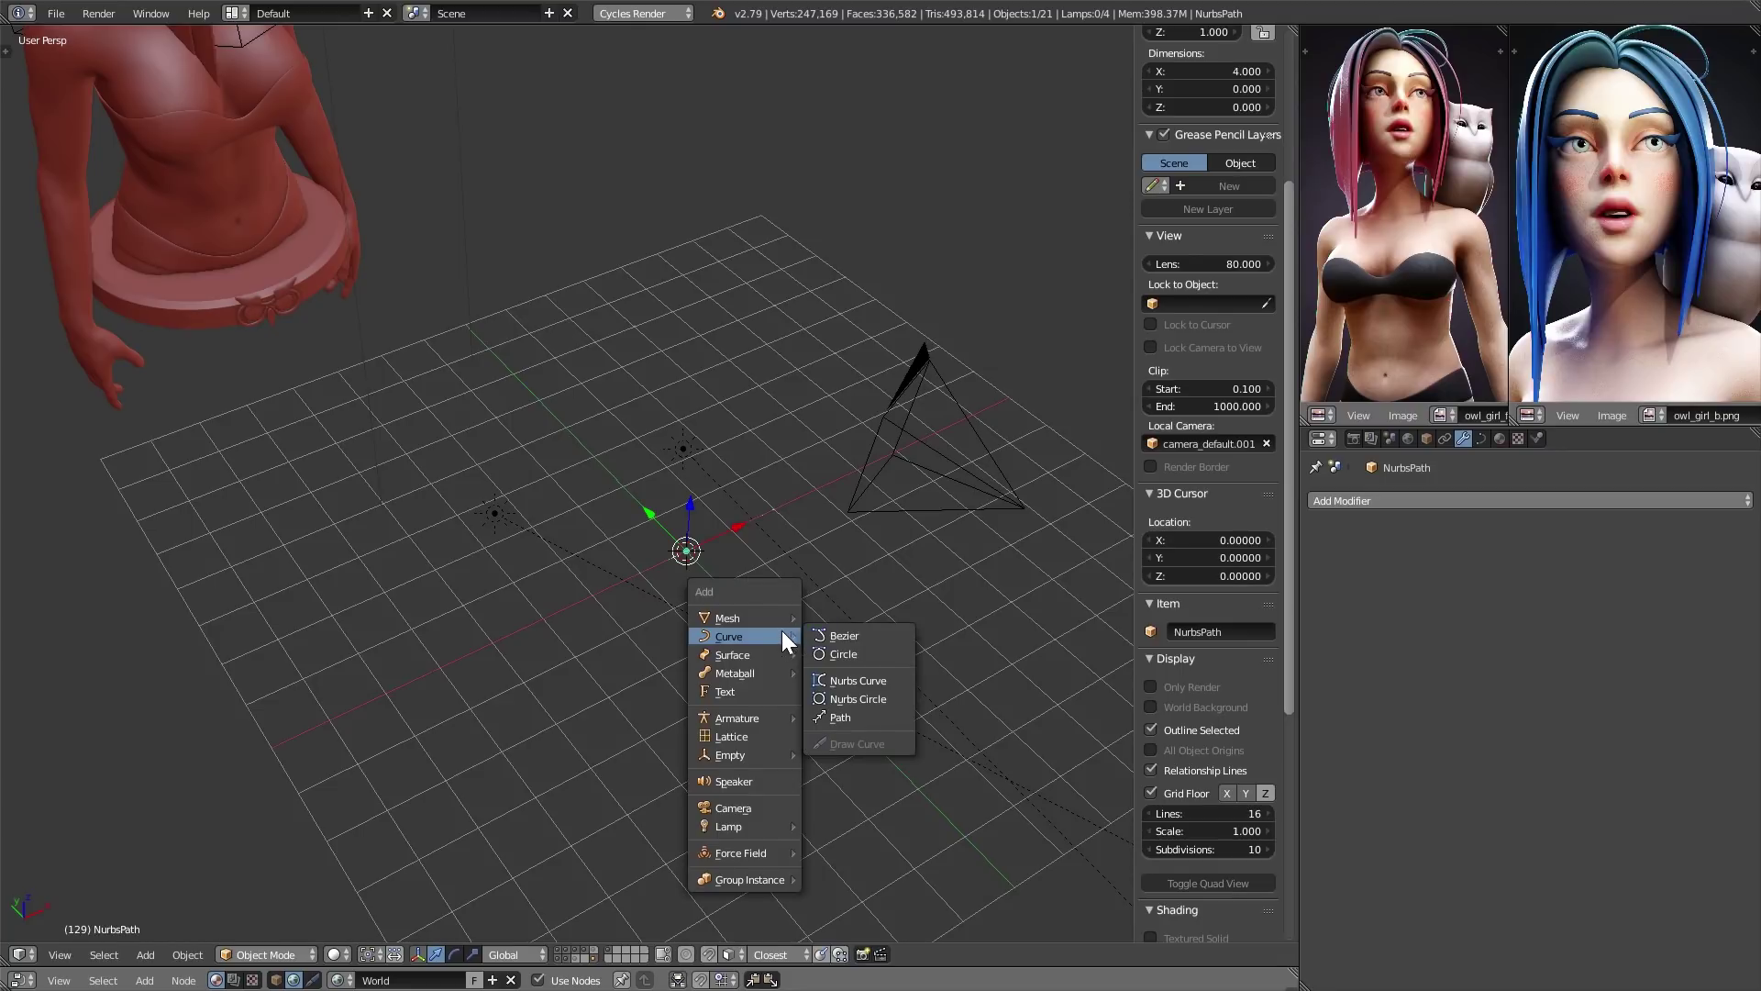
left_click(862, 702)
middle_click_drag(825, 703, 819, 679)
key("g")
left_click(729, 592)
- Add a second NURBS path and move it about 3.8 units in the negative Y direction, beyond the circle
key("shift+a")
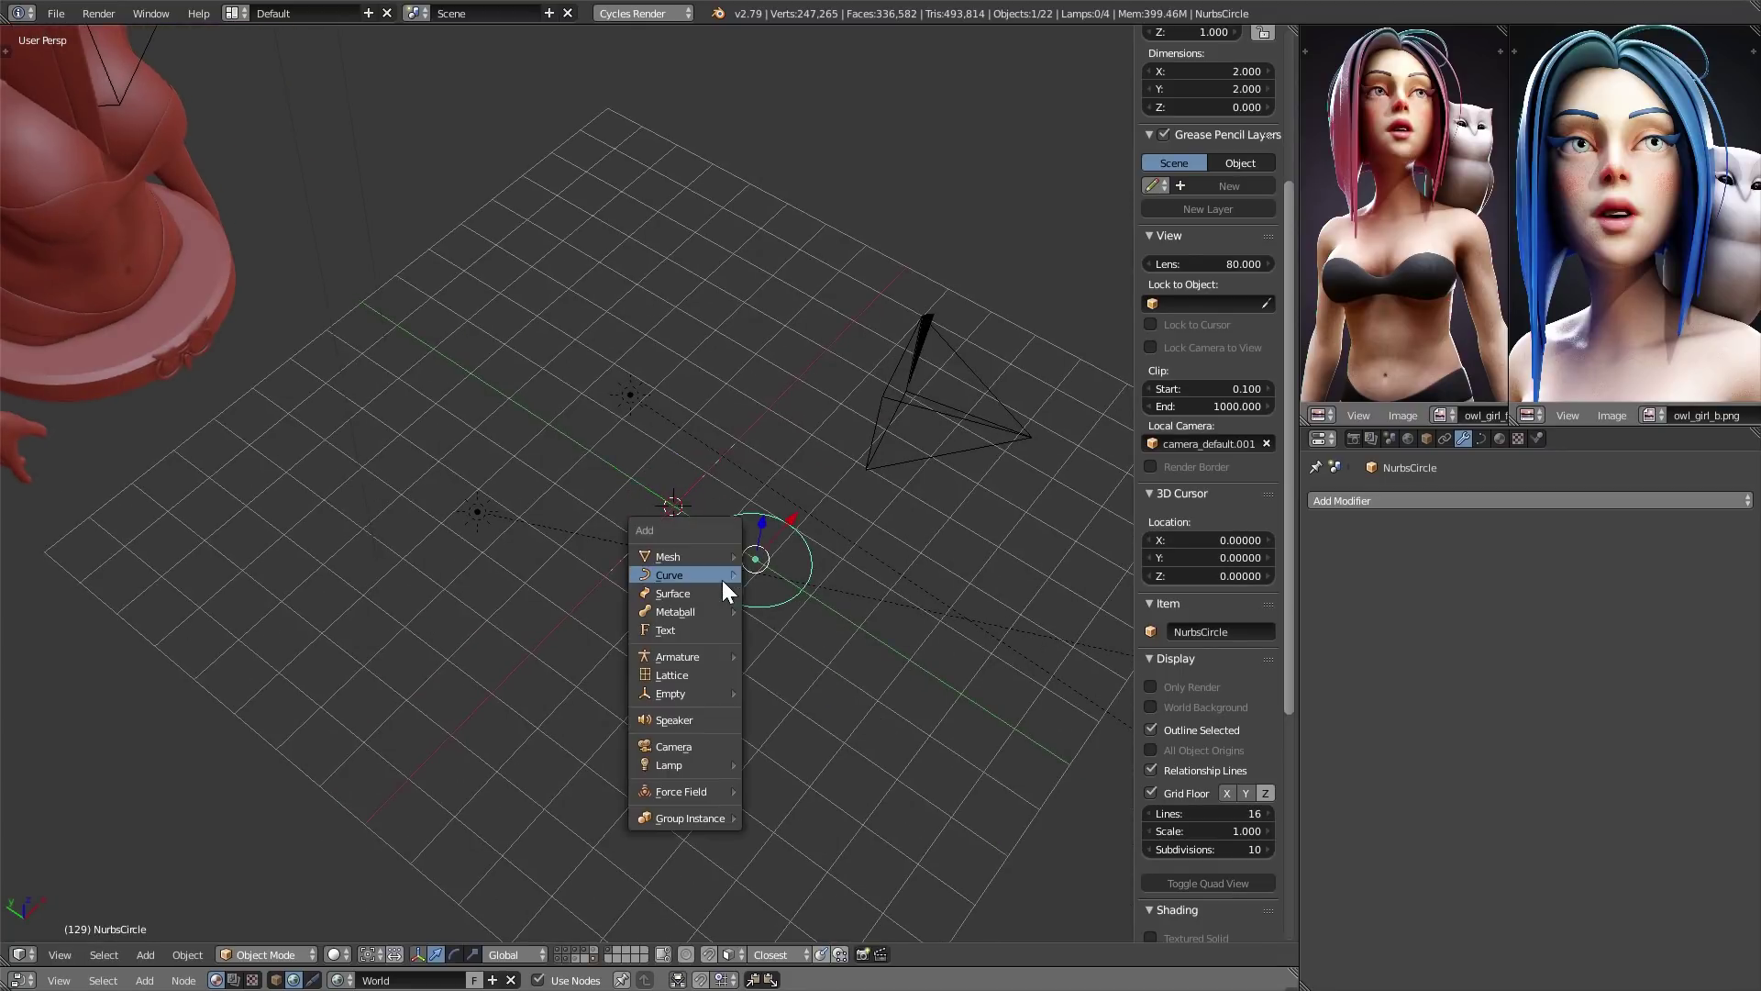
mouse_move(729, 592)
left_click(809, 653)
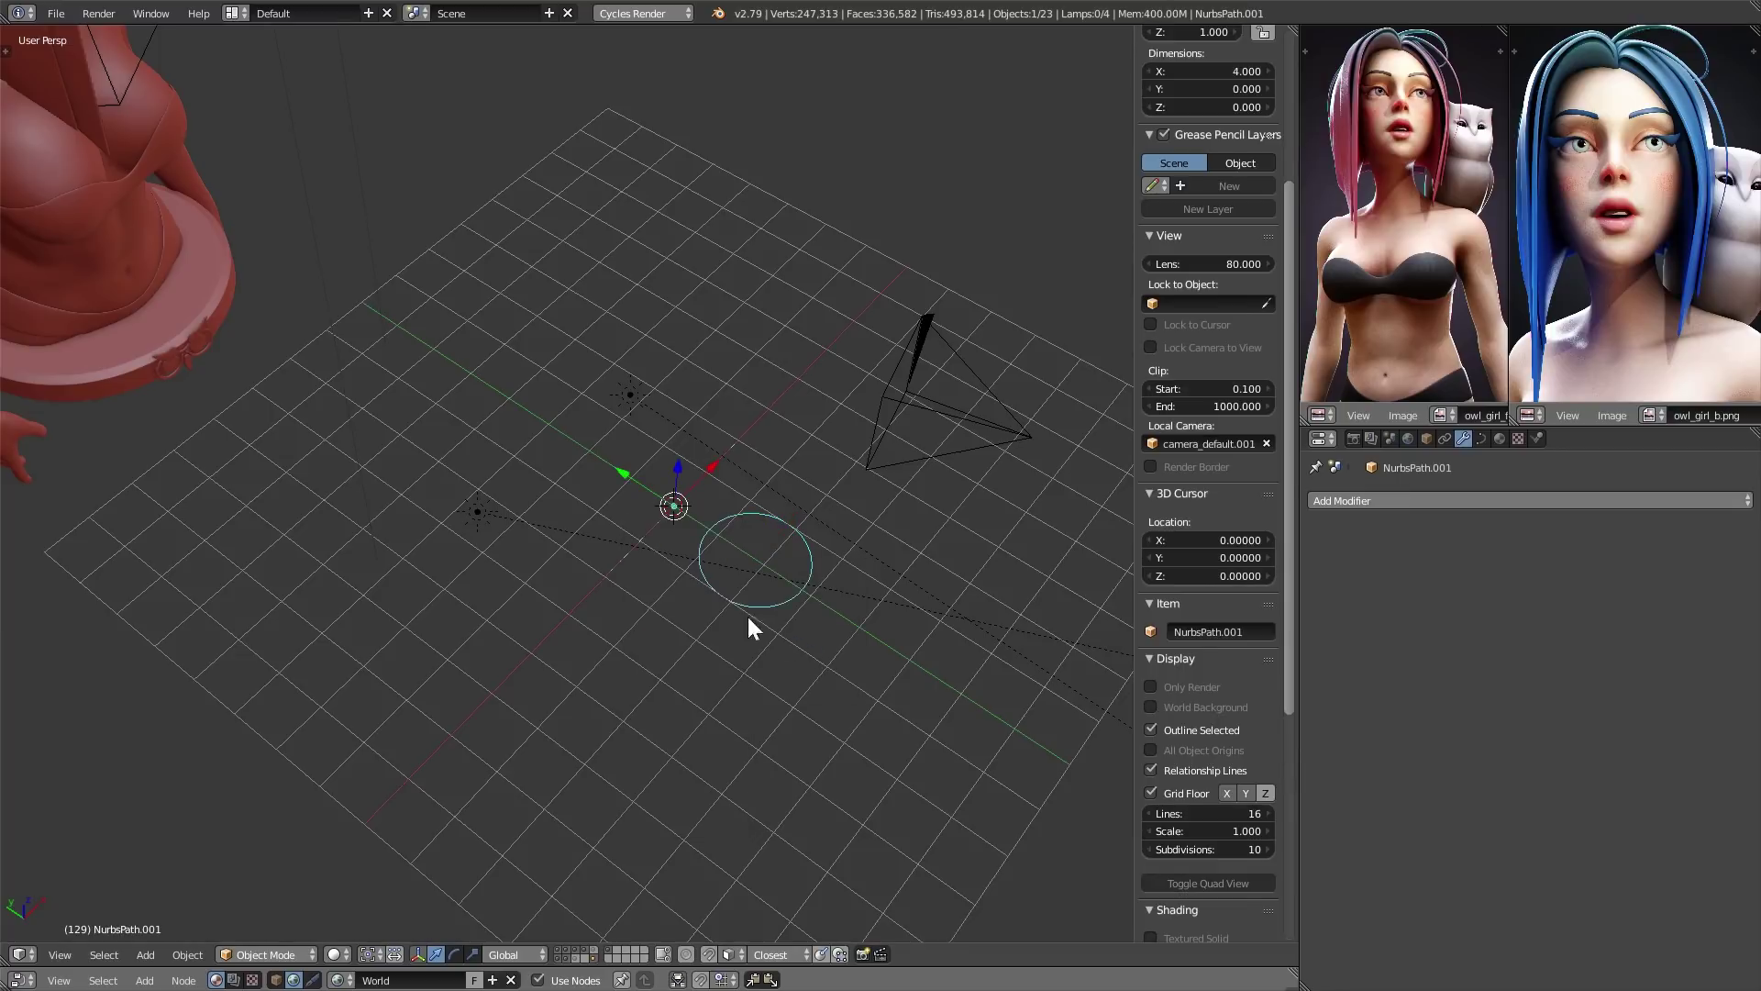
key("g")
key("y")
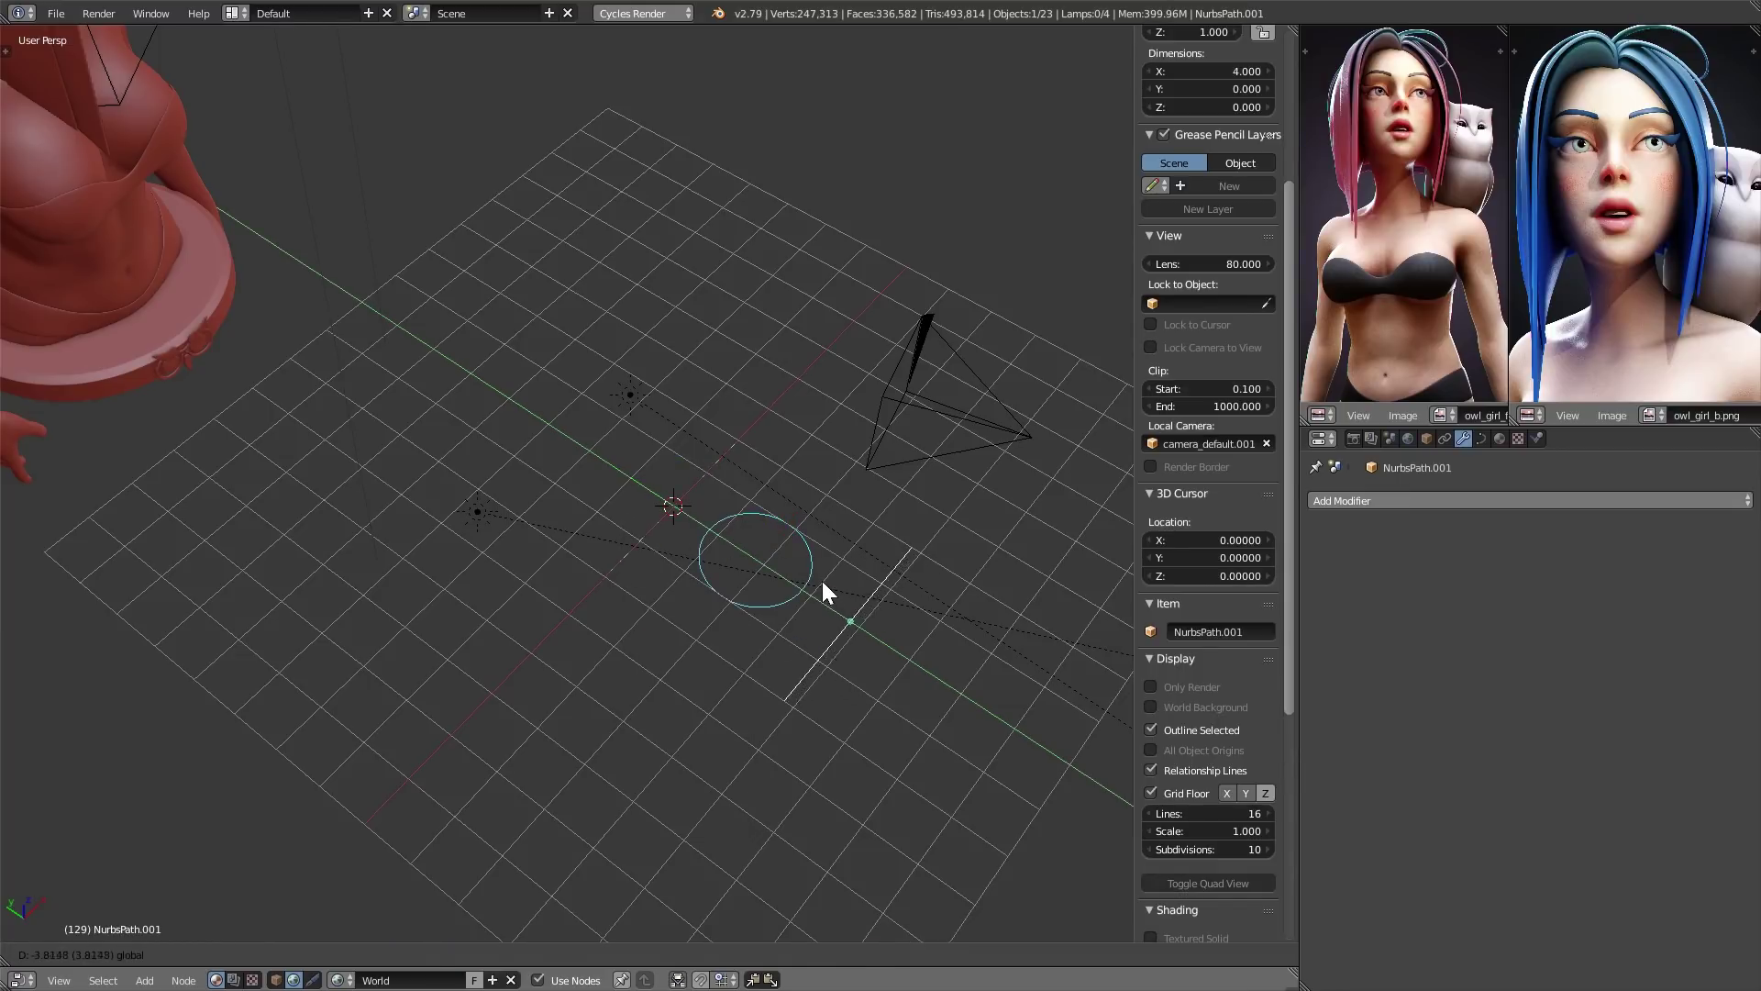
left_click(823, 582)
middle_click_drag(894, 623, 962, 608)
middle_click_drag(961, 607, 831, 564, "shift")
scroll(883, 583, "up", 3)
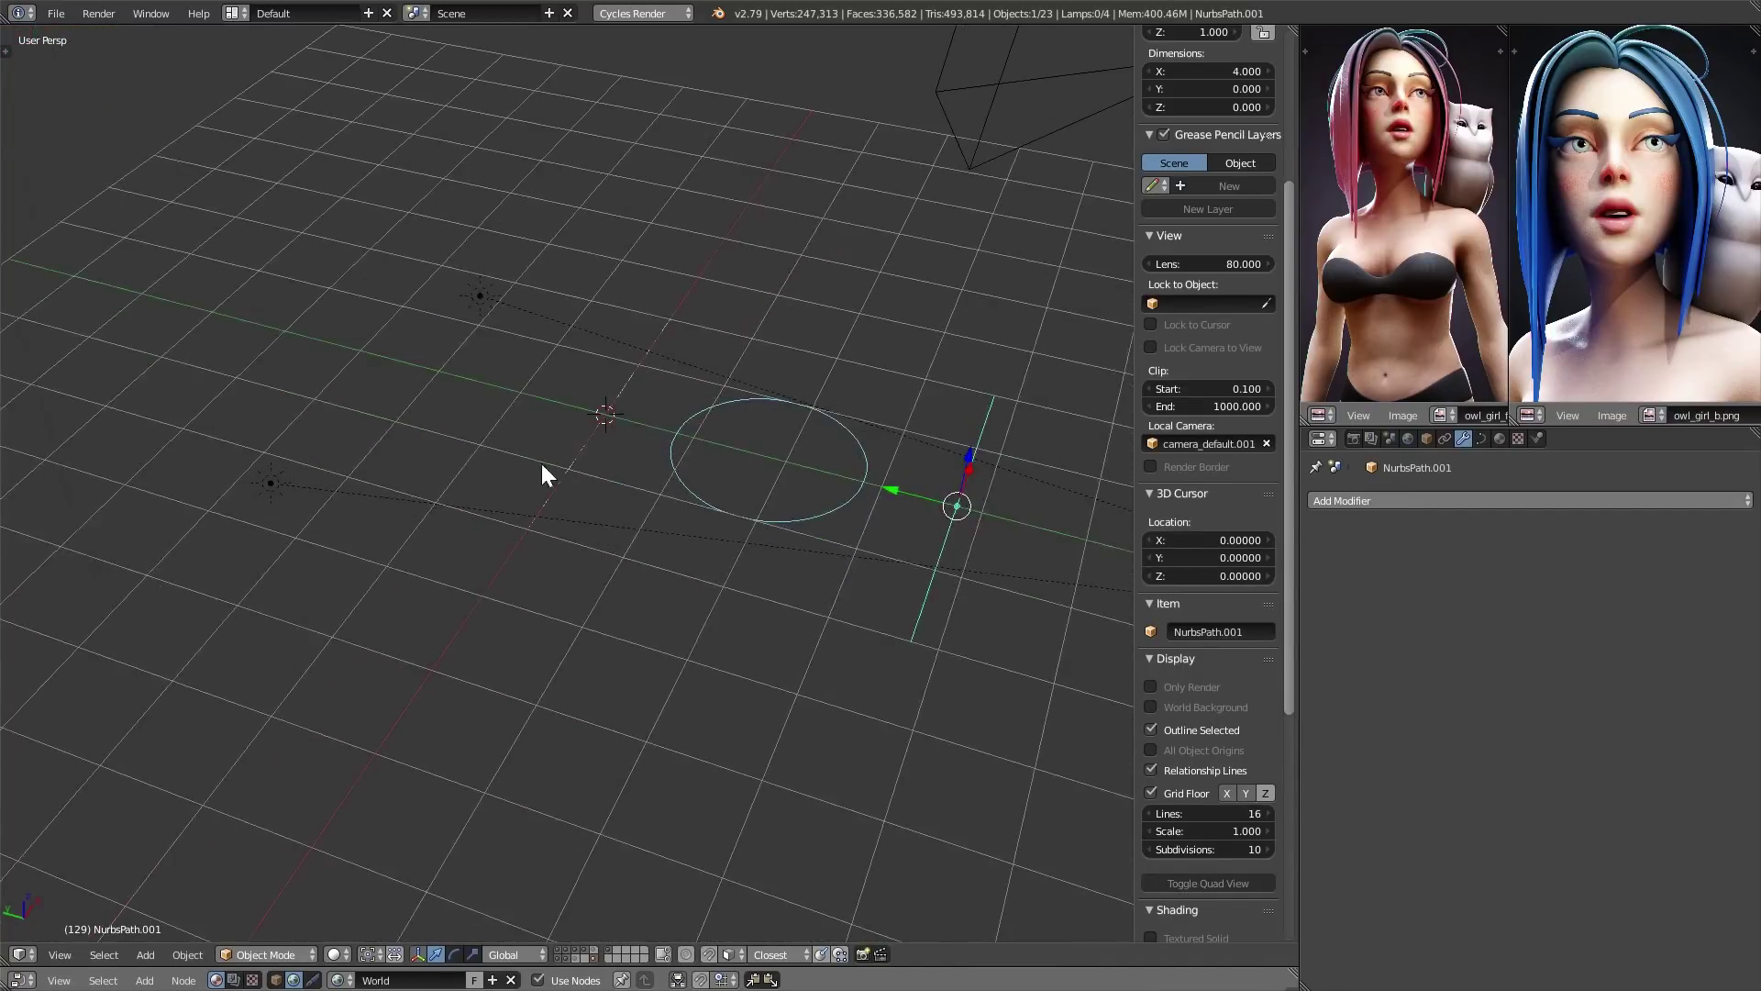
- Select the first path at the origin, check the circle and second path, and restore the first path's selection
right_click(560, 473)
middle_click_drag(706, 525, 680, 544)
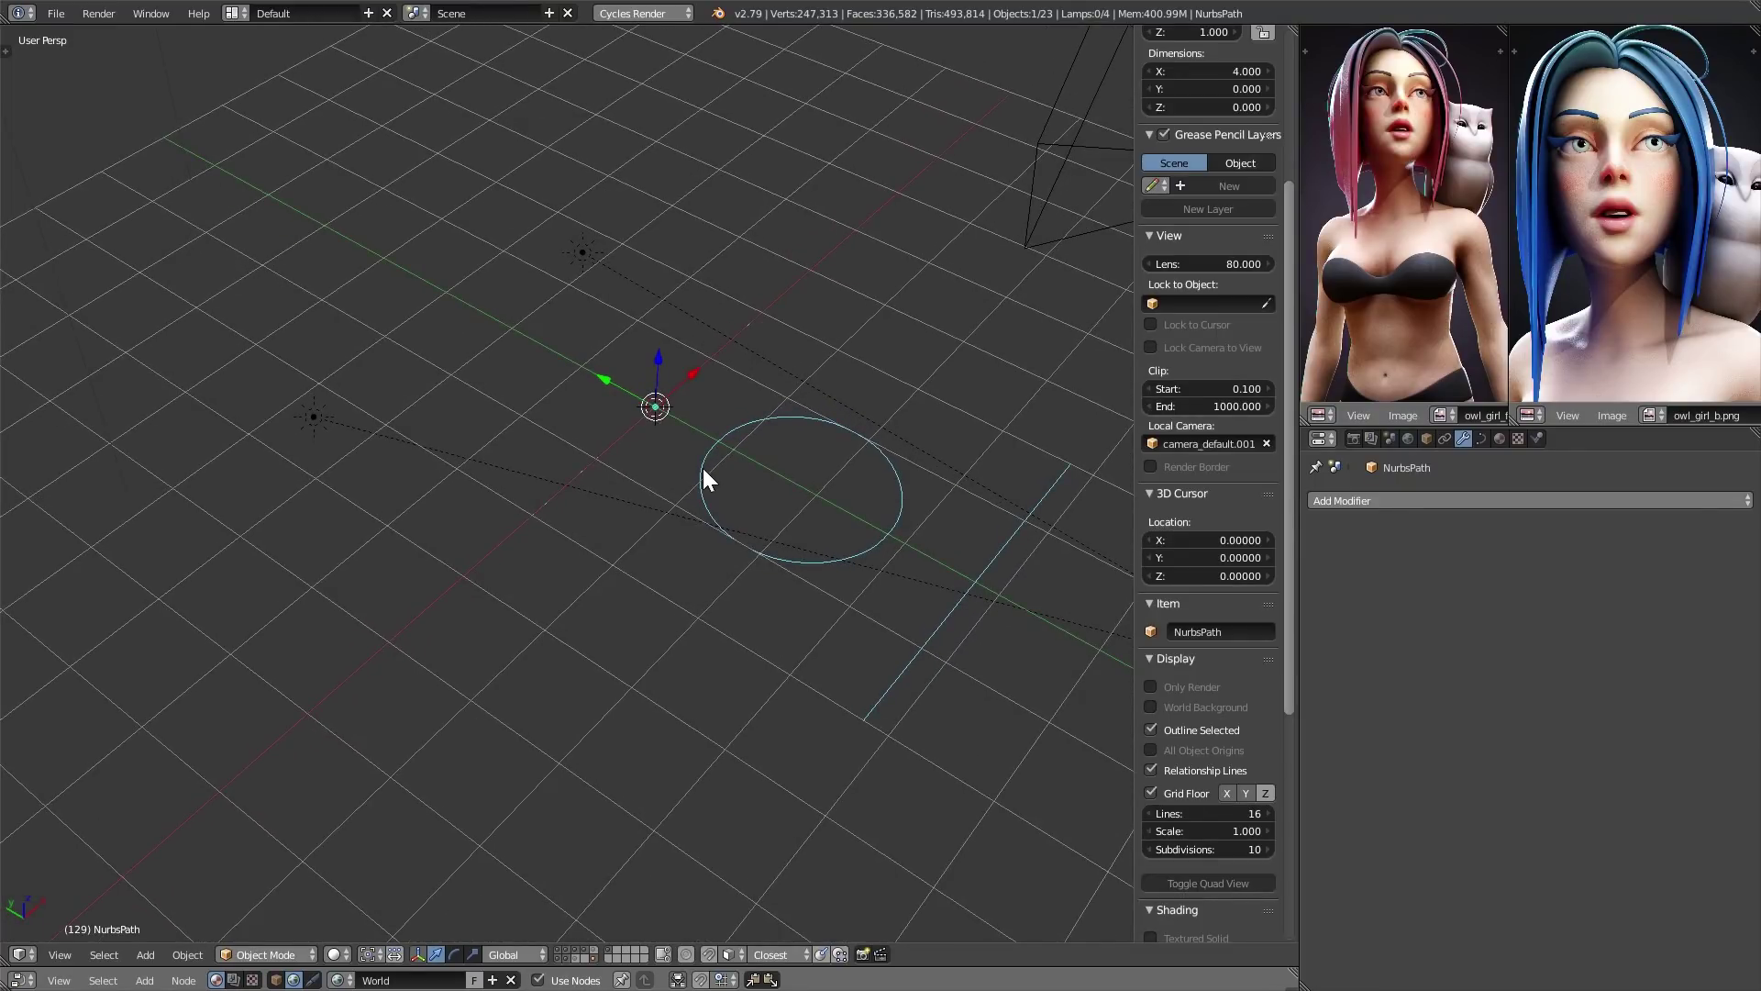
right_click(812, 507)
right_click(984, 566, "shift")
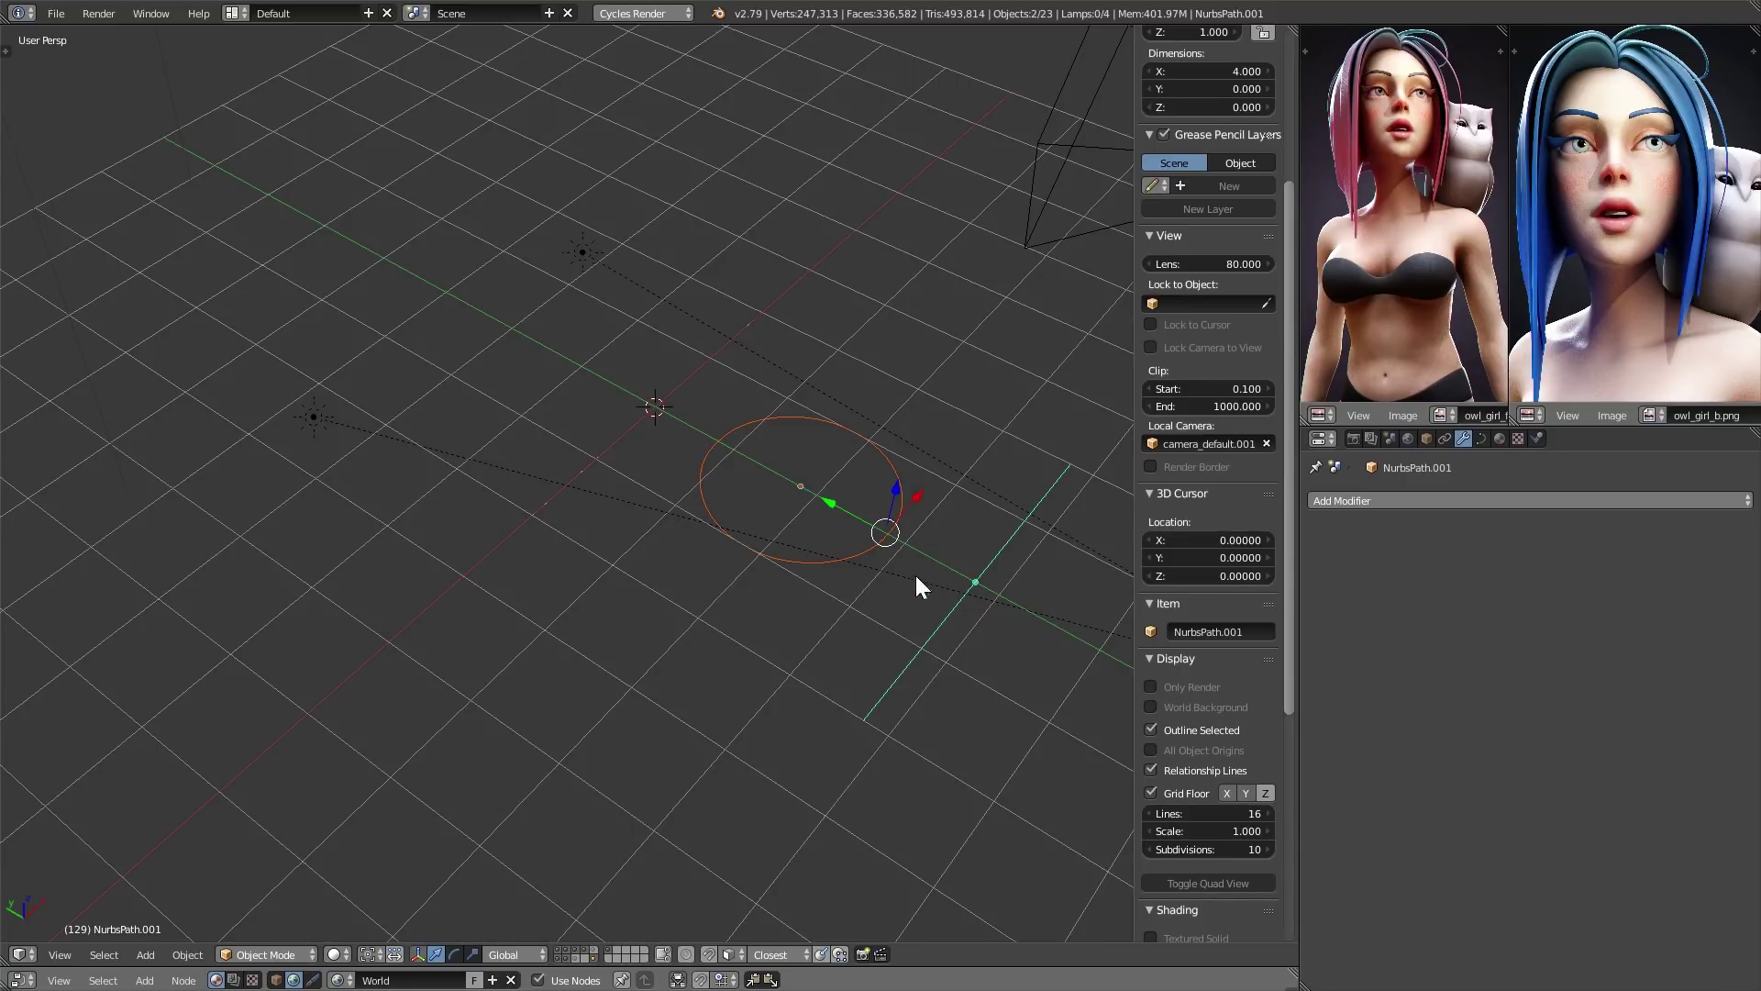
key("ctrl+z")
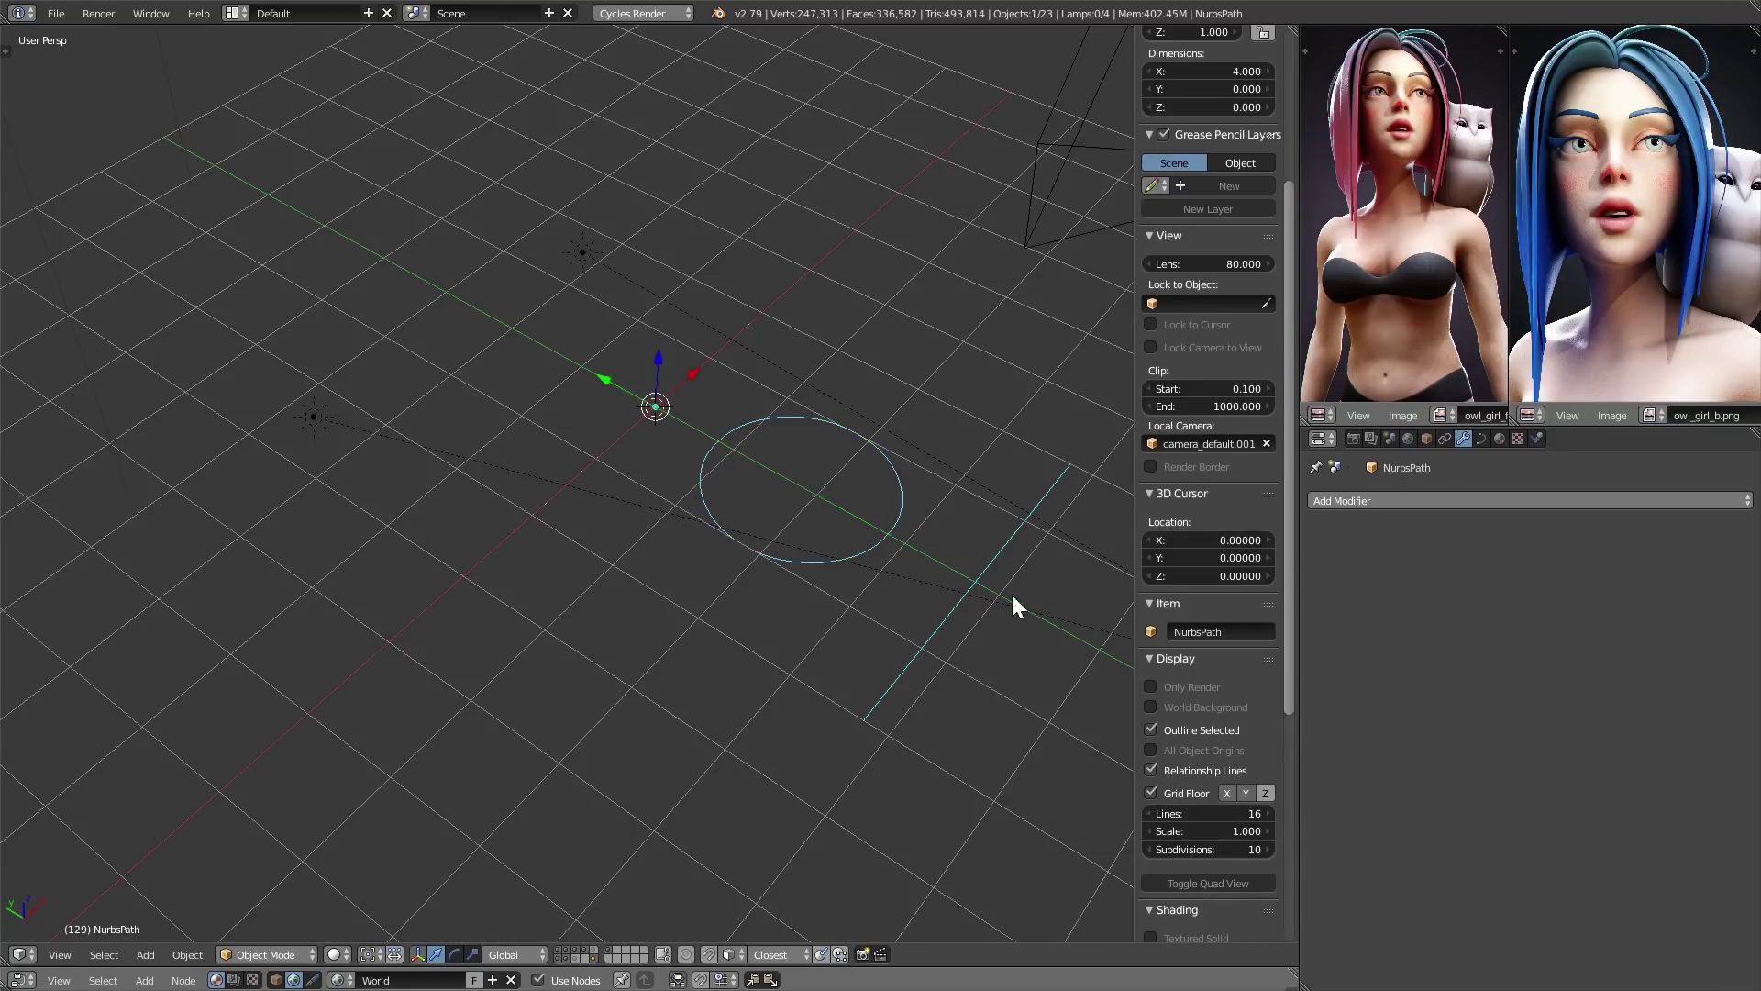
- In the first path's curve geometry settings, set the bevel object to NurbsCircle and the taper object to NurbsPath.001
left_click(1481, 440)
scroll(1724, 642, "down", 5)
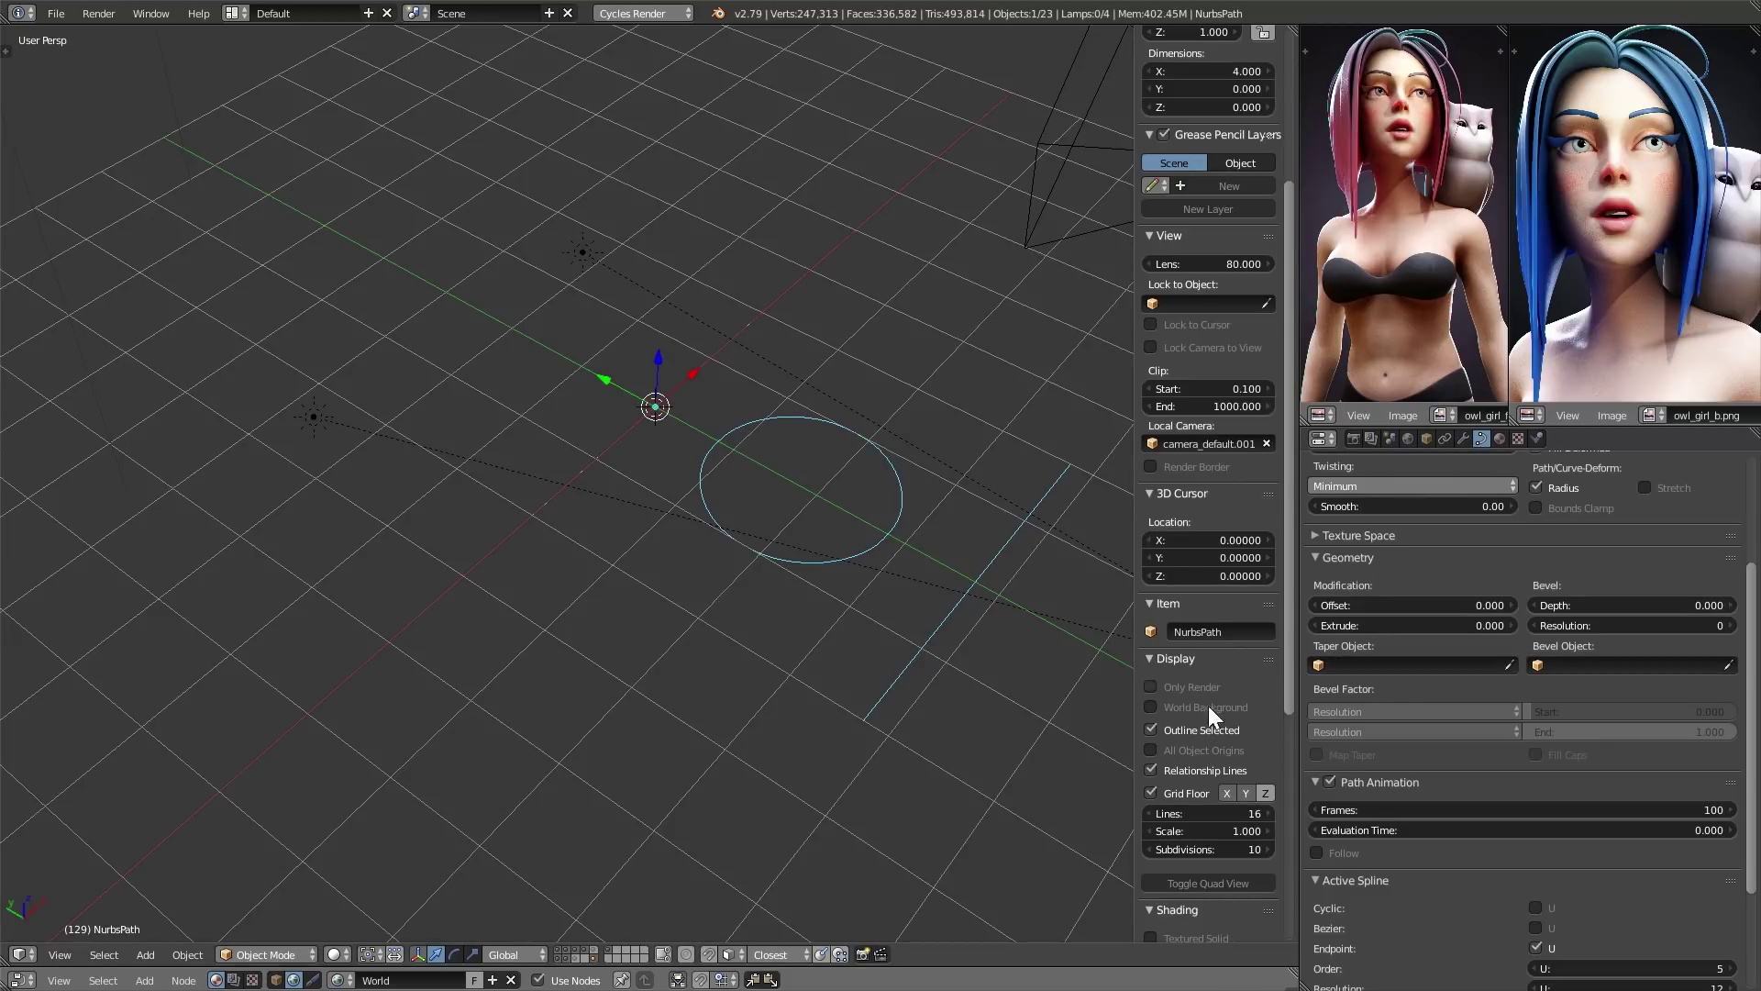
mouse_move(928, 720)
middle_mouse_down()
mouse_move(970, 723)
mouse_move(923, 739)
middle_mouse_up()
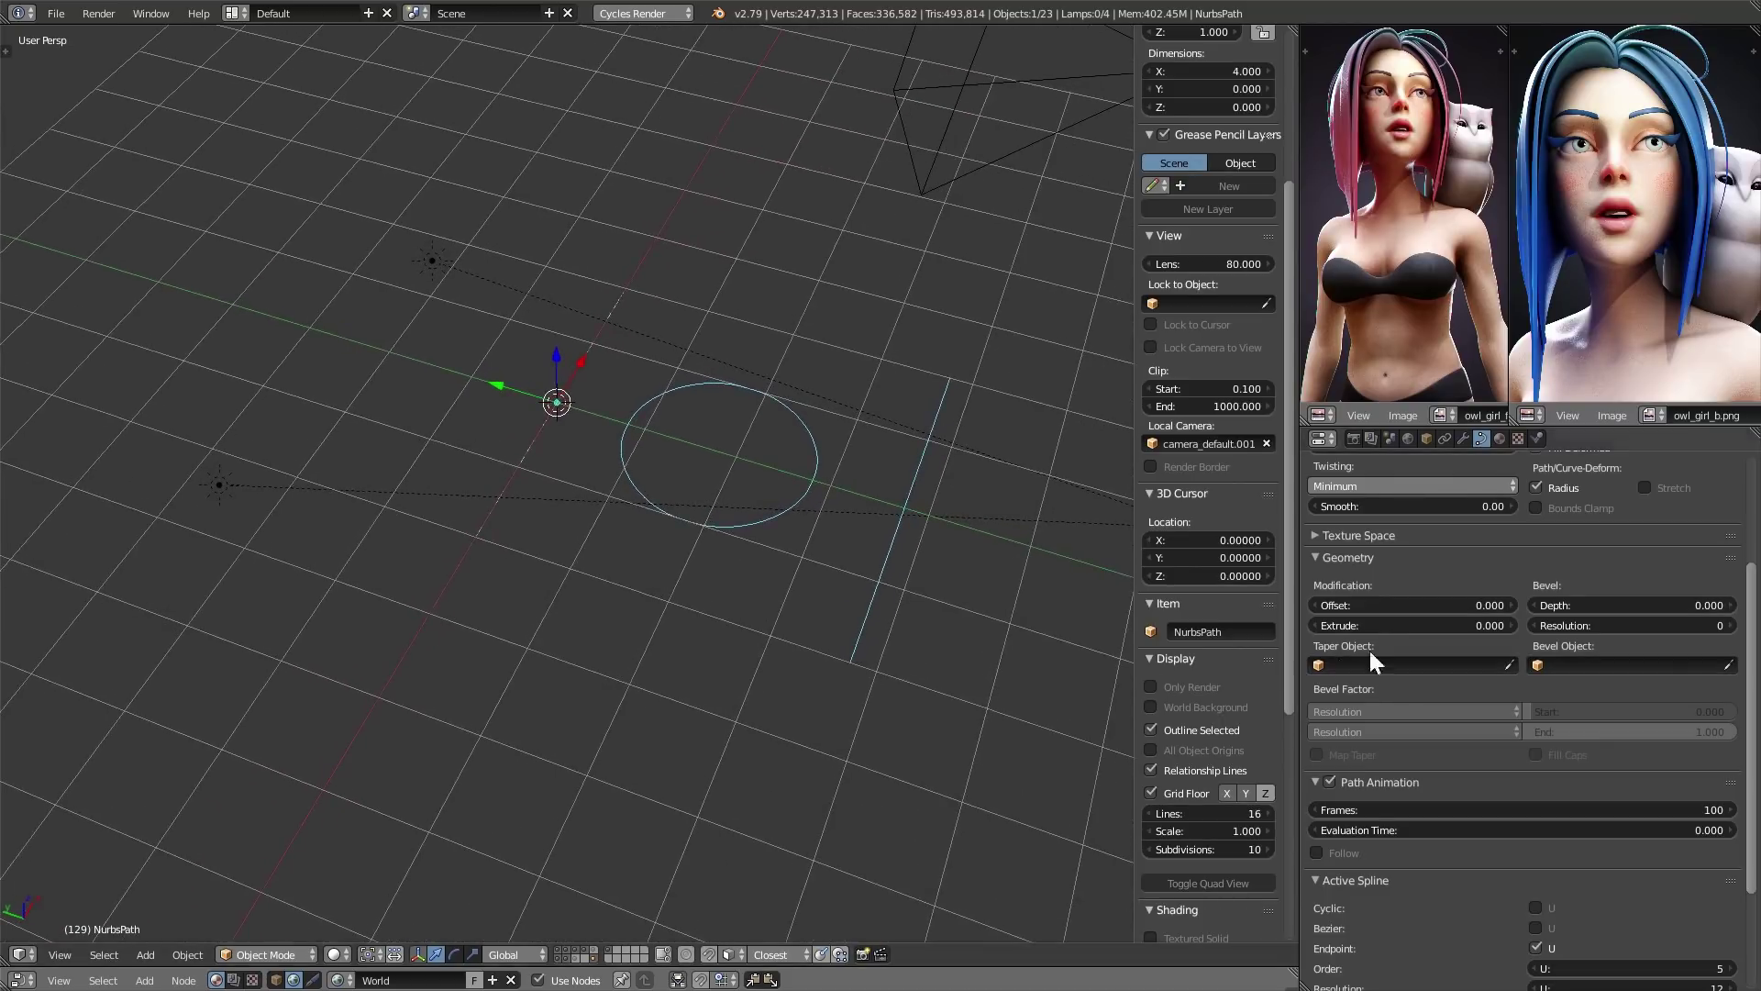
left_click(1587, 672)
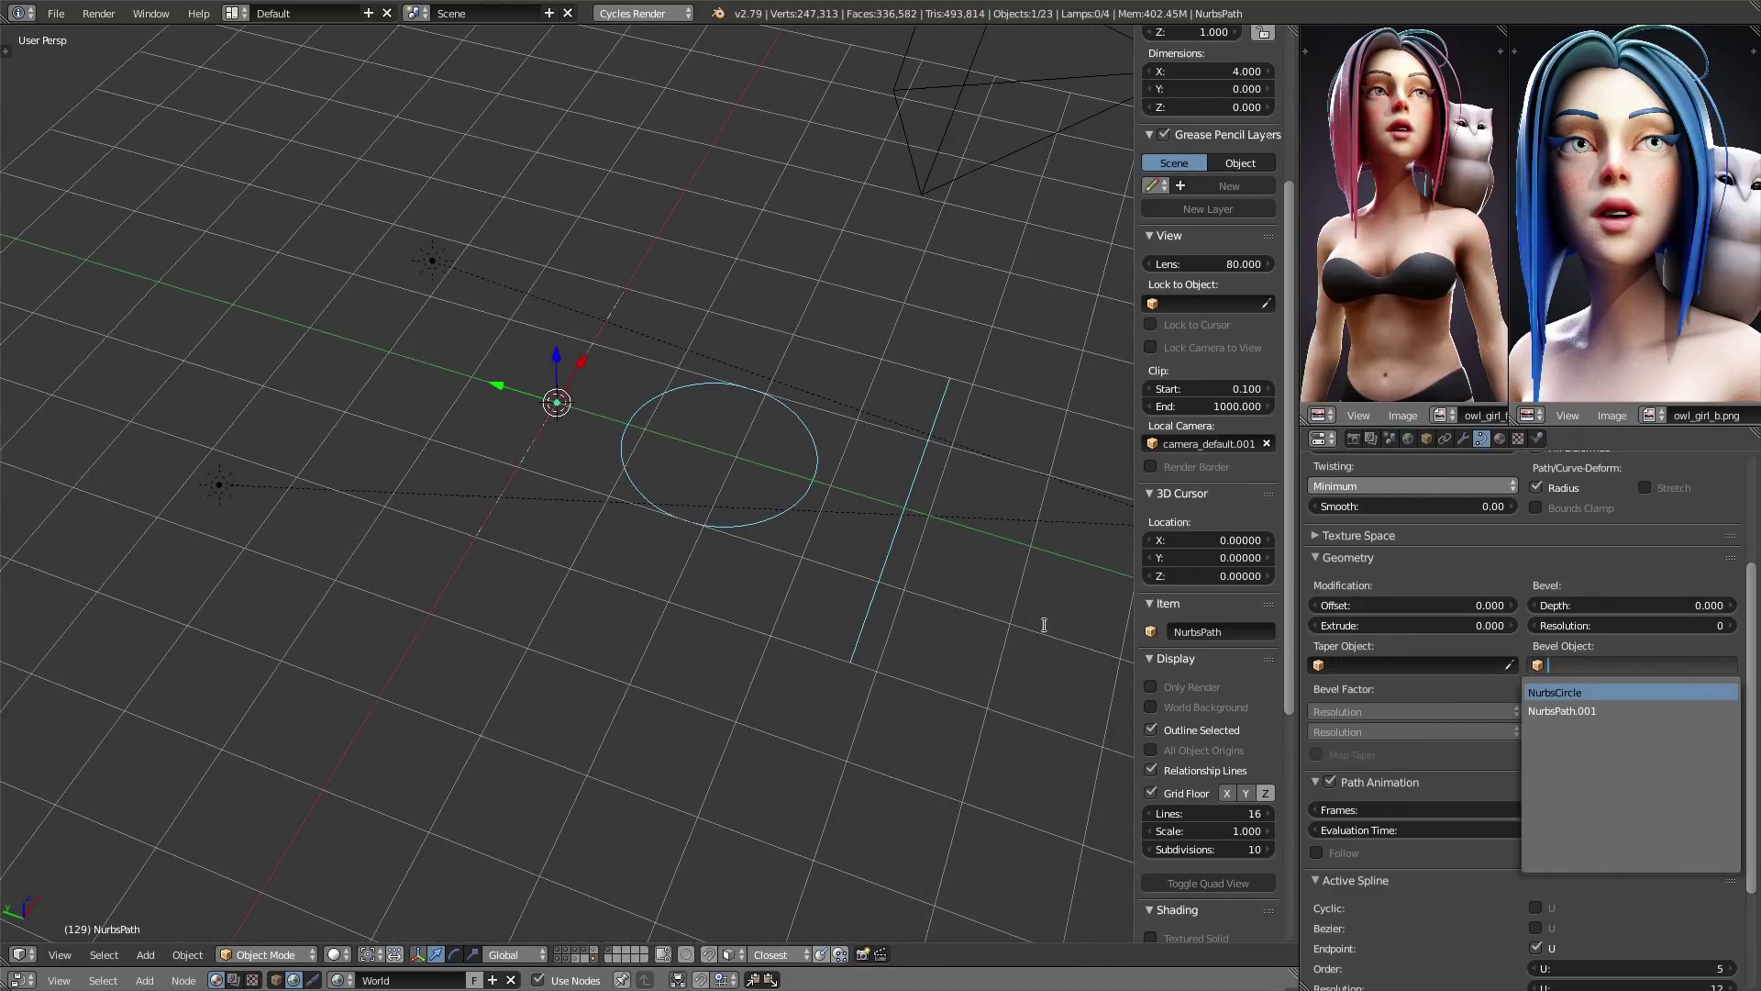
left_click(1565, 695)
middle_click_drag(842, 589, 450, 398)
middle_click_drag(963, 668, 1062, 649)
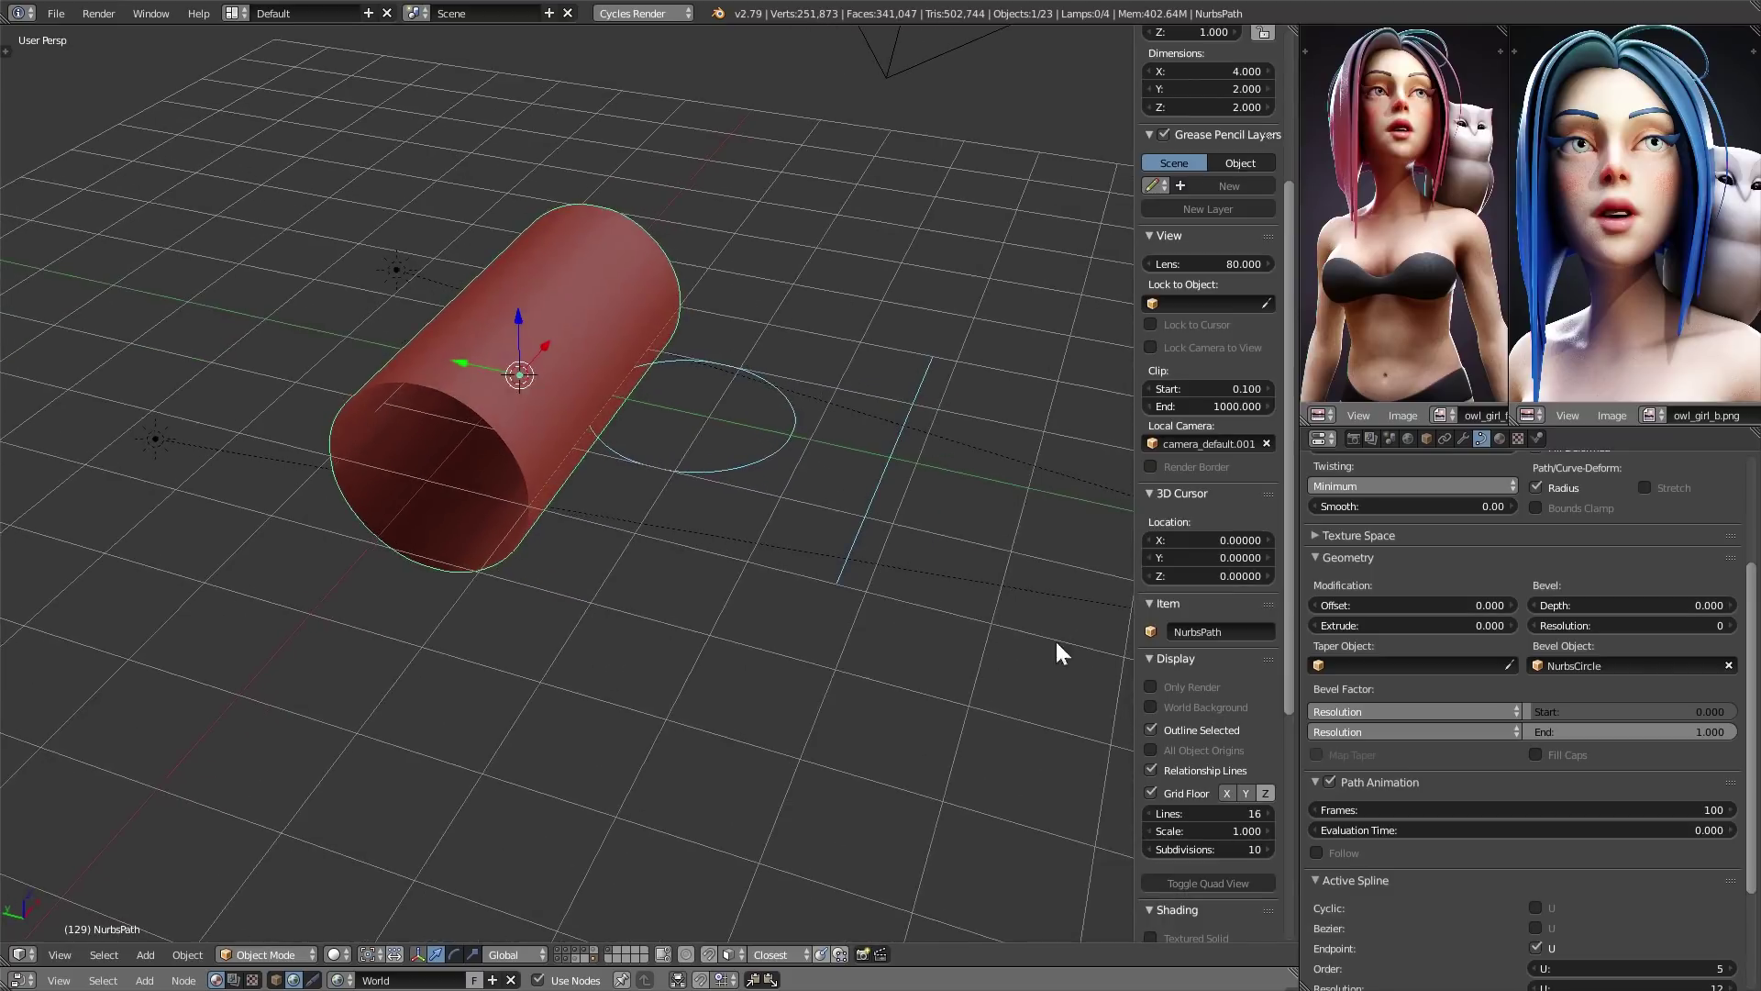
left_click(1422, 669)
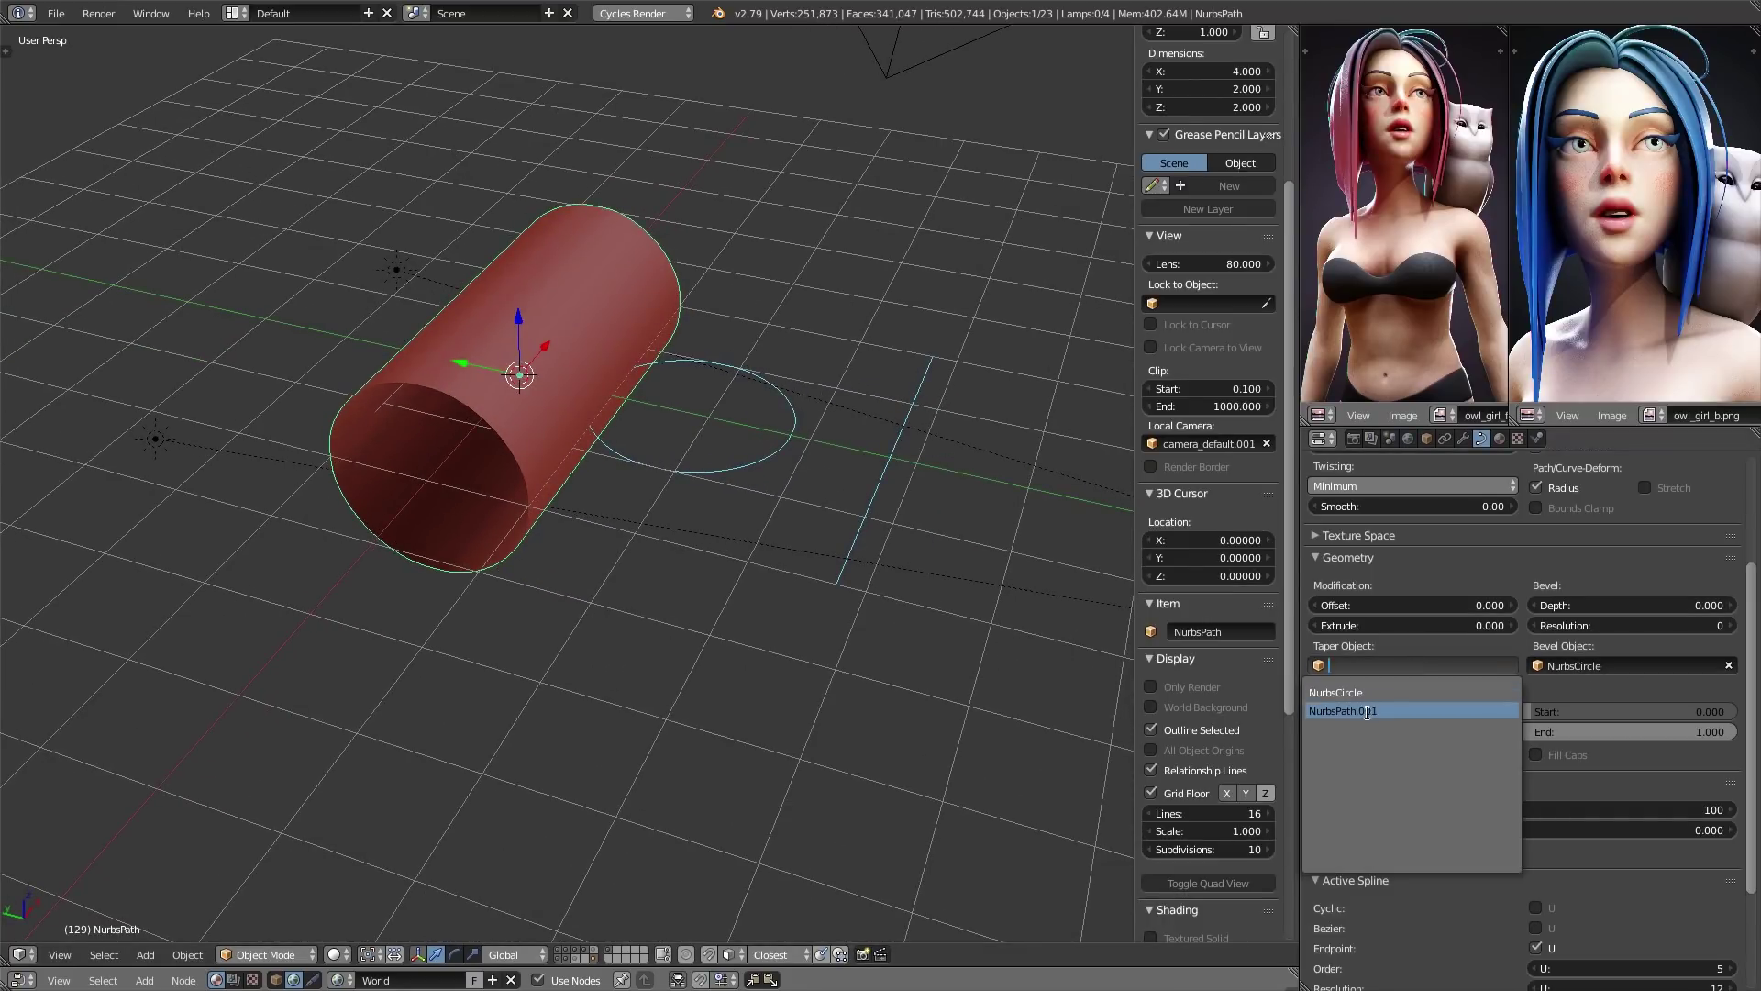
left_click(1381, 710)
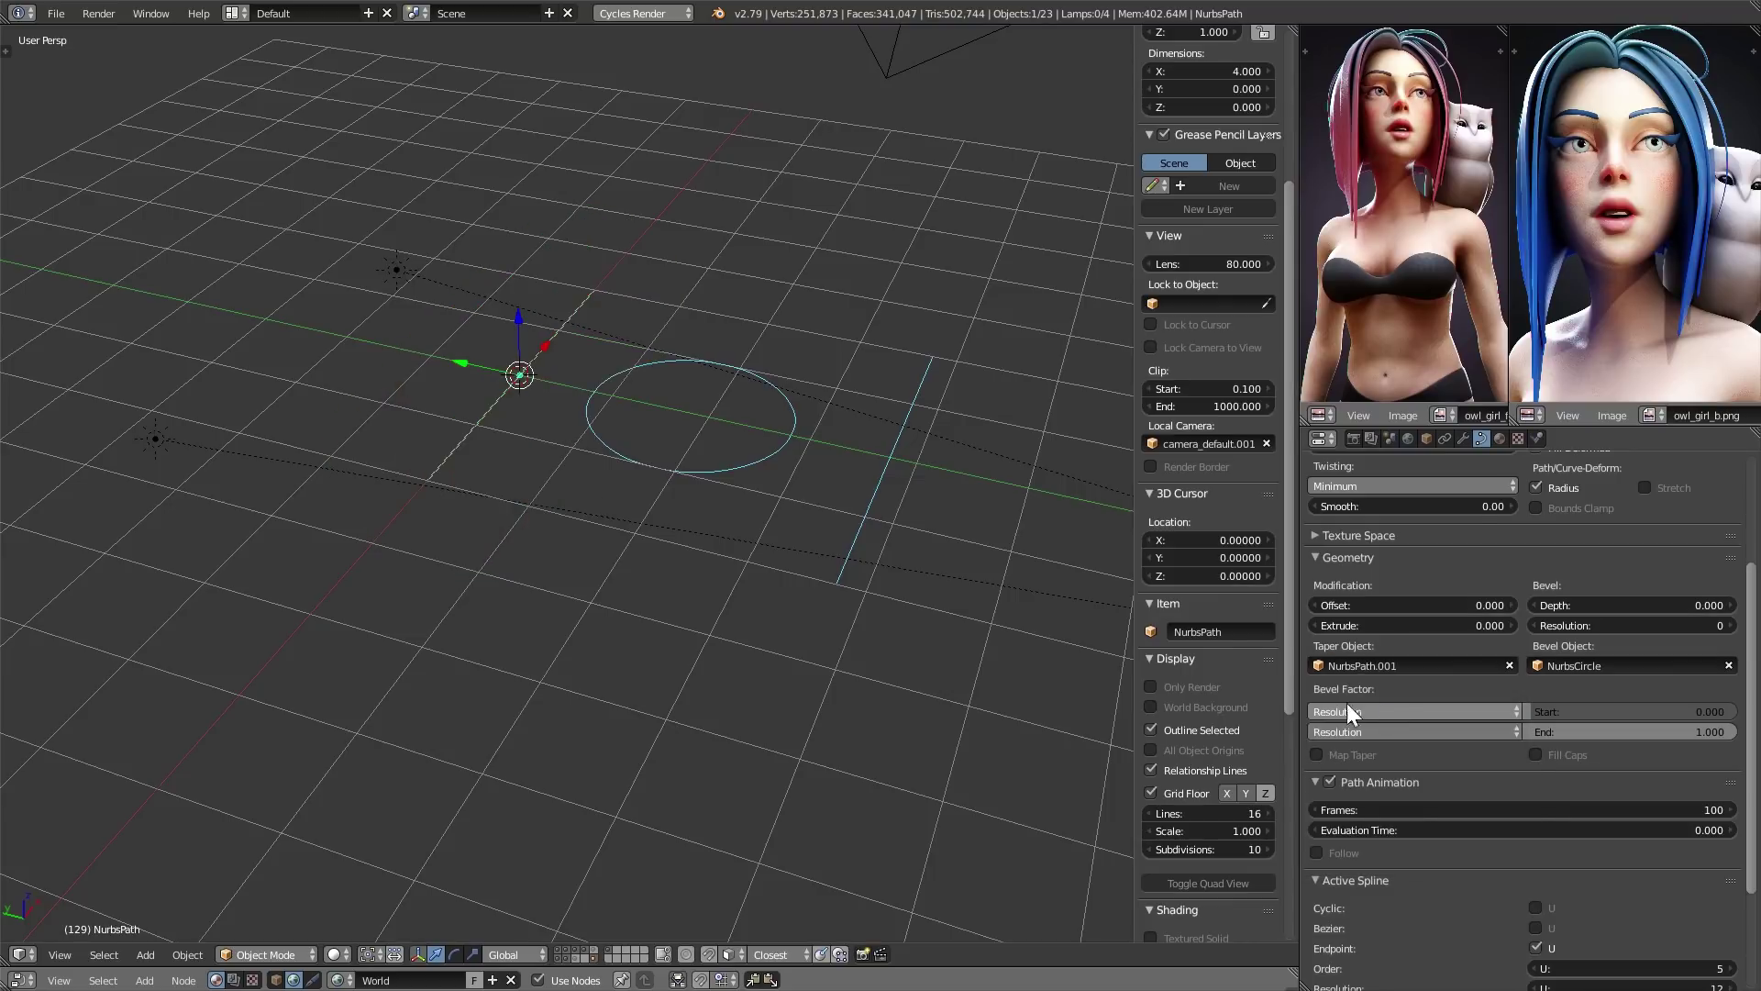
- Select the second NURBS path used as the taper object and open it for point editing in a top orthographic view
right_click(881, 521)
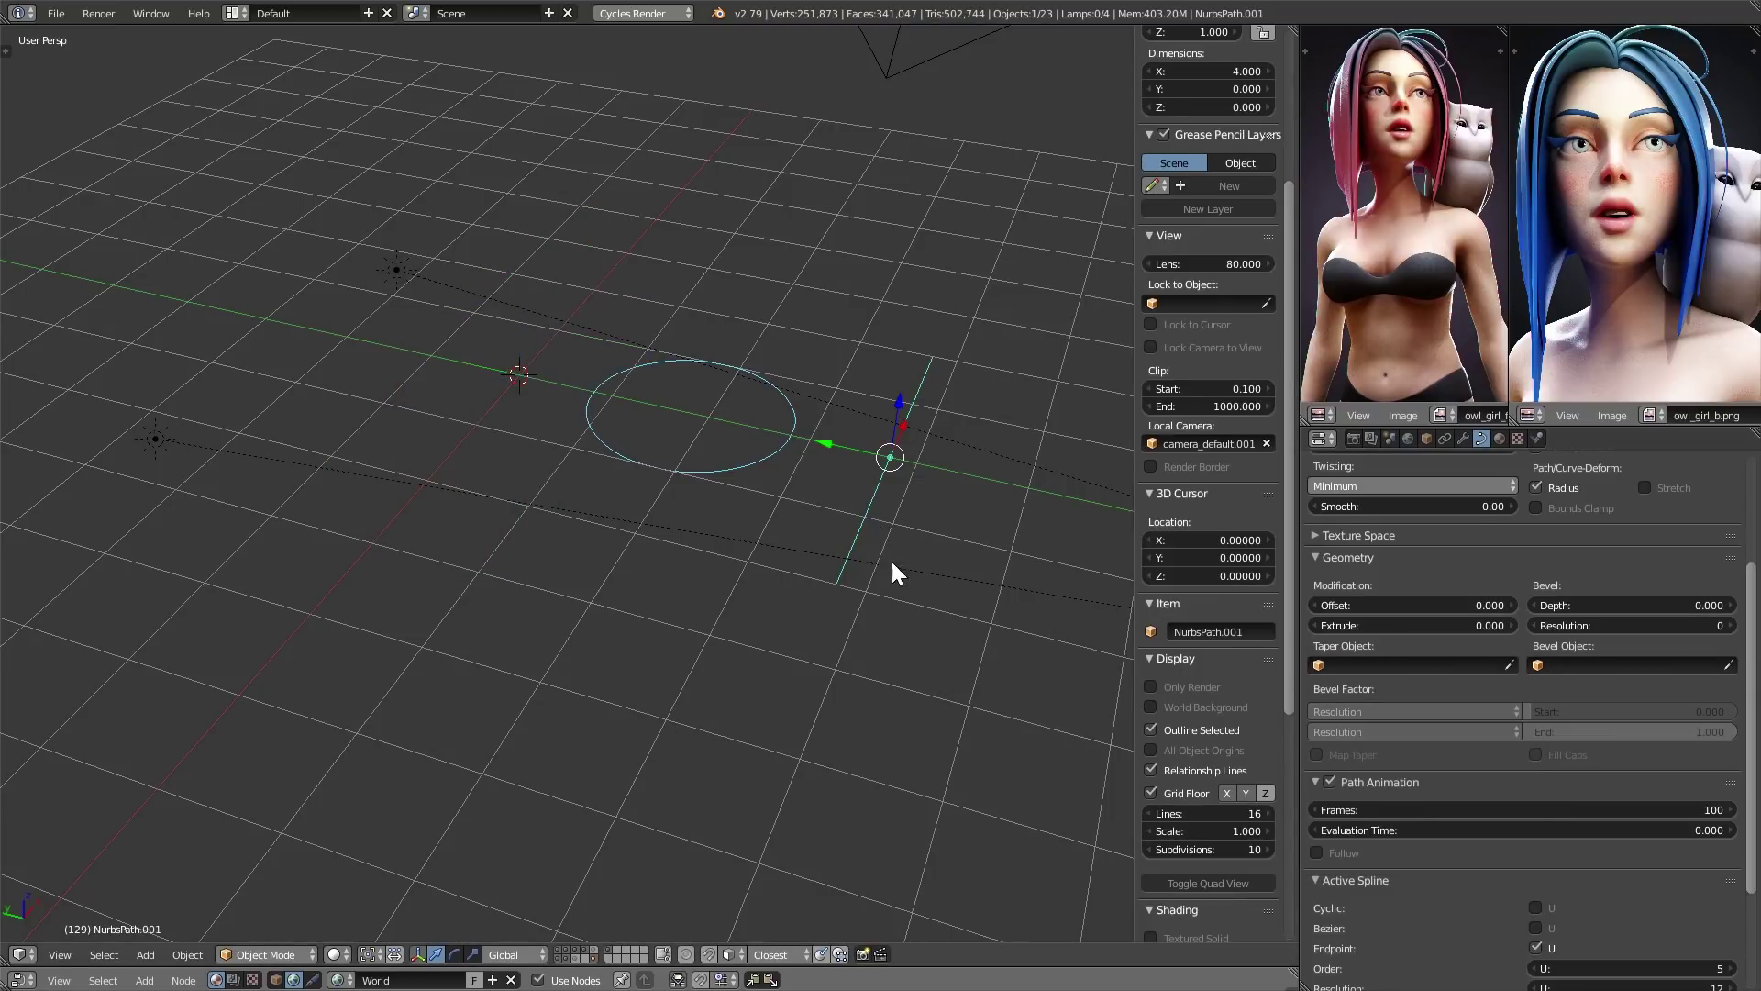
left_click(1197, 633)
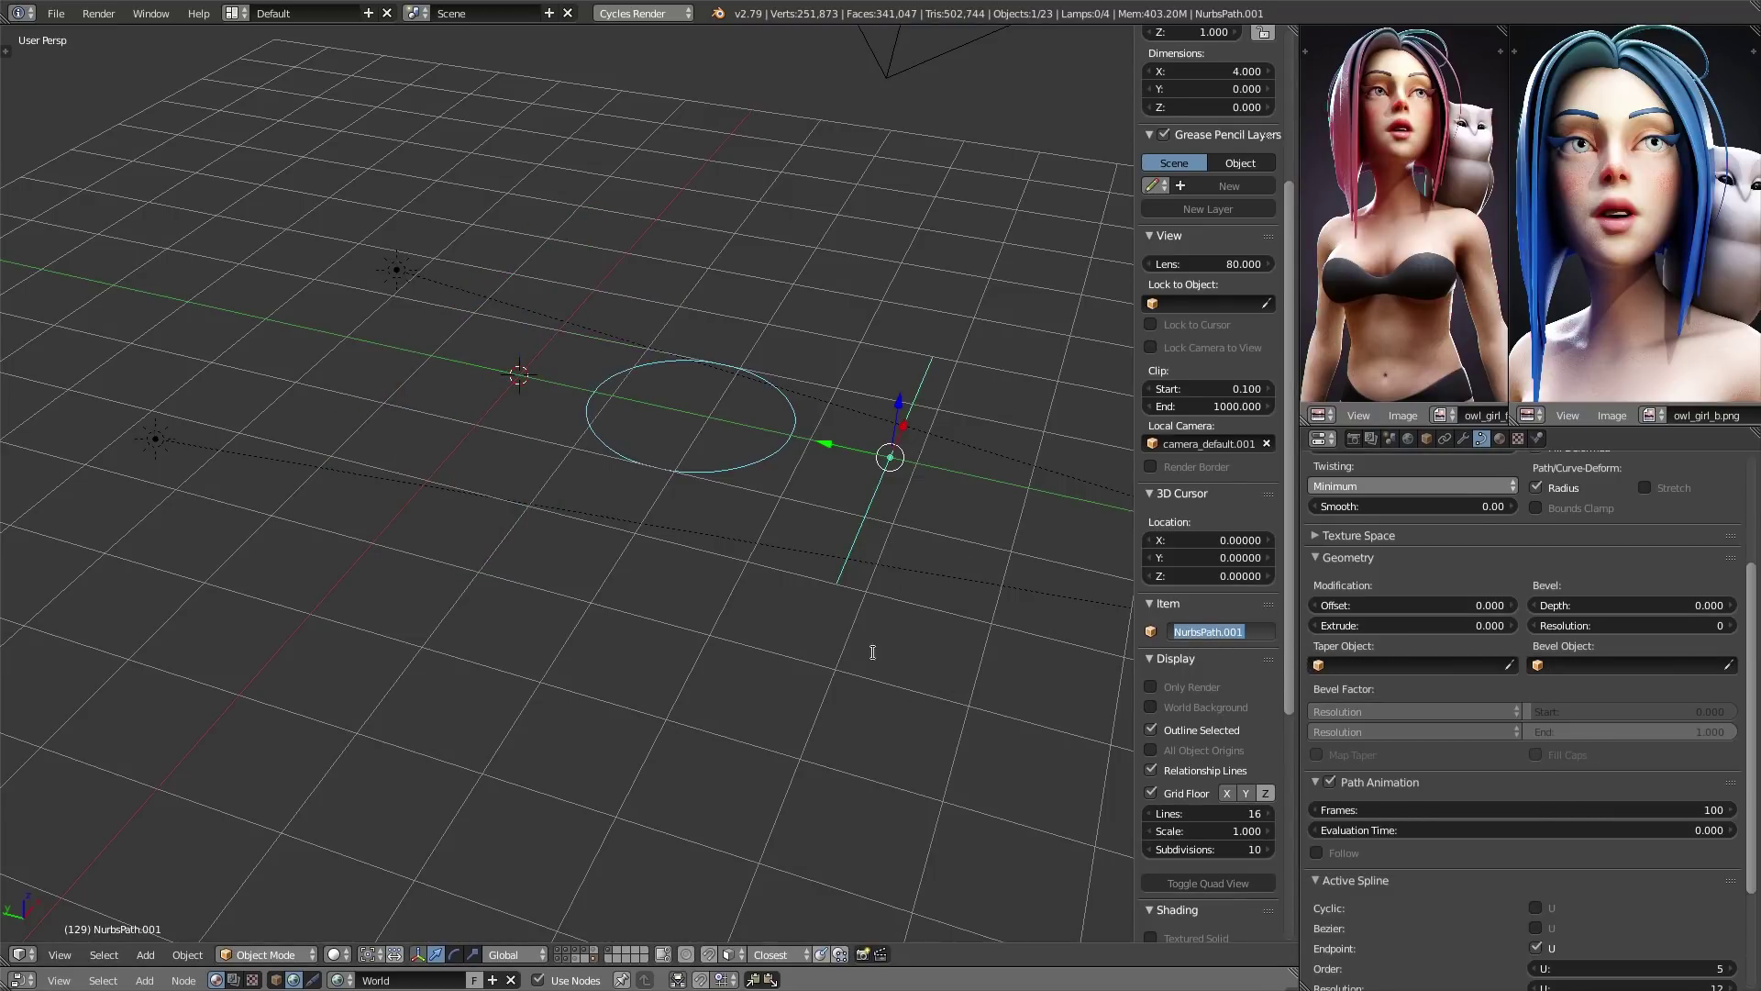
left_click(867, 534)
middle_click_drag(989, 632, 909, 724)
key("KP_5")
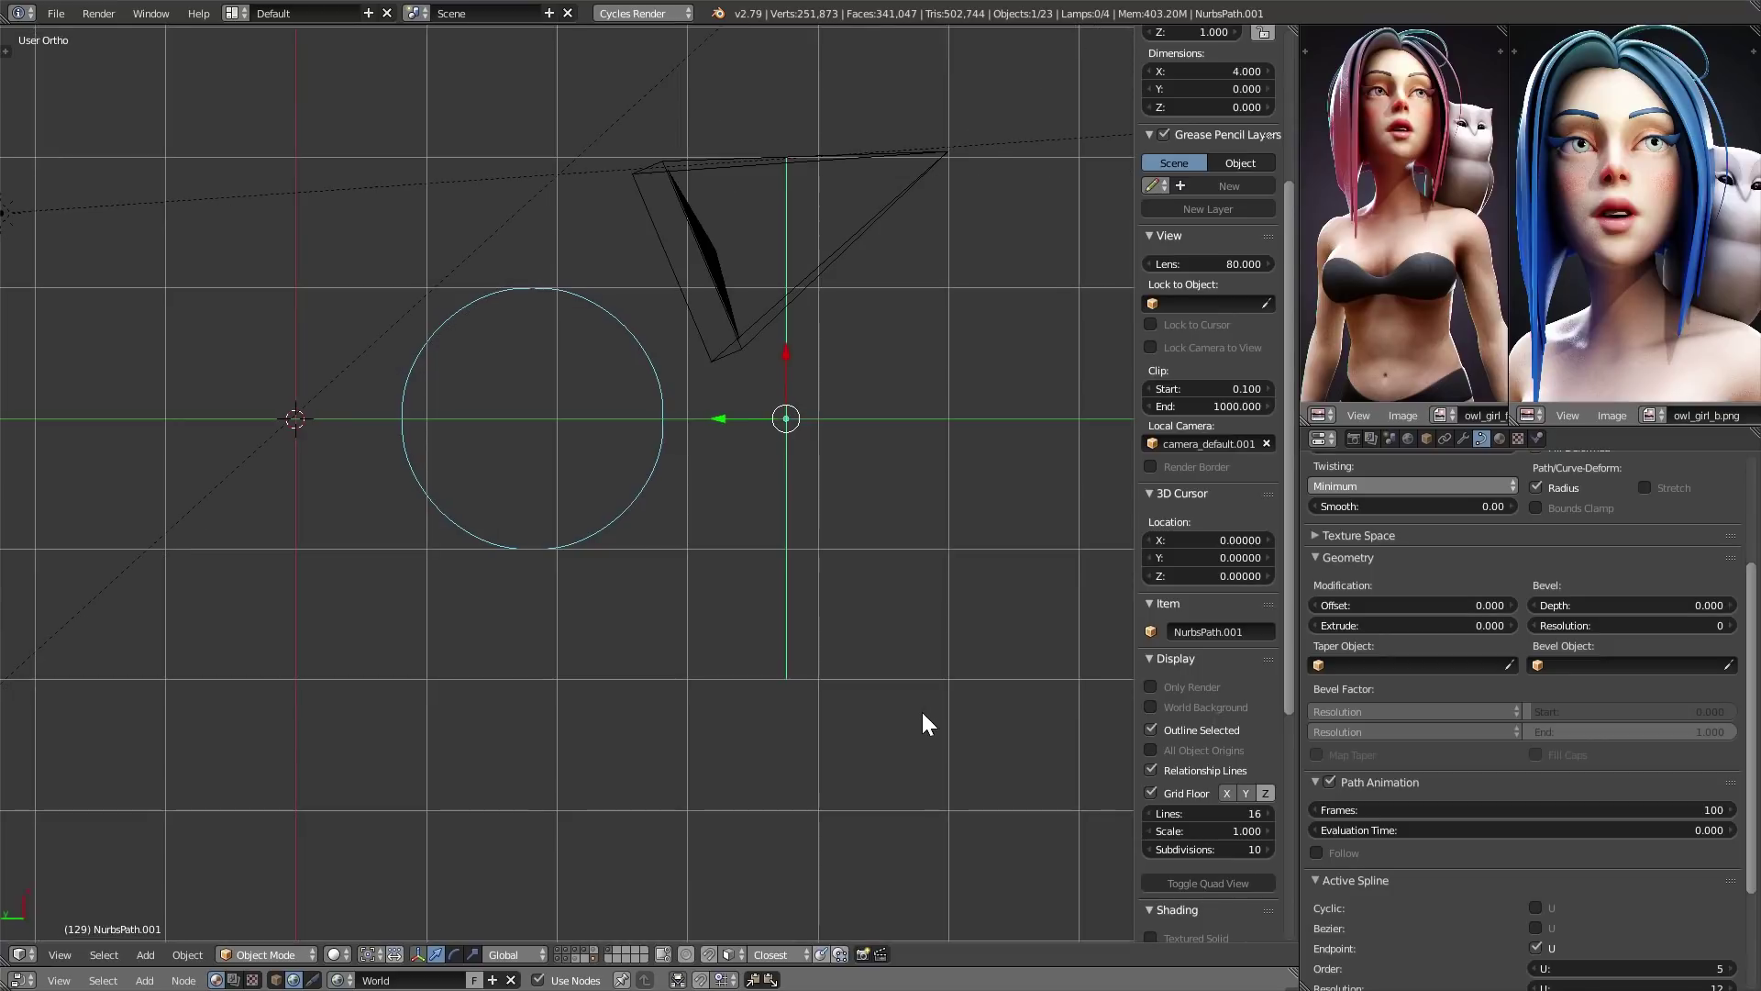
key("Tab")
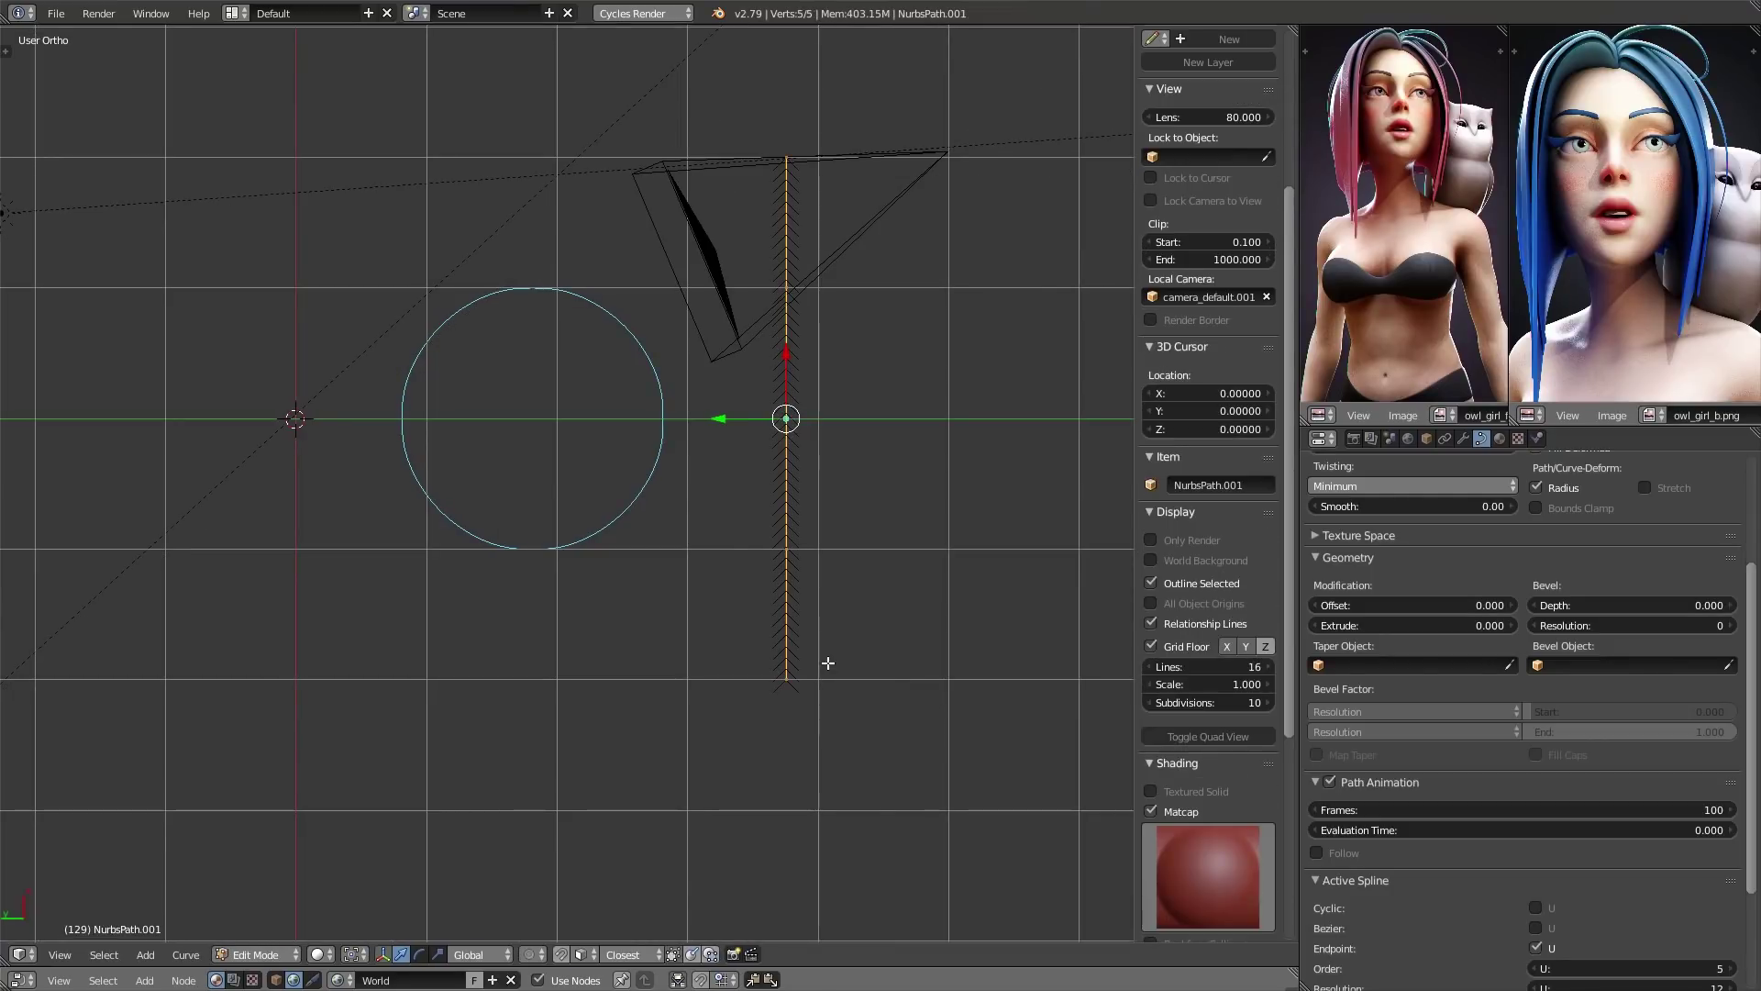
middle_click_drag(820, 674, 787, 743, "shift")
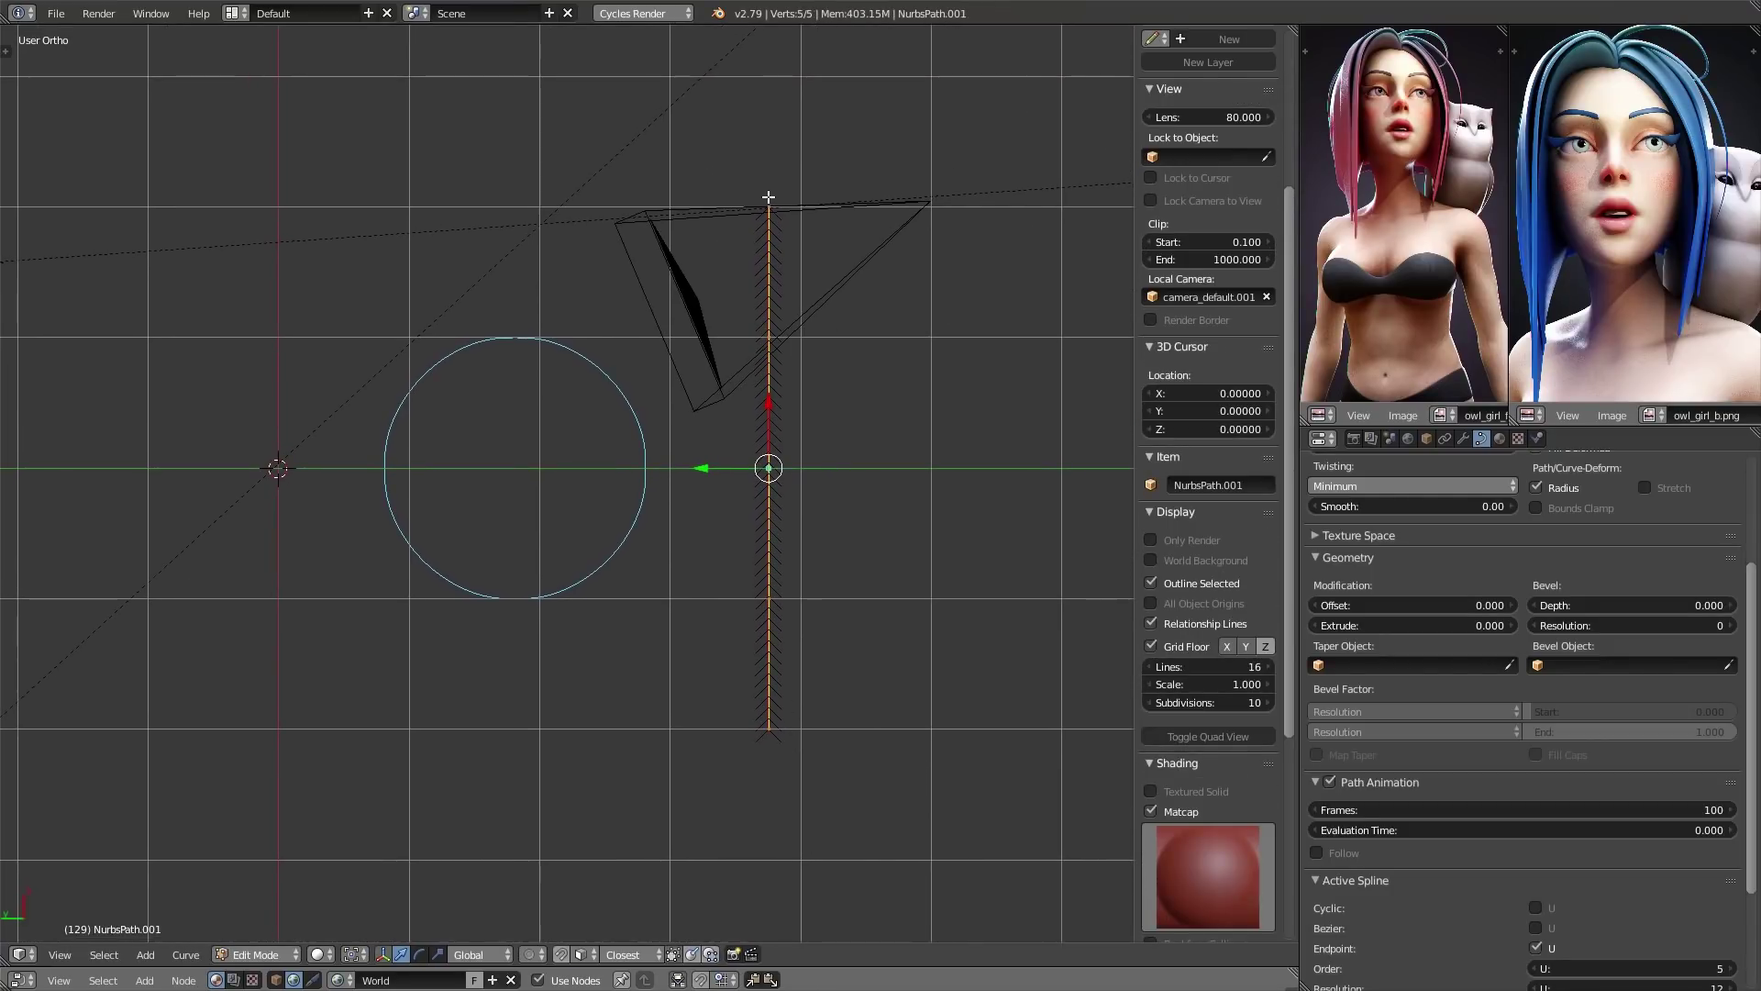
right_click(769, 210)
mouse_move(715, 205)
left_mouse_down()
mouse_move(810, 204)
mouse_move(729, 211)
left_mouse_up()
key("ctrl+z")
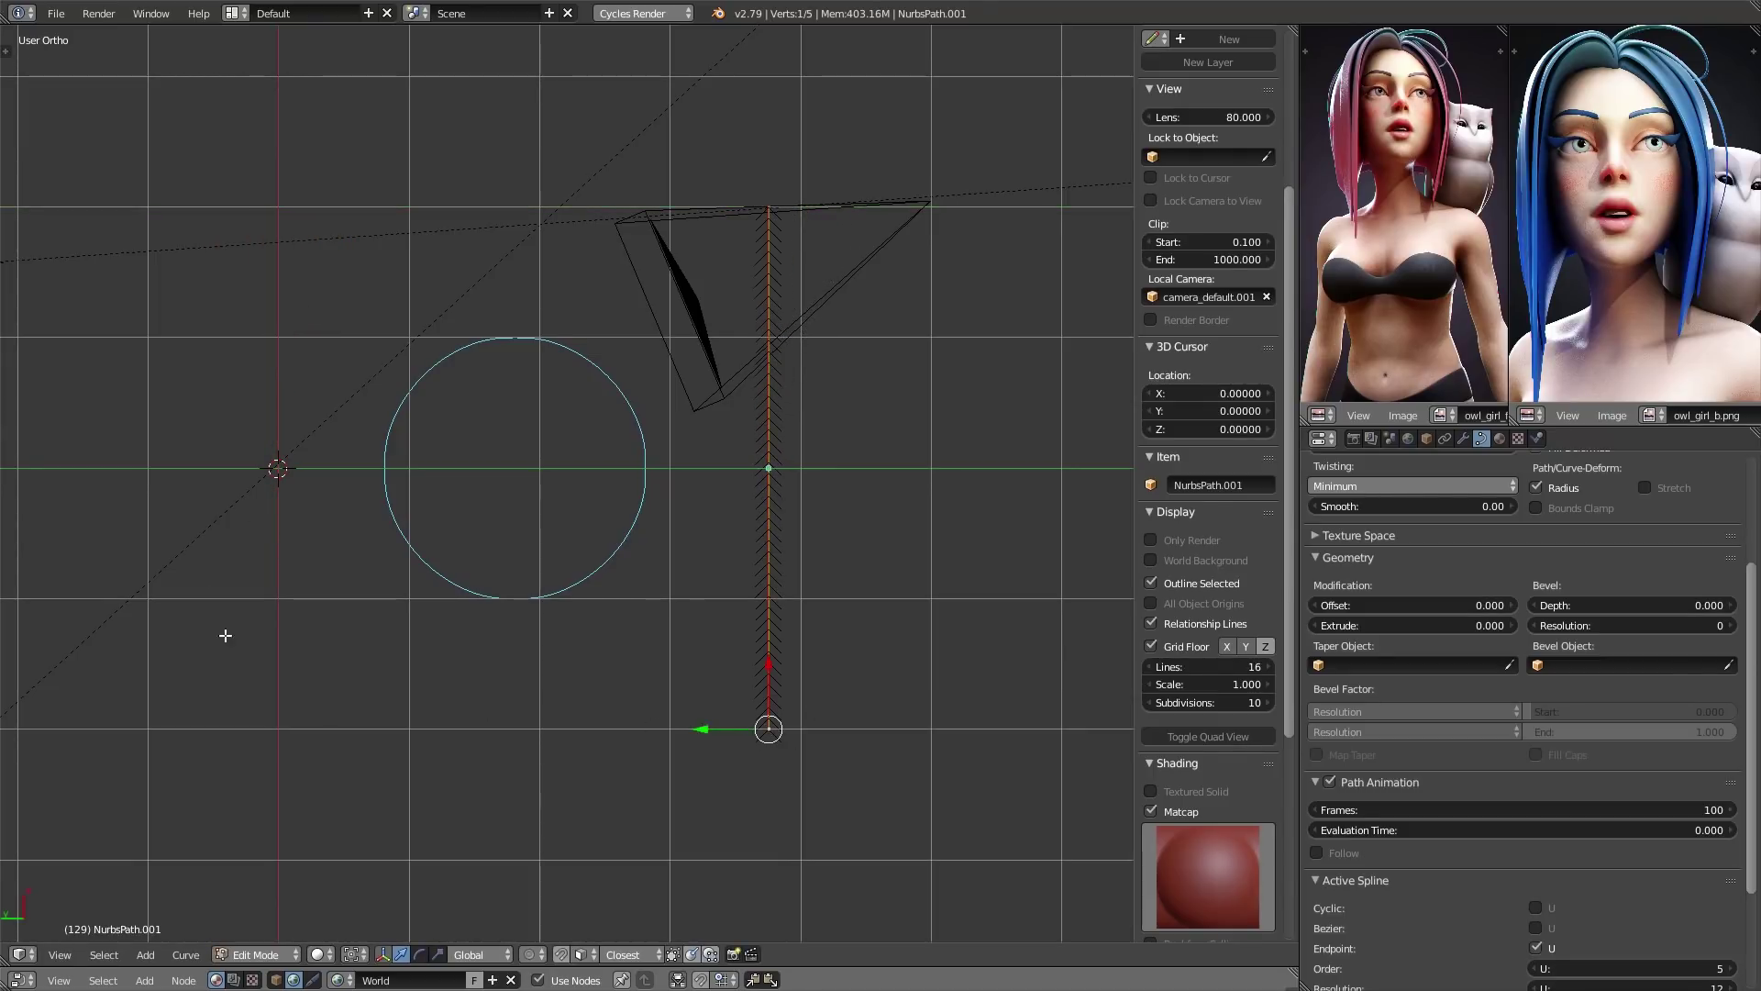
- Offset the taper path's base end point and inner control points along Y, giving the strand a wide base and smooth slope
left_click_drag(709, 735, 804, 743)
right_click(769, 471)
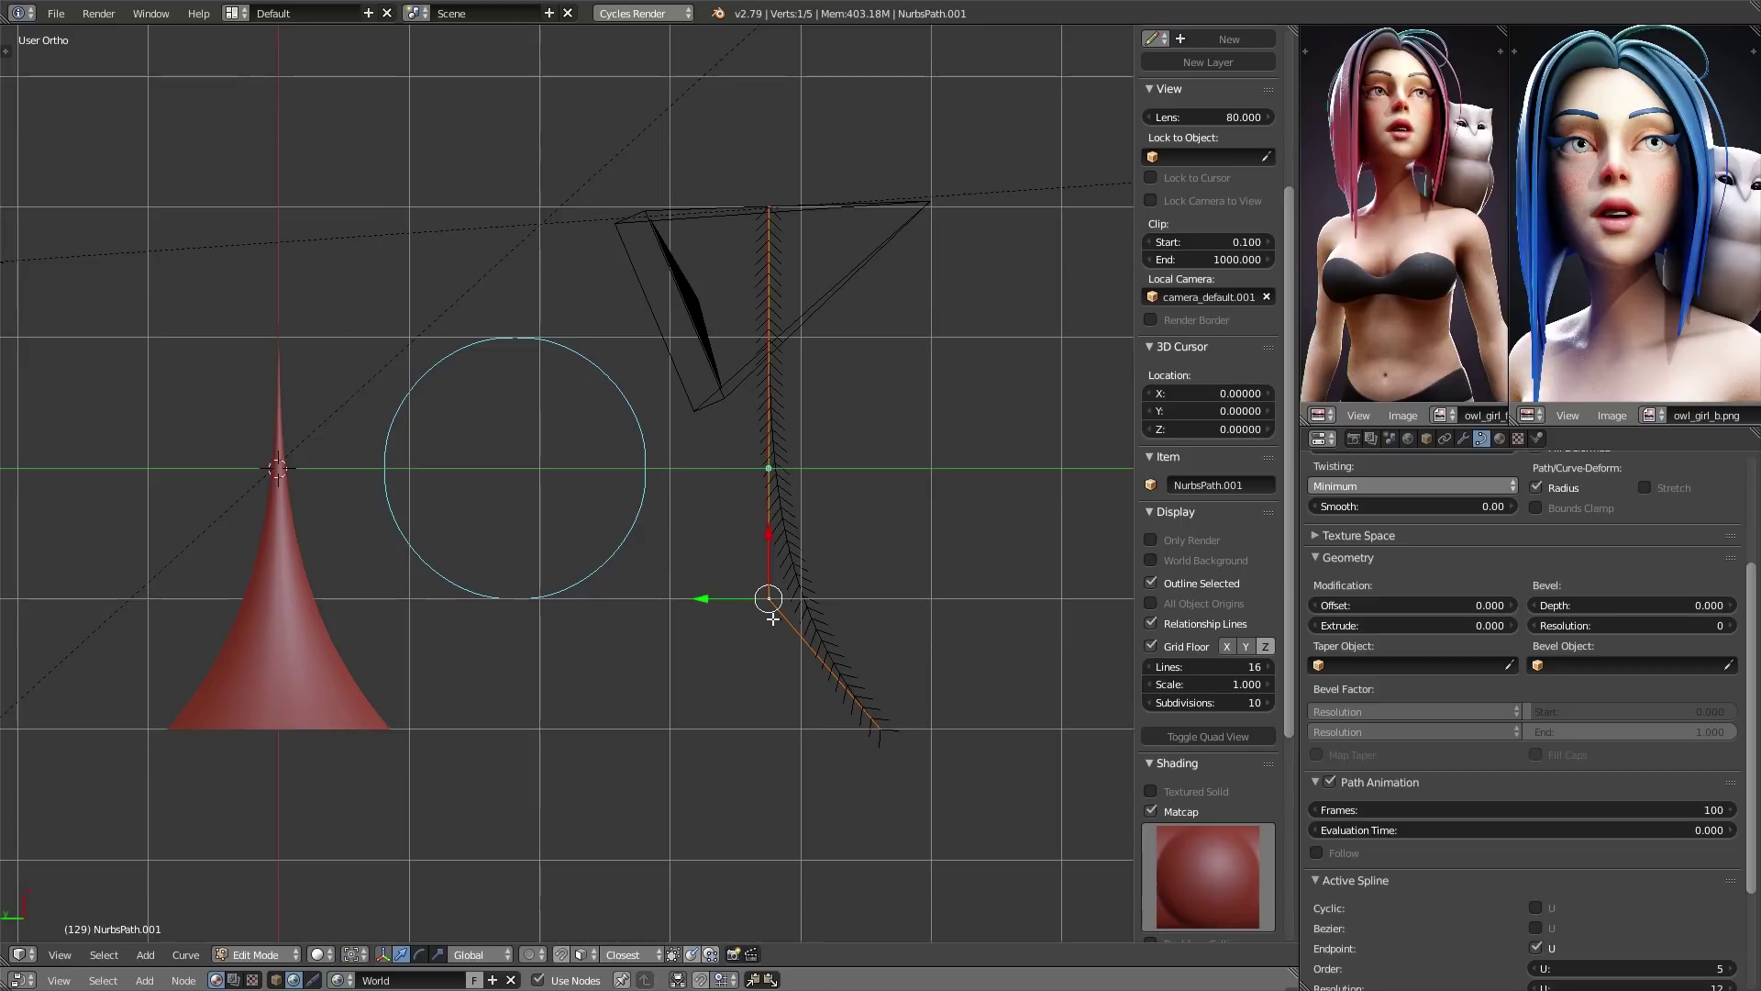
left_click_drag(773, 619, 768, 371)
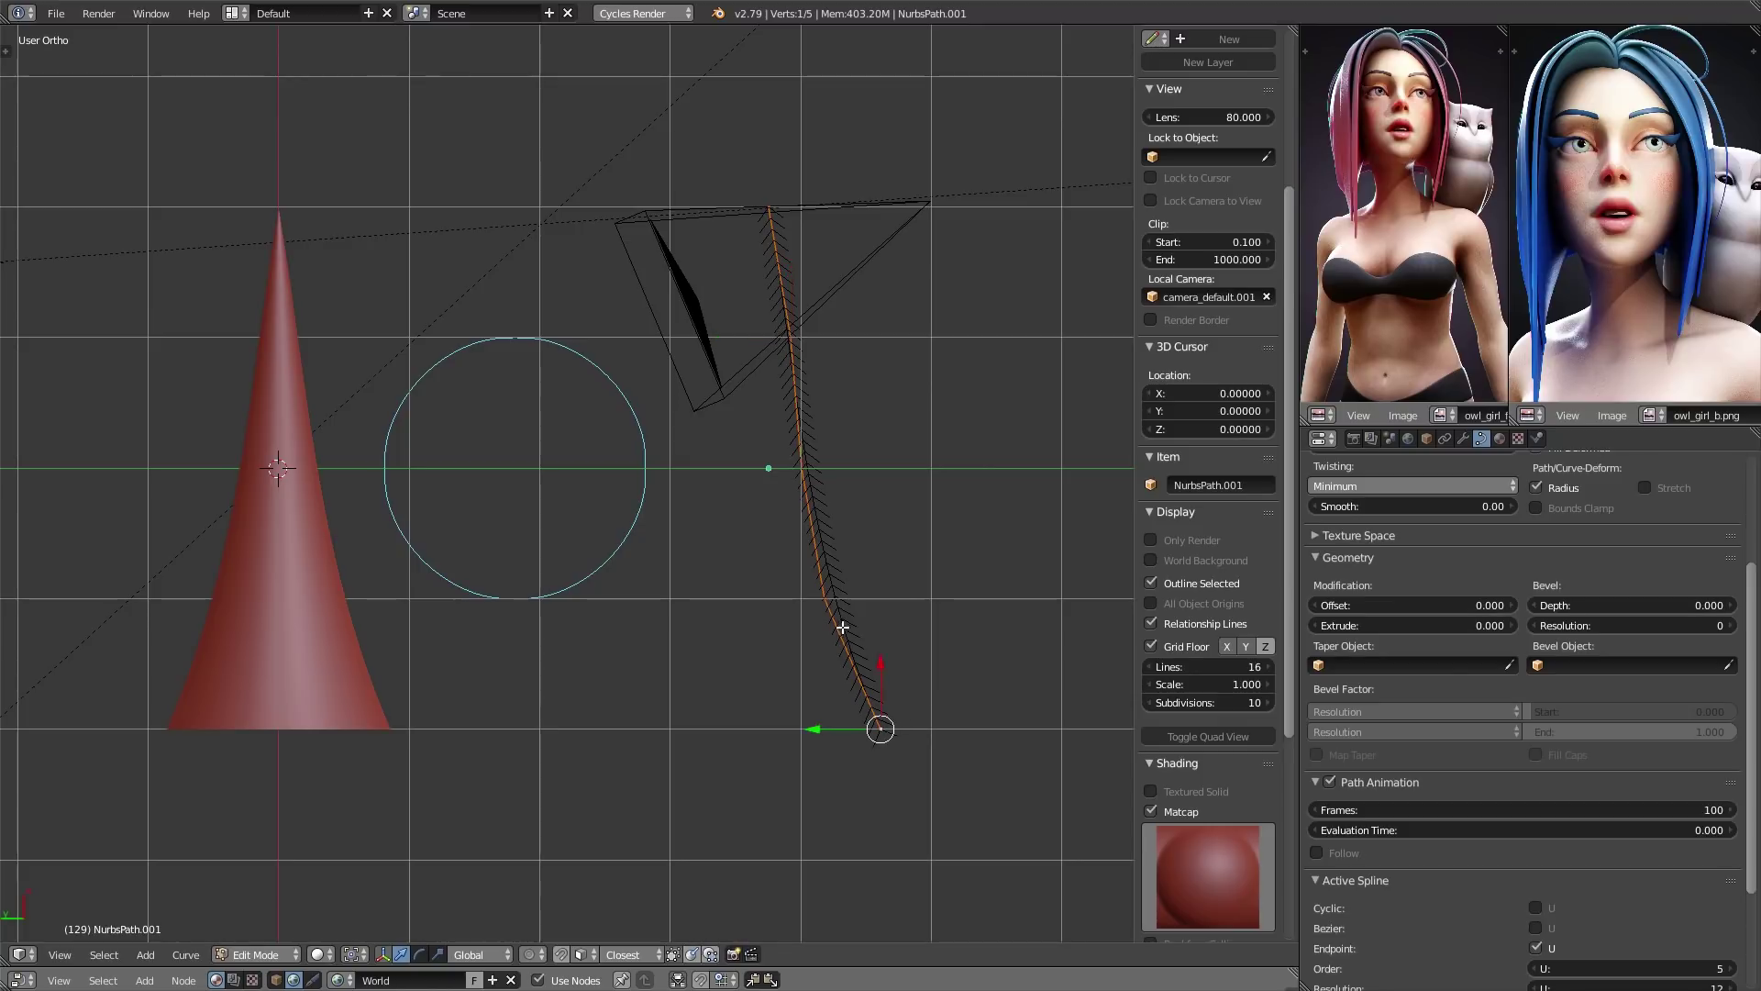
left_click_drag(819, 675, 802, 669)
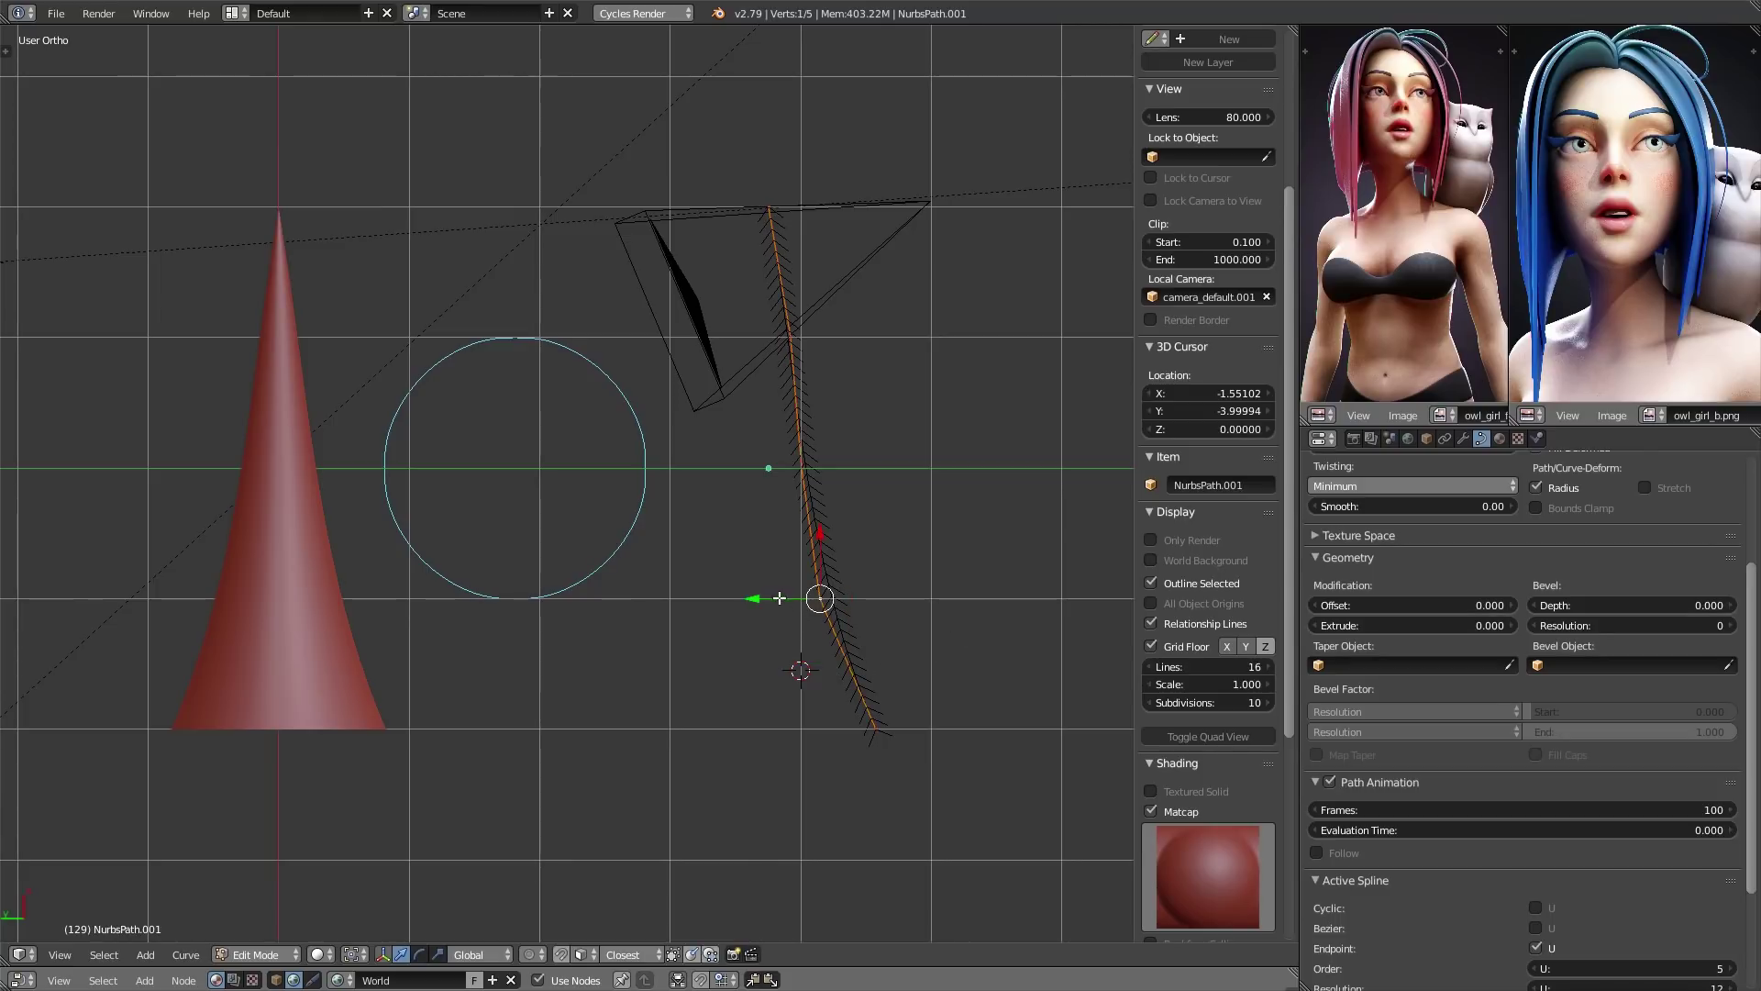
left_click_drag(779, 598, 786, 599)
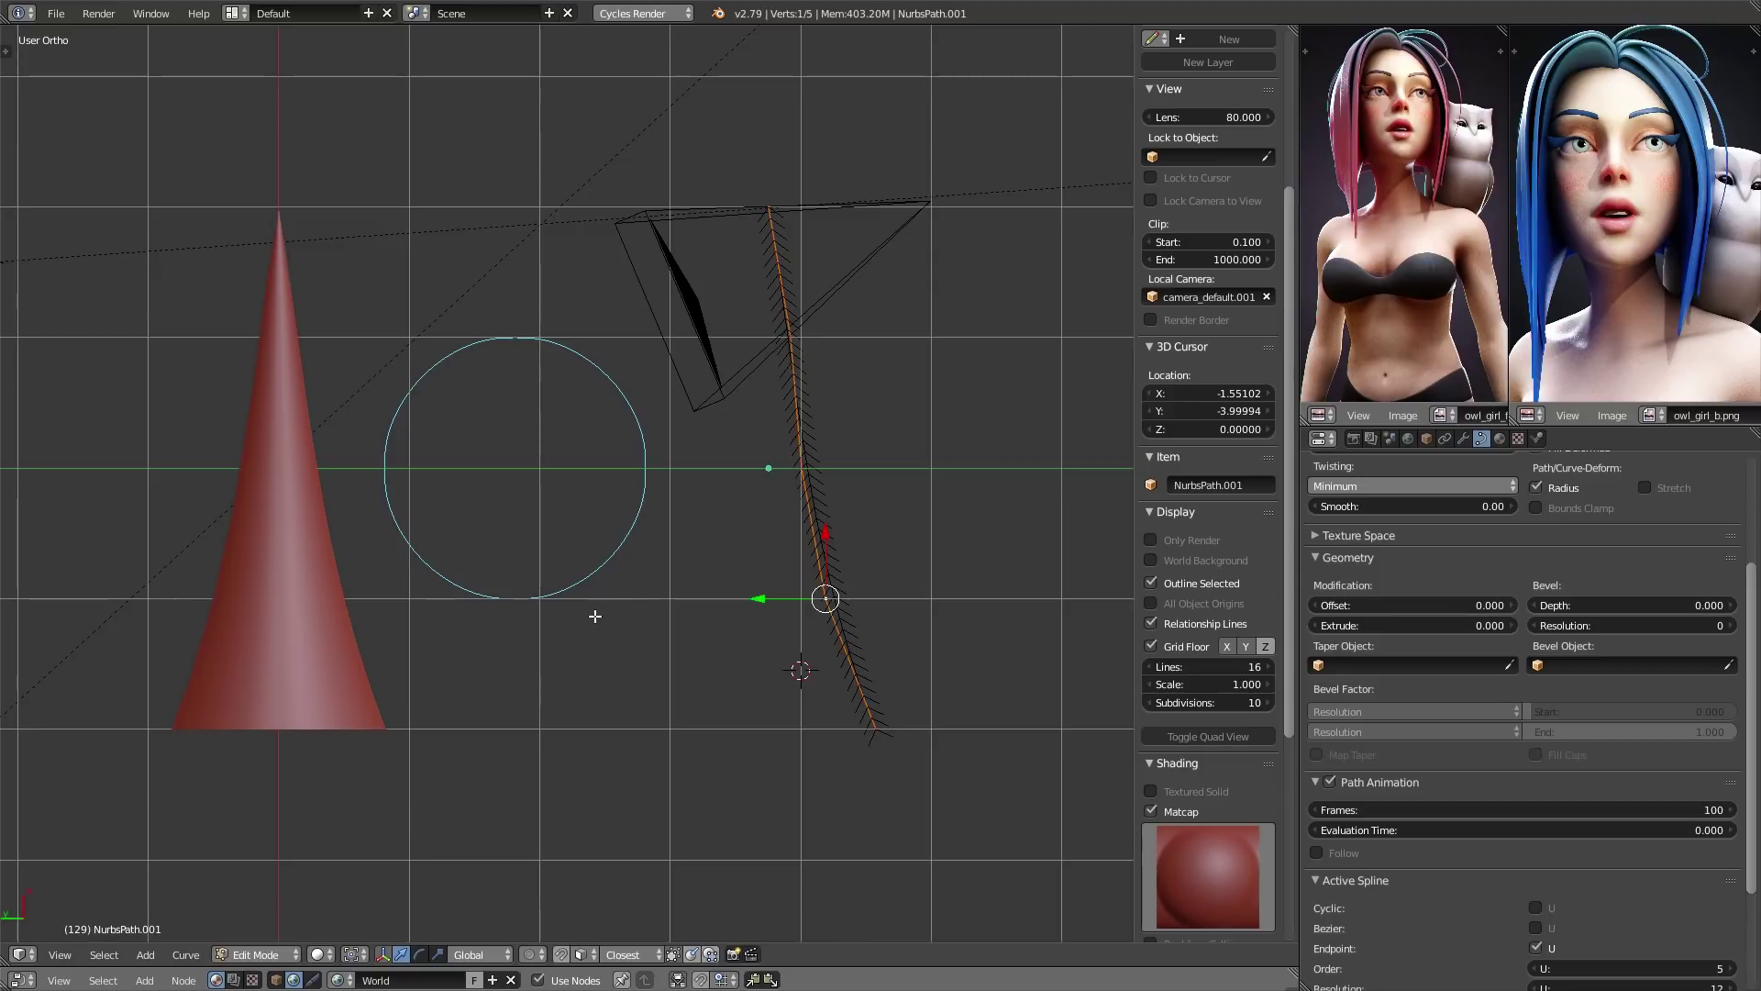
middle_click_drag(611, 708, 493, 630)
middle_click_drag(339, 661, 370, 749)
key("Tab")
- Open the NURBS circle for point editing and move the three points on its side facing the strand inward along Y
right_click(590, 569)
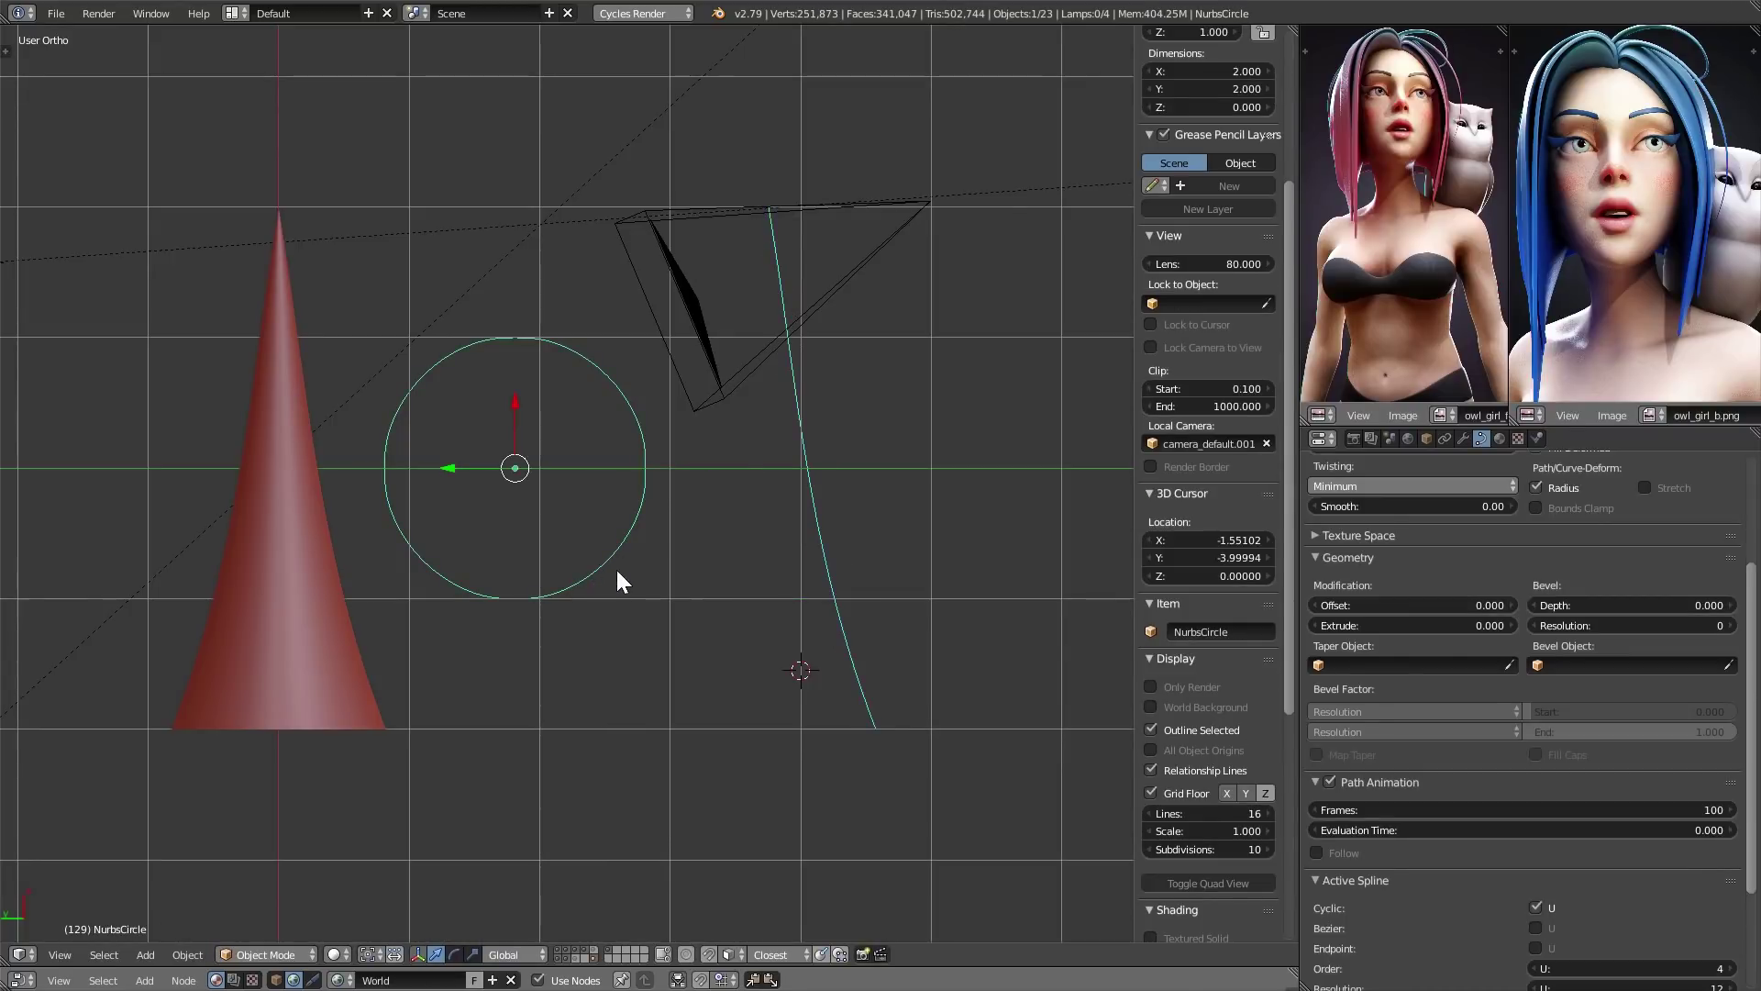
key("Tab")
middle_click_drag(639, 620, 752, 644, "shift")
middle_click_drag(752, 644, 760, 662, "ctrl")
mouse_move(760, 662)
middle_mouse_down("shift")
mouse_move(798, 621)
mouse_move(751, 641)
middle_mouse_up("shift")
right_click(692, 605)
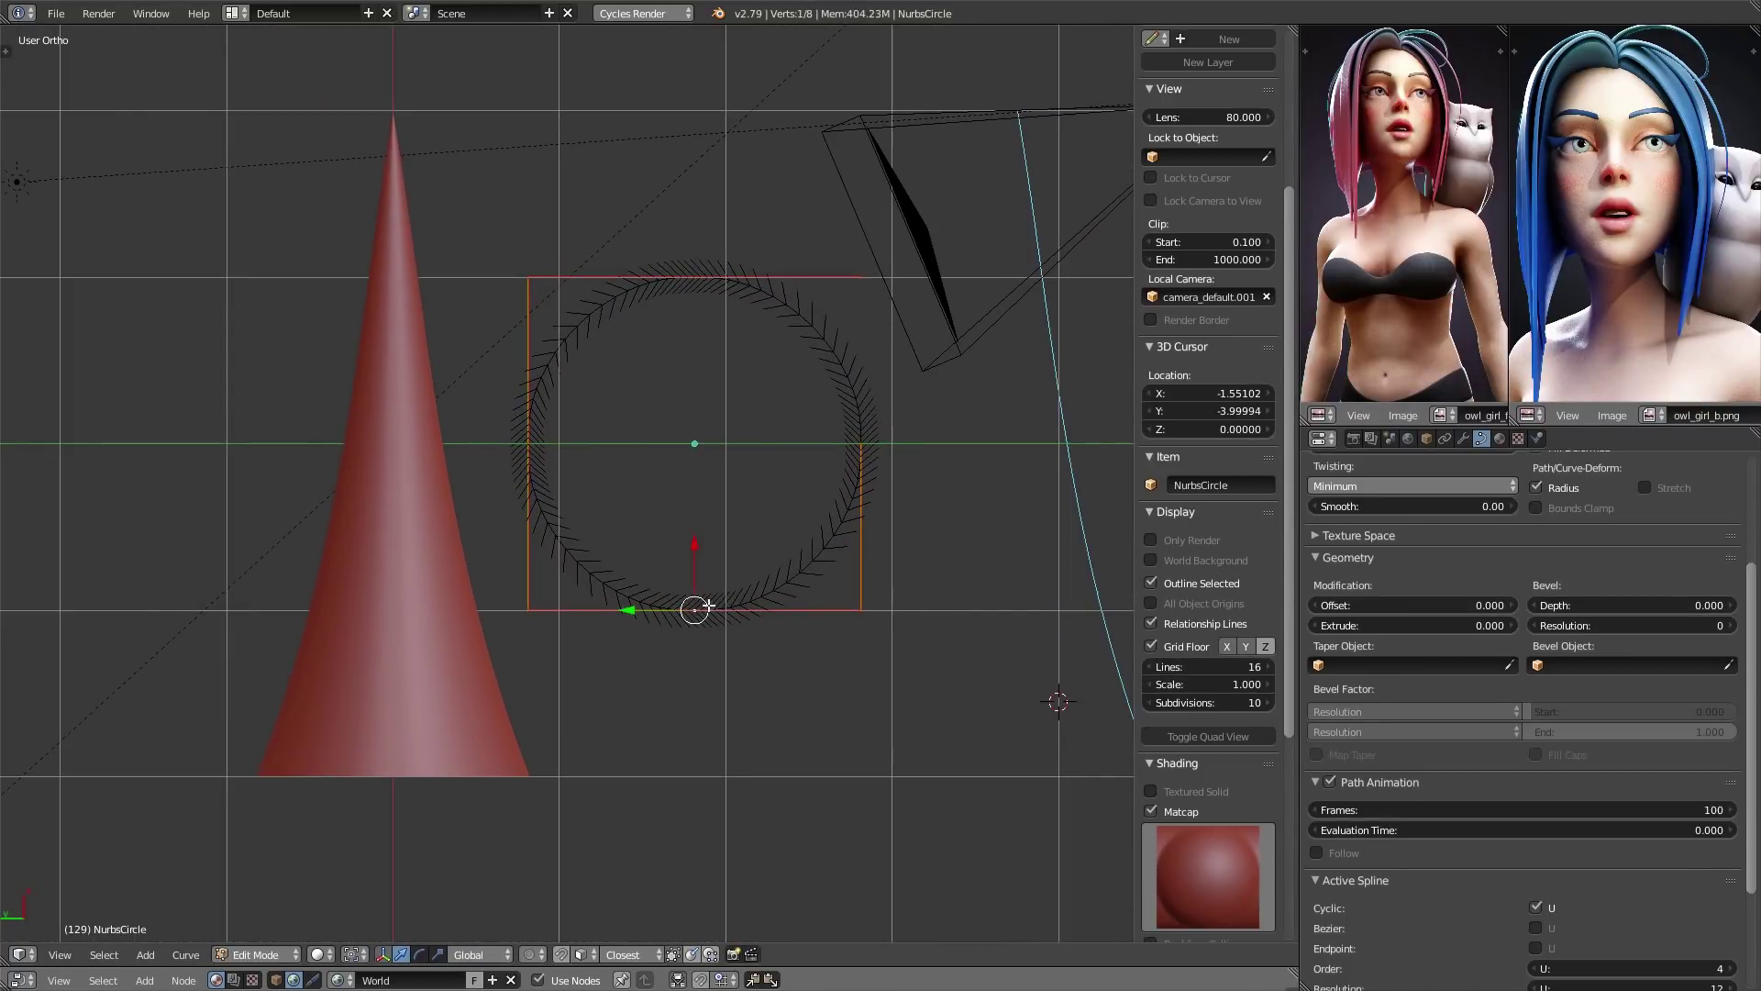
key("g")
right_click(849, 553)
mouse_move(909, 649)
middle_mouse_down()
mouse_move(854, 597)
mouse_move(900, 637)
middle_mouse_up()
right_click(523, 452)
key("g")
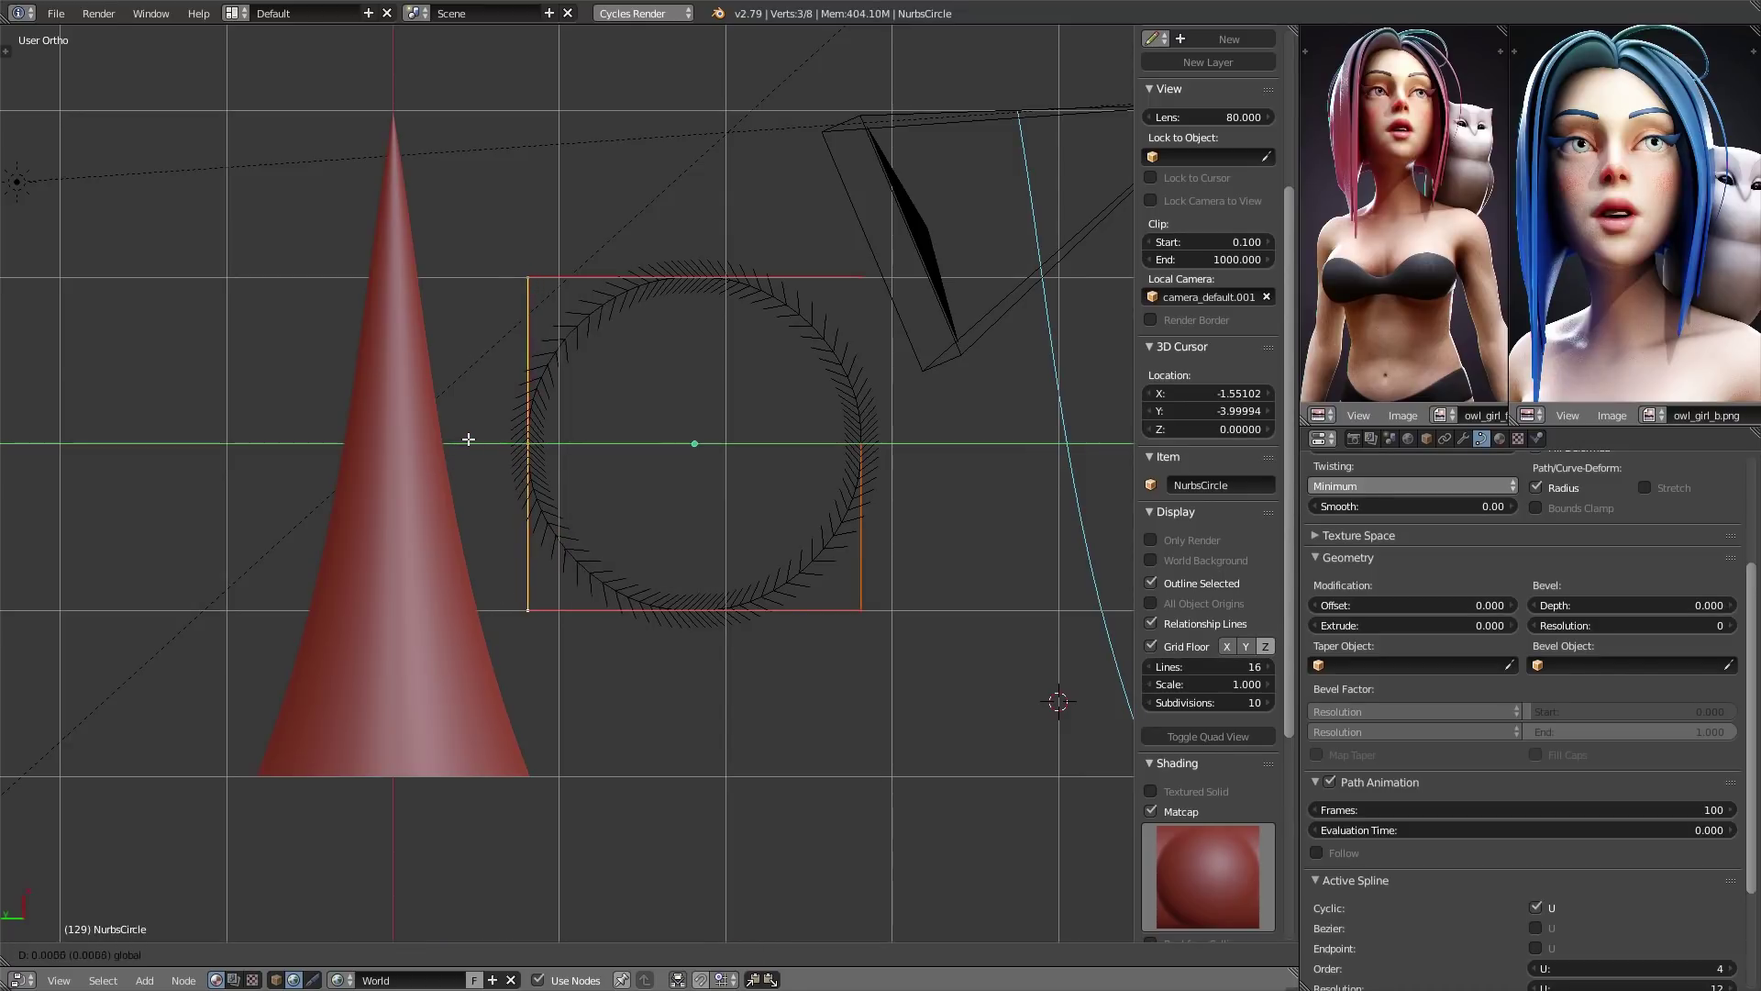
left_click(589, 443)
- Move the three points on the circle's opposite side inward along Y to flatten the profile into a narrow oval
middle_click_drag(739, 619, 725, 657)
right_click(768, 587)
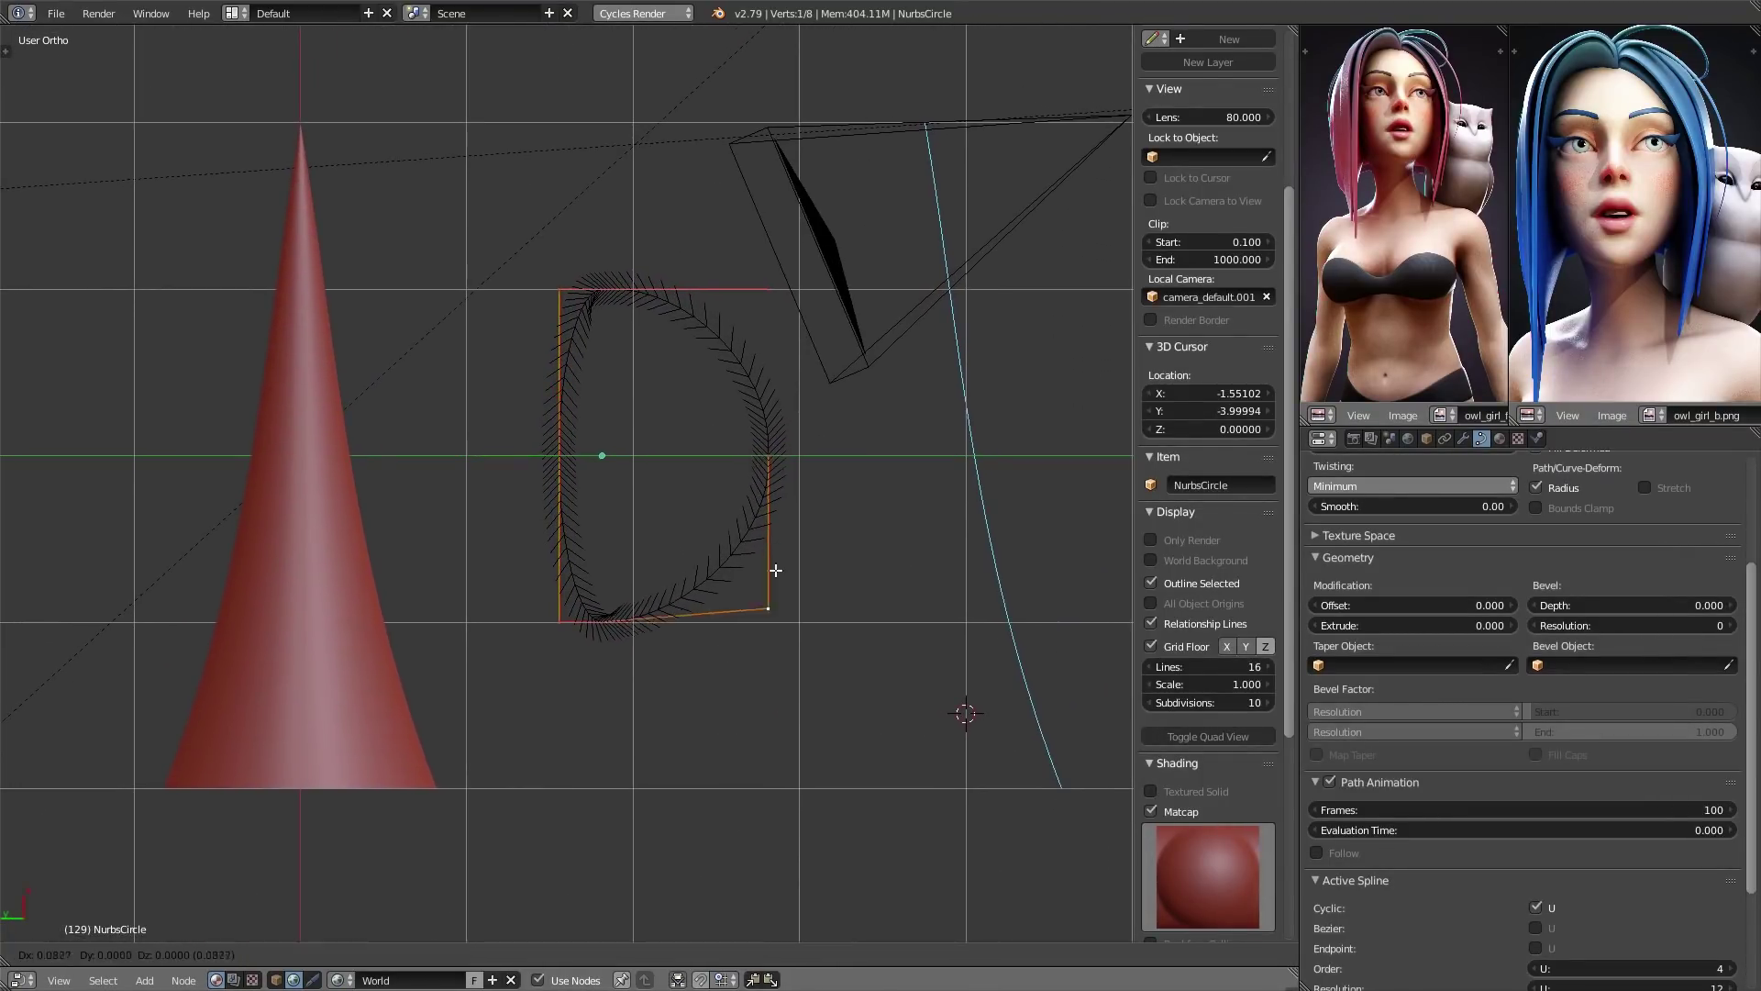
right_click(773, 471, "shift")
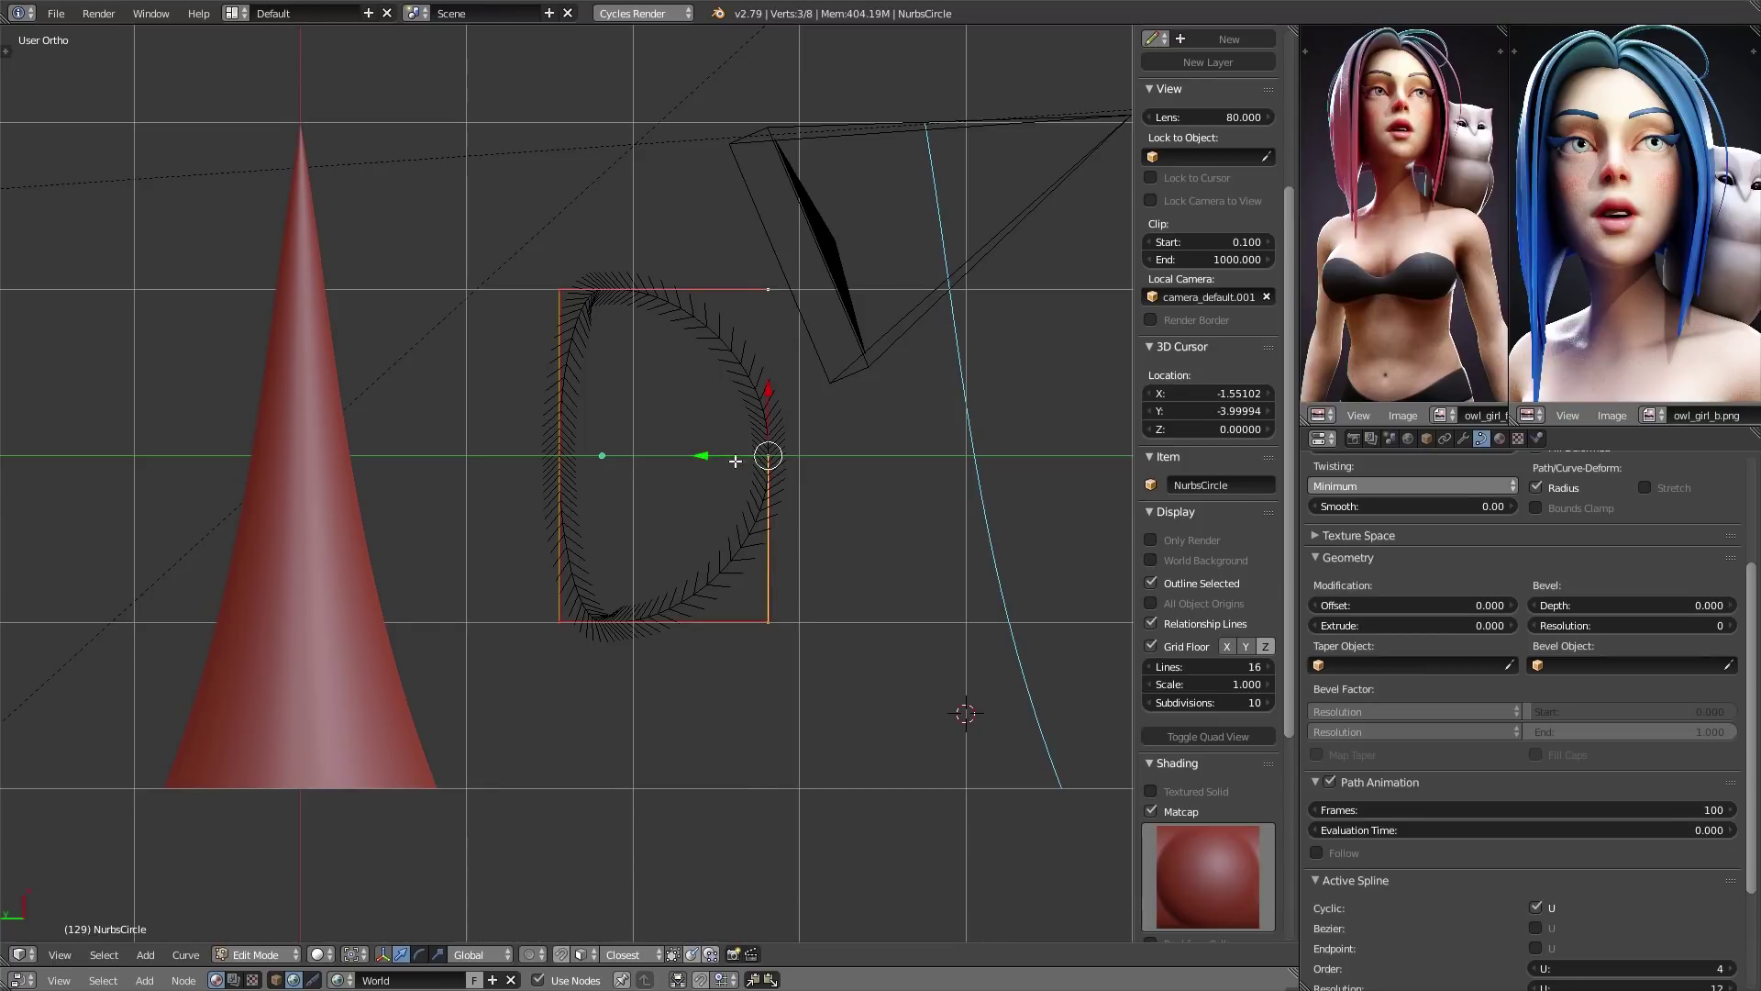
key("g")
key("x")
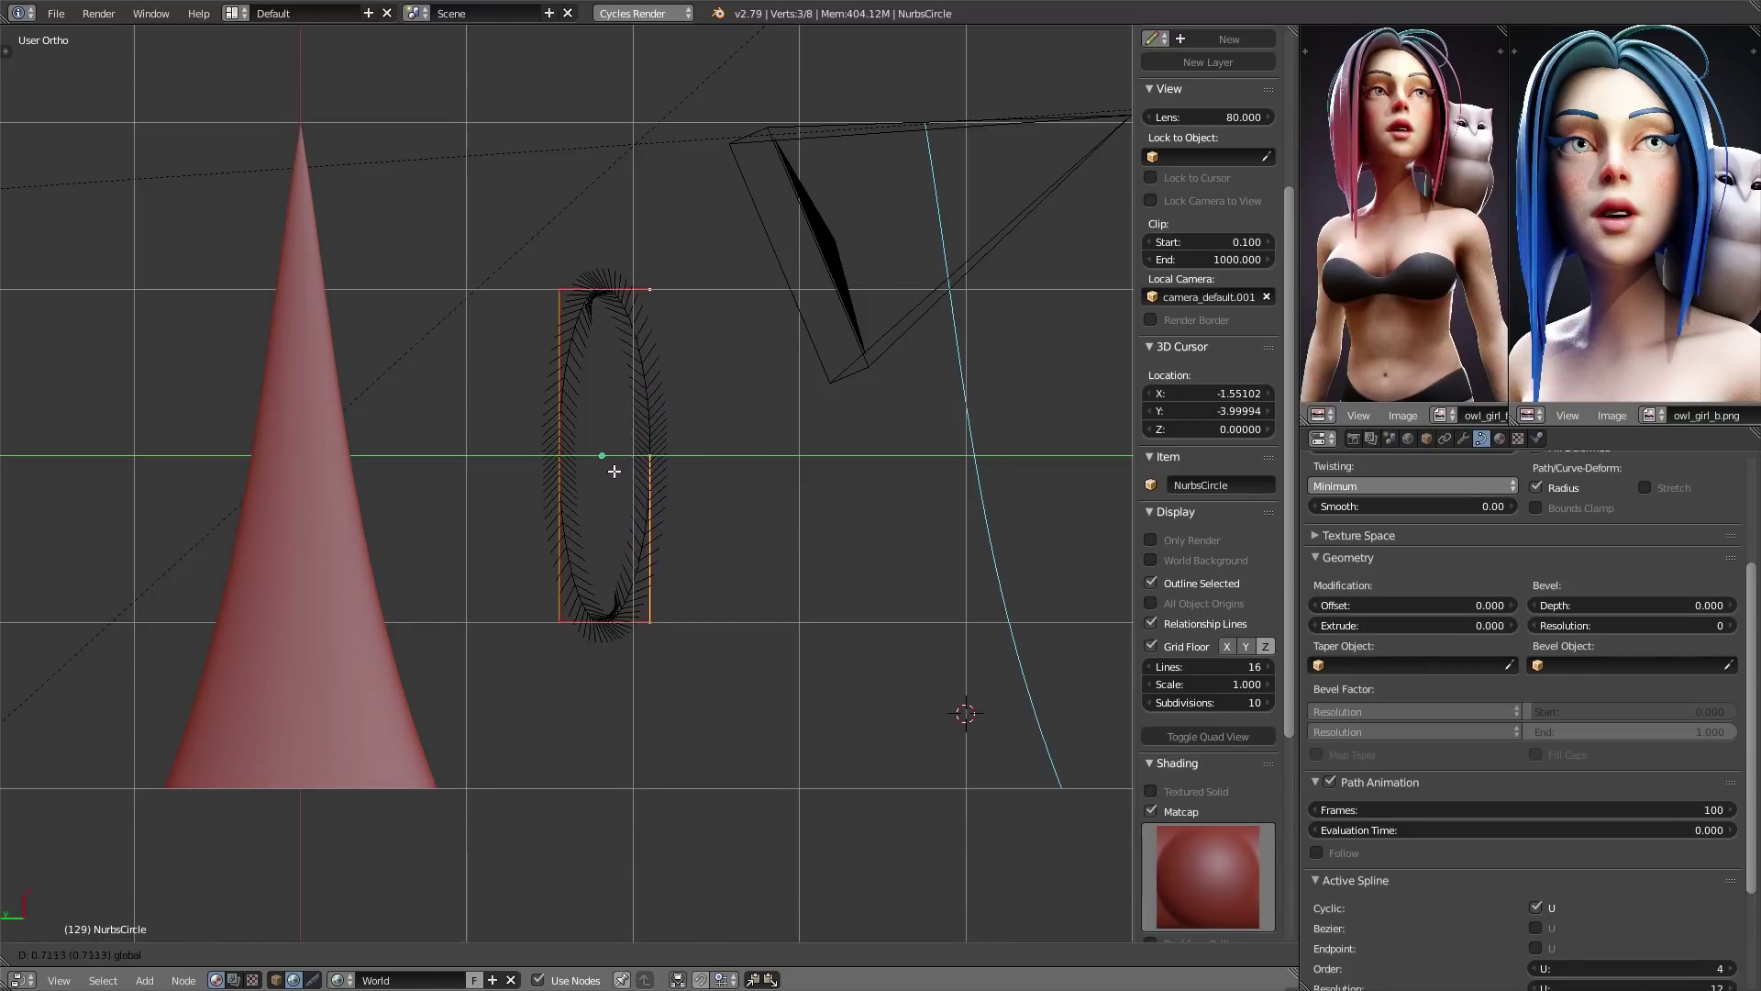
left_click(609, 471)
- Move the middle point on the profile's outer side about 0.25 units in the negative Y direction to form a ridge
middle_click_drag(734, 595, 774, 555)
key("g")
key("y")
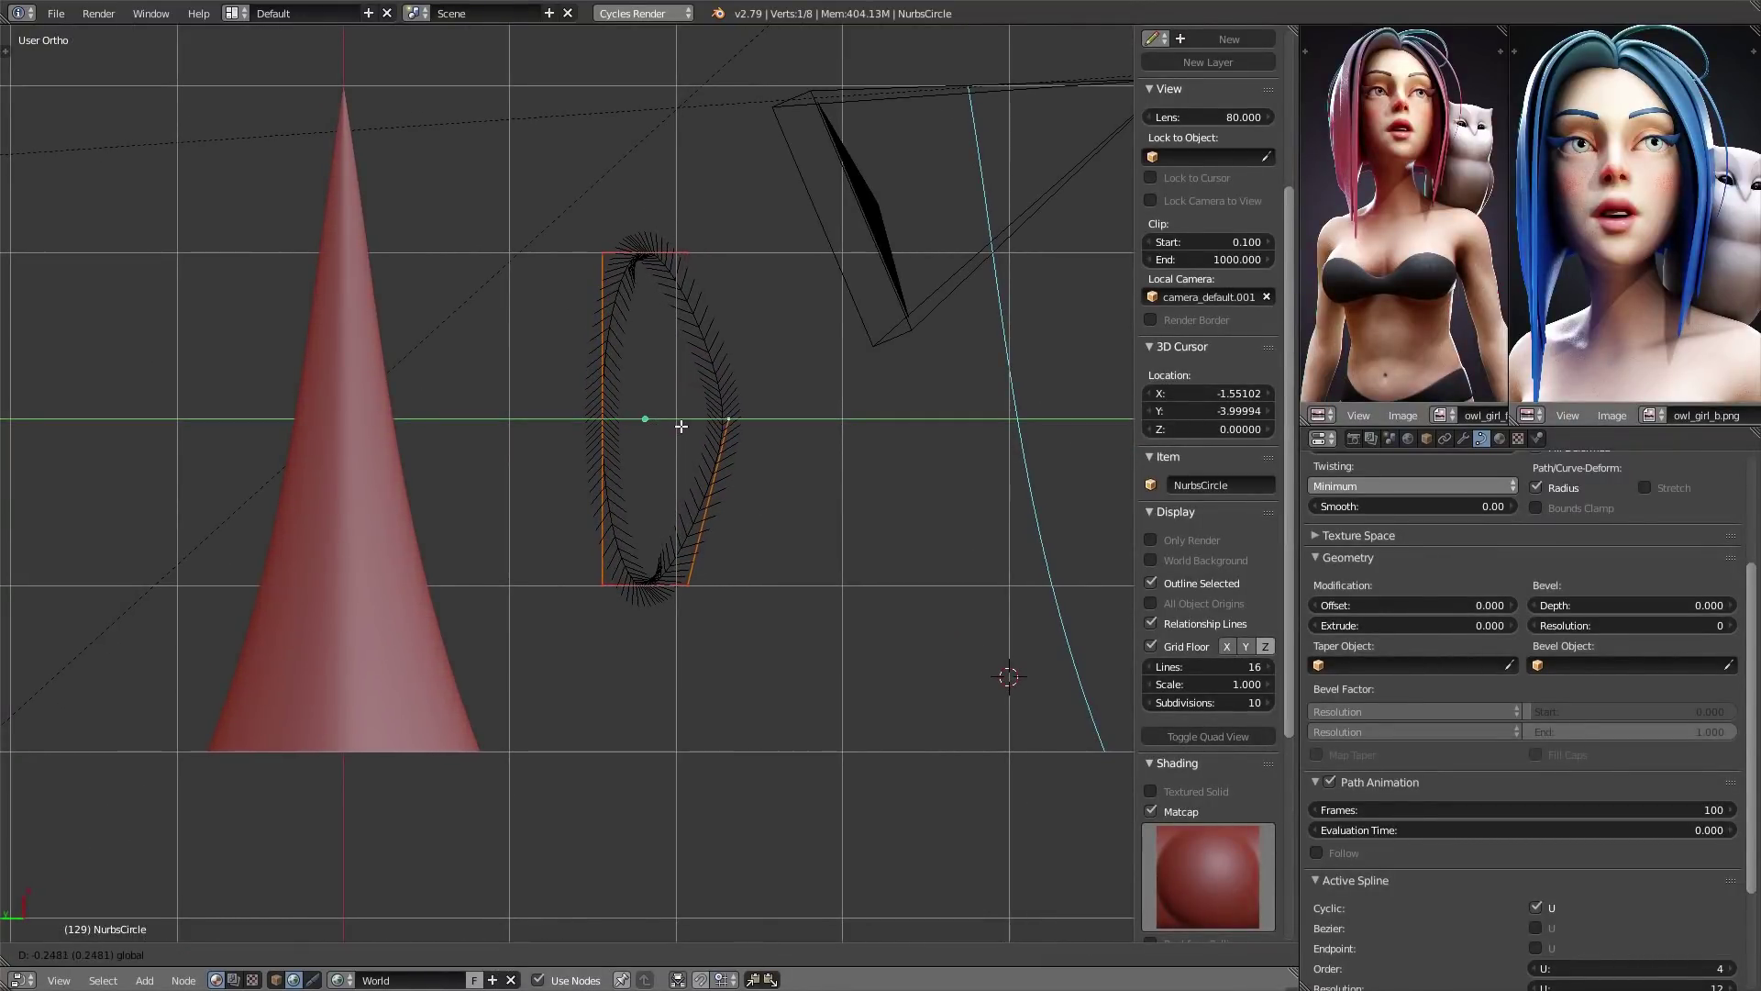
left_click(684, 424)
middle_click_drag(683, 424, 436, 545)
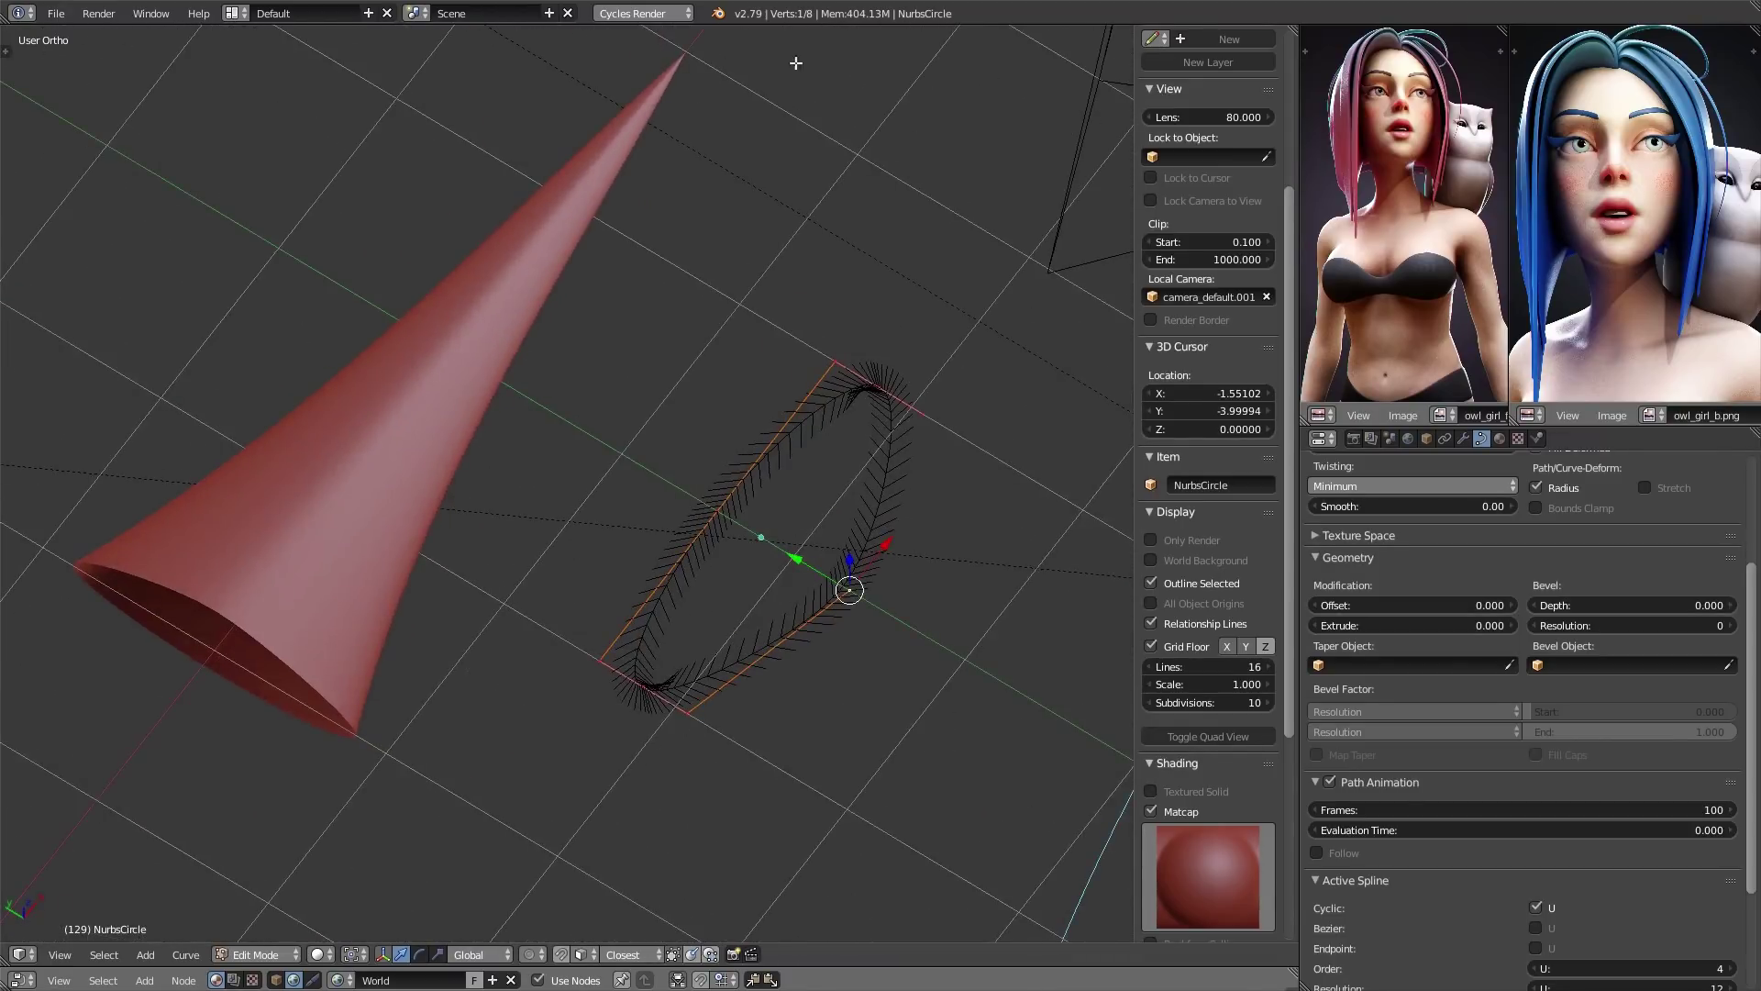
middle_click_drag(840, 487, 902, 543)
- Scale the three points at each end of the profile closer together along Y to sharpen the strand's edges
right_click(799, 589)
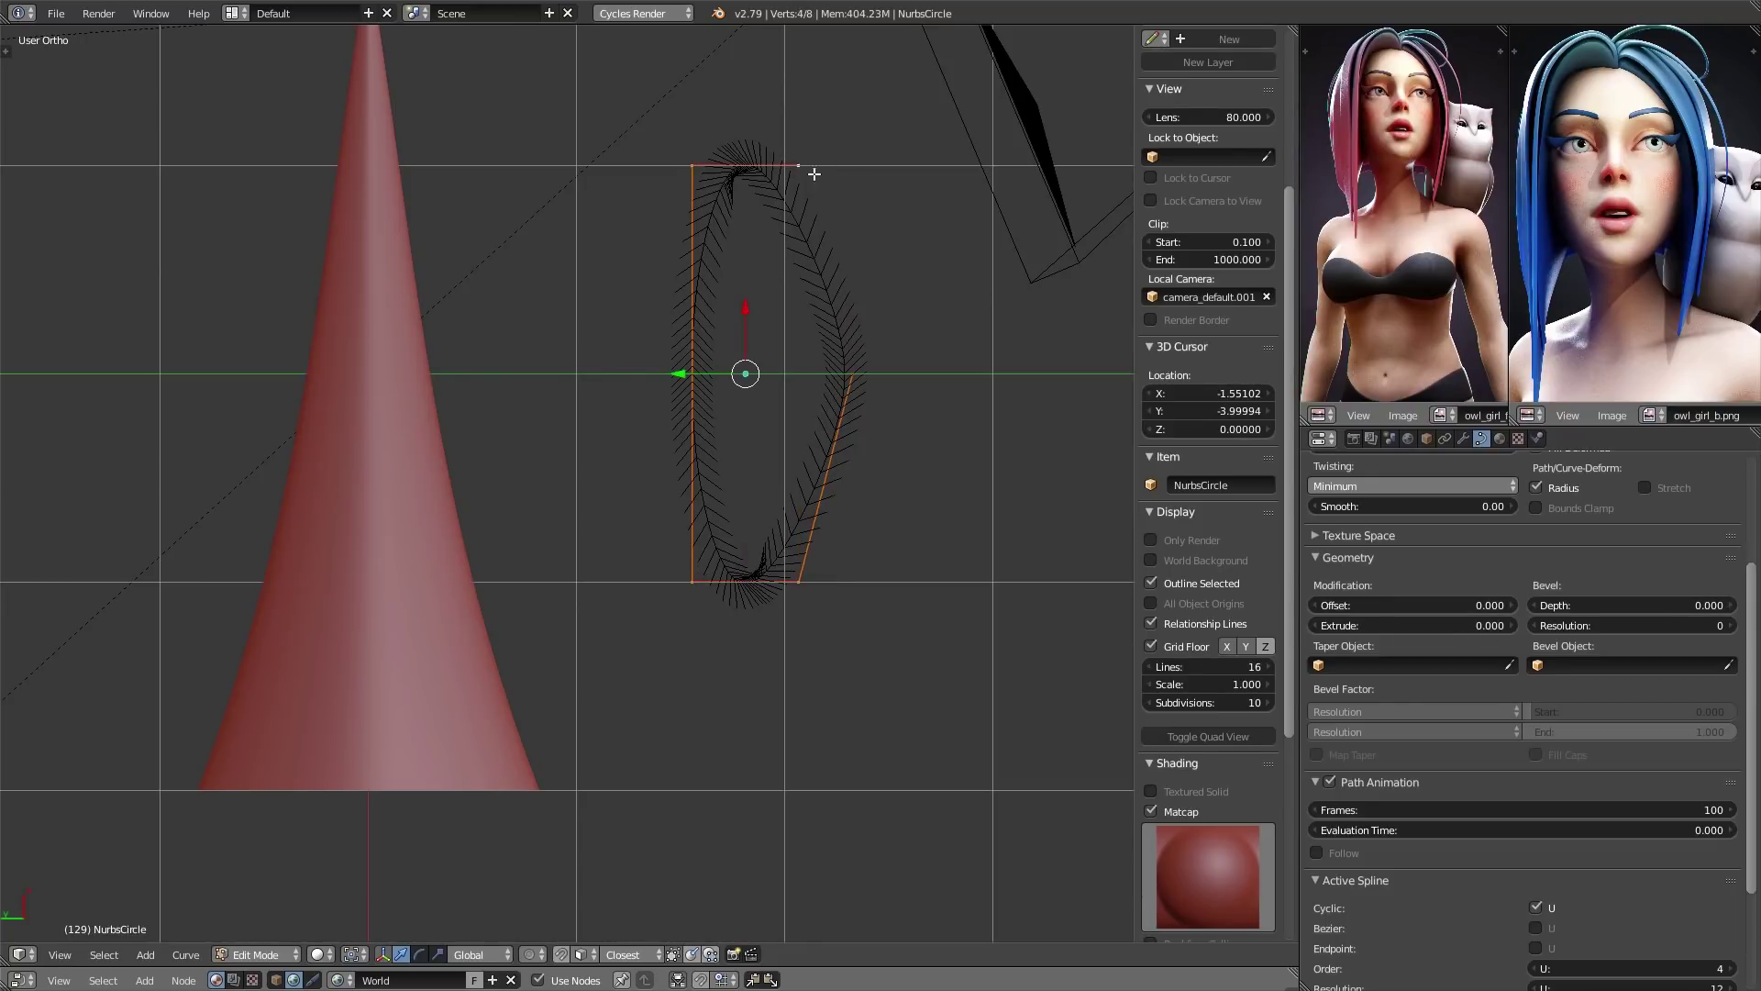
key("s")
key("s")
right_click(834, 524)
key("s")
key("z")
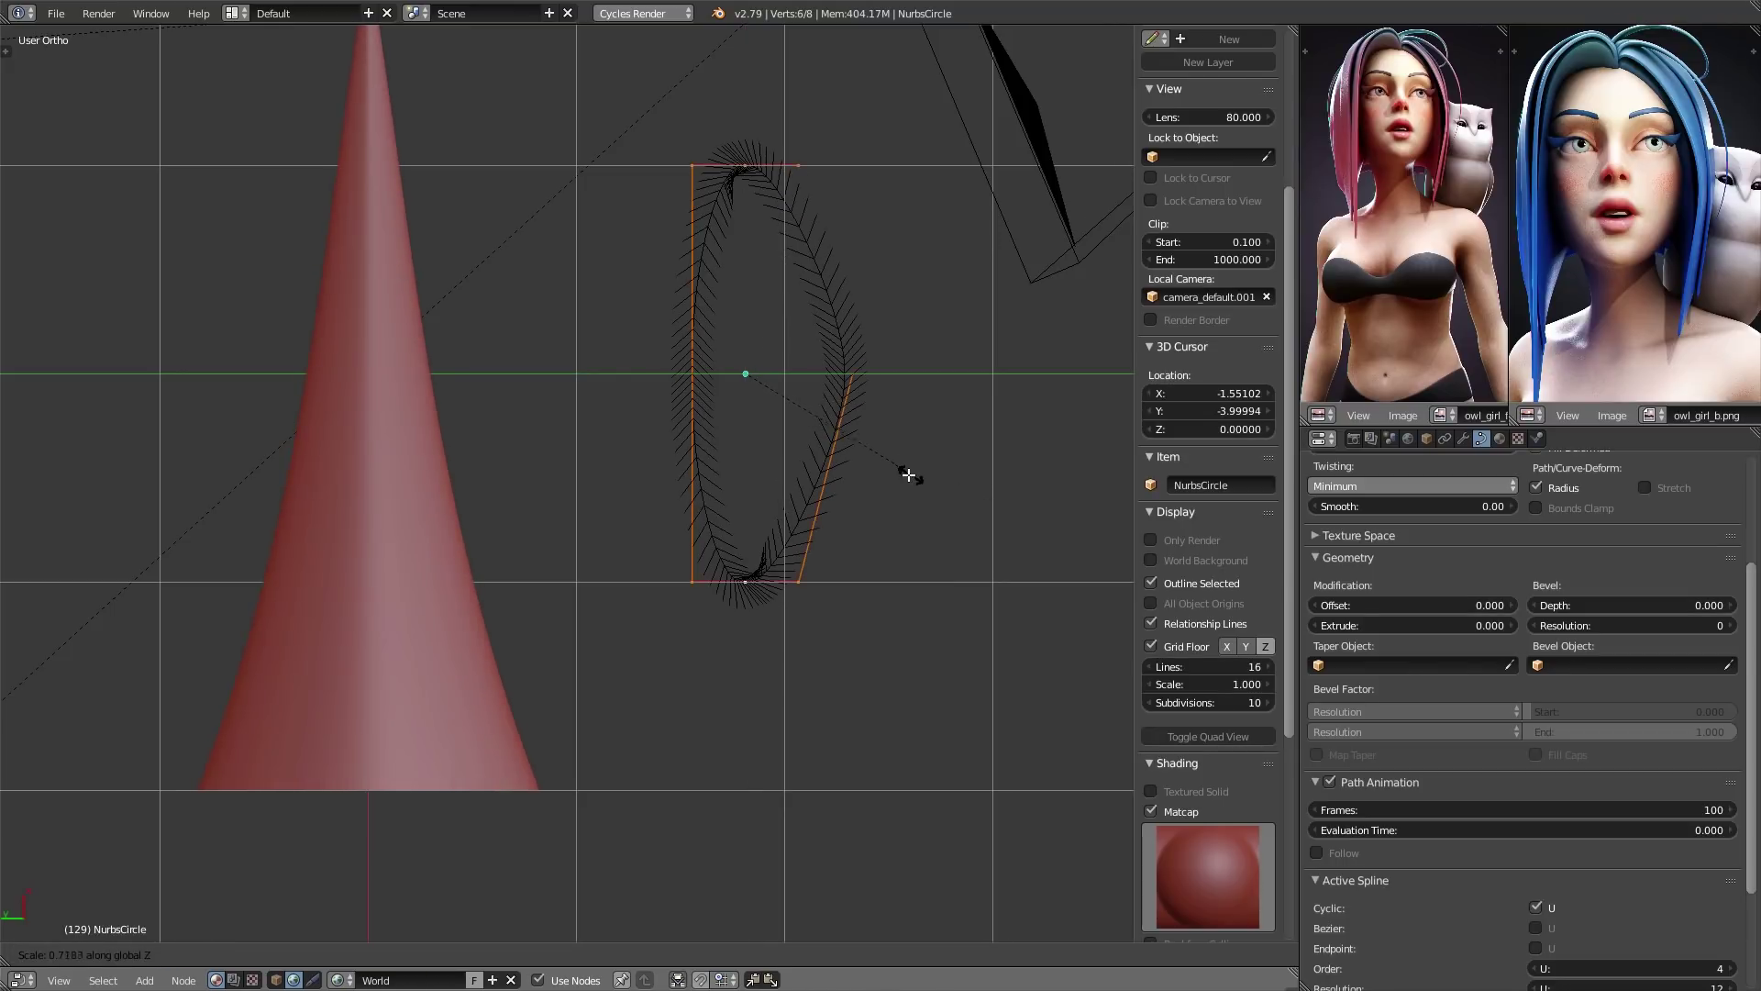
key("y")
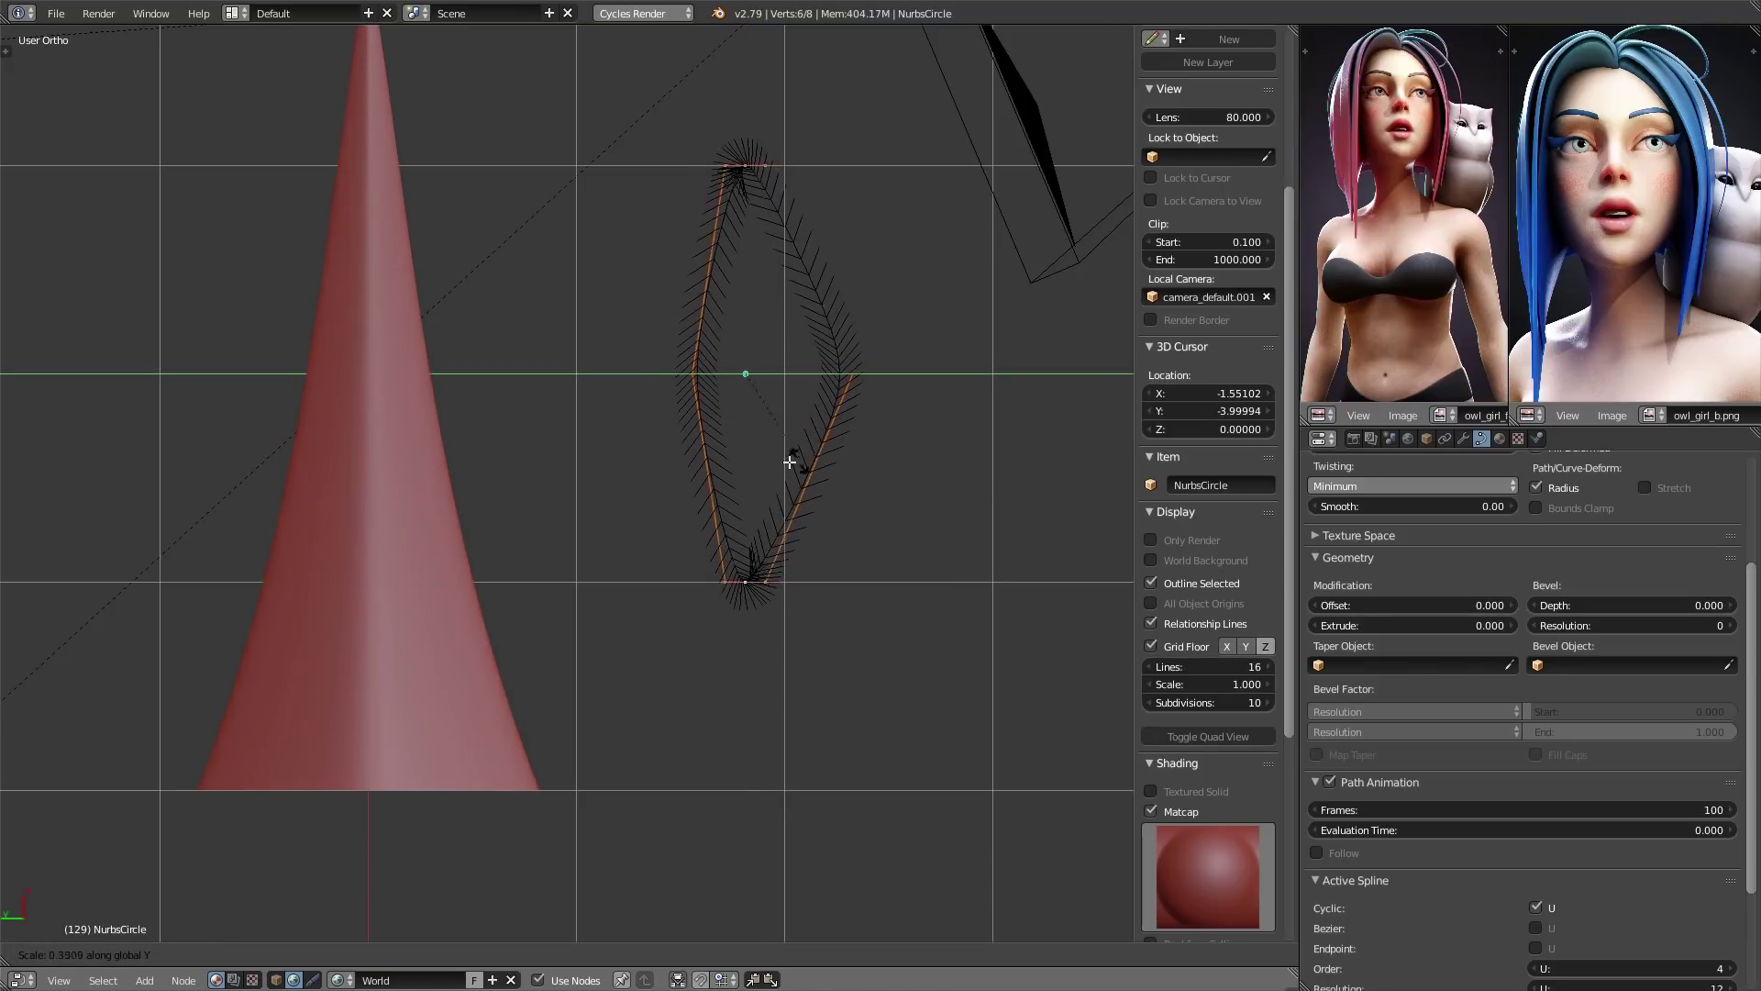
left_click(848, 470)
middle_click_drag(877, 566, 1073, 711)
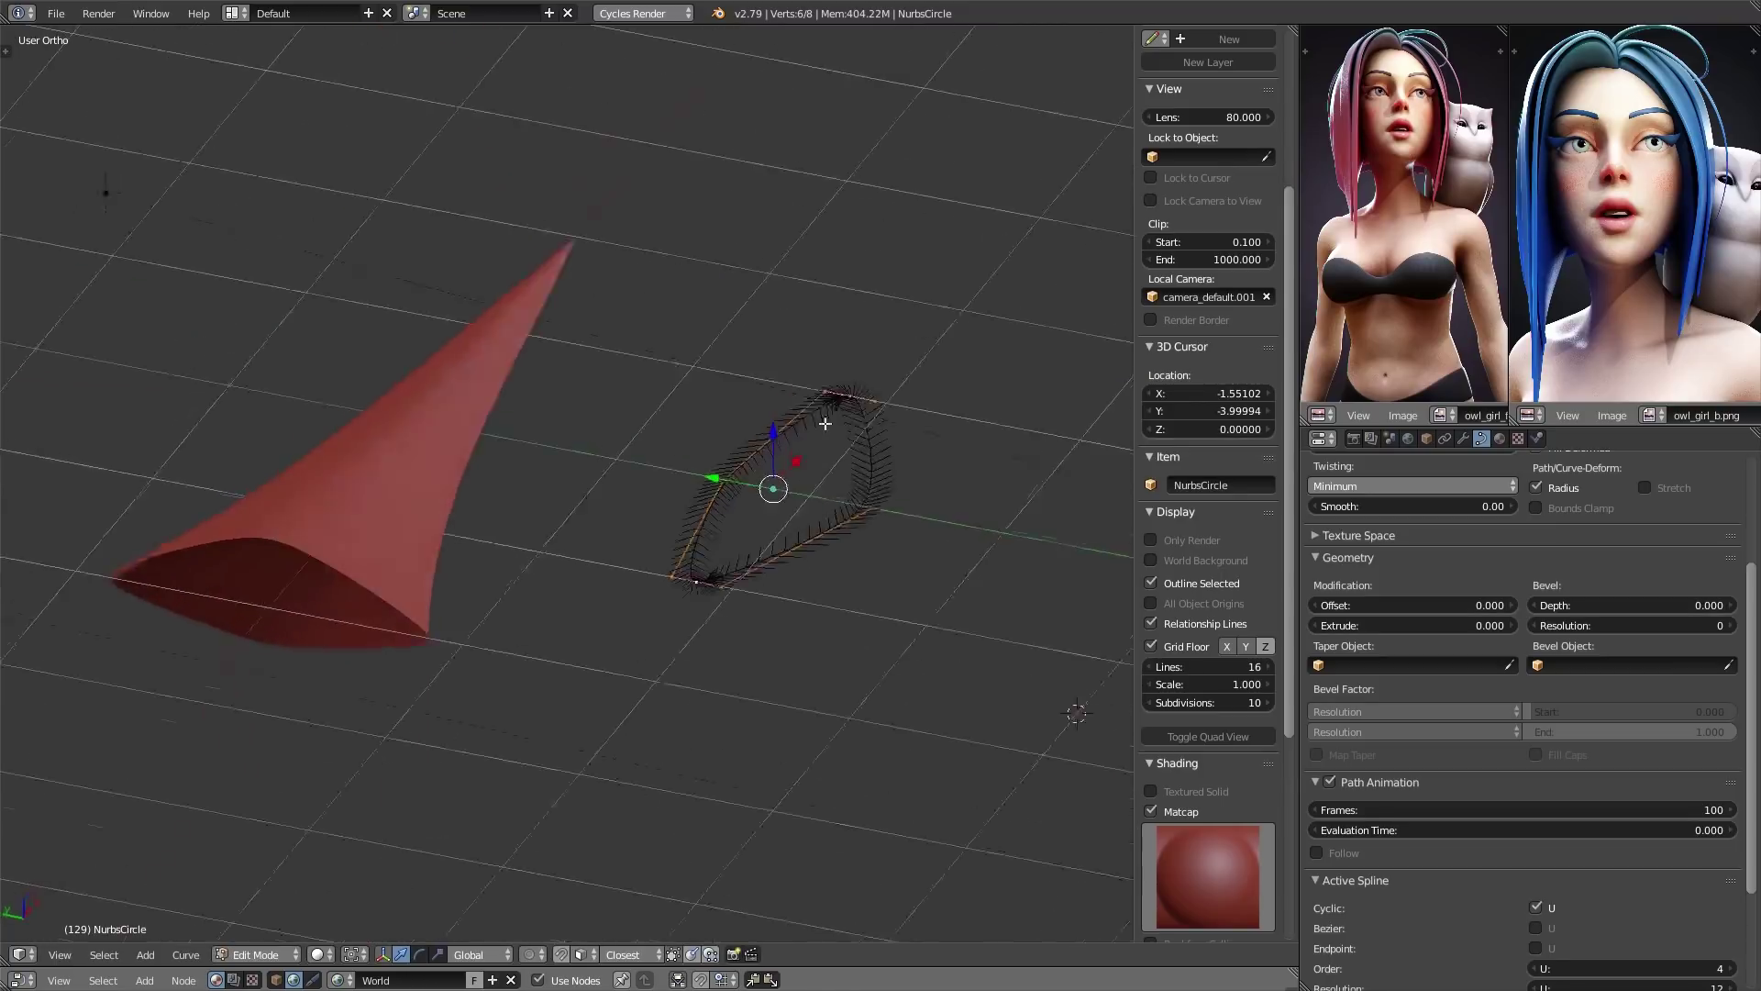
middle_click_drag(629, 573, 750, 476, "shift")
scroll(706, 434, "up", 5)
scroll(642, 491, "up", 2)
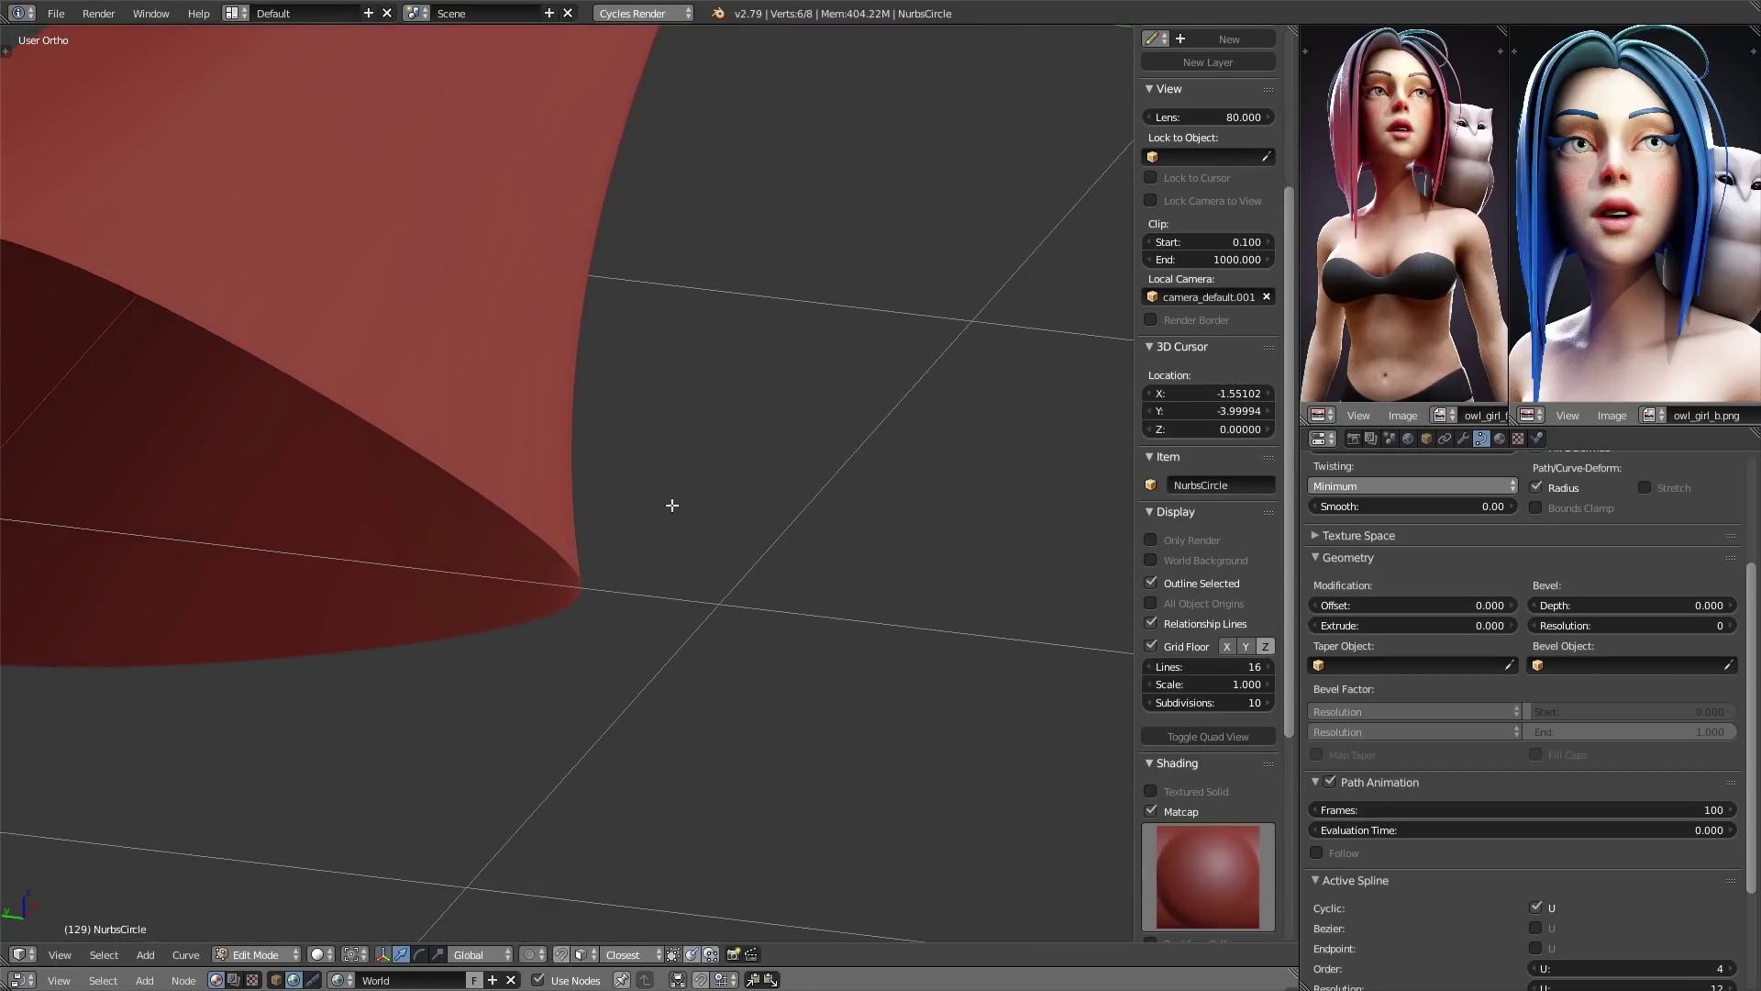
scroll(673, 503, "down", 9)
- Reopen the taper path for point editing and move two of its inner control points outward to straighten the taper's slope
middle_click_drag(861, 538, 770, 581)
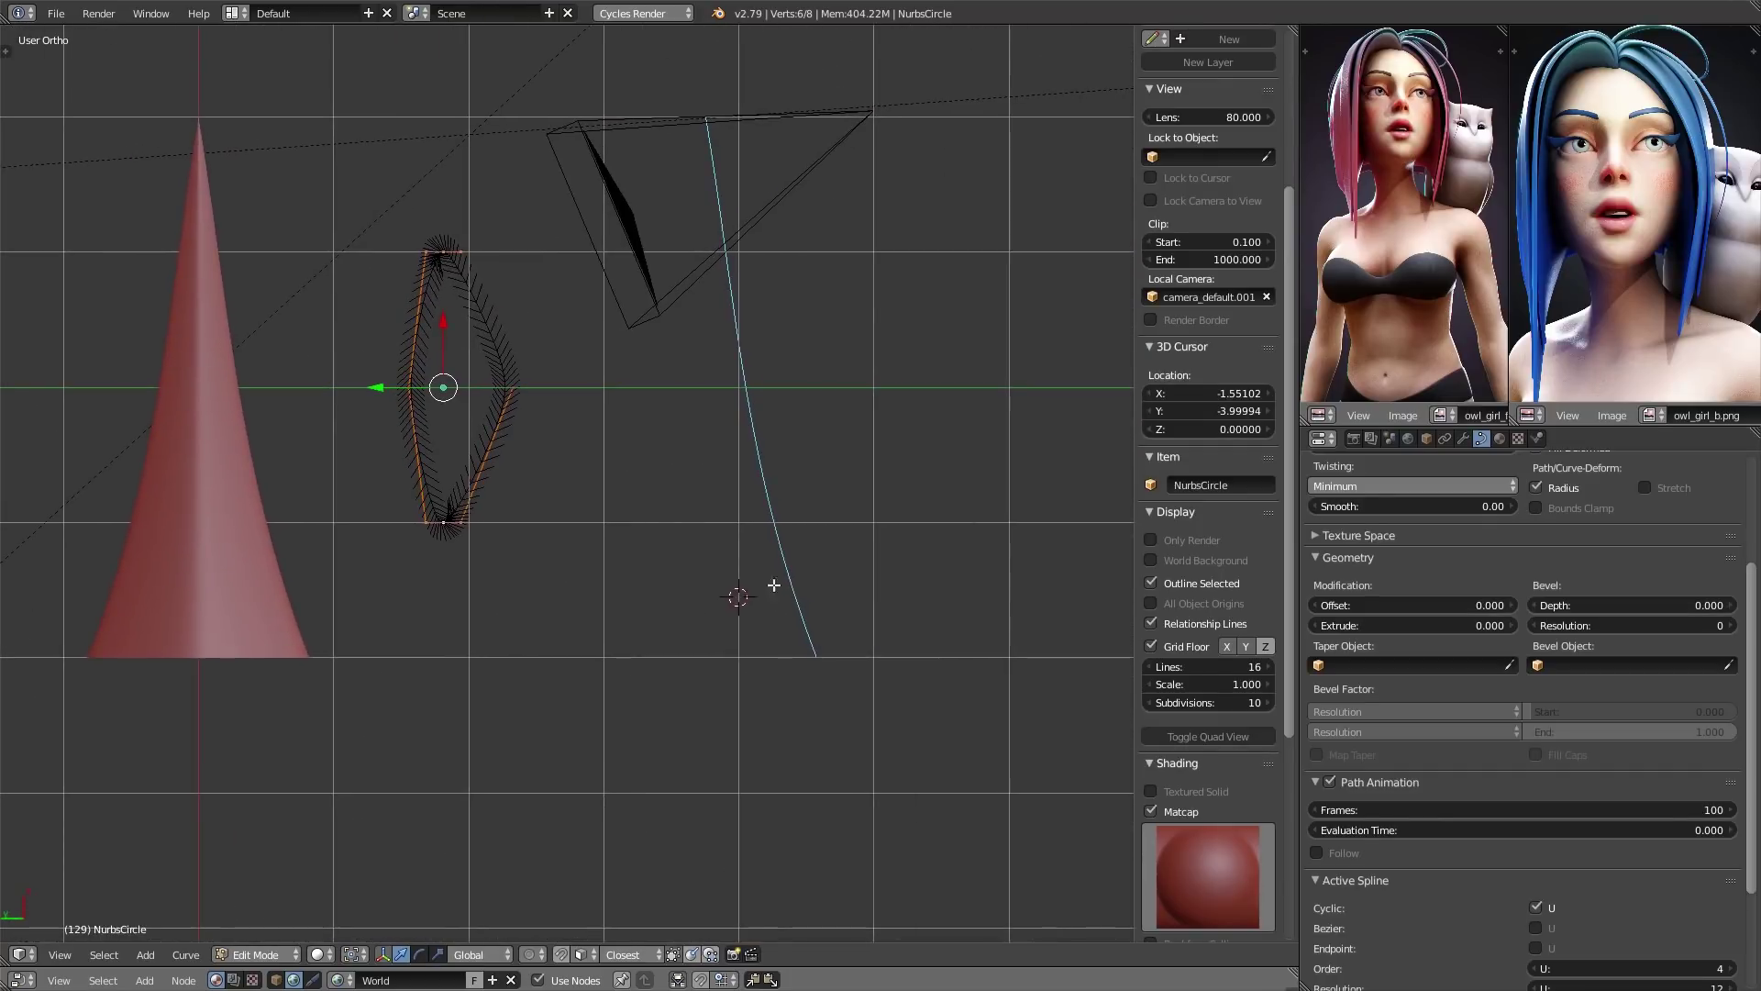
key("Tab")
right_click(780, 537)
key("Tab")
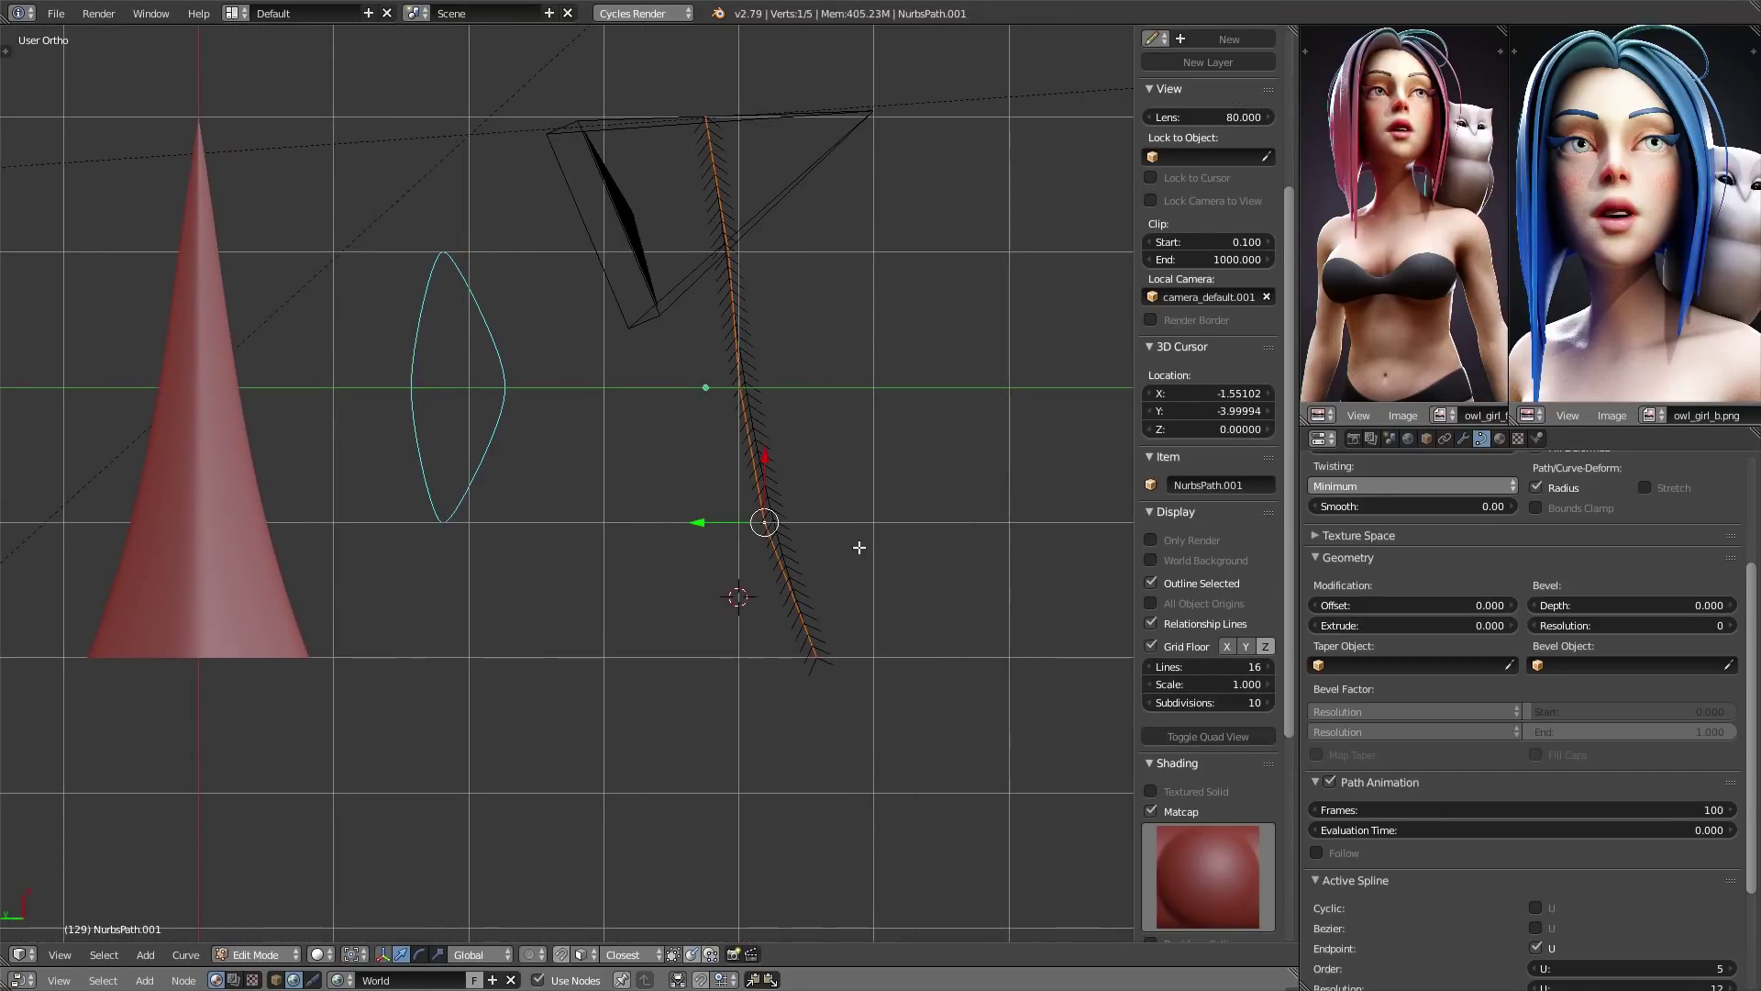
key("g")
left_click(811, 536)
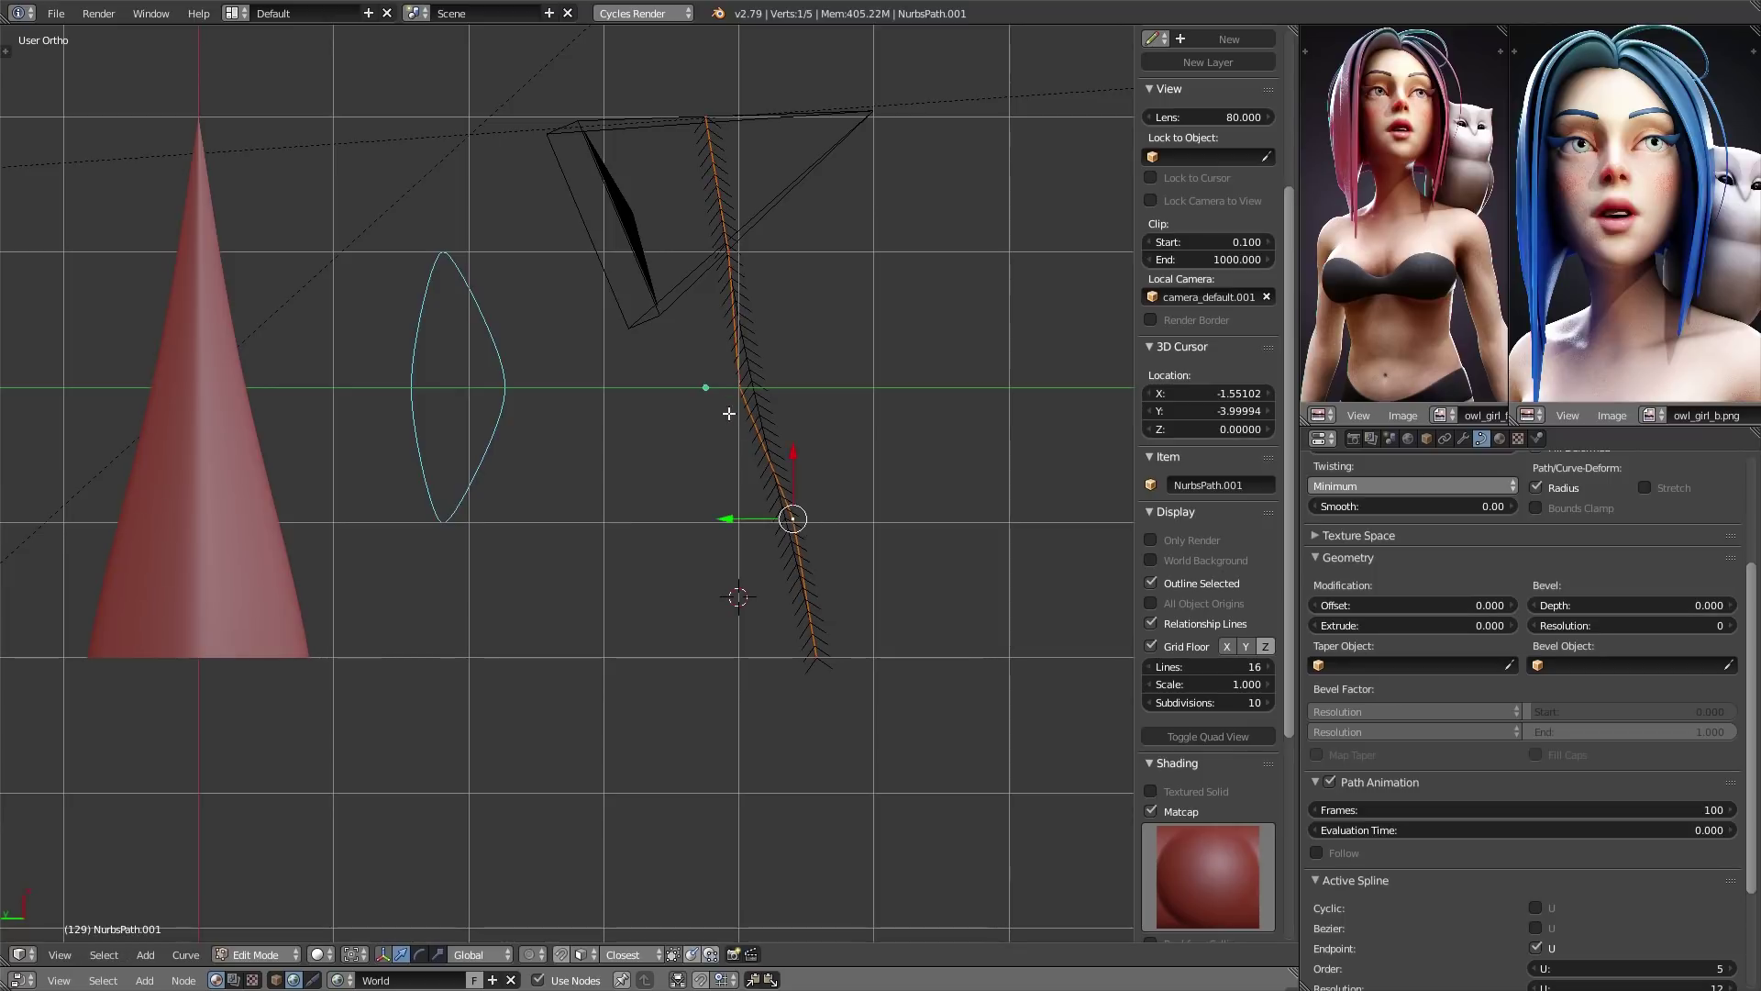
right_click(736, 400)
key("g")
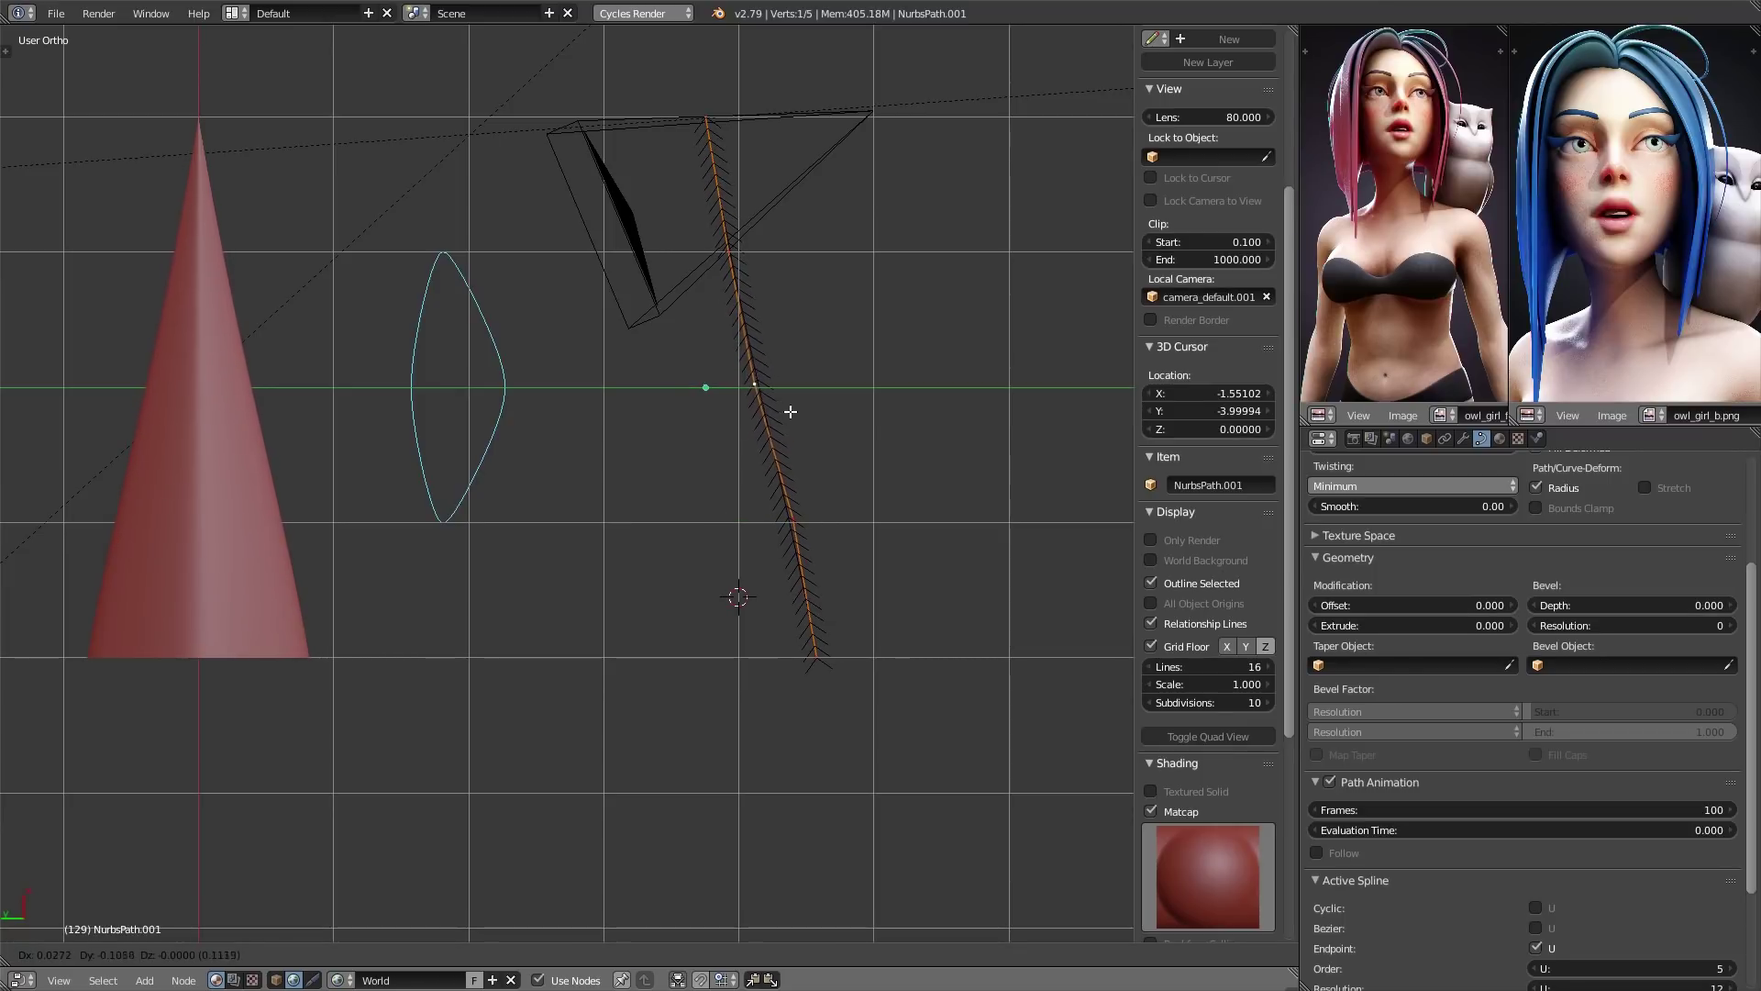
left_click(790, 412)
- Examine the shape and ridged cross-section of the thin curled hair strands on the character's head
scroll(601, 657, "down", 4)
middle_click_drag(569, 652, 519, 291)
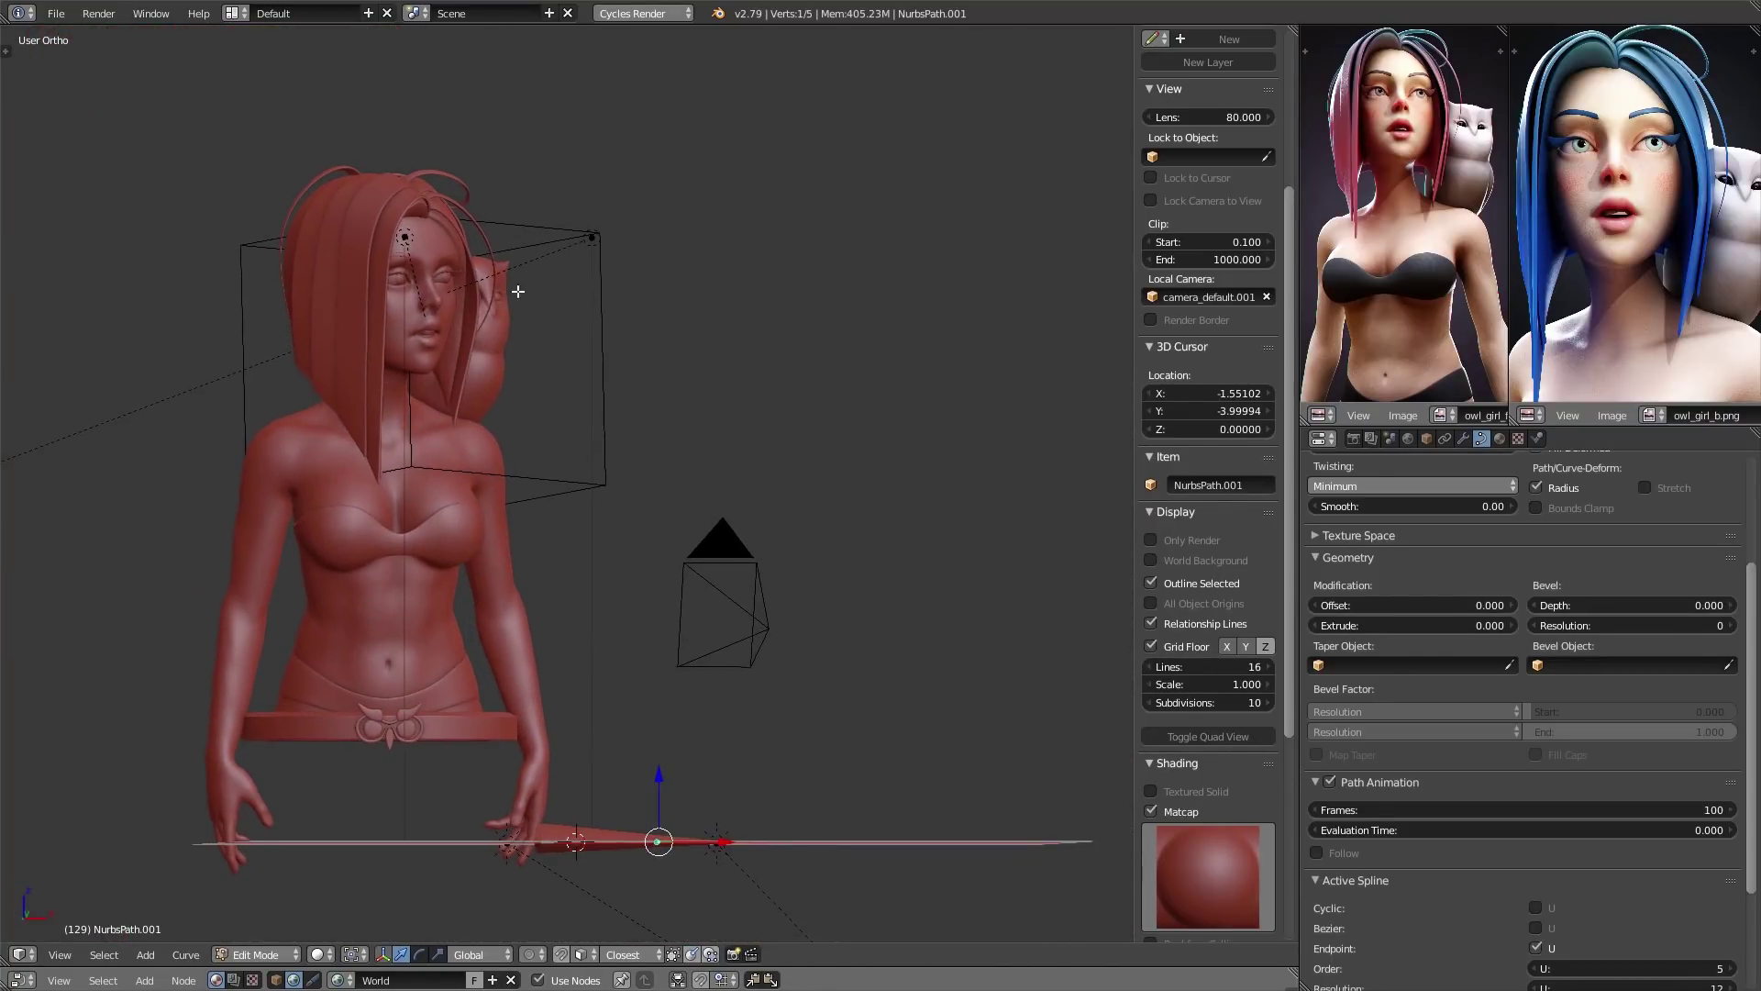
key("Tab")
right_click(491, 237)
key("KP_Decimal")
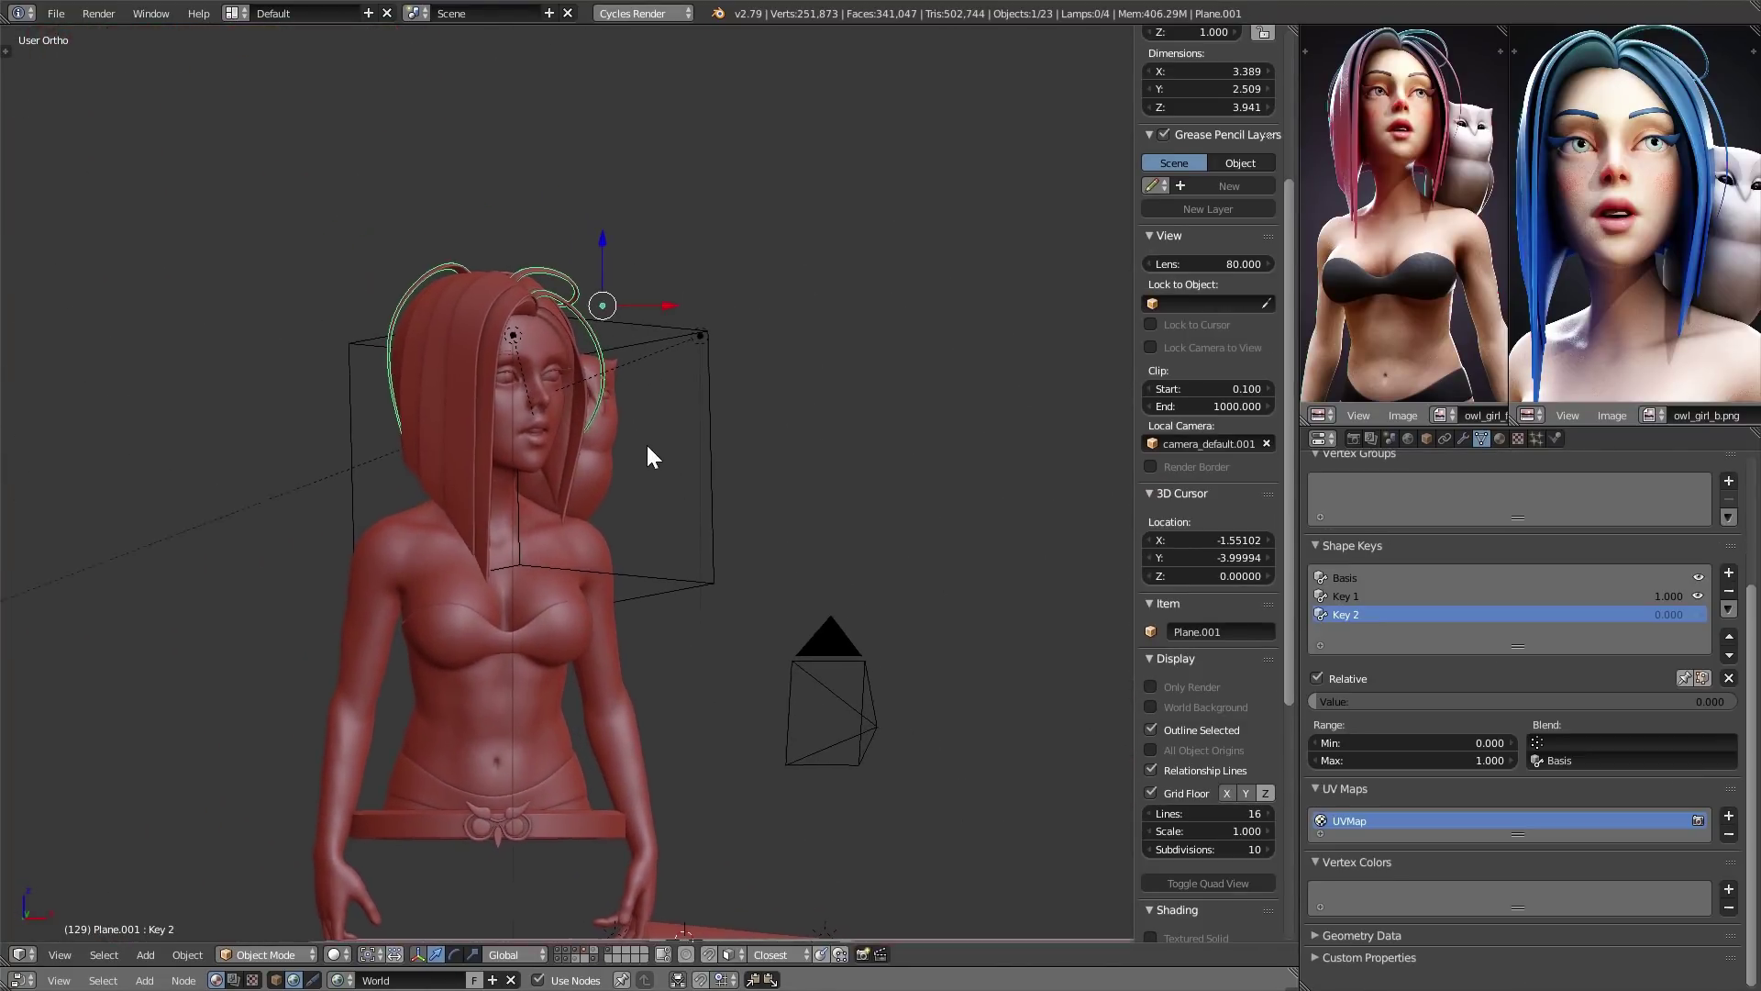
middle_click_drag(741, 438, 760, 749)
scroll(760, 749, "up", 10)
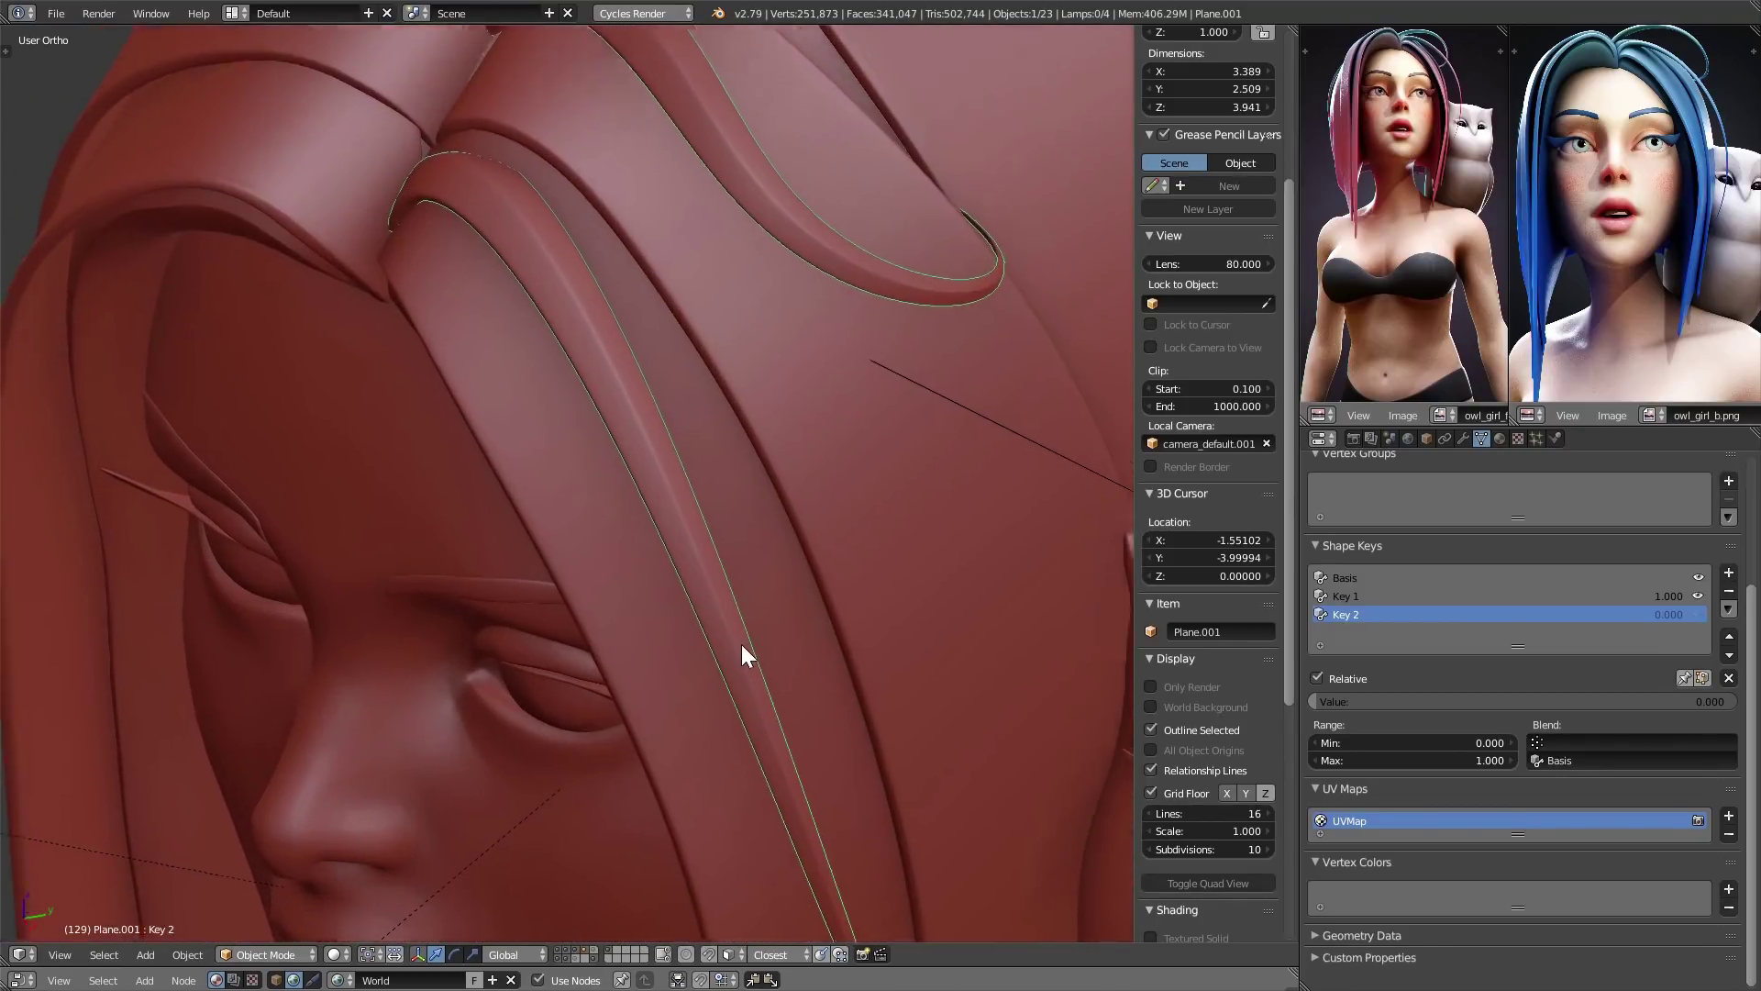
scroll(772, 778, "up", 6)
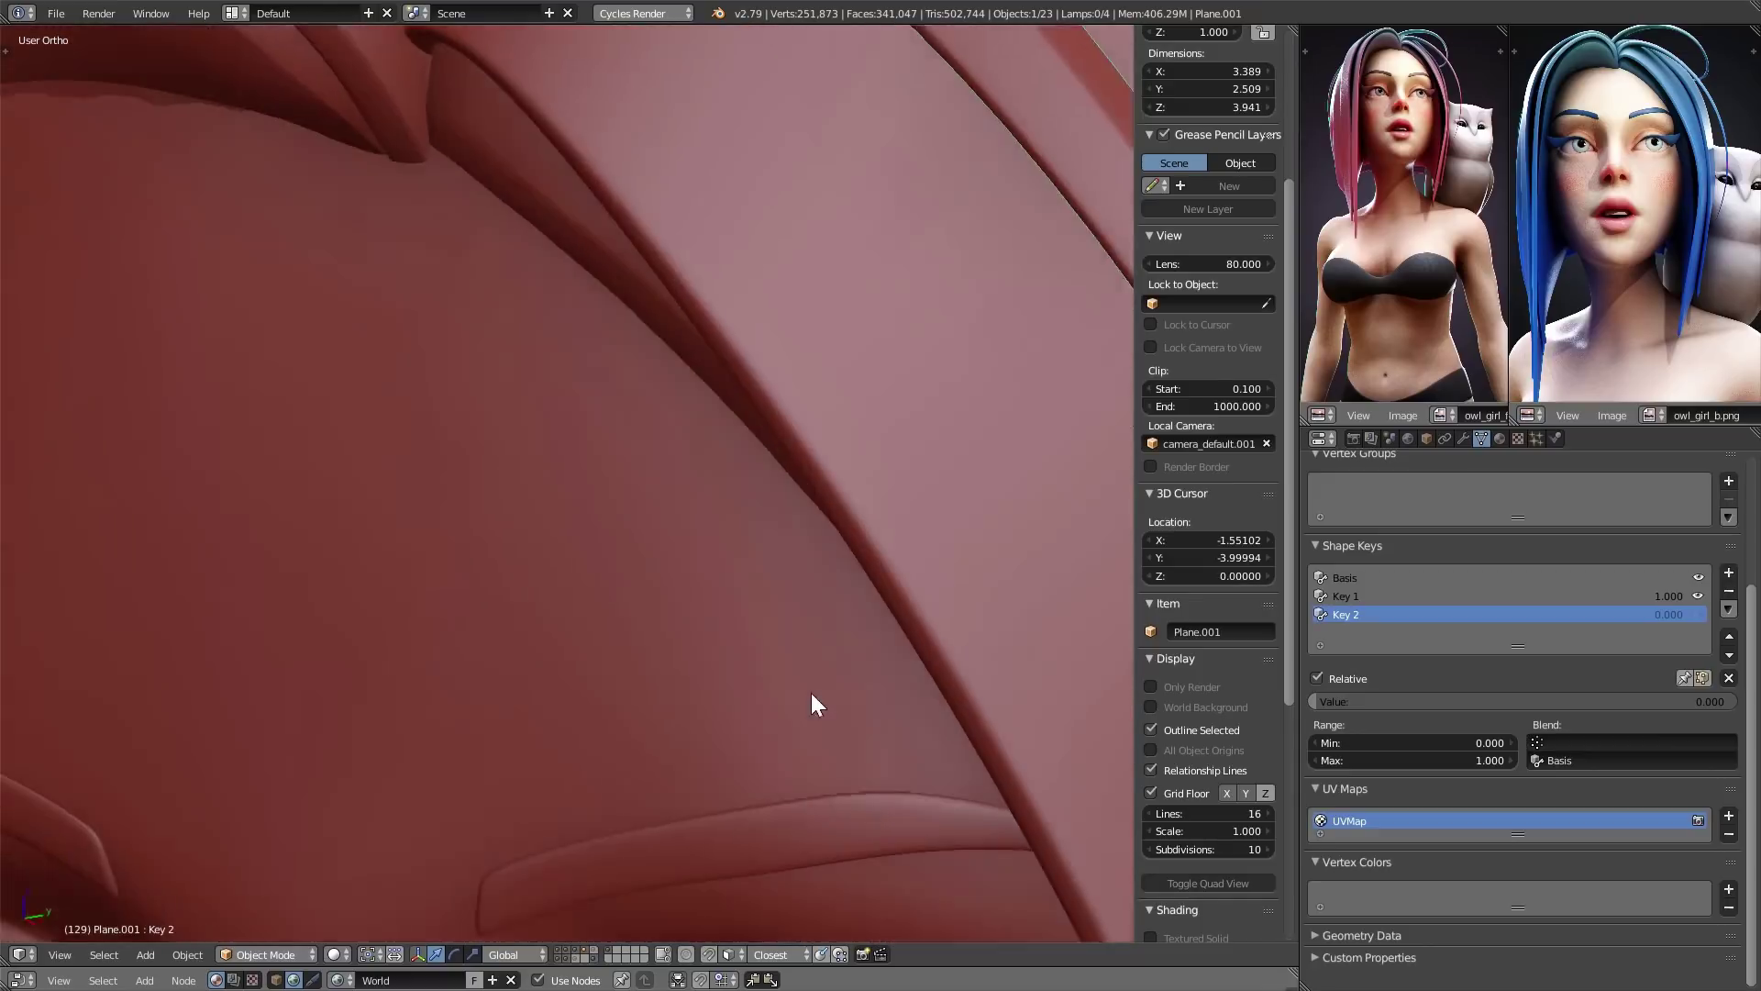
scroll(794, 724, "down", 6)
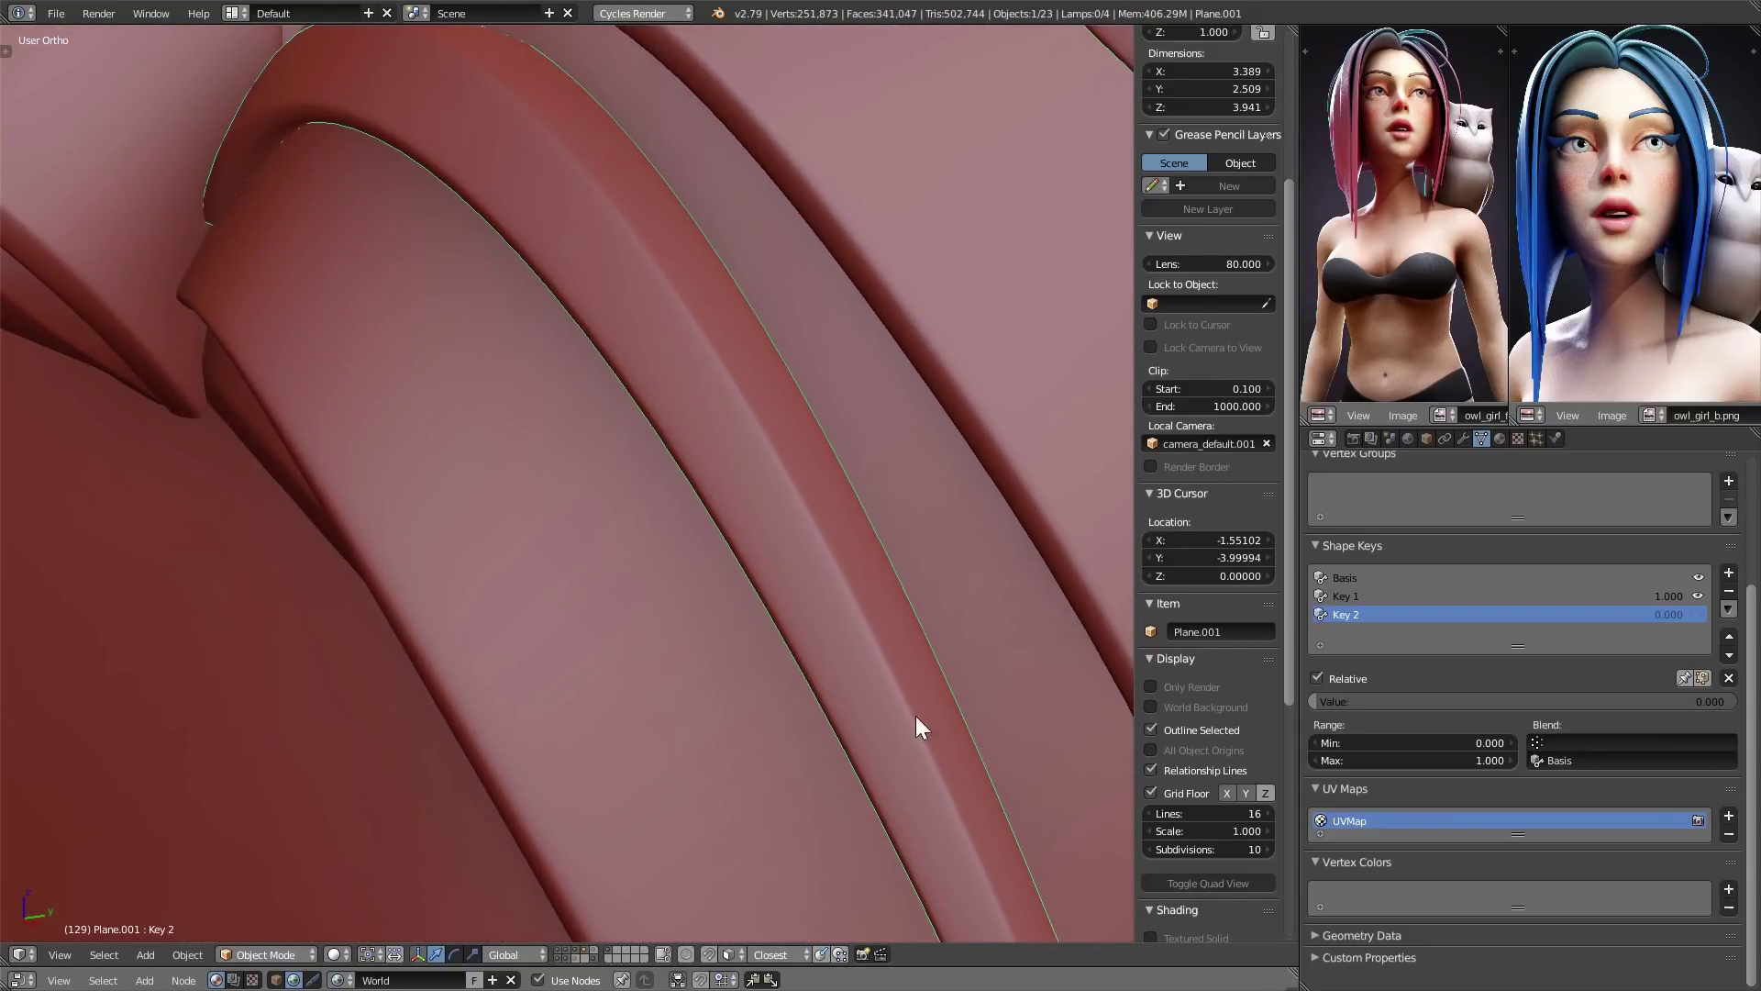
scroll(855, 668, "down", 12)
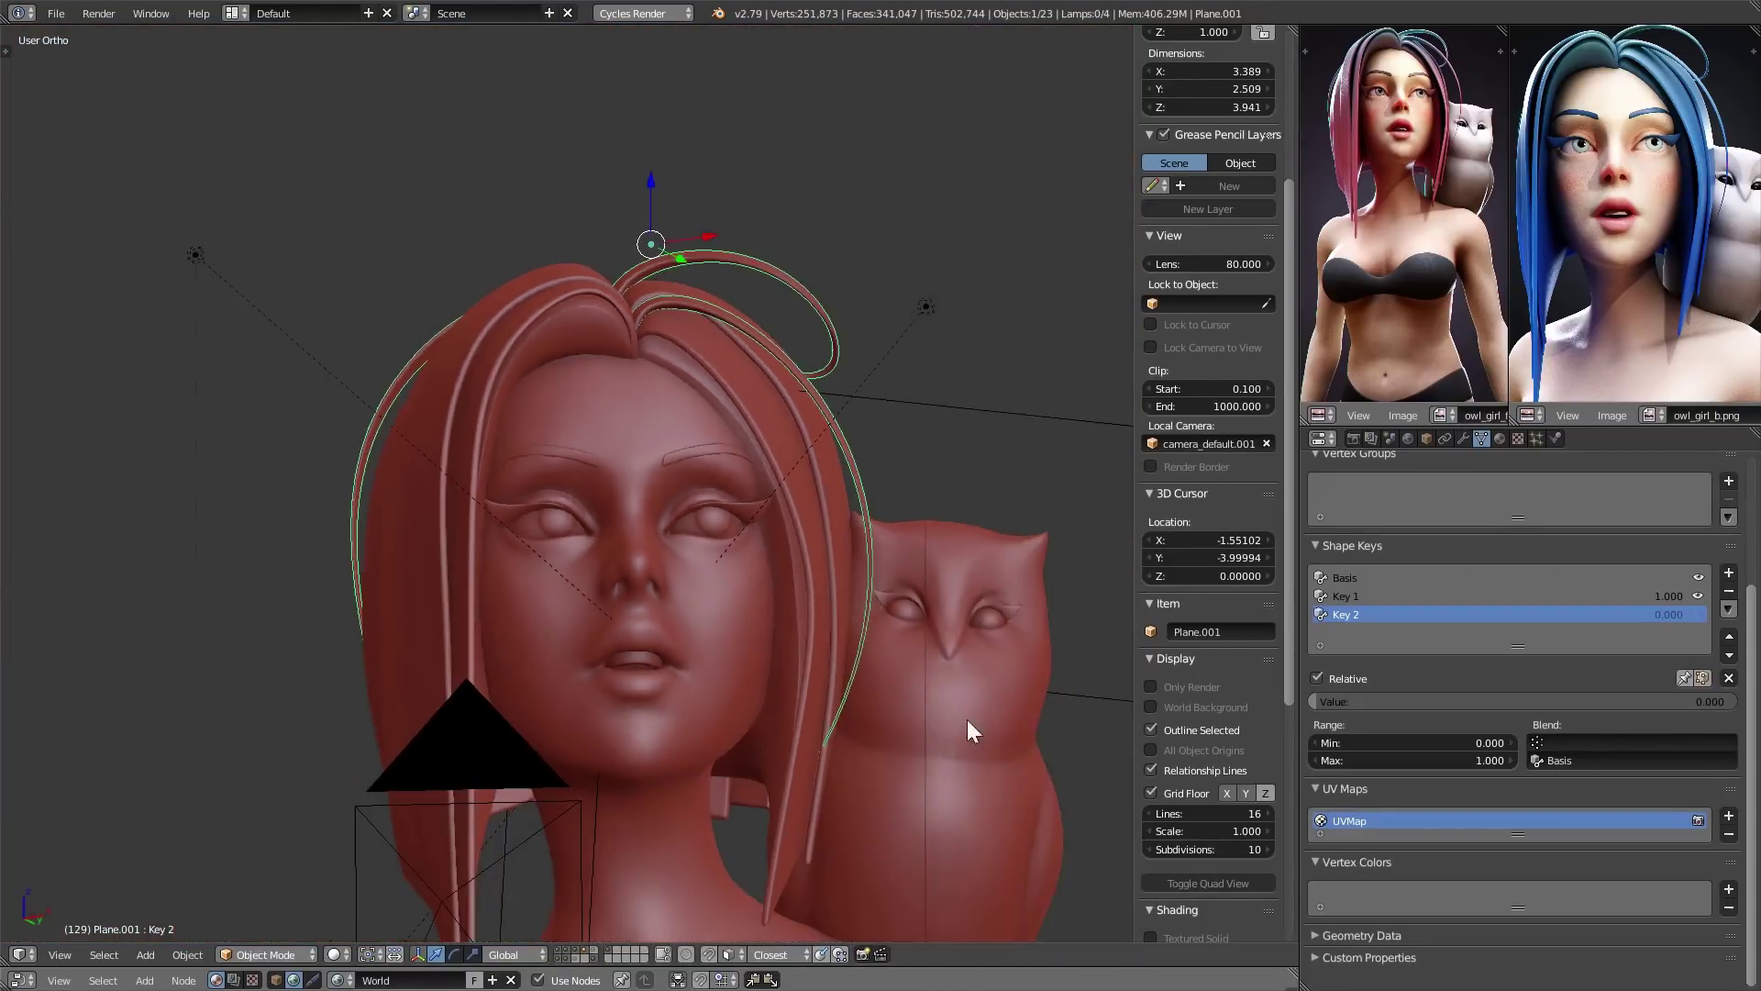
- Select the tapered NURBS path at the grid centre, with the character in view
middle_click_drag(1025, 848, 629, 569)
right_click(629, 569)
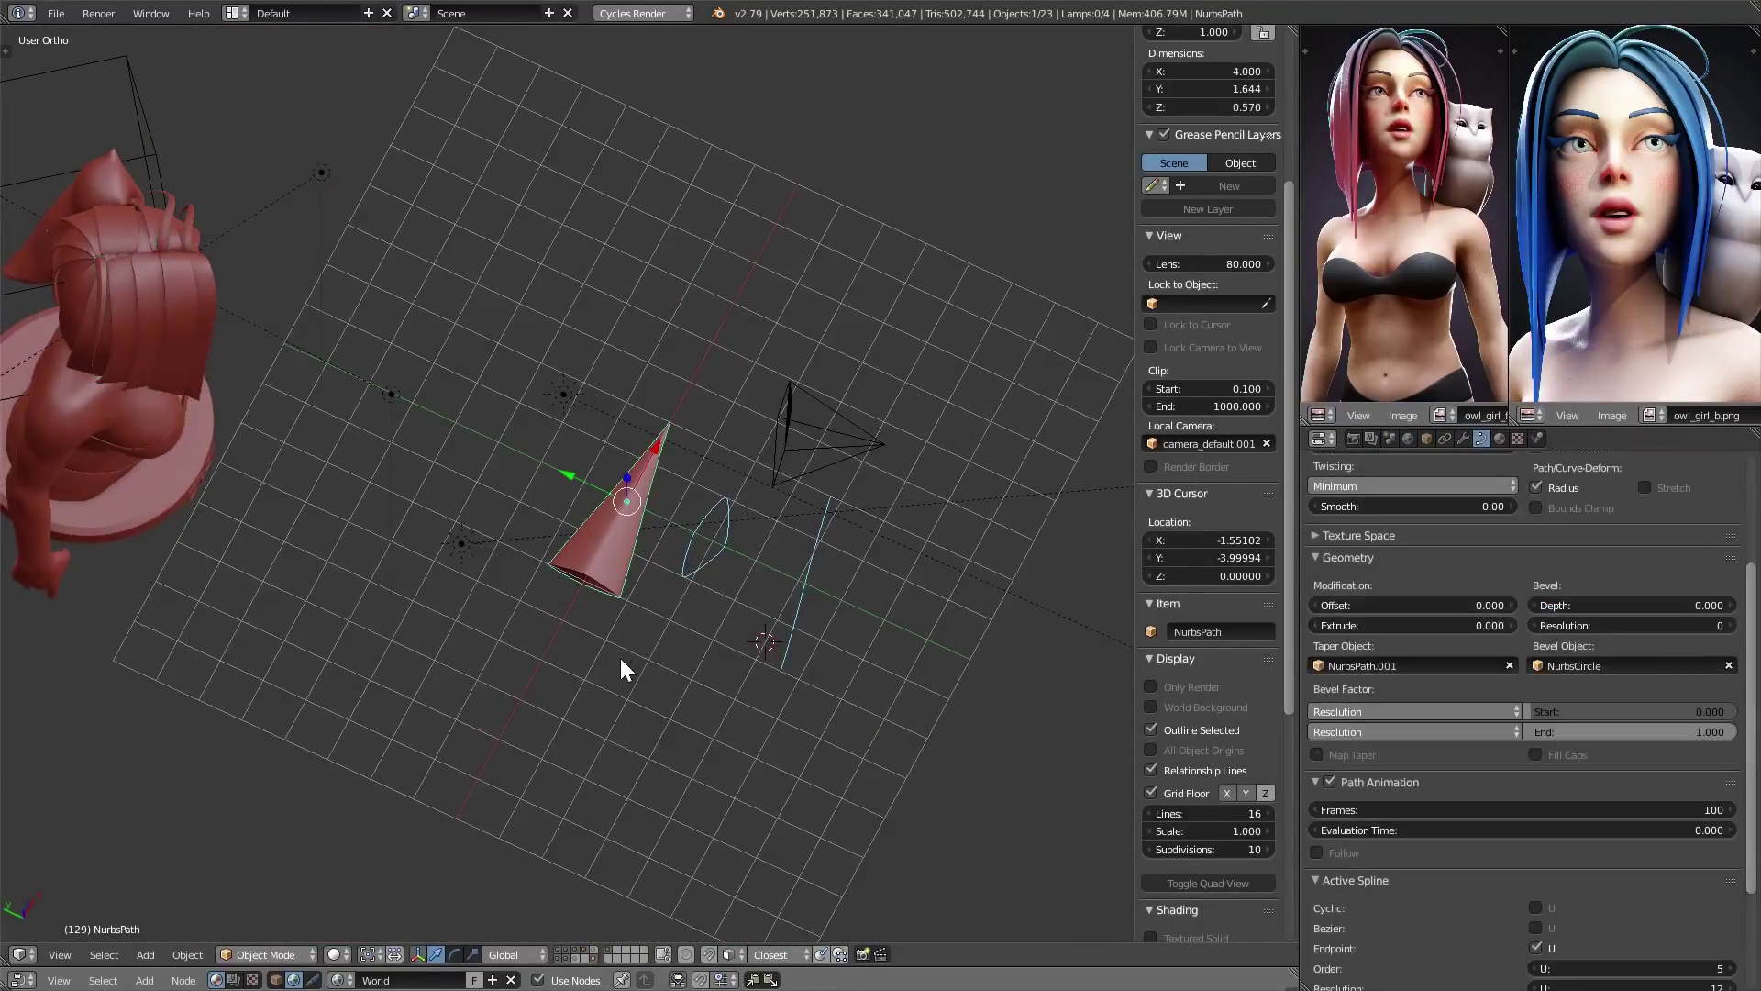
middle_click_drag(621, 669, 786, 721)
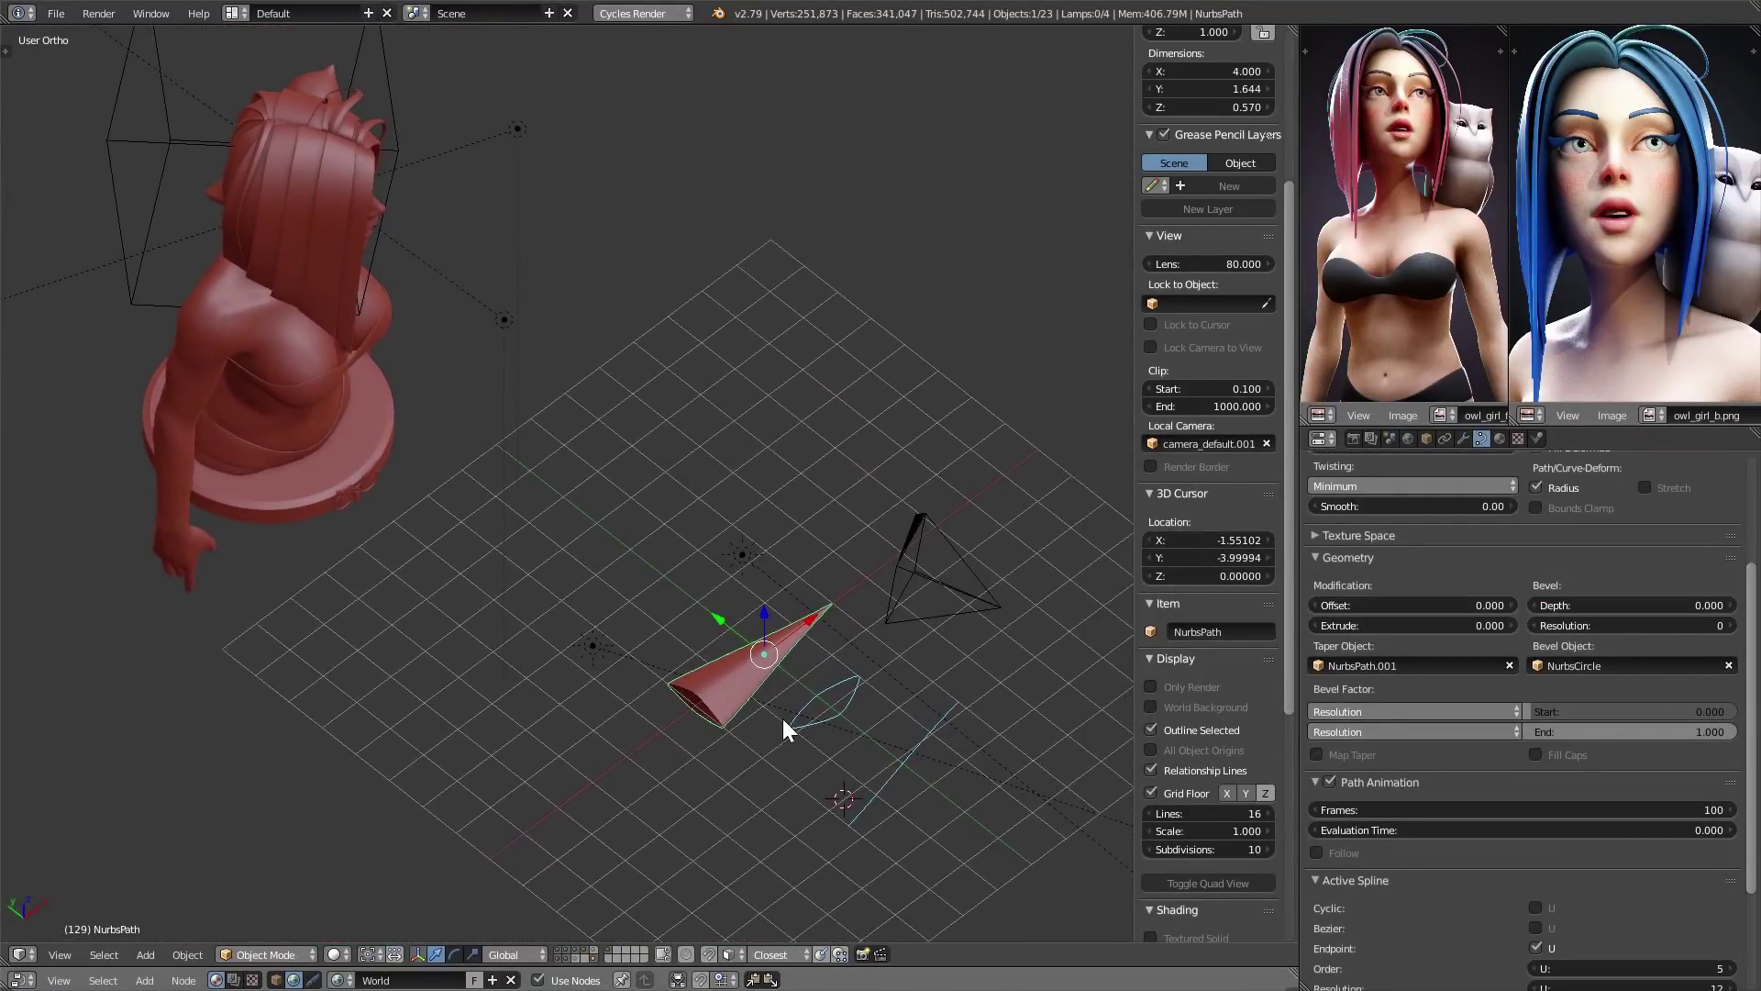
- Duplicate the tapered NURBS path, scale the copy down to about 0.558, and move it beside the character's base
key("shift+d")
key("Escape")
key("s")
left_click(839, 715)
key("g")
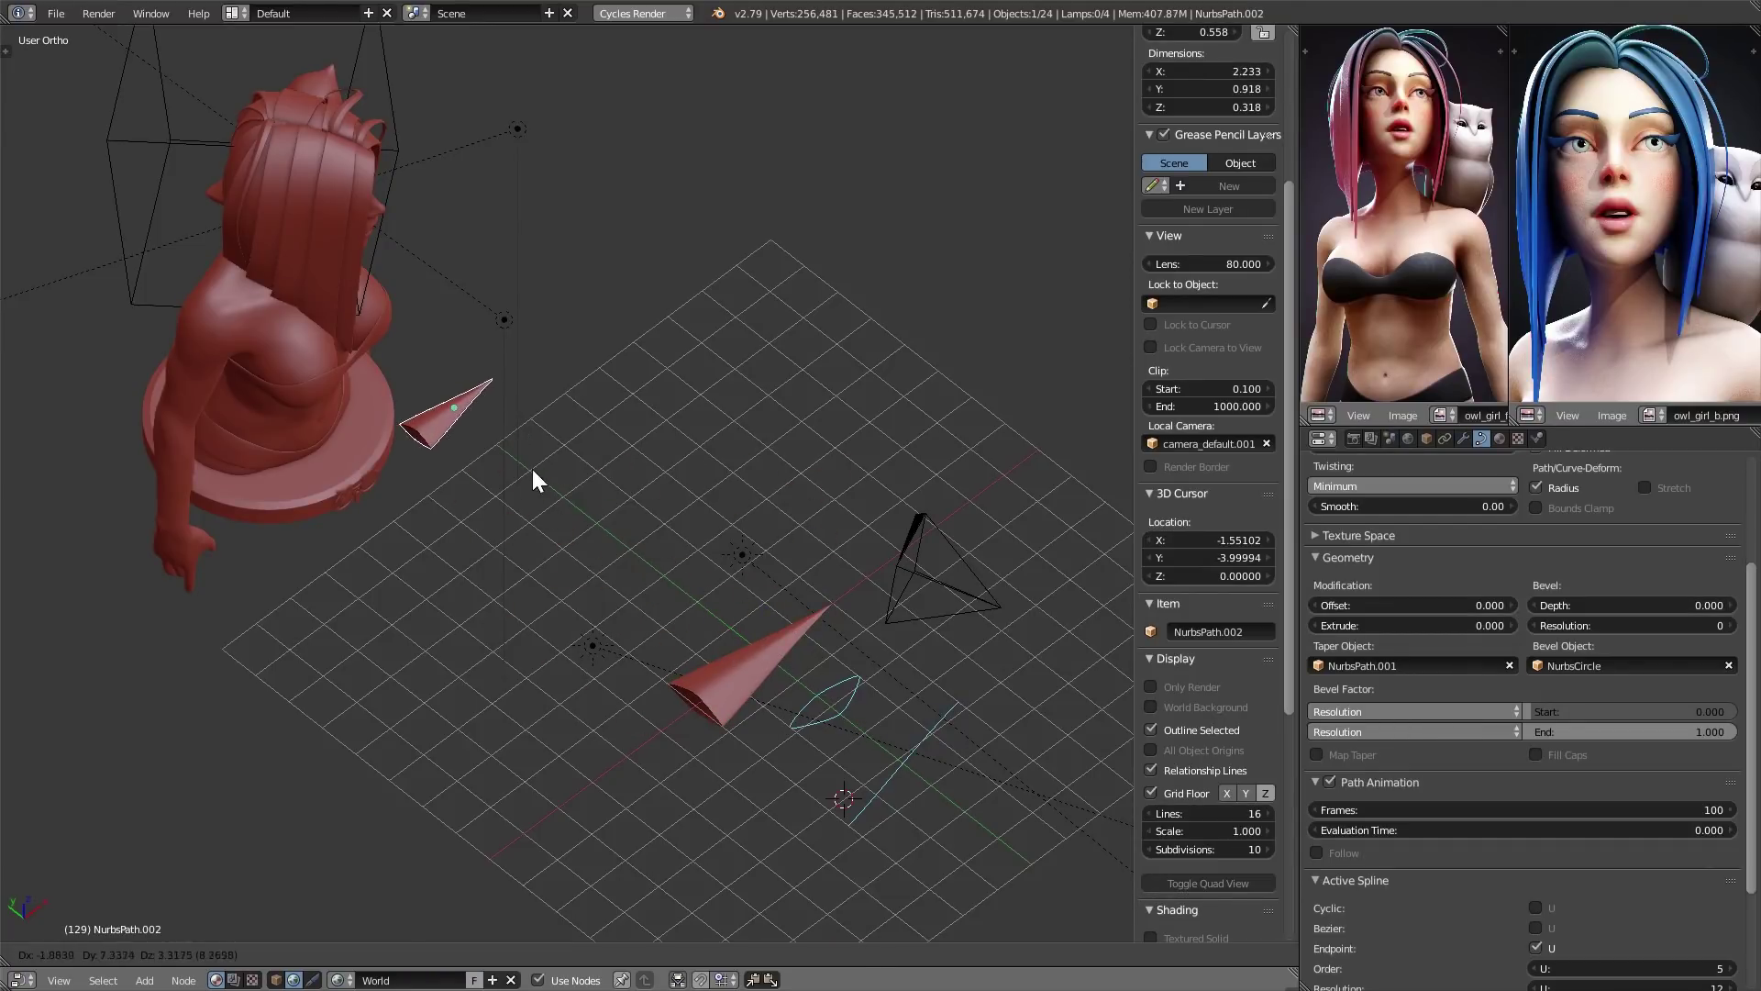
left_click(533, 473)
- Scale the copied strand down further to about 0.364 and place it on top of the character's head
middle_click_drag(563, 536, 662, 720)
key("s")
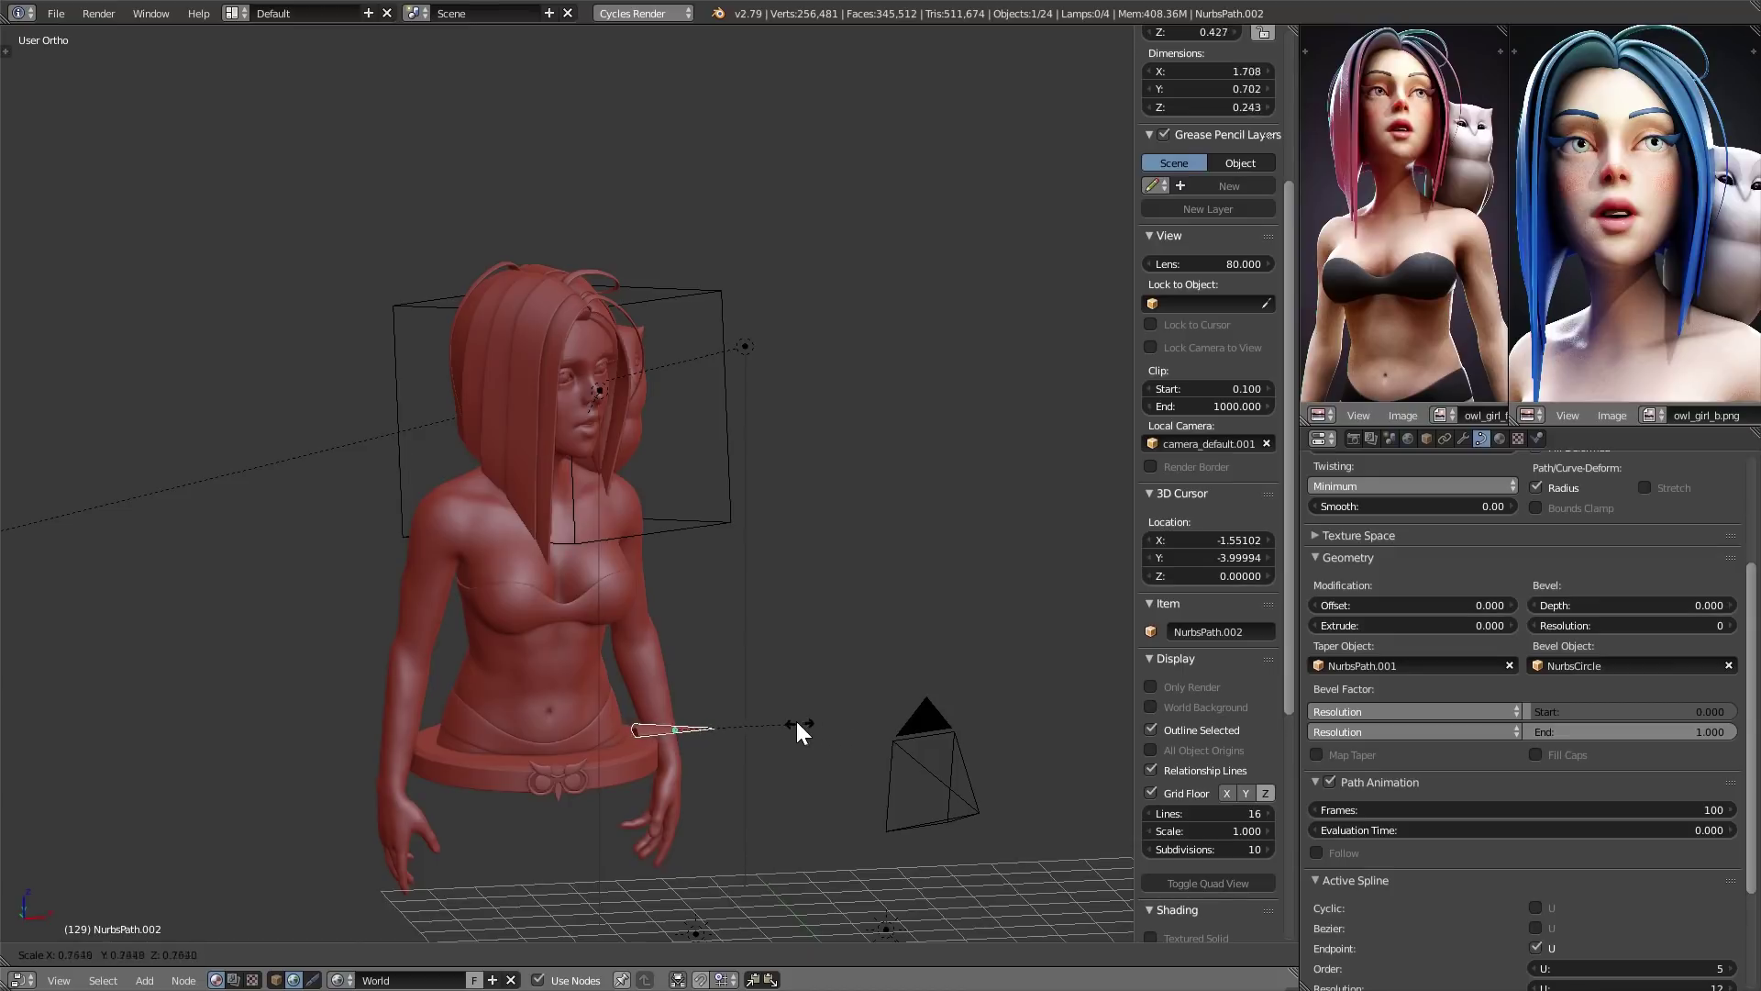
left_click(785, 717)
key("g")
left_click(697, 287)
middle_click_drag(737, 329, 763, 495, "shift")
scroll(798, 463, "up", 4)
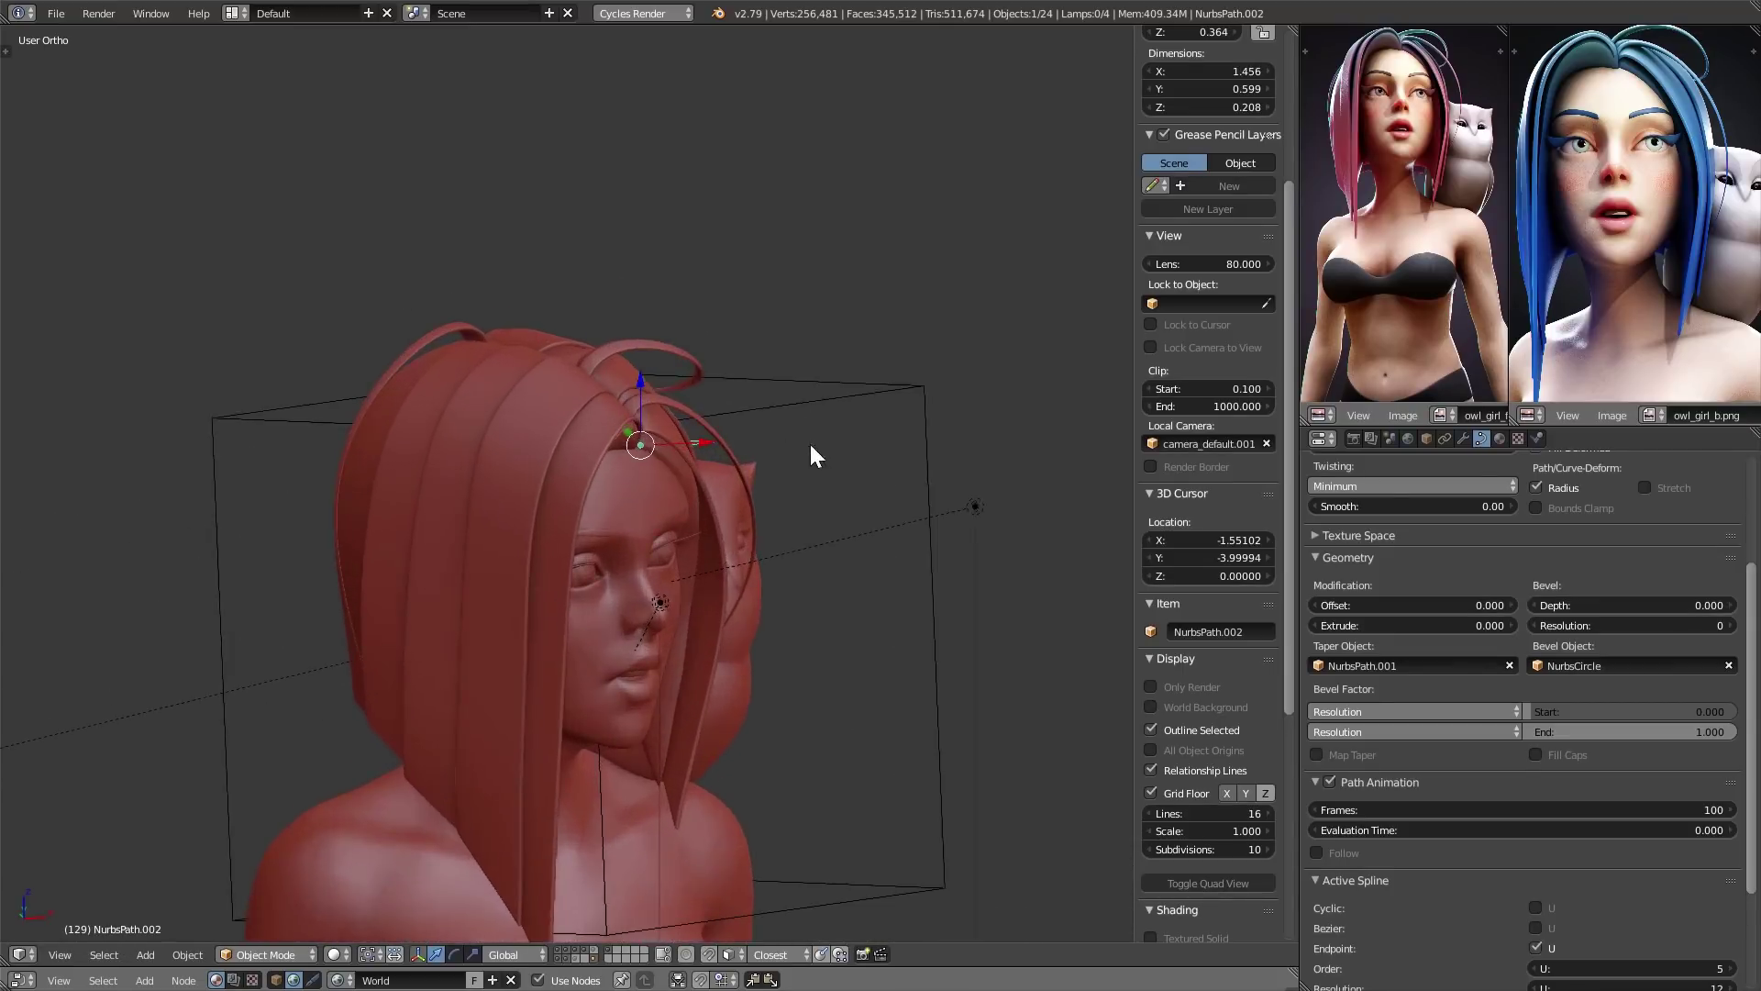
- Open the copied strand for point editing and move its root end point to the hair parting
middle_click_drag(927, 451, 814, 522)
key("Tab")
key("Tab")
key("Tab")
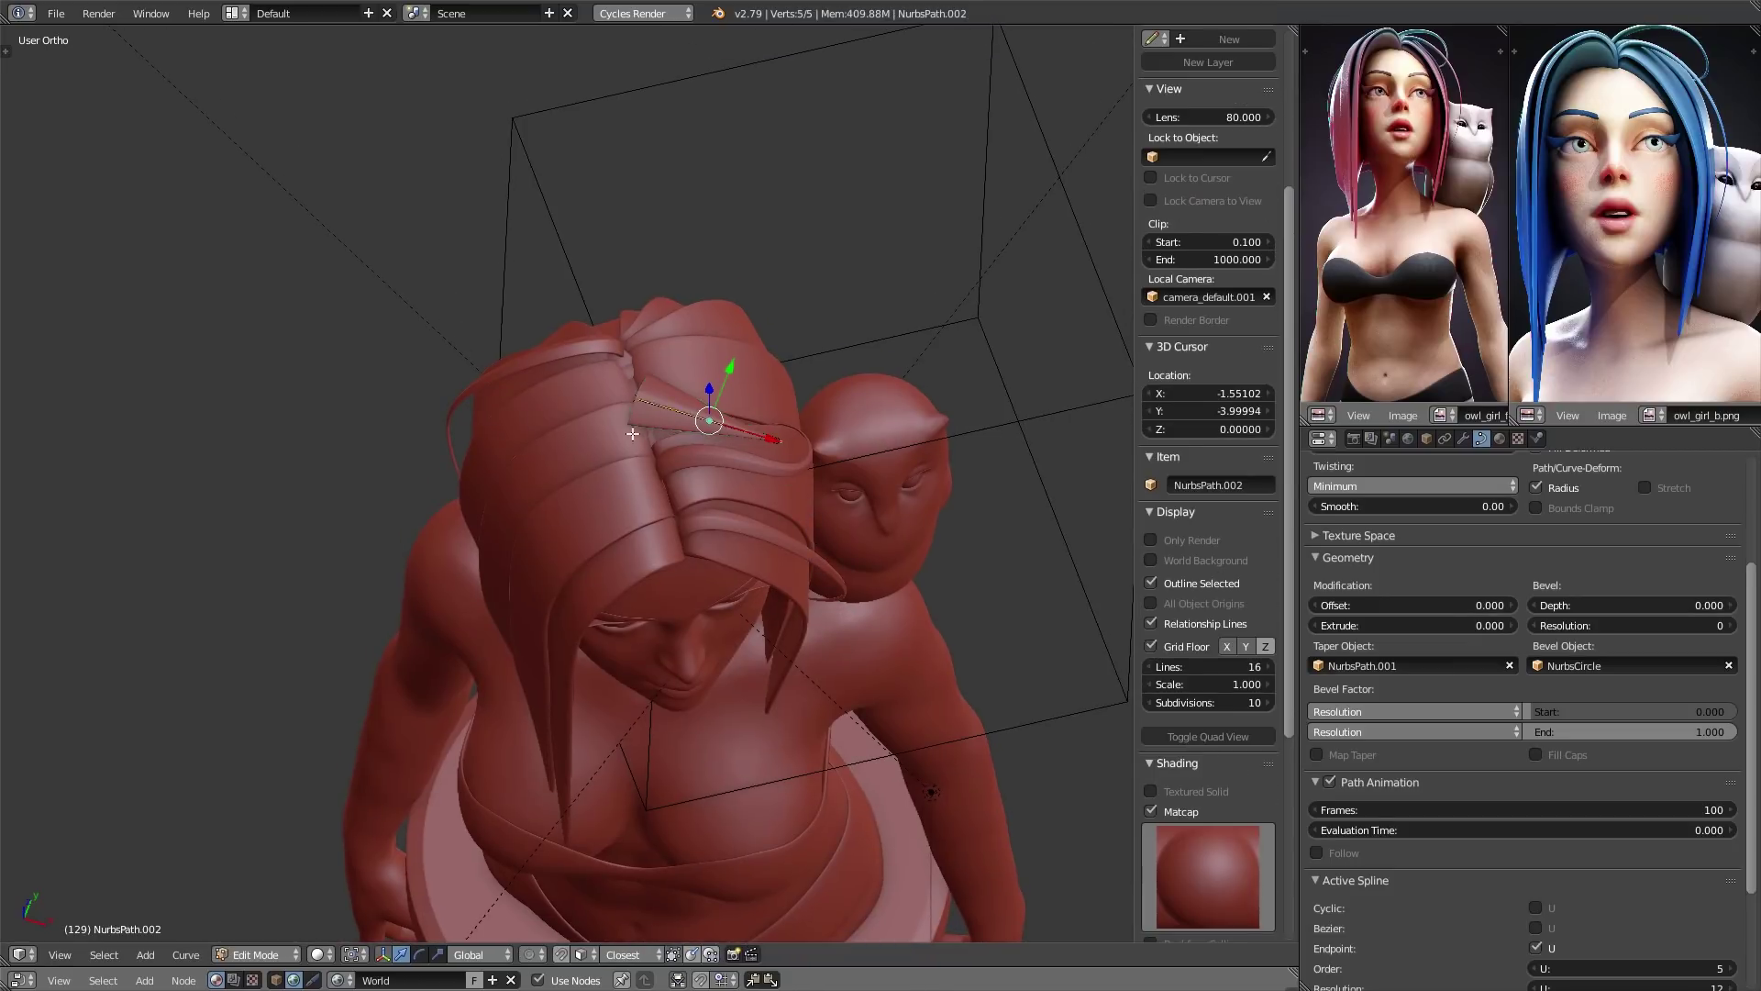
right_click(637, 402)
scroll(642, 422, "up", 3)
key("g")
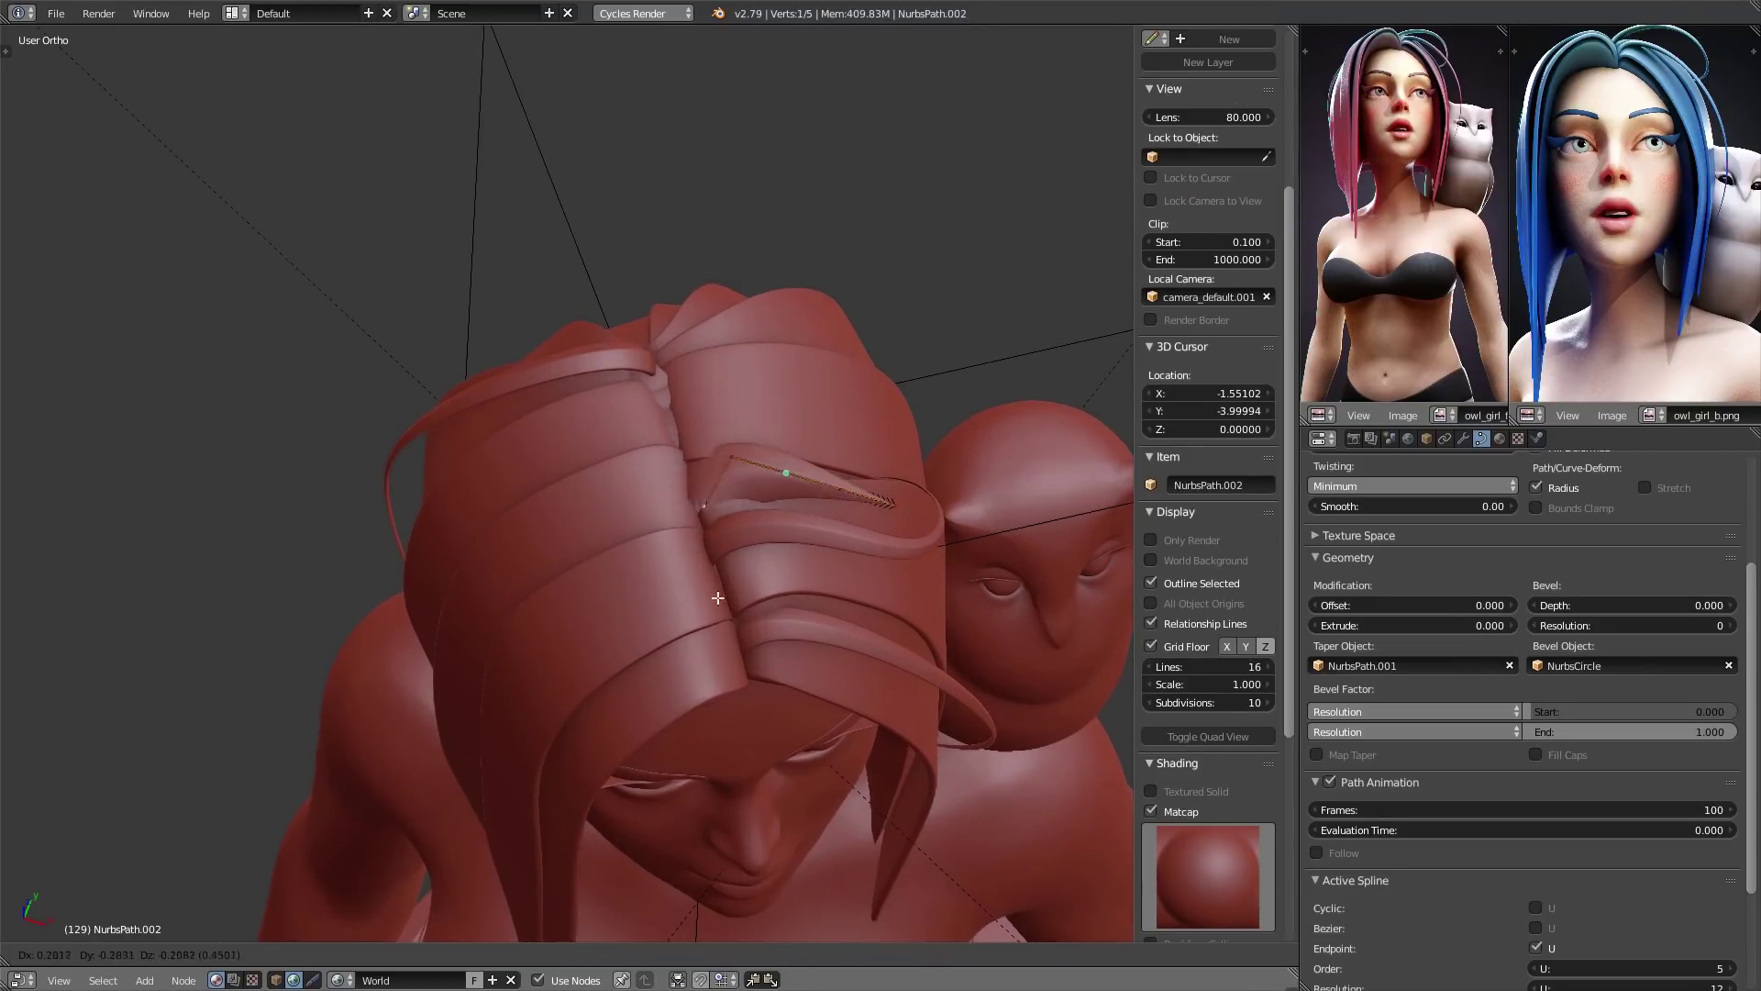
left_click(690, 582)
- Move the strand's second control point to arch it above the hair, and reposition a control point in front view
right_click(731, 453)
key("g")
left_click(783, 437)
middle_click_drag(954, 574, 850, 441)
key("g")
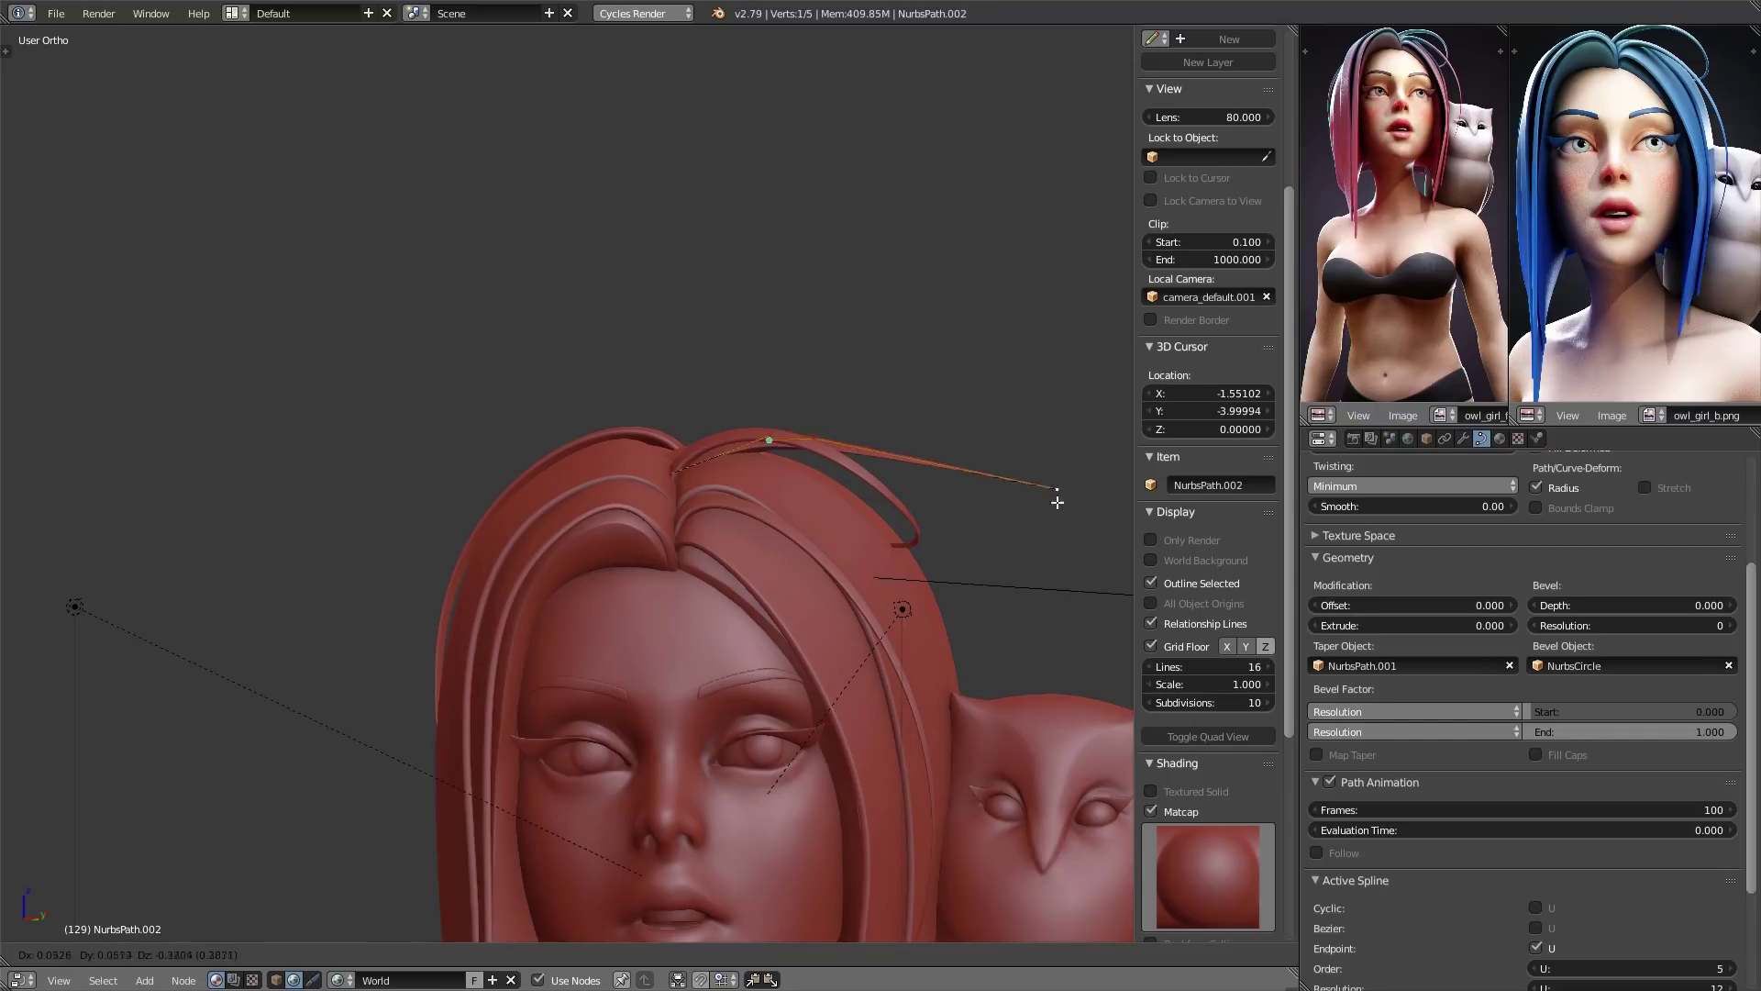
left_click(1011, 503)
- Extrude four more control points from the strand's tip, running it around the back of the head and upward
middle_click_drag(1011, 503, 790, 602)
key("e")
left_click(920, 642)
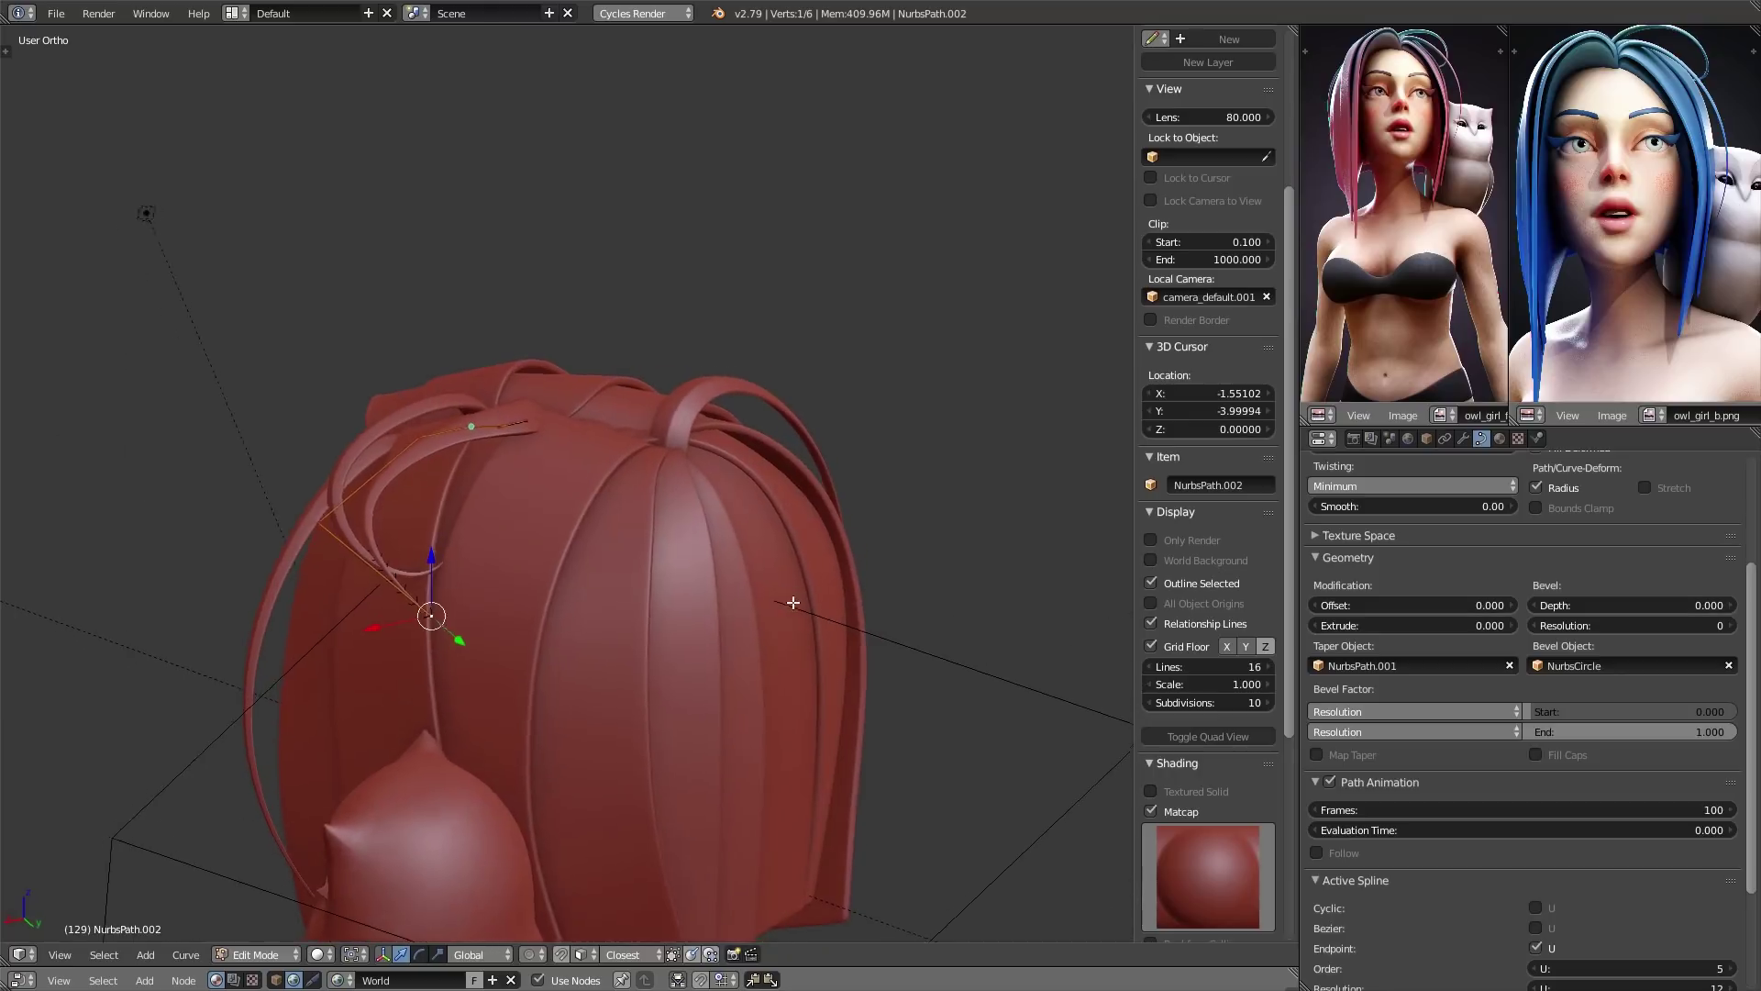
key("e")
left_click(1014, 676)
key("e")
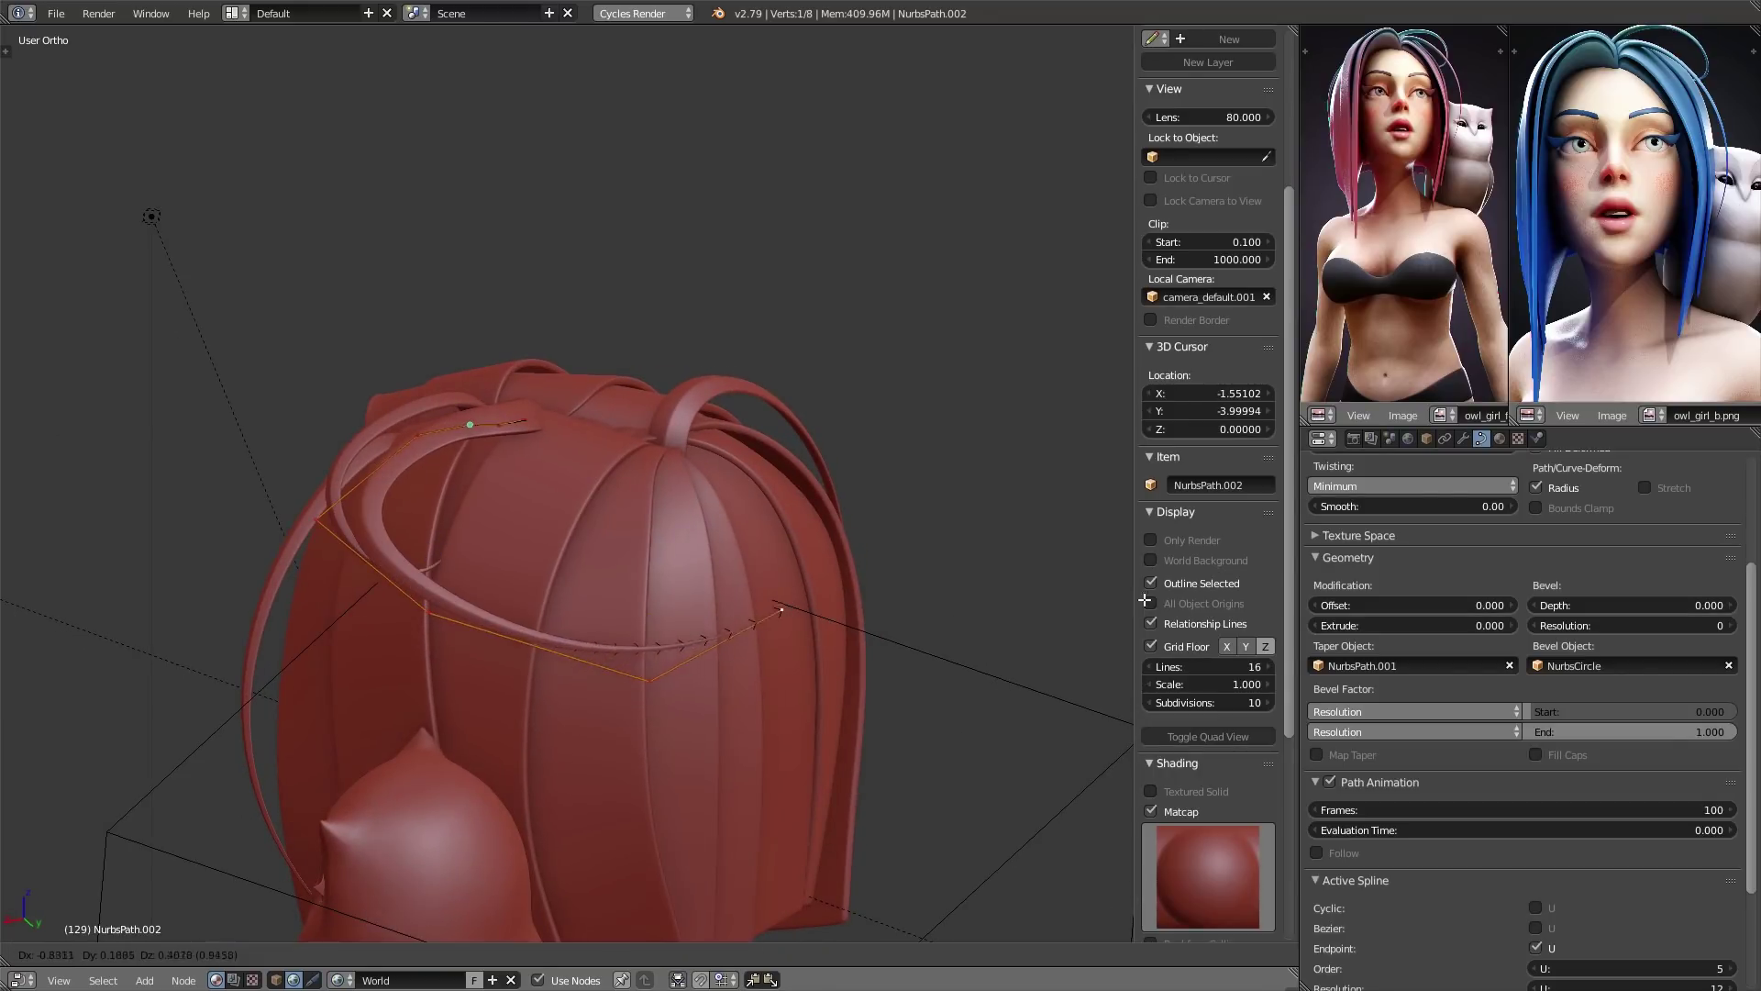
left_click(1166, 586)
key("e")
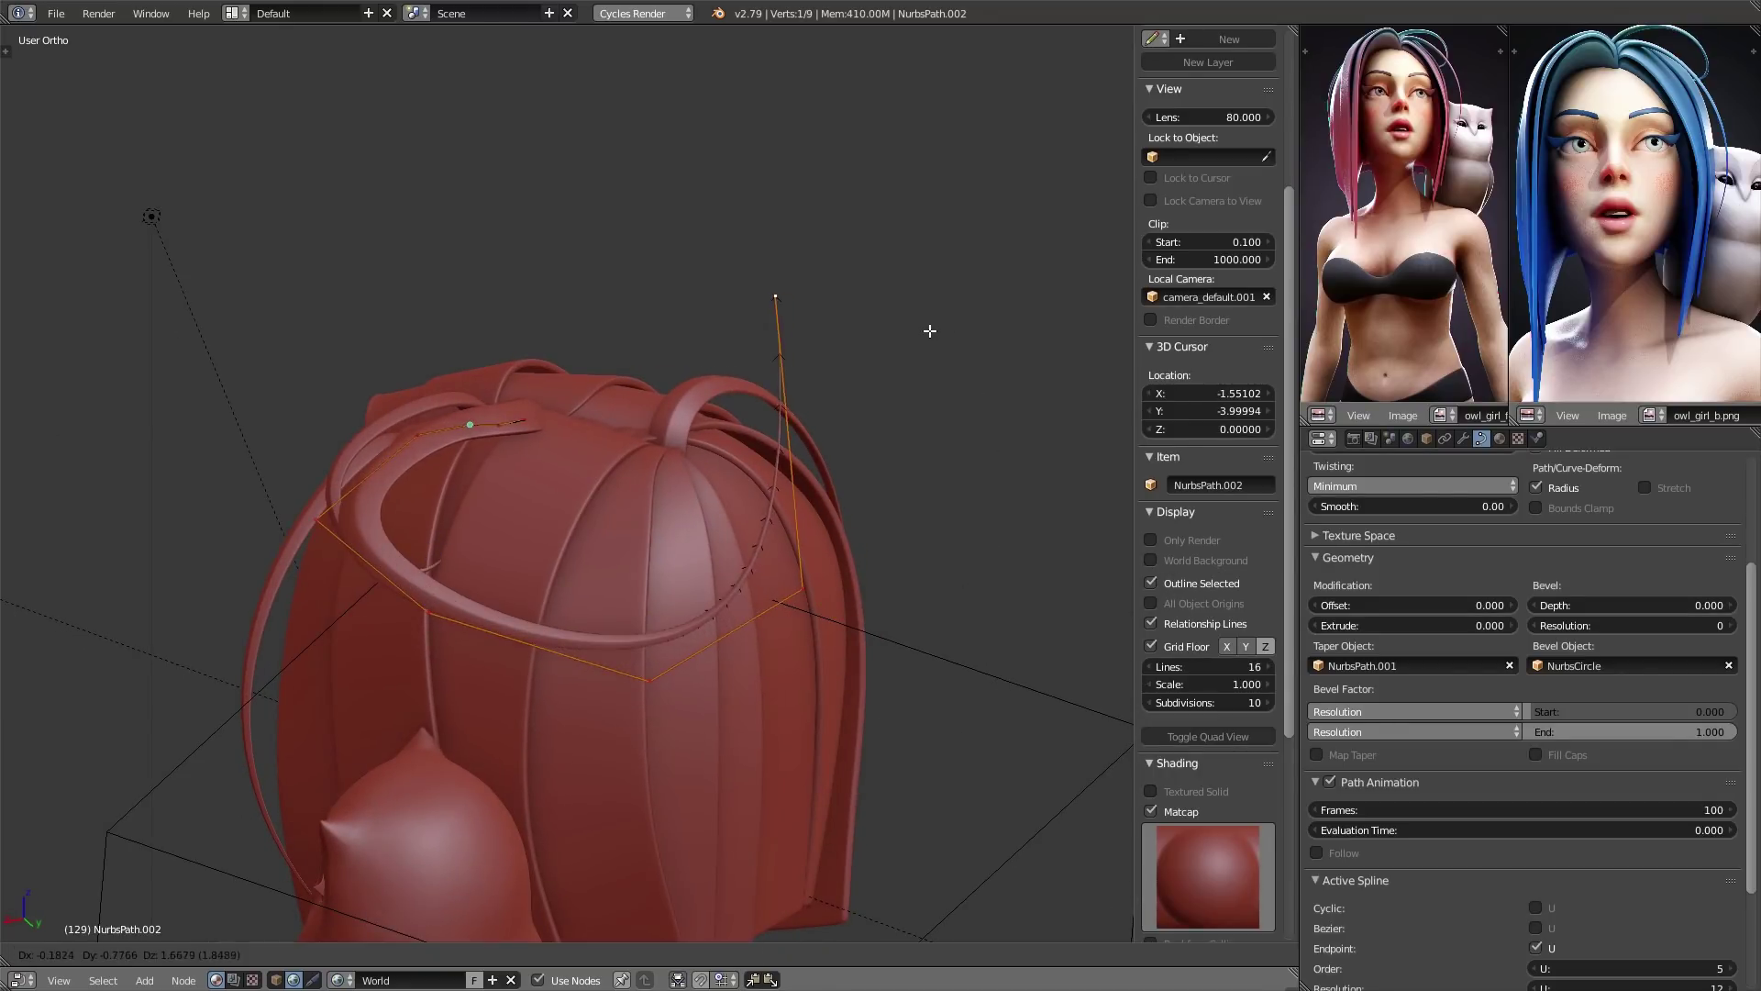
left_click(945, 430)
- Leave point editing and convert the curved hair strand from a curve to a mesh
middle_click_drag(839, 543, 832, 448)
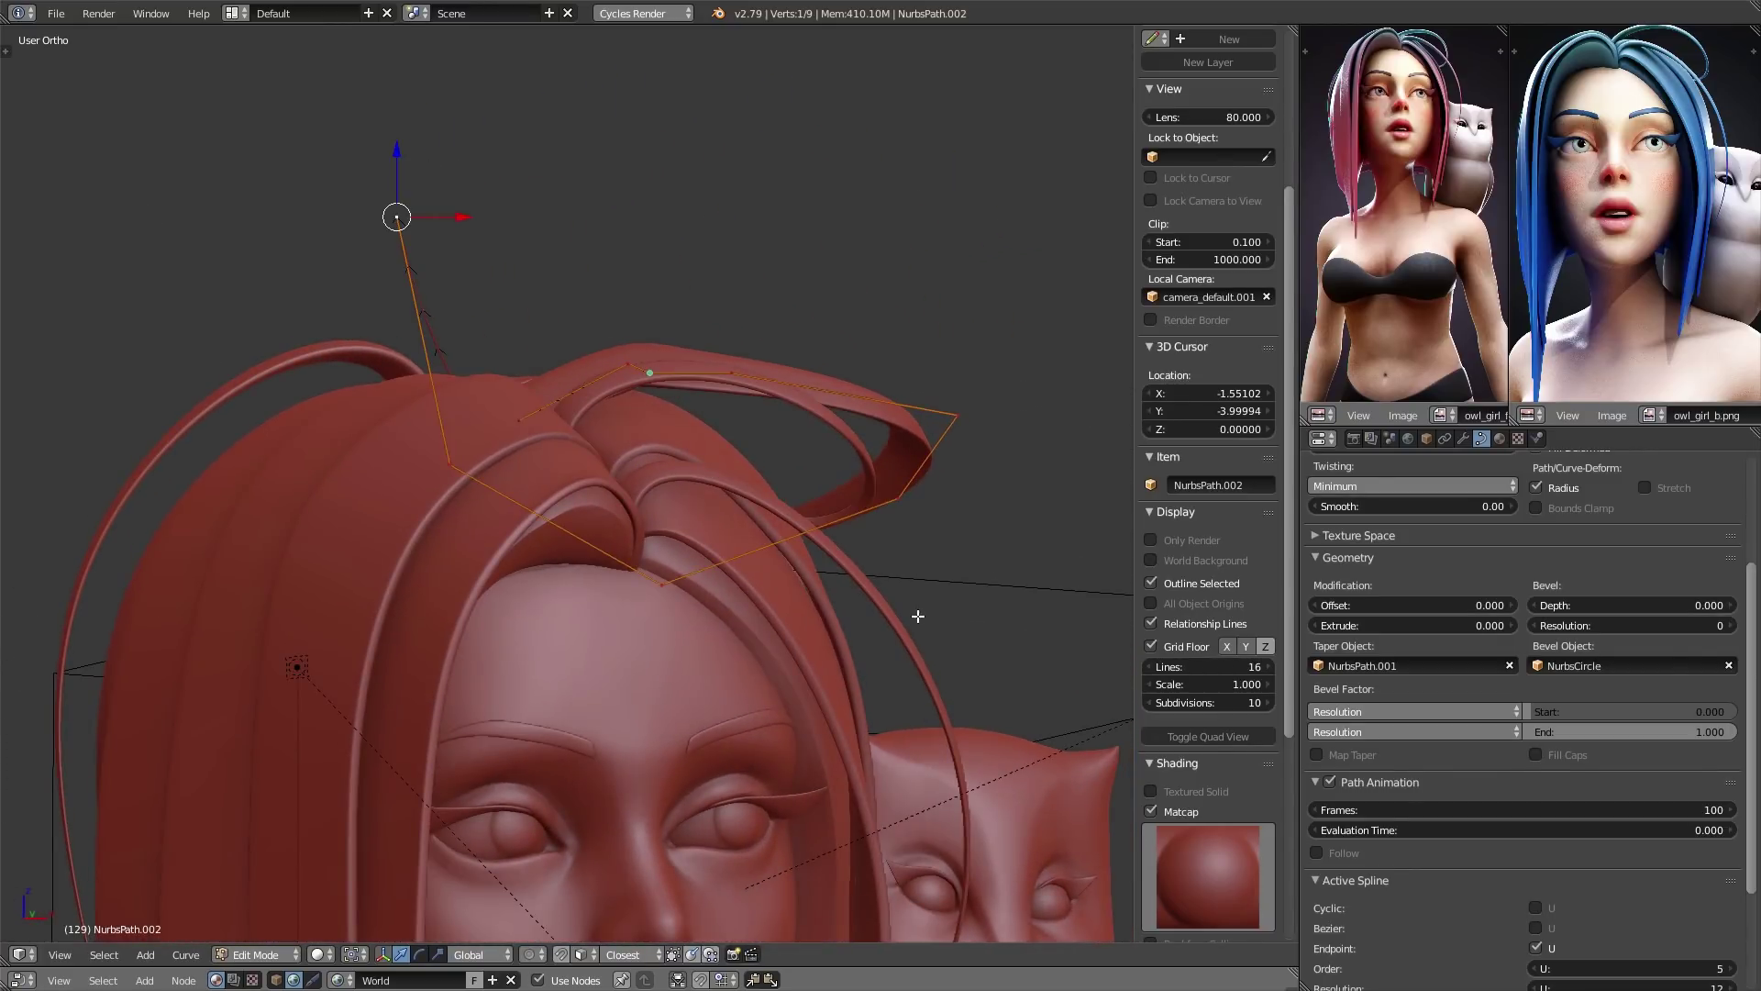
middle_click_drag(919, 616, 815, 594)
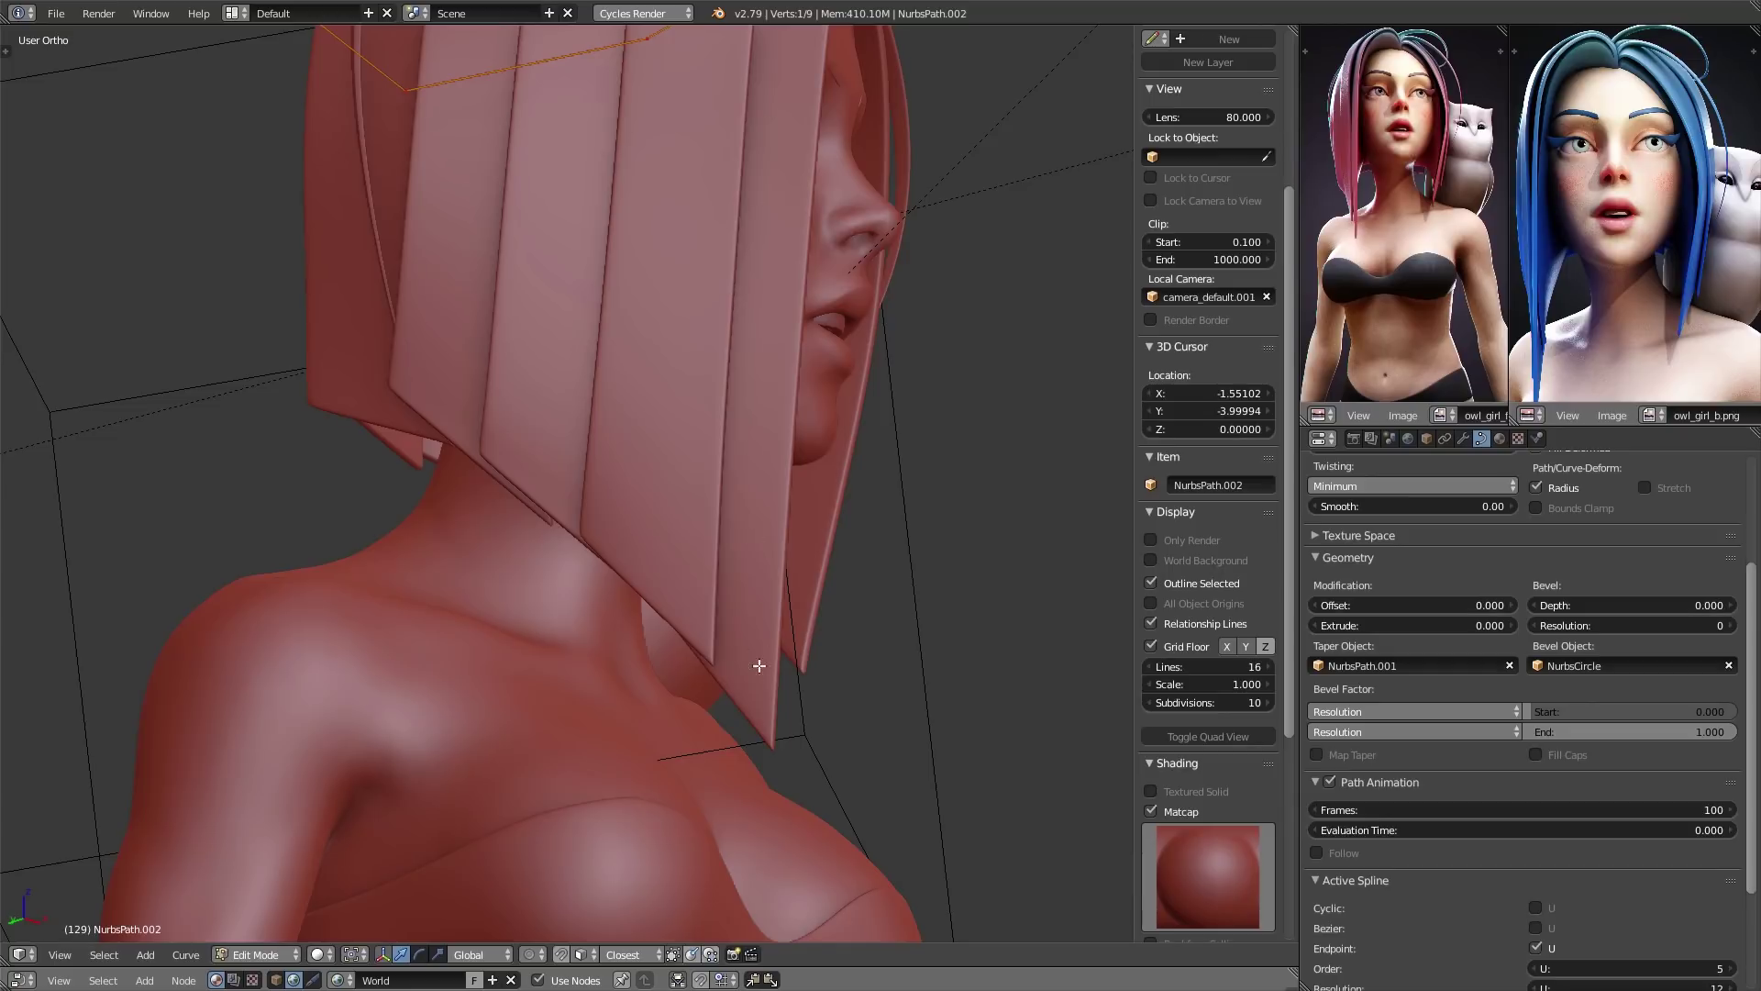
middle_click_drag(912, 397, 761, 477)
middle_click_drag(841, 366, 794, 546, "shift")
key("Tab")
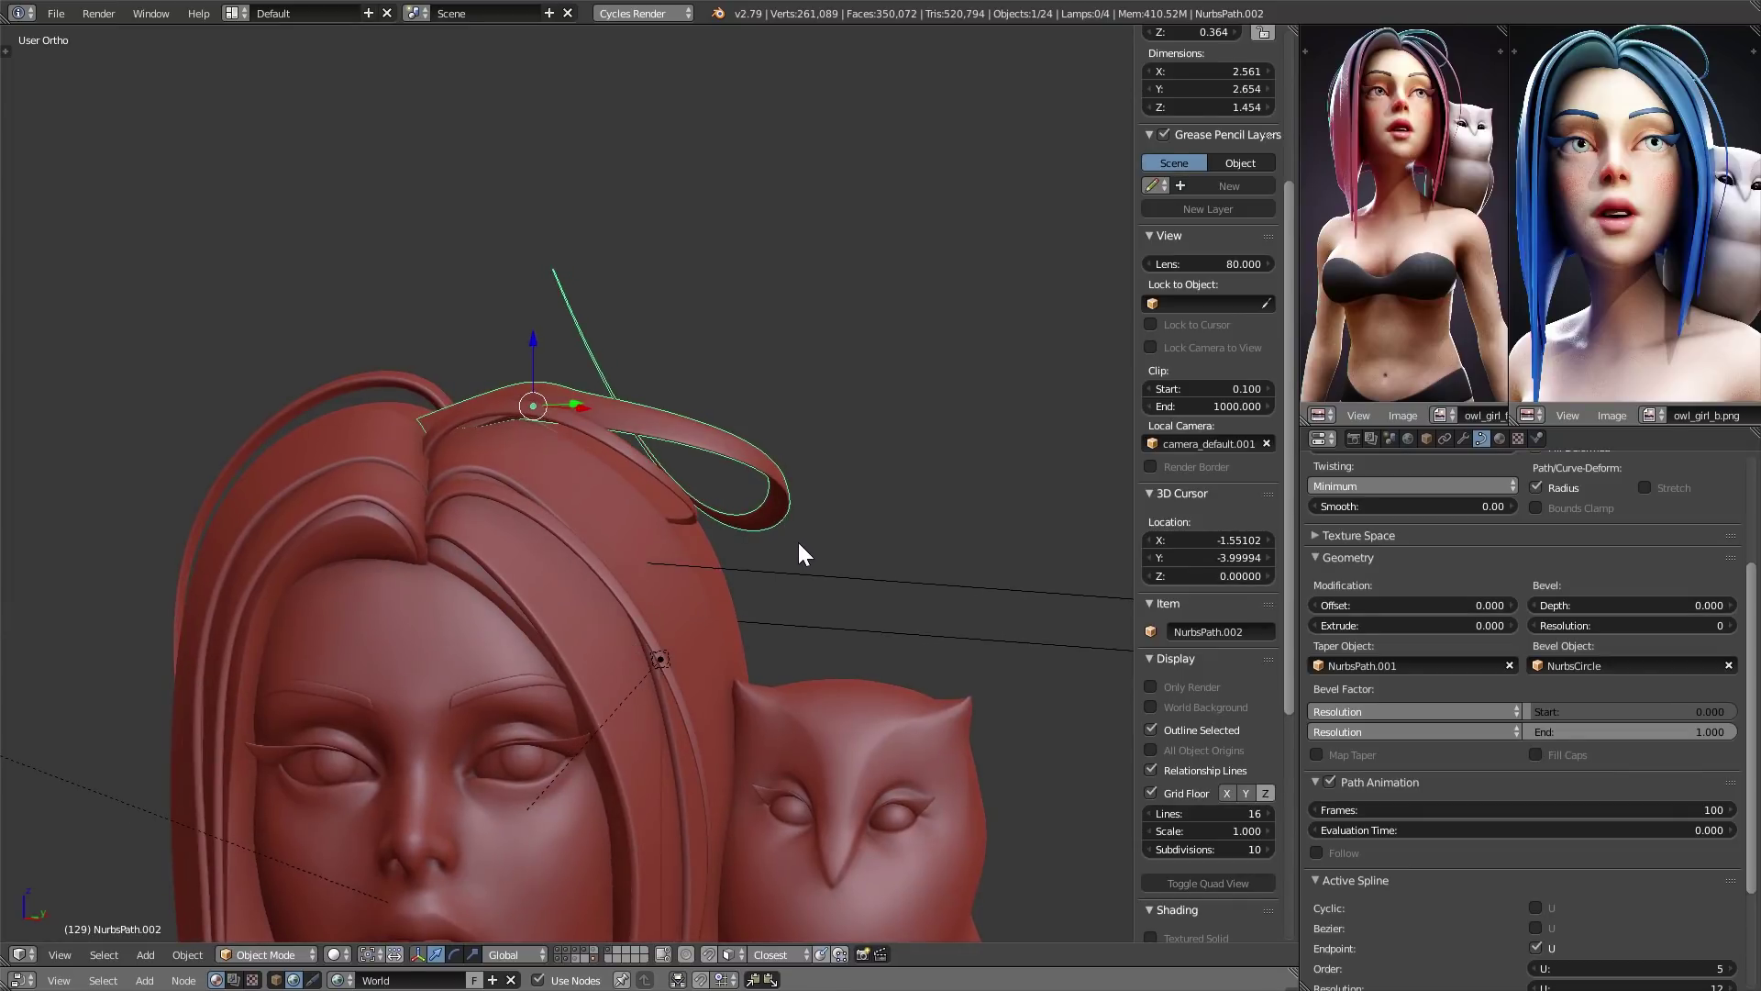
key("alt+c")
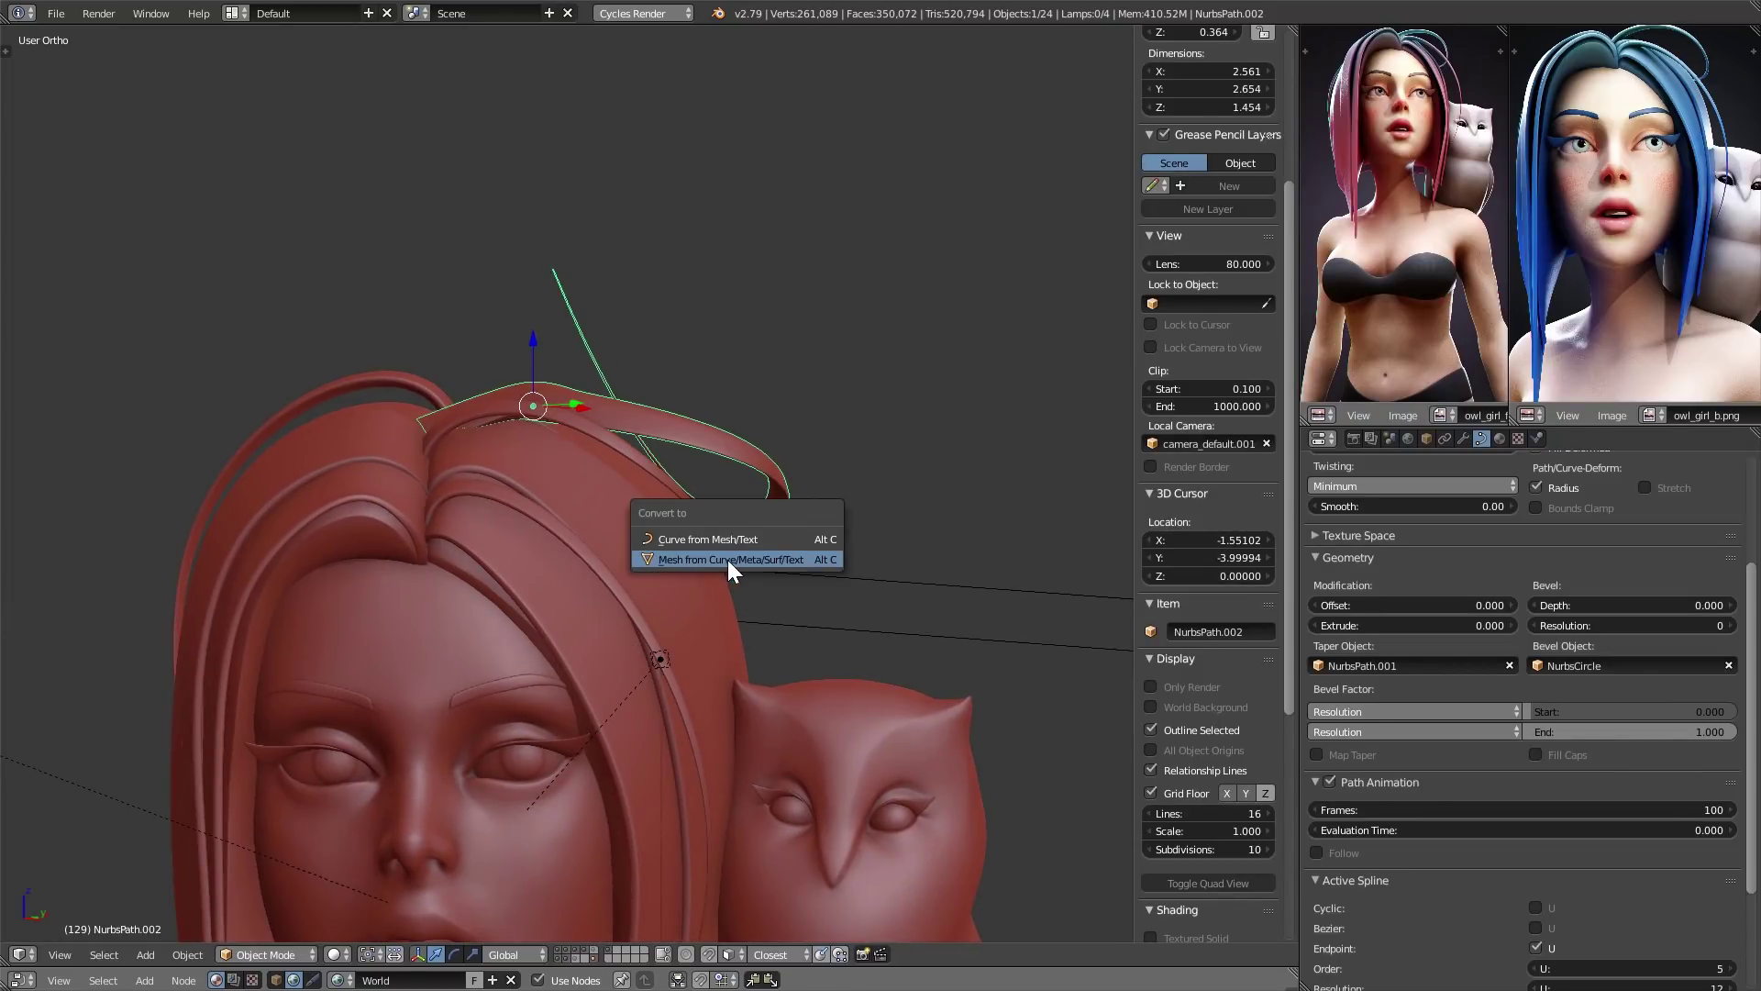
left_click(800, 562)
- Open the converted strand for mesh editing and examine its wireframe density close up and on the whole figure
middle_click_drag(791, 586, 759, 617)
key("Tab")
scroll(758, 617, "up", 2)
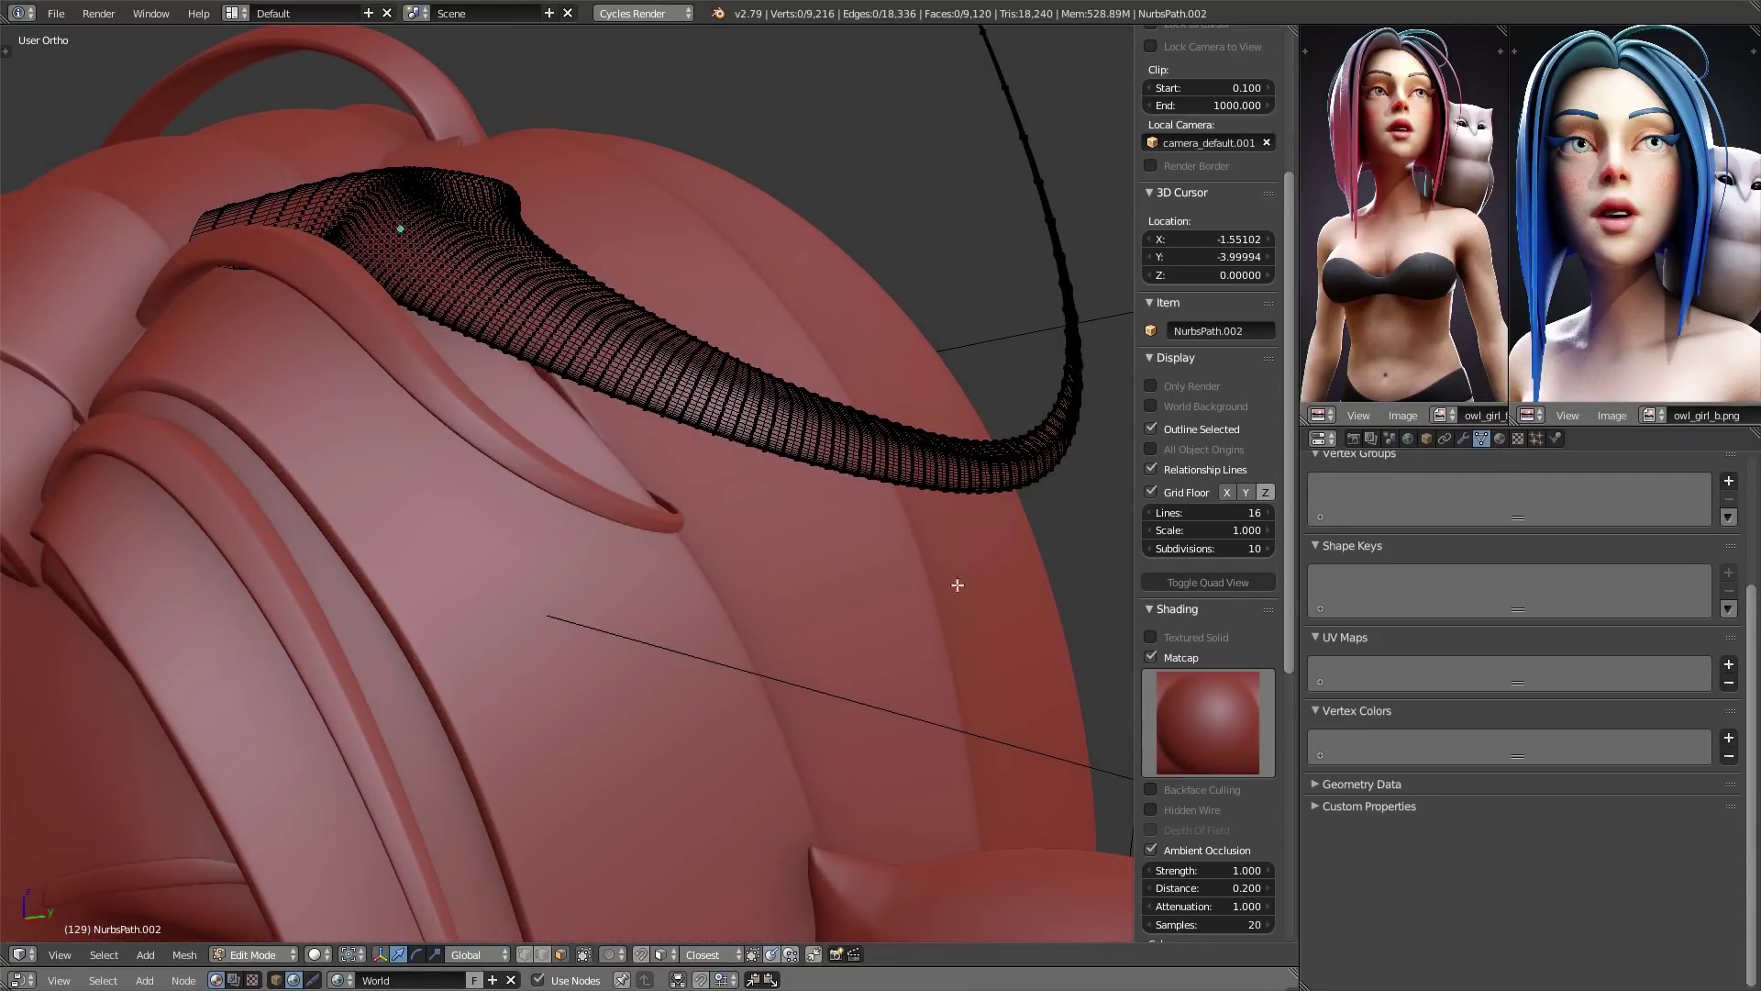
scroll(837, 633, "down", 6)
scroll(924, 404, "down", 3)
key("KP_1")
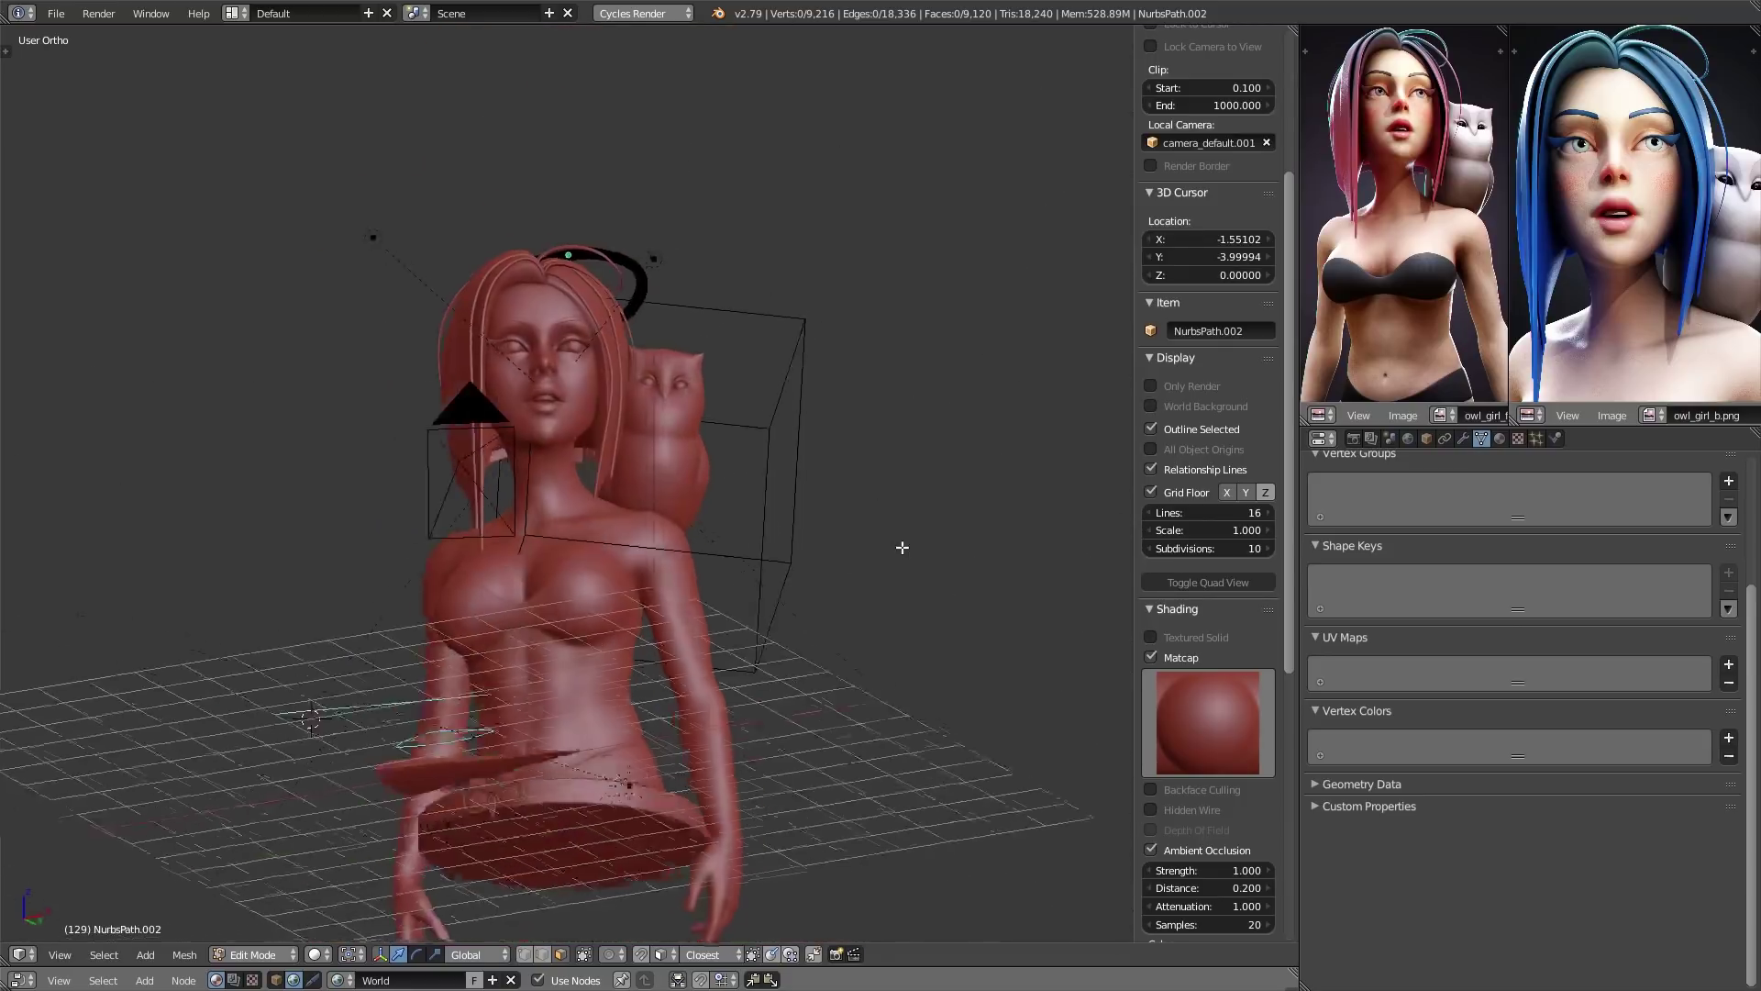
scroll(900, 550, "up", 3)
middle_click_drag(869, 656, 917, 598)
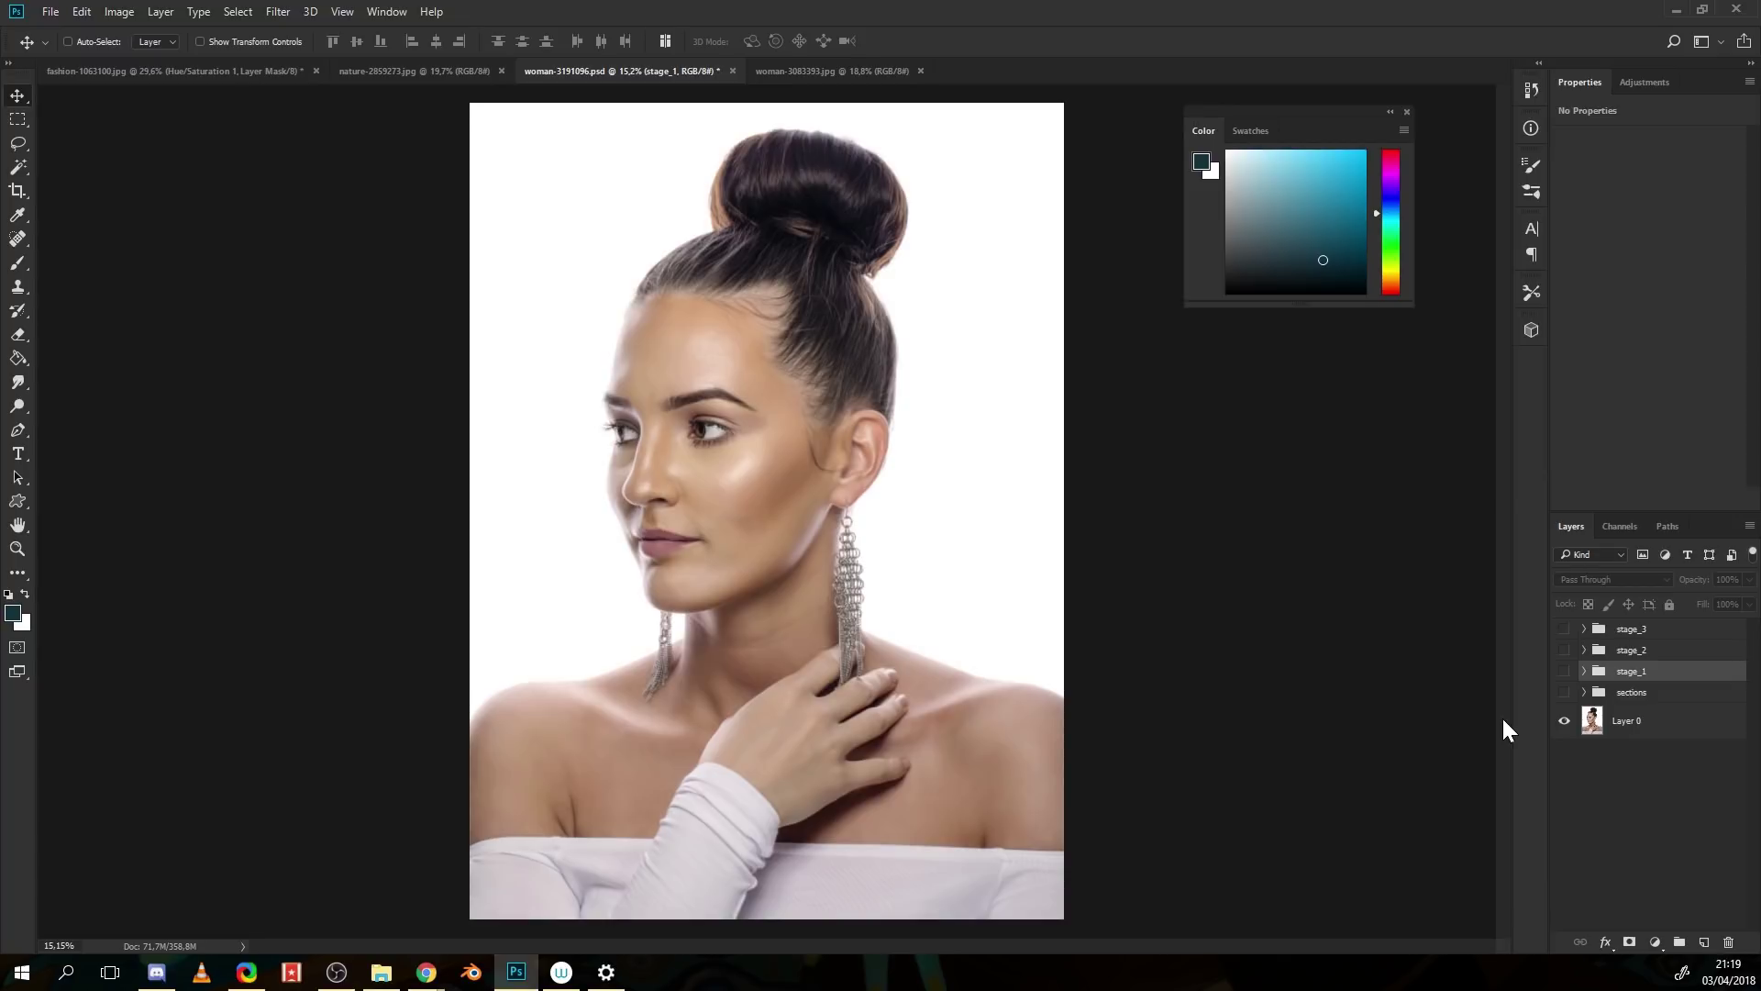
- In Photoshop, show the sections, stage_1 and stage_2 layer groups over the portrait of the woman with the hair bun
left_click(1564, 677)
left_click(1564, 678)
left_click(1564, 692)
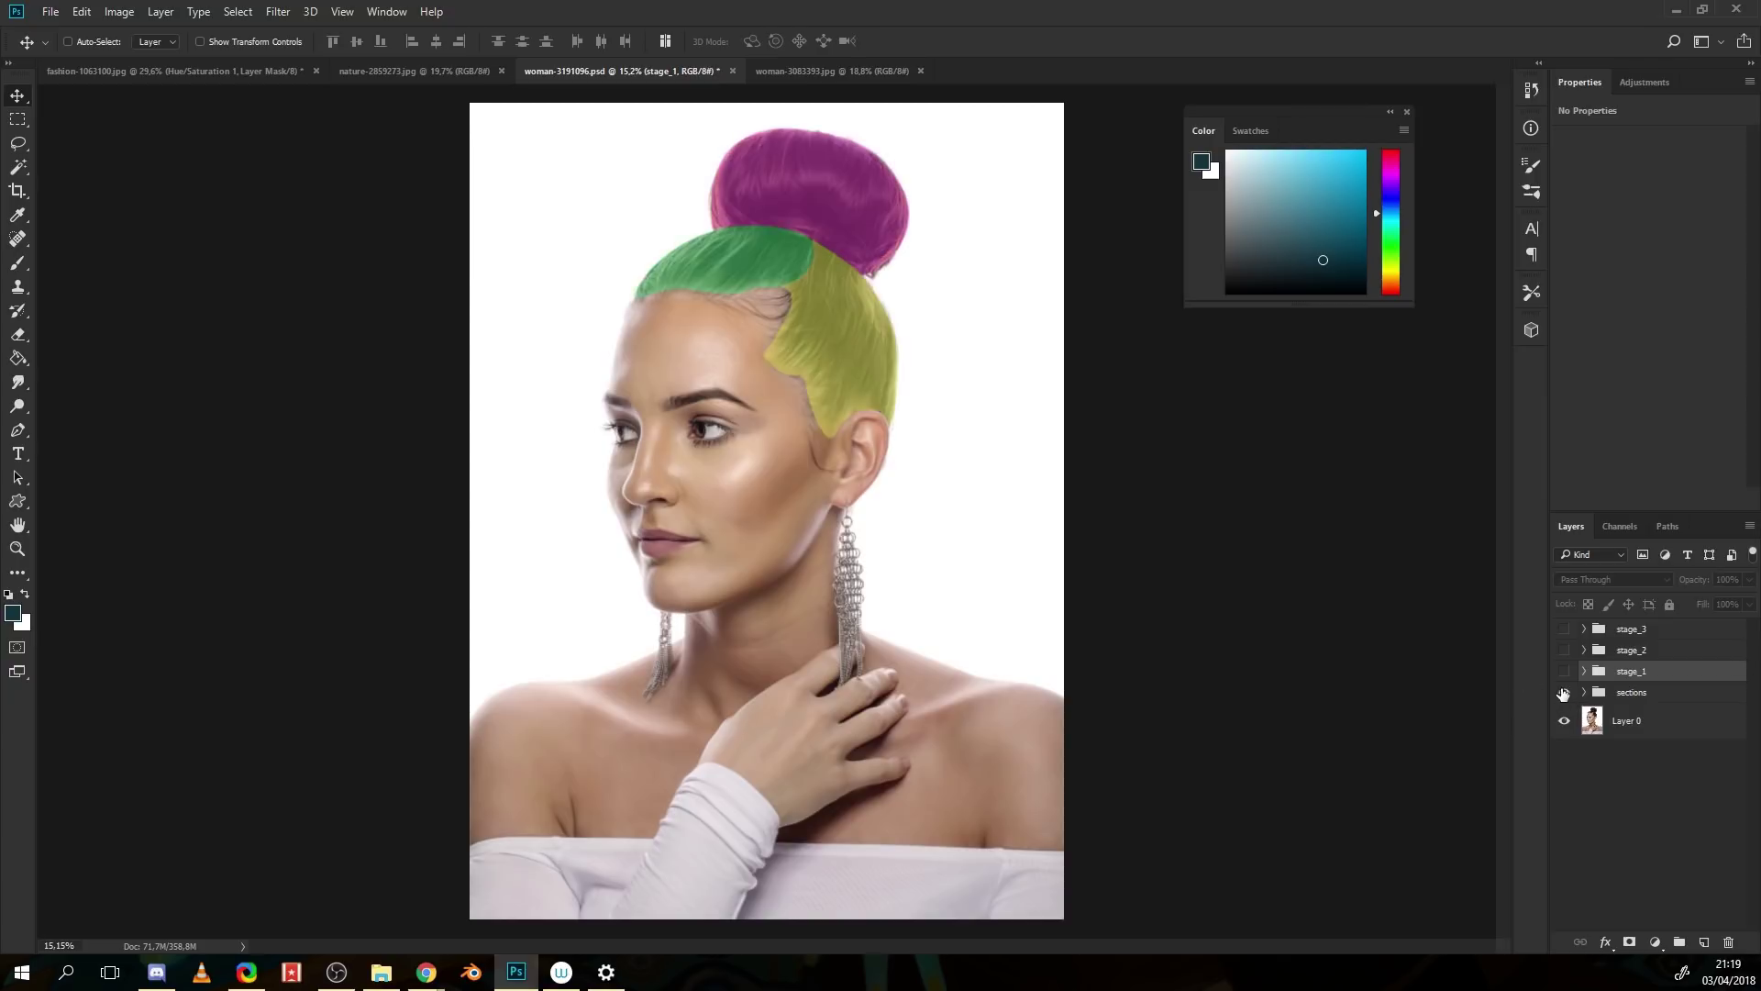
left_click(1564, 670)
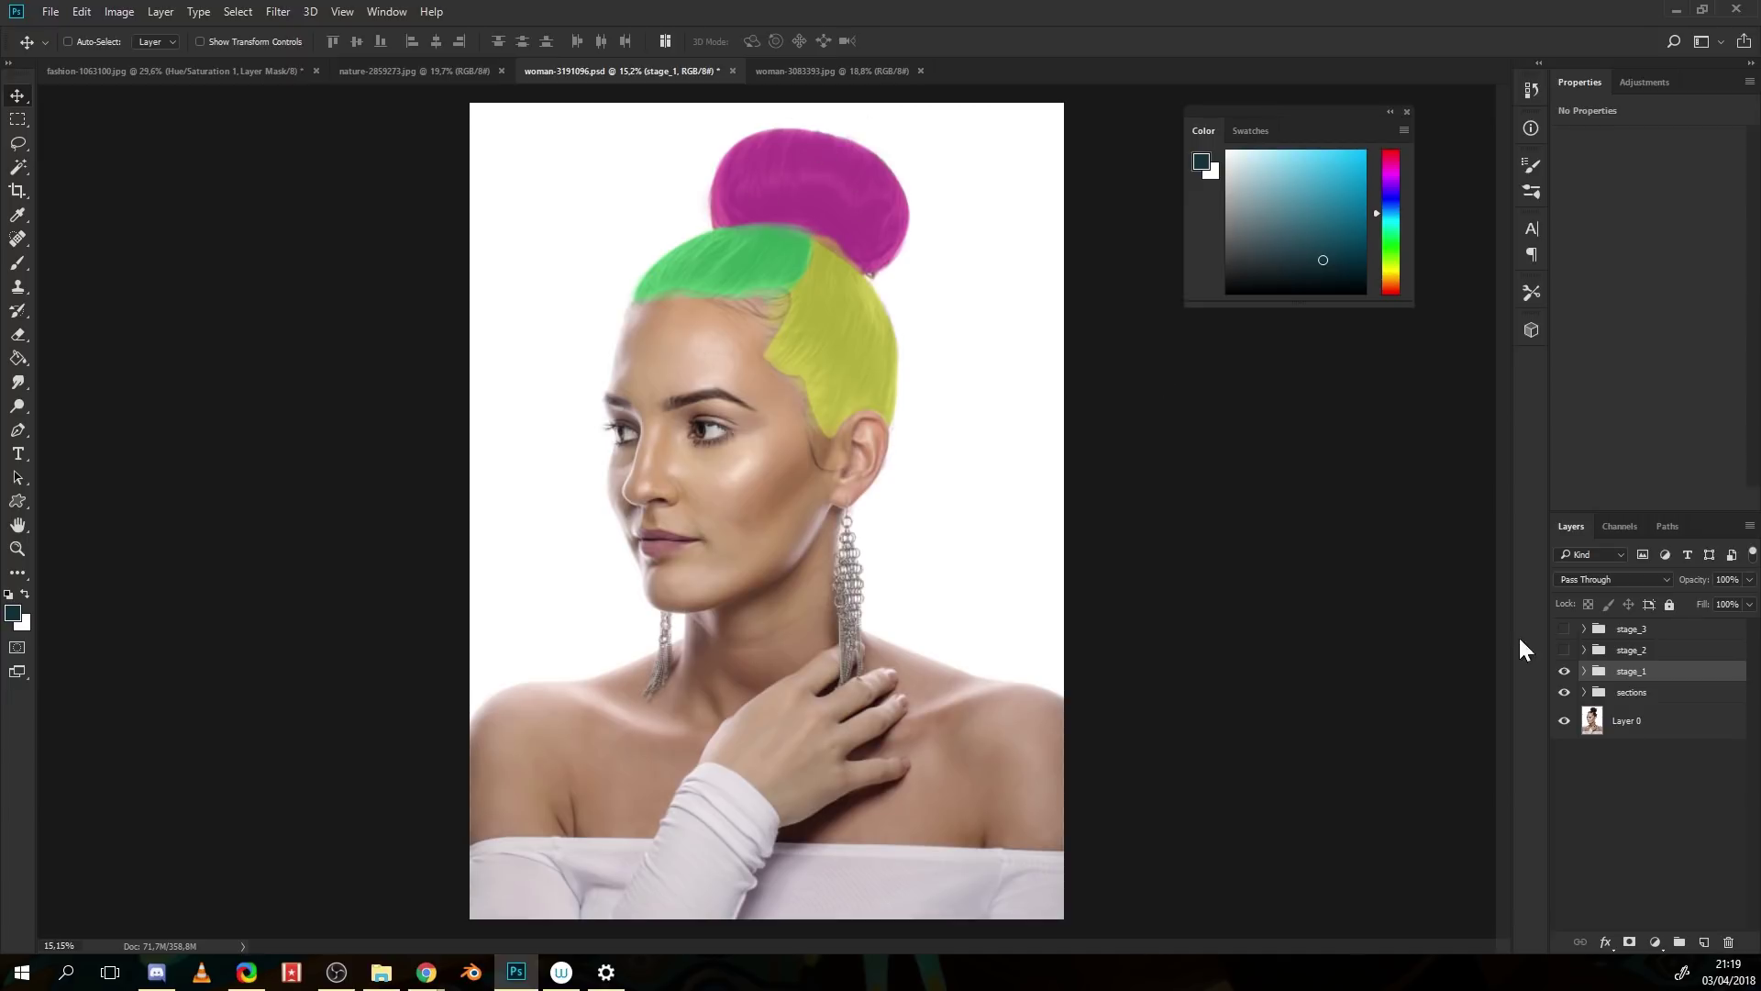
left_click(1564, 649)
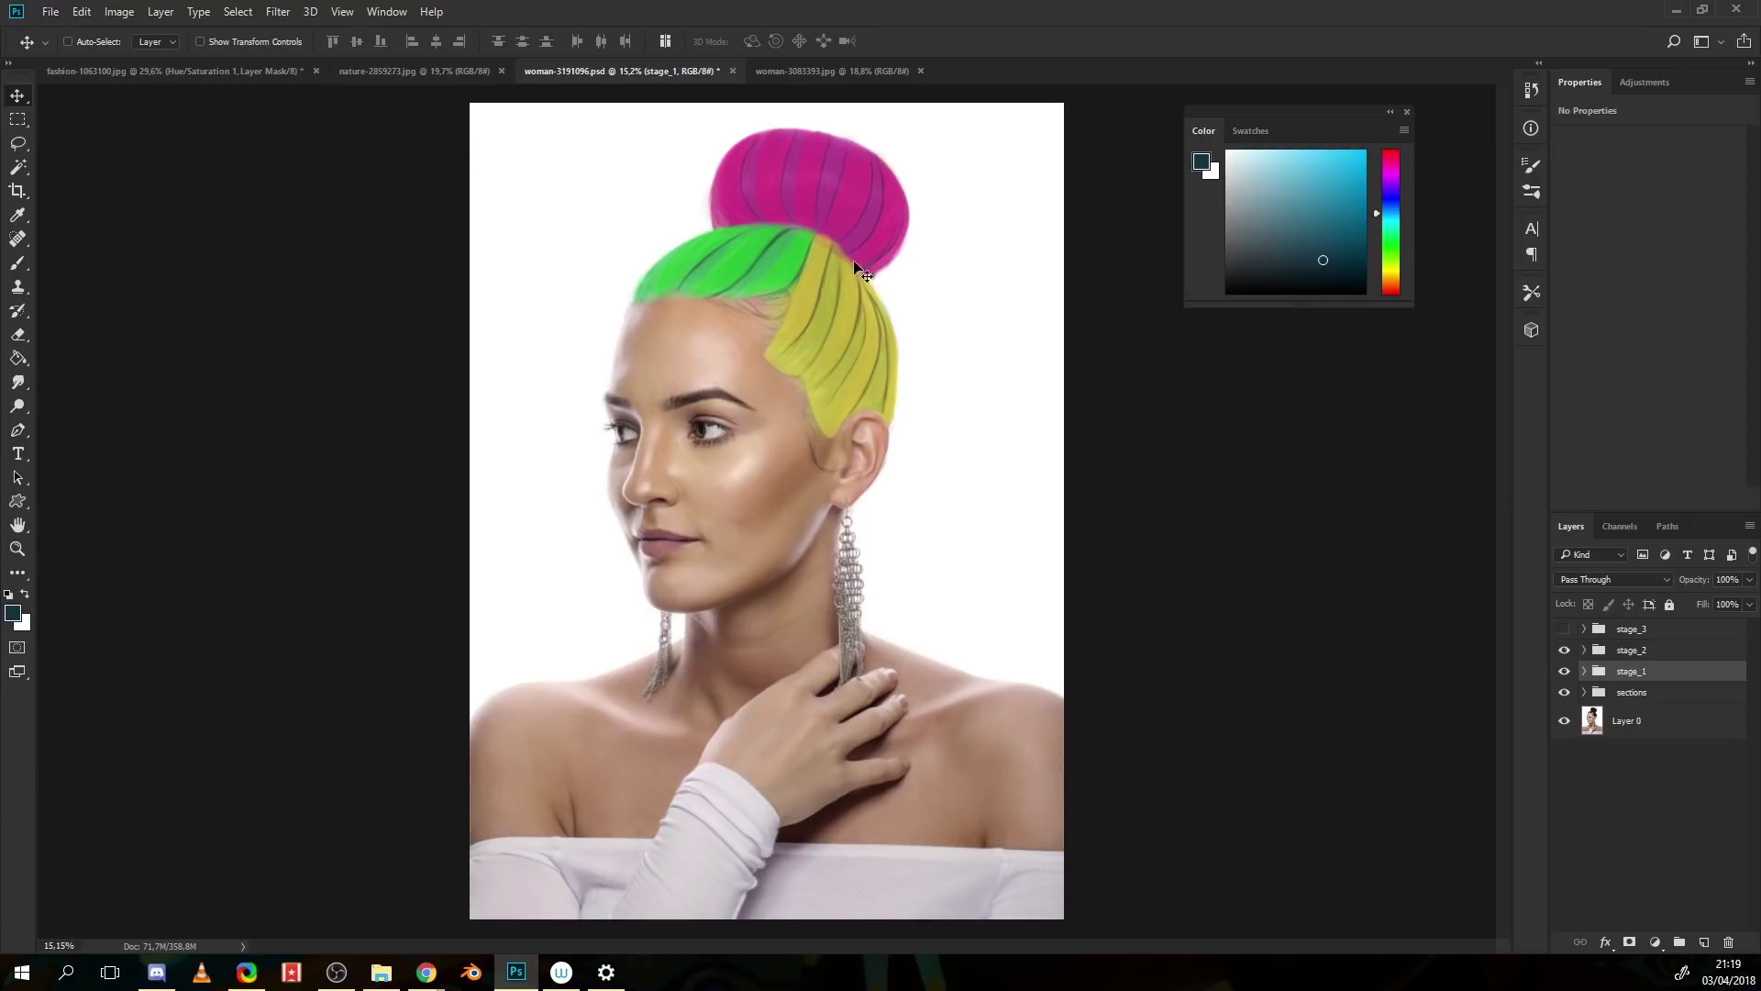